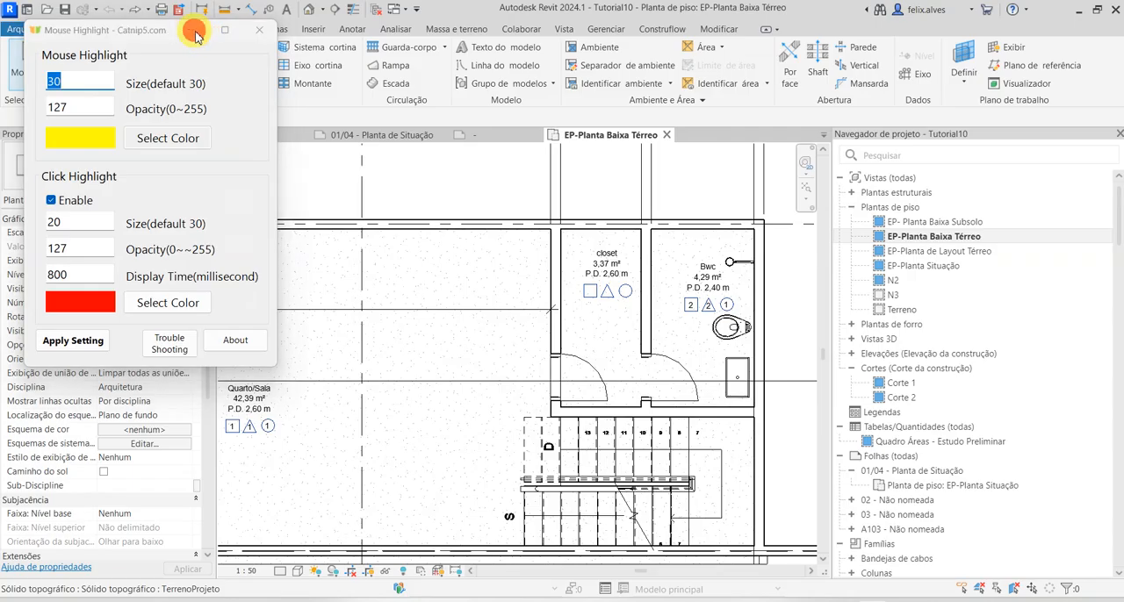
Examine the Quarto/Sala room tag and the tag families and types available for it
scroll(159, 356, down, 1)
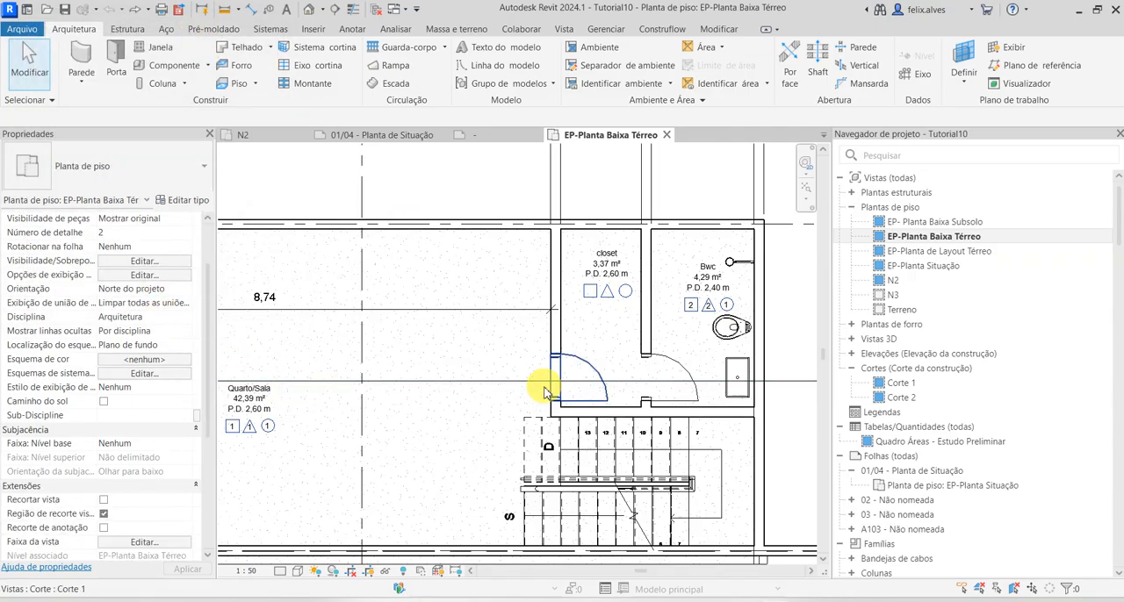
scroll(536, 389, down, 1)
middle_drag(454, 421, 627, 446)
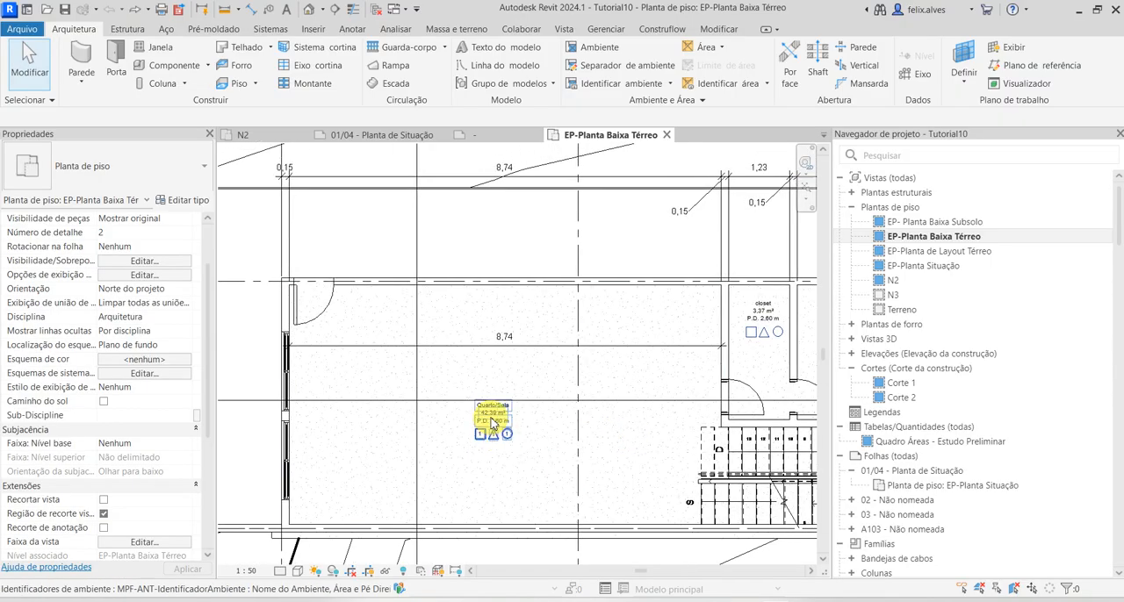
click(493, 424)
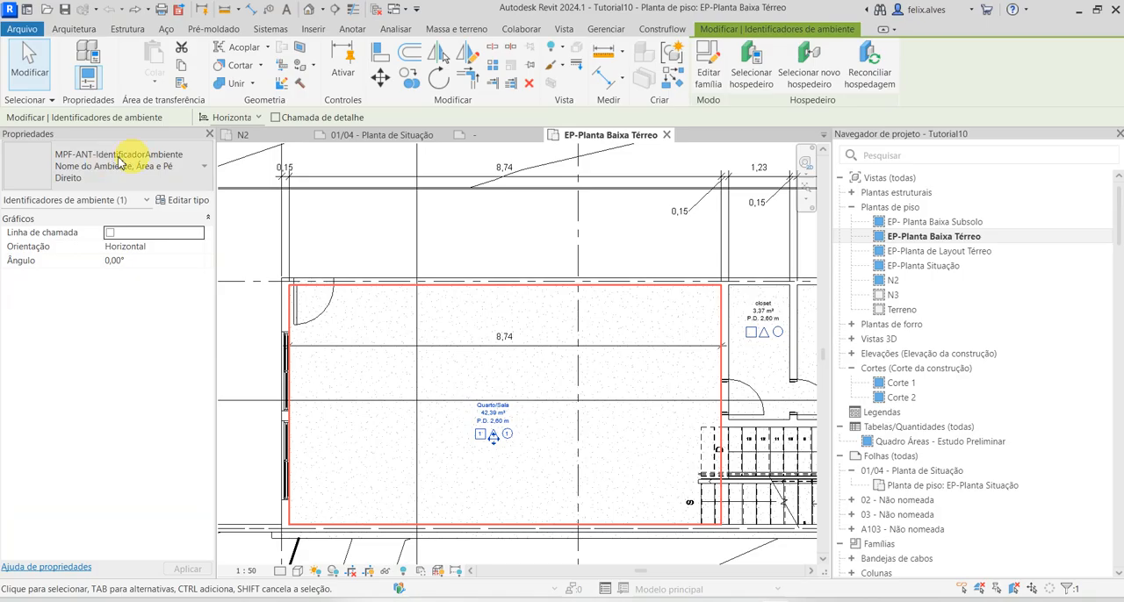
click(459, 449)
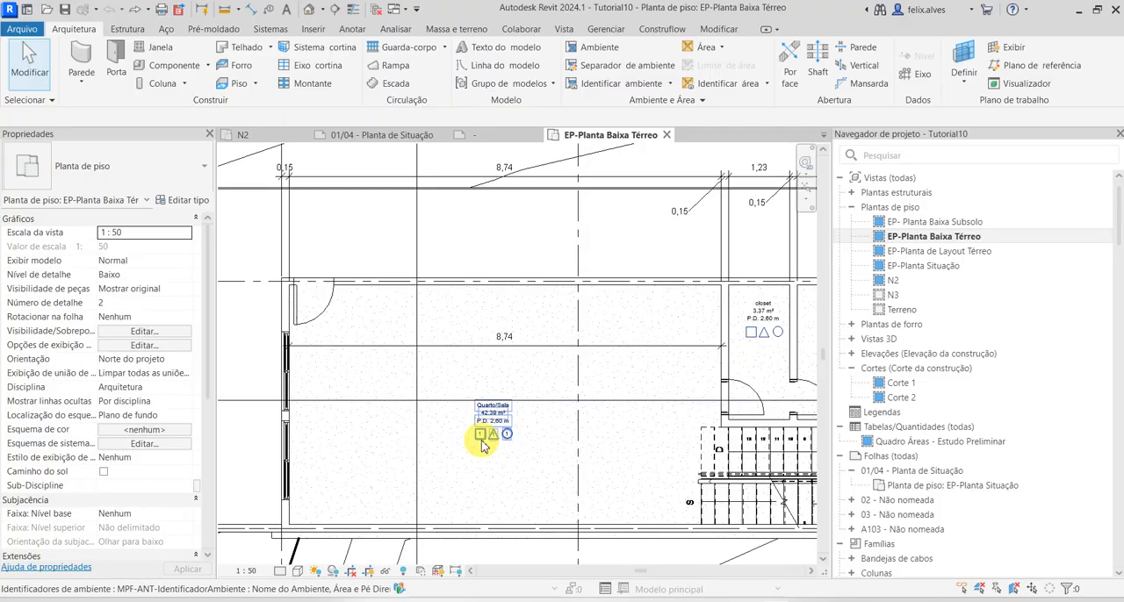
scroll(480, 445, up, 10)
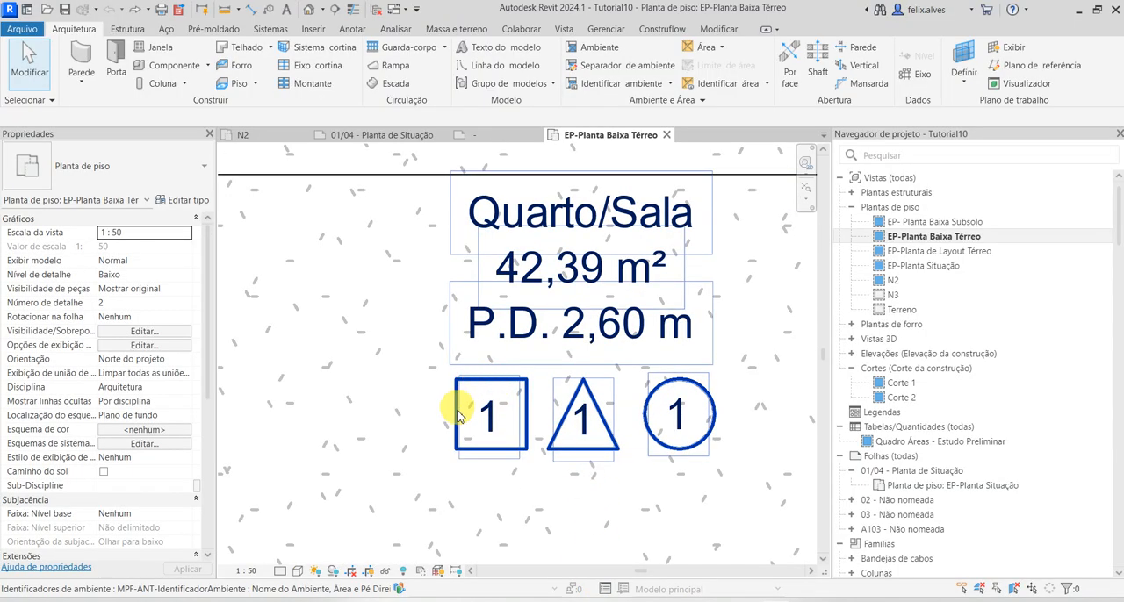
click(171, 172)
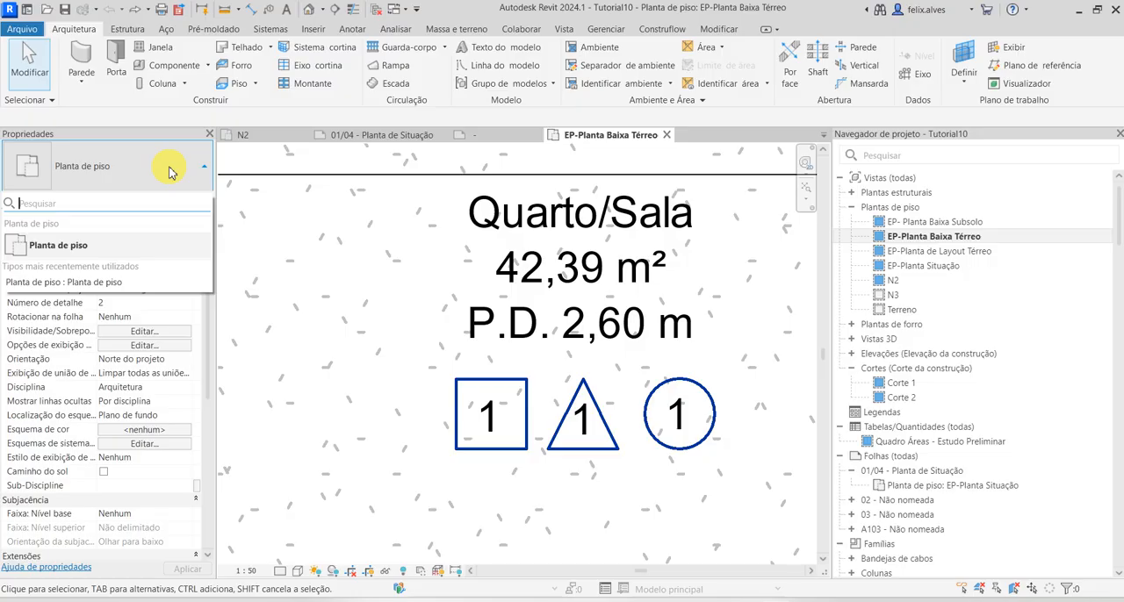
click(569, 289)
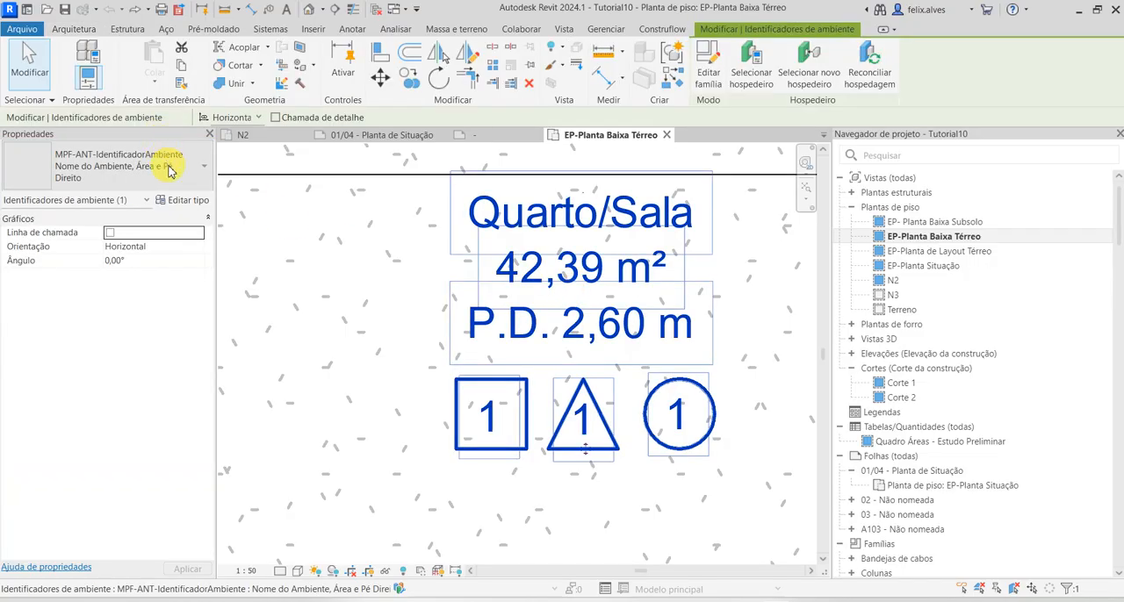
click(171, 172)
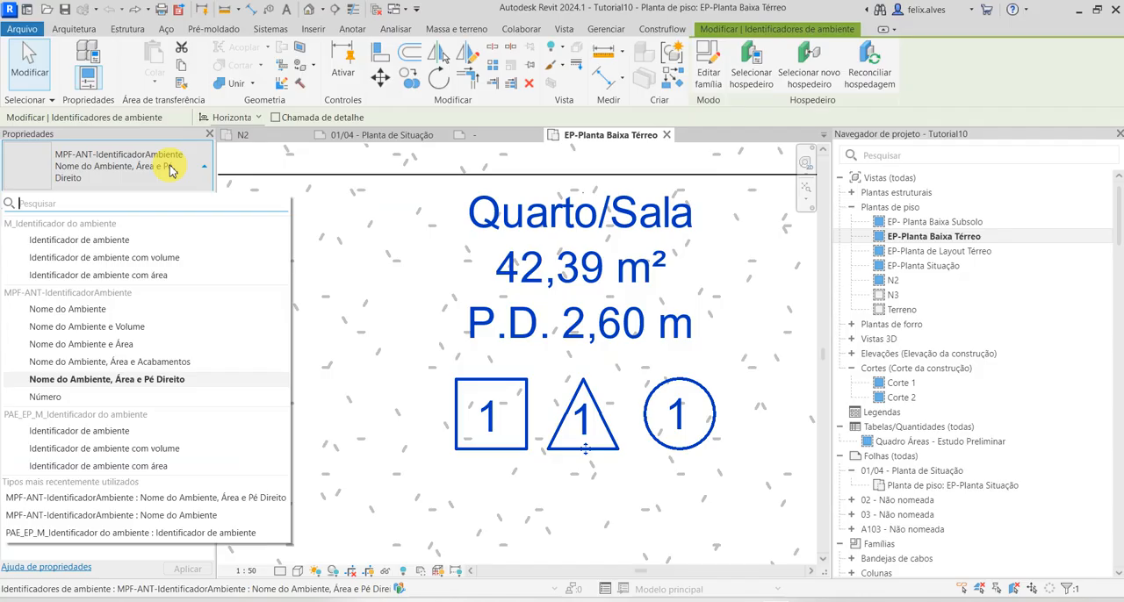
click(319, 243)
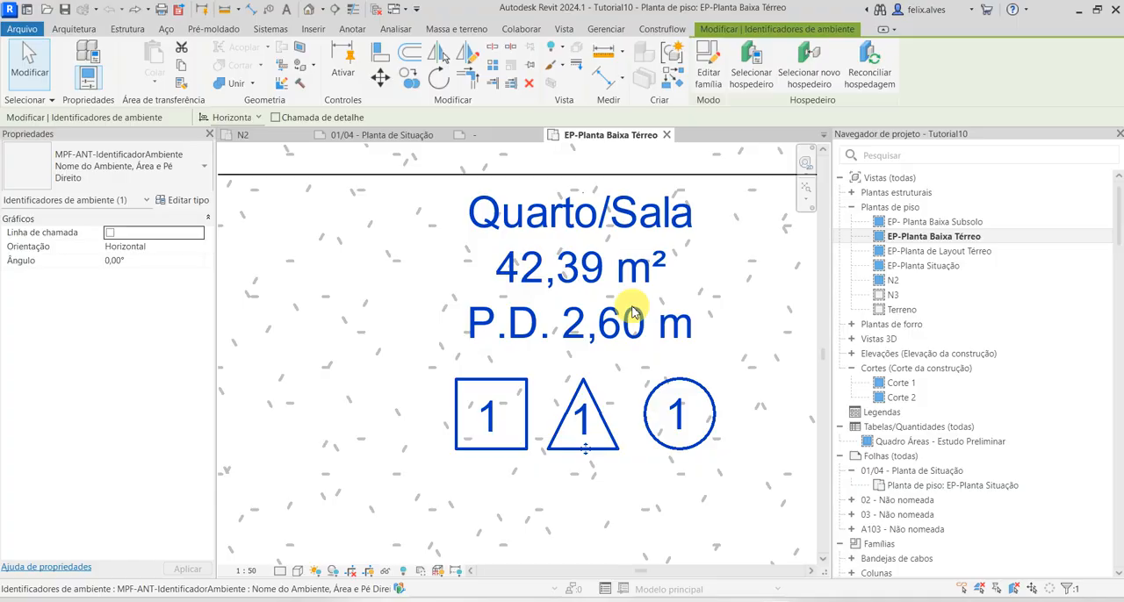
scroll(548, 324, down, 3)
scroll(549, 325, down, 3)
key(Escape)
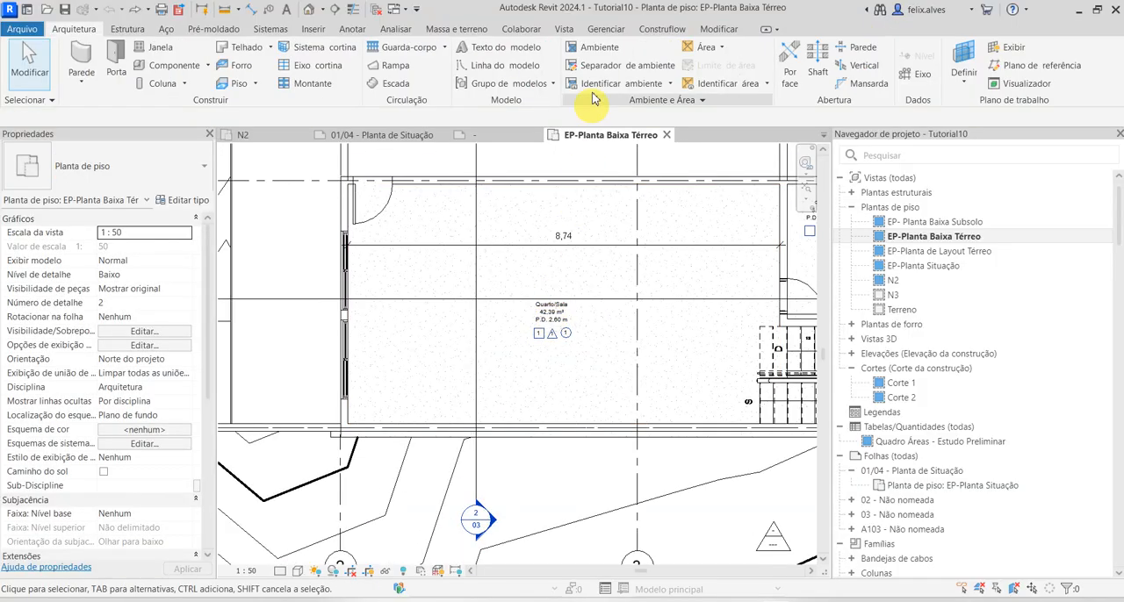
Load the PAE-ANT-IdentificadorAmbiente family from the AnotaçõesSimbologias folder into the project
click(326, 30)
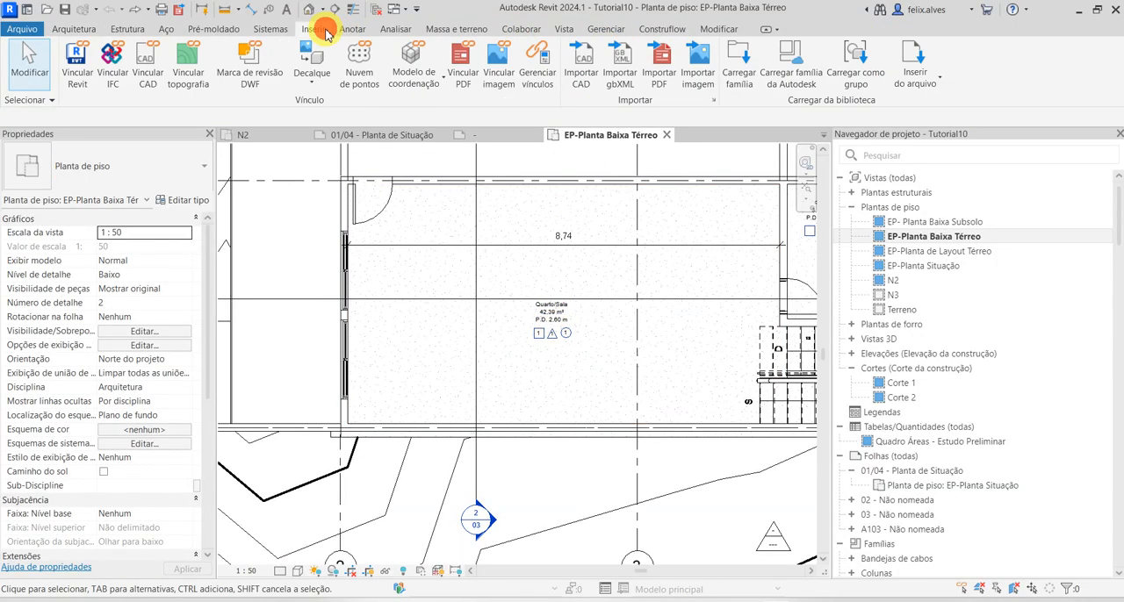
click(741, 62)
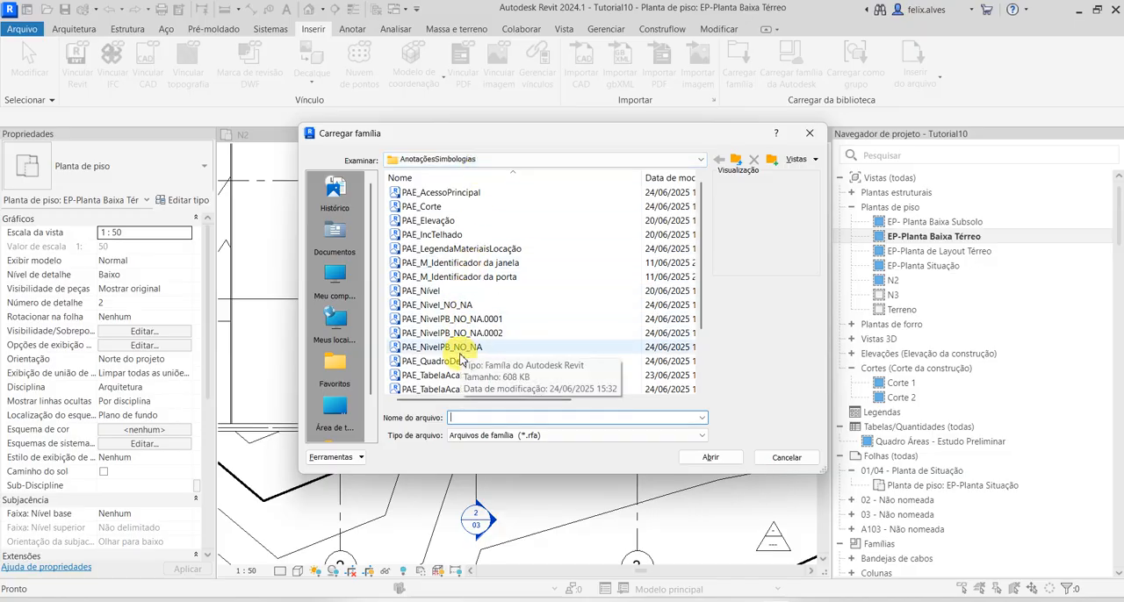
scroll(460, 360, down, 2)
scroll(460, 360, up, 1)
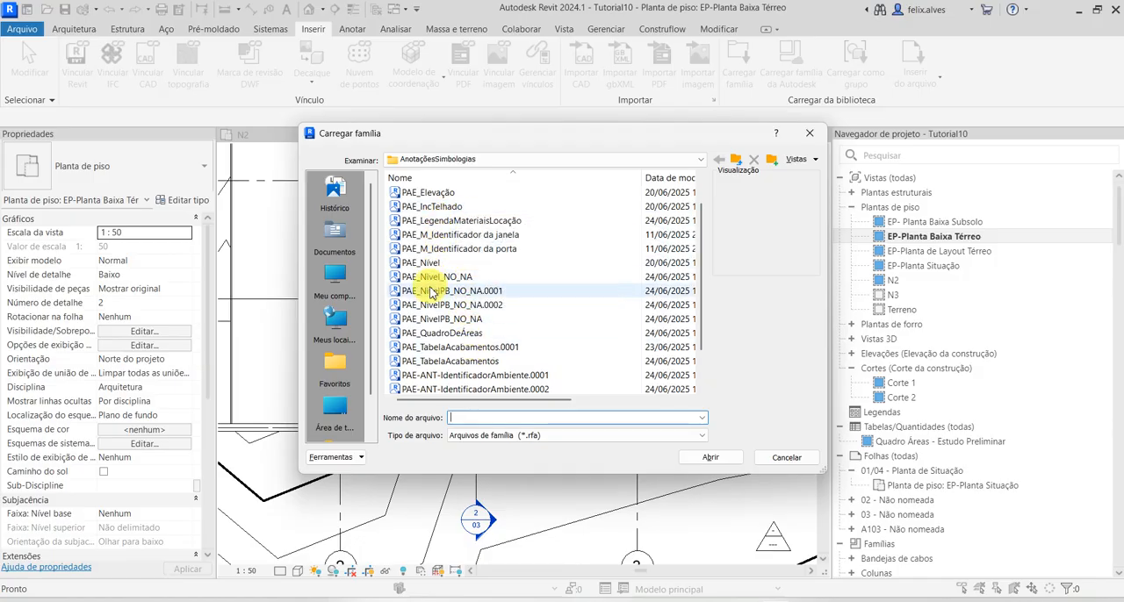
scroll(428, 335, down, 1)
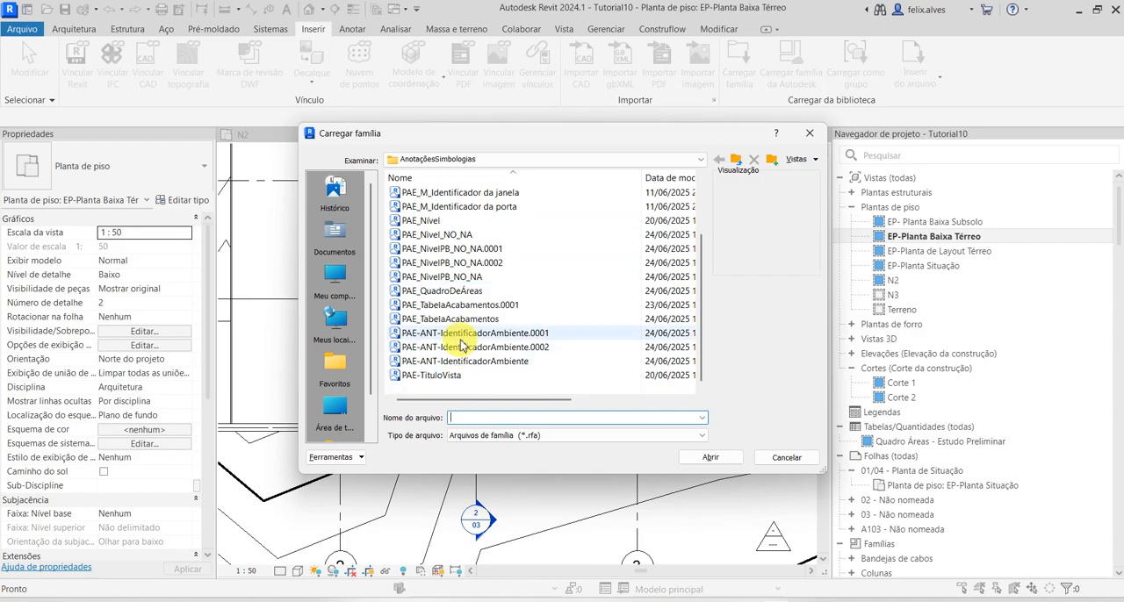
click(457, 362)
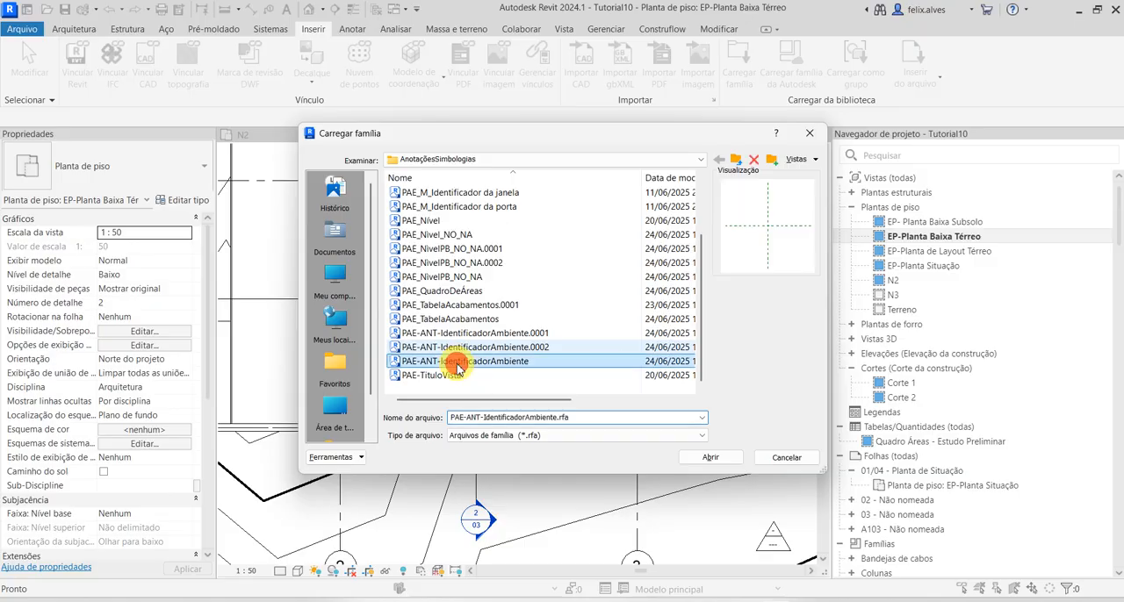
click(710, 457)
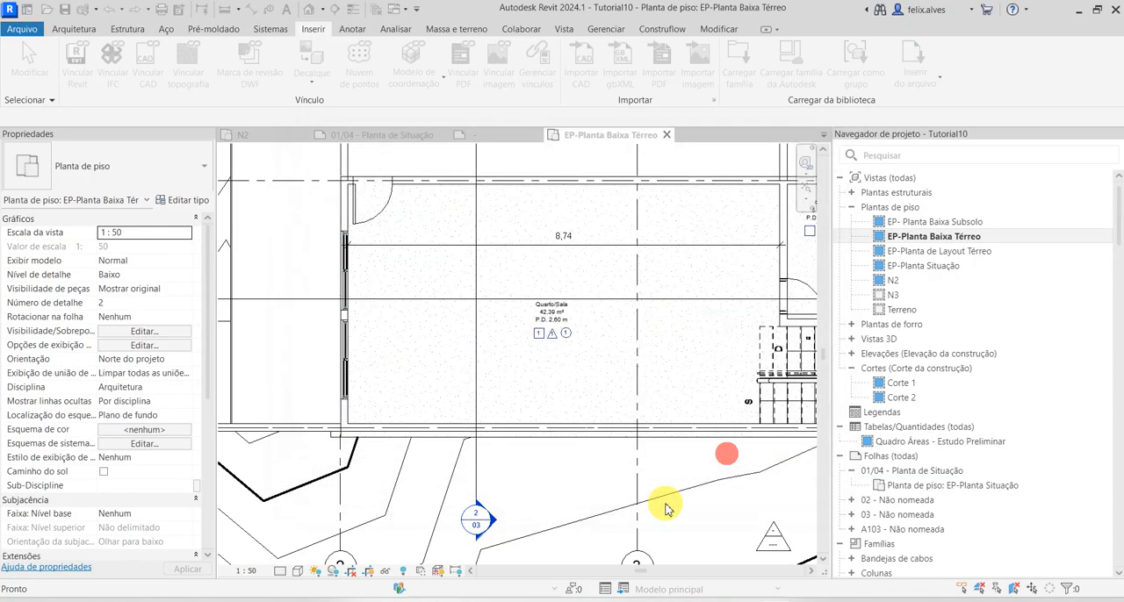
Change the Quarto/Sala room tag to PAE-ANT-IdentificadorAmbiente, type Nome do Ambiente, Área e Pé Direito
click(551, 341)
click(97, 165)
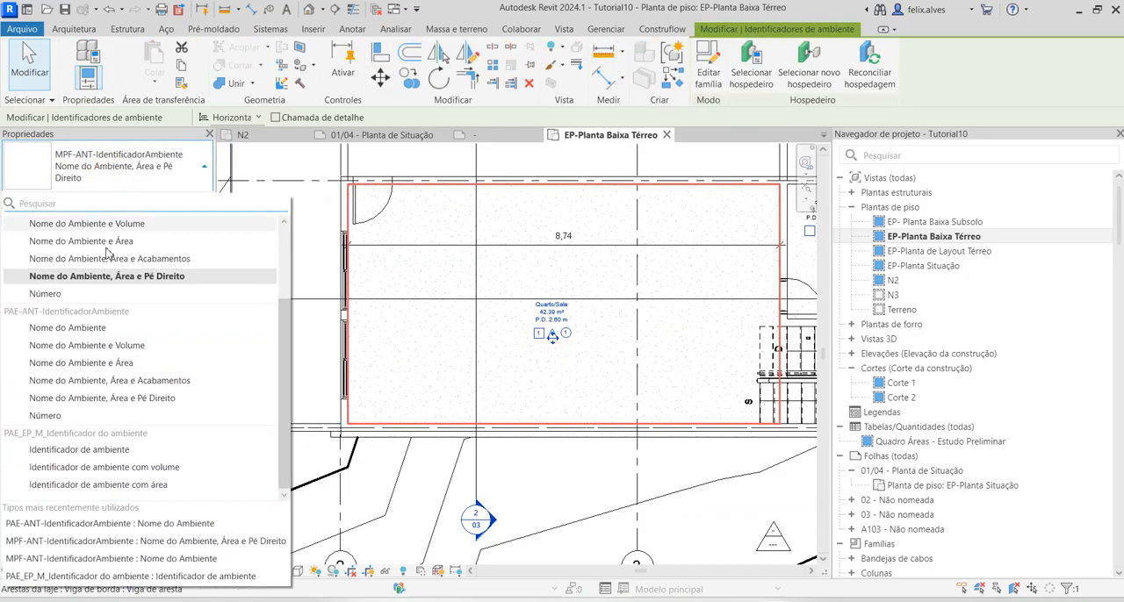
click(105, 327)
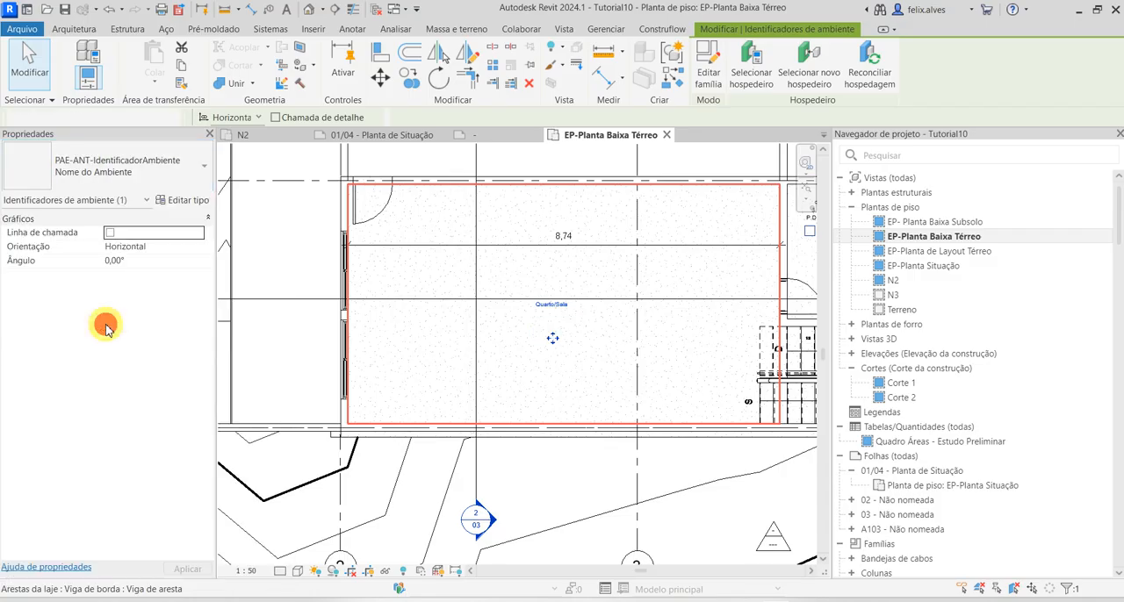
click(120, 172)
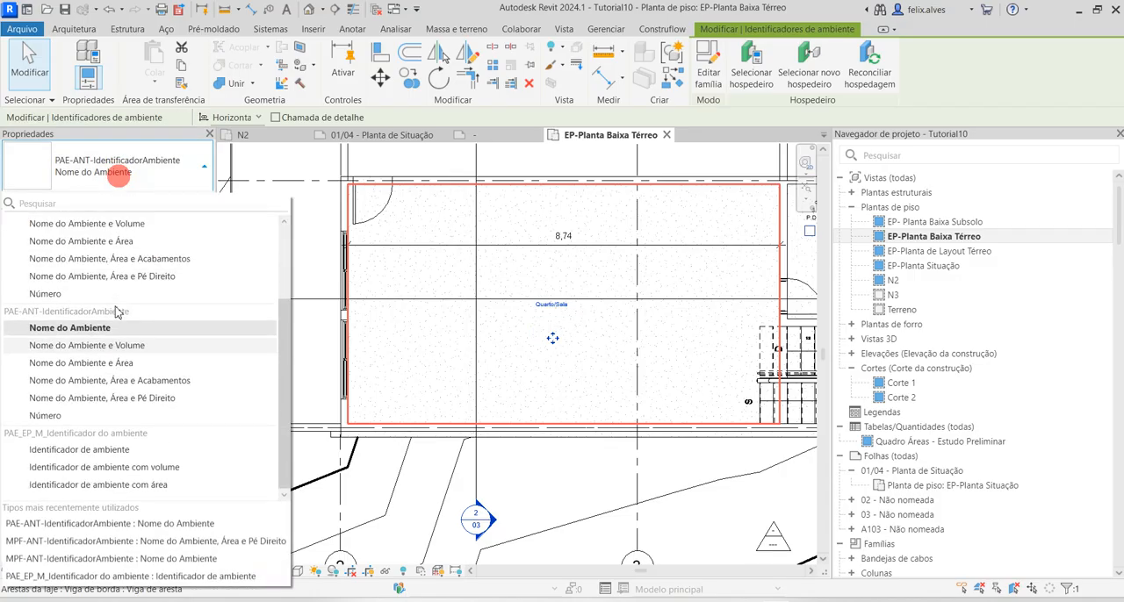
click(106, 397)
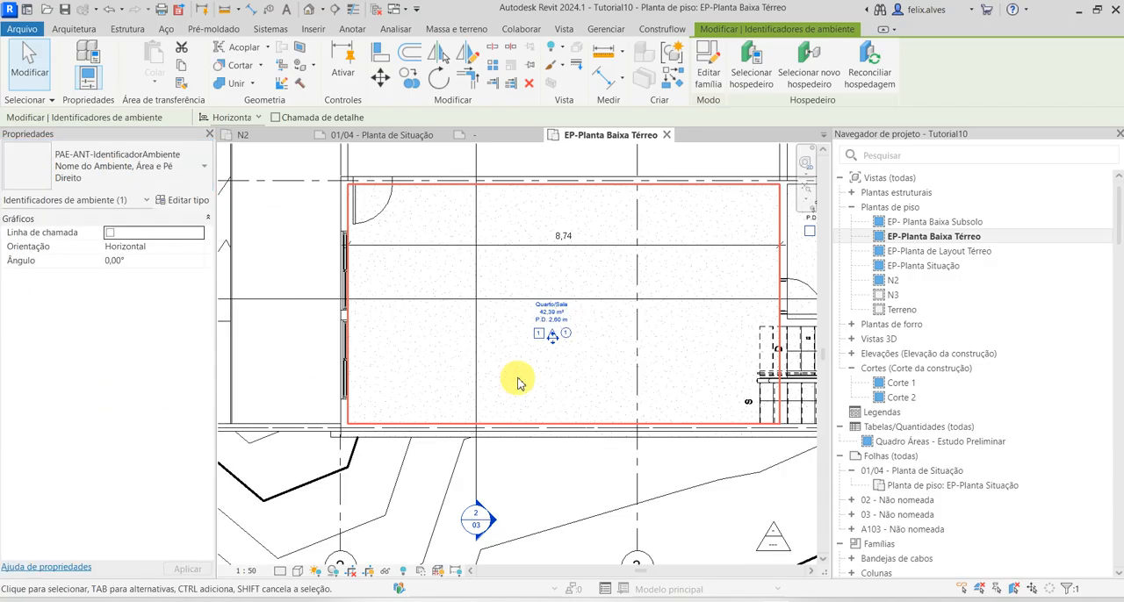
Inspect the name, area, ceiling height and finish symbols of the Quarto/Sala tag up close
scroll(515, 376, up, 3)
click(614, 562)
scroll(609, 293, up, 4)
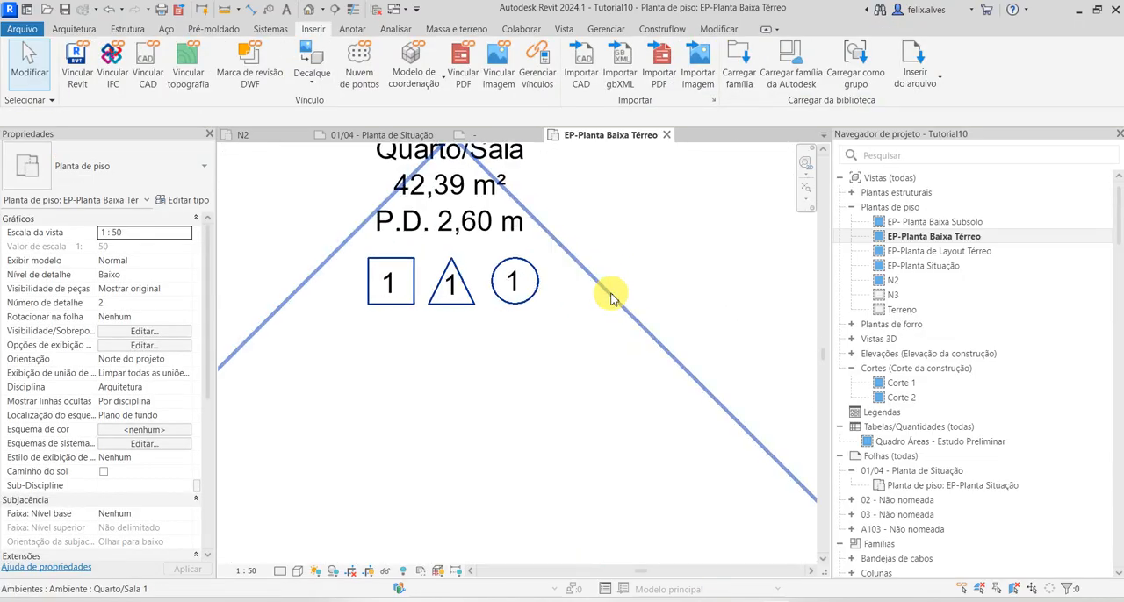
scroll(565, 372, down, 1)
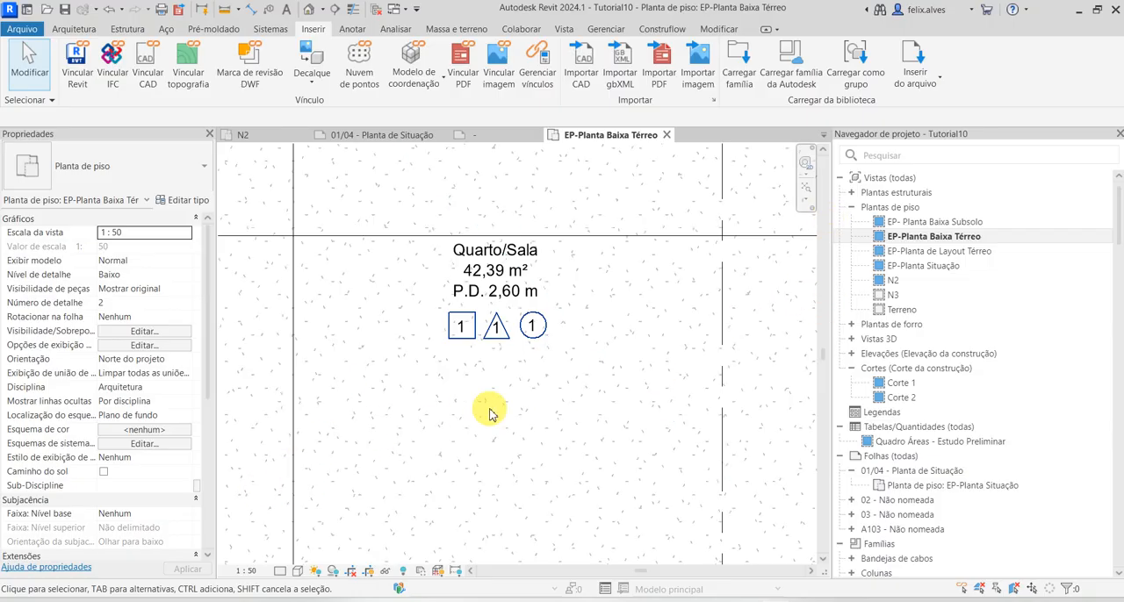
click(510, 289)
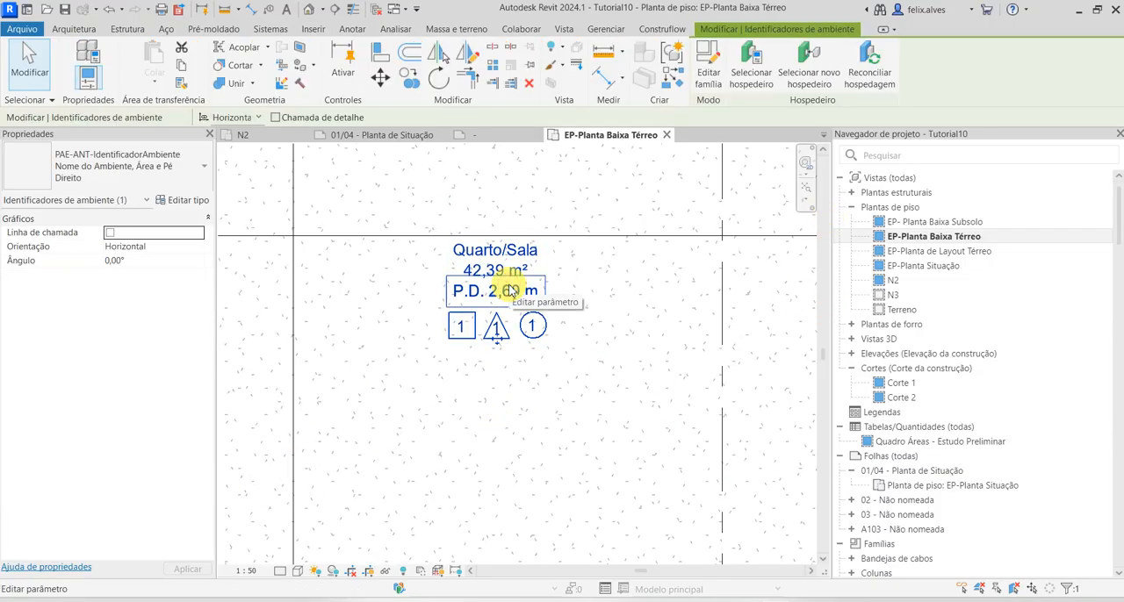
scroll(510, 290, down, 5)
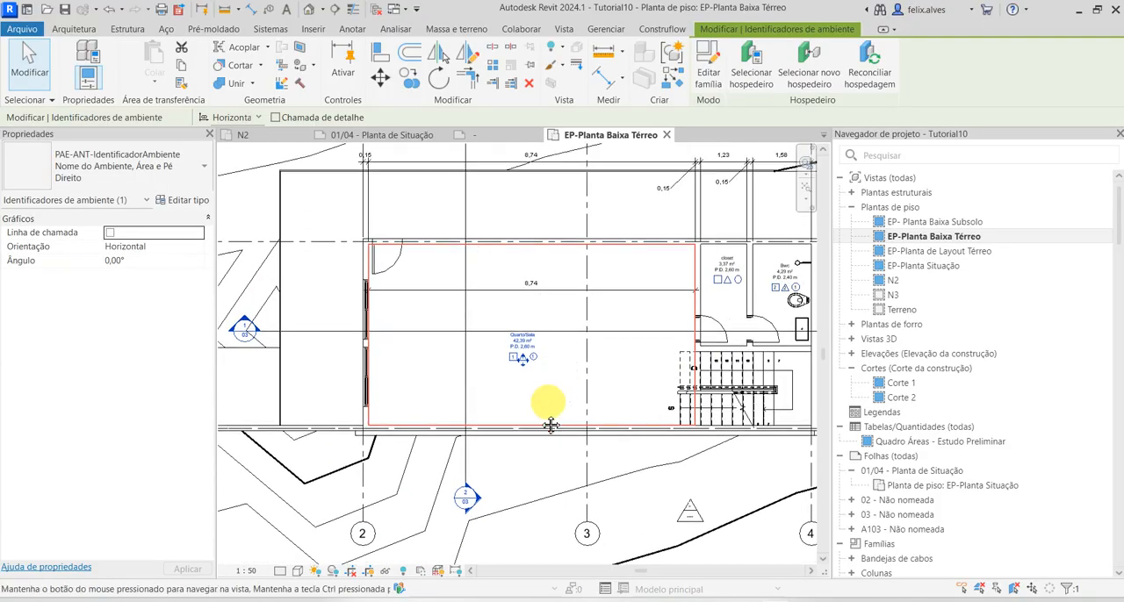
key(Escape)
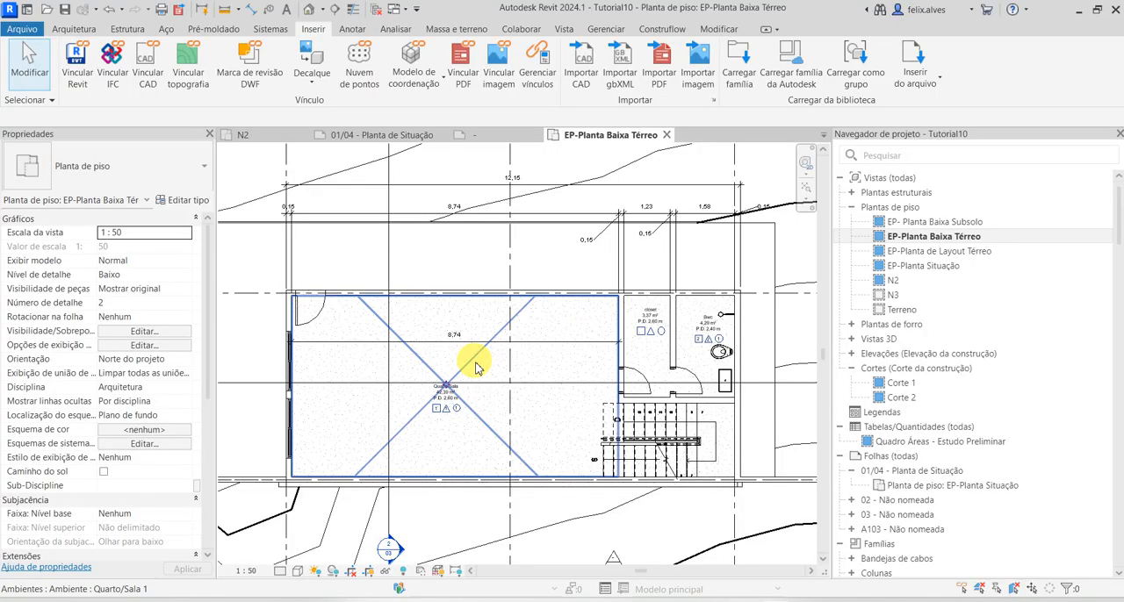
Change all project instances of the closet's MPF-ANT room tag type to PAE-ANT-IdentificadorAmbiente, Nome do Ambiente, Área e Pé Direito
click(649, 318)
right_click(652, 316)
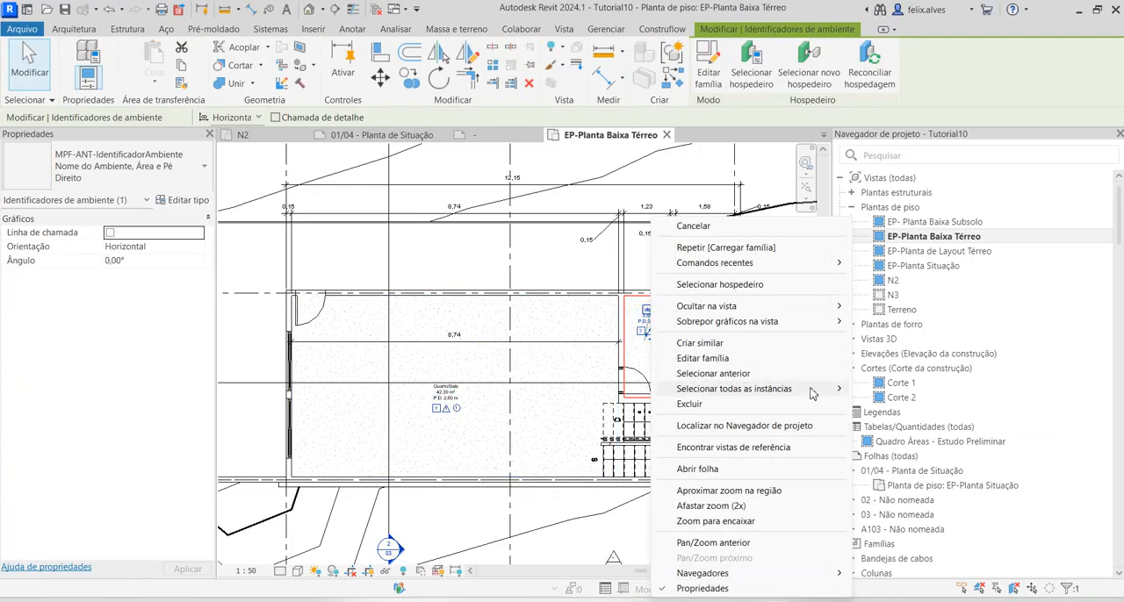
mouse_move(840, 391)
click(911, 406)
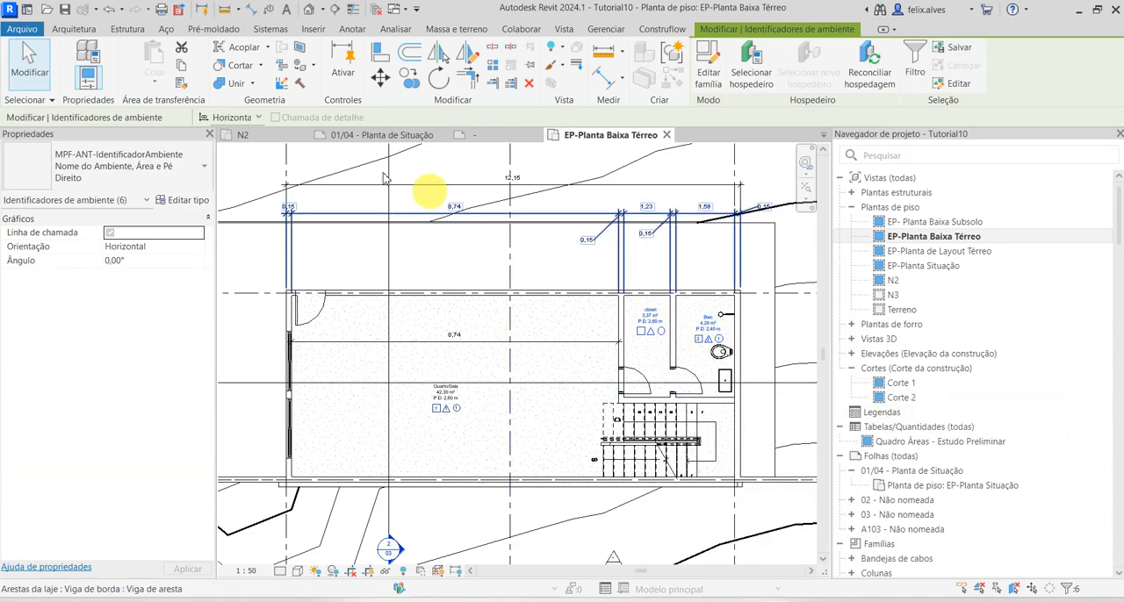
click(97, 182)
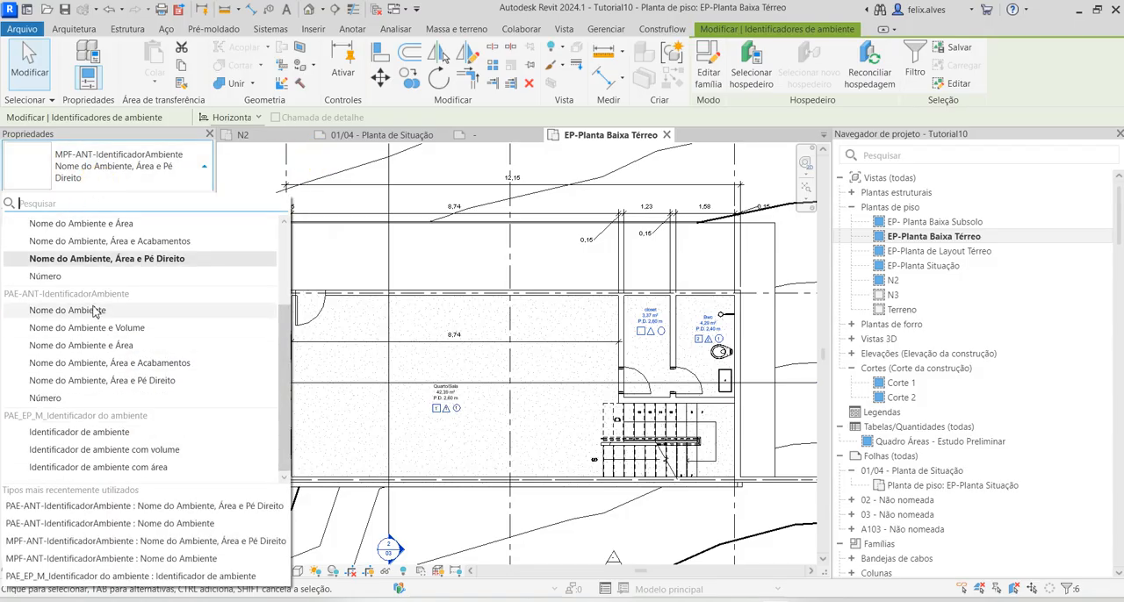
click(109, 380)
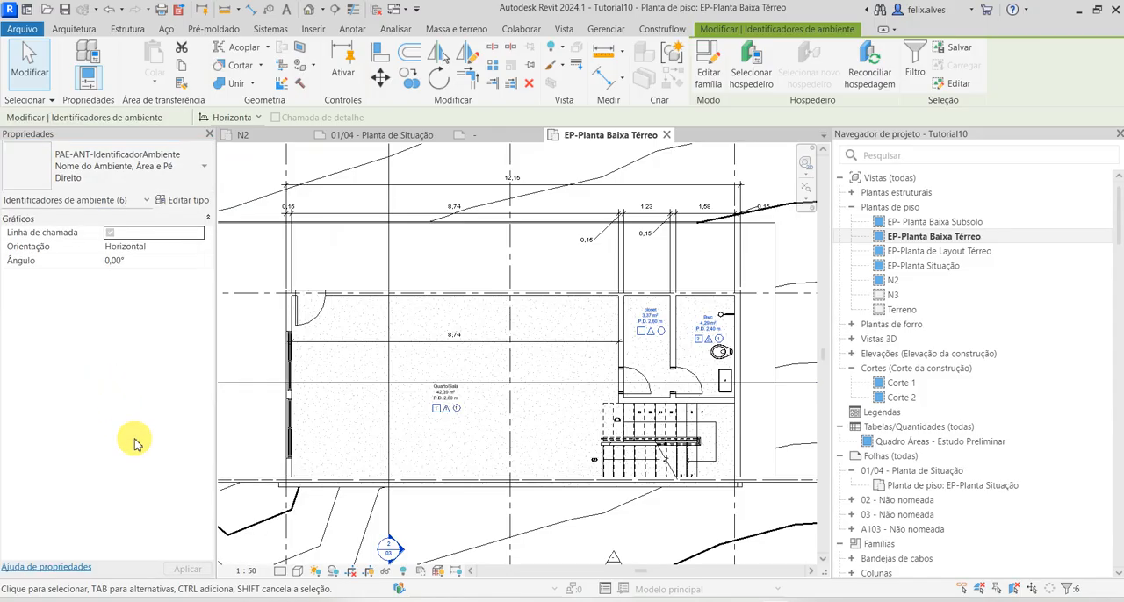
Check the tag family and type used by the closet and Bwc room tags
click(571, 535)
click(716, 323)
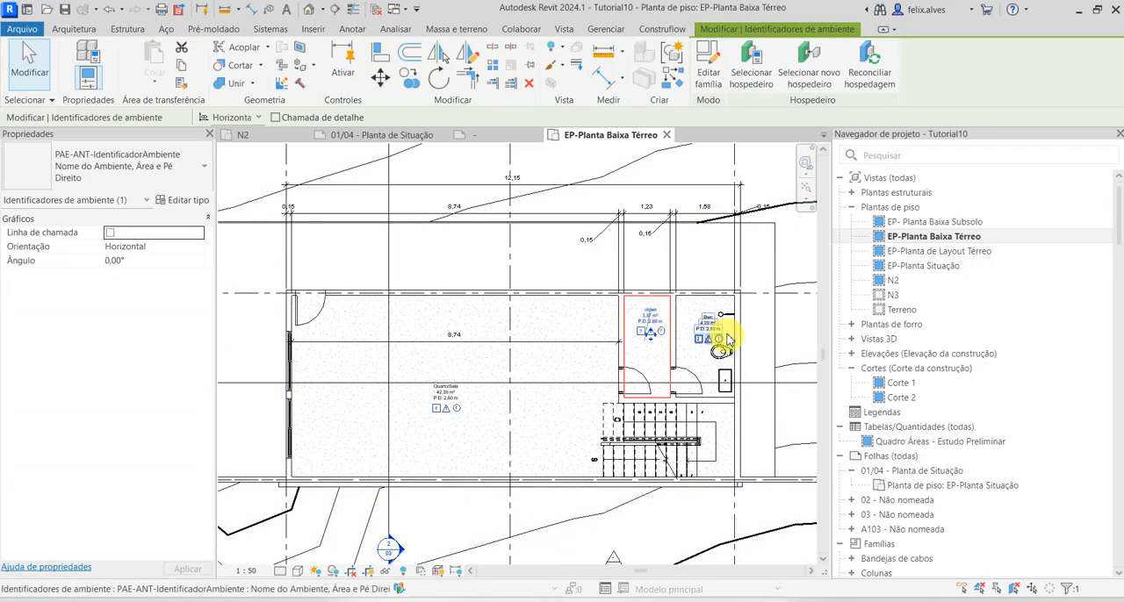
click(717, 327)
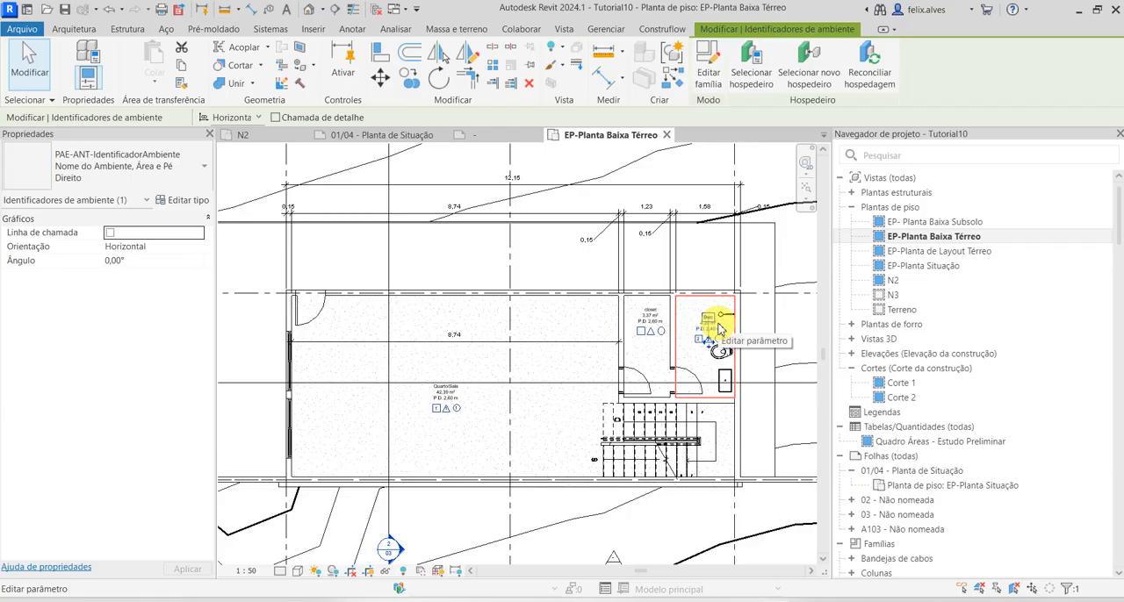
click(757, 371)
scroll(646, 344, up, 2)
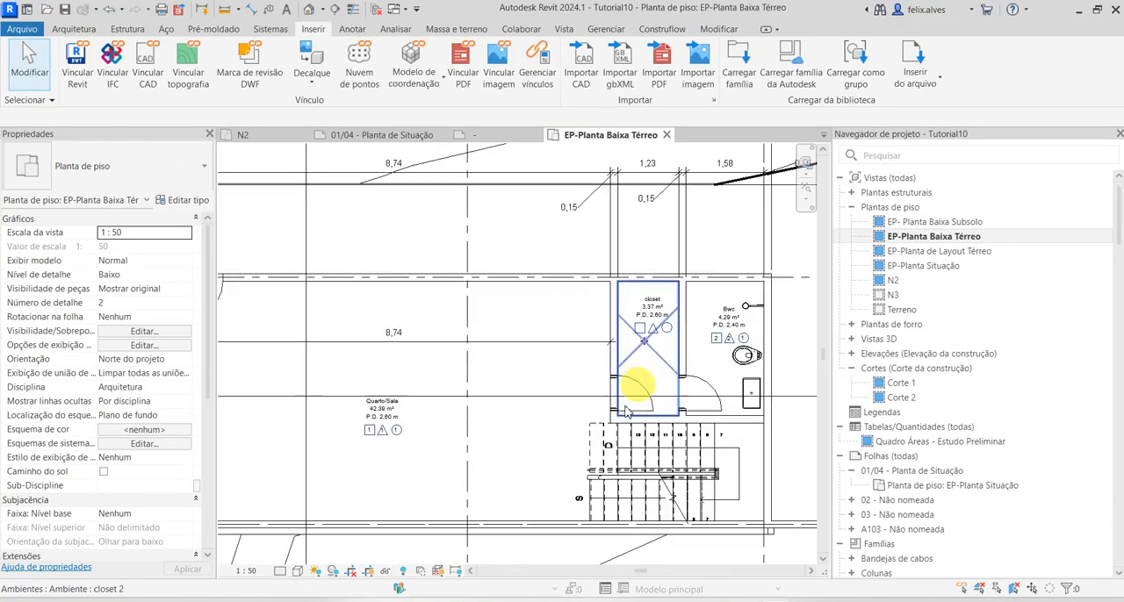
Inspect the name, area, ceiling height and finish symbols of the closet room tag up close
scroll(650, 351, up, 4)
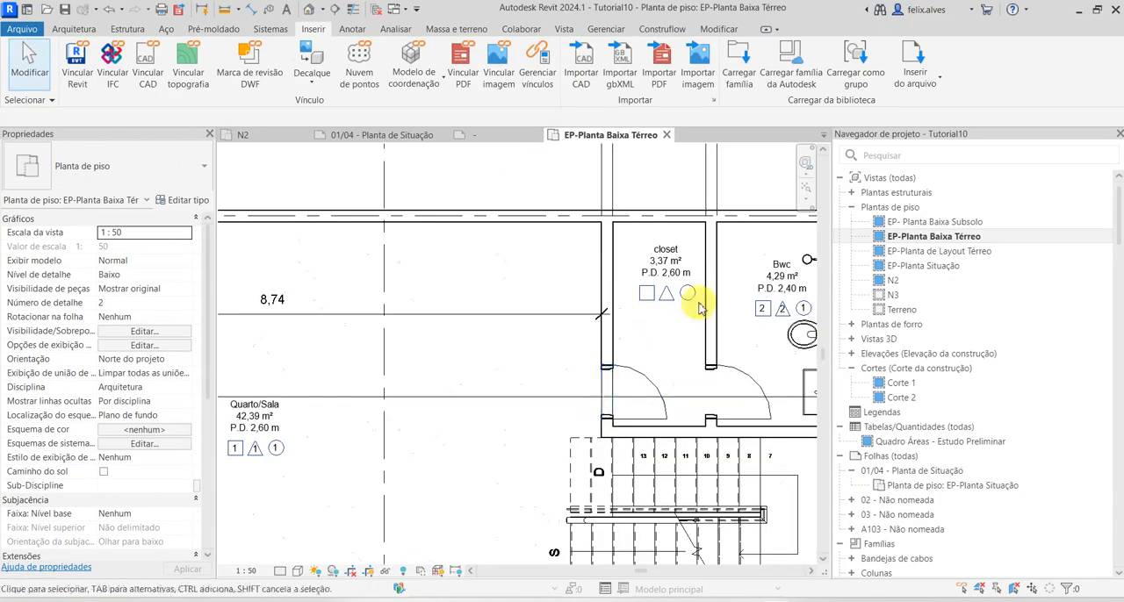
click(649, 246)
key(Escape)
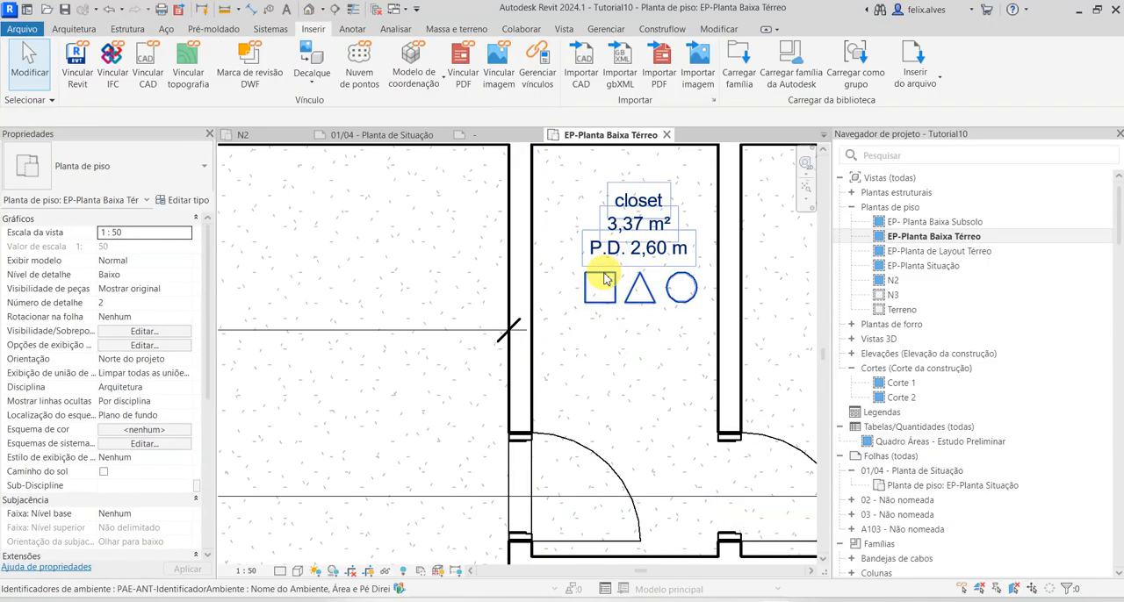
click(631, 226)
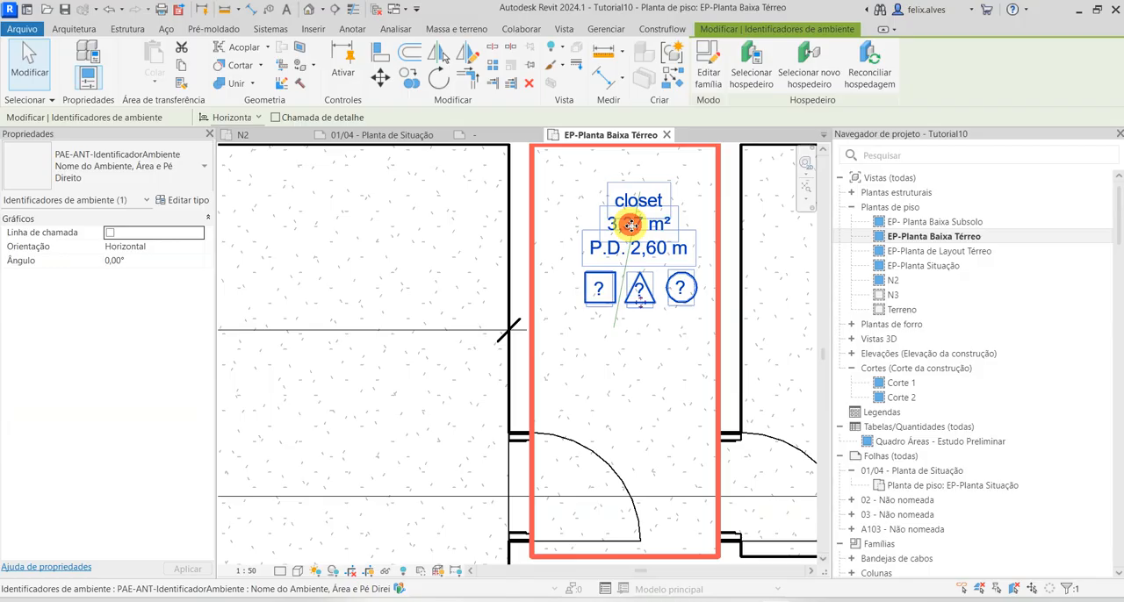
key(Escape)
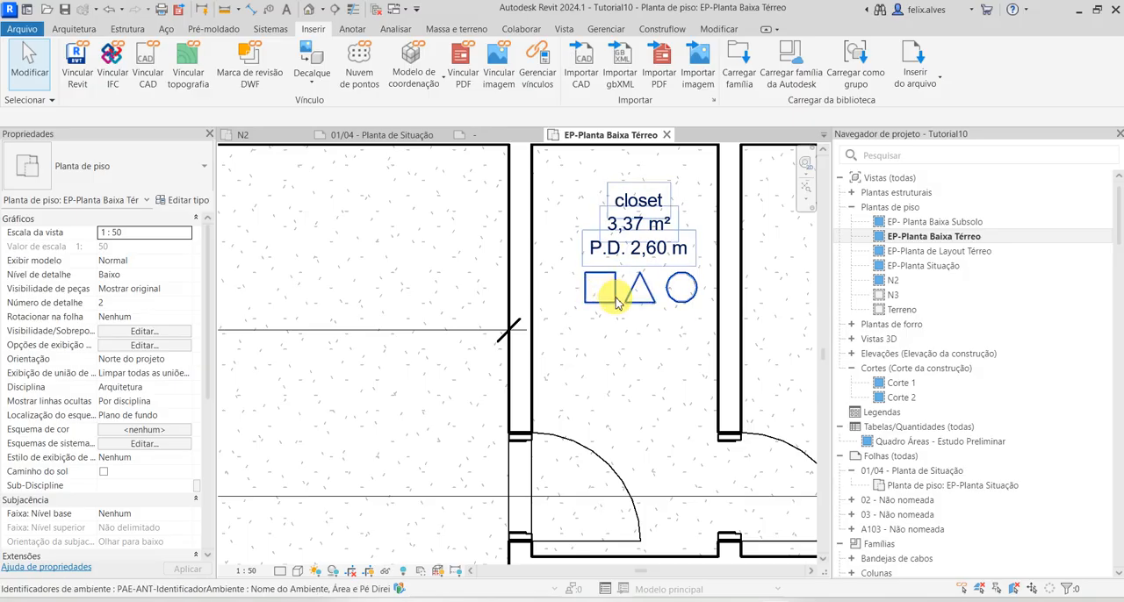
click(601, 296)
click(600, 278)
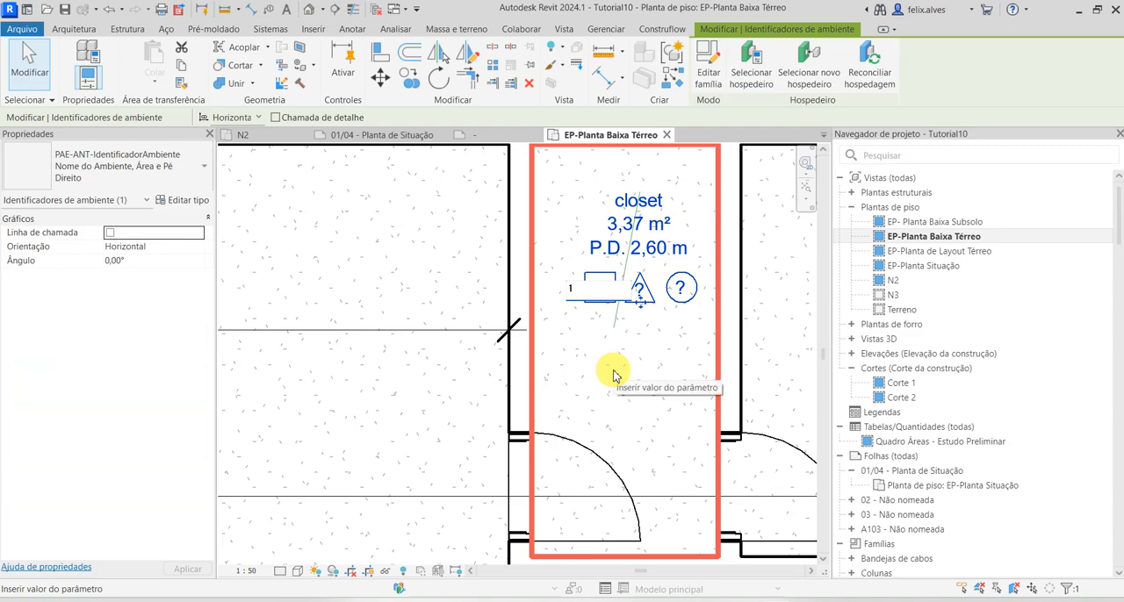
key(Escape)
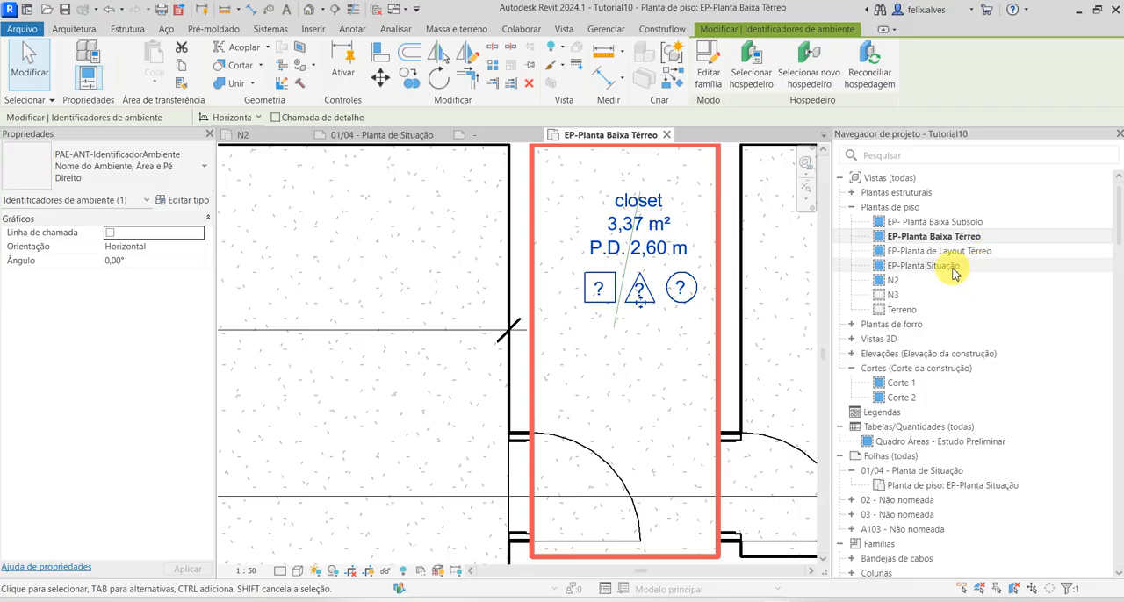
Open the N2 floor plan and set its view scale to 1:50
double_click(911, 283)
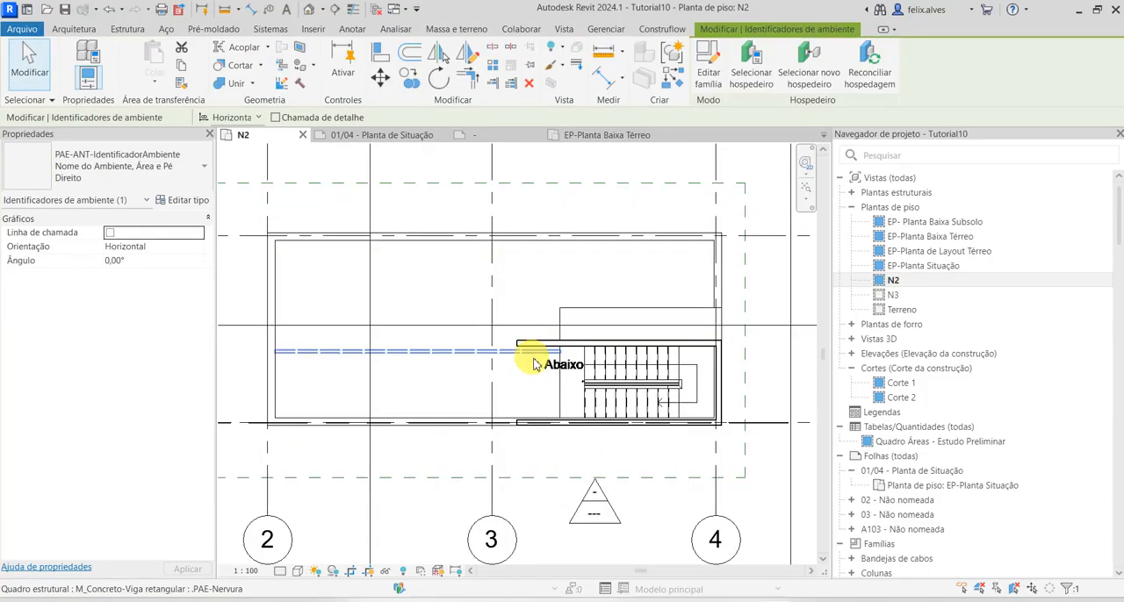
click(249, 571)
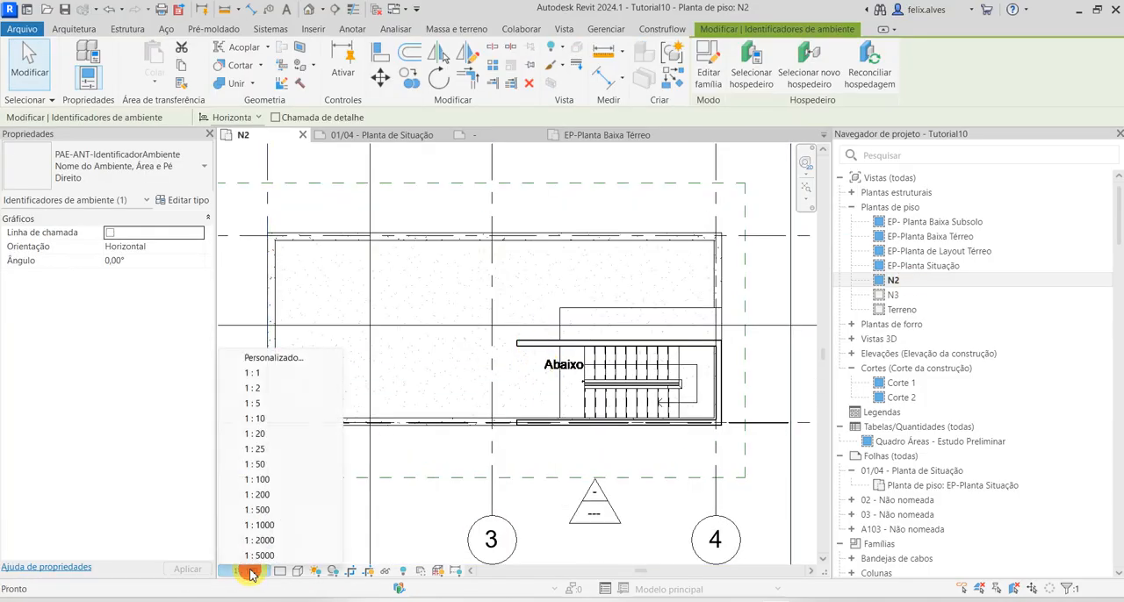
click(263, 464)
key(Escape)
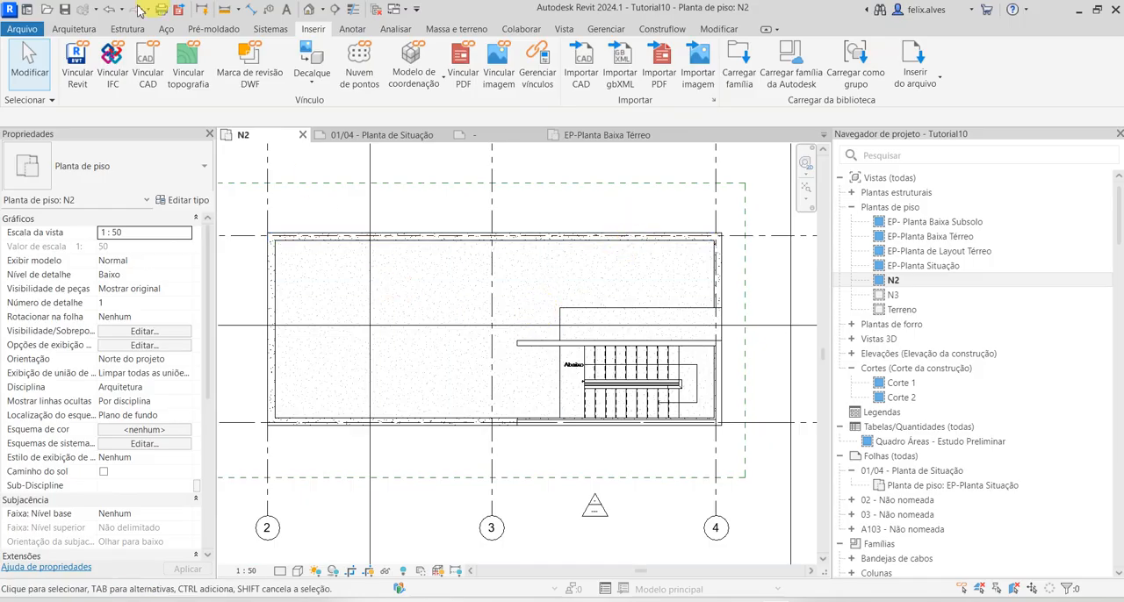
Draw a rectangular room separation boundary on N2 from the slab's upper-left inner corner to the wall corner at the stair's lower right
click(70, 31)
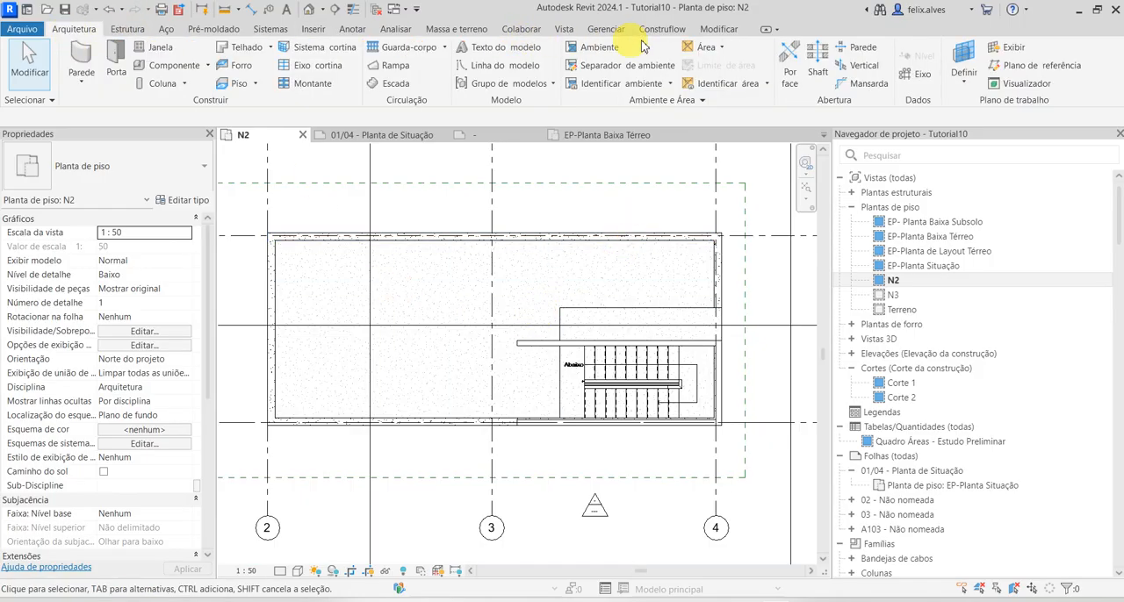
click(605, 67)
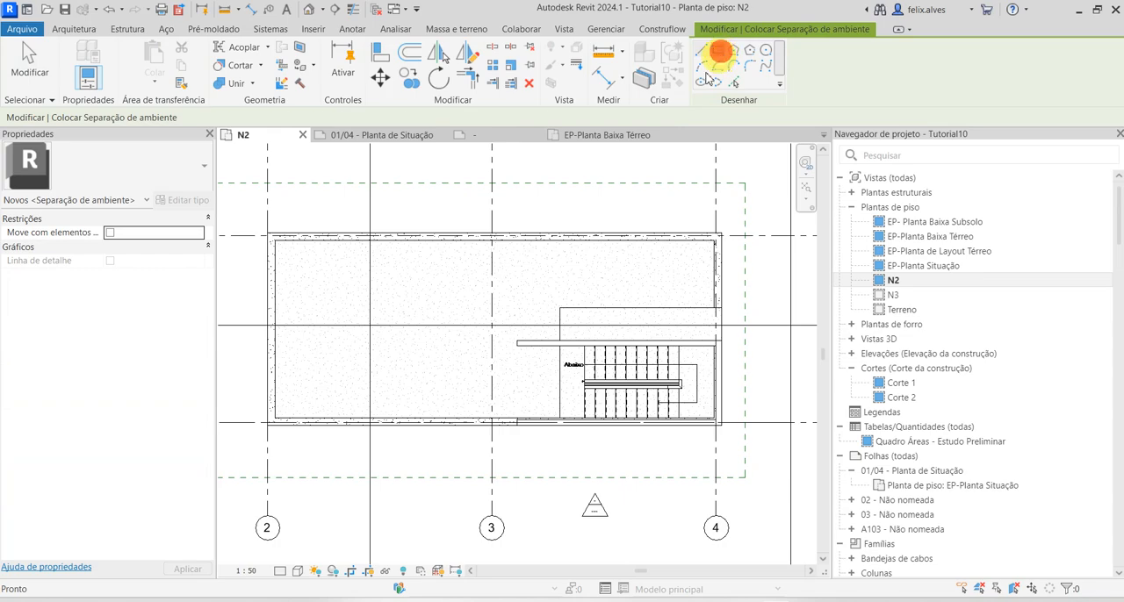
click(718, 51)
scroll(263, 235, up, 5)
click(281, 266)
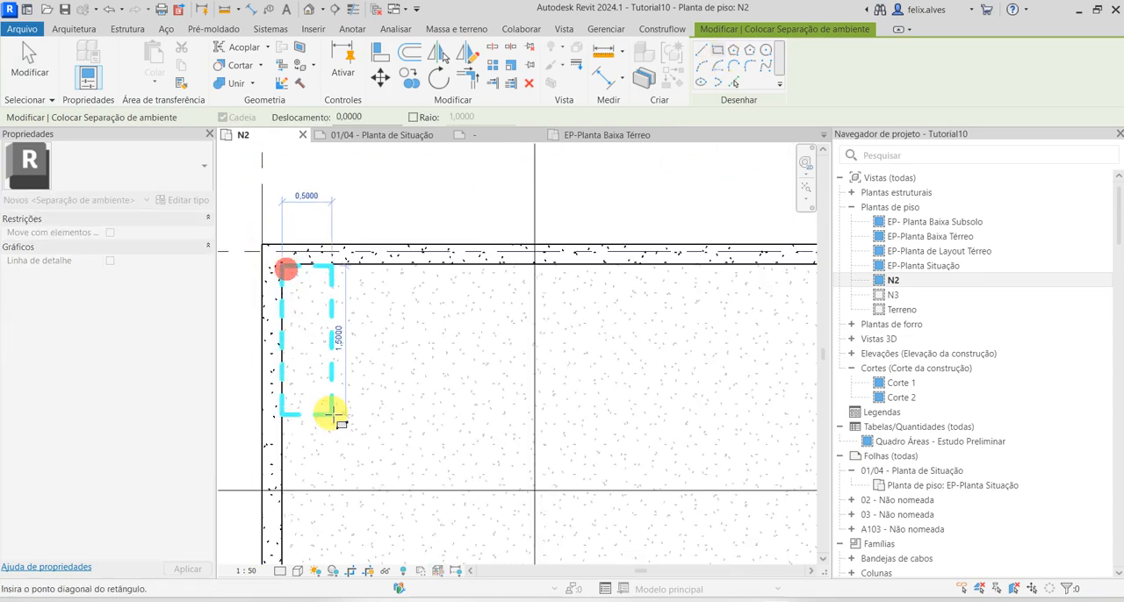
scroll(452, 442, down, 4)
scroll(387, 323, up, 2)
scroll(465, 278, up, 2)
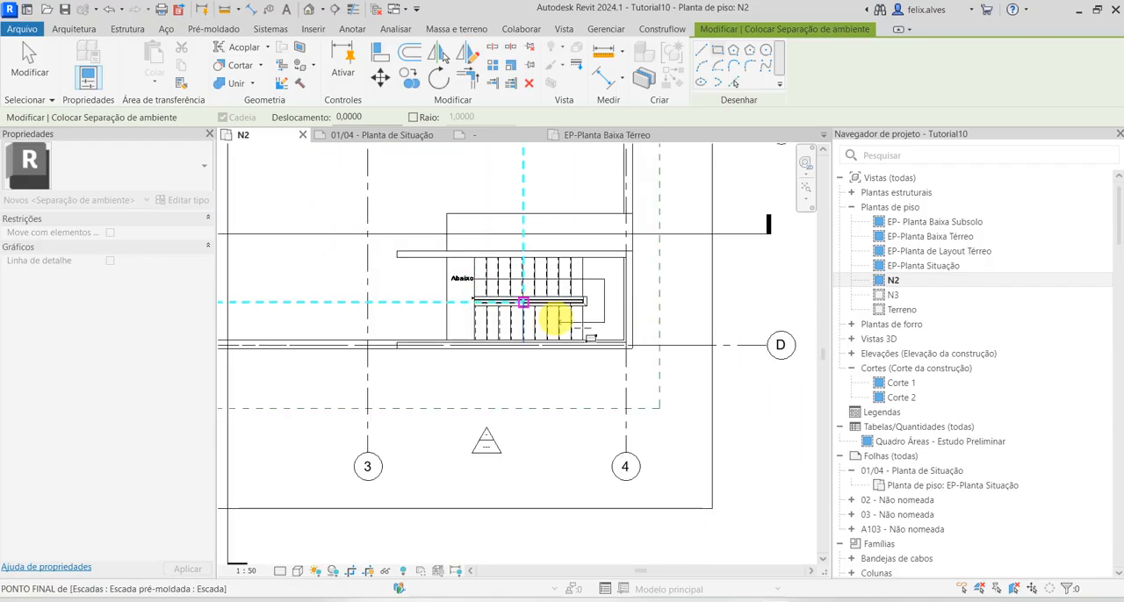
scroll(629, 345, up, 3)
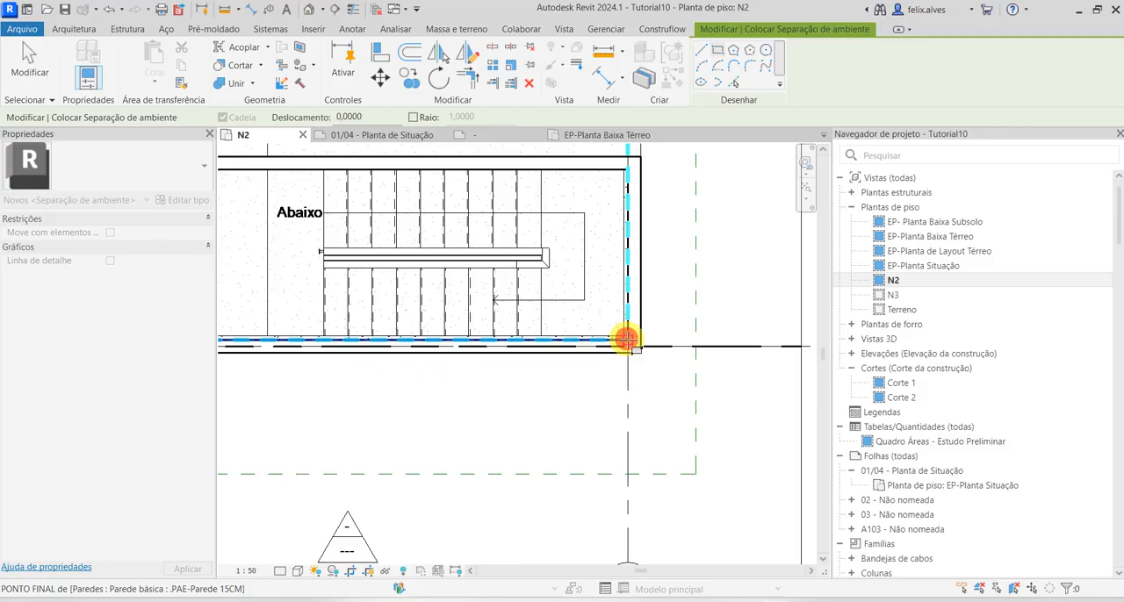
click(627, 339)
scroll(627, 338, down, 5)
key(Escape)
scroll(494, 227, up, 1)
middle_drag(496, 226, 603, 272)
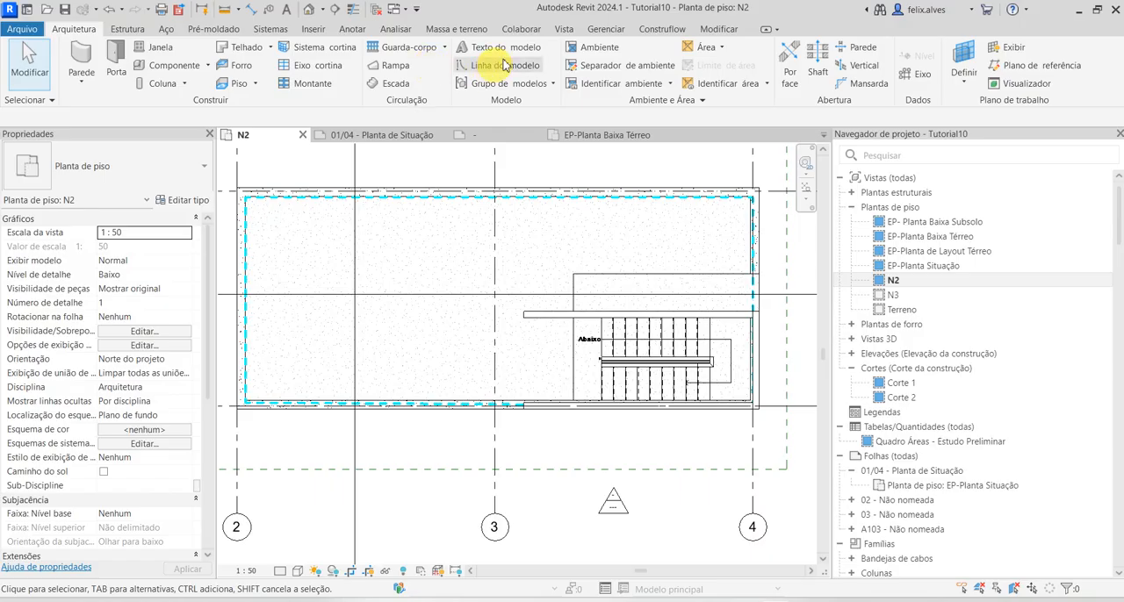
Draw room separation lines from the stair wall's free end down to the lower wall, and along that wall's upper face past grid 4
click(651, 69)
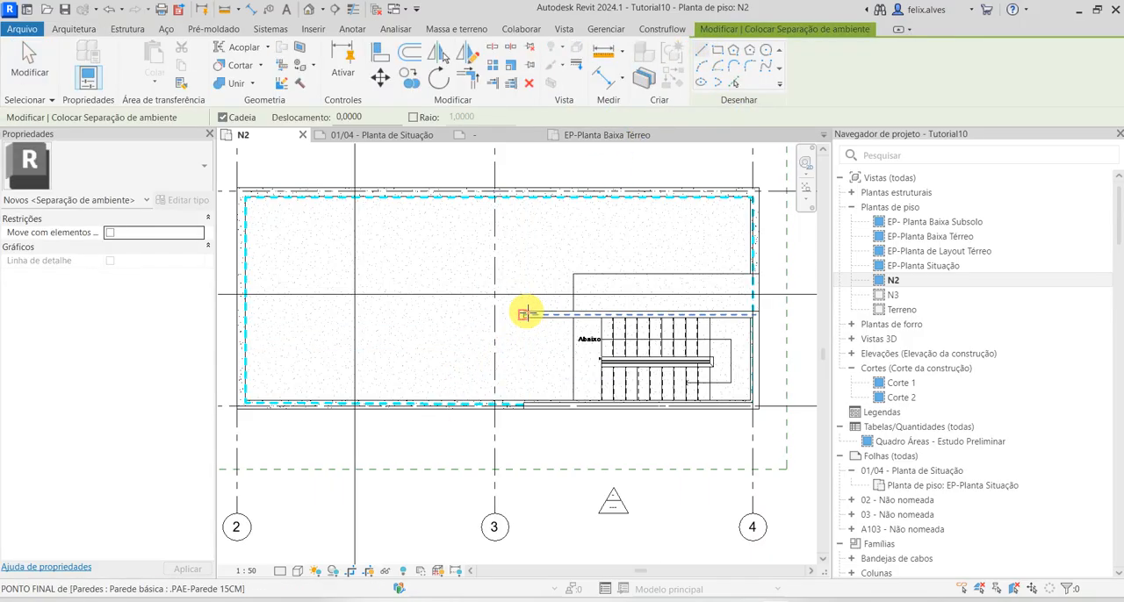
scroll(524, 313, up, 5)
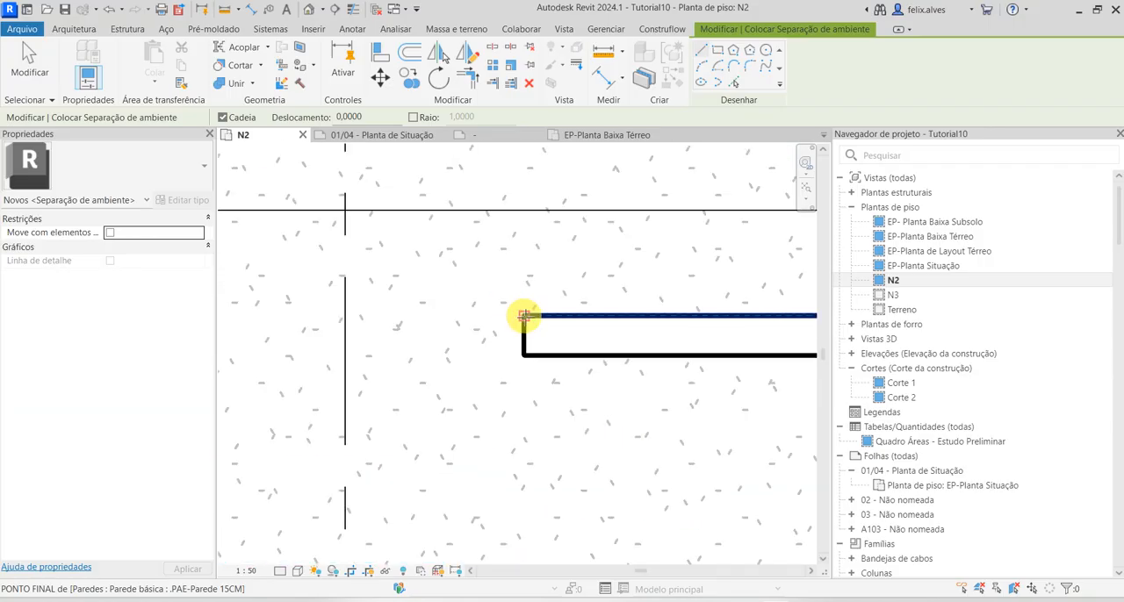
click(524, 316)
scroll(508, 492, down, 3)
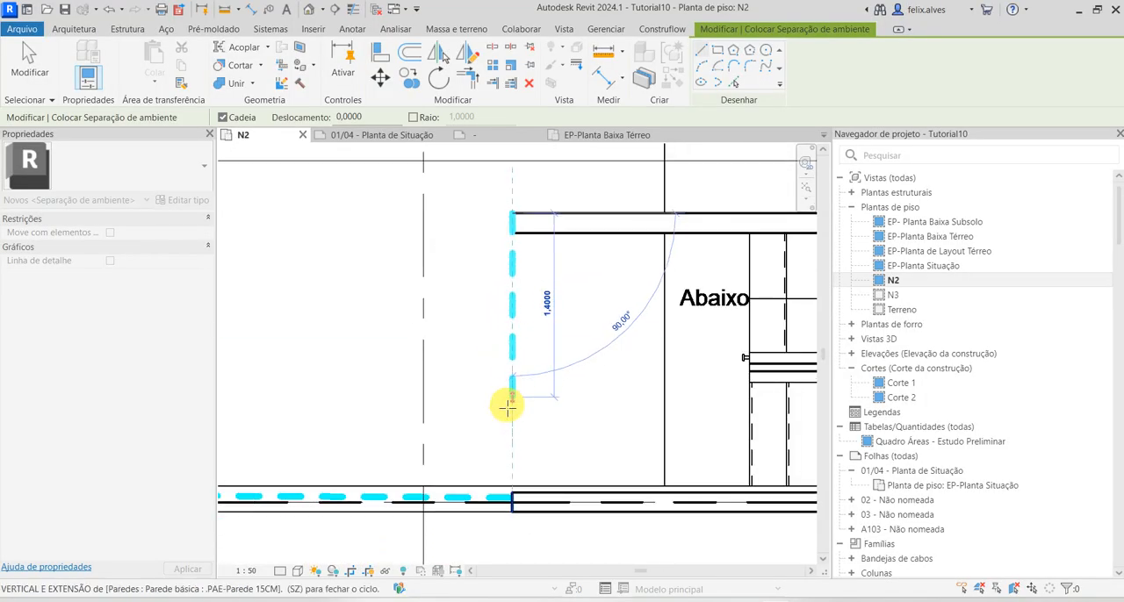
click(511, 494)
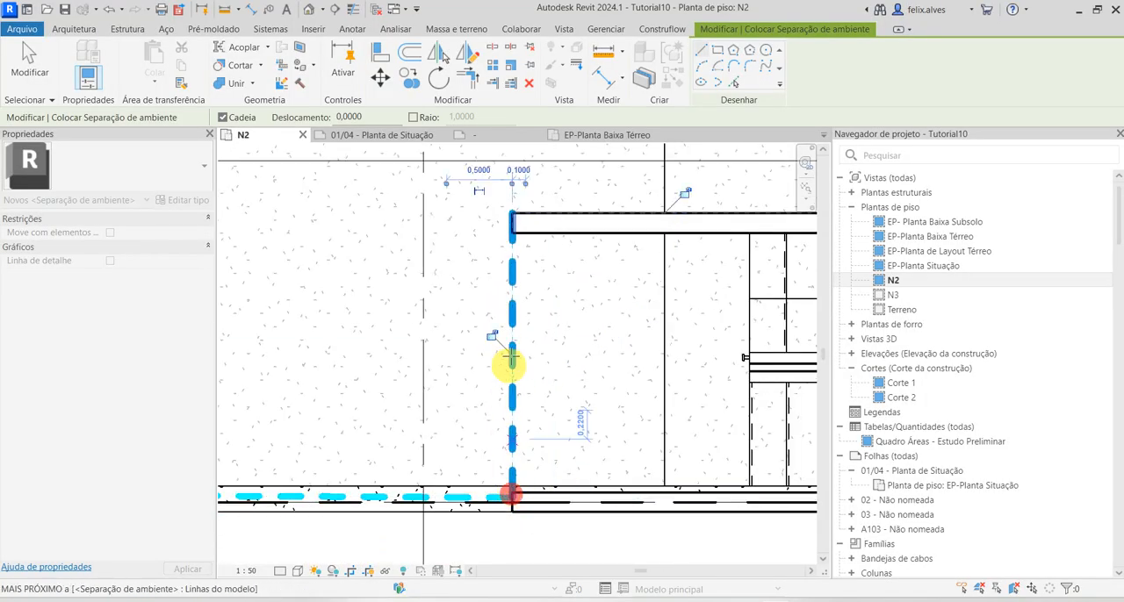
click(512, 212)
scroll(600, 221, down, 2)
middle_drag(599, 222, 230, 256)
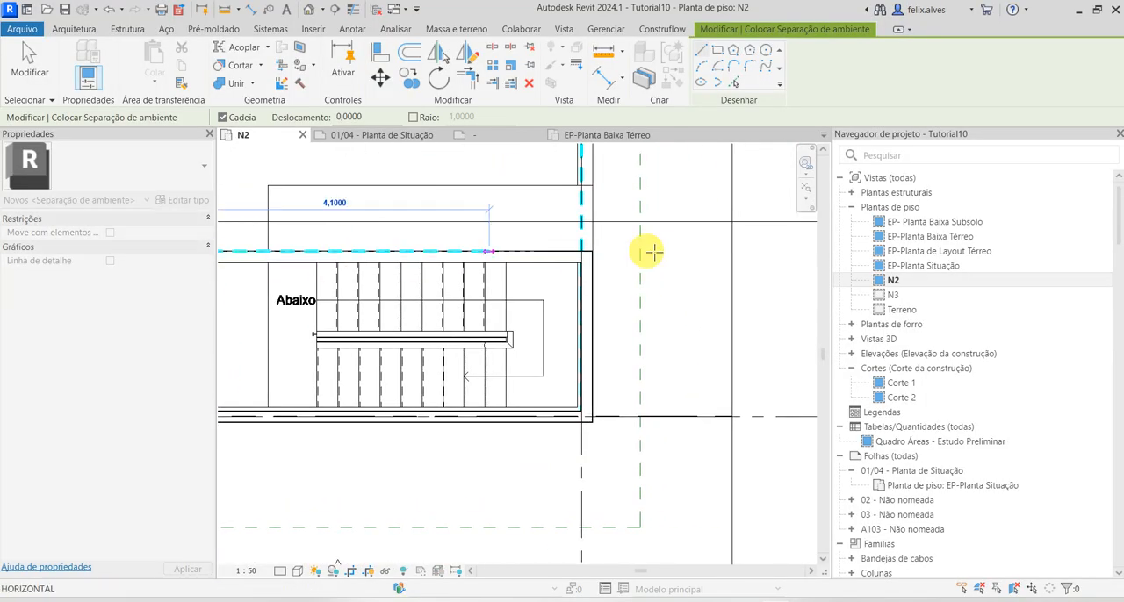
click(732, 252)
key(Escape)
key(Escape)
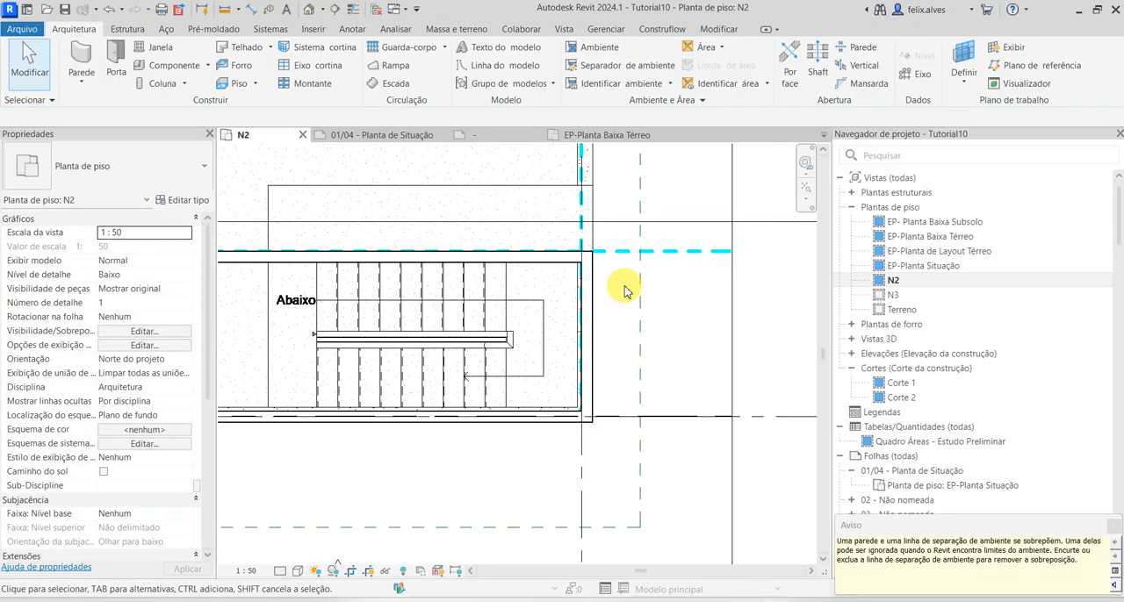
Trim the room separation lines into corners around the stair, leaving the staircase outside the patio boundary
click(509, 250)
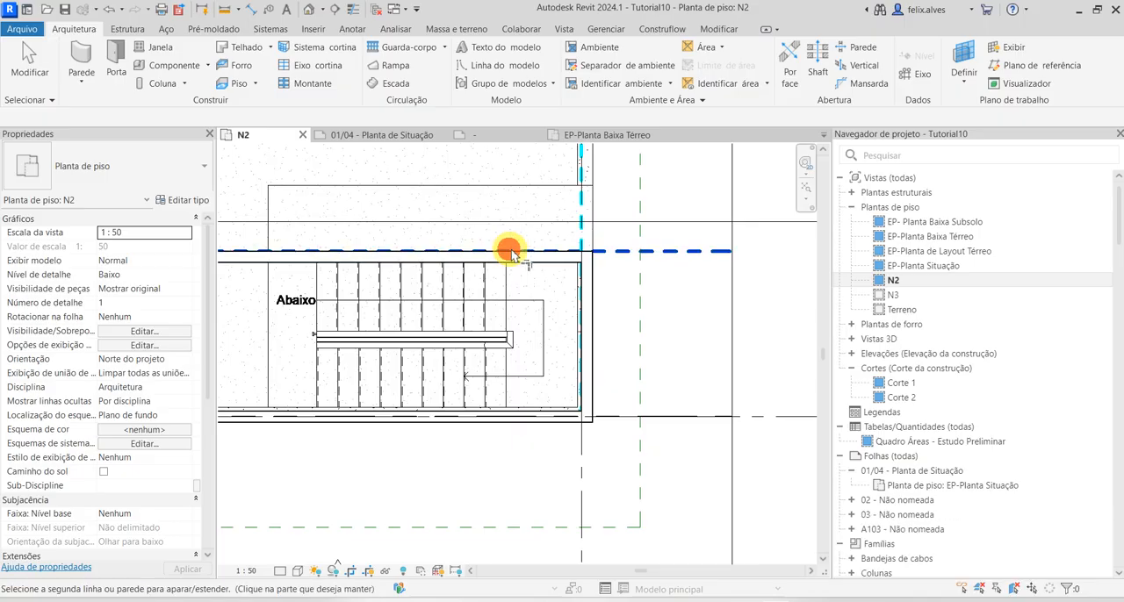
click(582, 222)
scroll(576, 280, down, 4)
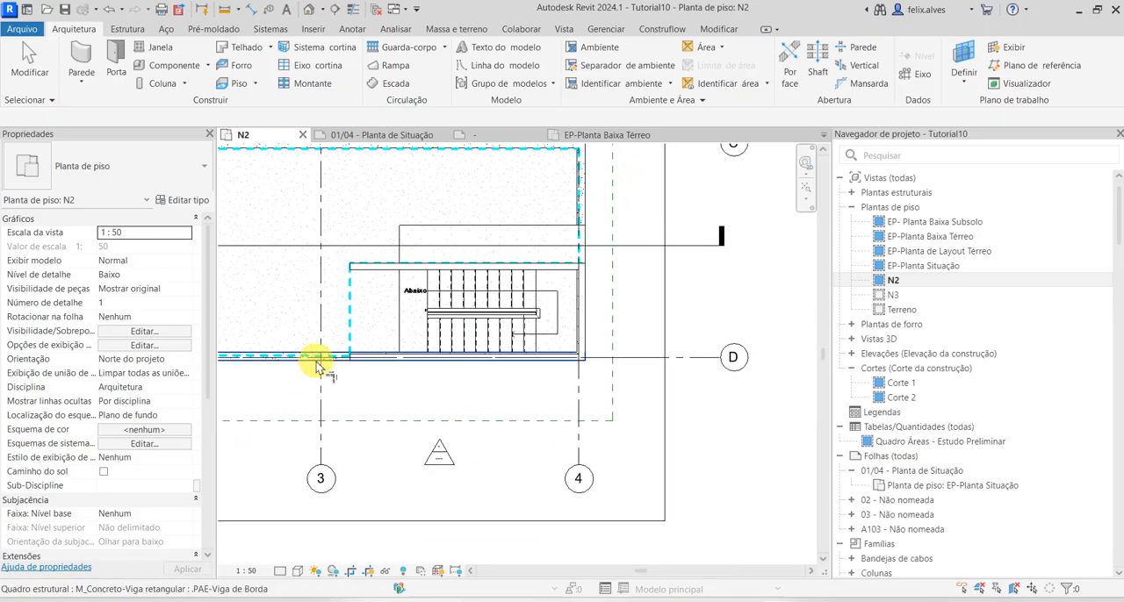
click(321, 355)
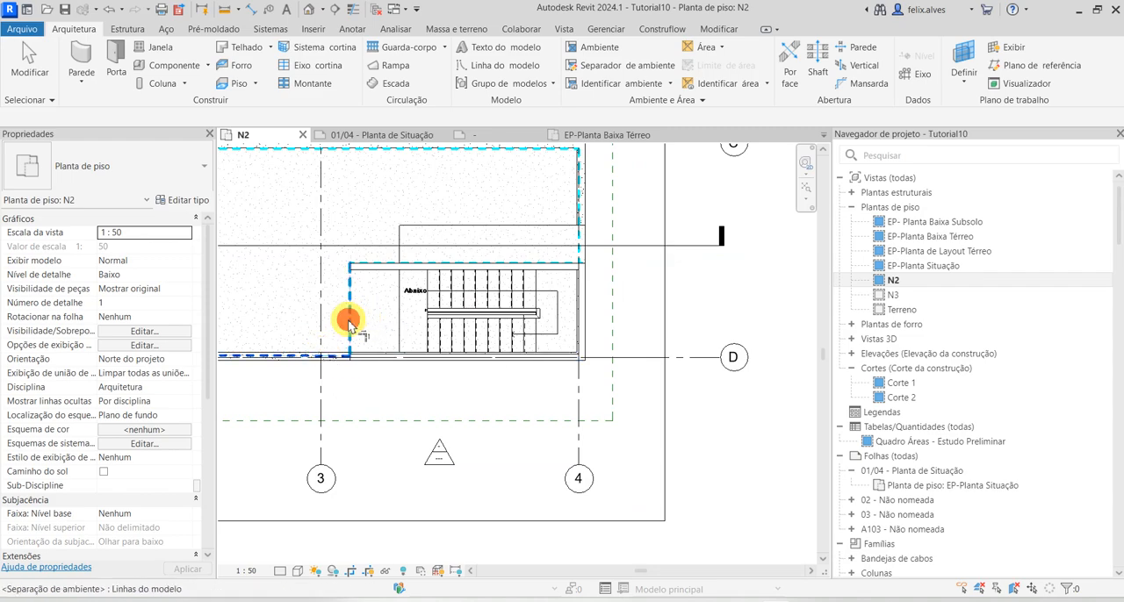
click(349, 323)
key(Escape)
scroll(391, 316, down, 1)
middle_drag(395, 321, 618, 428)
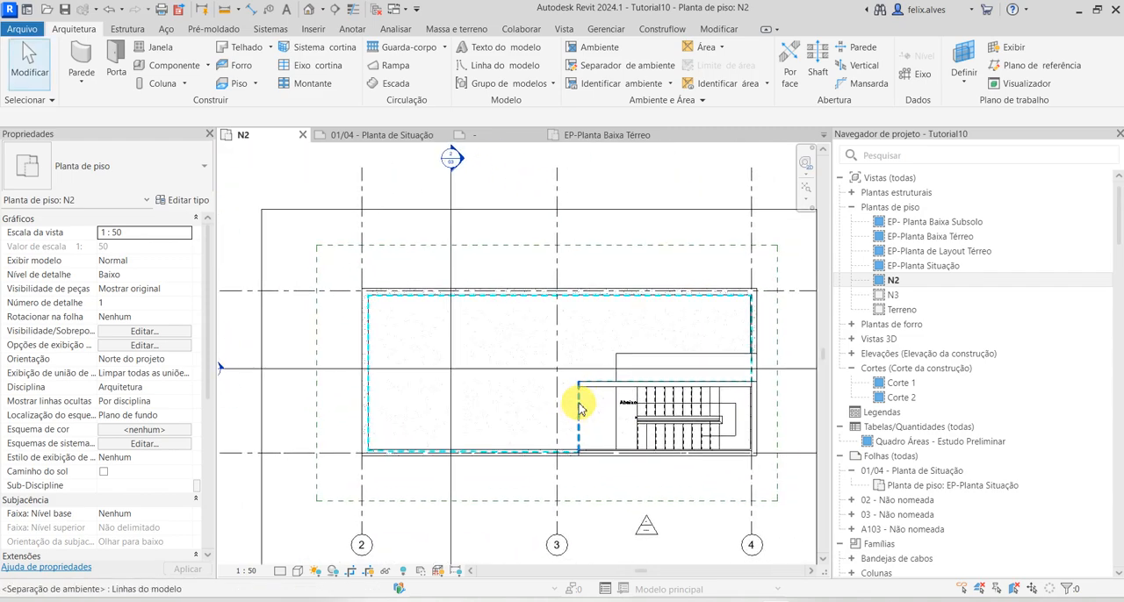
Hide the room separation line category in the N2 view
scroll(579, 406, up, 1)
click(578, 397)
right_click(577, 397)
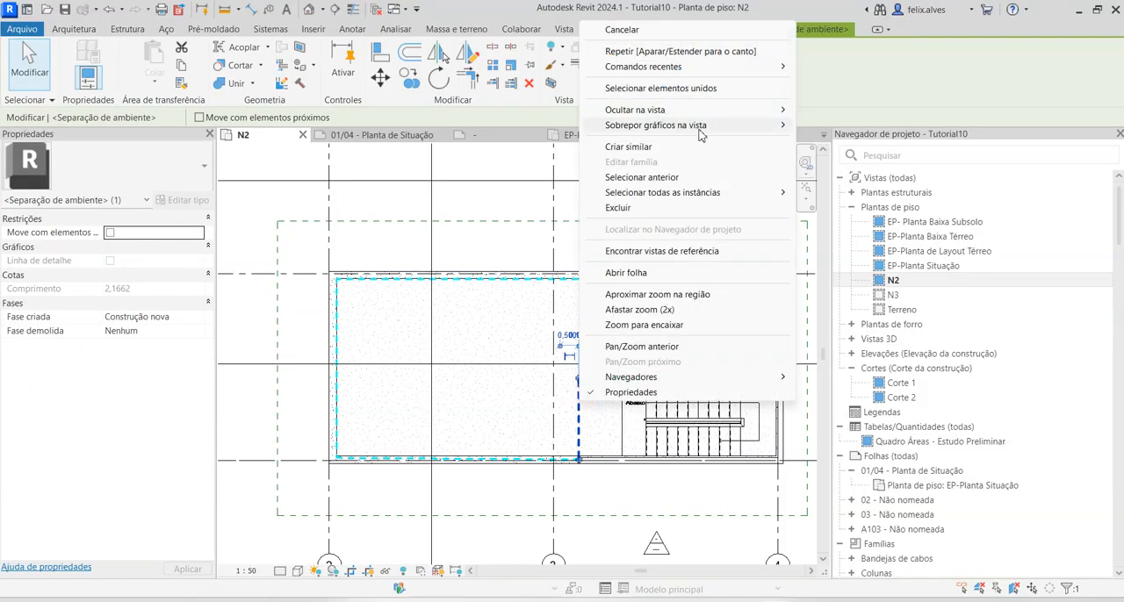
mouse_move(723, 115)
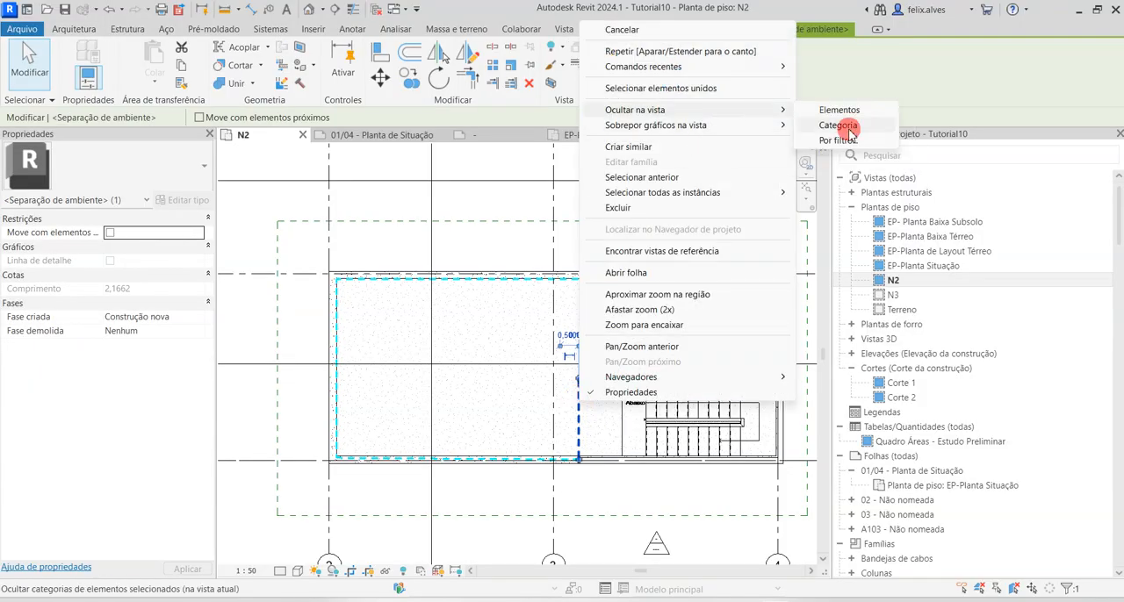
click(847, 128)
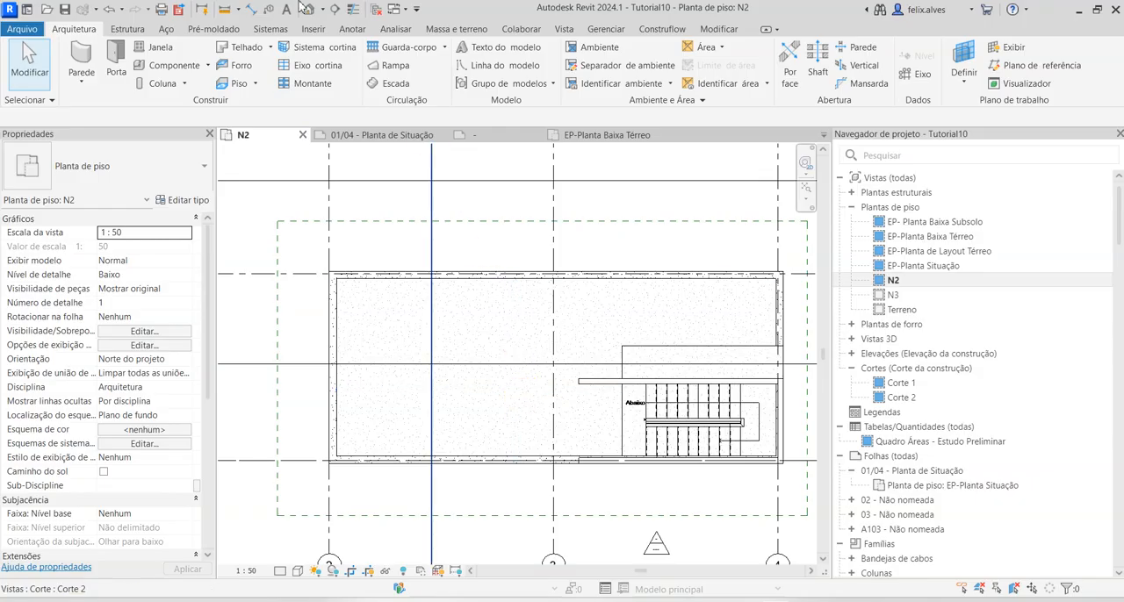
Place a room inside the N2 separation boundary, tagged with PAE-ANT-IdentificadorAmbiente, type Nome do Ambiente, Área e Pé Direito
click(599, 50)
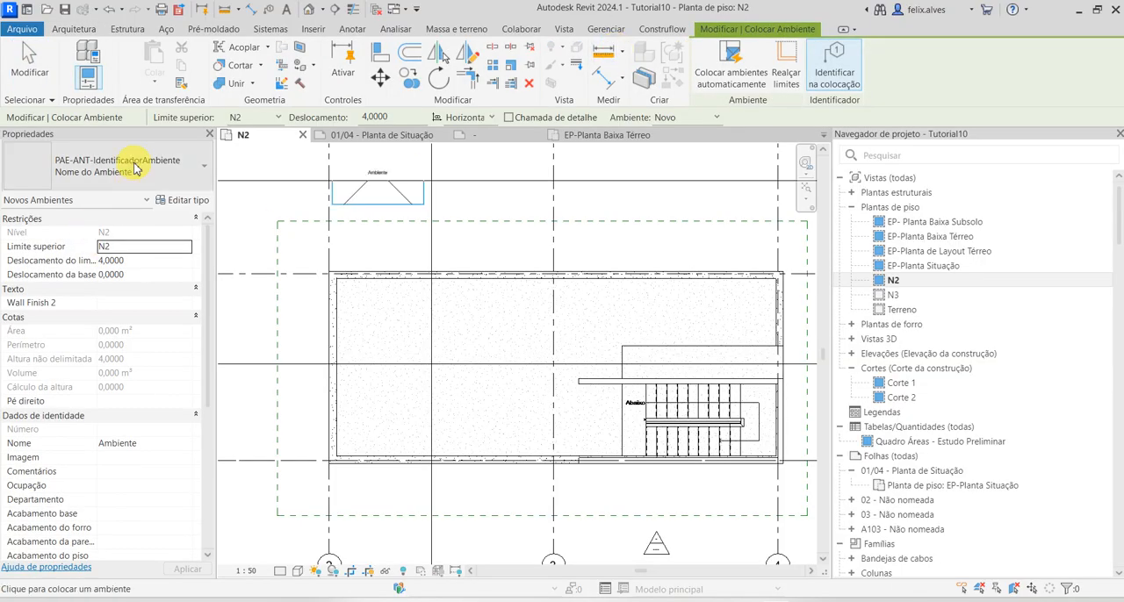
click(134, 166)
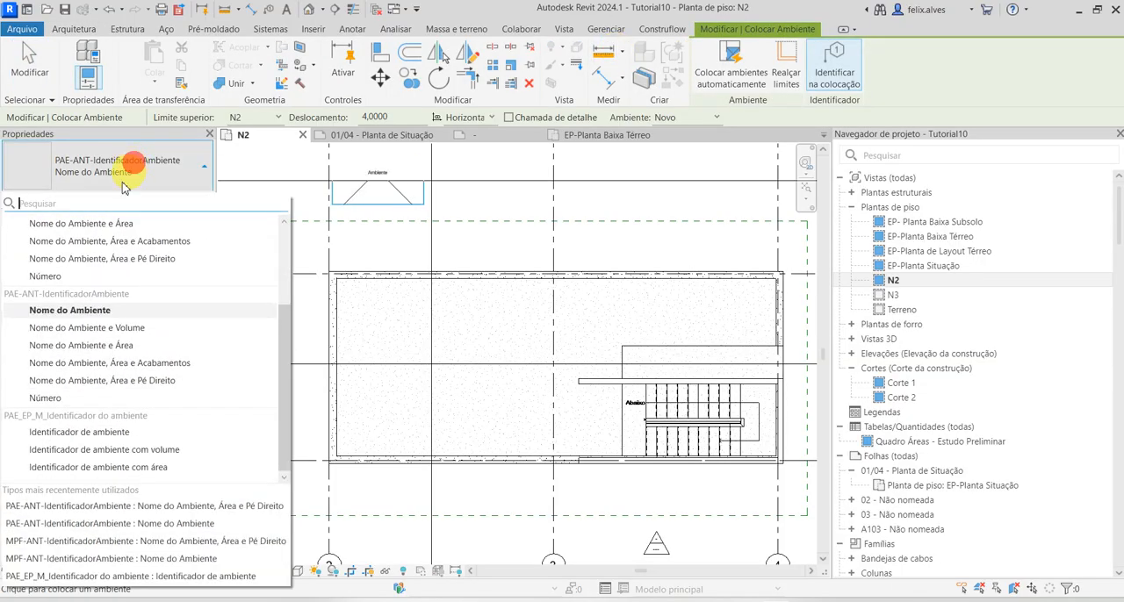
click(124, 381)
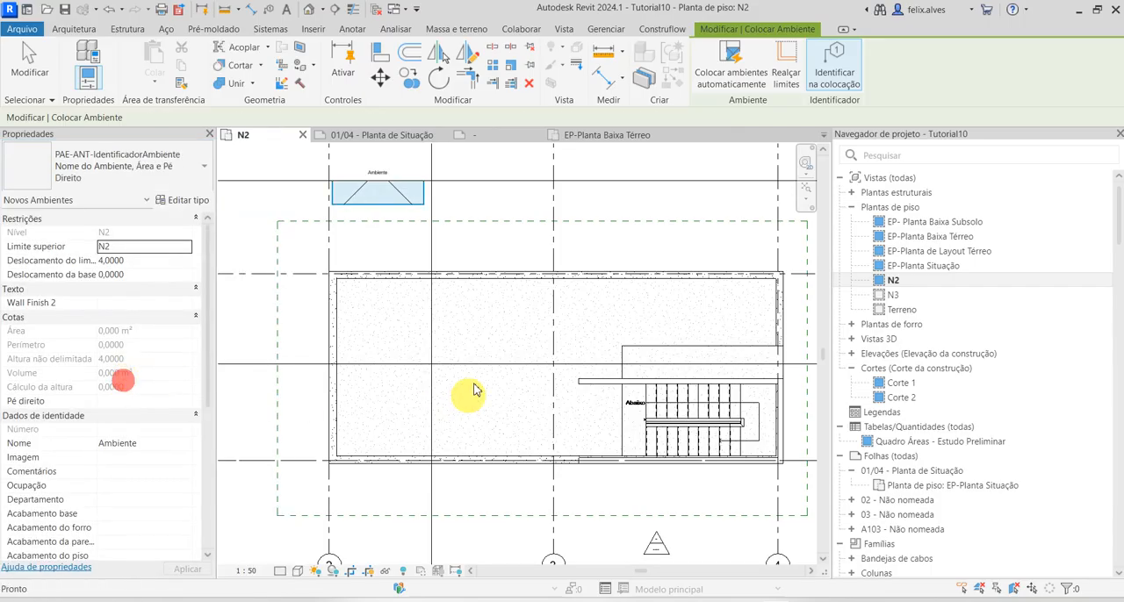
click(515, 351)
key(Escape)
Rename the new N2 room as Pátio Externo through its tag
scroll(522, 405, up, 5)
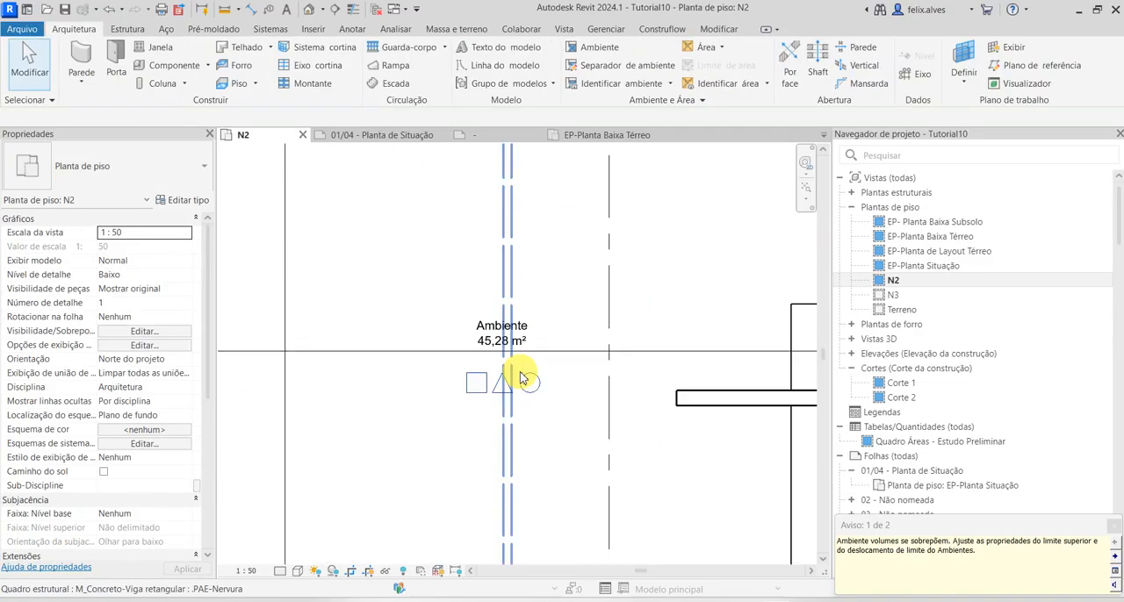
double_click(490, 319)
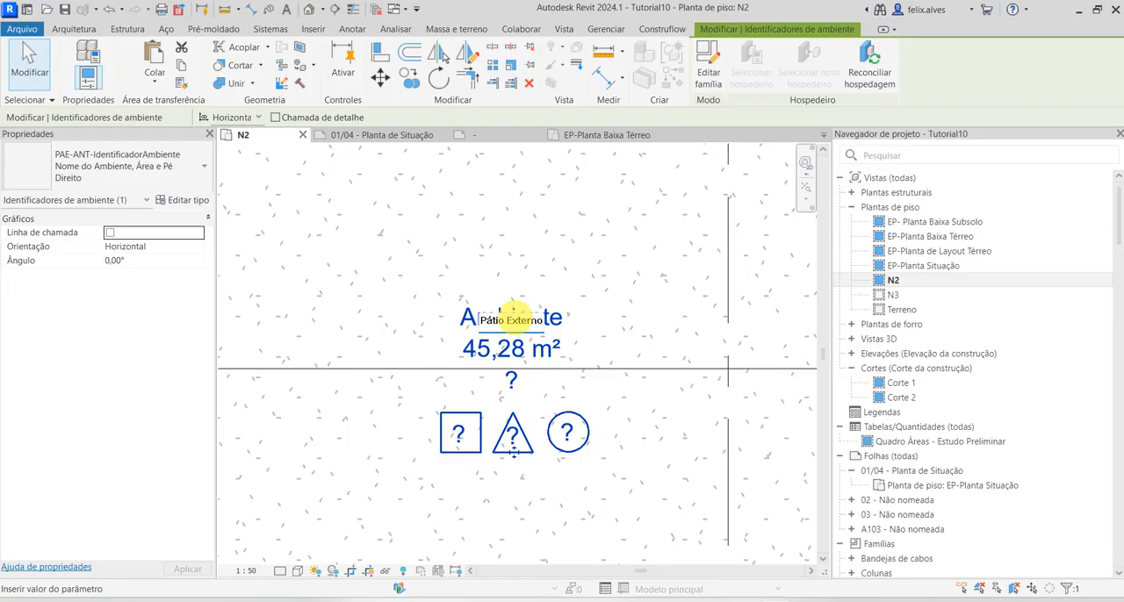
click(468, 476)
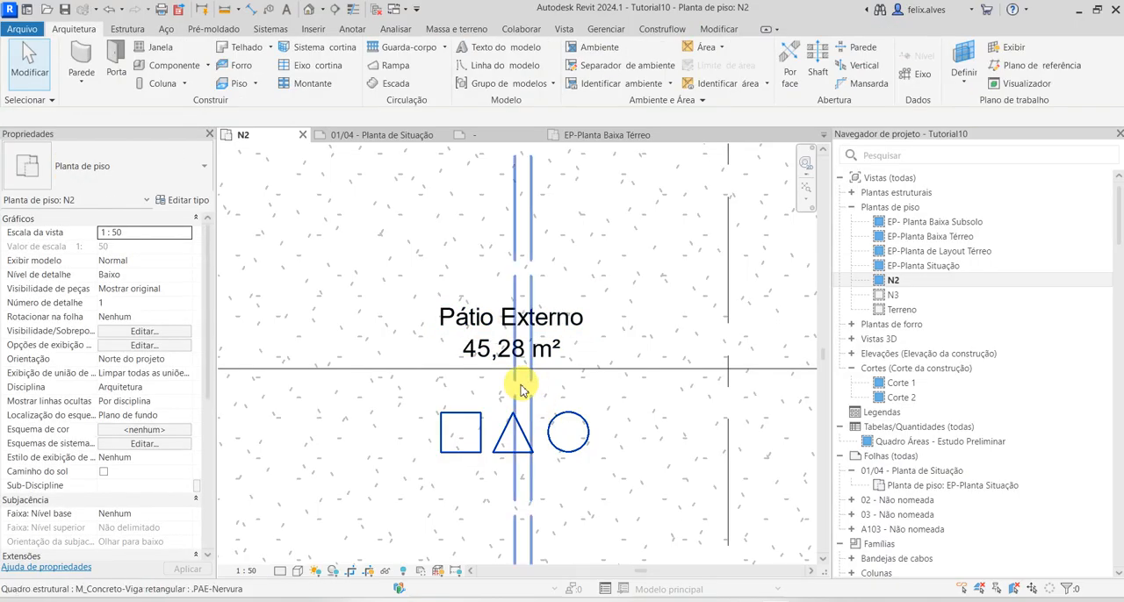
click(509, 380)
key(Escape)
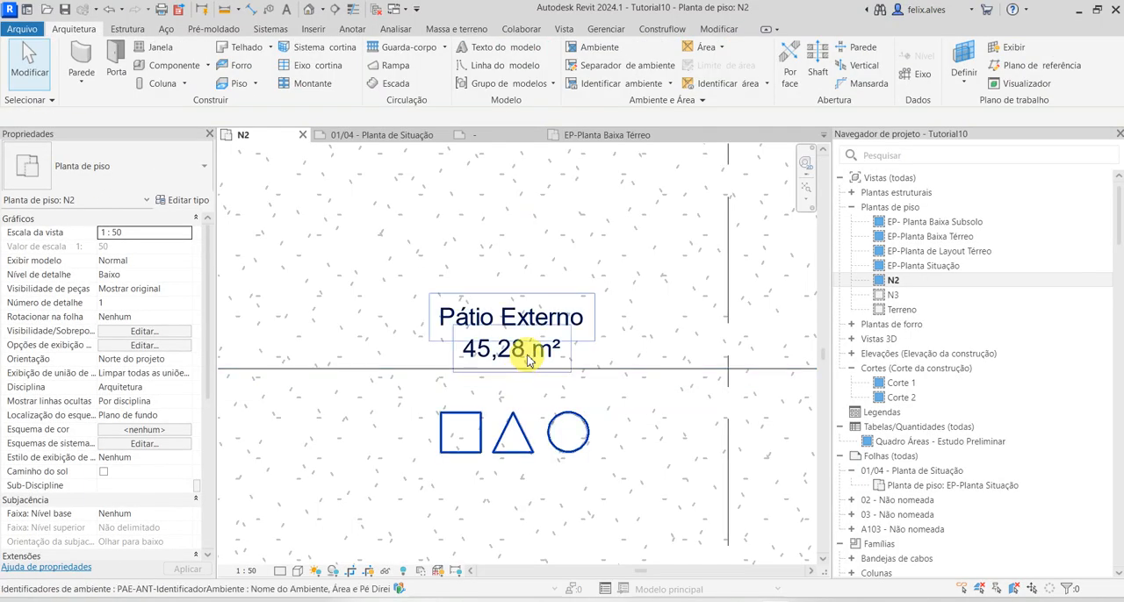
Set the ceiling height line of the Pátio Externo room tag to N/A
click(525, 355)
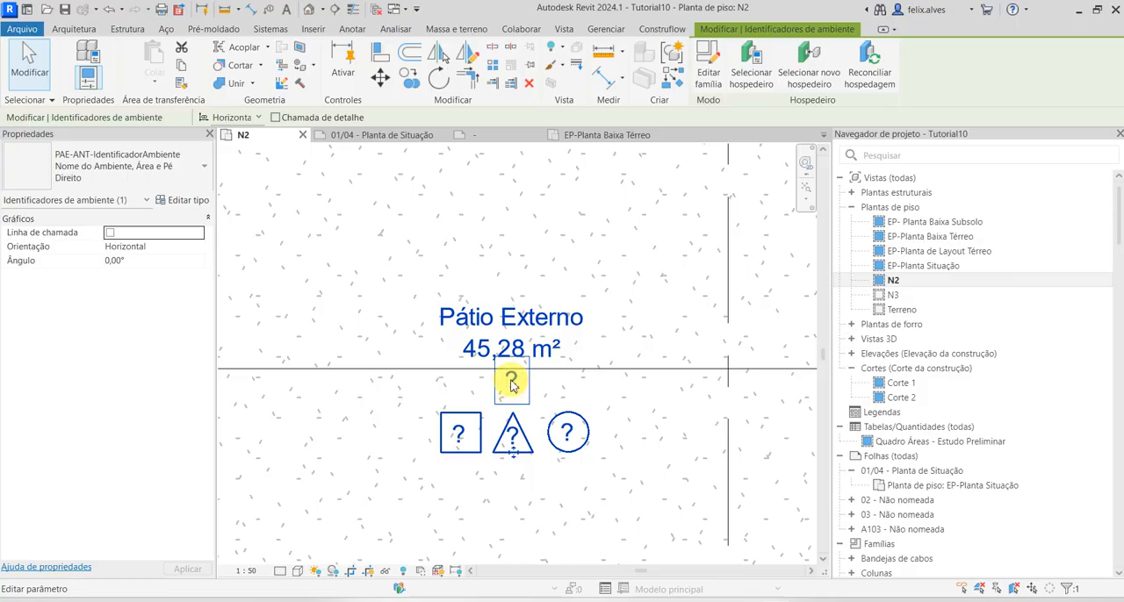
click(511, 383)
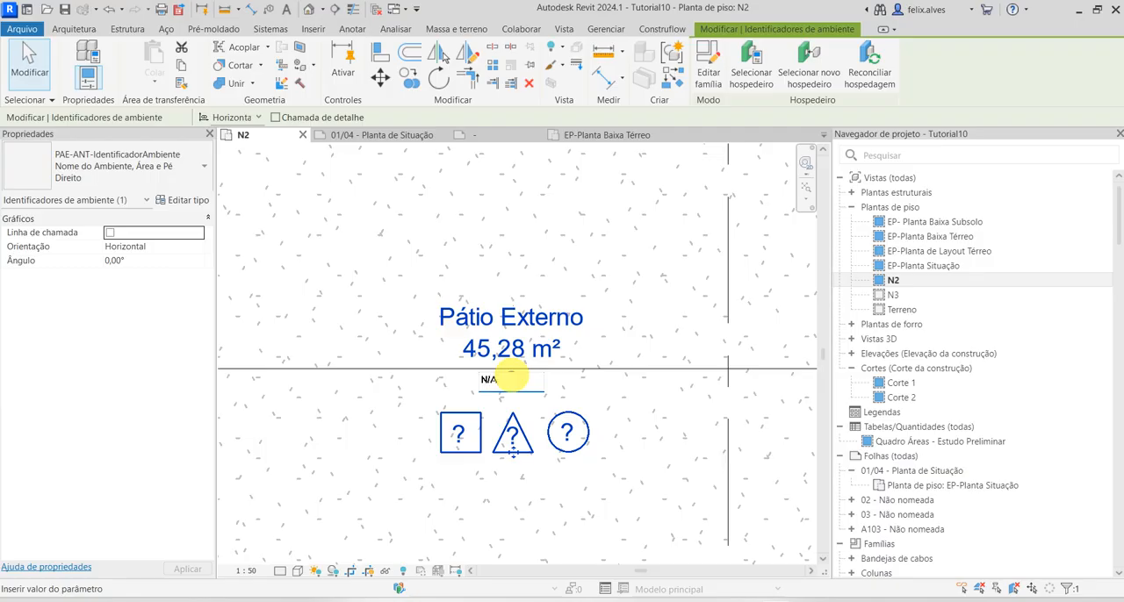
click(514, 524)
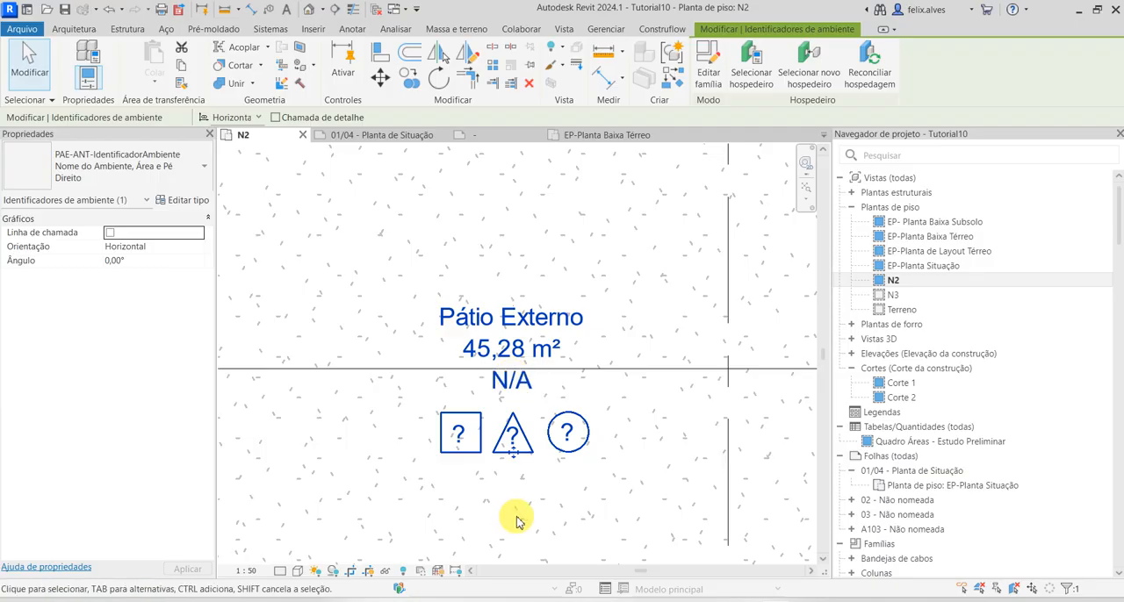
Enter 1 in both the square and the triangle symbols of the Pátio Externo tag
scroll(517, 522, down, 3)
middle_drag(516, 524, 491, 431)
scroll(472, 392, up, 3)
click(457, 375)
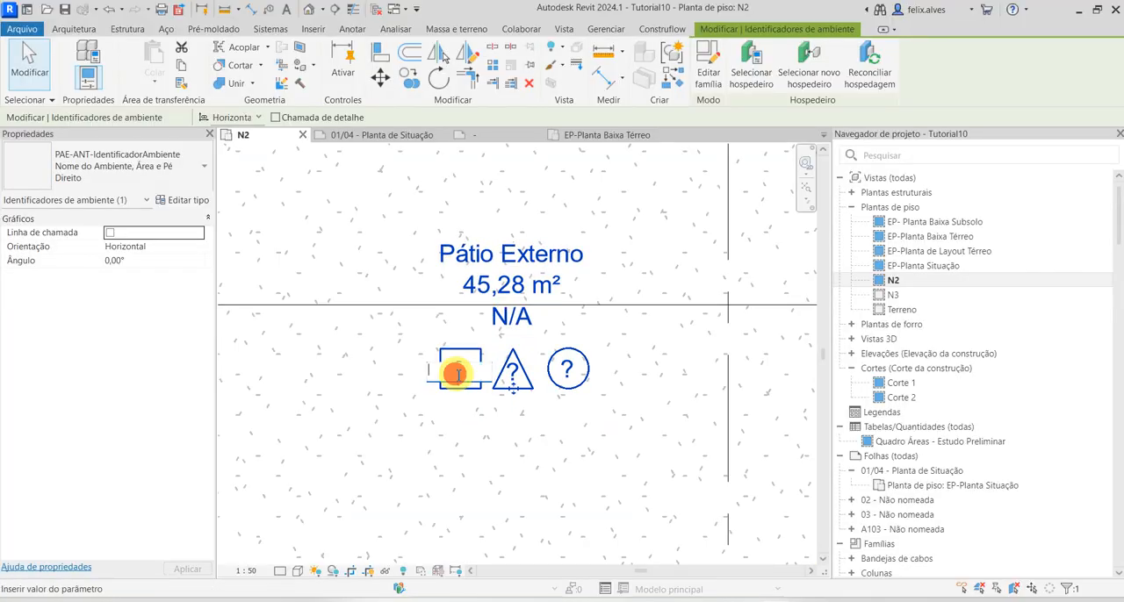
click(567, 477)
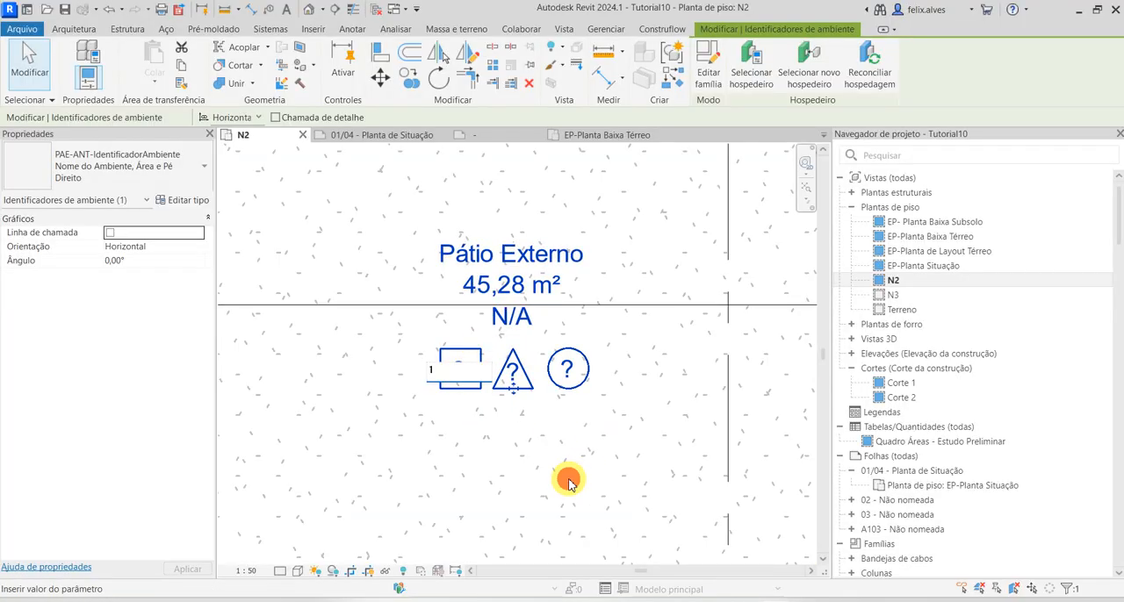
click(513, 374)
click(512, 373)
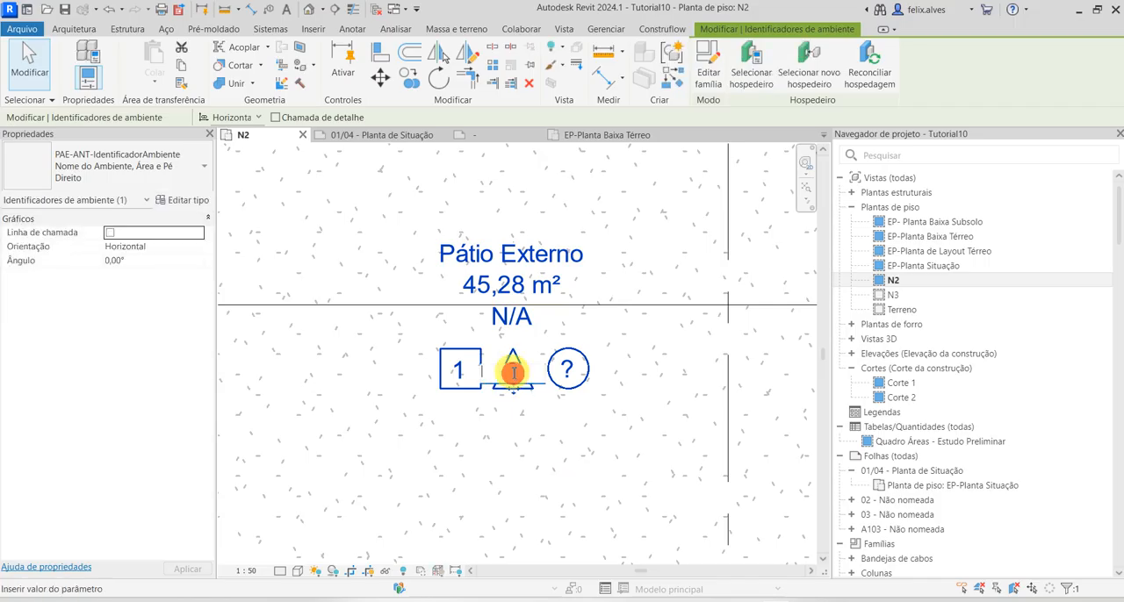
click(572, 412)
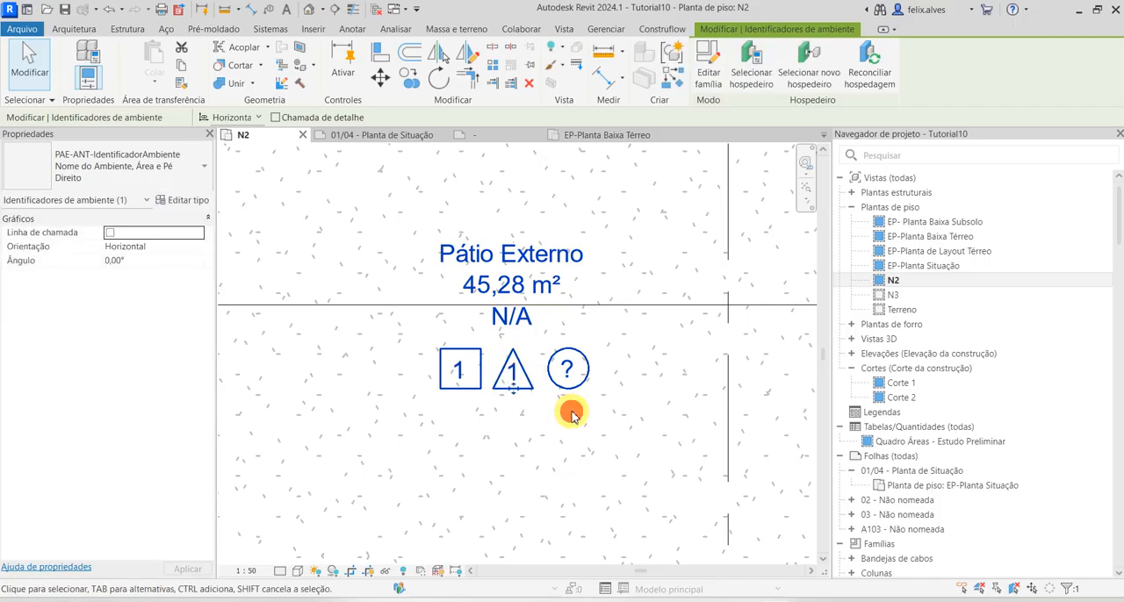
key(Escape)
Locate the Quadro Áreas - Estudo Preliminar schedule in the project, and switch to the EP-Planta Baixa Térreo floor plan
scroll(611, 455, down, 1)
scroll(611, 456, down, 6)
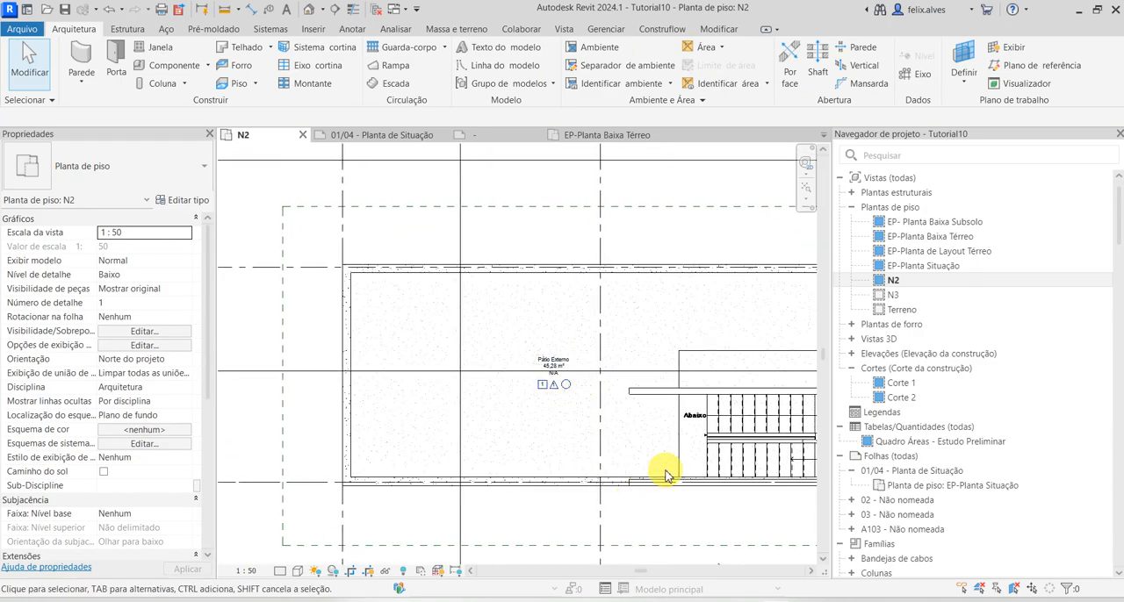
middle_drag(476, 439, 433, 408)
scroll(433, 408, down, 1)
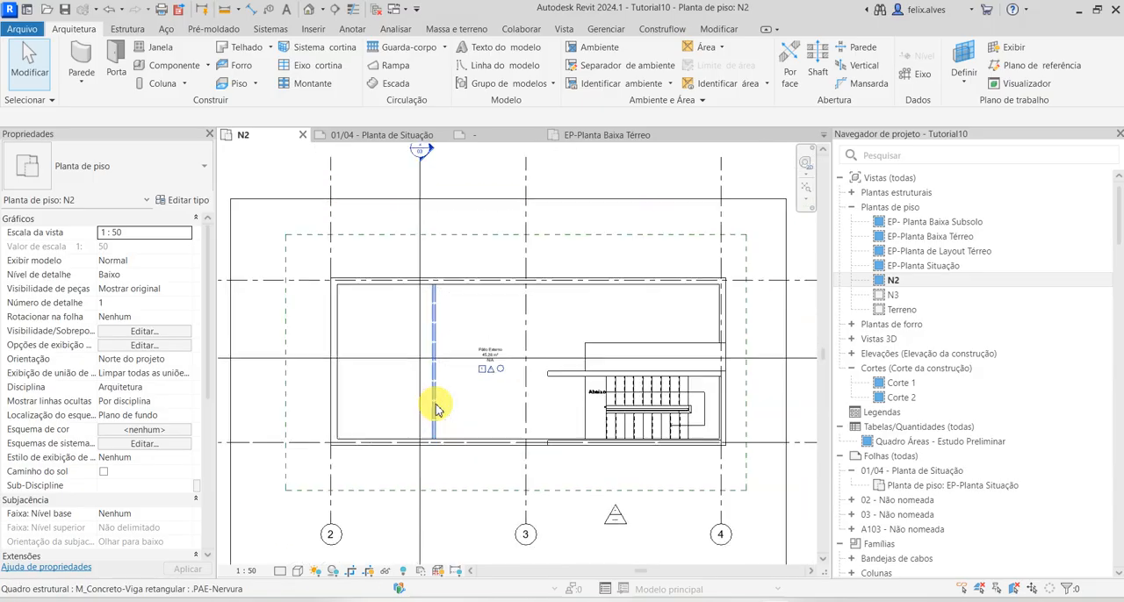
scroll(983, 435, down, 3)
scroll(979, 455, up, 2)
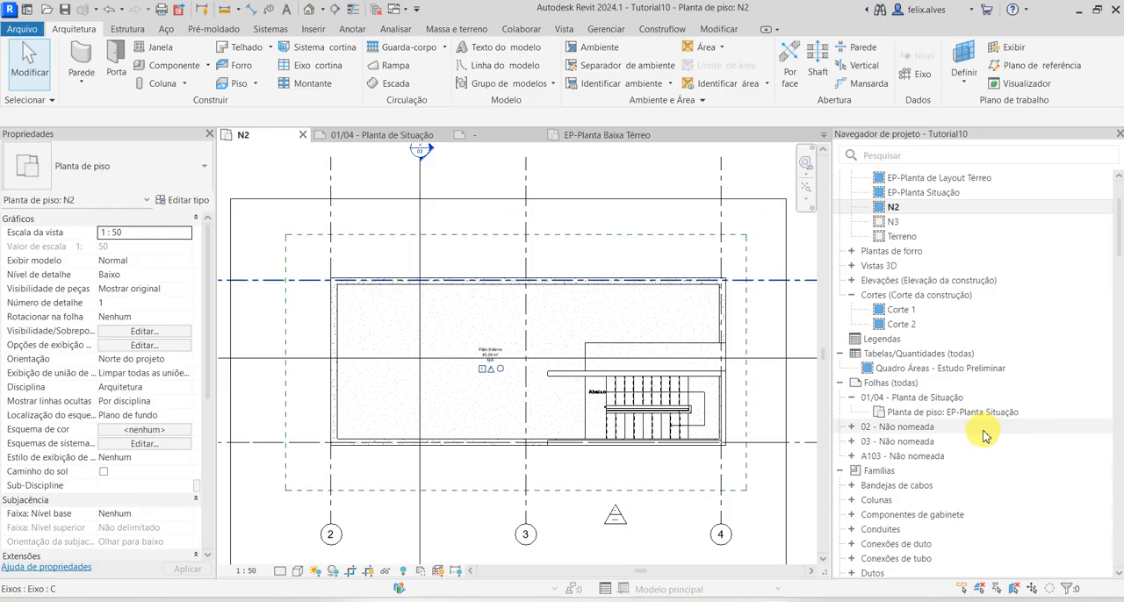
scroll(983, 434, down, 2)
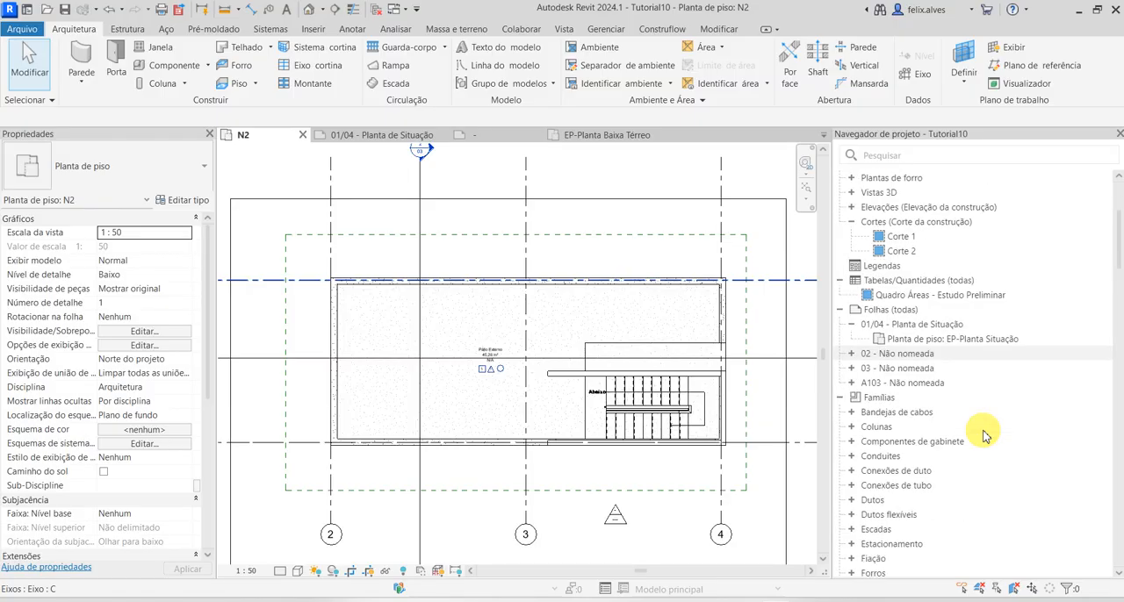
click(957, 297)
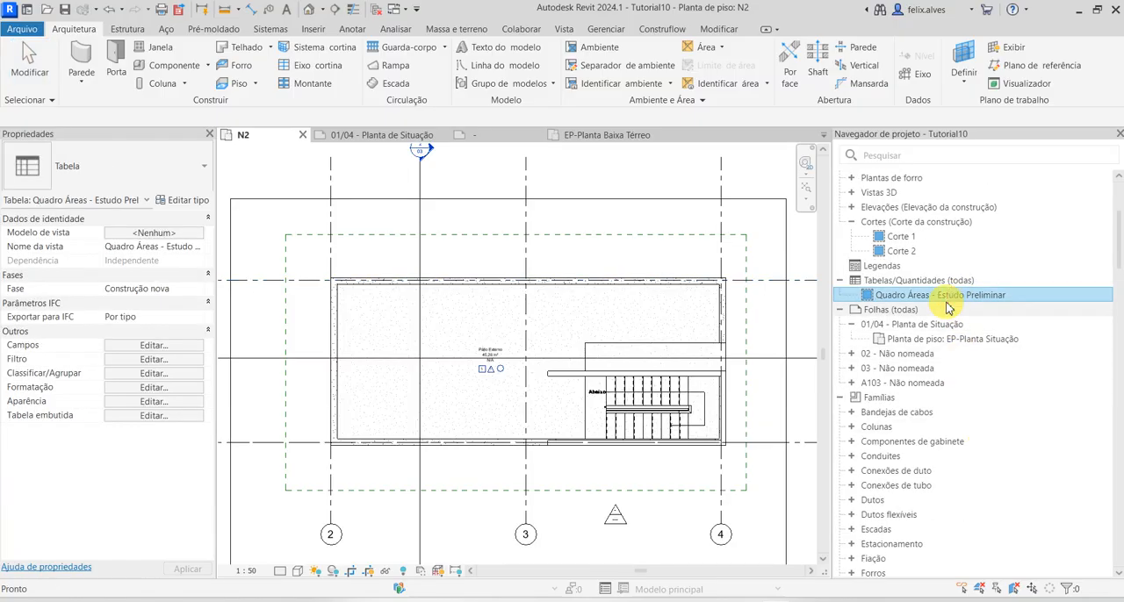
click(630, 135)
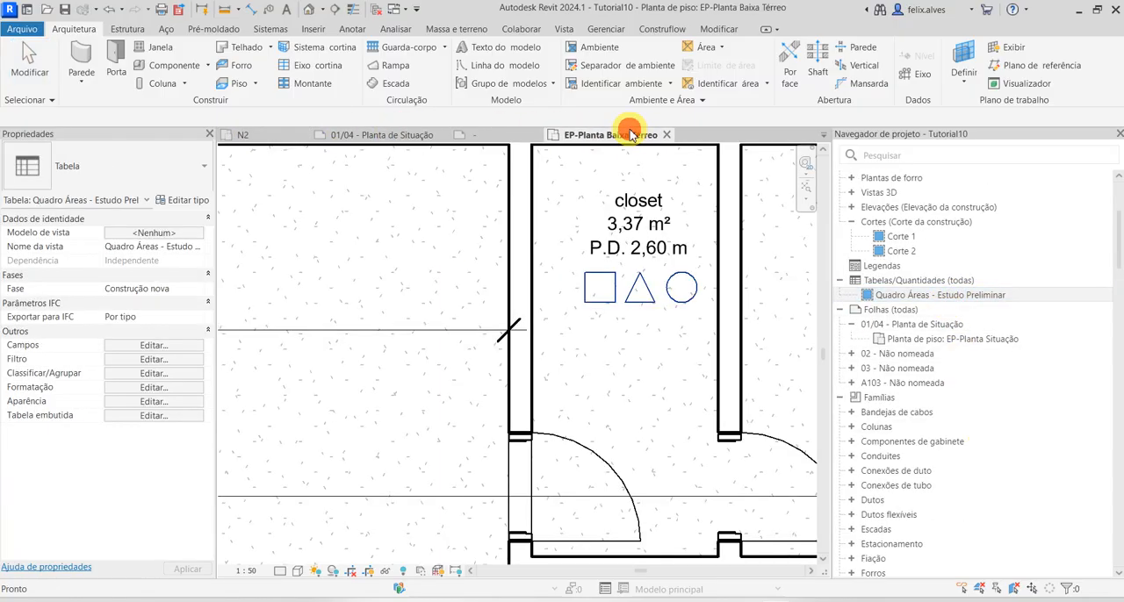
scroll(623, 313, down, 5)
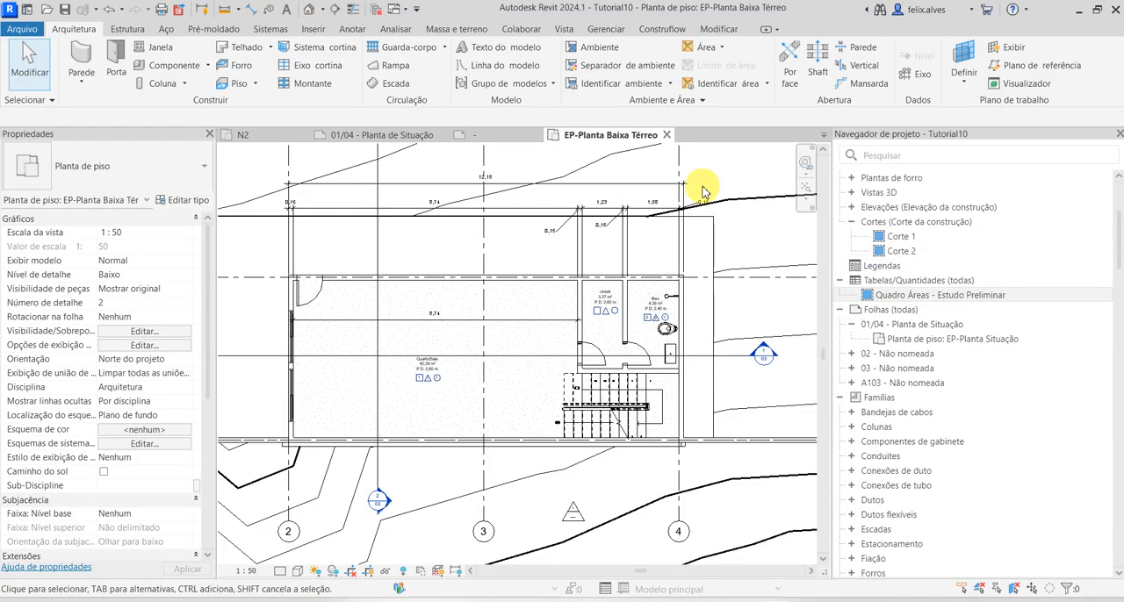
Create a new building component schedule for the Ambientes category, named Tabela de ambiente, in phase Construção nova
click(562, 30)
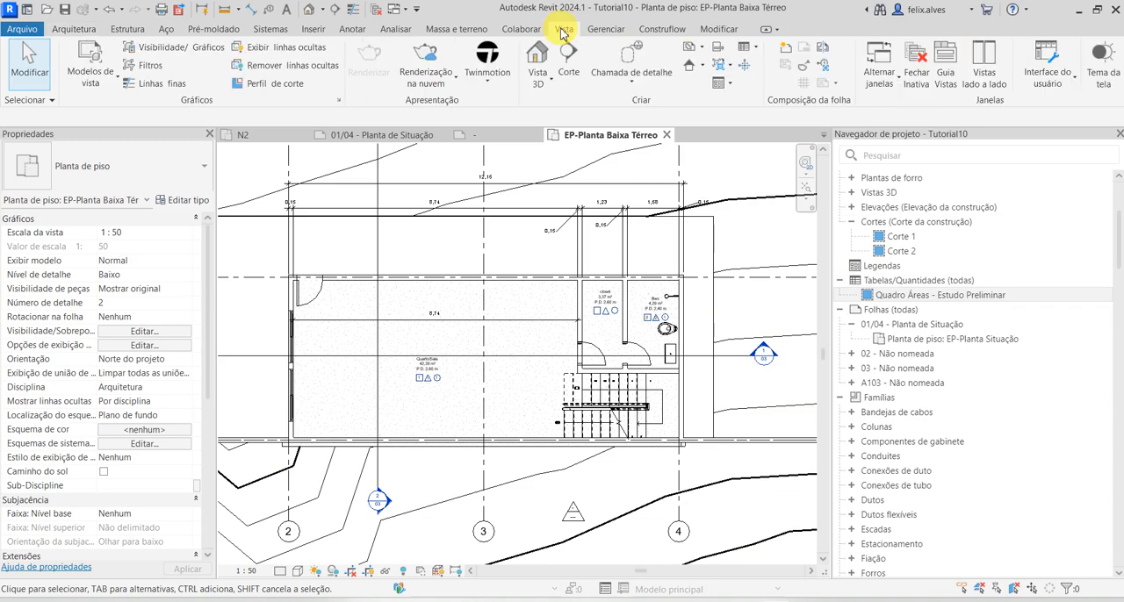
click(746, 46)
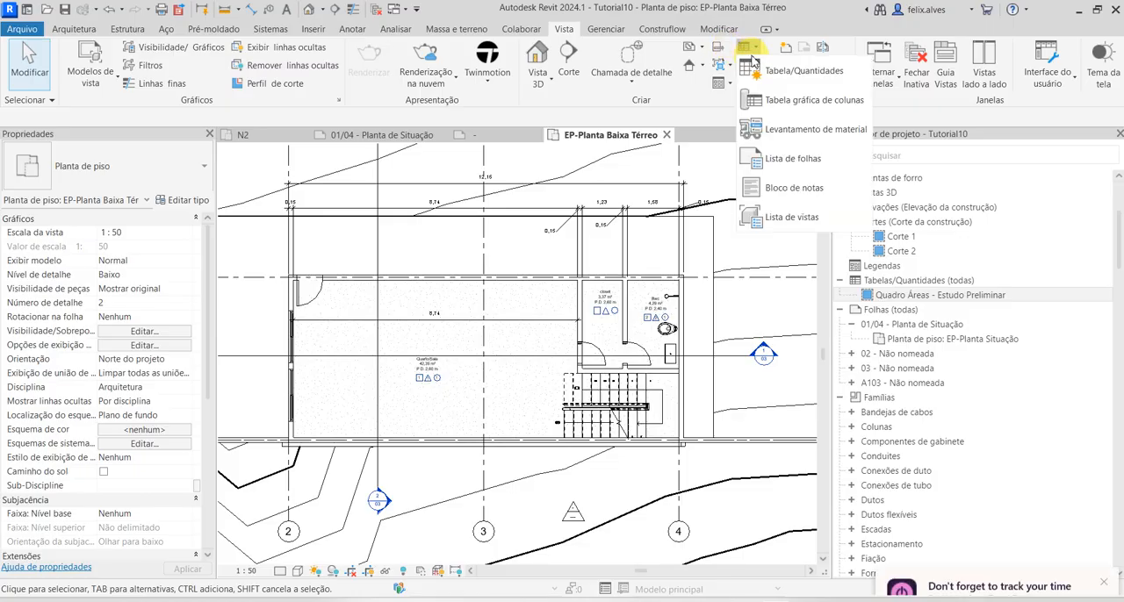
click(801, 69)
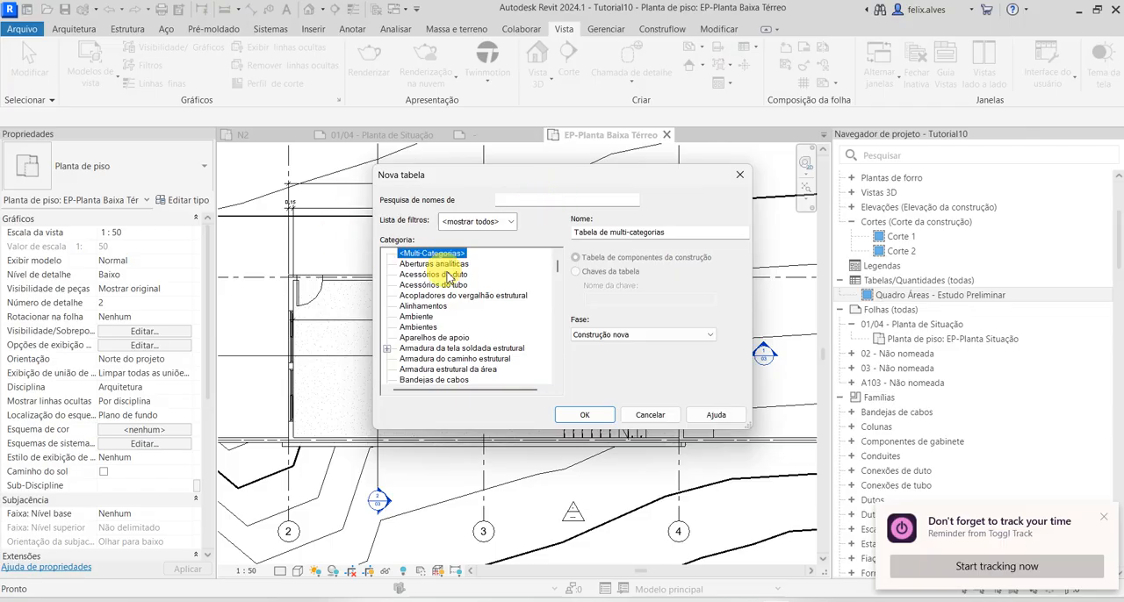
click(430, 328)
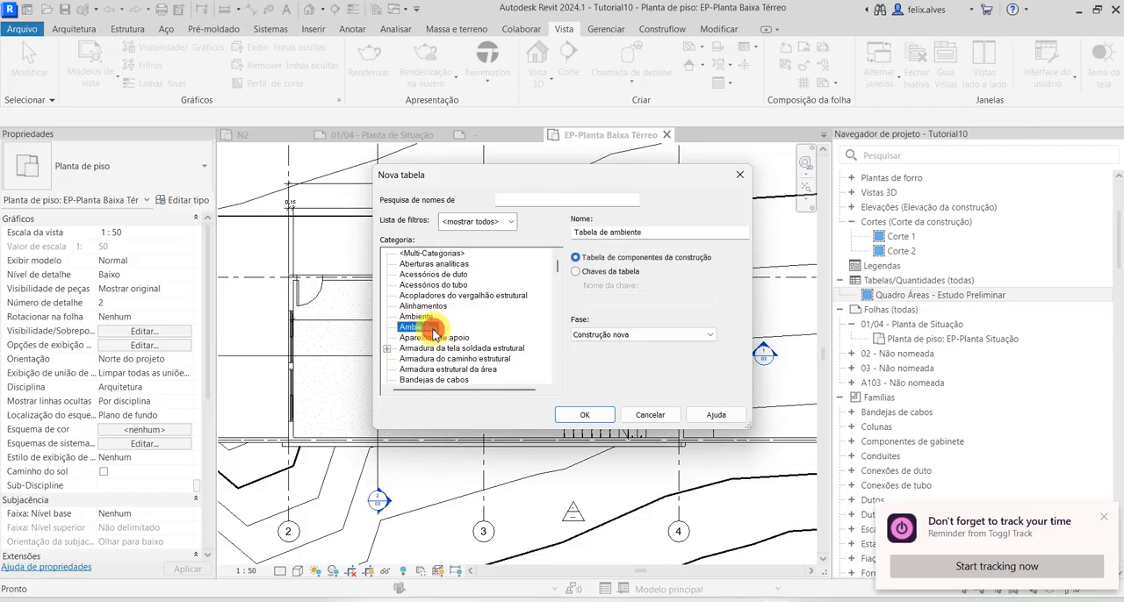
click(584, 415)
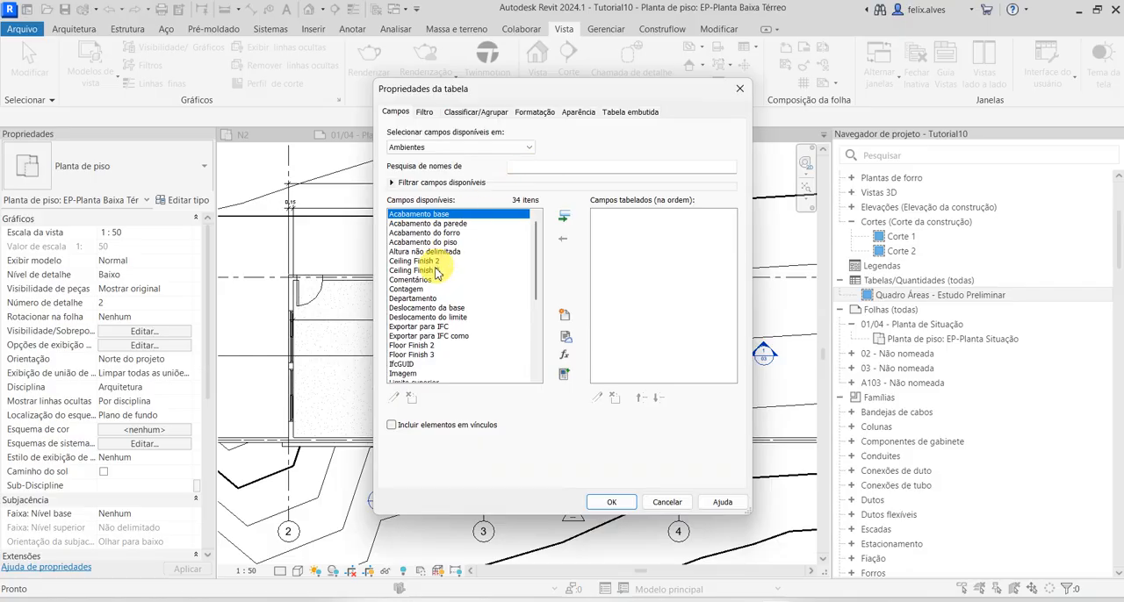
Add the fields Nível, Nome, Pé direito and Área, in that order, to the room schedule
scroll(420, 292, down, 1)
scroll(419, 292, down, 1)
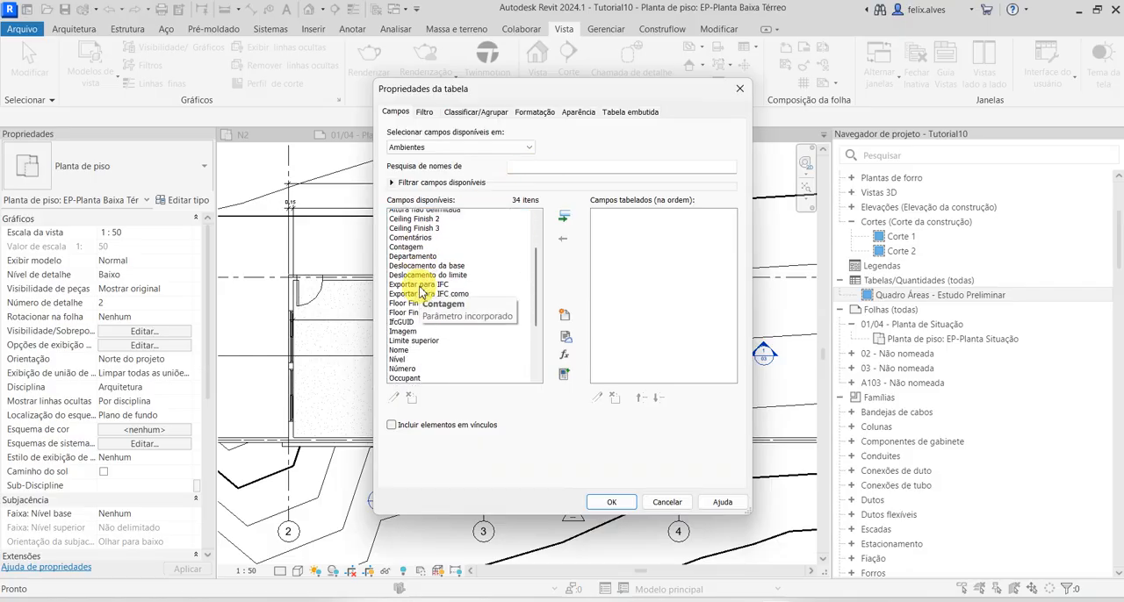
click(398, 345)
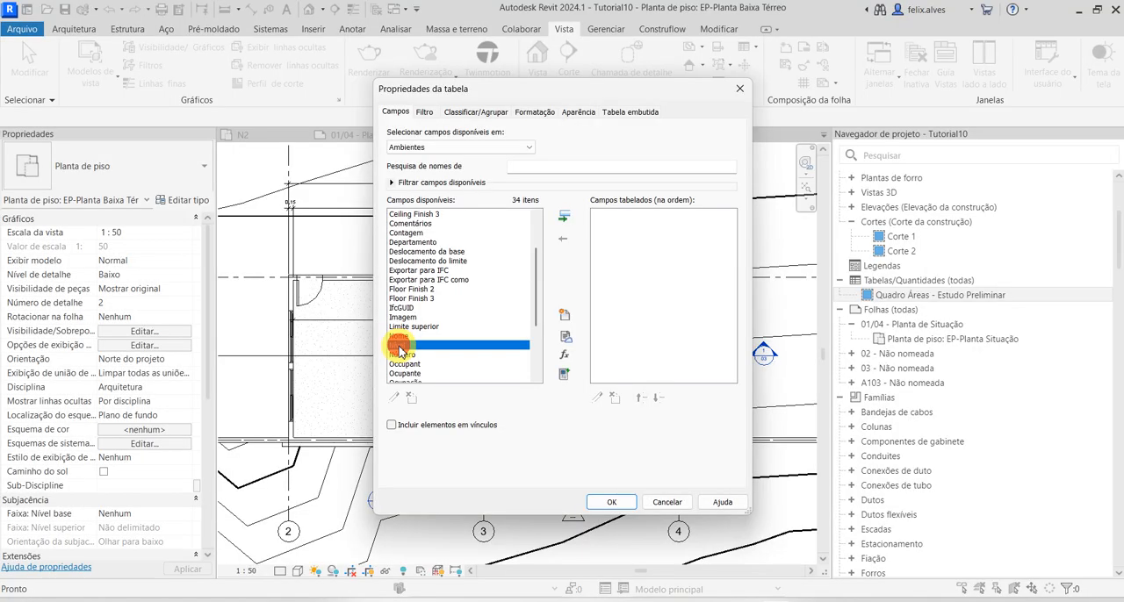
click(564, 216)
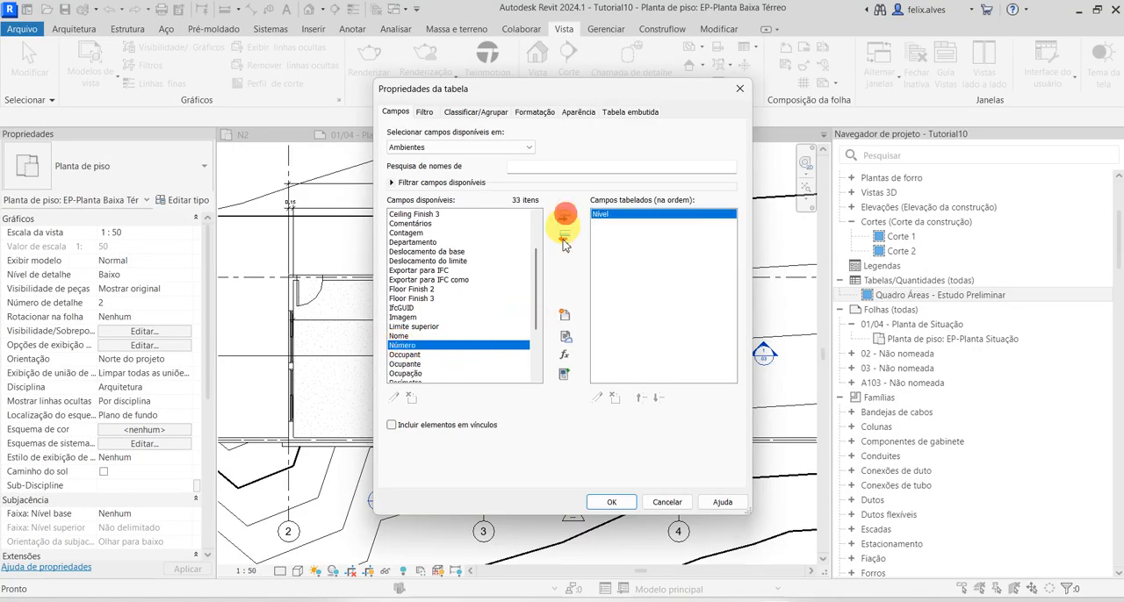
click(400, 336)
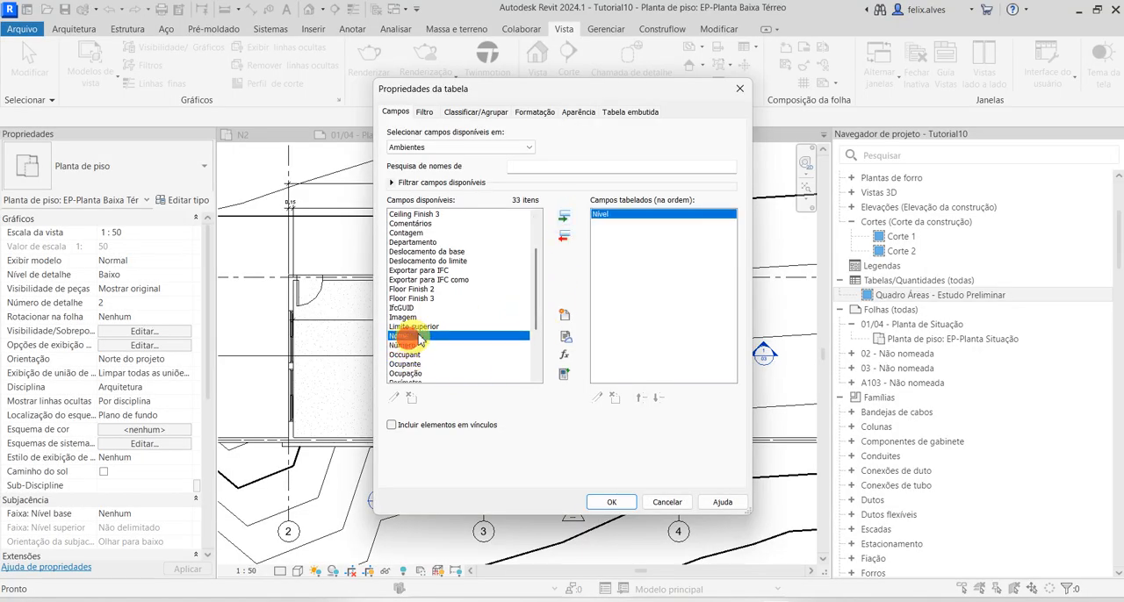
click(565, 217)
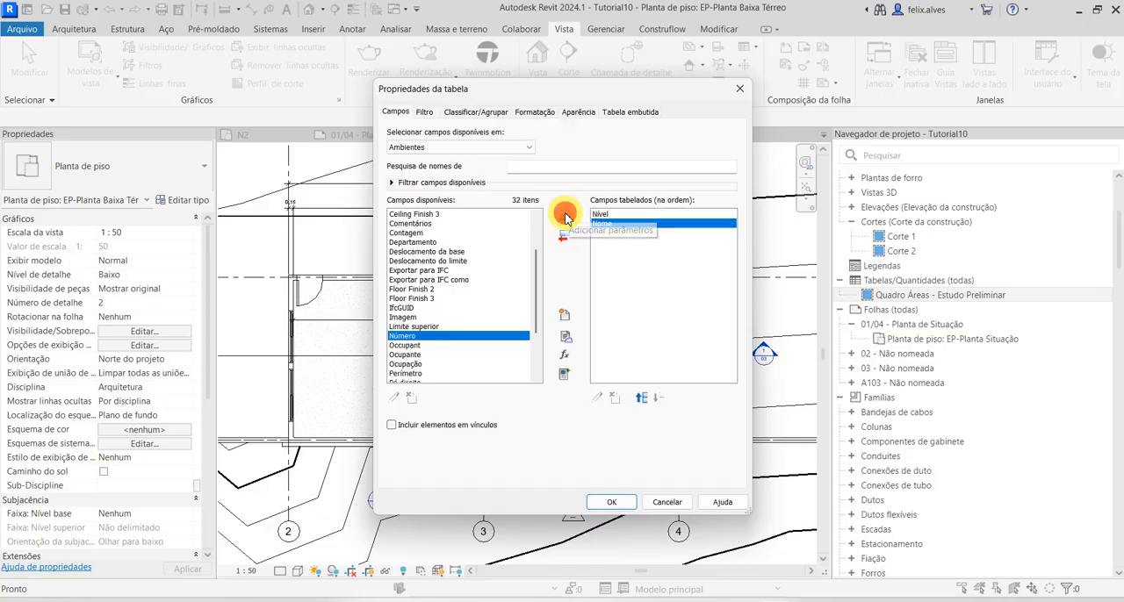
scroll(410, 351, down, 1)
click(413, 355)
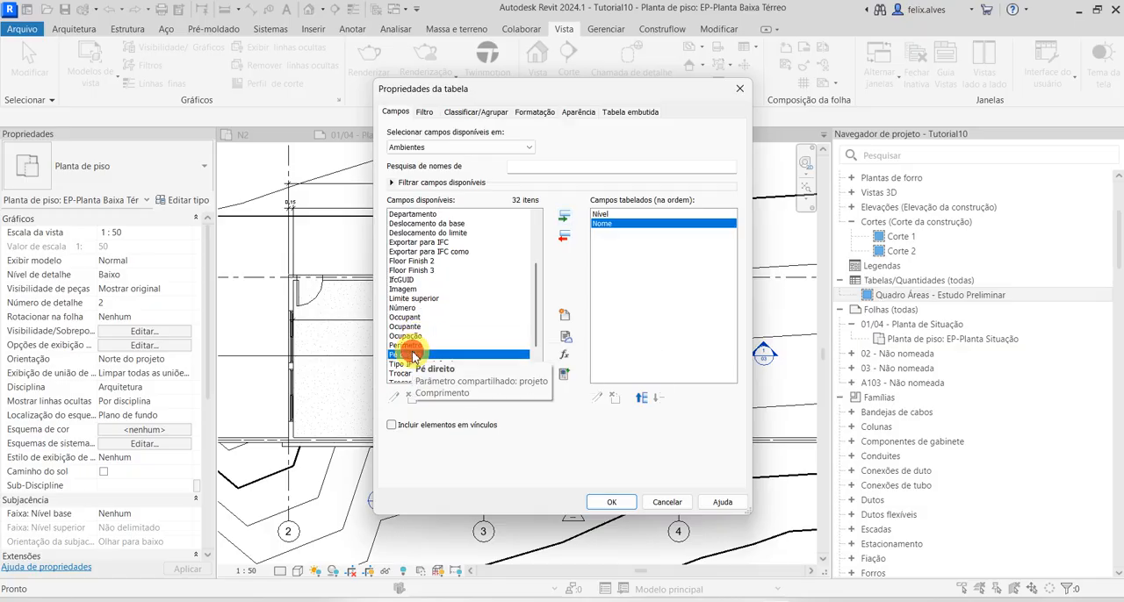
click(564, 215)
scroll(468, 347, down, 1)
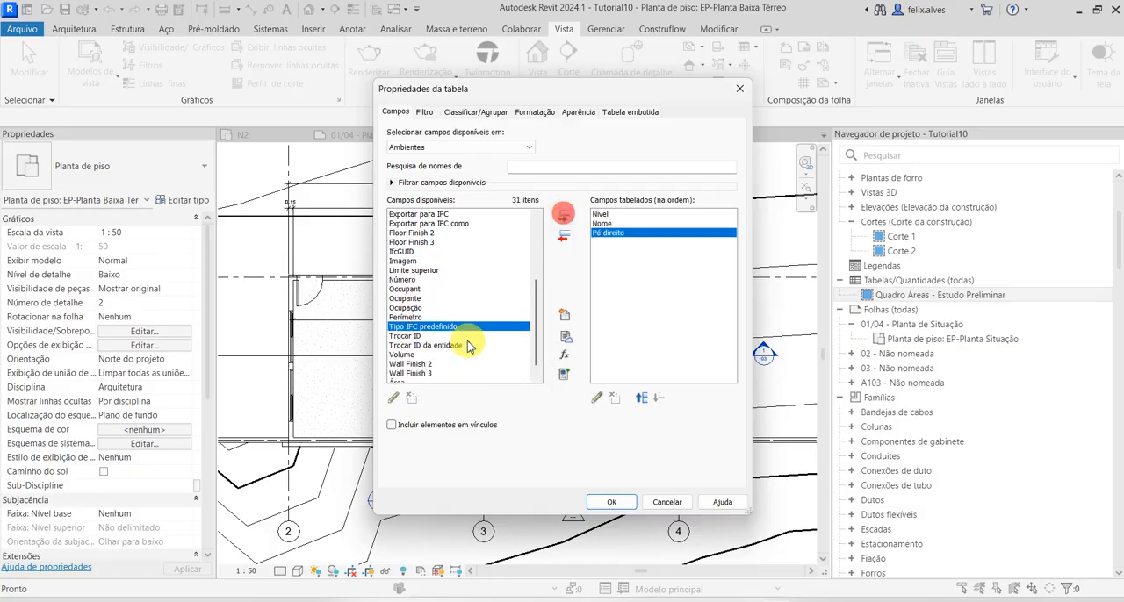
click(405, 374)
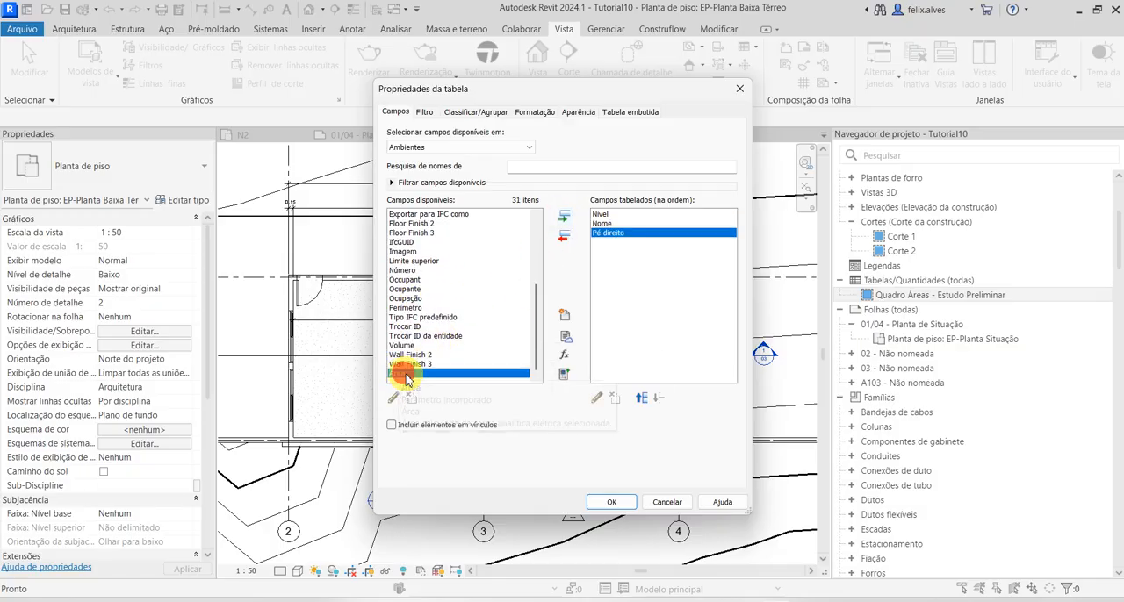
click(562, 215)
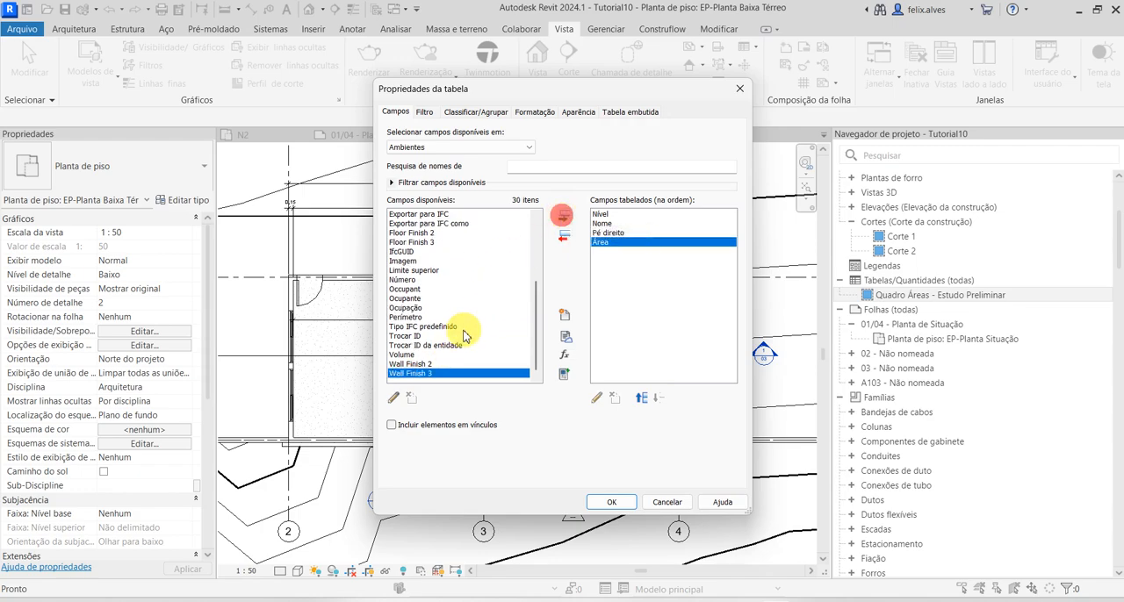
Add the Número field to the room schedule and move it to the first place in the field order
scroll(434, 360, up, 2)
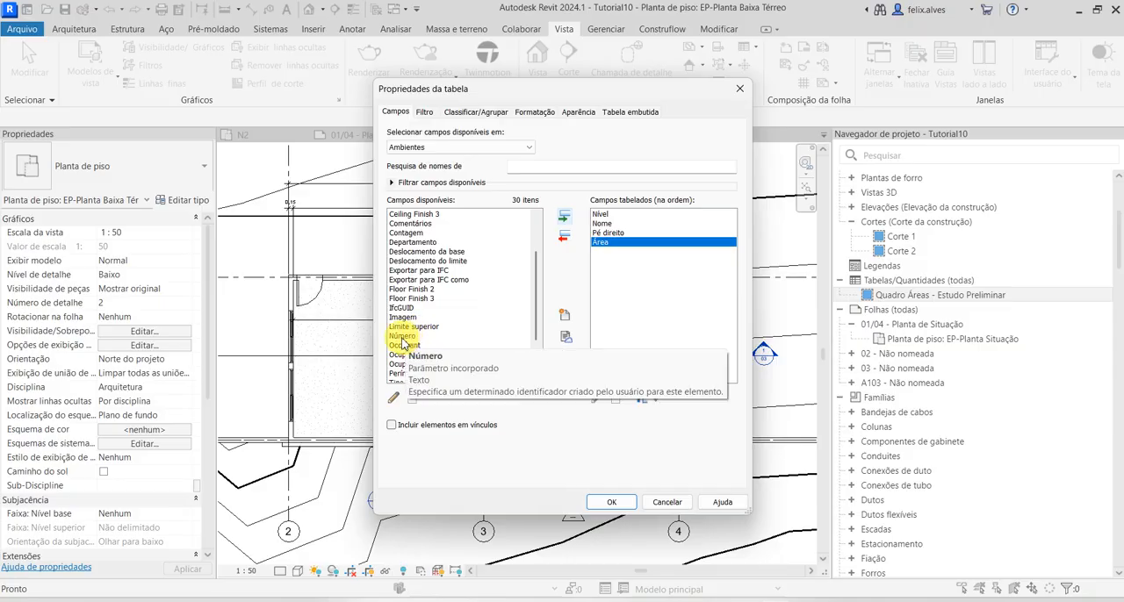
click(403, 343)
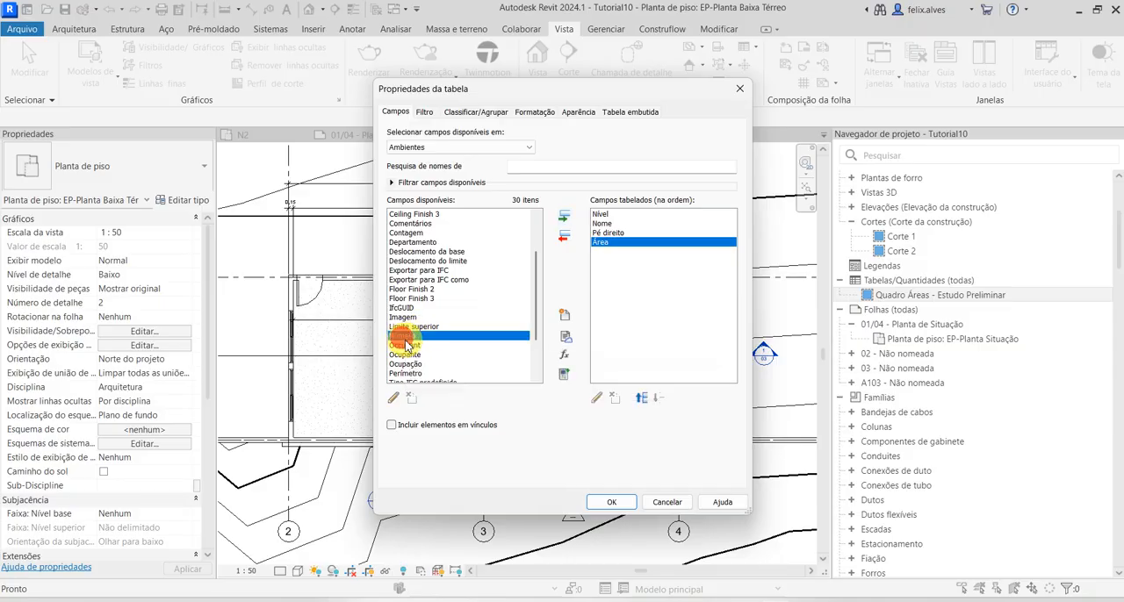
click(566, 219)
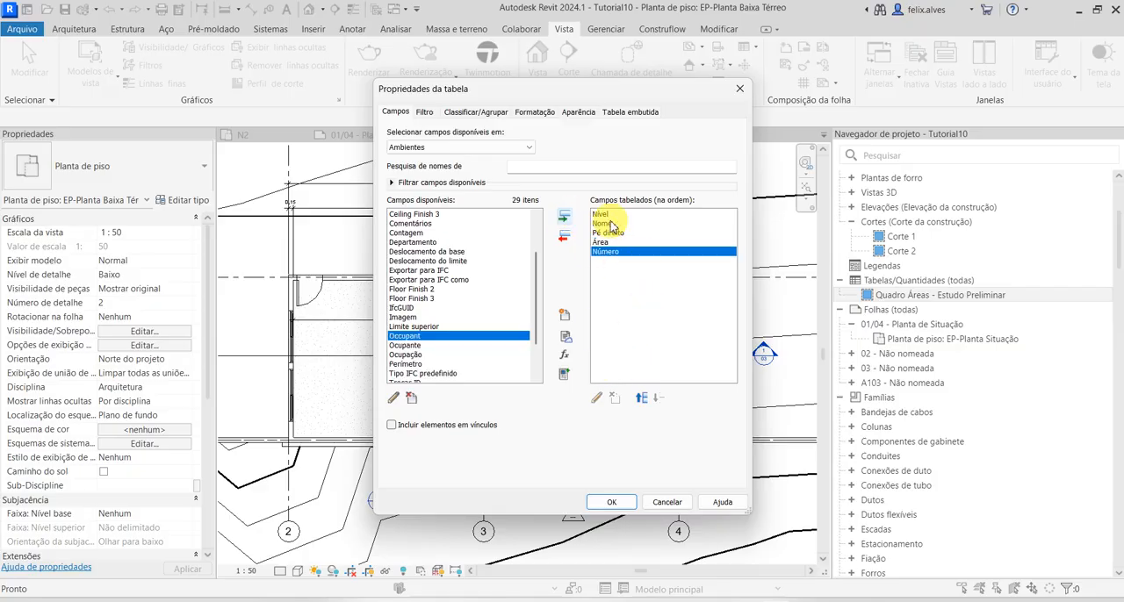
click(644, 402)
click(646, 401)
click(649, 401)
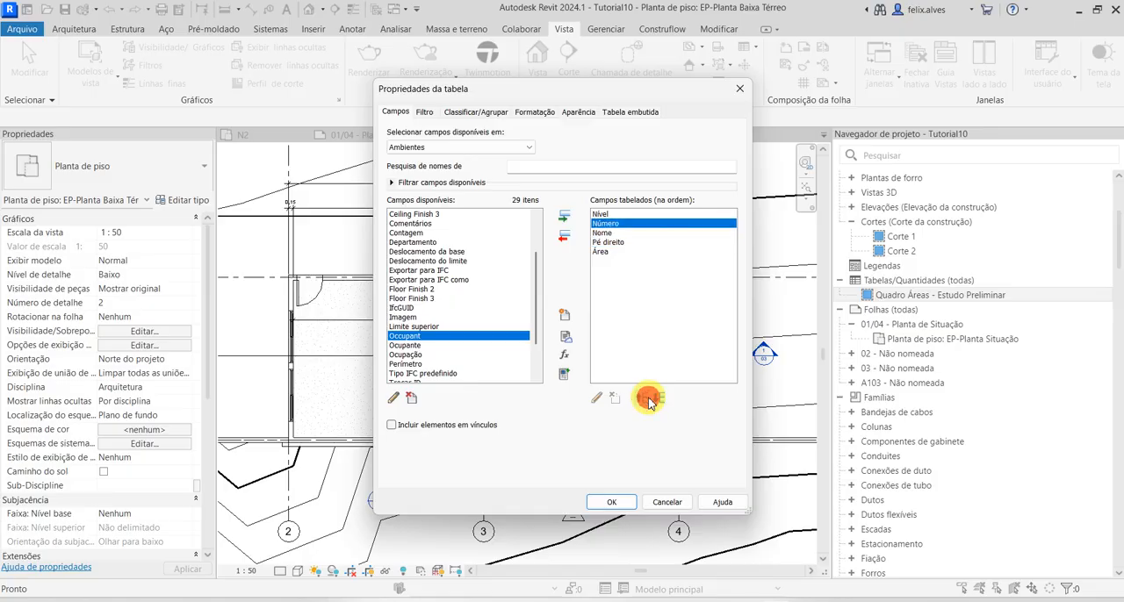
click(648, 400)
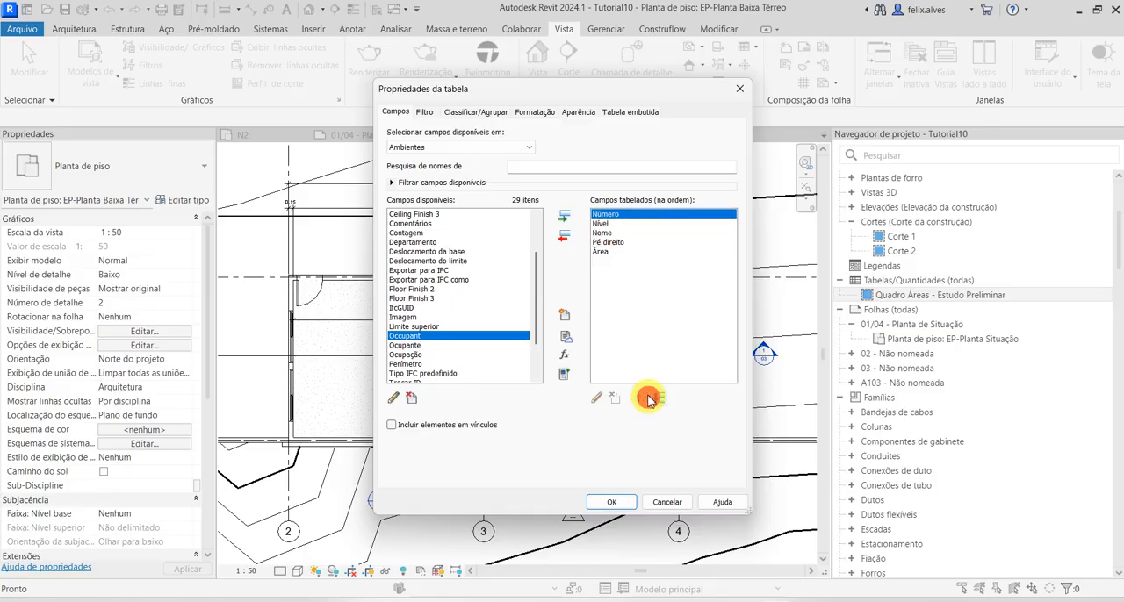
Reorder the scheduled fields as Número, Nome, Área, Pé direito, Nível and generate the room schedule
click(615, 233)
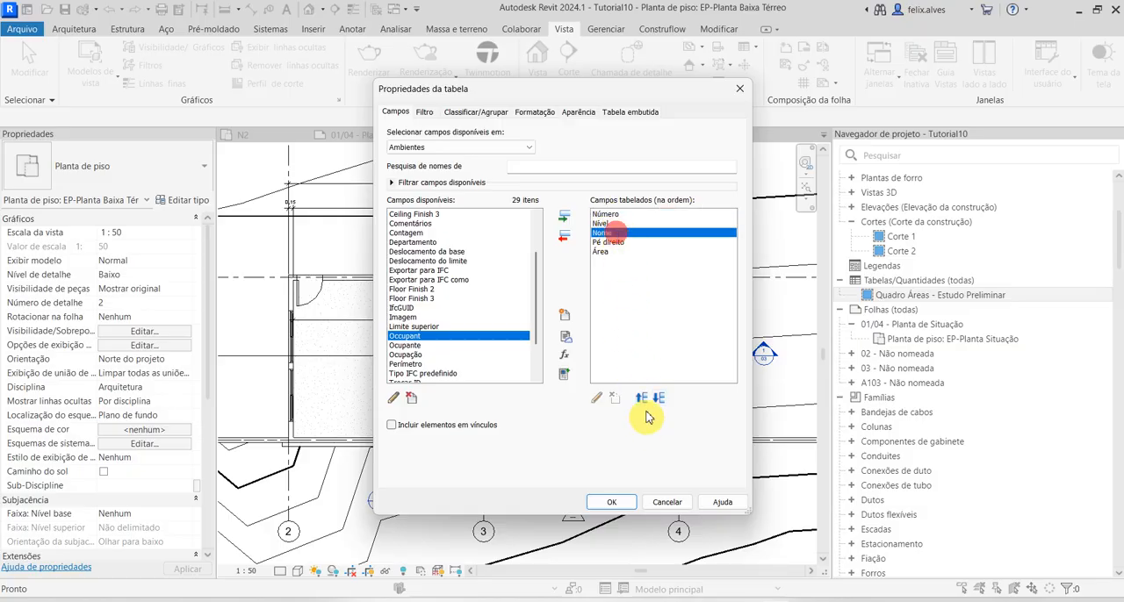
click(644, 401)
click(610, 251)
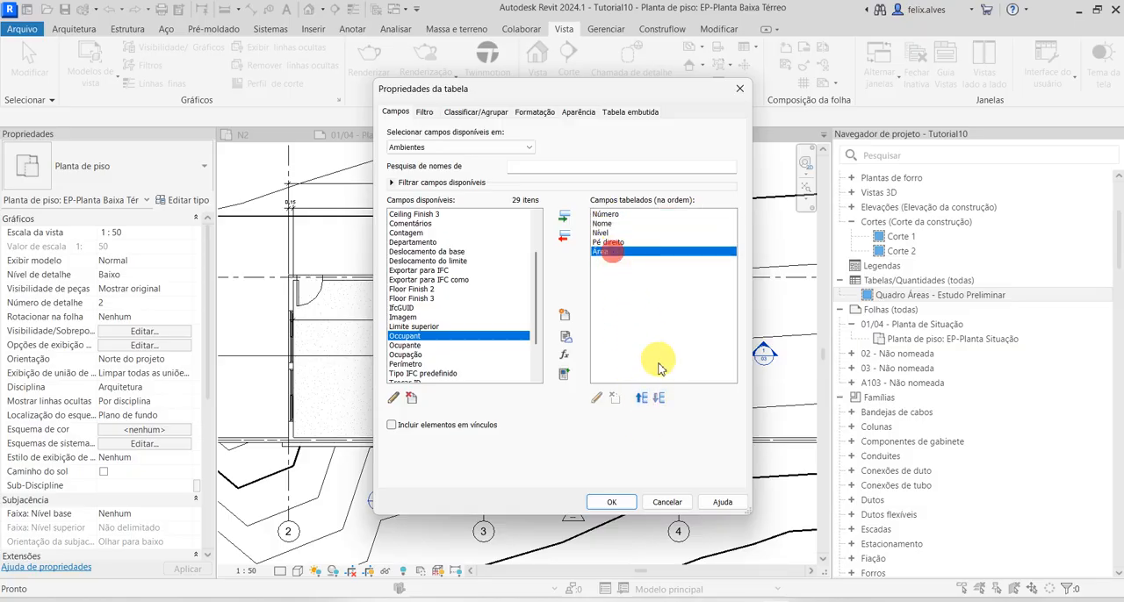
click(642, 401)
click(628, 252)
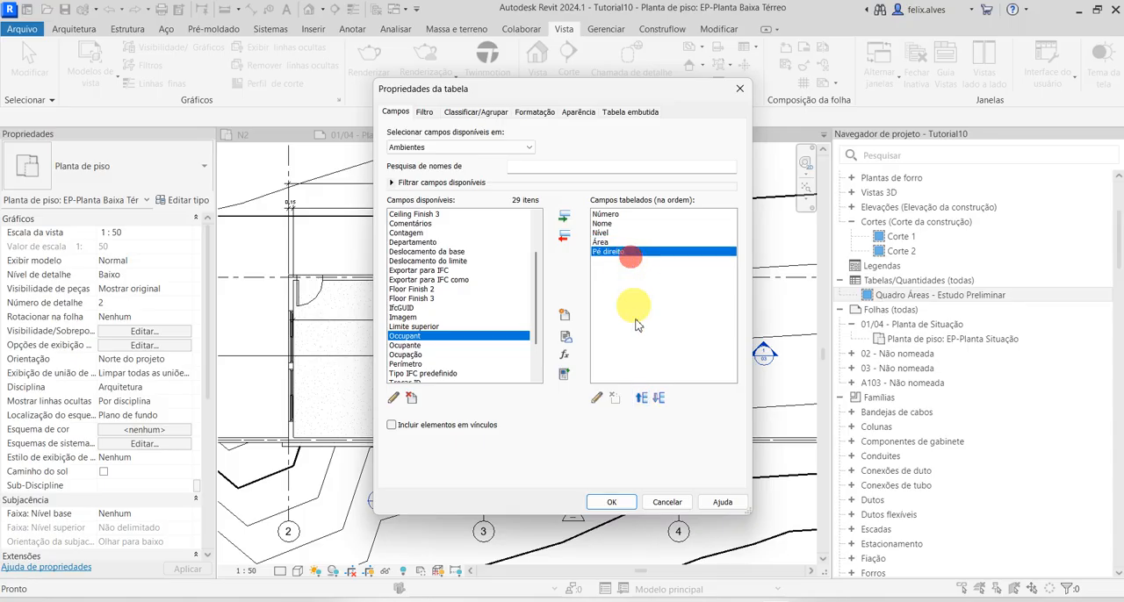
click(614, 242)
click(642, 399)
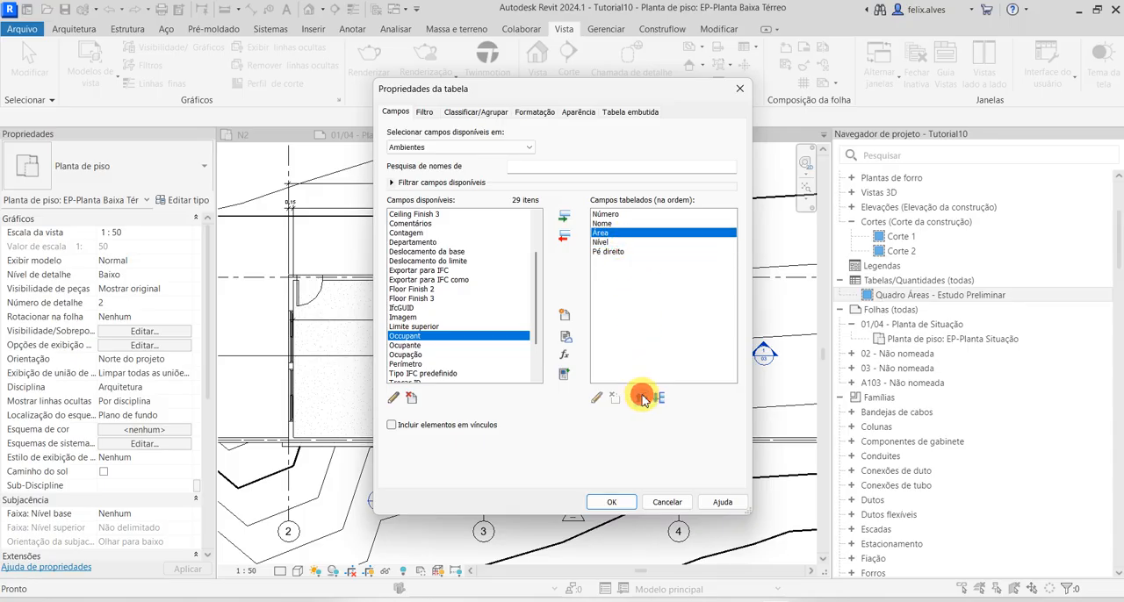
click(614, 252)
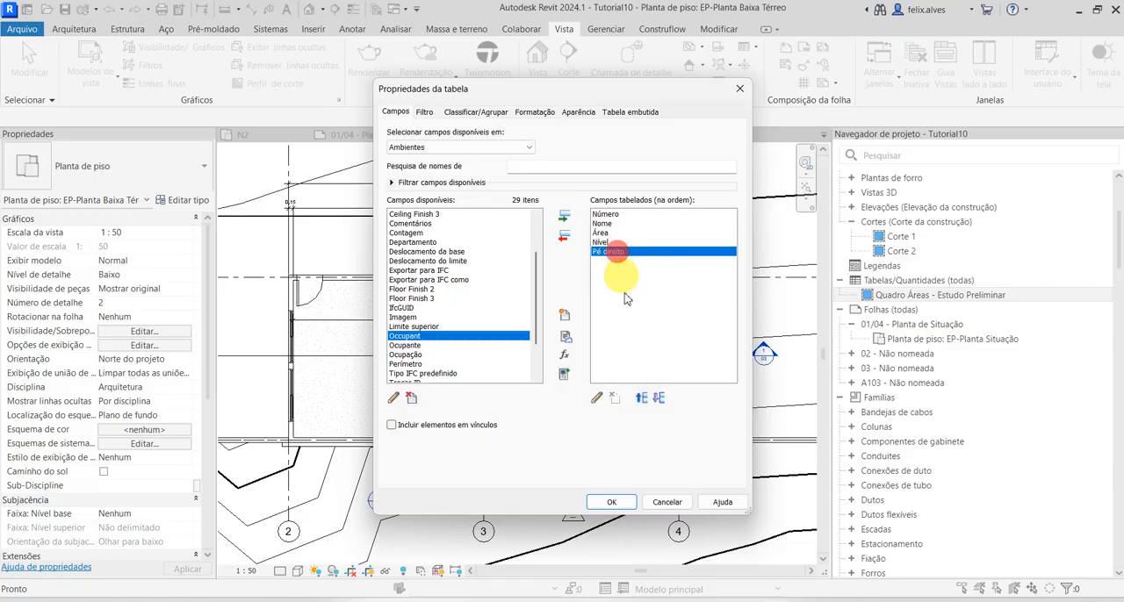
click(641, 399)
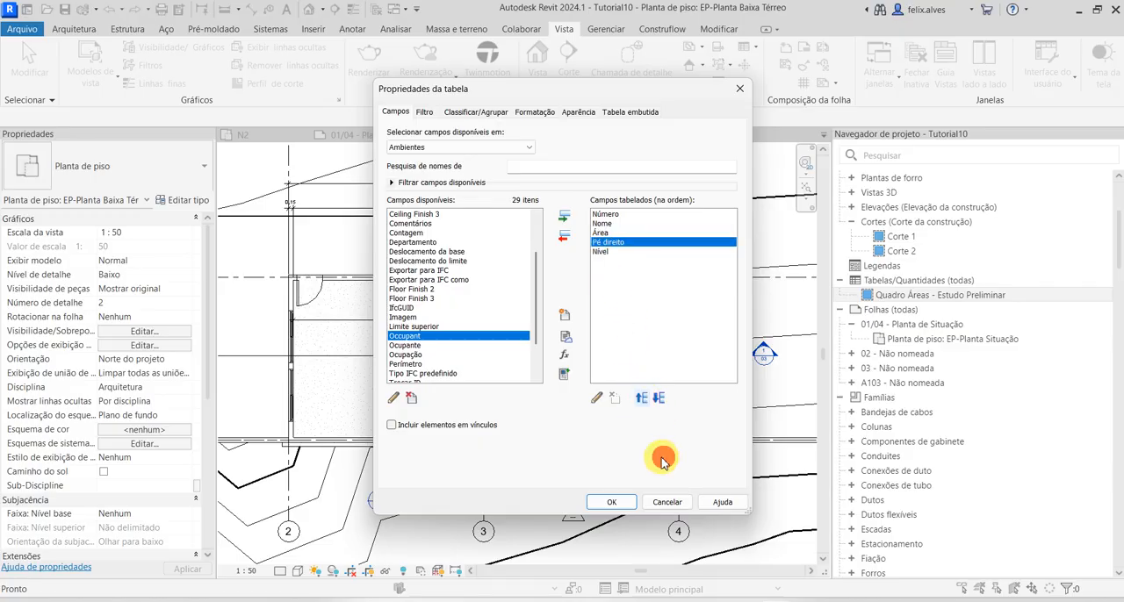
click(612, 503)
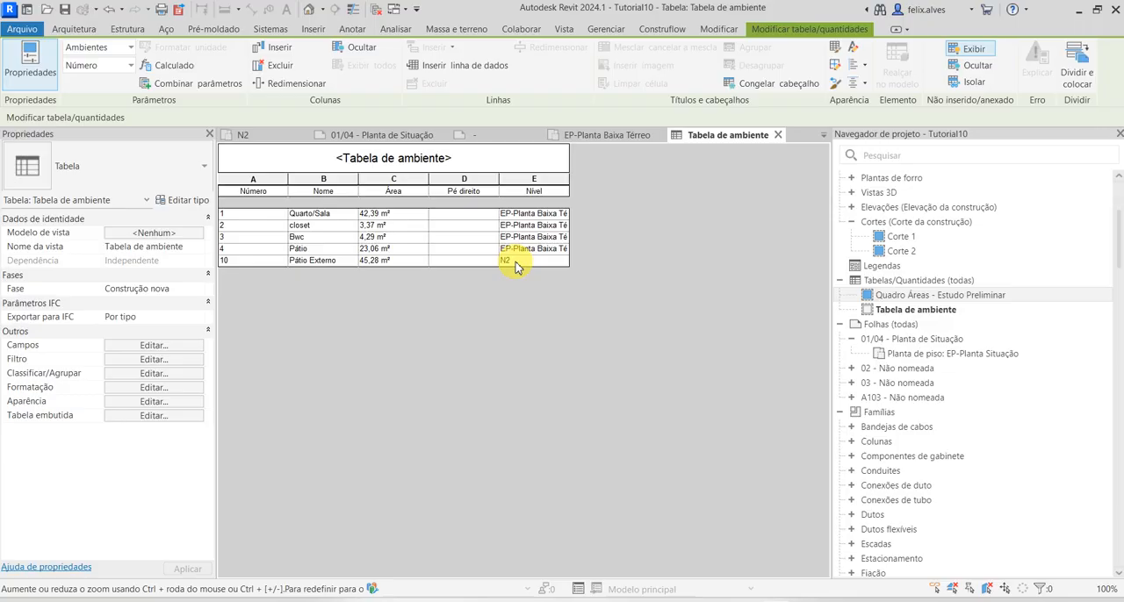
Duplicate the Tabela de ambiente schedule
click(387, 150)
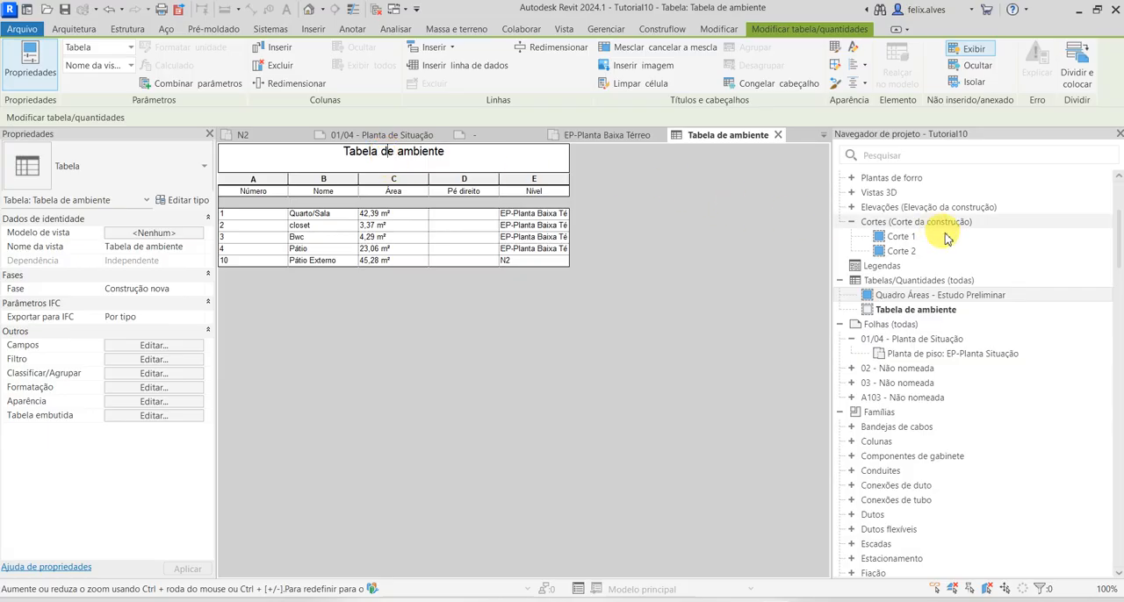
right_click(932, 309)
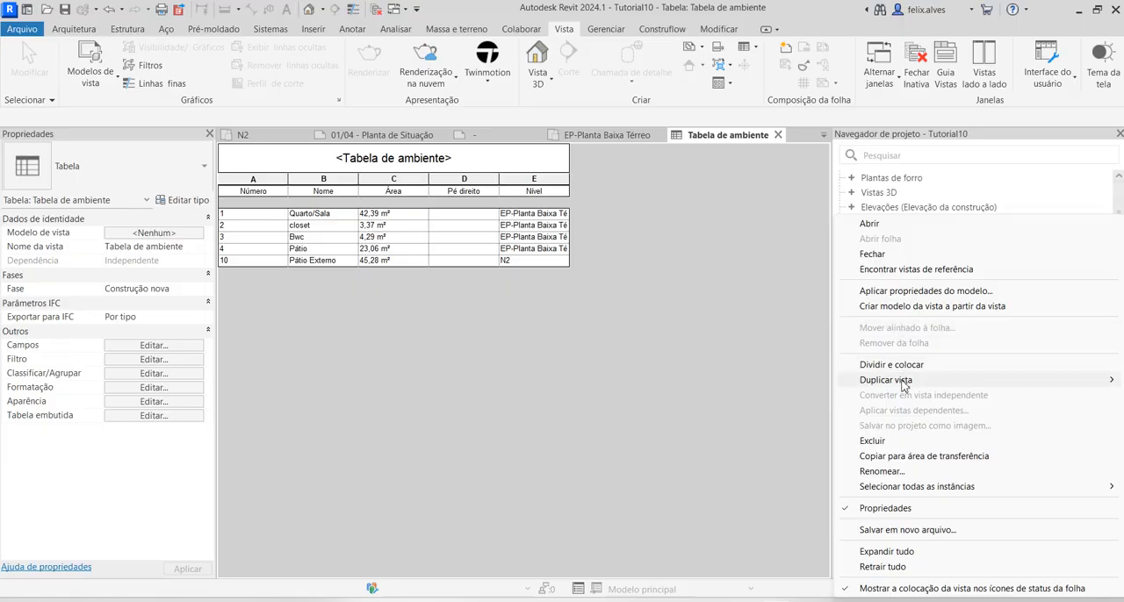
mouse_move(909, 380)
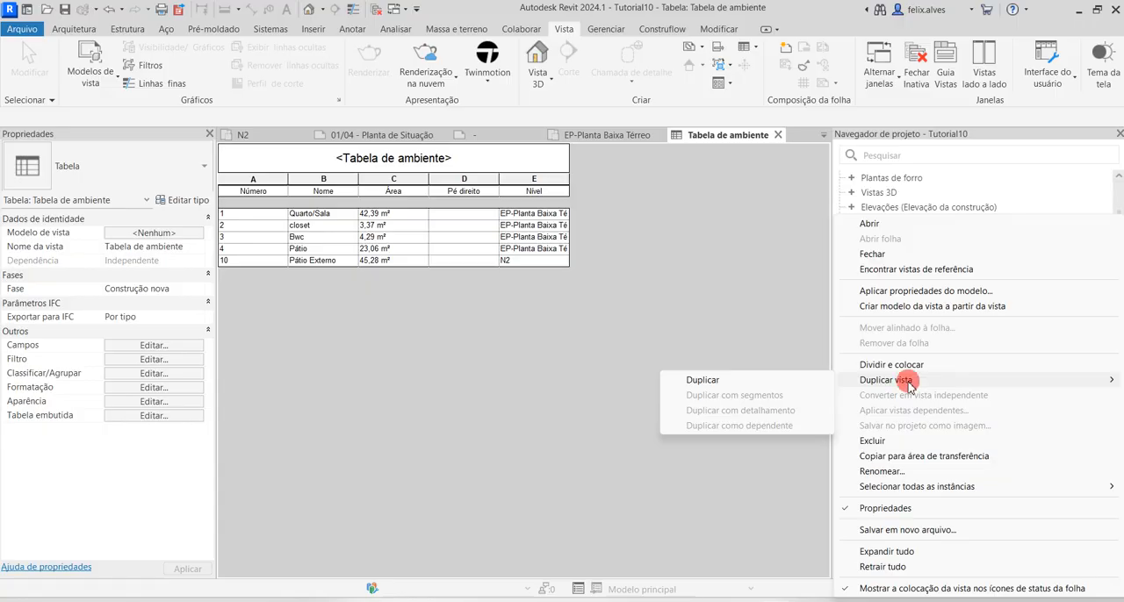
click(795, 381)
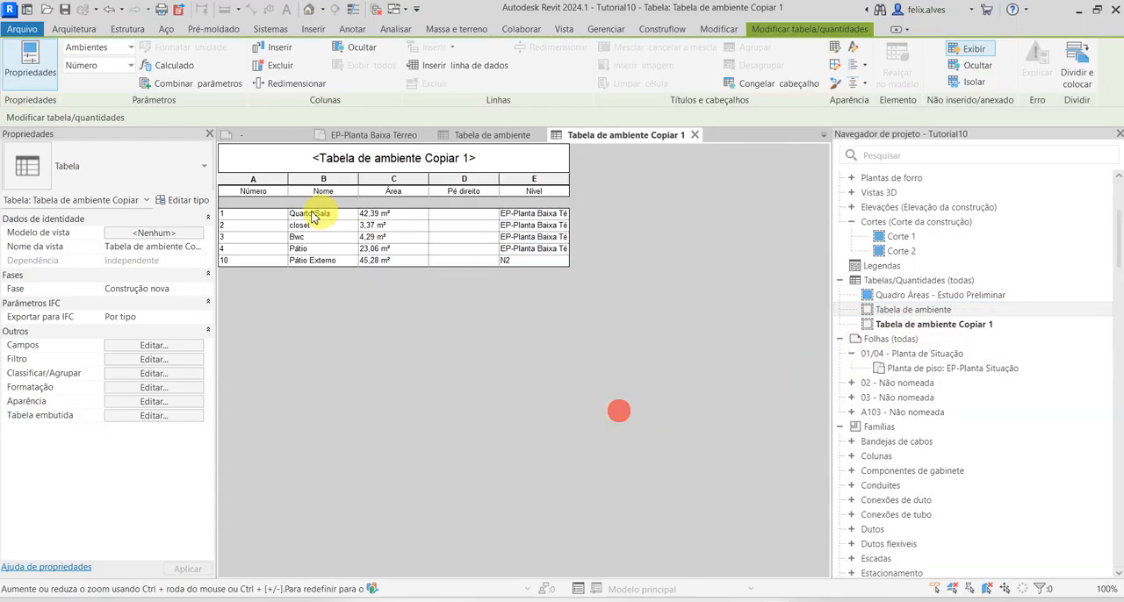
Filter the duplicated schedule by Nível igual EP- Planta Baixa Subsolo
click(156, 361)
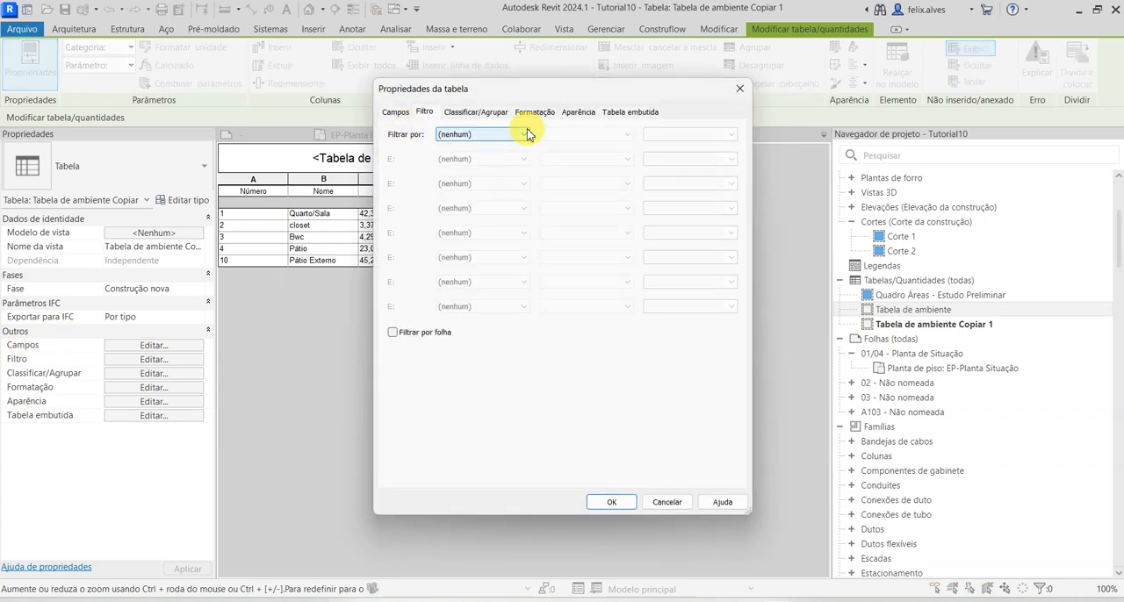
click(525, 135)
click(510, 187)
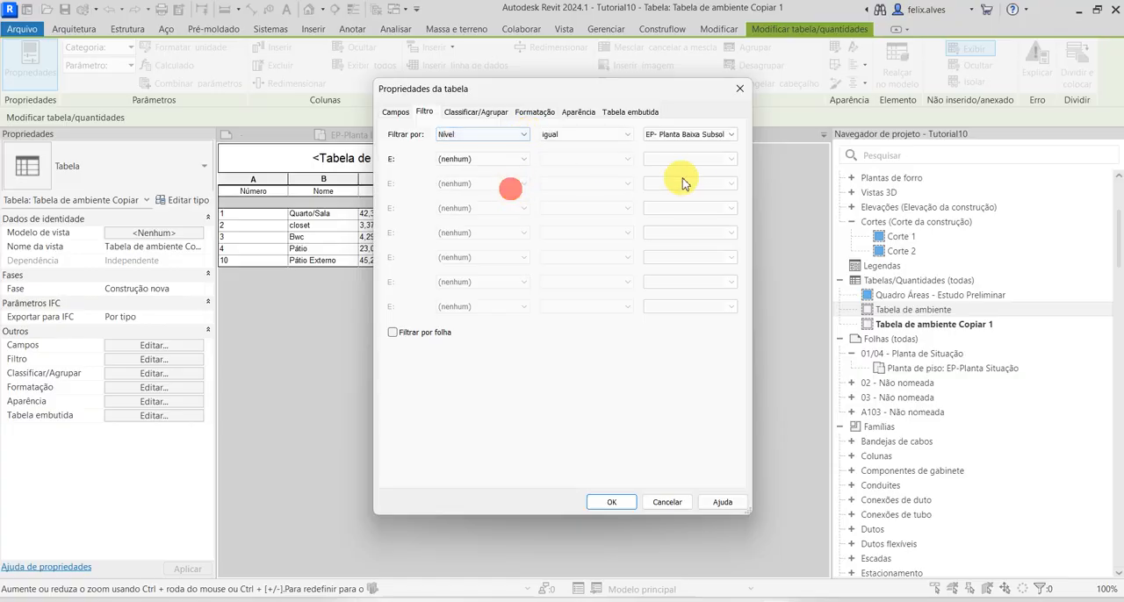
click(730, 134)
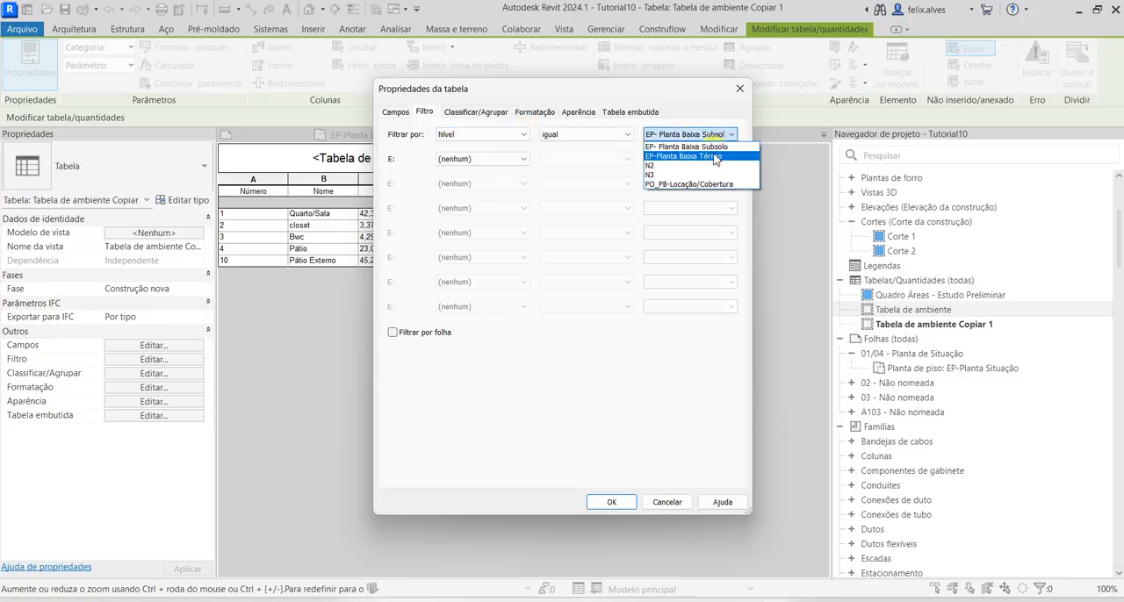
click(719, 147)
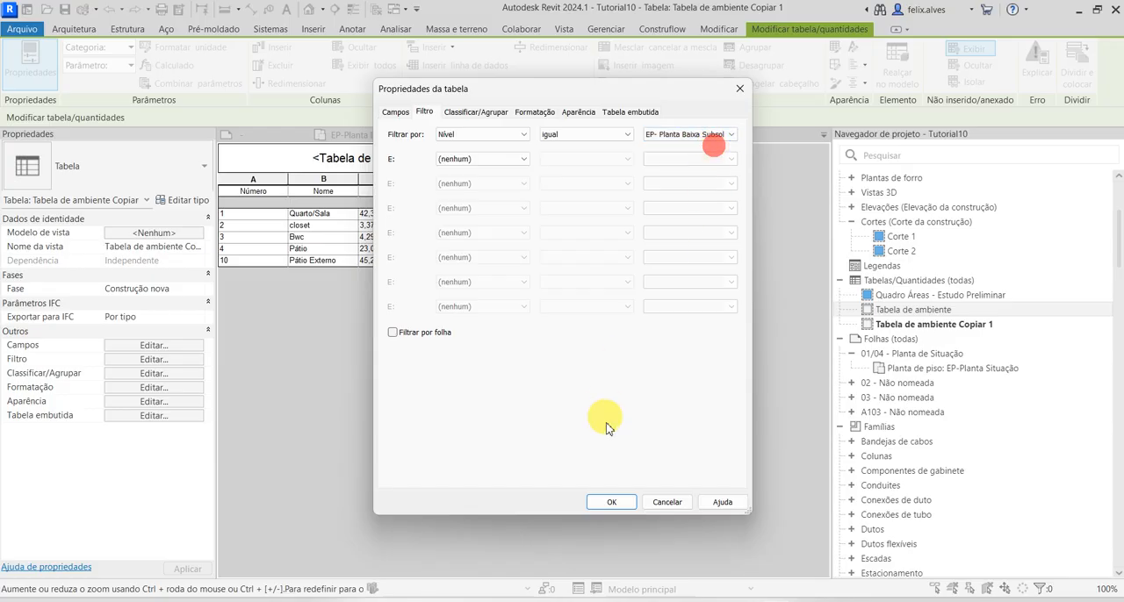
click(612, 502)
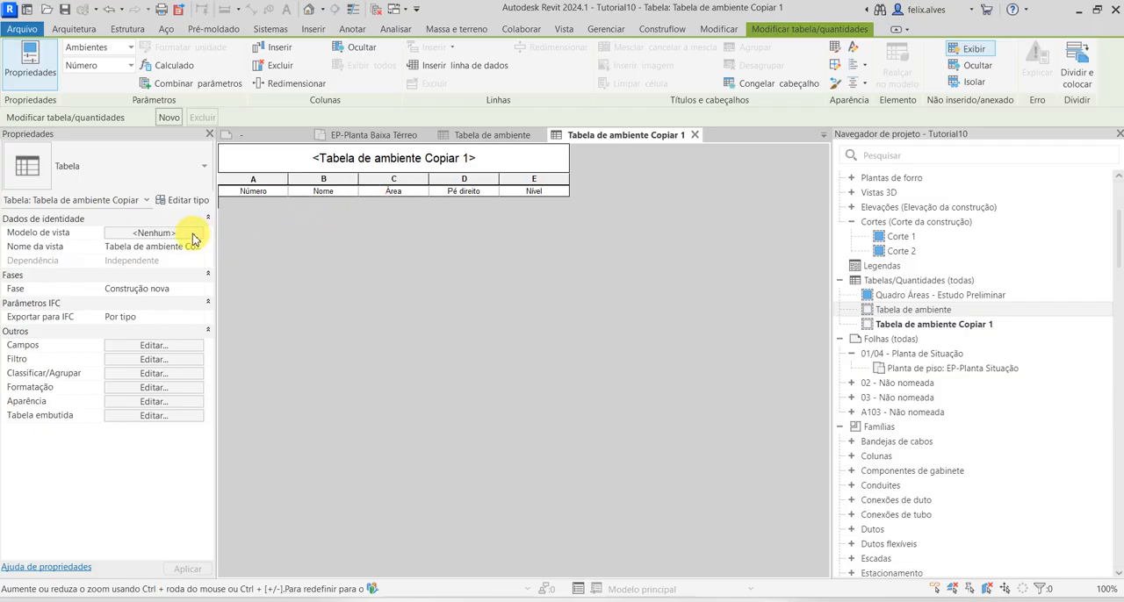
Change the schedule's Nível filter value to EP-Planta Baixa Térreo
click(197, 359)
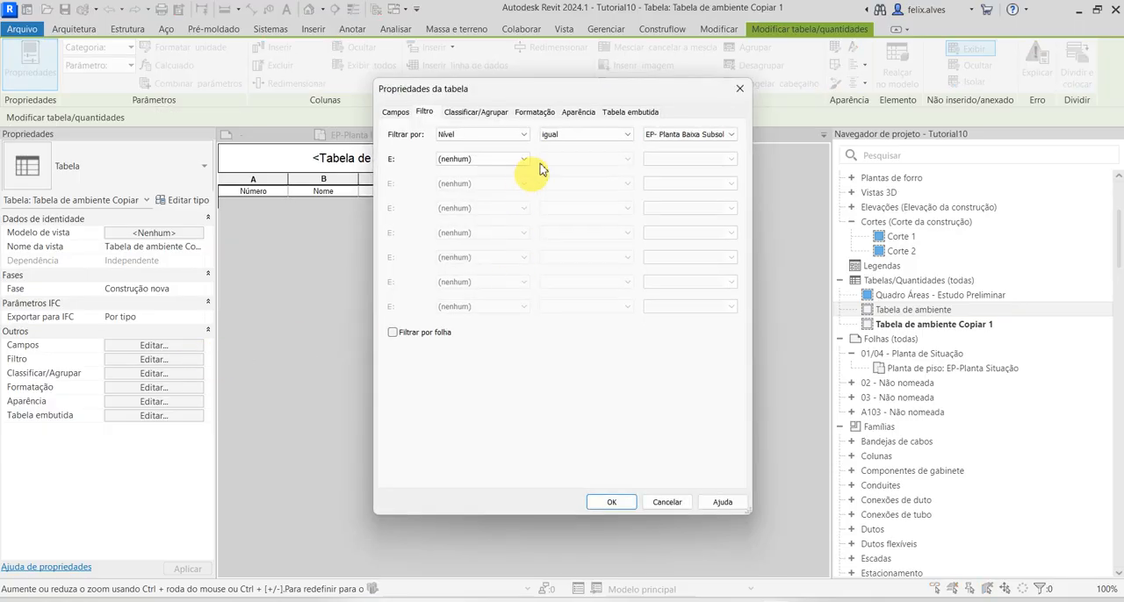
click(730, 134)
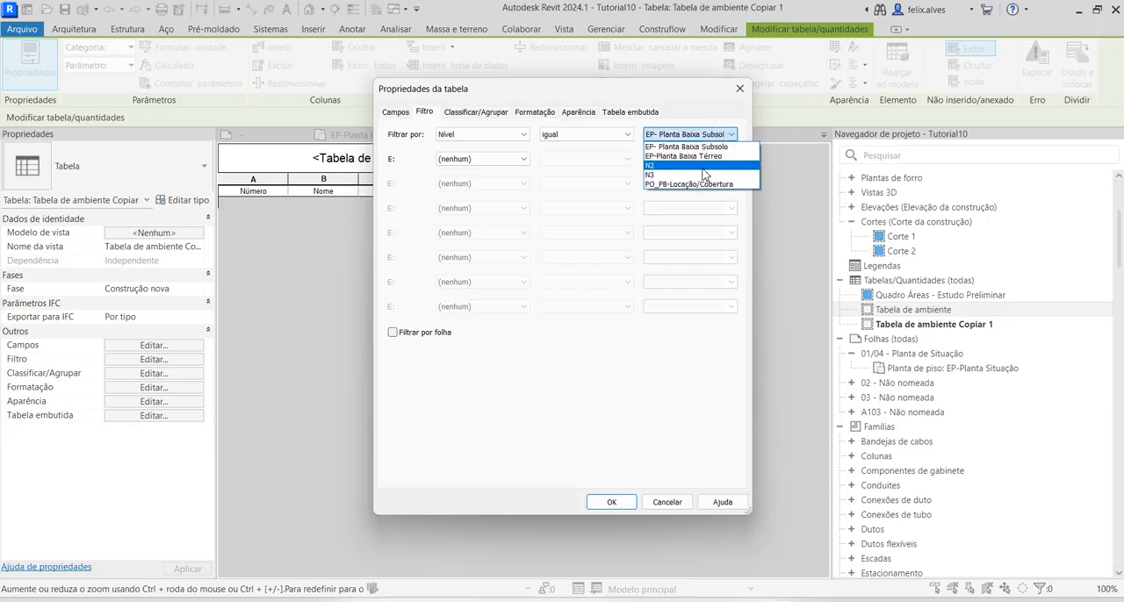
click(702, 156)
click(625, 506)
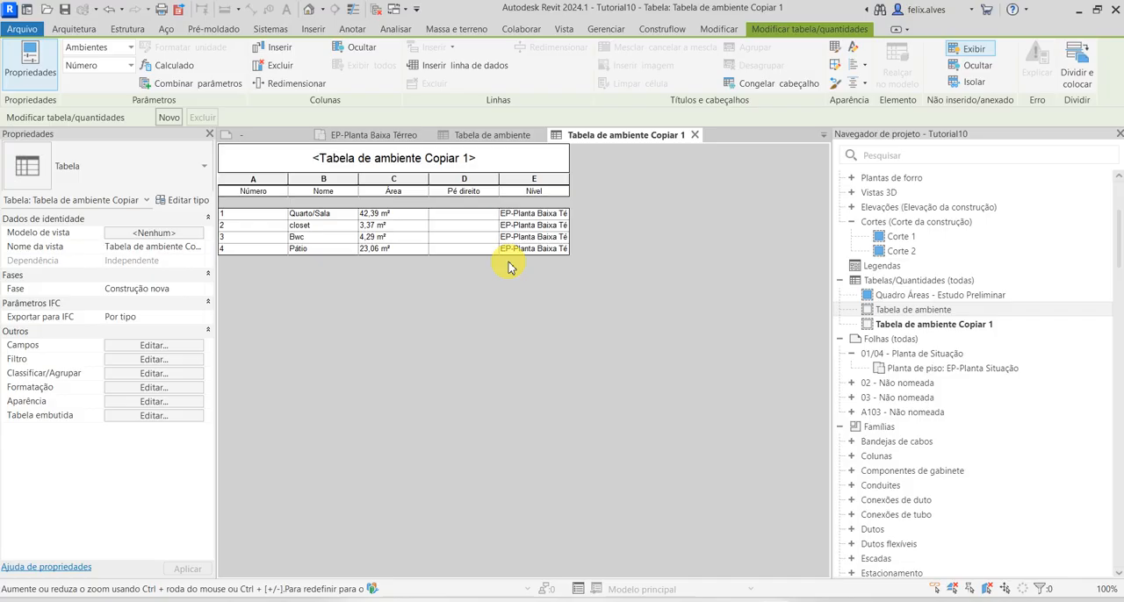
Retitle the duplicated schedule QUADRO DE ÁREAS - TÉRREO
click(404, 153)
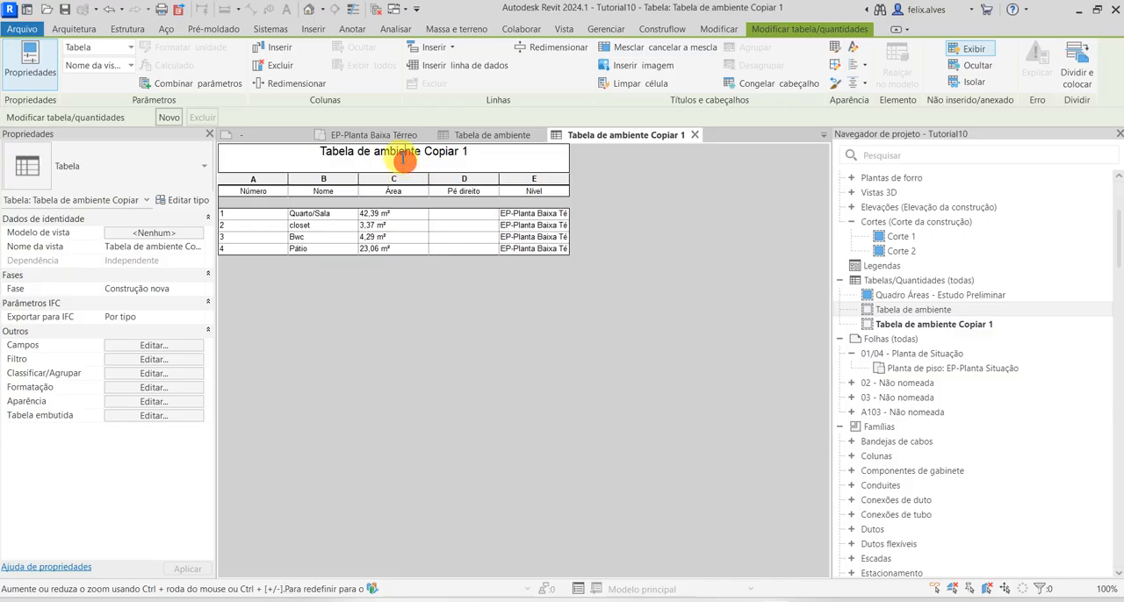
double_click(404, 154)
click(428, 153)
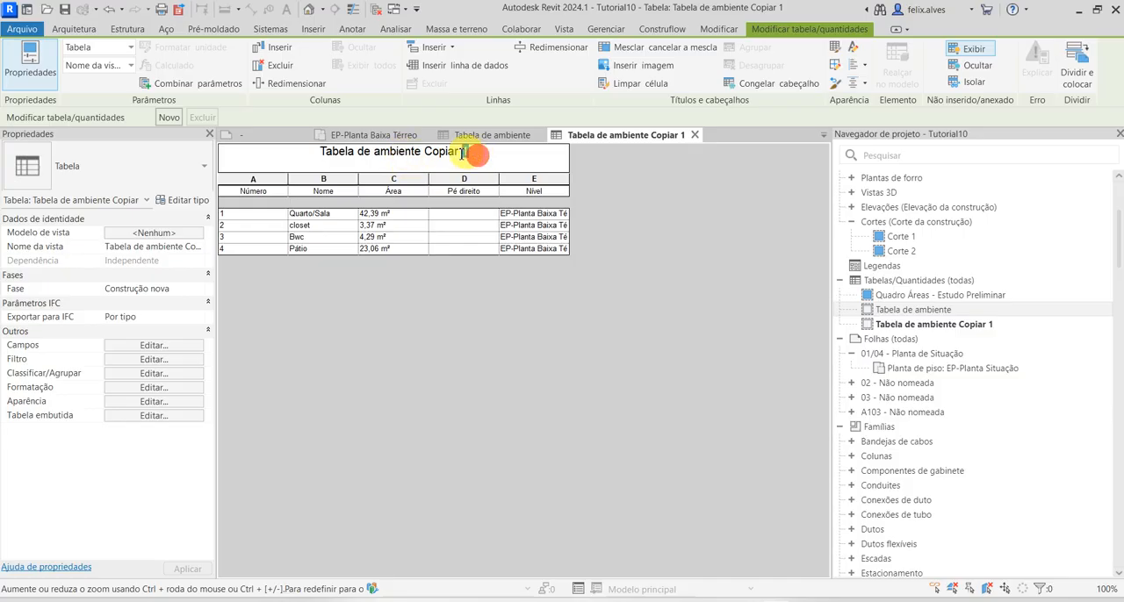
drag(476, 155, 307, 169)
text(QUA)
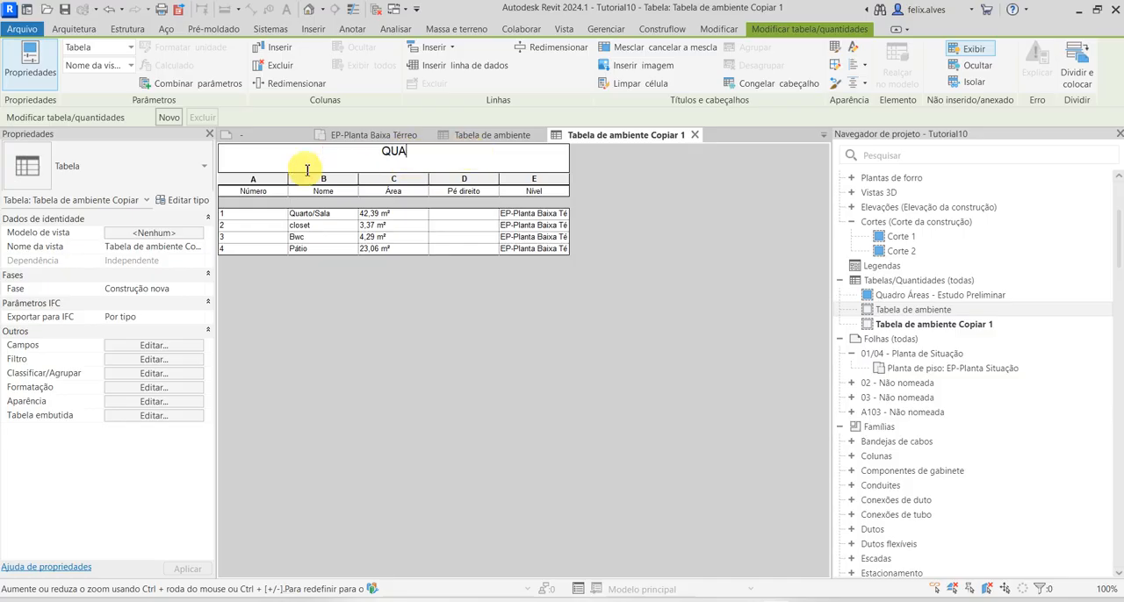
text(DRO DE ÁREAS )
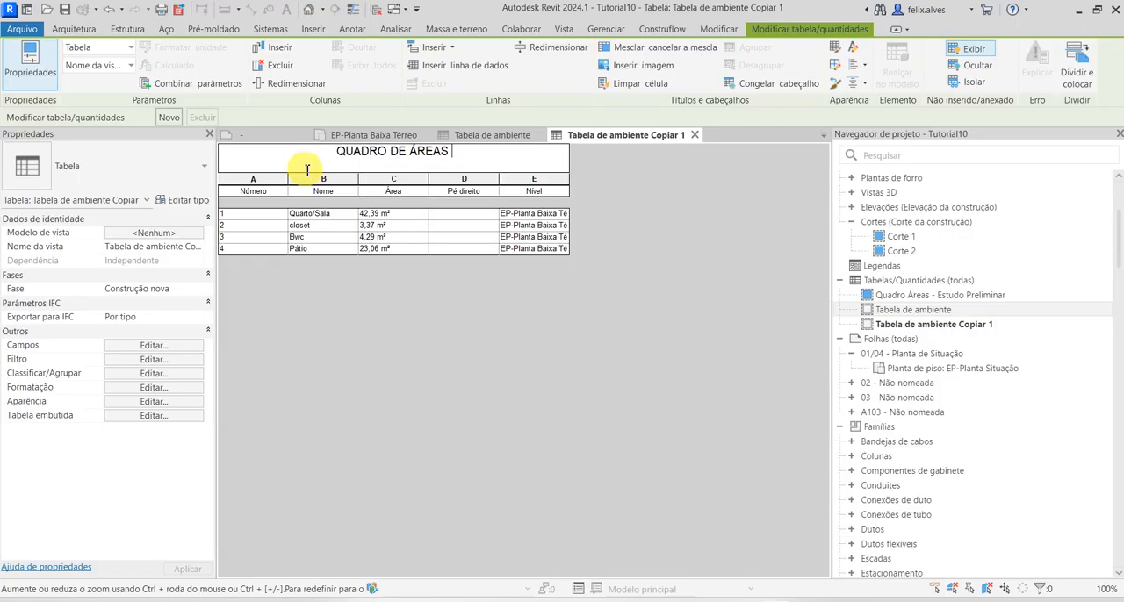
text(- TÉR)
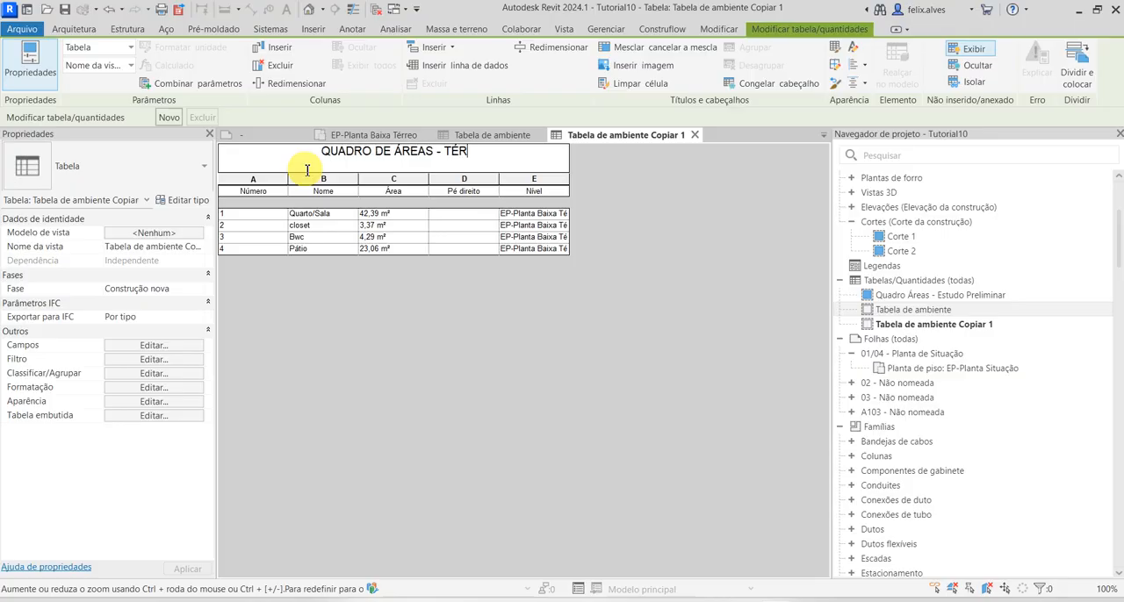
text(REO)
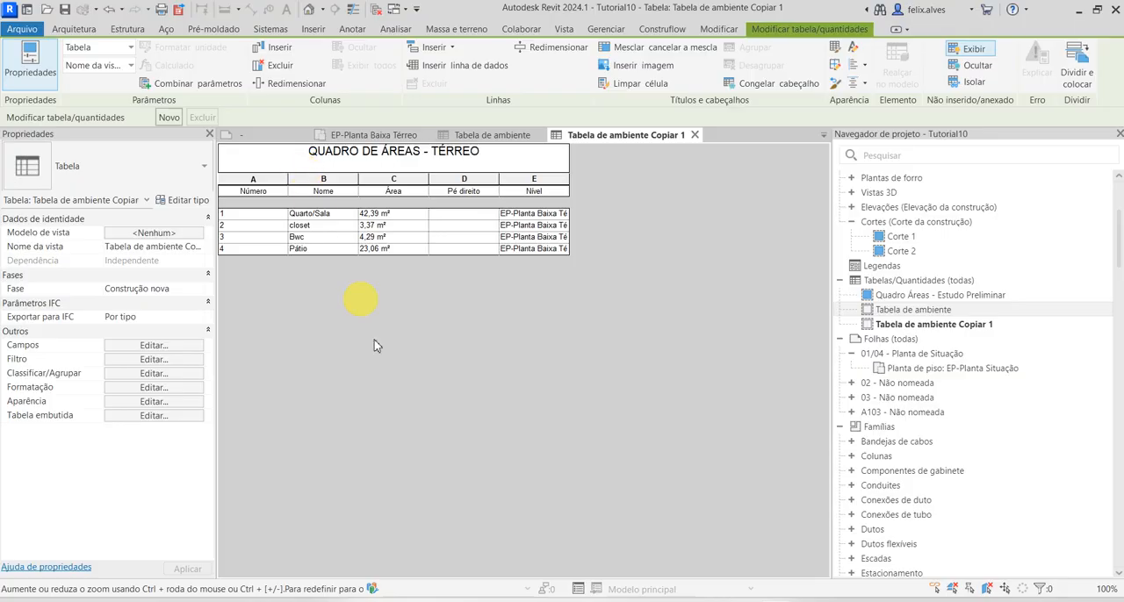
click(392, 362)
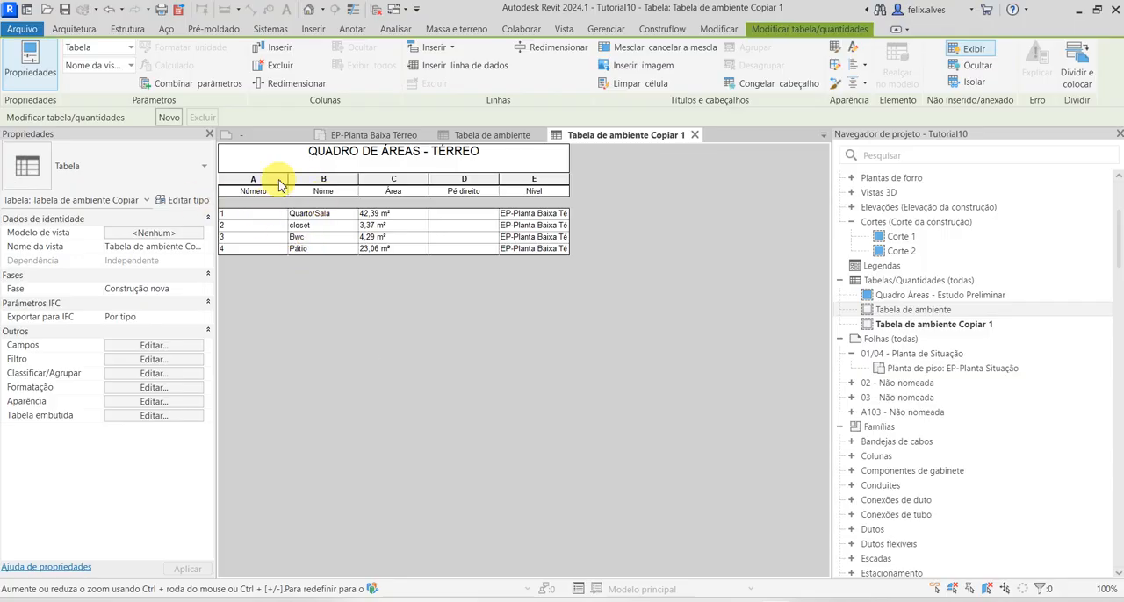
click(363, 283)
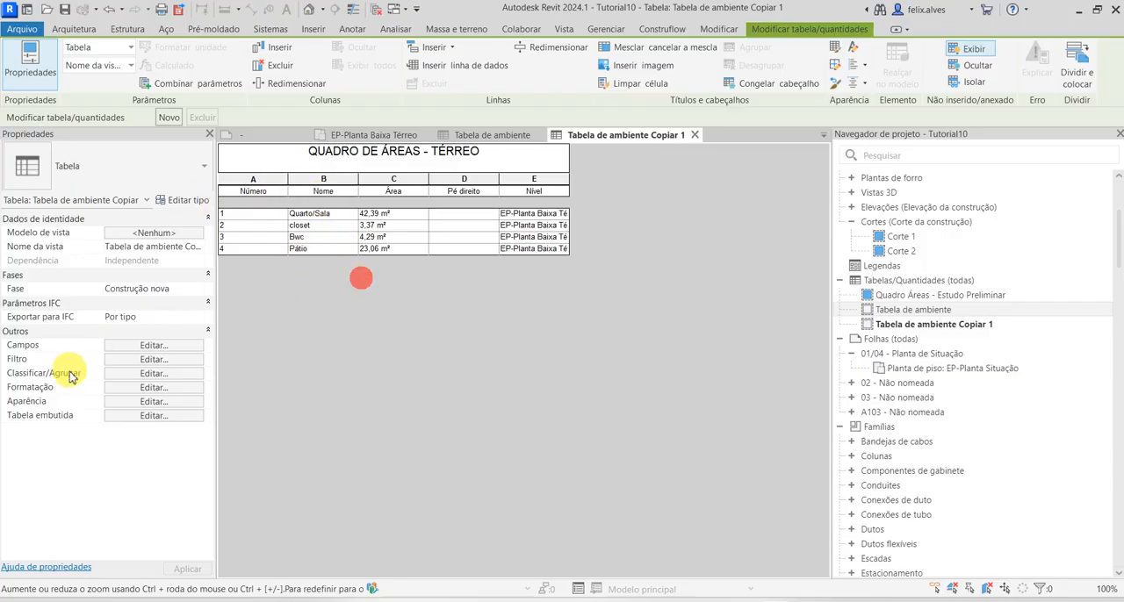
Sort the QUADRO DE ÁREAS - TÉRREO schedule by Número in ascending order
click(143, 374)
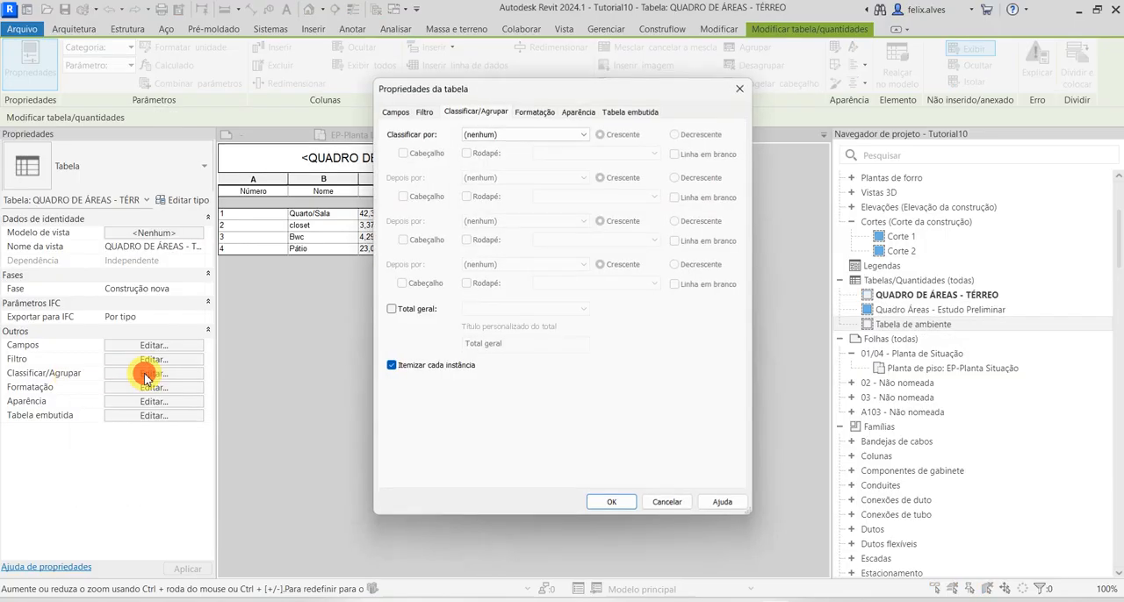
click(577, 135)
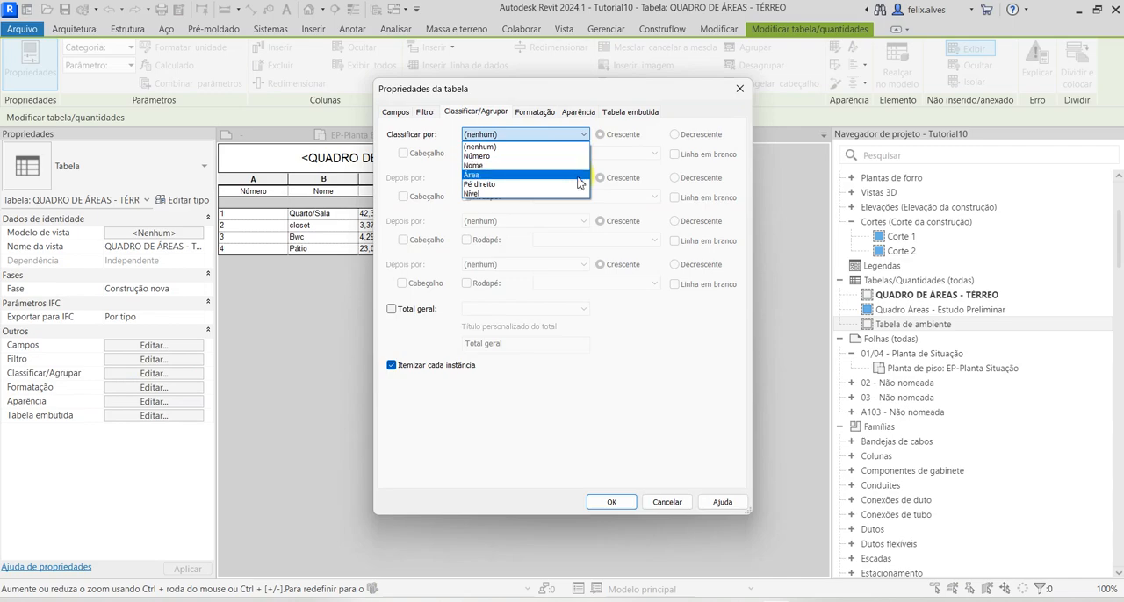
click(565, 156)
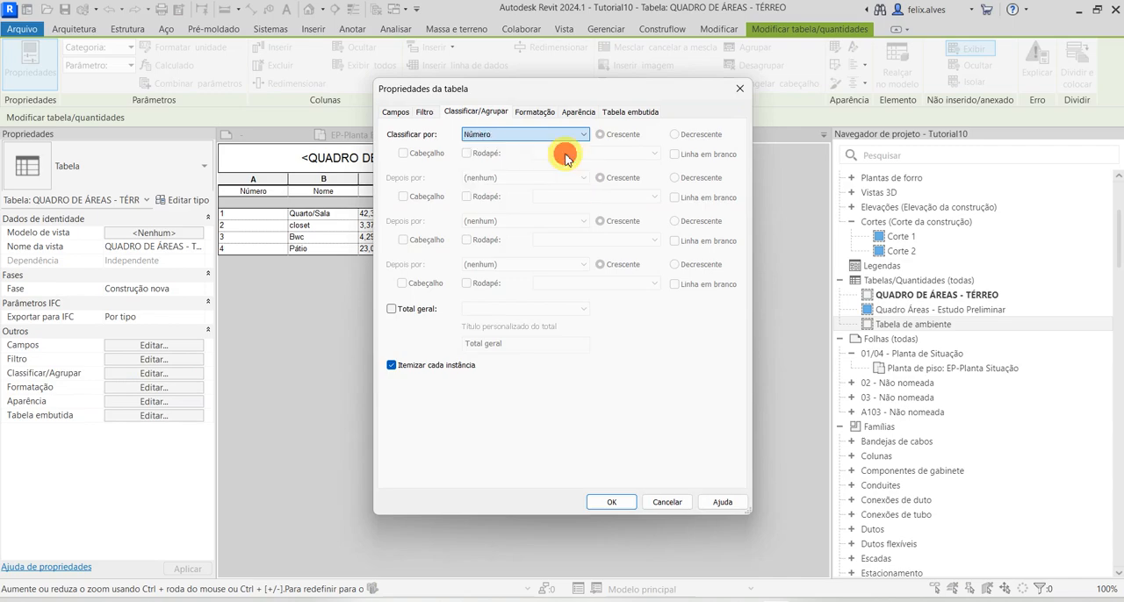
click(612, 504)
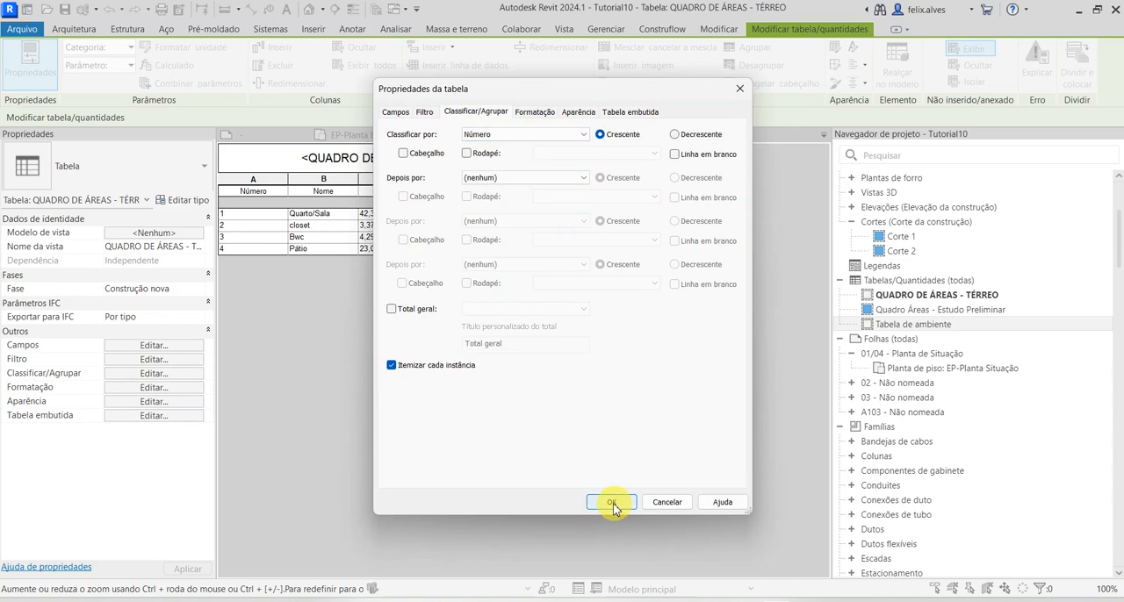
Add a grand total showing Título, contagem e totais with the custom title ÁREA TOTAL DO PAVIMENTO
click(391, 311)
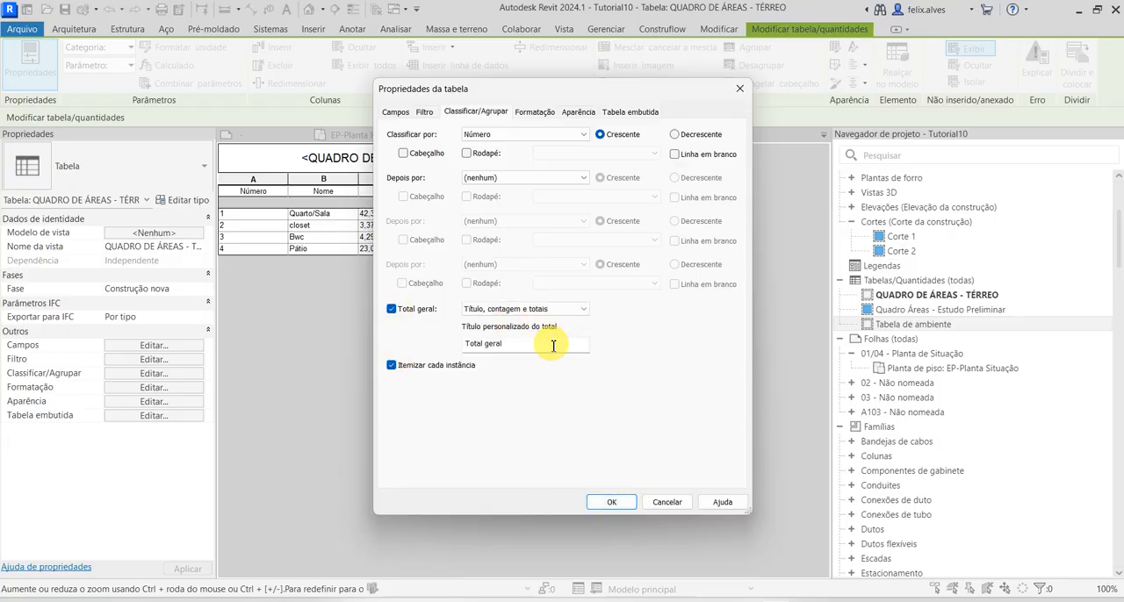
click(575, 309)
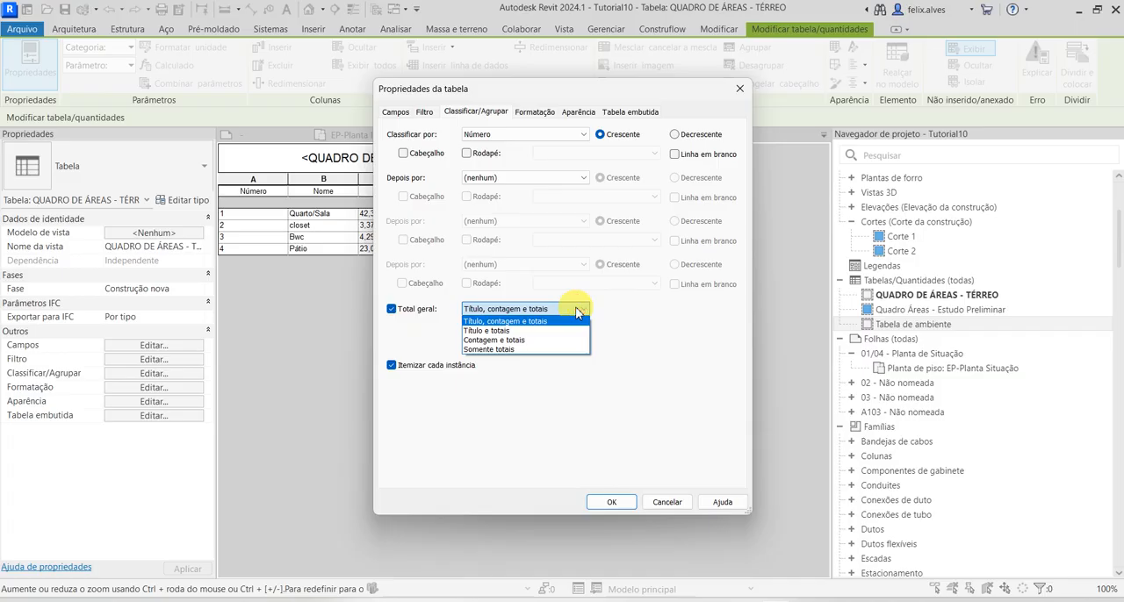
click(577, 311)
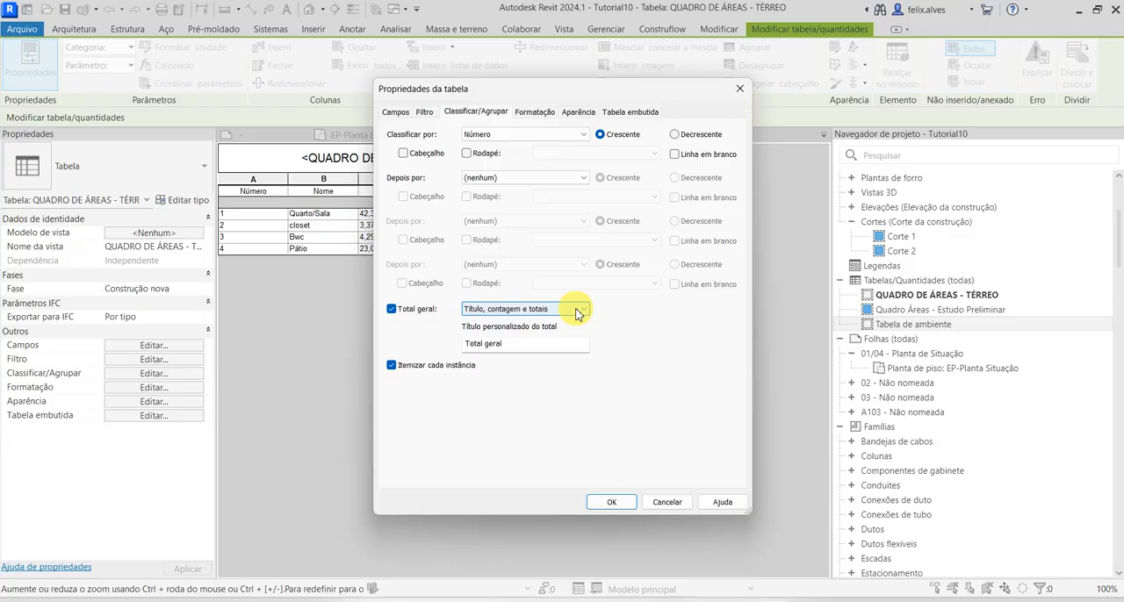
click(576, 311)
click(575, 313)
click(558, 343)
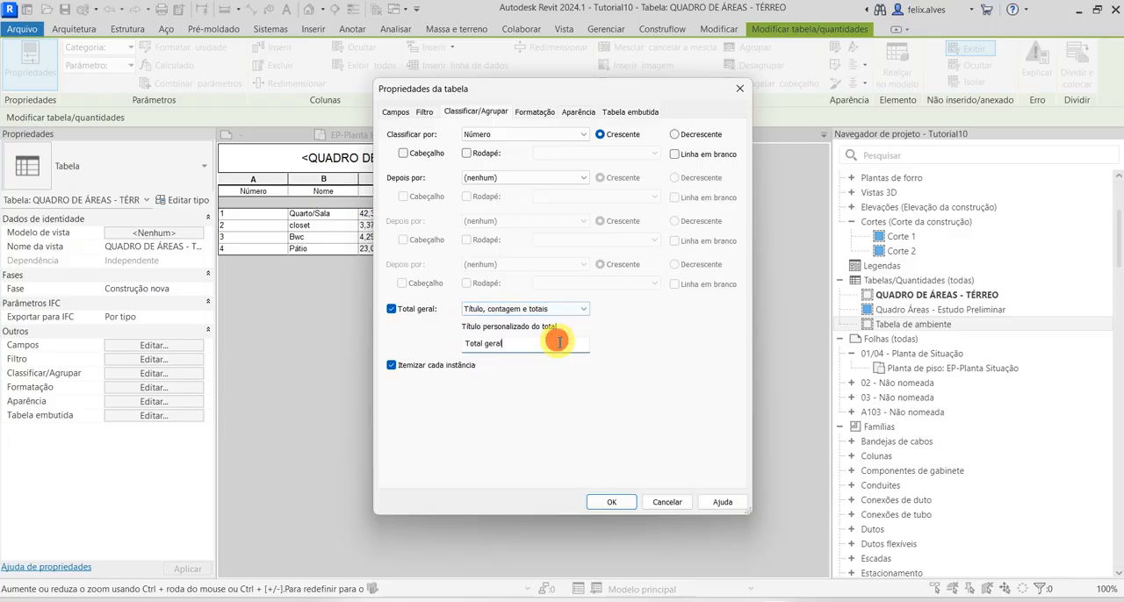
drag(558, 343, 420, 326)
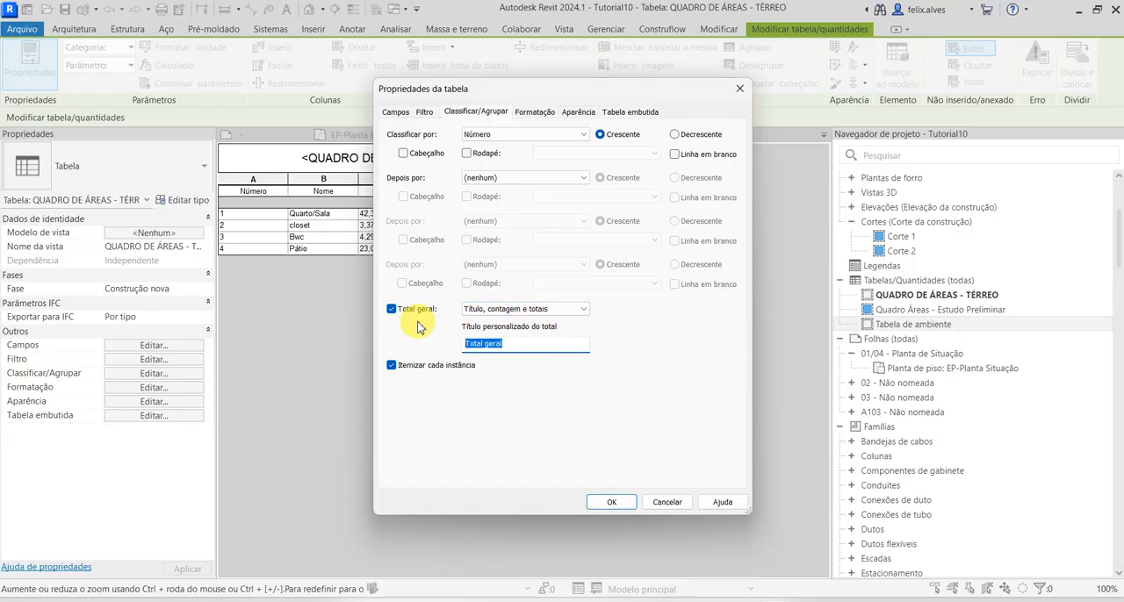
text(áR)
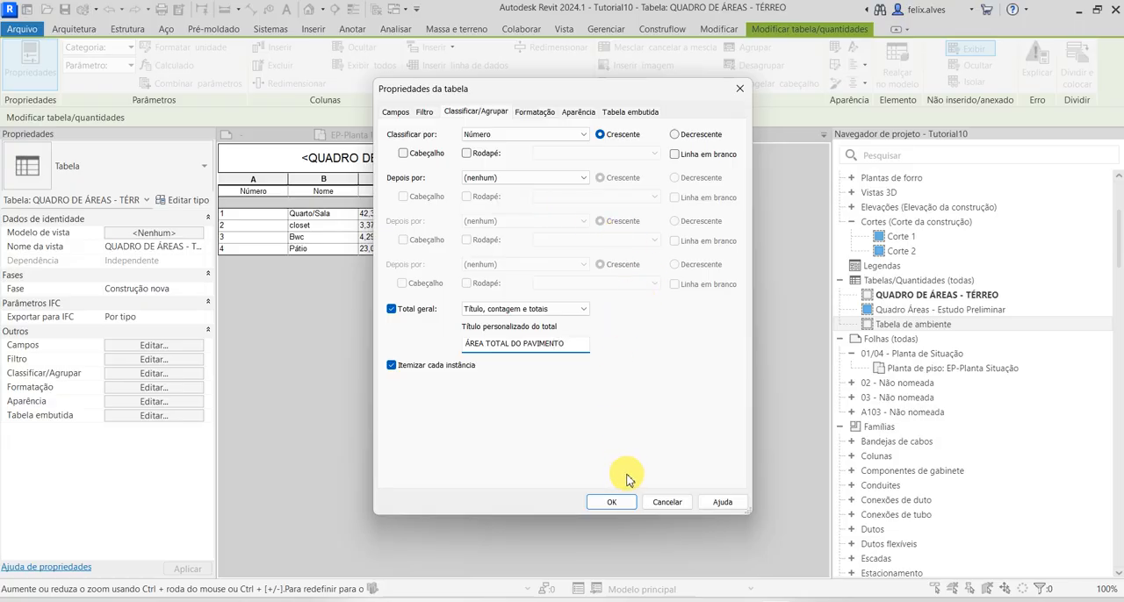
click(615, 502)
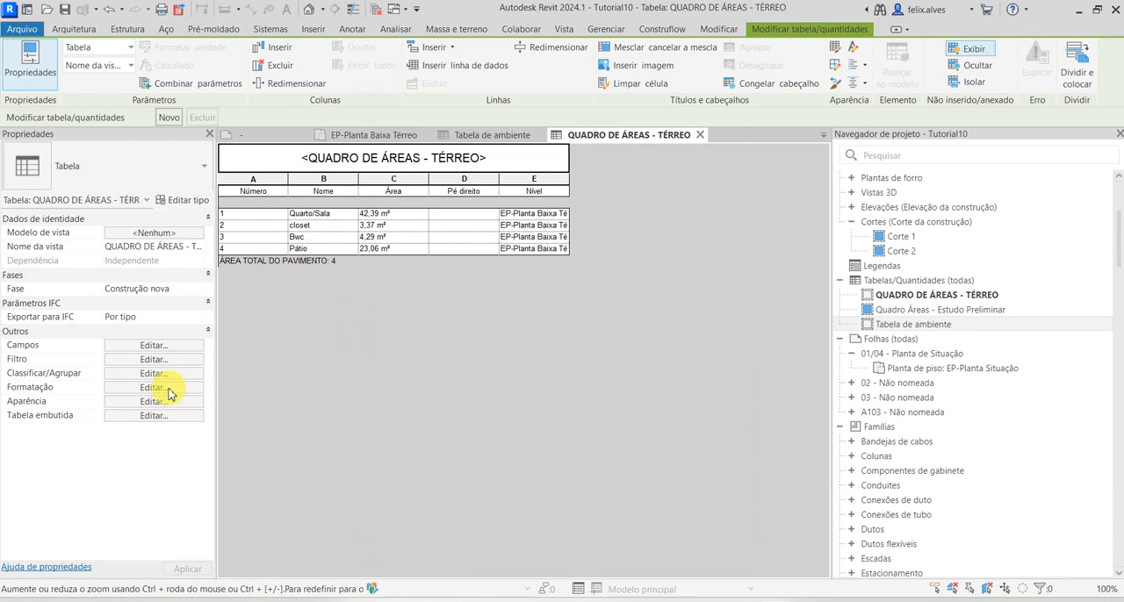
Change the schedule column headings to Nº for the Número field and CÔMODOS for the Nome field
click(167, 388)
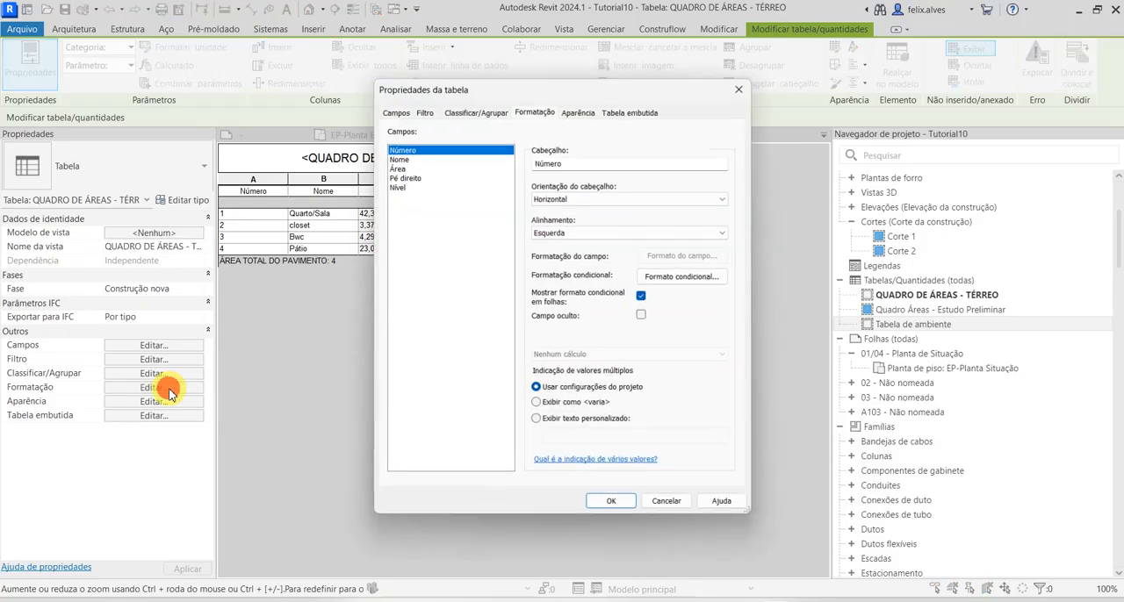
click(397, 168)
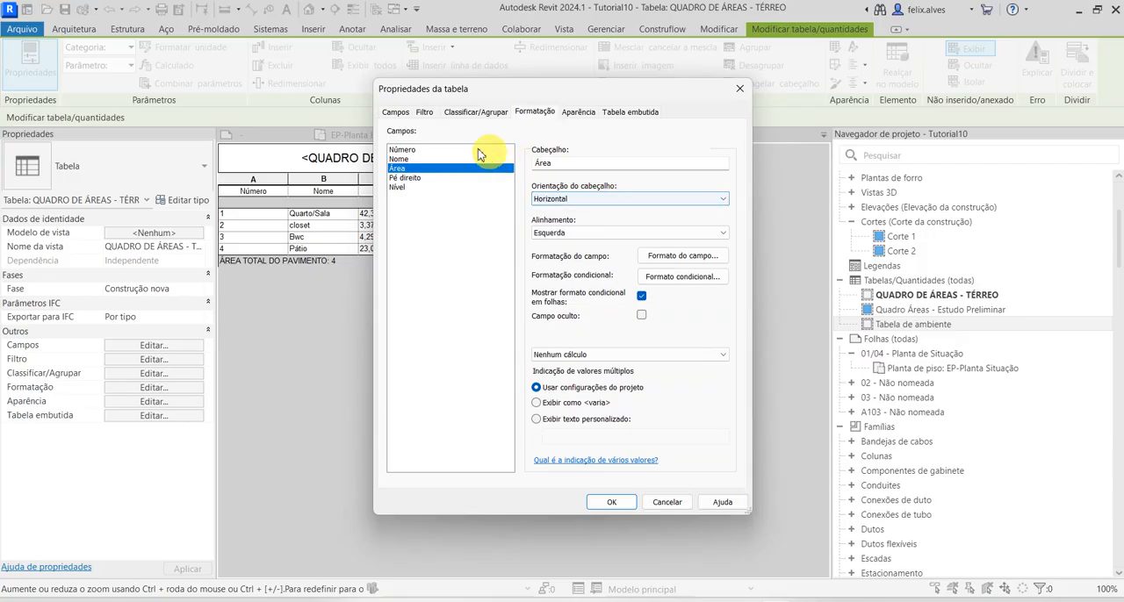
click(401, 150)
drag(585, 165, 518, 168)
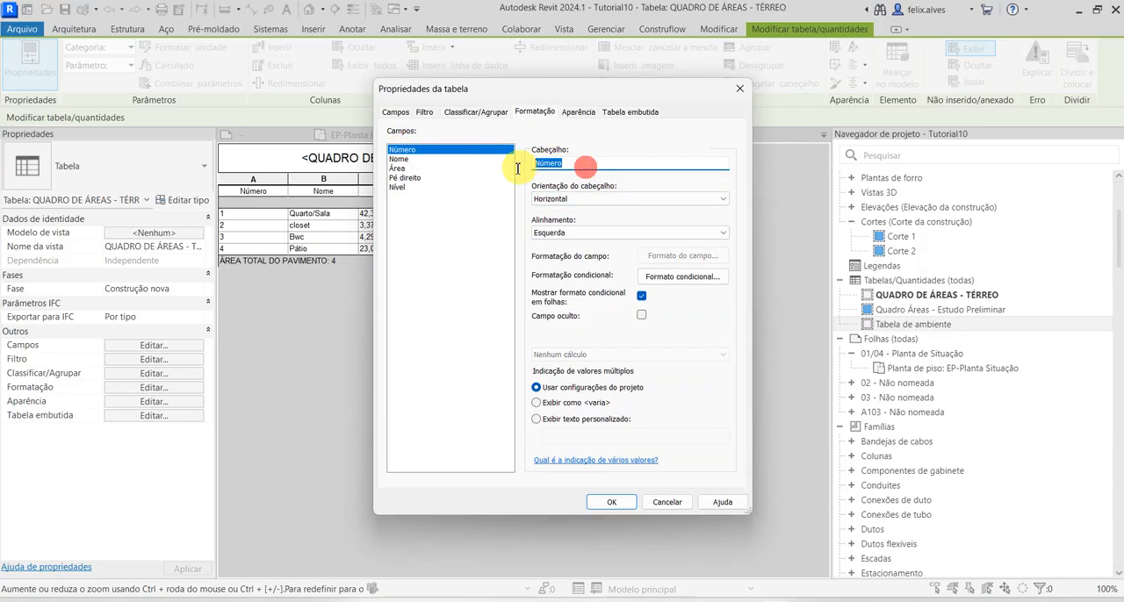
text(IT)
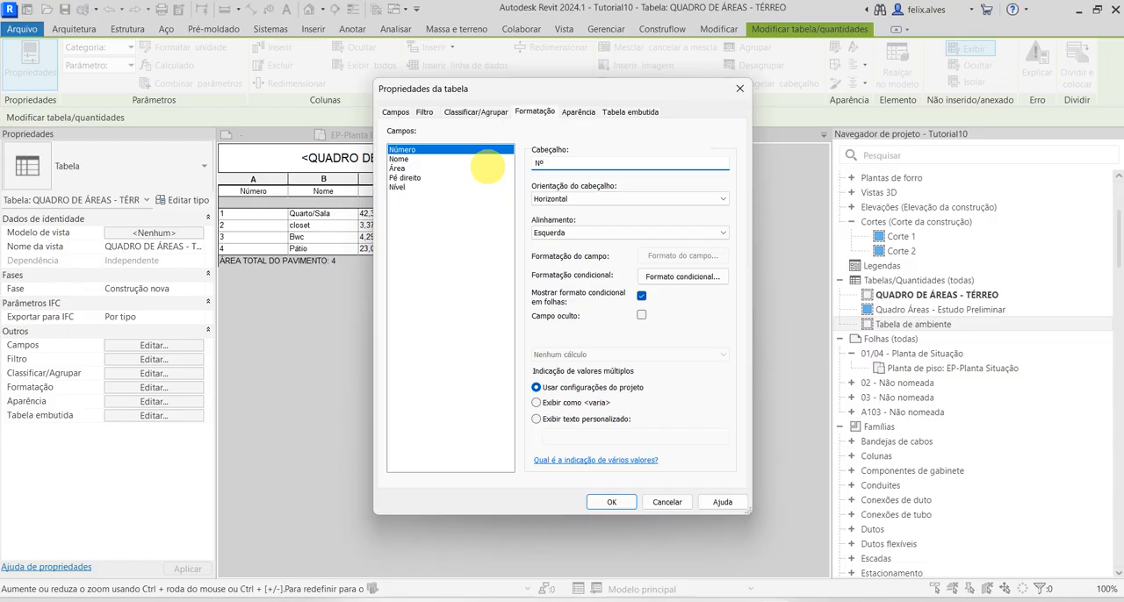
click(411, 159)
drag(565, 165, 529, 165)
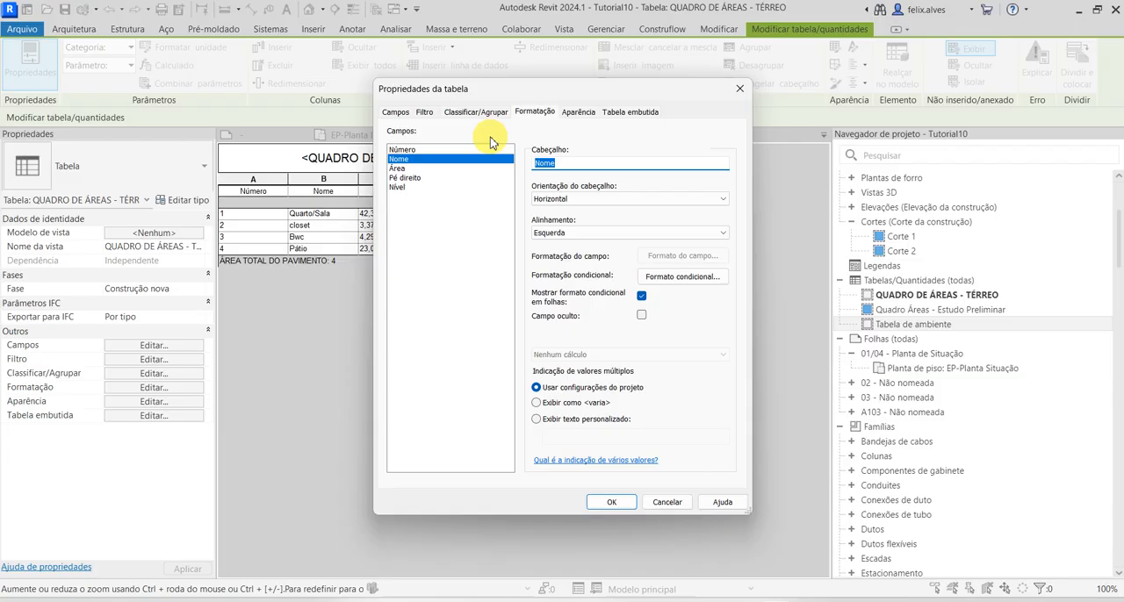
text(c)
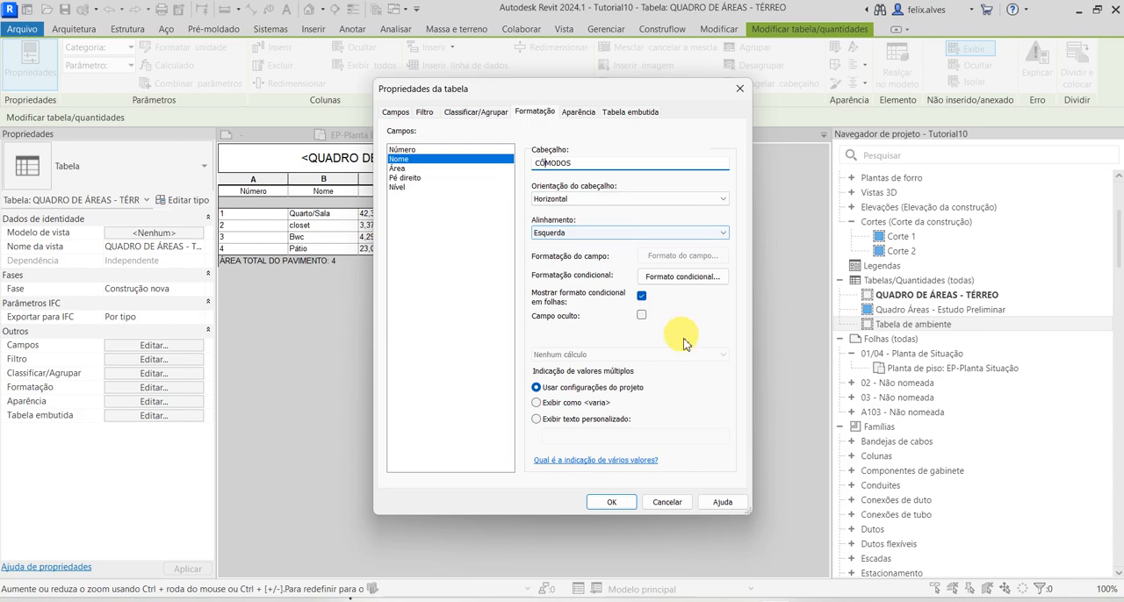
Set the Área field's heading to Área(m²) and its calculation to Calcular os totais
click(406, 171)
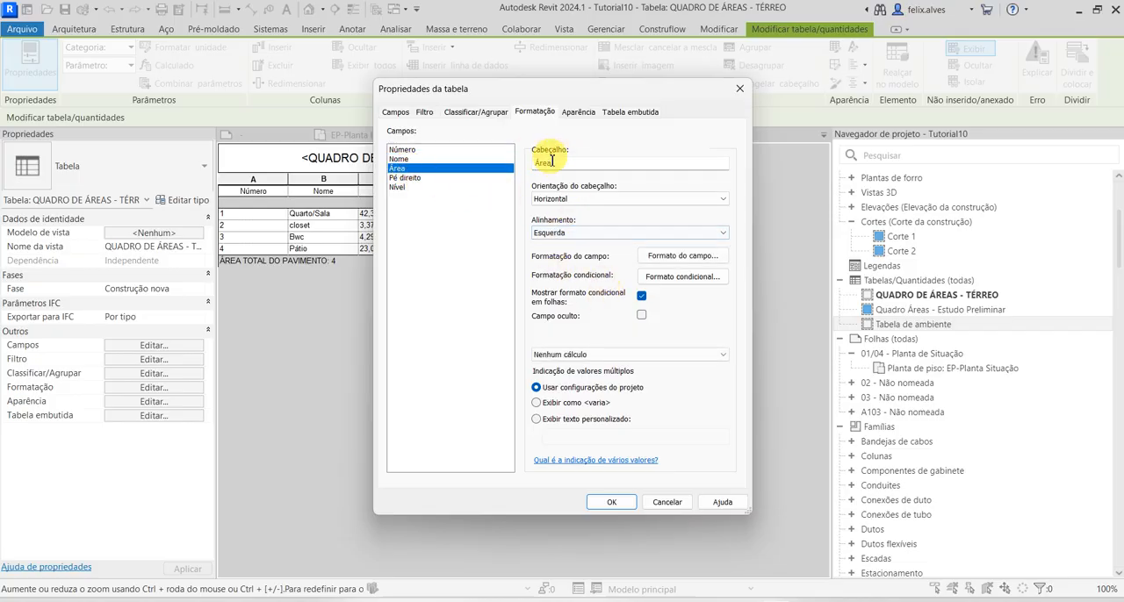
click(564, 163)
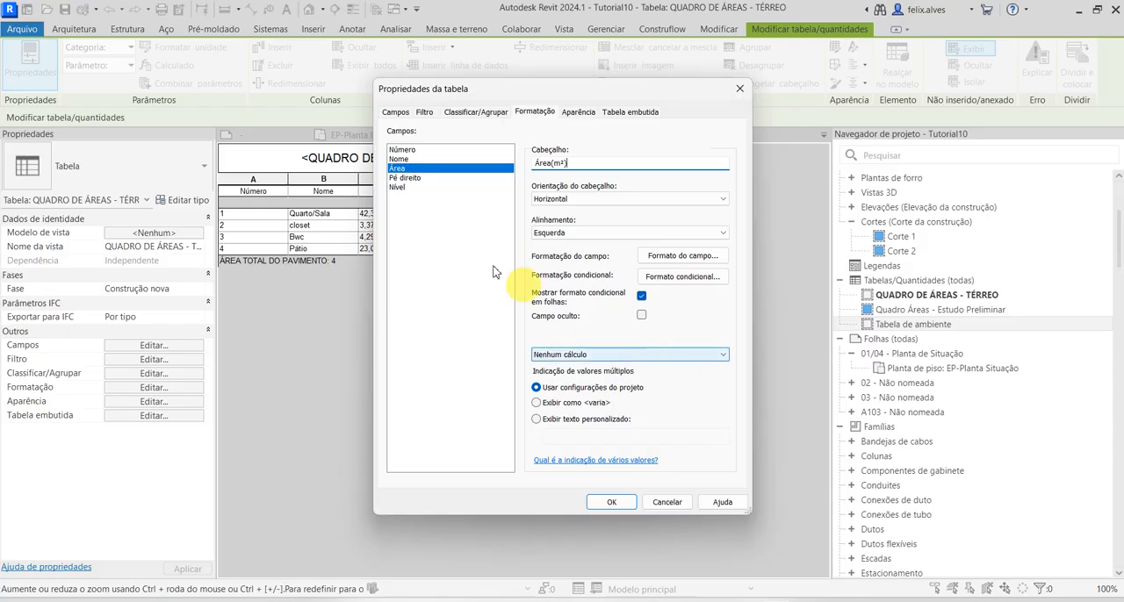
click(632, 354)
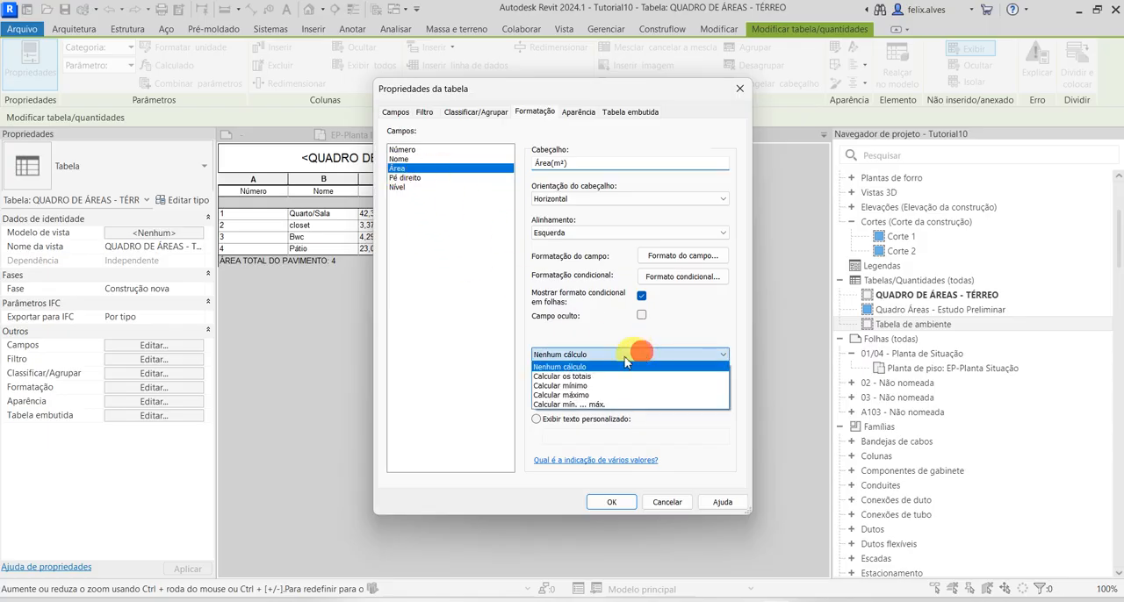
click(587, 376)
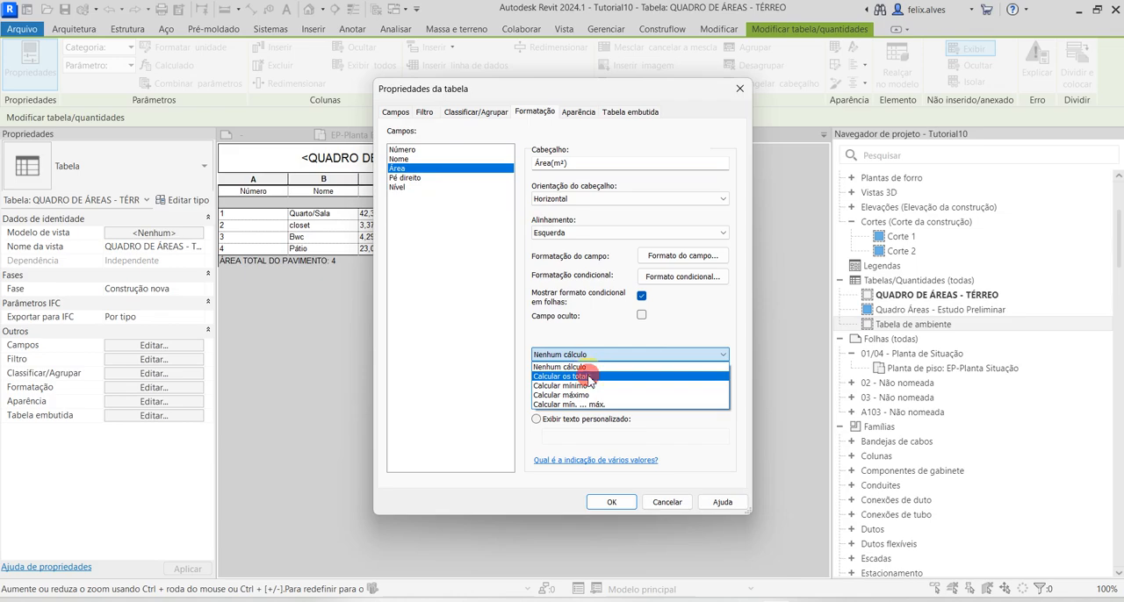
click(612, 501)
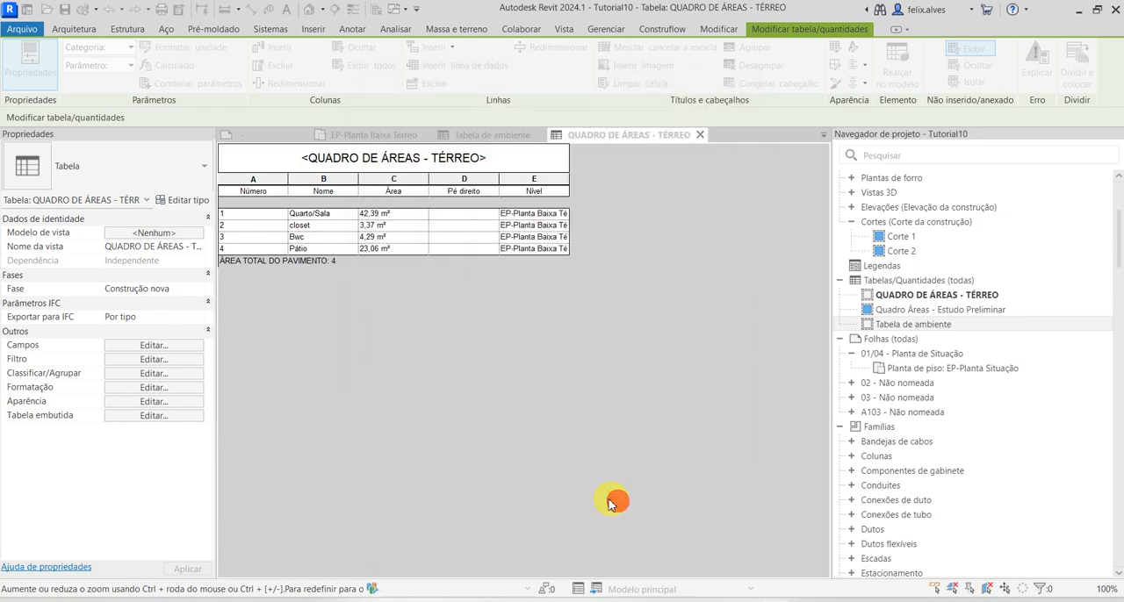
click(367, 260)
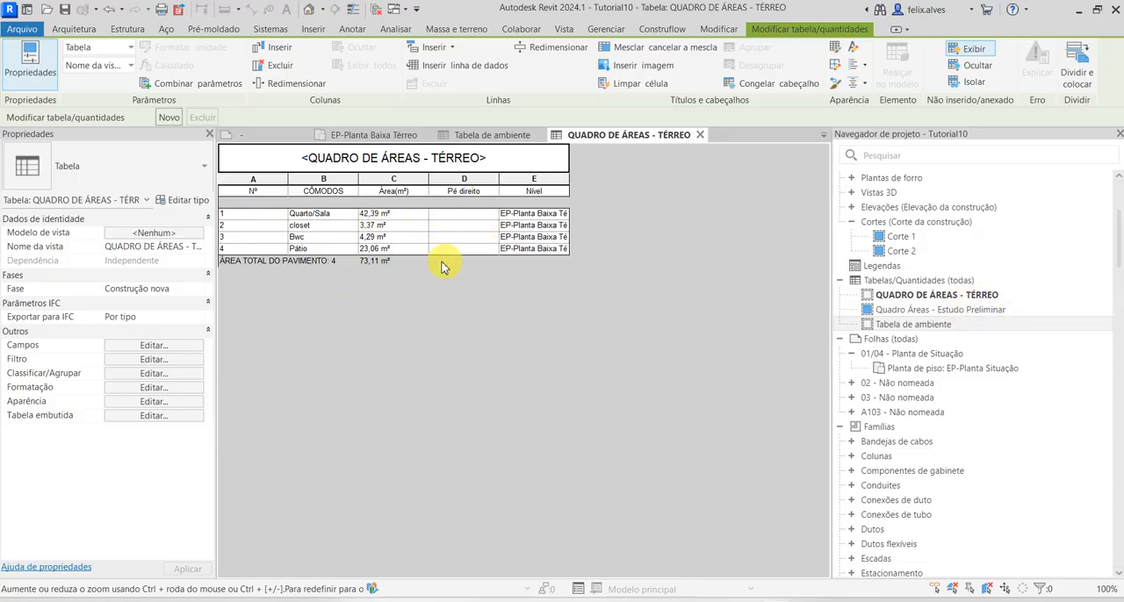
Change the schedule's grand total display to Título e totais
click(167, 373)
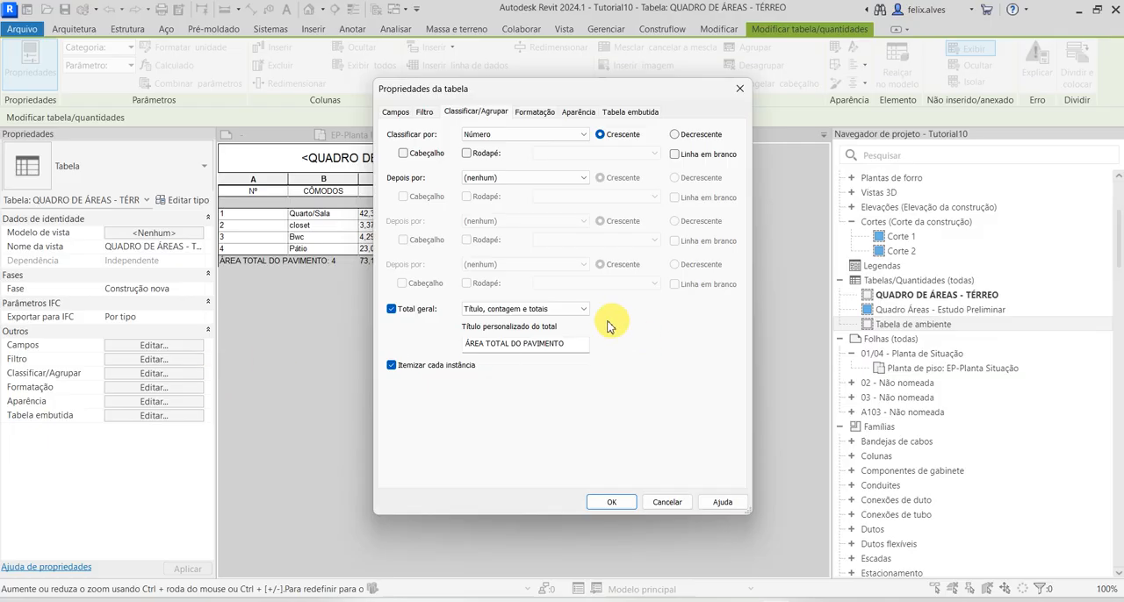
click(581, 309)
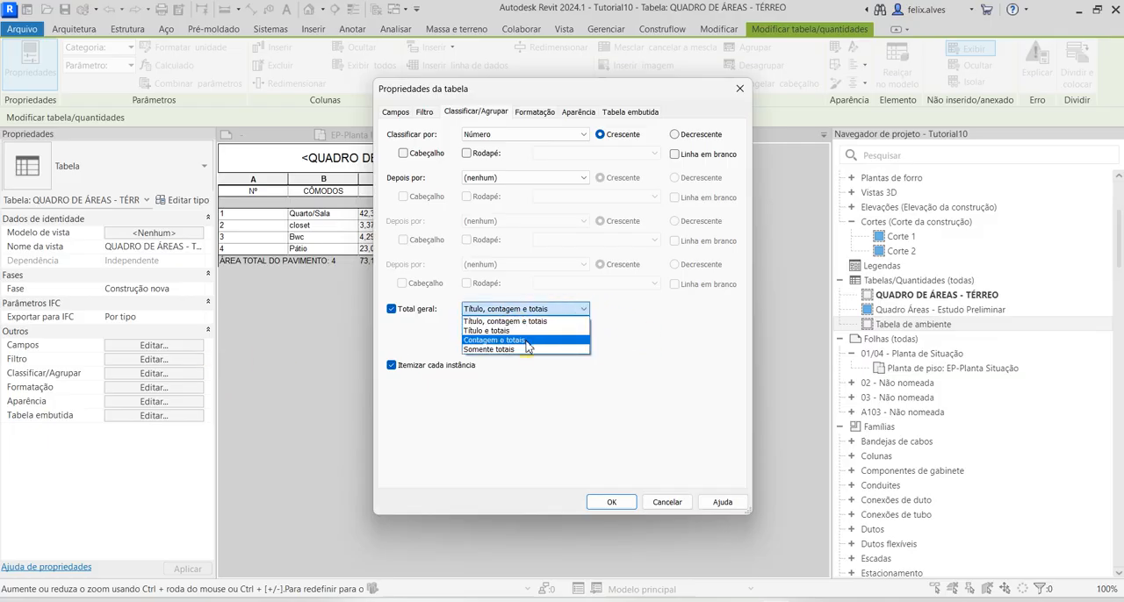
click(527, 331)
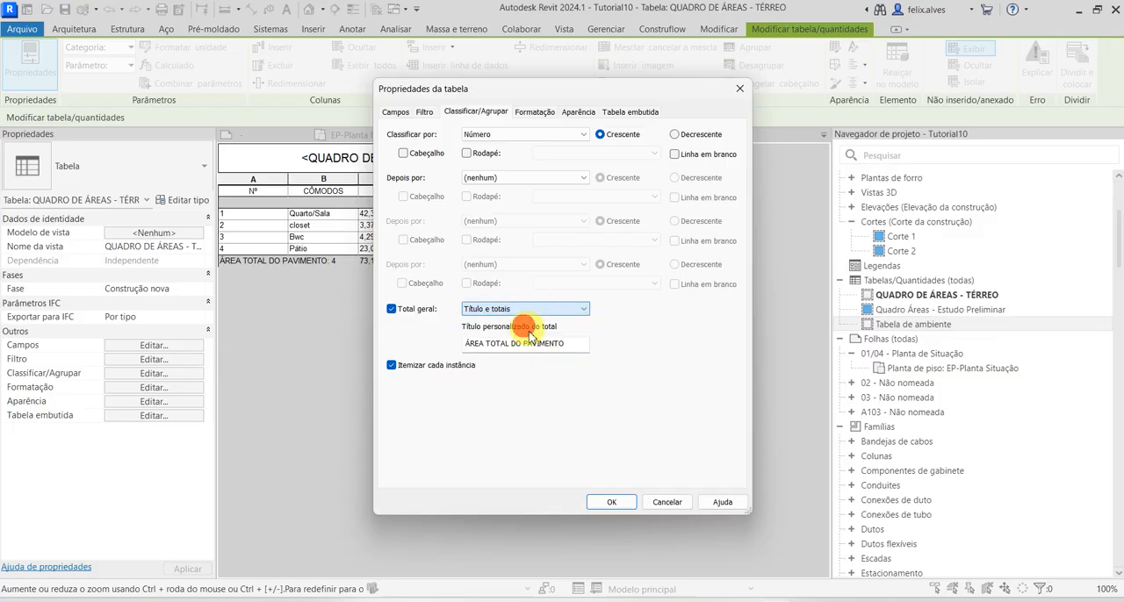
click(611, 502)
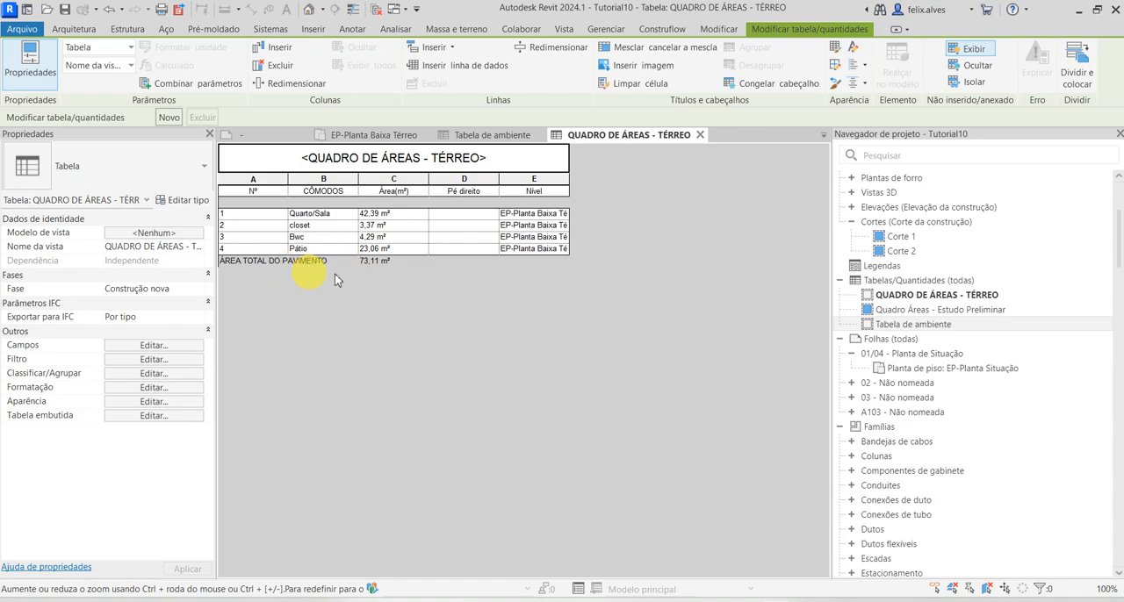
Reorder the scheduled fields so that Área comes last, after Nível
click(156, 346)
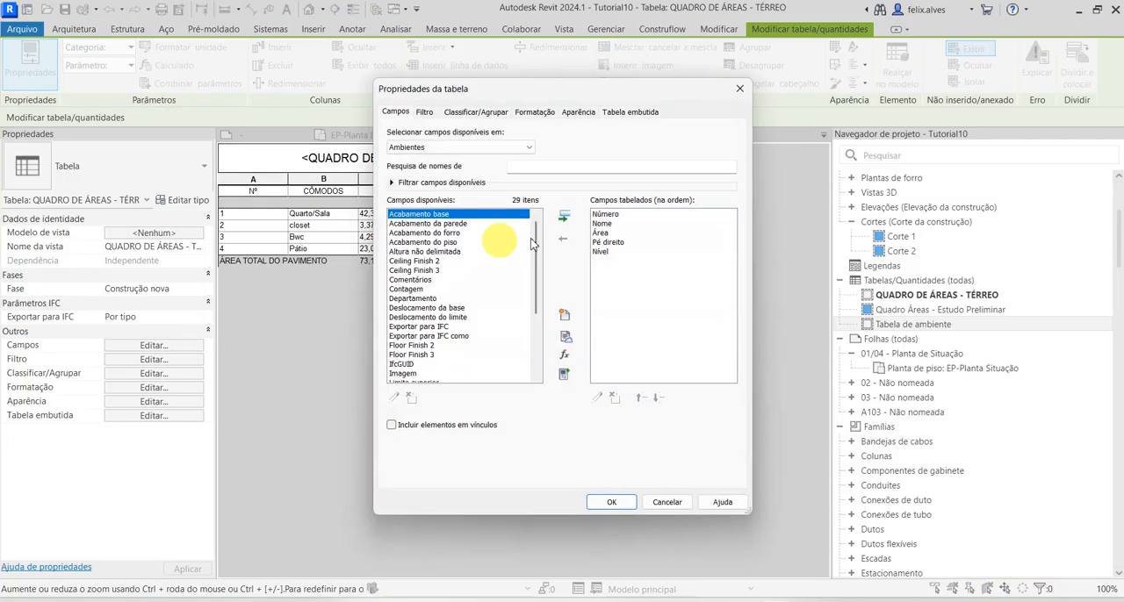
click(599, 234)
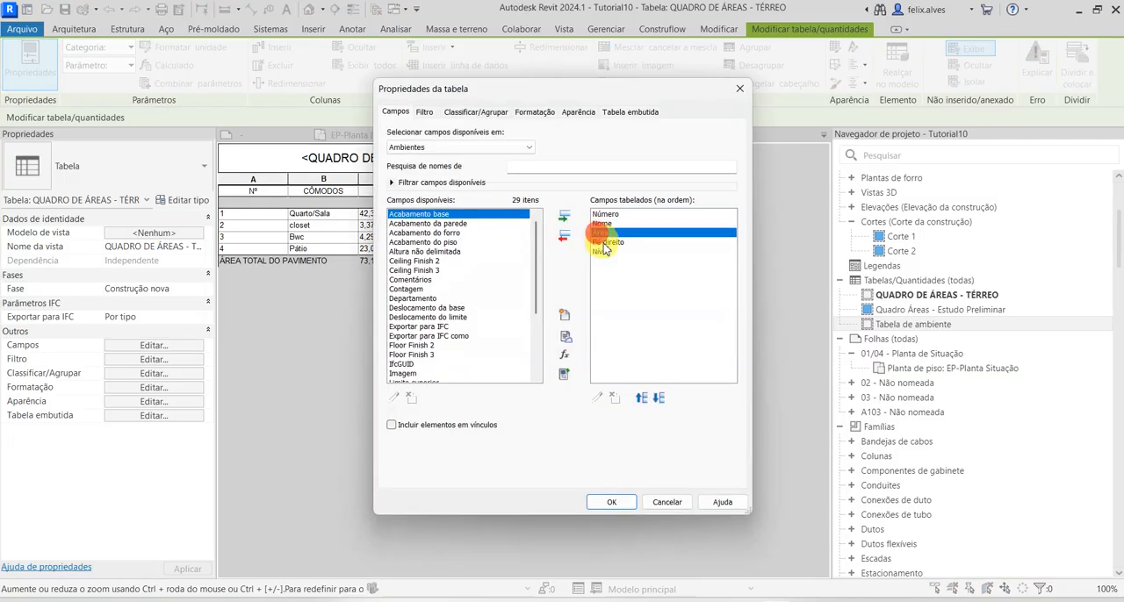
click(657, 398)
click(658, 398)
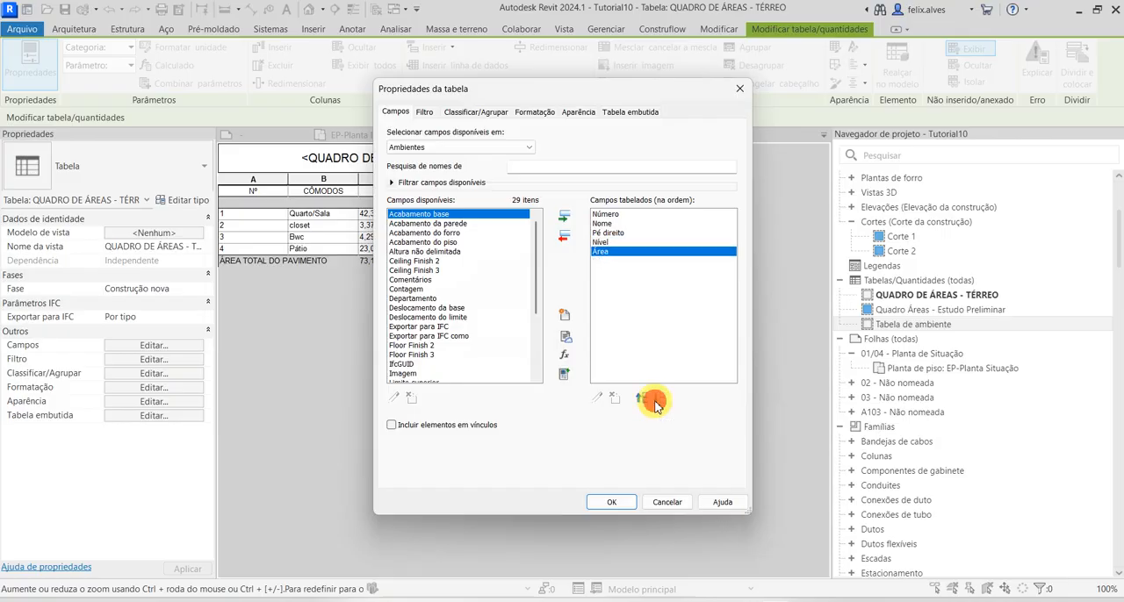
click(615, 502)
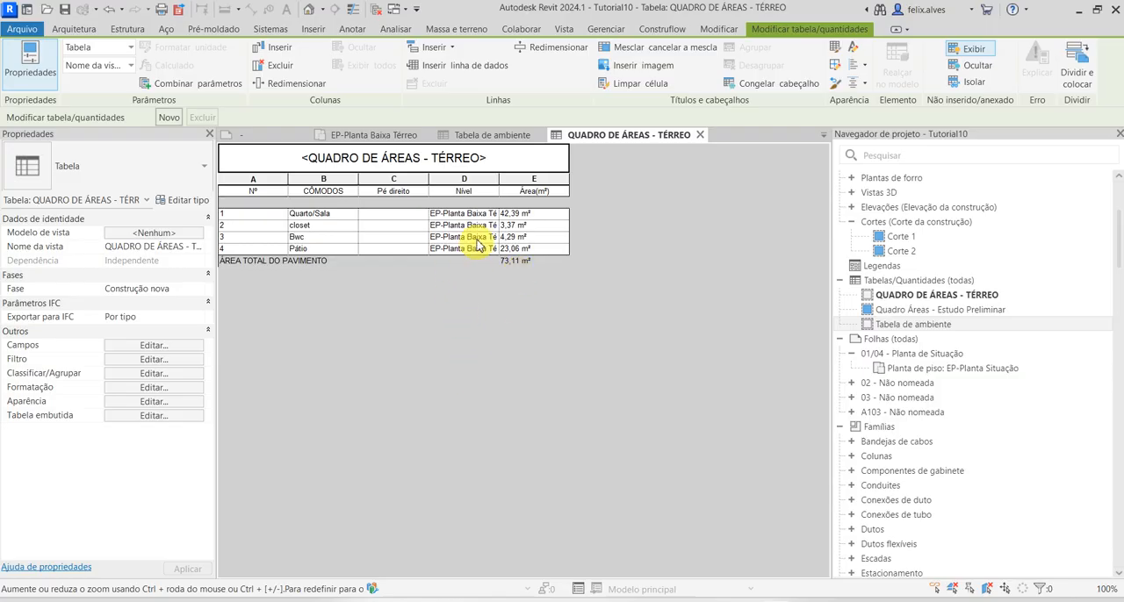
Hide the Nível column in the QUADRO DE ÁREAS - TÉRREO schedule
click(474, 180)
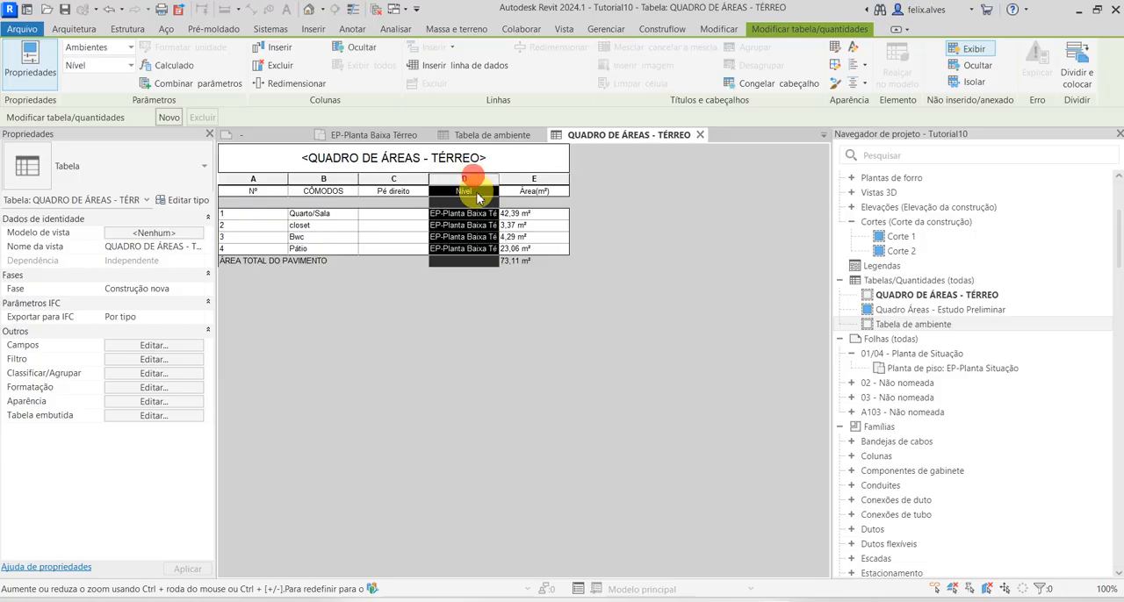
click(977, 65)
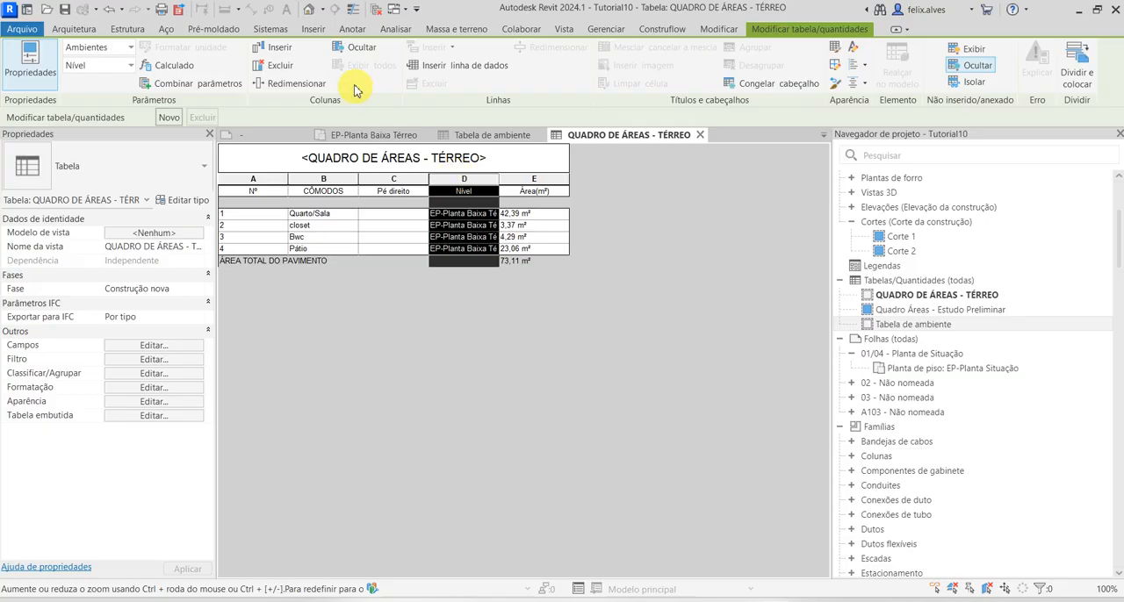
click(362, 48)
click(445, 289)
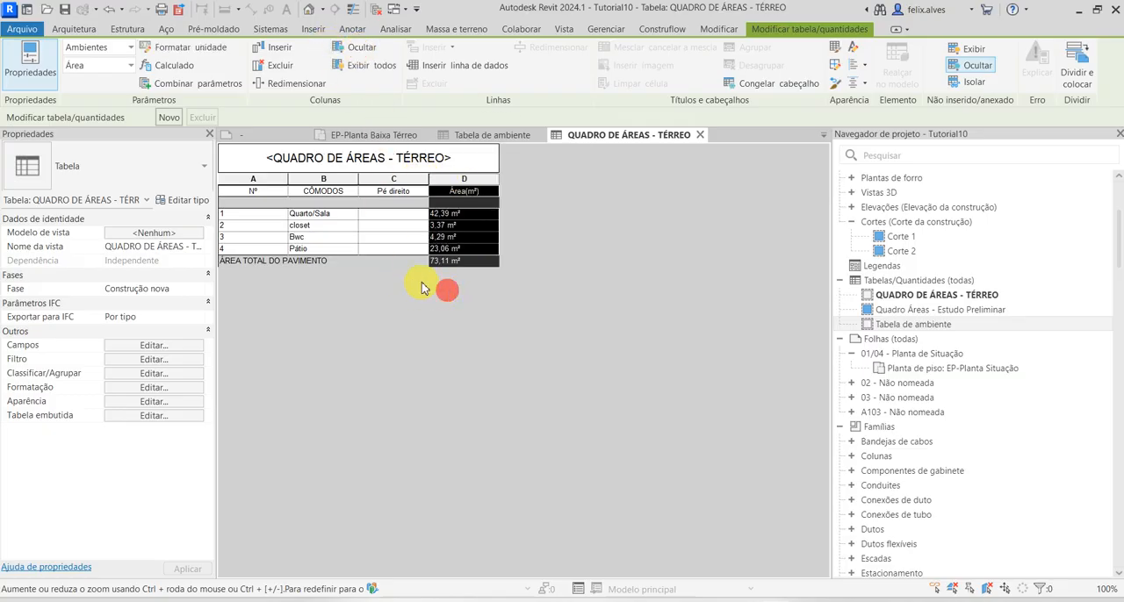
click(385, 286)
Enter Pé direito values of 2,60 for Quarto/Sala and closet and 2,40 for Bwc
click(393, 214)
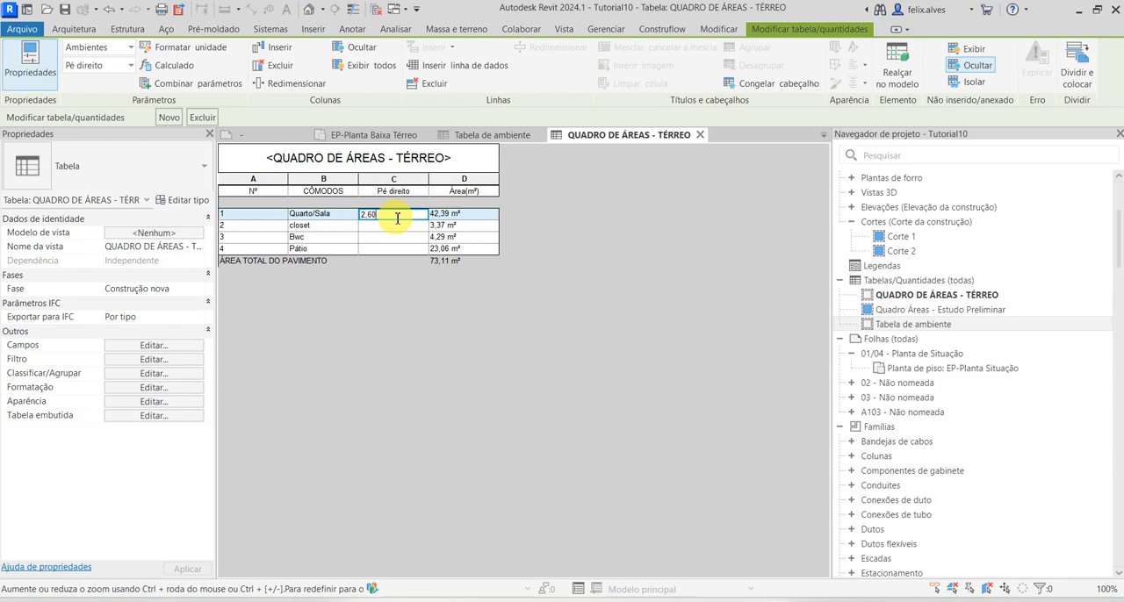
click(395, 225)
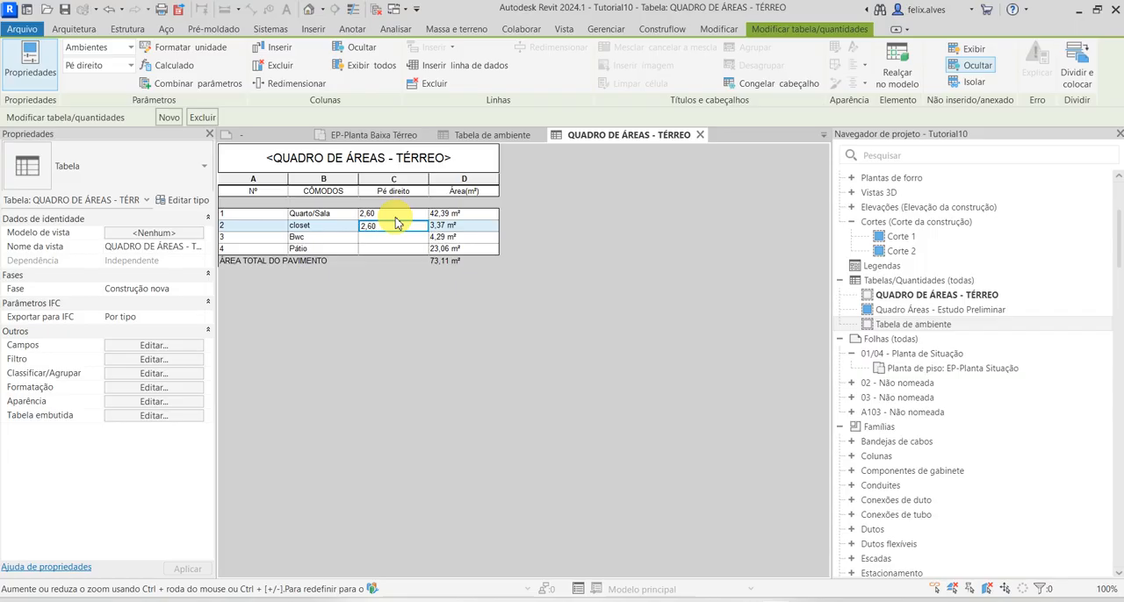
click(378, 237)
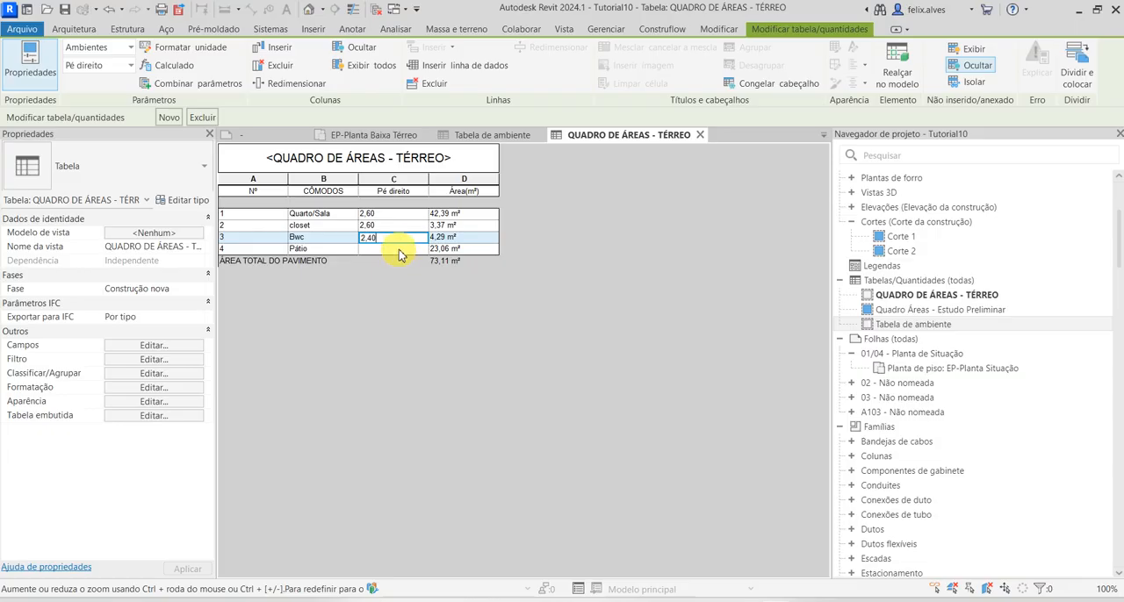
Try to enter Não se aplica and a dash as the Pé direito value for Pátio
click(399, 250)
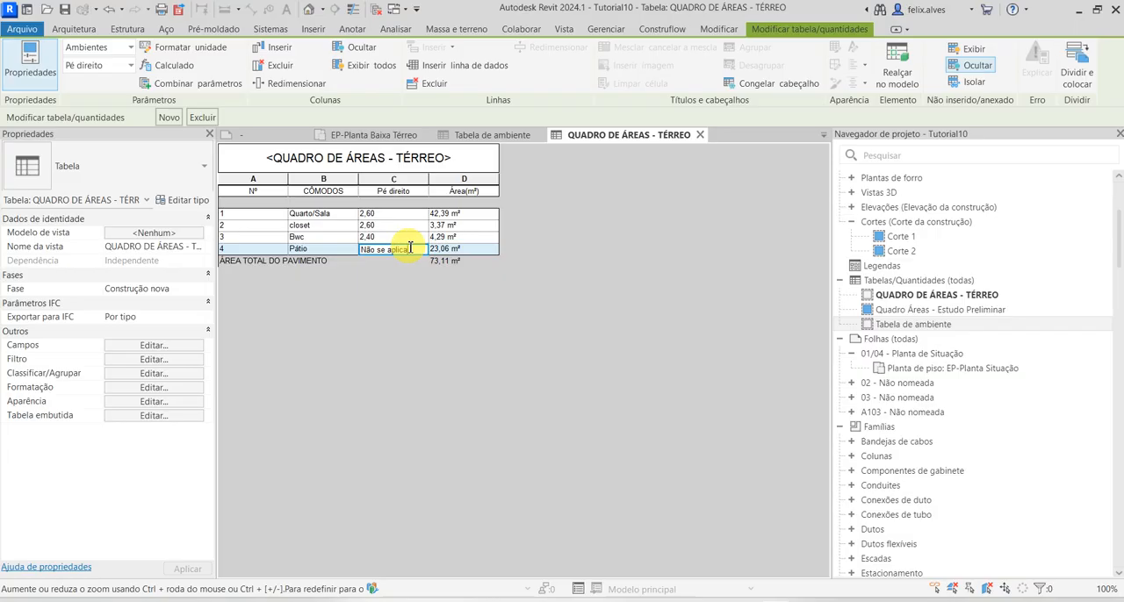
key(Return)
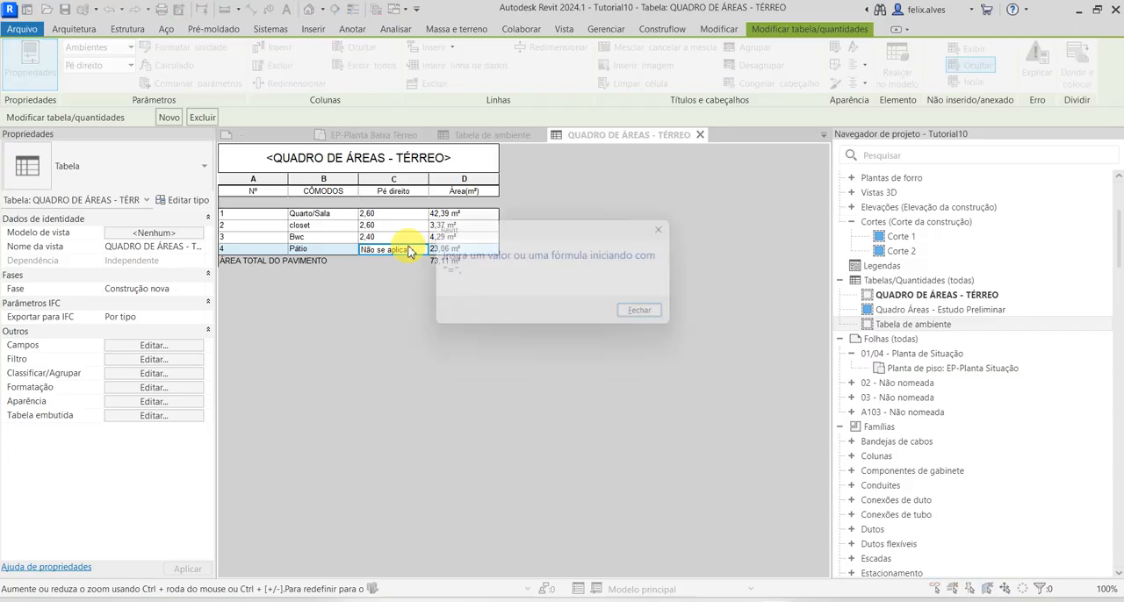
click(664, 315)
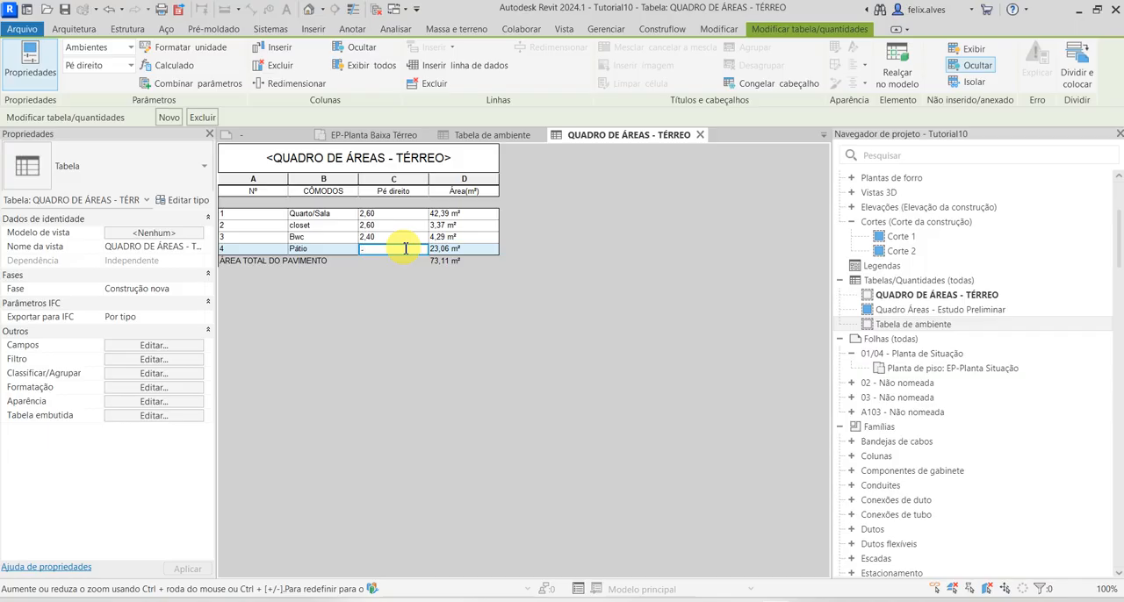
click(403, 194)
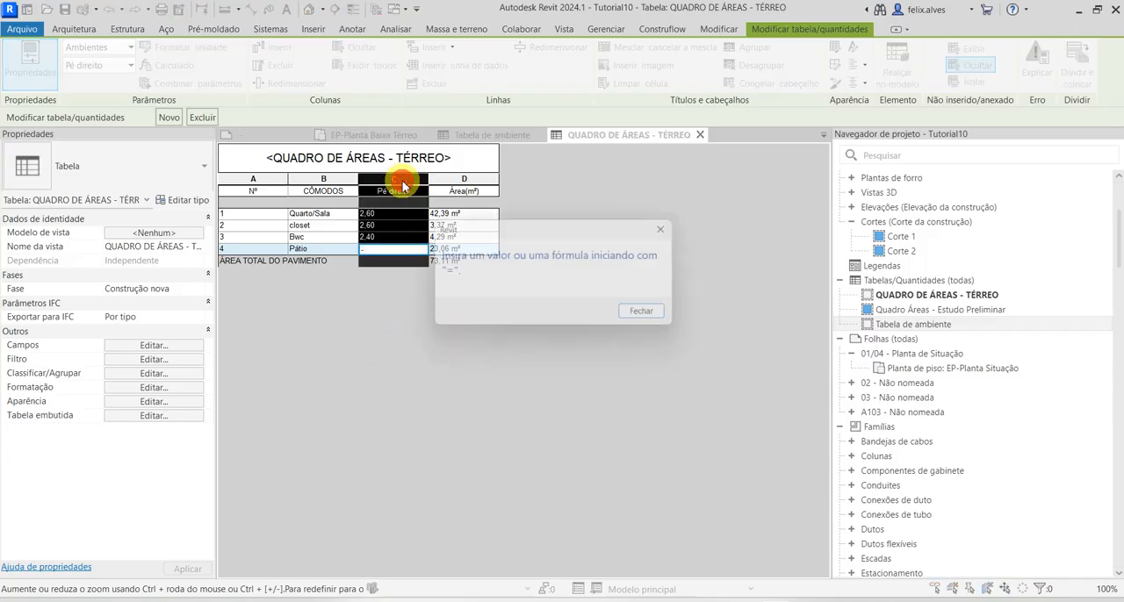
click(653, 316)
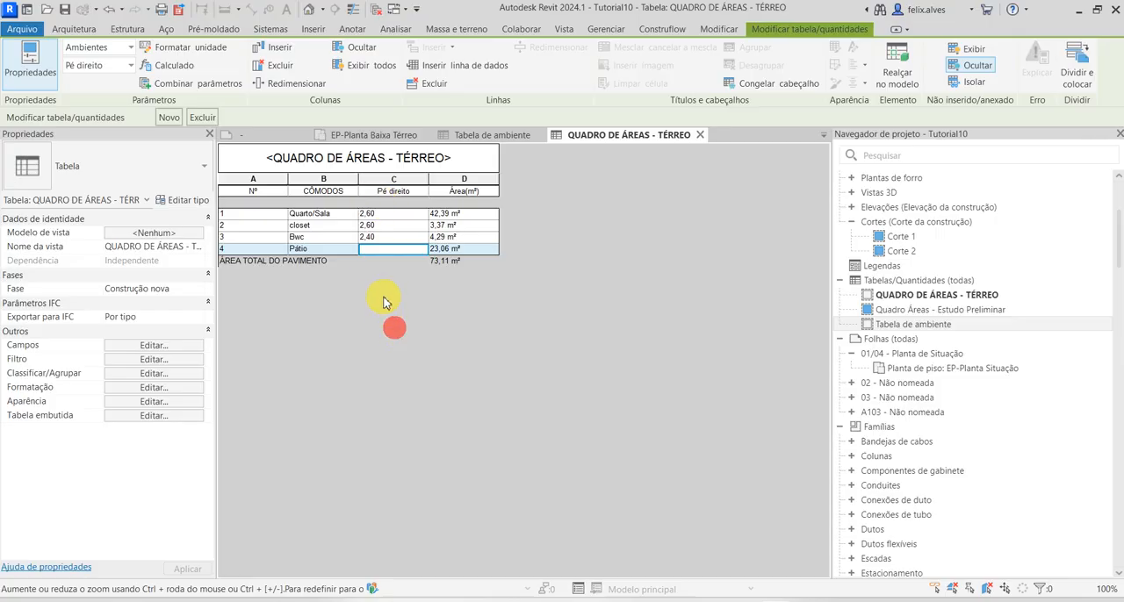
Center the contents of the Pé direito column horizontally in the ground-floor schedule
click(400, 184)
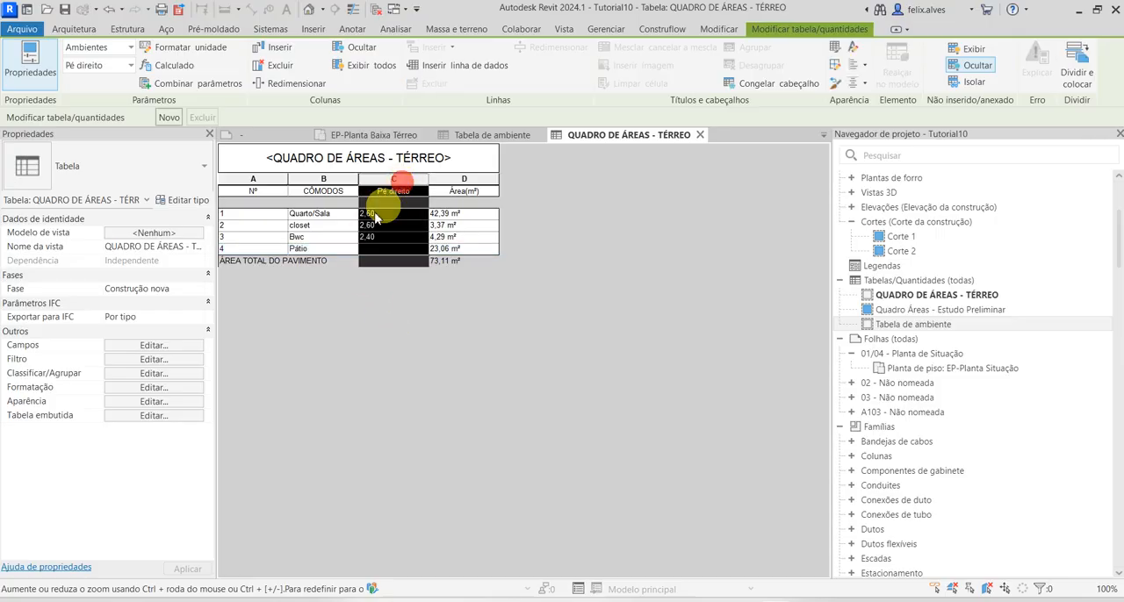
click(158, 388)
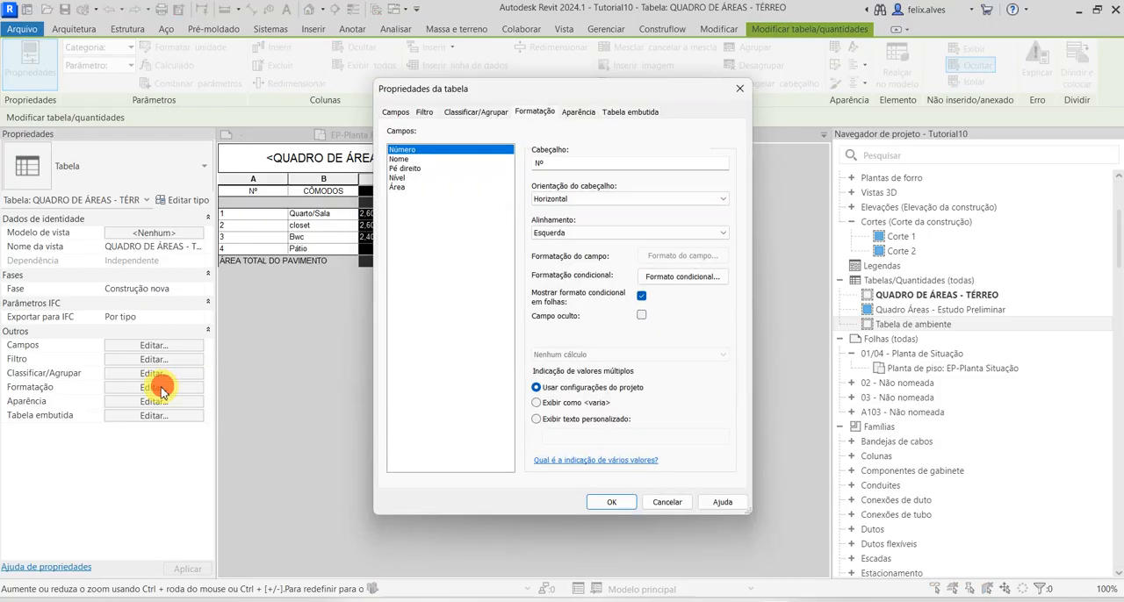
click(664, 502)
click(861, 67)
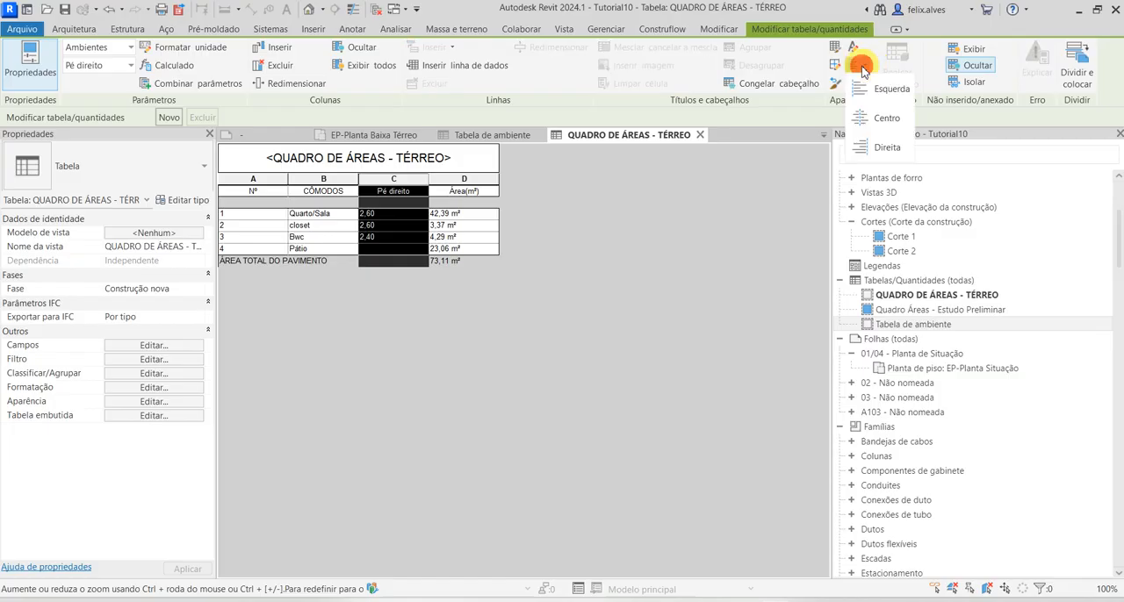
click(886, 119)
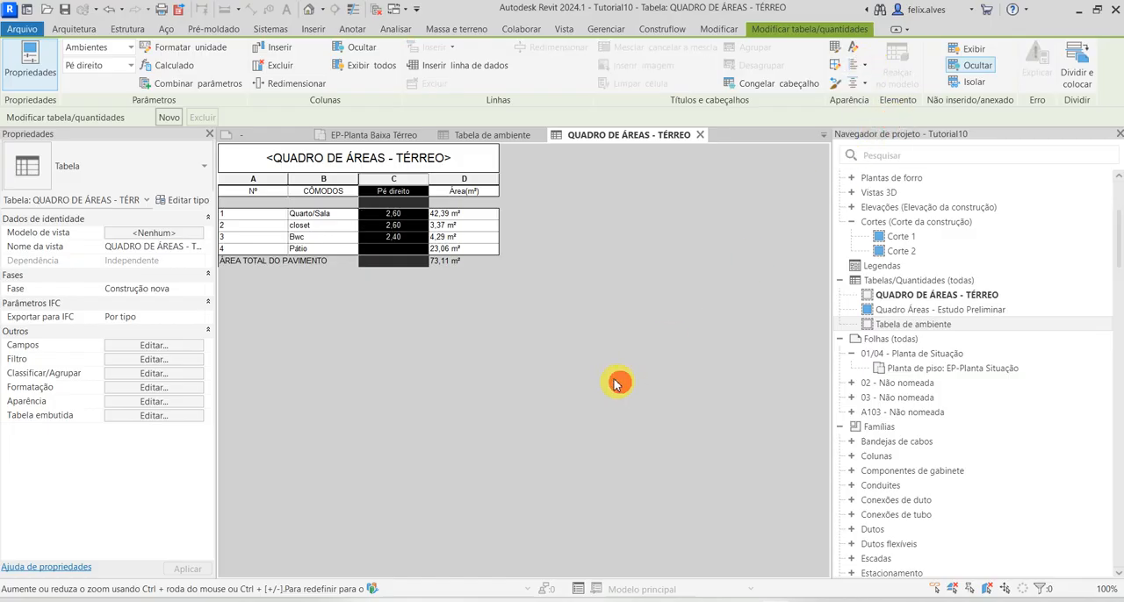
click(466, 252)
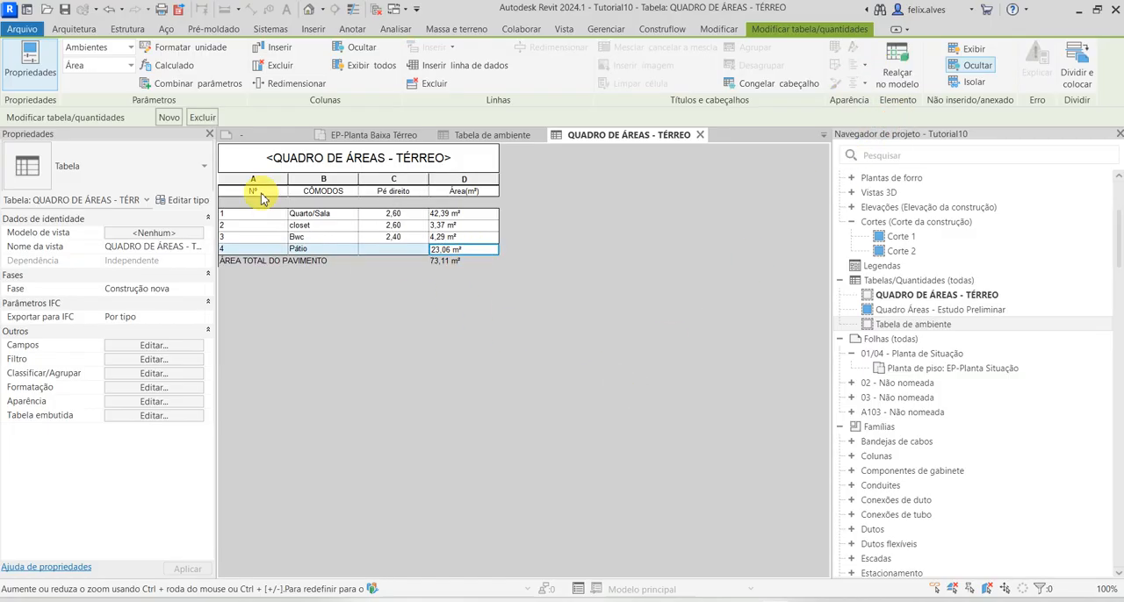
Apply centered horizontal alignment to the heading cells from Nº through Área(m²)
drag(260, 193, 463, 192)
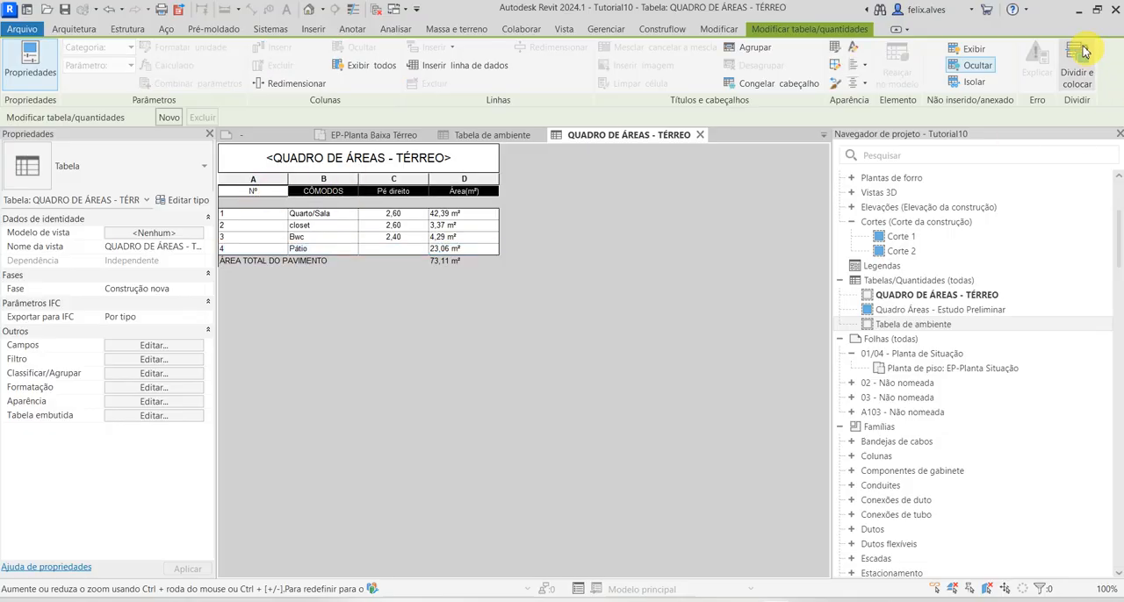
click(858, 65)
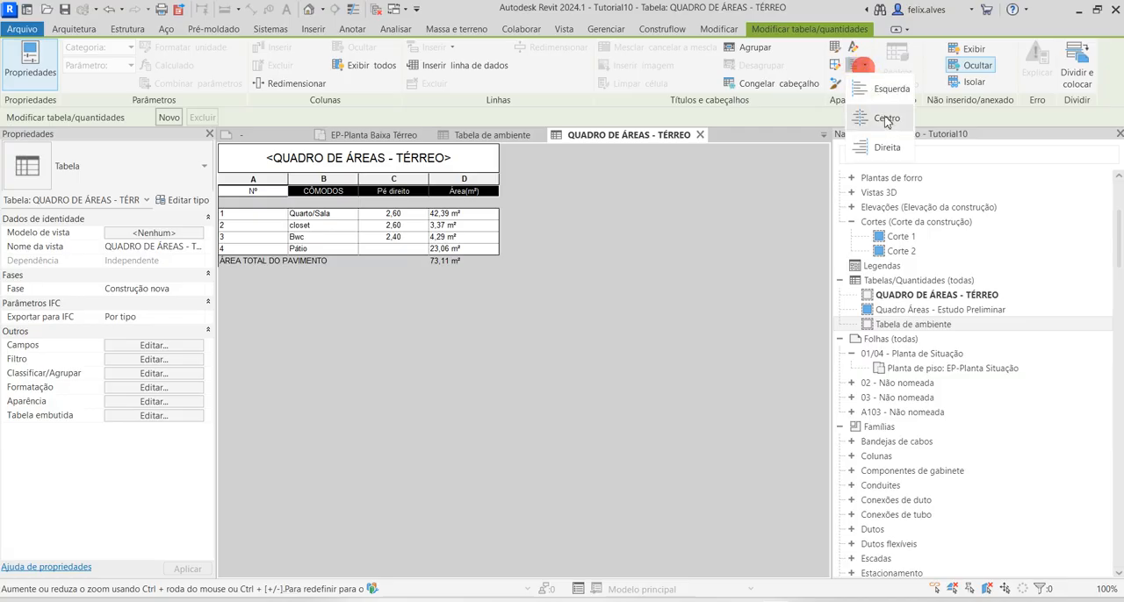
click(887, 121)
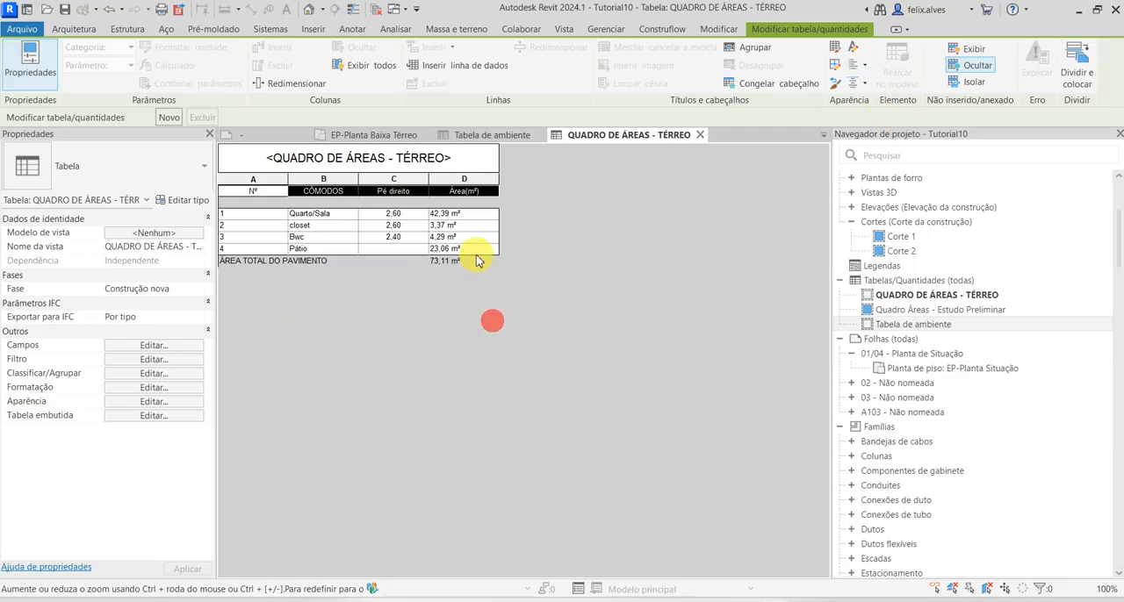
Center the contents of the Nº column horizontally in the ground-floor schedule
drag(474, 250, 233, 215)
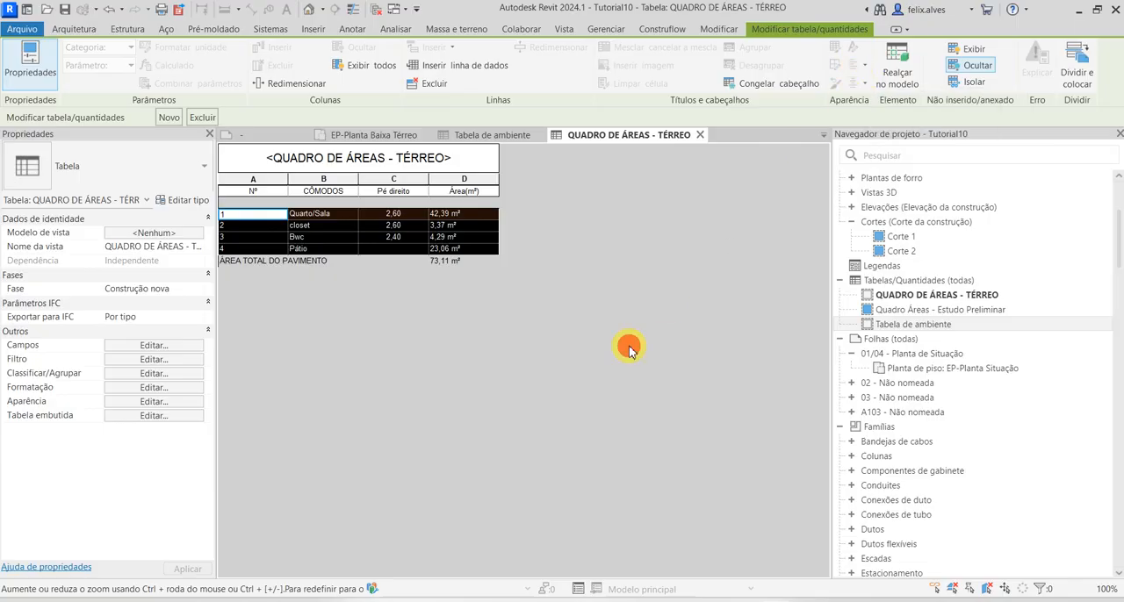
click(254, 179)
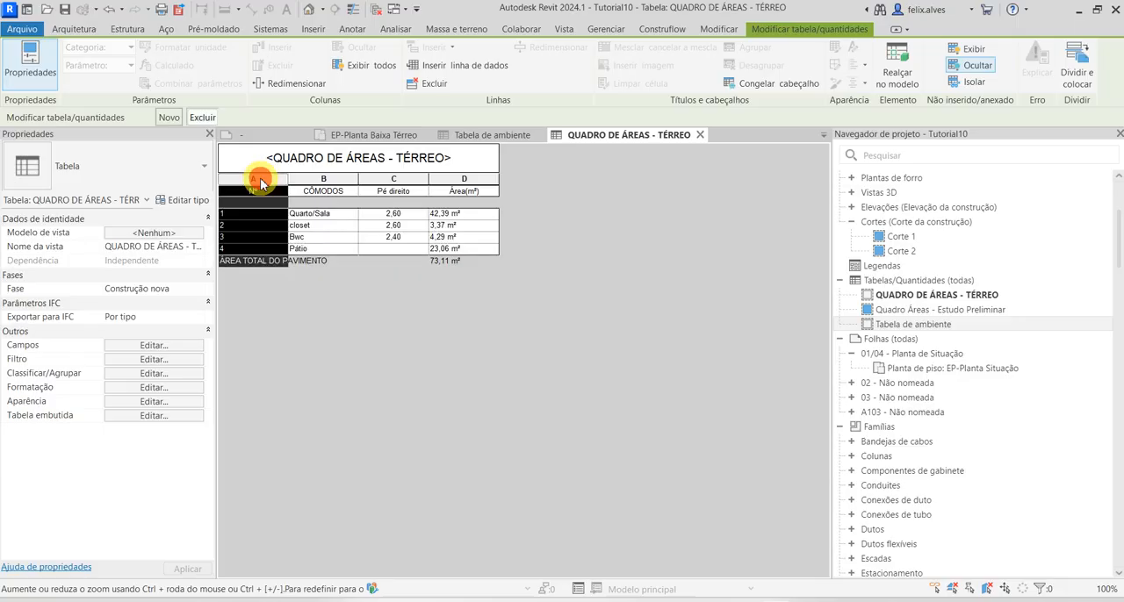
click(864, 74)
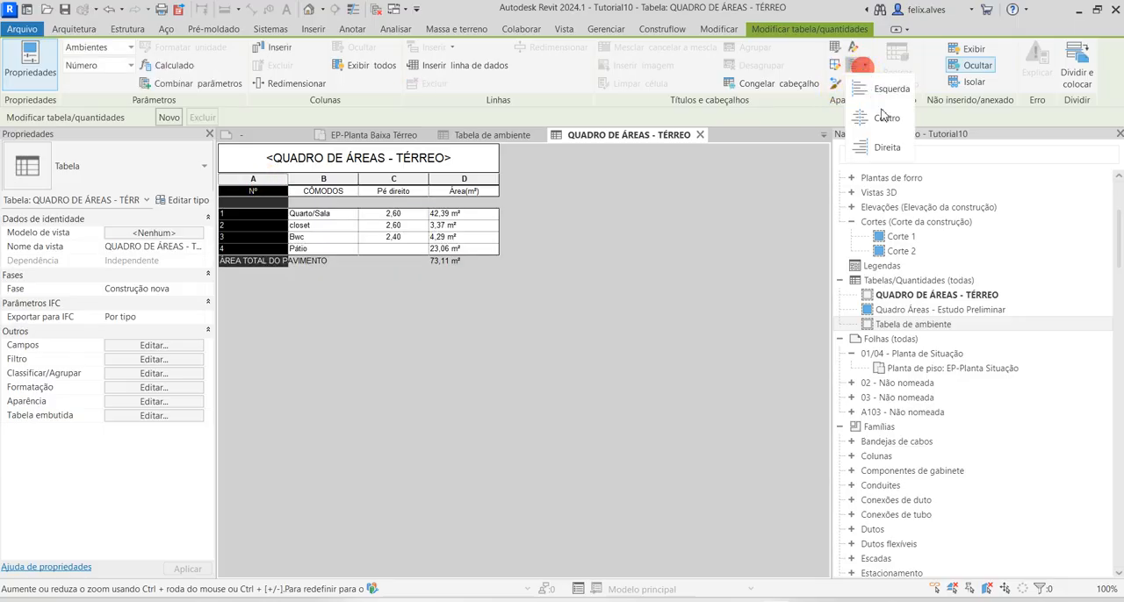
click(873, 114)
Narrow the Nº column of the QUADRO DE ÁREAS - TÉRREO schedule to about half its width
click(334, 181)
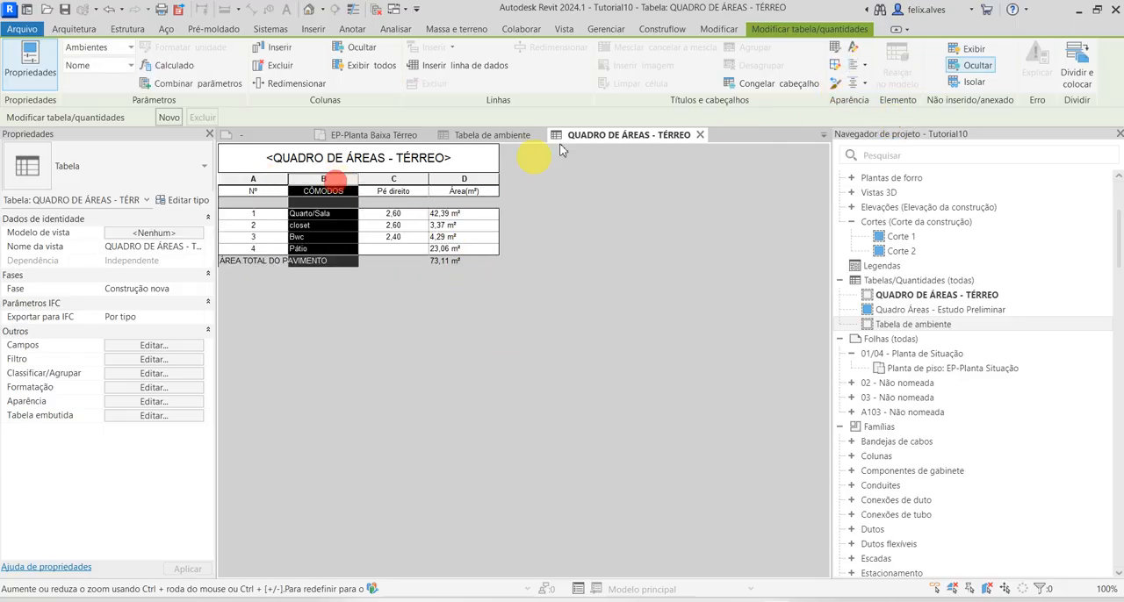
click(304, 320)
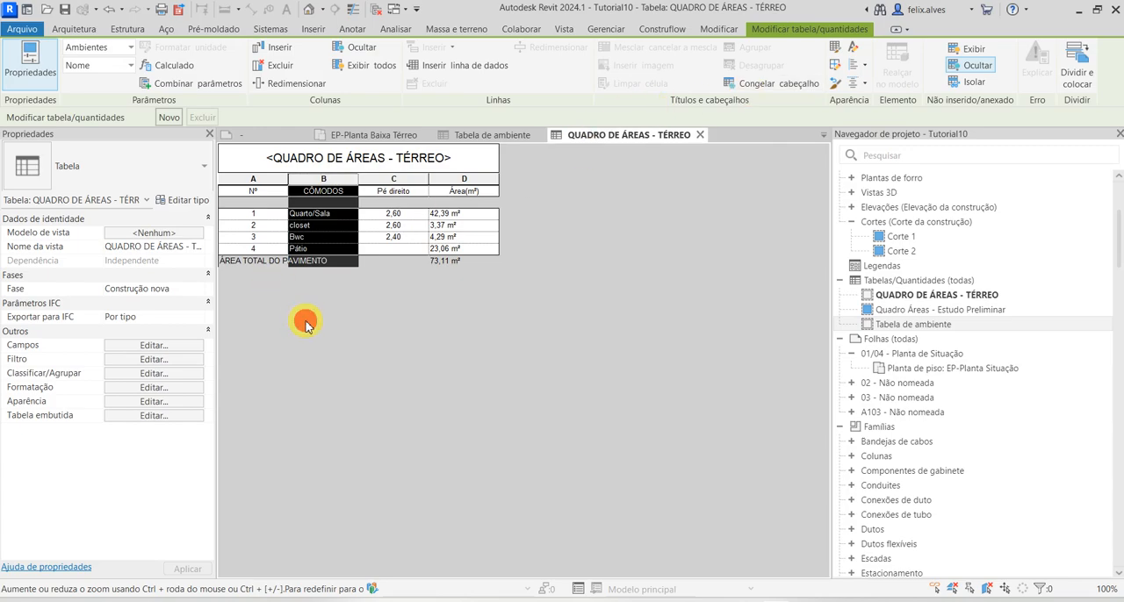
drag(289, 179, 249, 178)
click(572, 340)
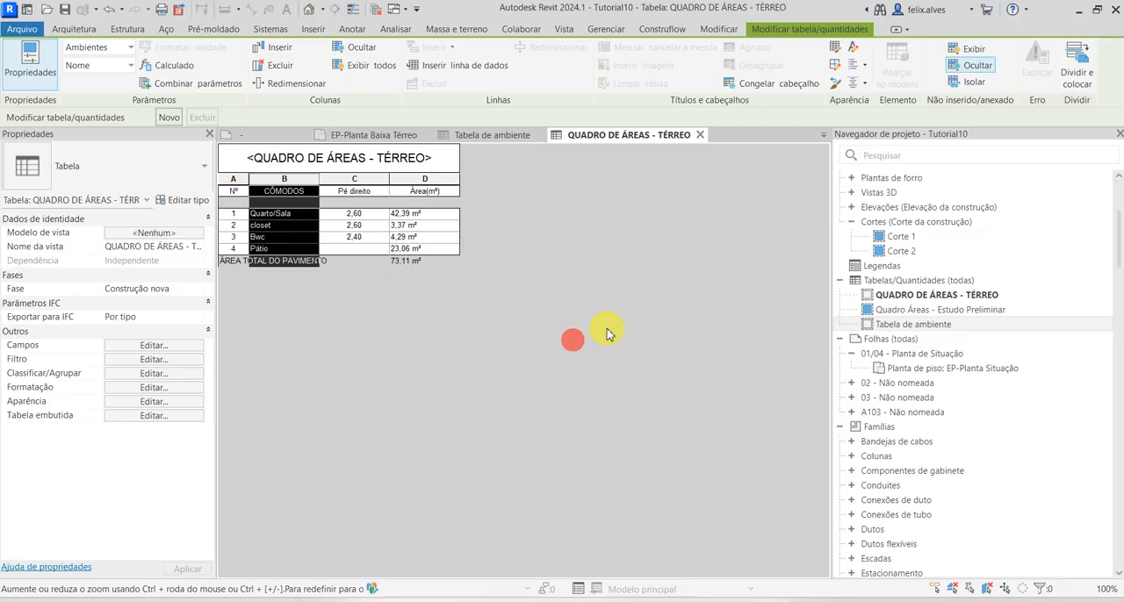
click(605, 330)
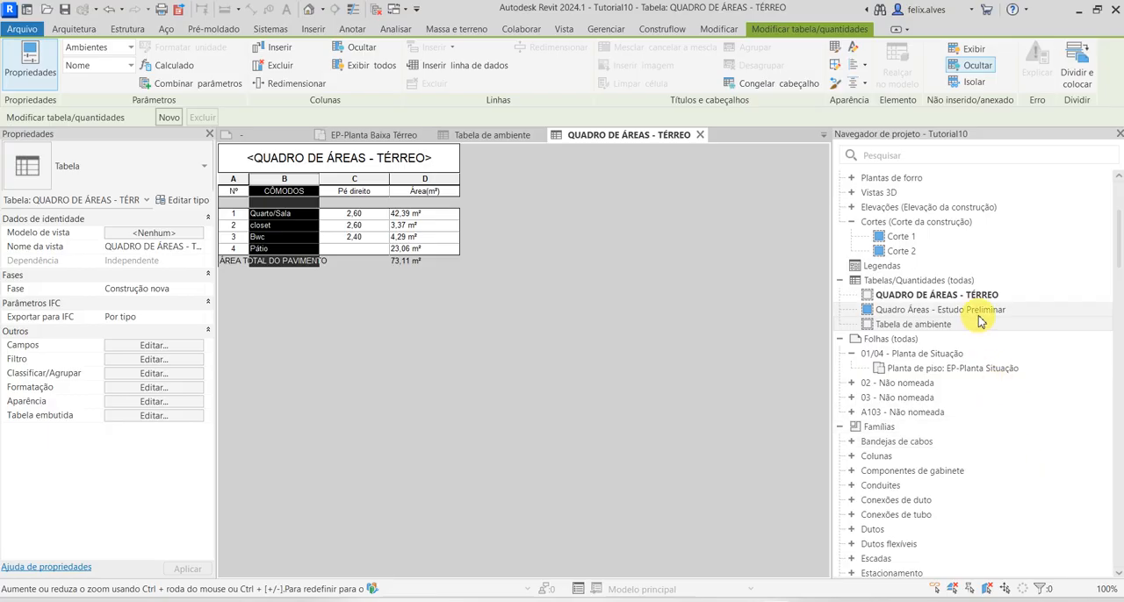
Delete the Tabela de ambiente schedule from the project
click(946, 327)
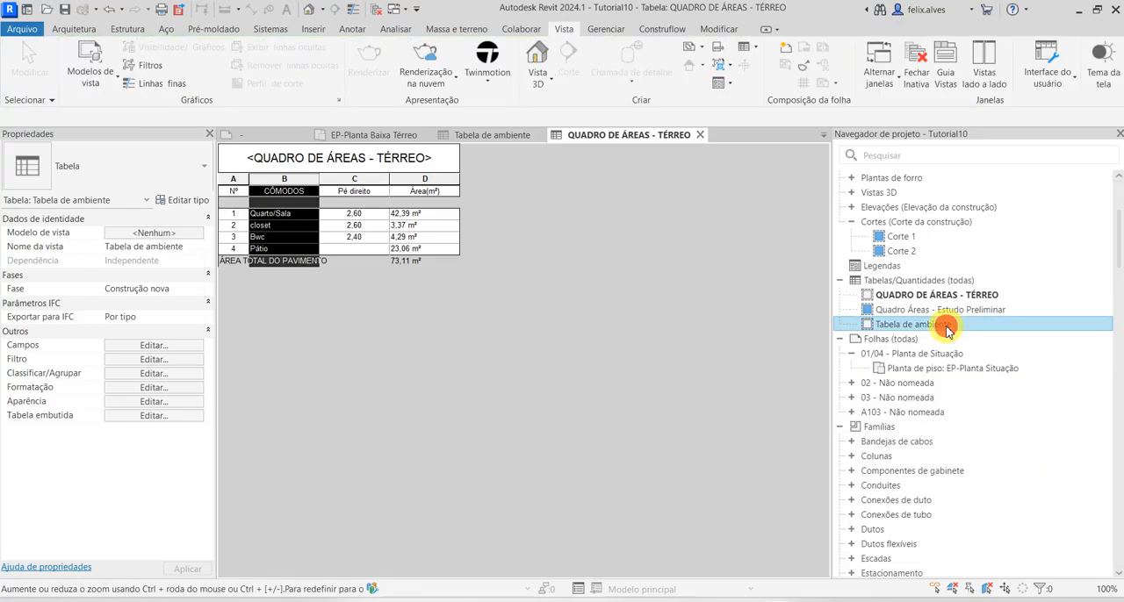
right_click(945, 328)
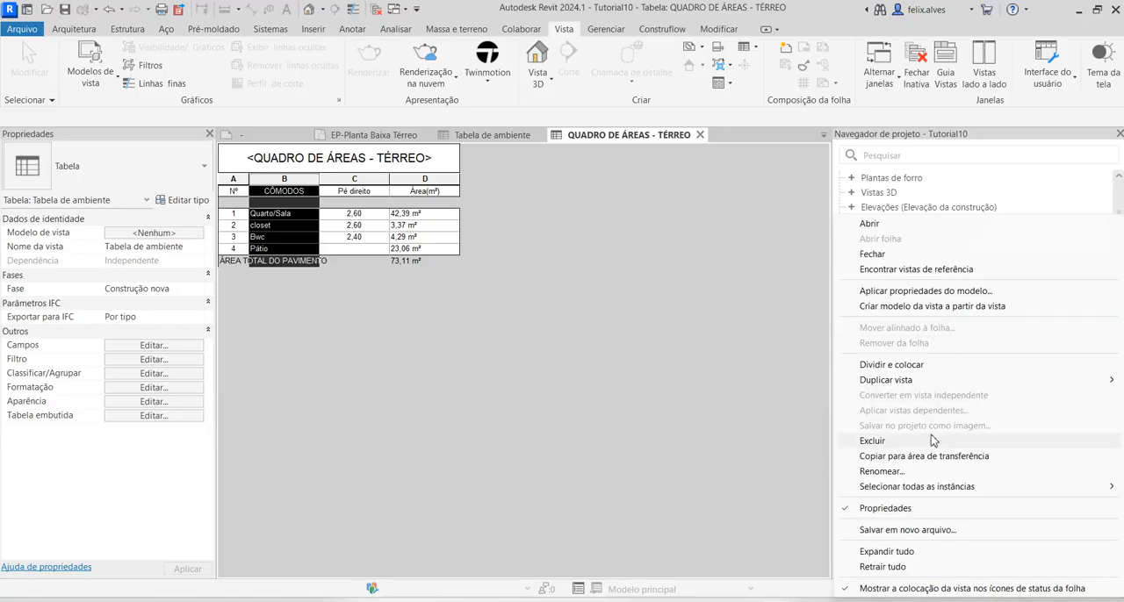
click(932, 441)
Duplicate the QUADRO DE ÁREAS - TÉRREO schedule
click(909, 295)
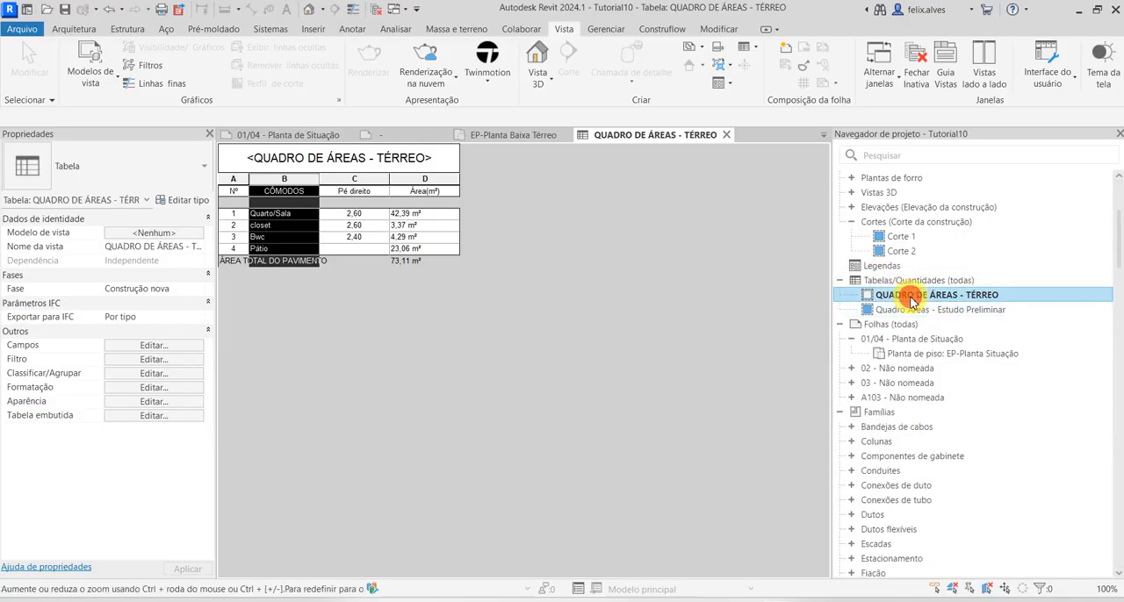
right_click(911, 296)
mouse_move(904, 380)
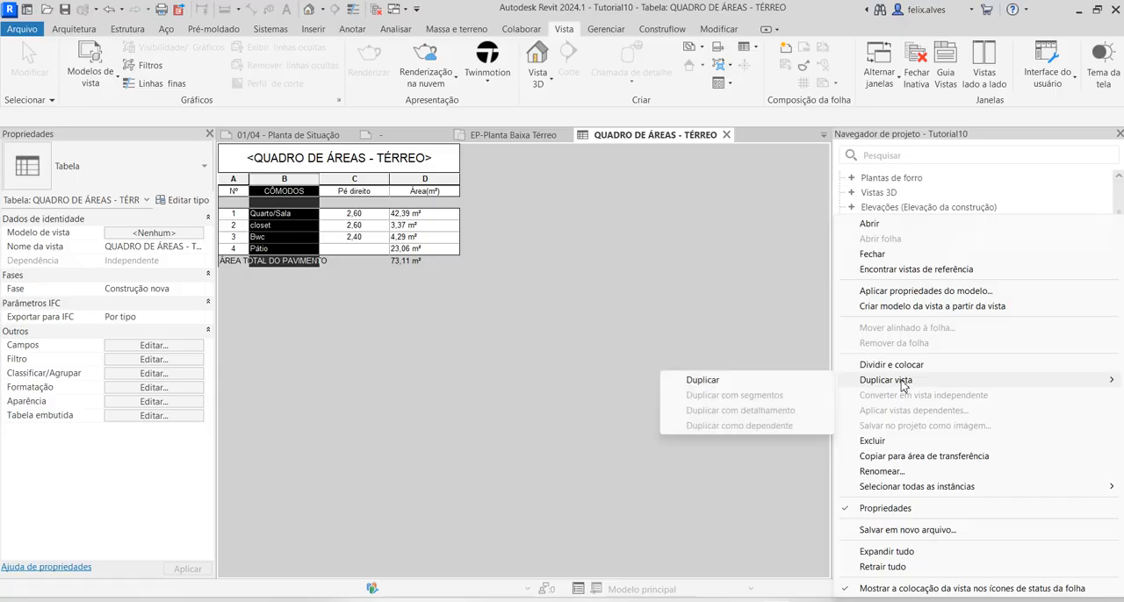
click(786, 385)
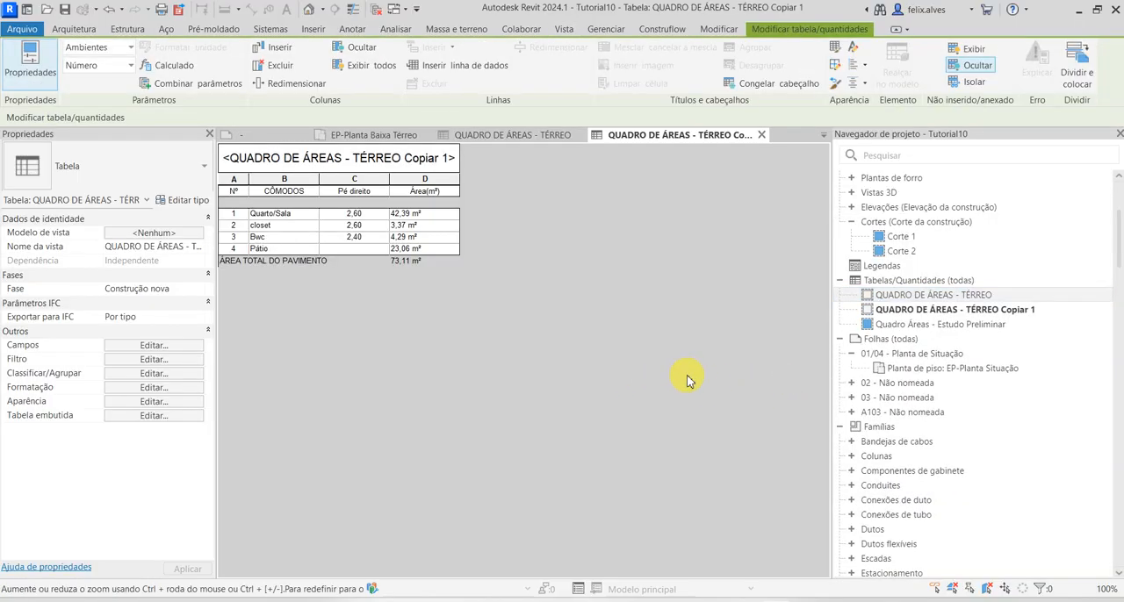
Rename the duplicated schedule through its title as QUADRO DE ÁREAS - 1º PAVIMENTO
right_click(945, 311)
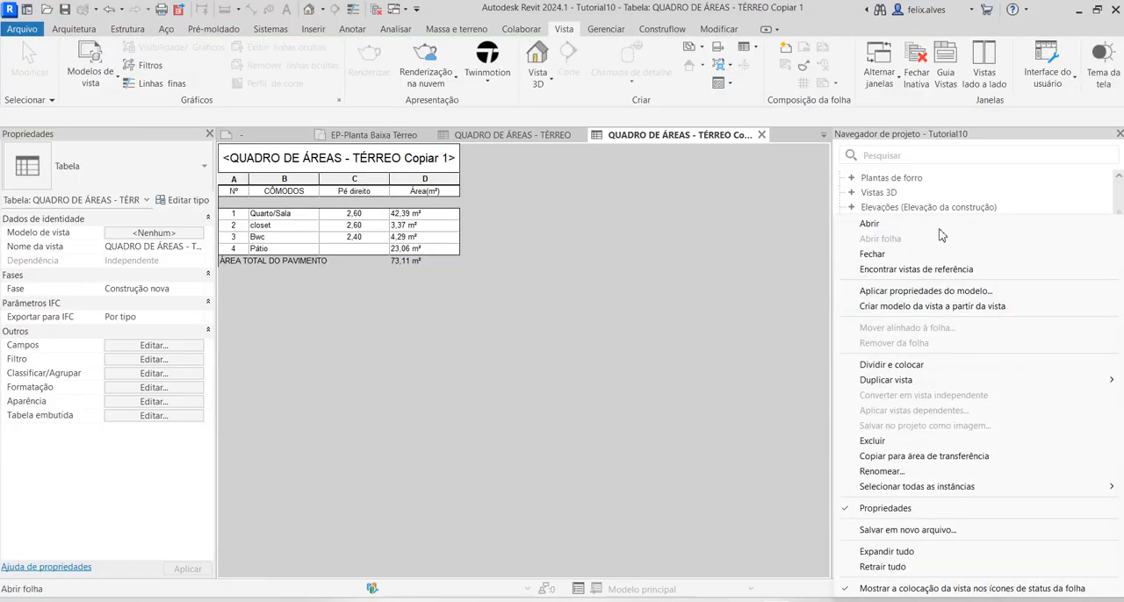
click(611, 419)
click(358, 161)
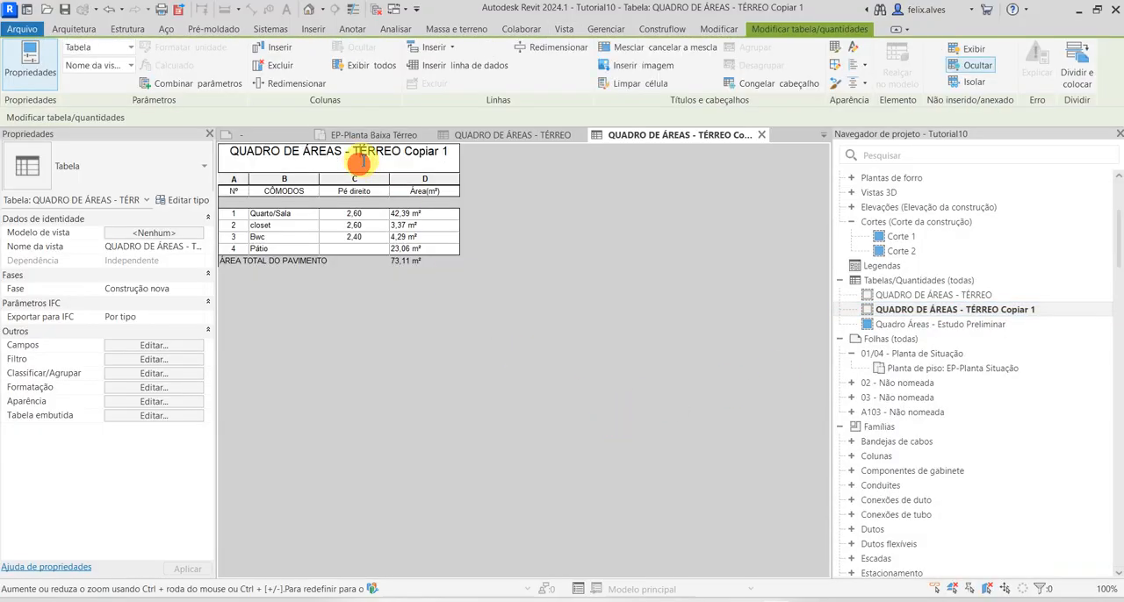
drag(352, 151, 483, 154)
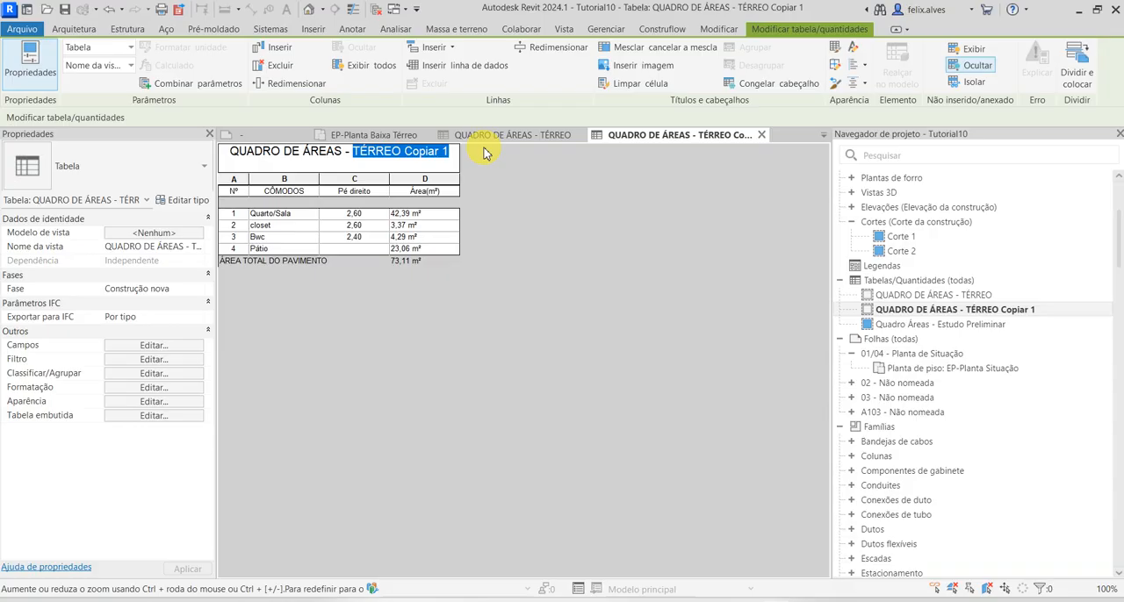
text(1º )
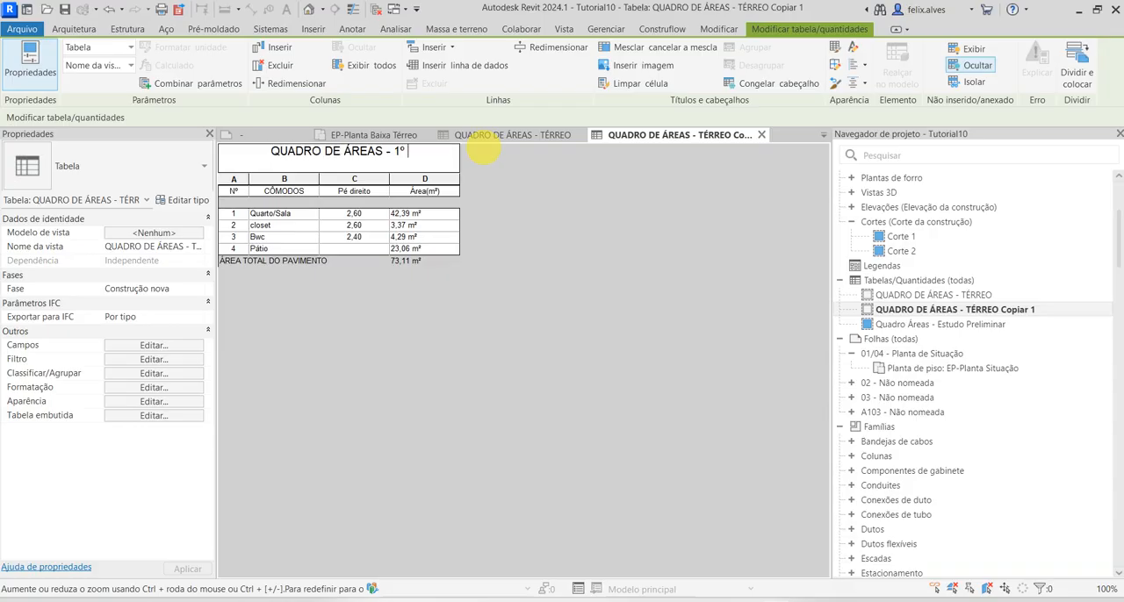
text(pa)
key(BackSpace)
key(BackSpace)
text(P)
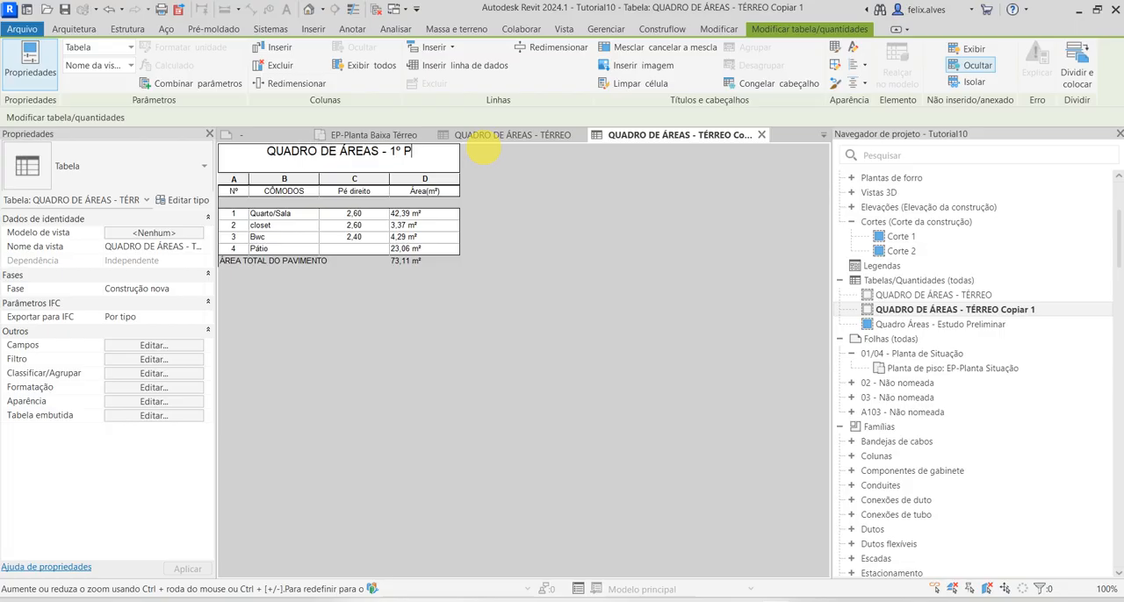
text(AVIMENTO)
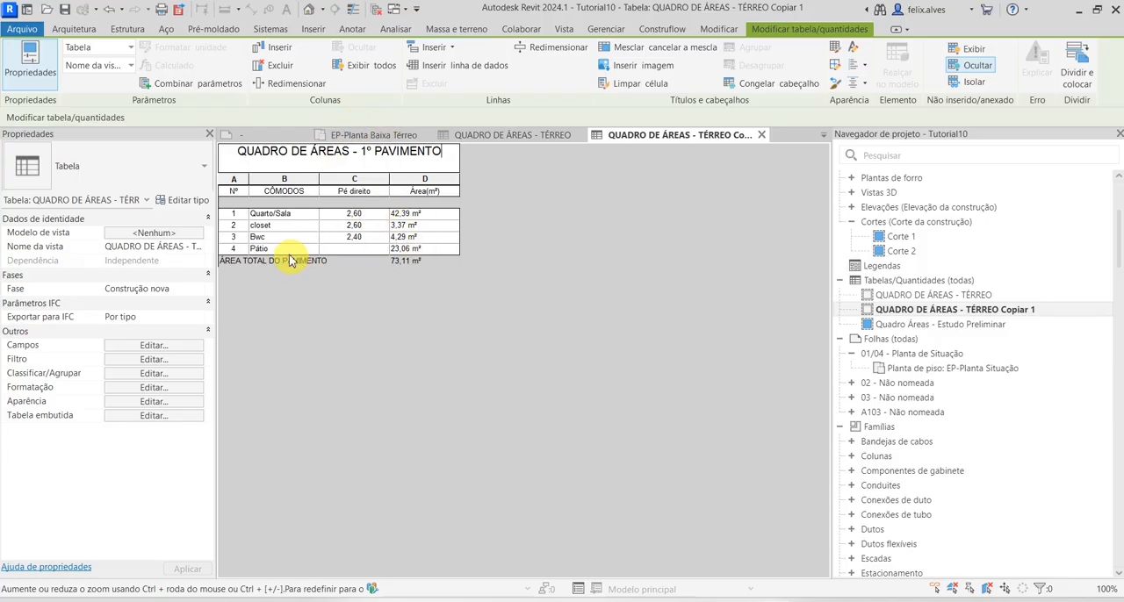
Change the Nível filter of the QUADRO DE ÁREAS - 1º PAVIMENTO schedule to equal N2
click(163, 360)
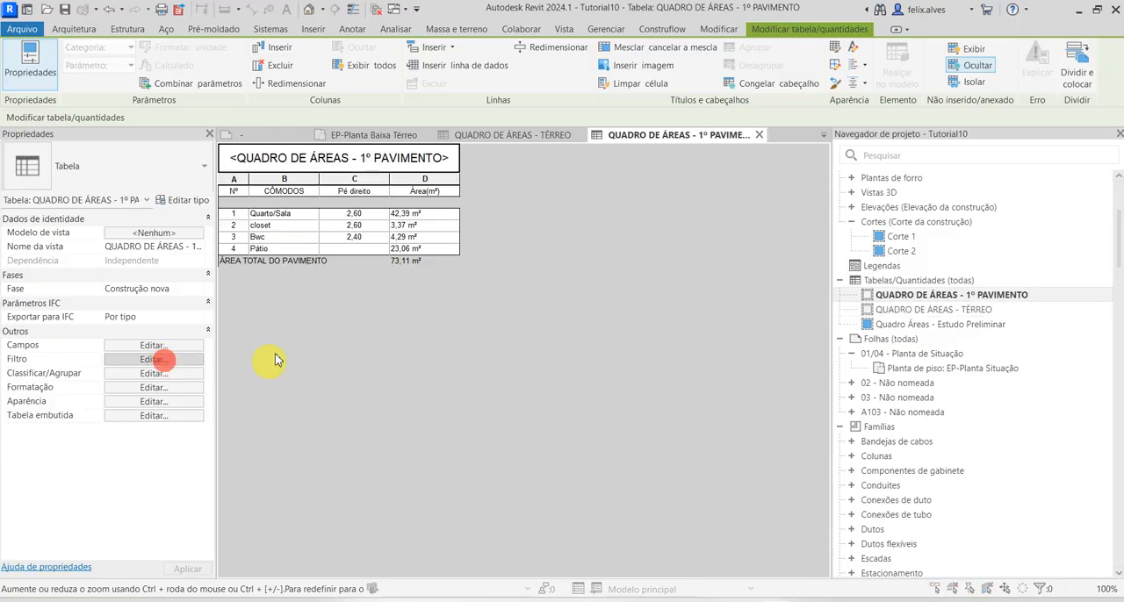
click(720, 134)
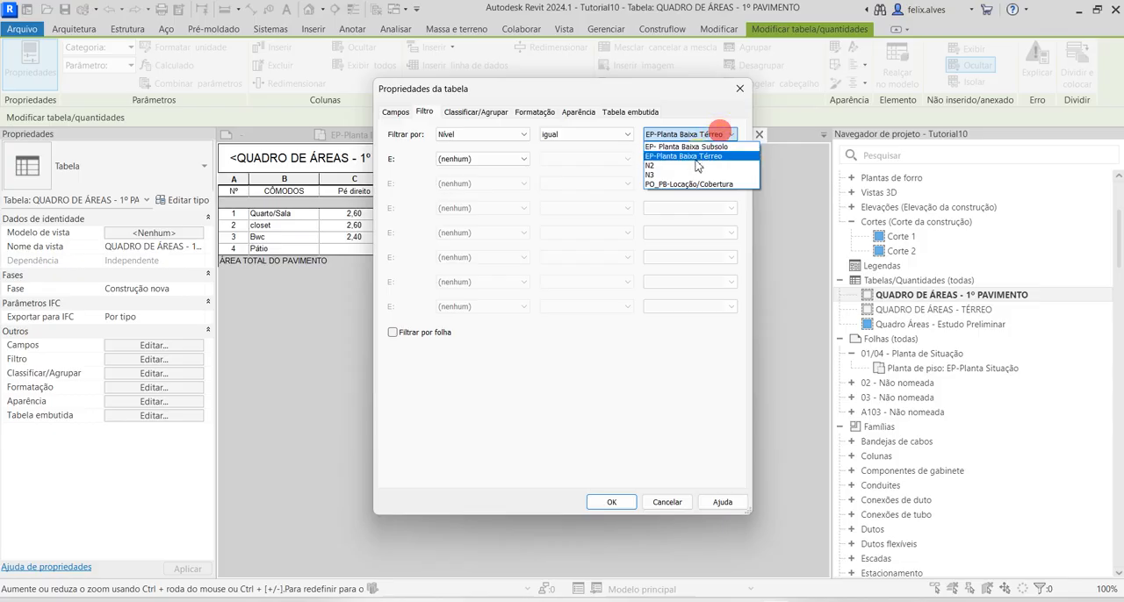
click(689, 164)
click(612, 501)
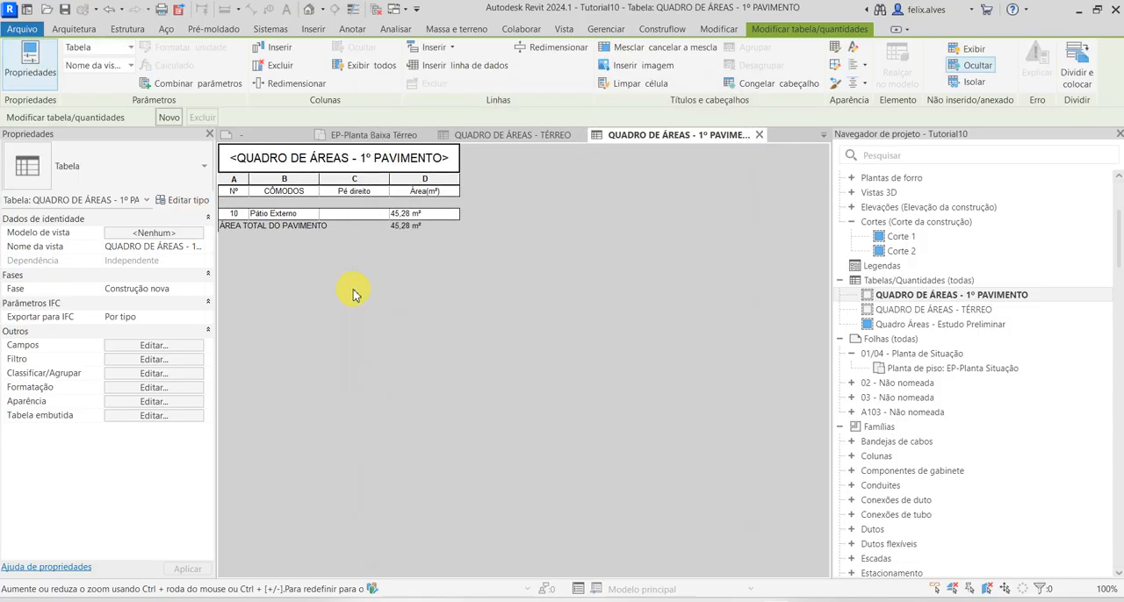
Try to change the number of the Pátio Externo room to 1 in the QUADRO DE ÁREAS - 1º PAVIMENTO schedule
click(241, 214)
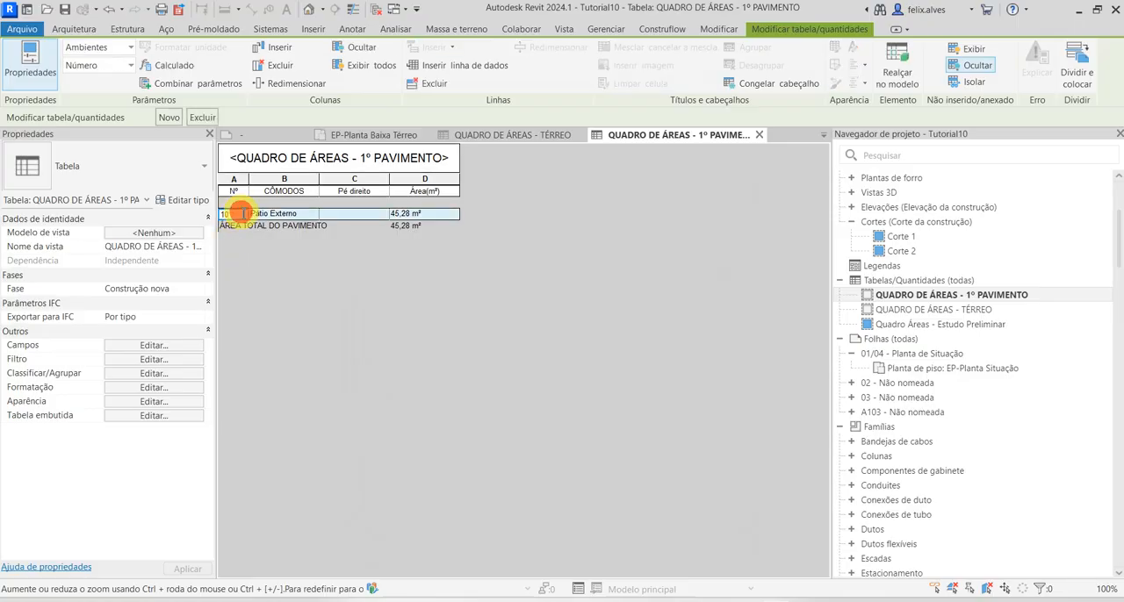
drag(243, 213, 189, 213)
key(BackSpace)
text(1)
key(Return)
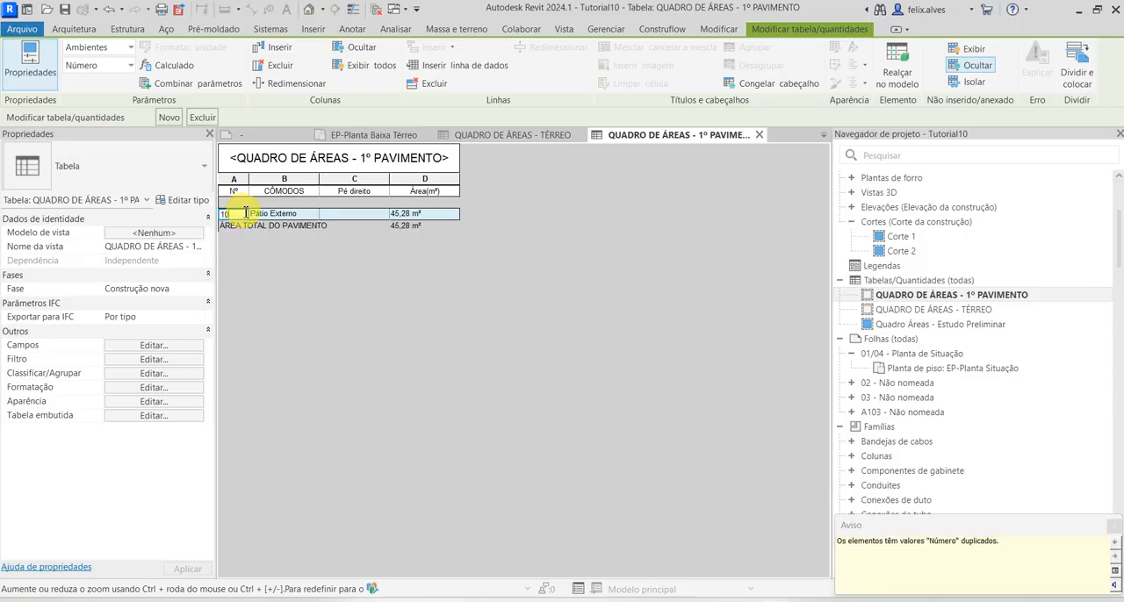
click(441, 304)
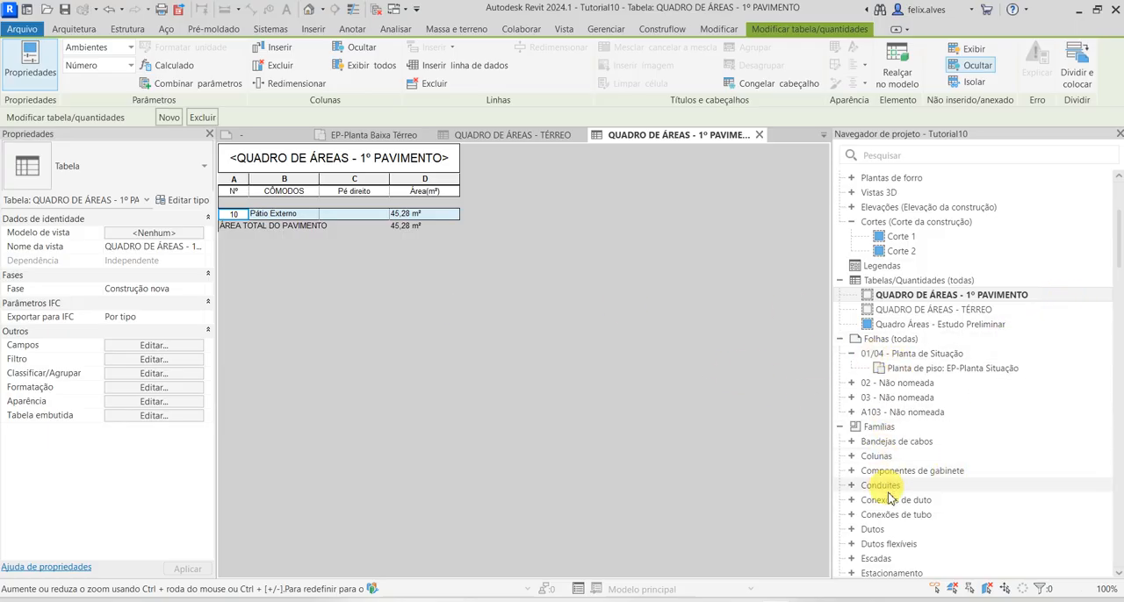
Open sheet 01/04 - Planta de Situação and place the QUADRO DE ÁREAS - 1º PAVIMENTO schedule above the title block
double_click(908, 354)
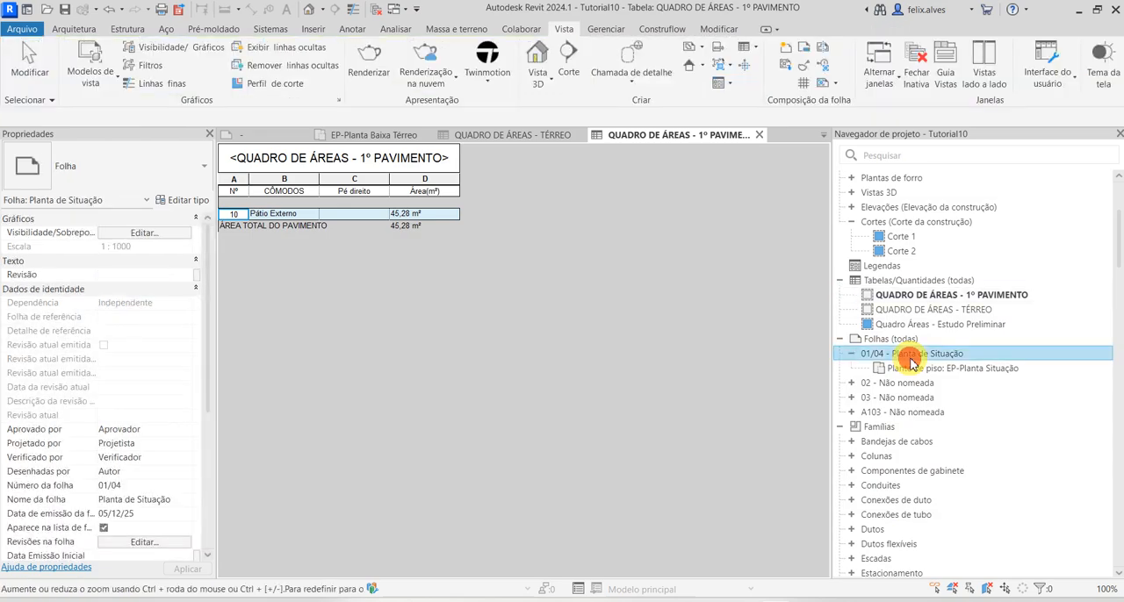
scroll(582, 409, up, 3)
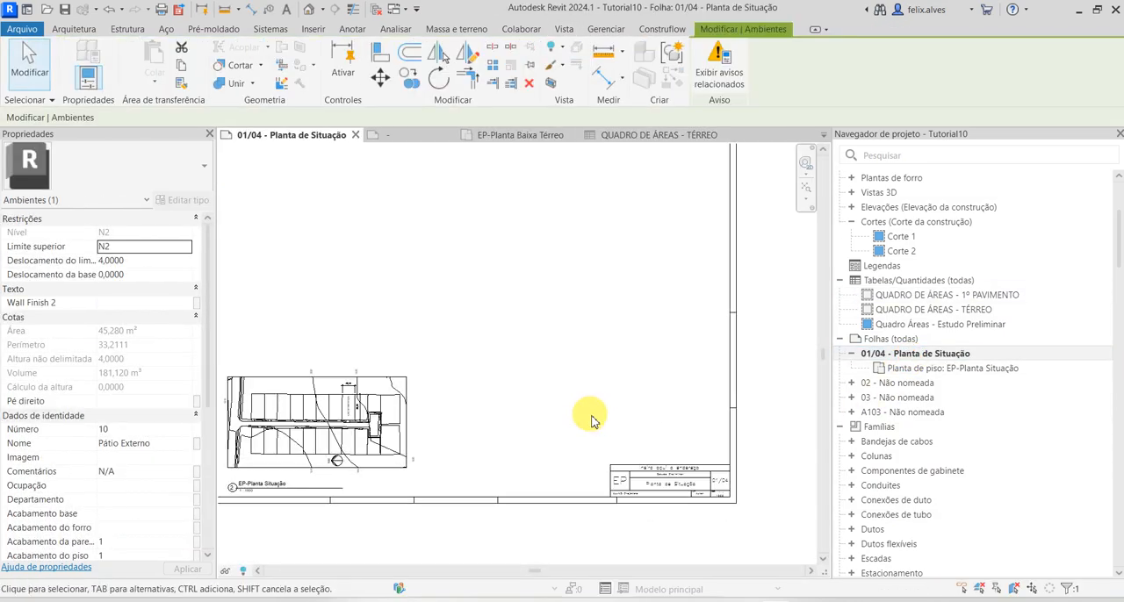
middle_drag(740, 441, 751, 448)
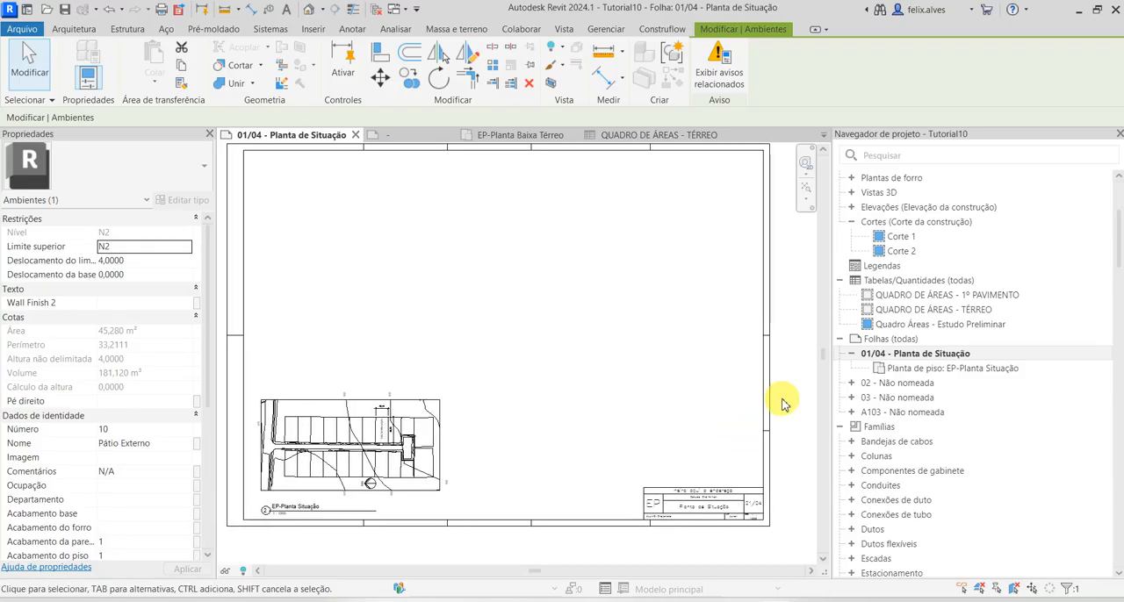
click(927, 300)
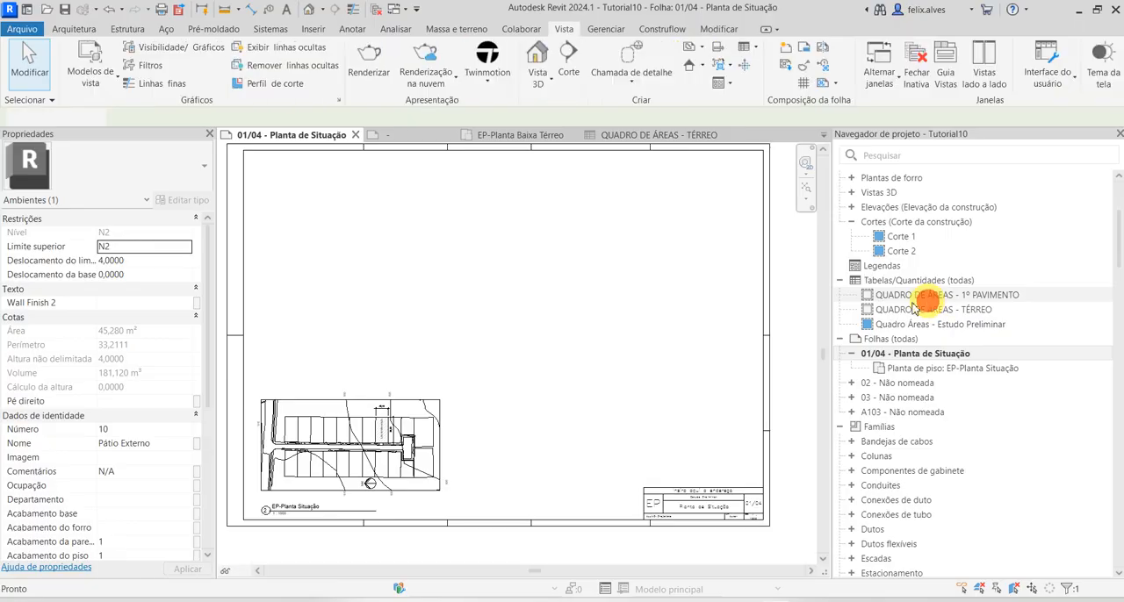
drag(665, 430, 664, 427)
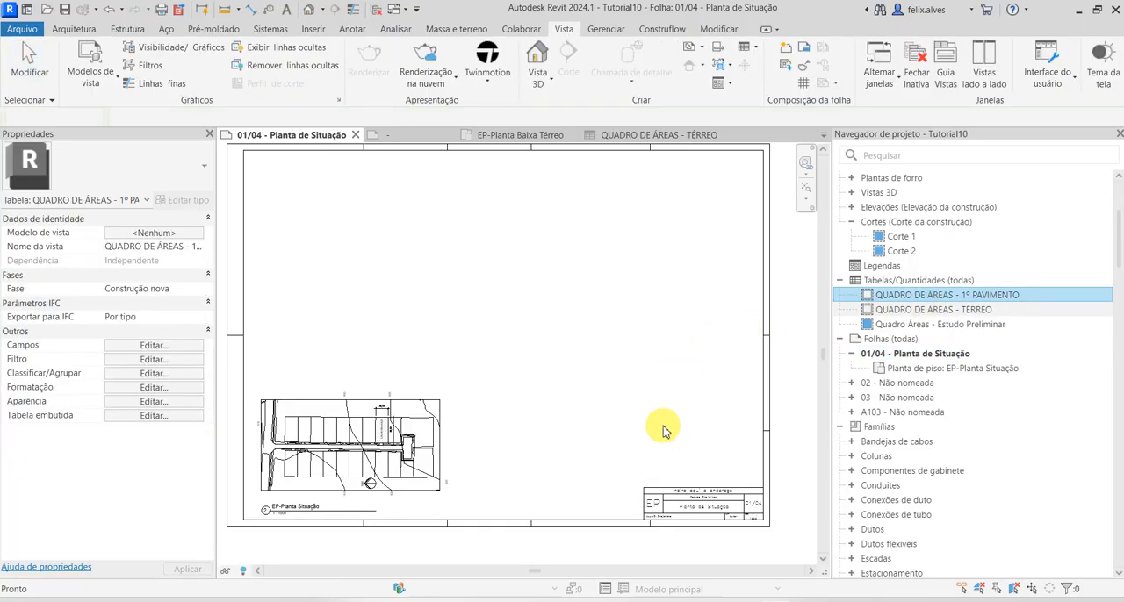
click(676, 353)
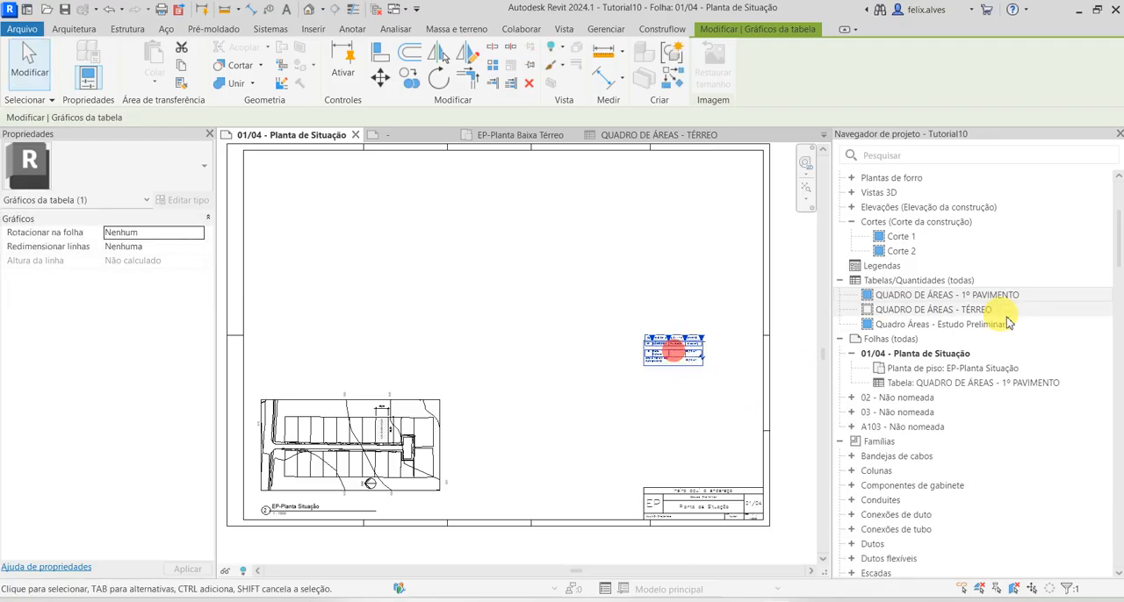
Place the QUADRO DE ÁREAS - TÉRREO schedule on the sheet above the 1º PAVIMENTO schedule, near the upper right corner of the frame
click(983, 311)
drag(983, 317, 671, 388)
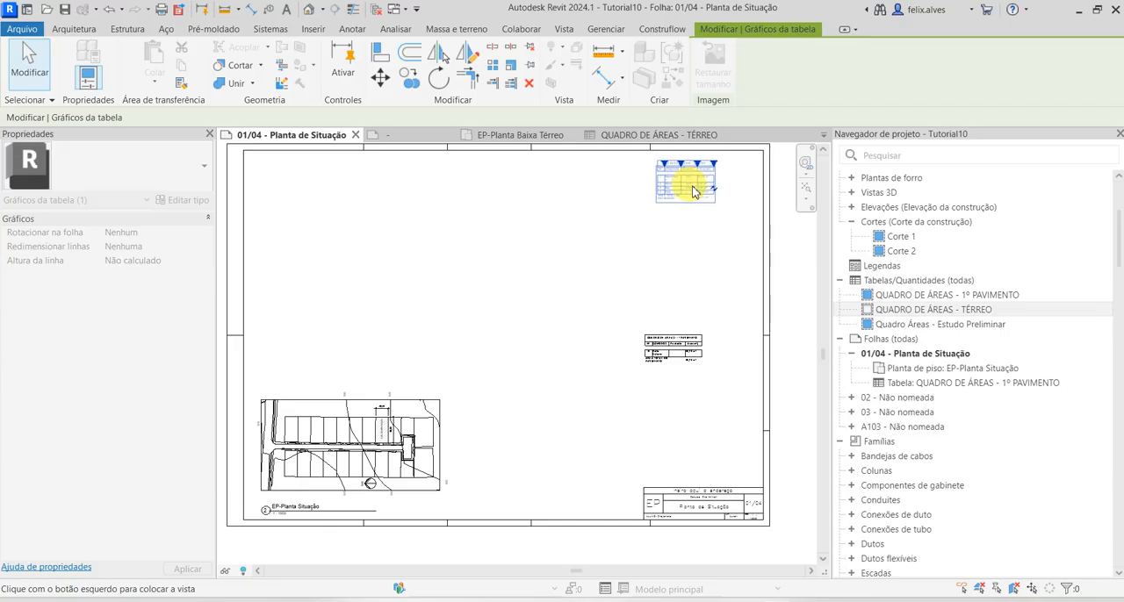
click(707, 236)
scroll(664, 286, up, 1)
middle_drag(649, 230, 612, 391)
scroll(582, 376, up, 2)
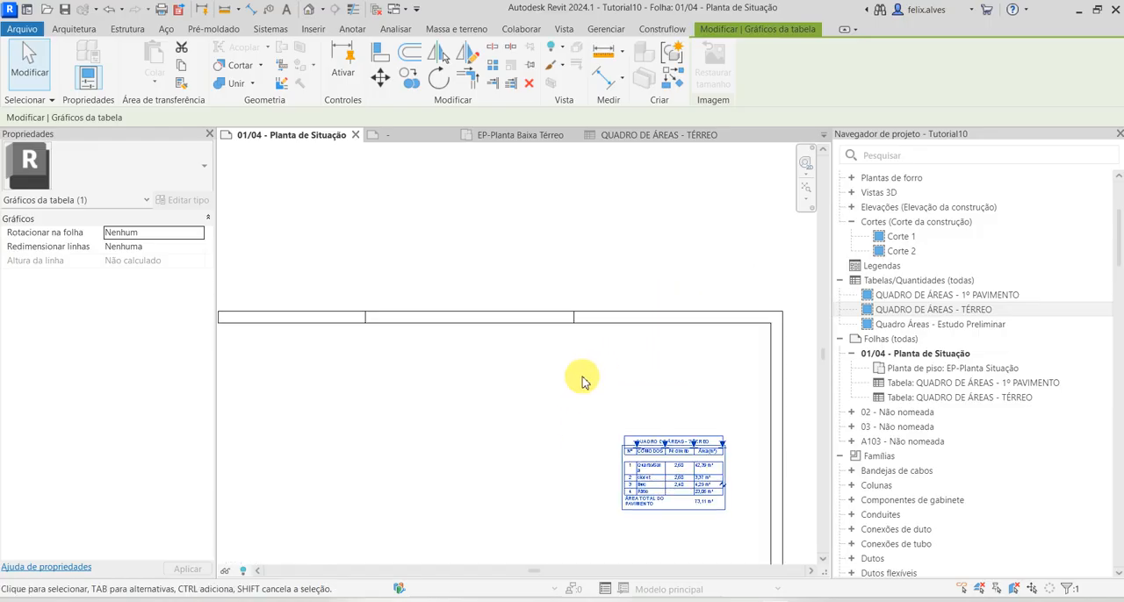
Align the left edge of the QUADRO DE ÁREAS - 1º PAVIMENTO schedule with the left edge of the sheet's title block
key(a)
key(l)
scroll(571, 255, up, 2)
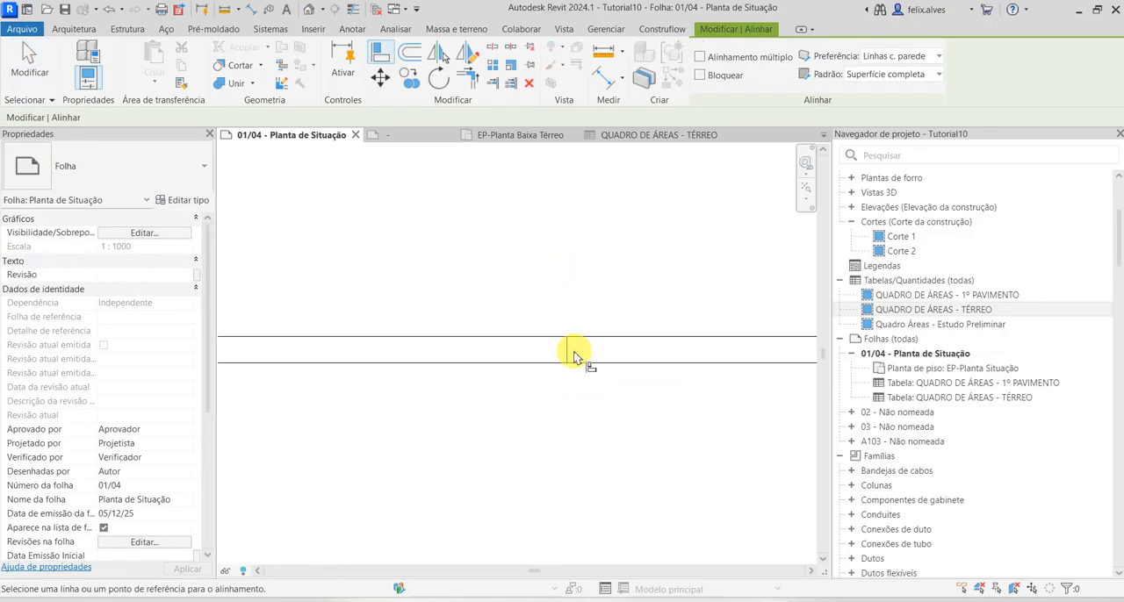
scroll(567, 359, down, 3)
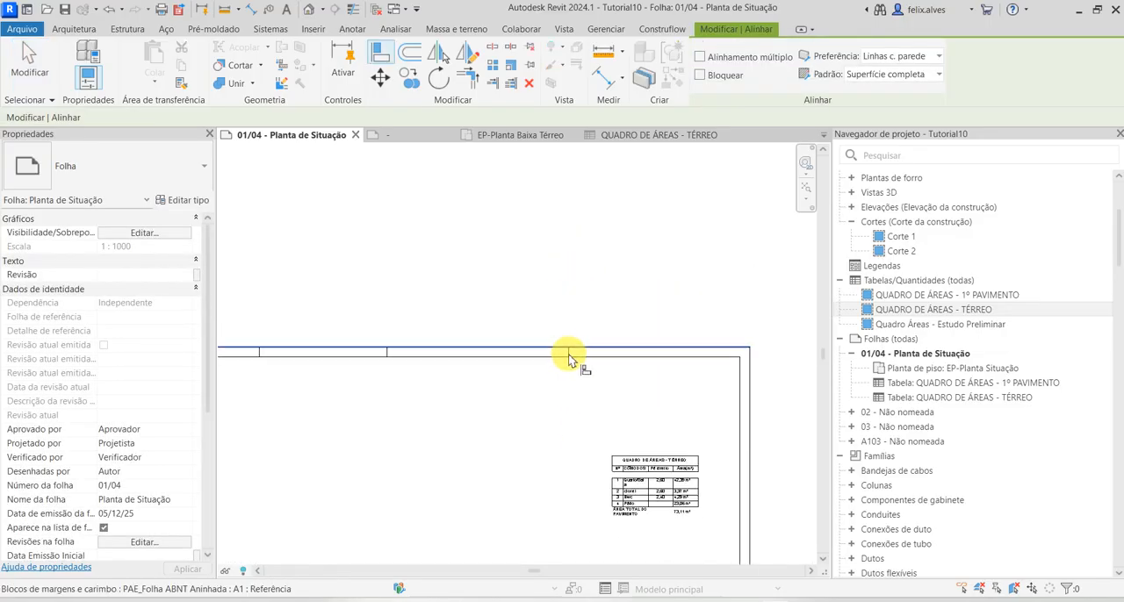
scroll(575, 404, down, 3)
scroll(547, 476, up, 3)
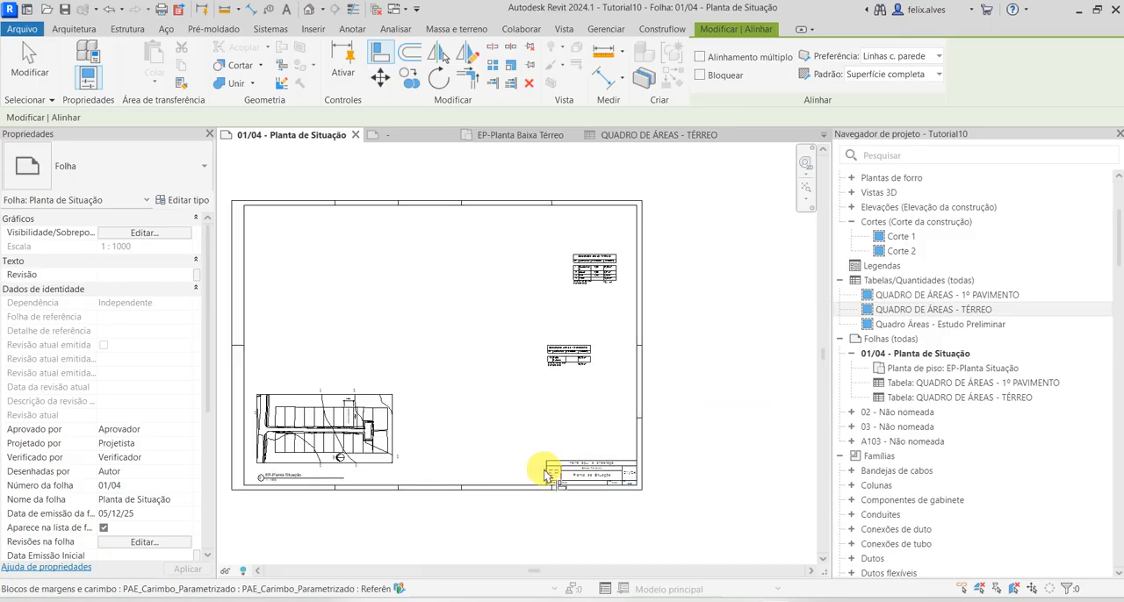
scroll(549, 478, up, 2)
click(547, 475)
scroll(535, 220, up, 3)
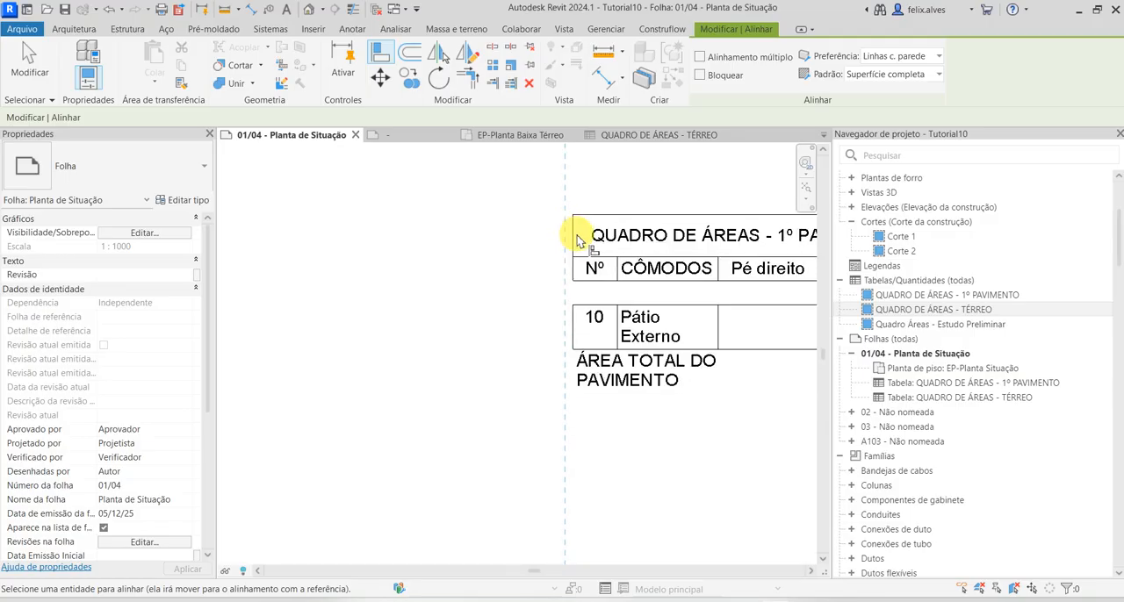
click(572, 317)
scroll(575, 298, down, 4)
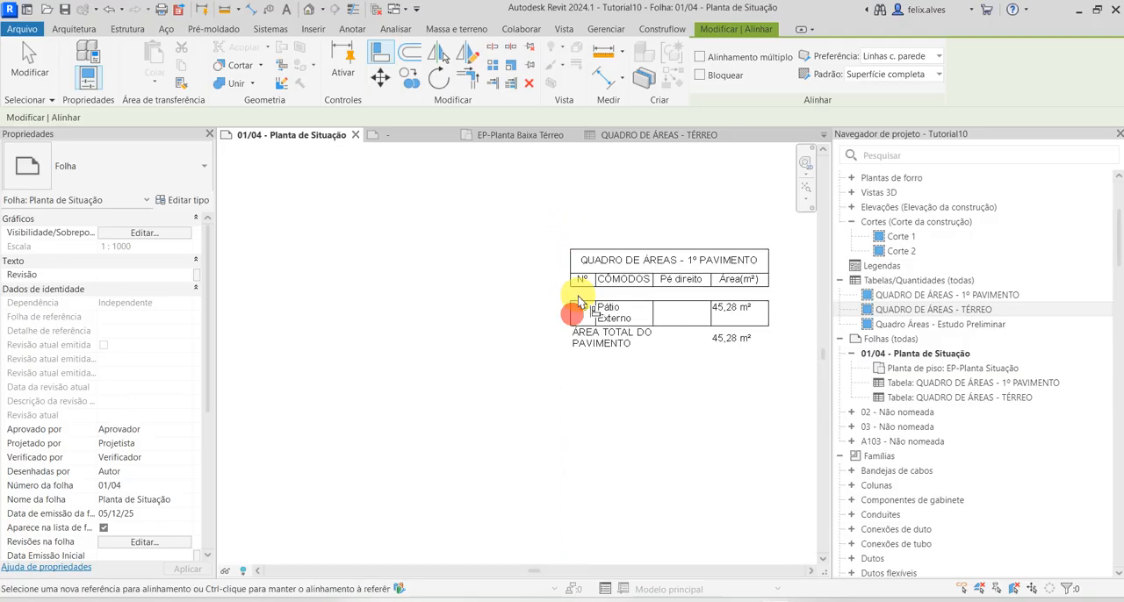
Align the left edge of the QUADRO DE ÁREAS - TÉRREO schedule with the left edge of the 1º PAVIMENTO schedule
scroll(576, 269, up, 2)
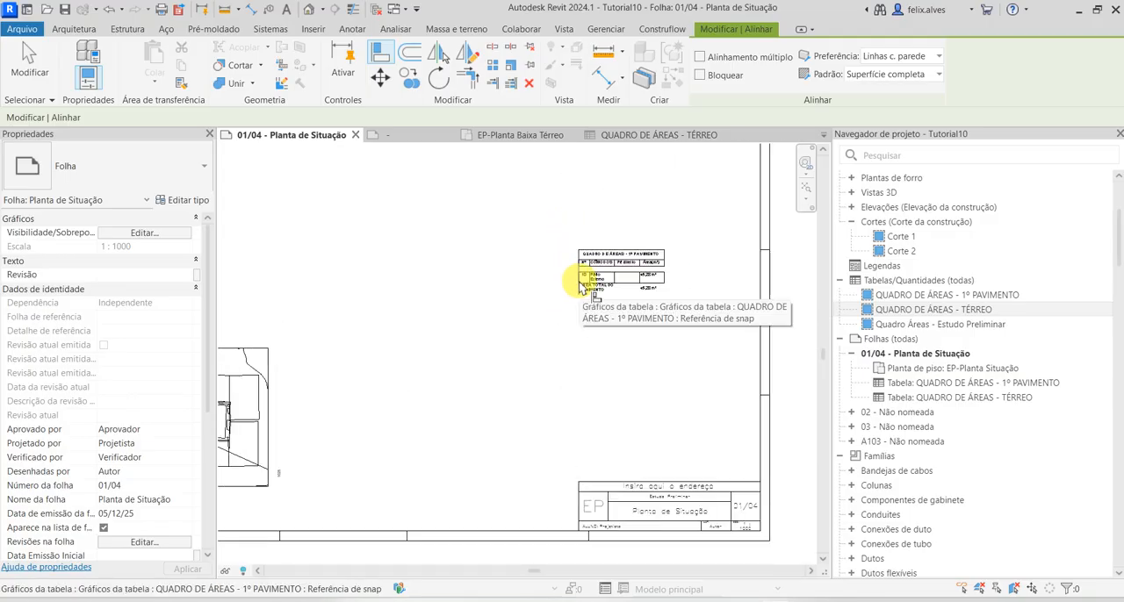
click(580, 280)
scroll(609, 363, down, 2)
scroll(620, 307, up, 3)
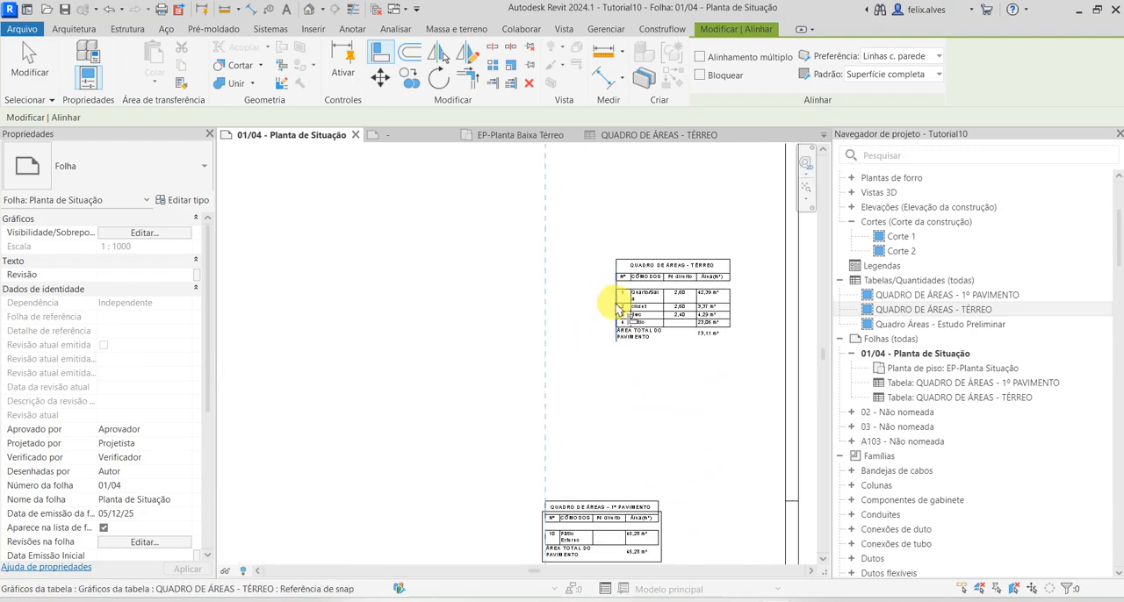
click(620, 308)
key(Escape)
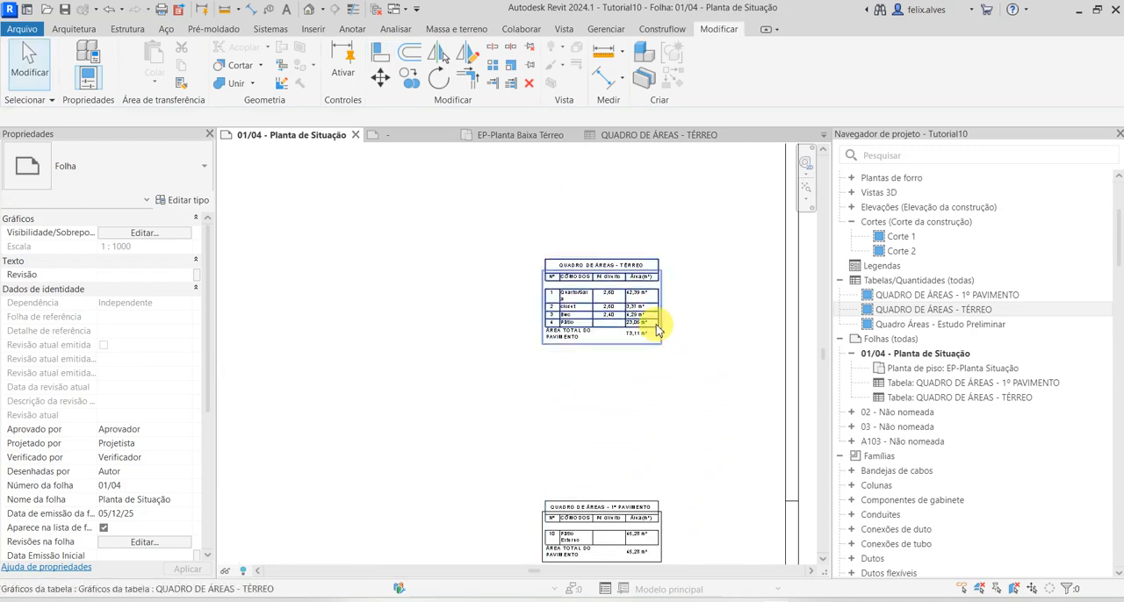
Widen the Área(m²) column of the placed TÉRREO schedule until the table nearly reaches the sheet frame
click(654, 322)
drag(657, 267, 772, 275)
middle_drag(723, 343, 669, 208)
scroll(644, 336, up, 2)
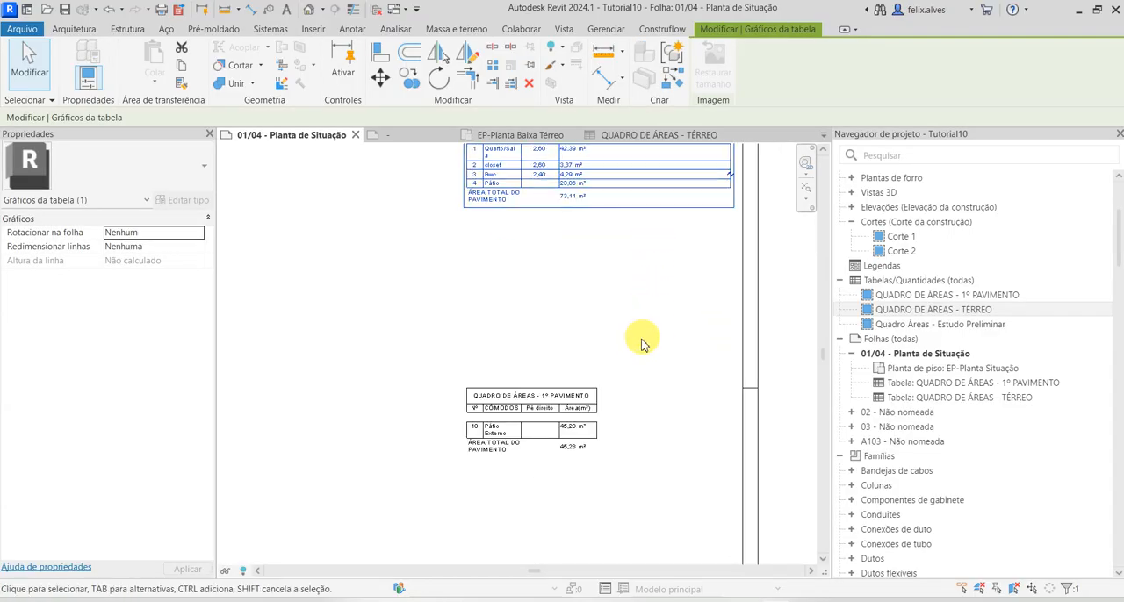
Widen the Área(m²) column of the placed 1º PAVIMENTO schedule until the table nearly reaches the sheet frame
click(588, 410)
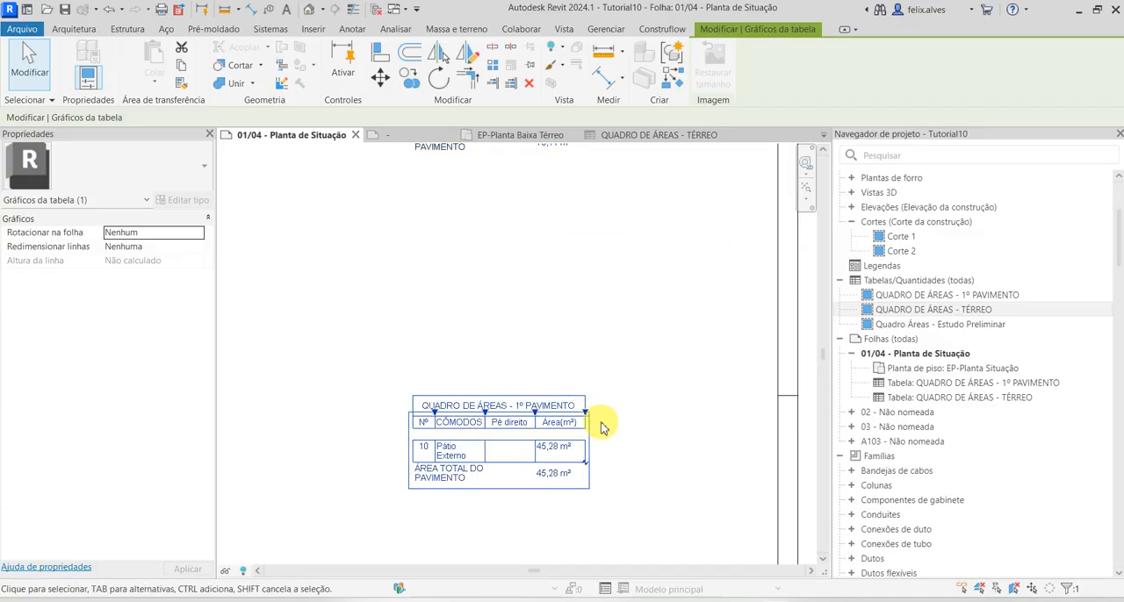
drag(585, 412, 772, 412)
click(695, 332)
scroll(671, 328, down, 1)
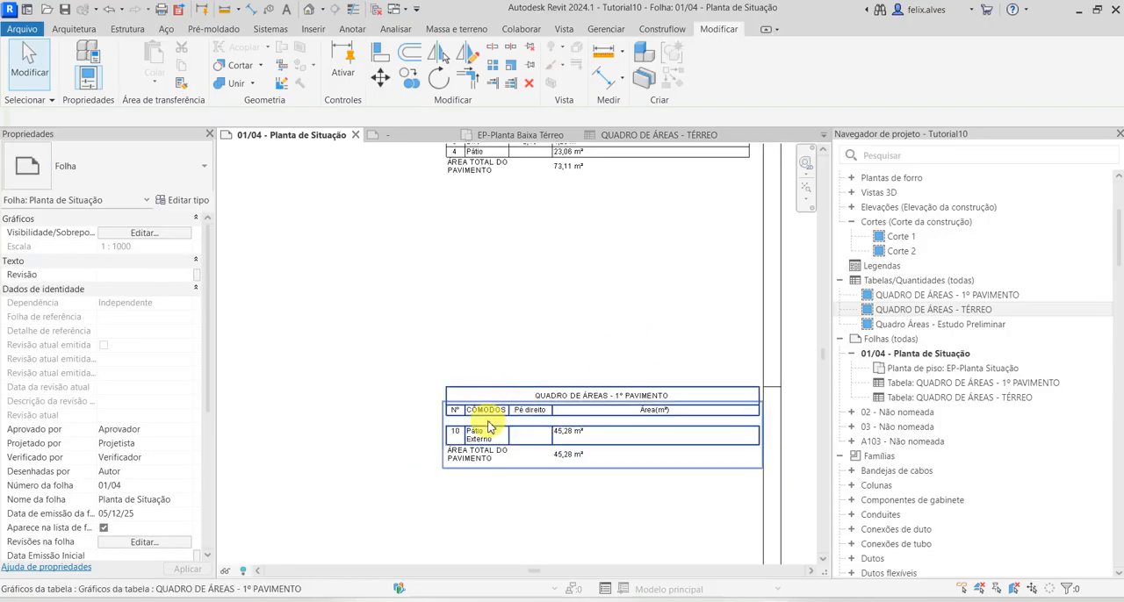
Widen the CÔMODOS column of the 1º PAVIMENTO schedule and narrow its Área(m²) column so the table fits inside the frame
click(505, 437)
drag(509, 395, 548, 403)
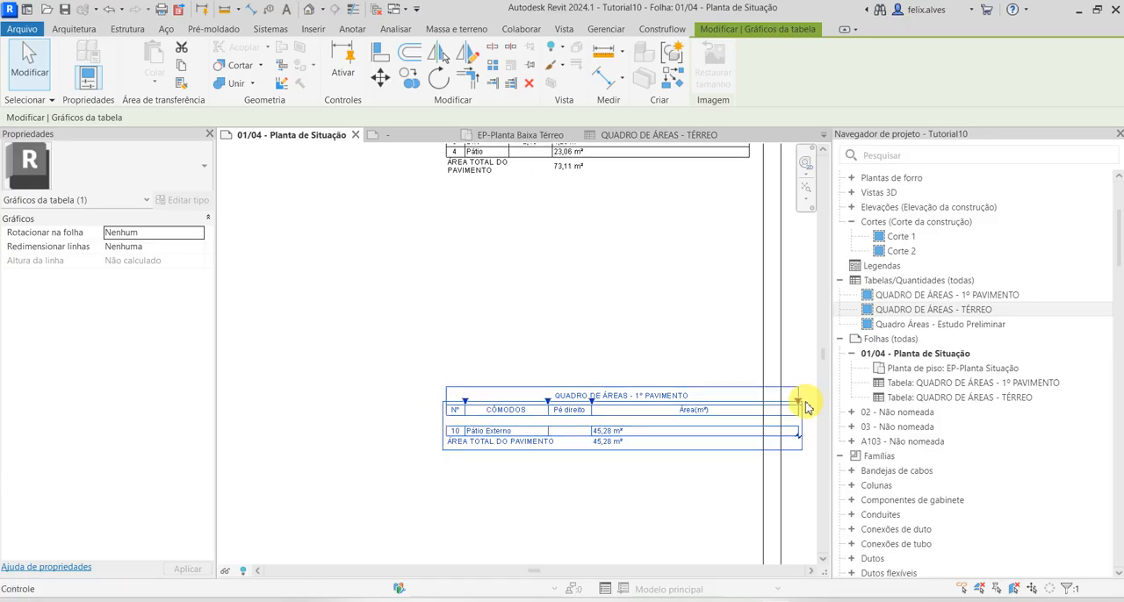
drag(795, 400, 640, 394)
click(639, 335)
scroll(634, 340, down, 1)
scroll(633, 341, down, 2)
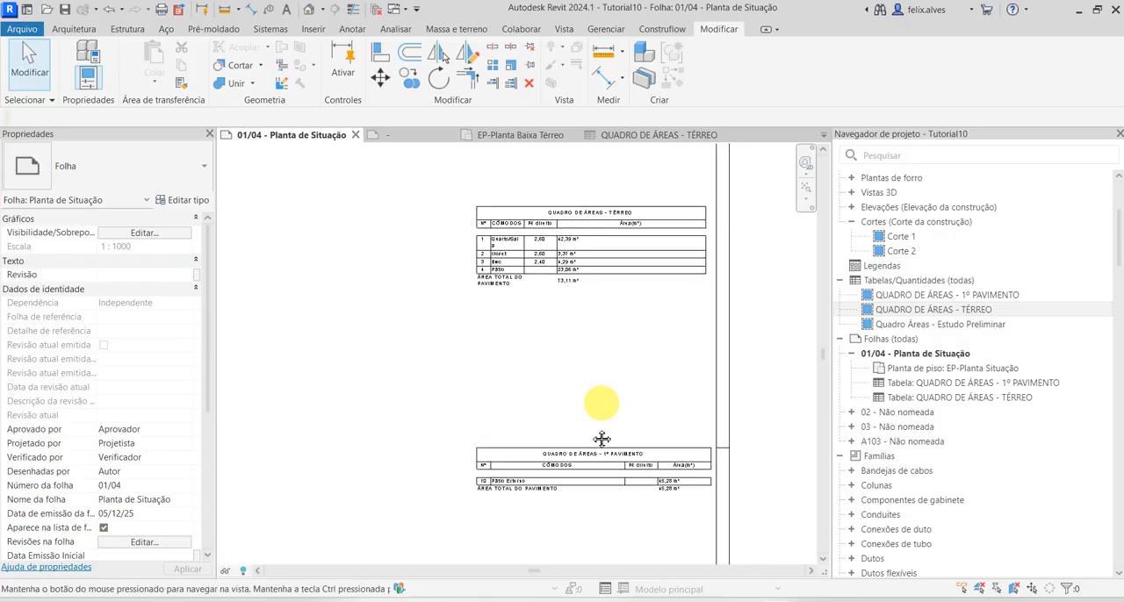
Widen the CÔMODOS column of the TÉRREO schedule and narrow its Área(m²) column to match the width of the 1º PAVIMENTO schedule
scroll(623, 351, up, 4)
click(628, 344)
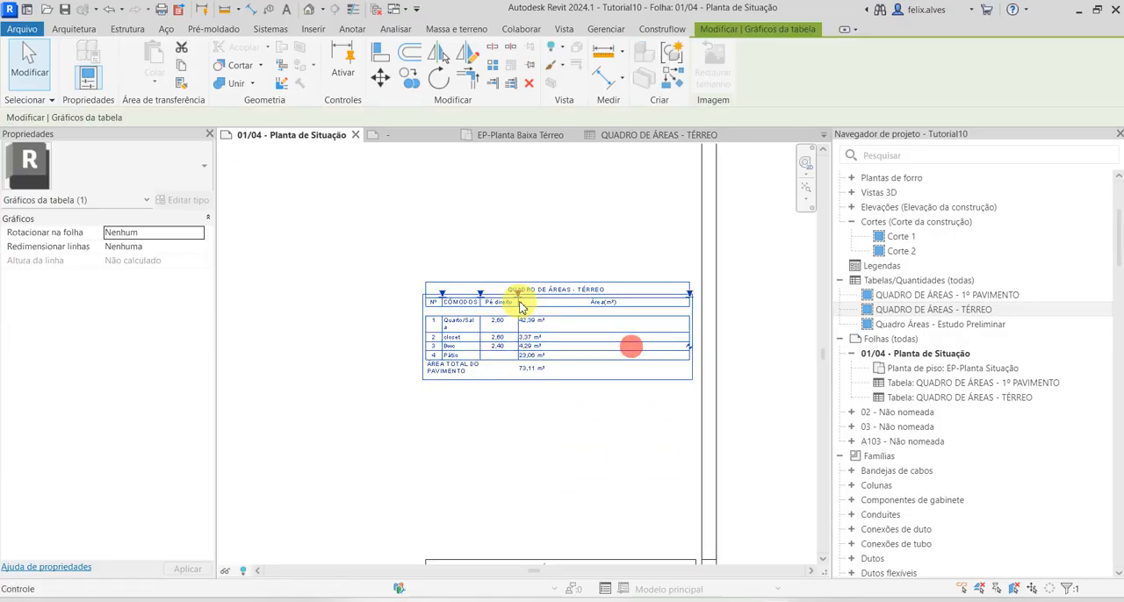
drag(478, 291, 595, 311)
drag(801, 292, 703, 298)
click(772, 460)
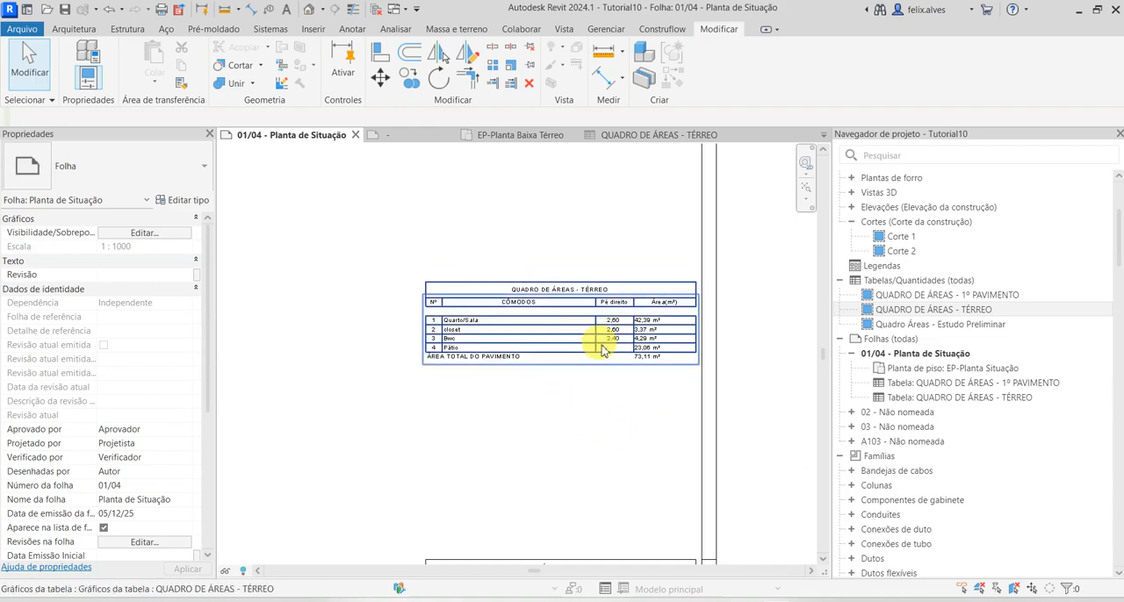
scroll(526, 335, up, 3)
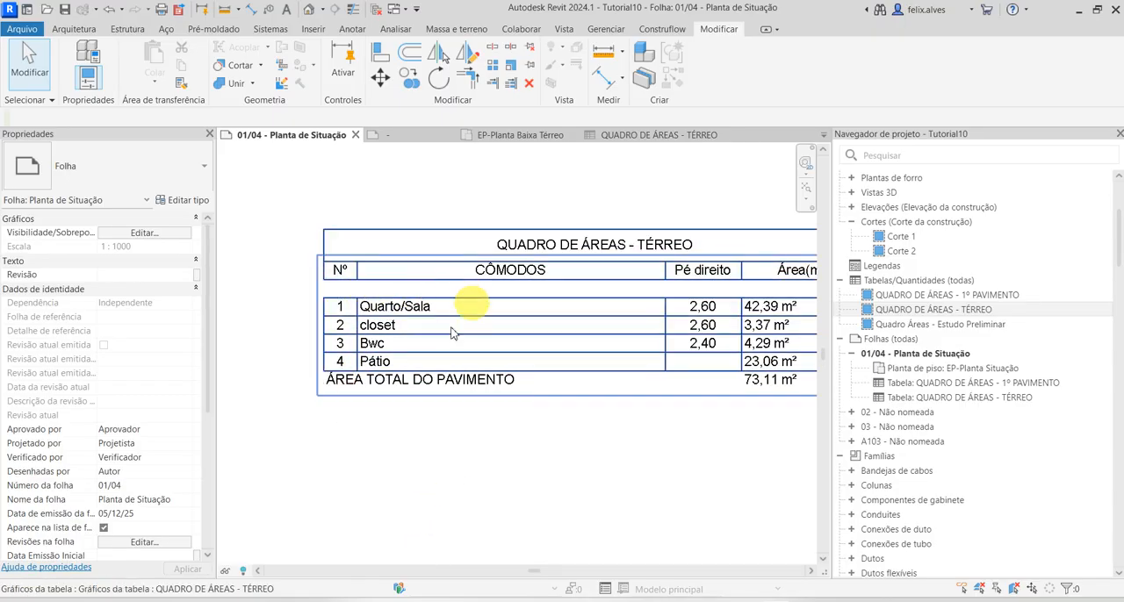
scroll(474, 461, down, 2)
middle_drag(474, 461, 393, 384)
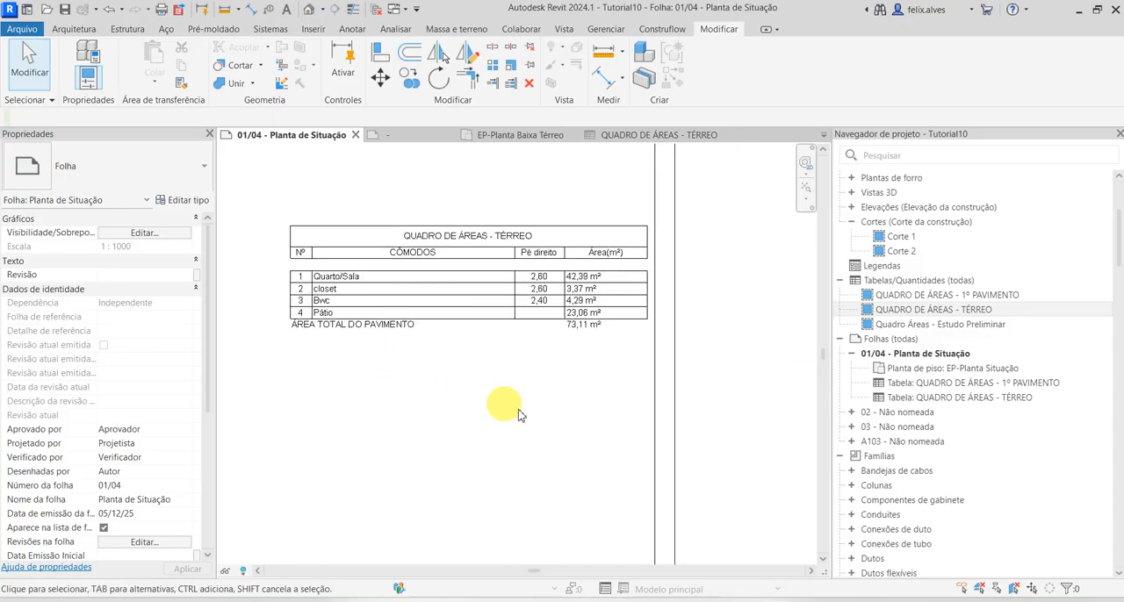
Open the QUADRO DE ÁREAS - TÉRREO schedule and its appearance settings for editing
click(965, 309)
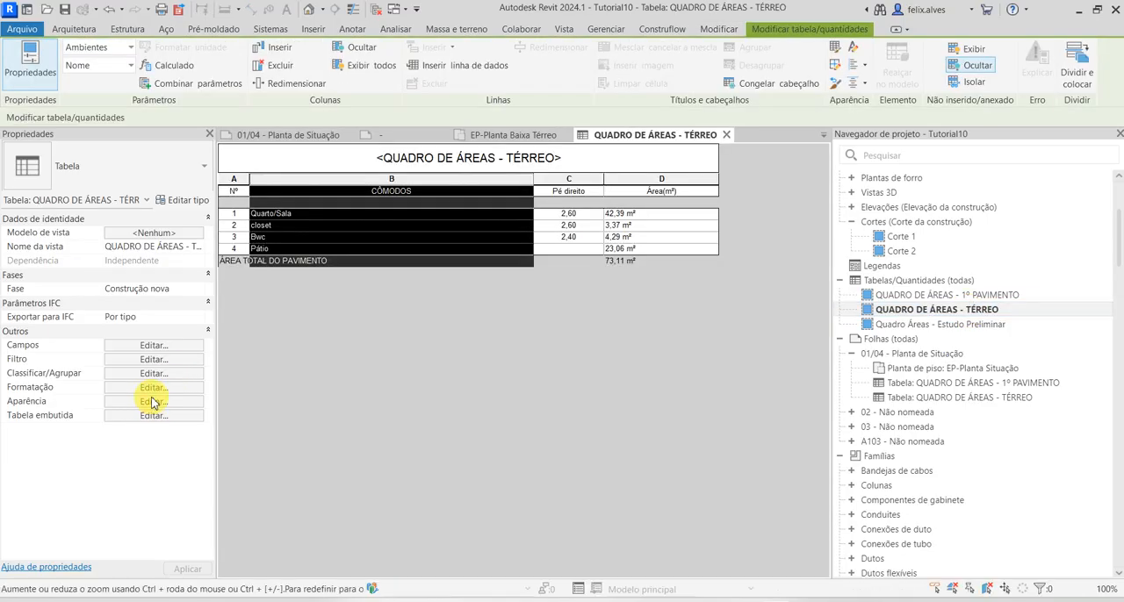
click(158, 403)
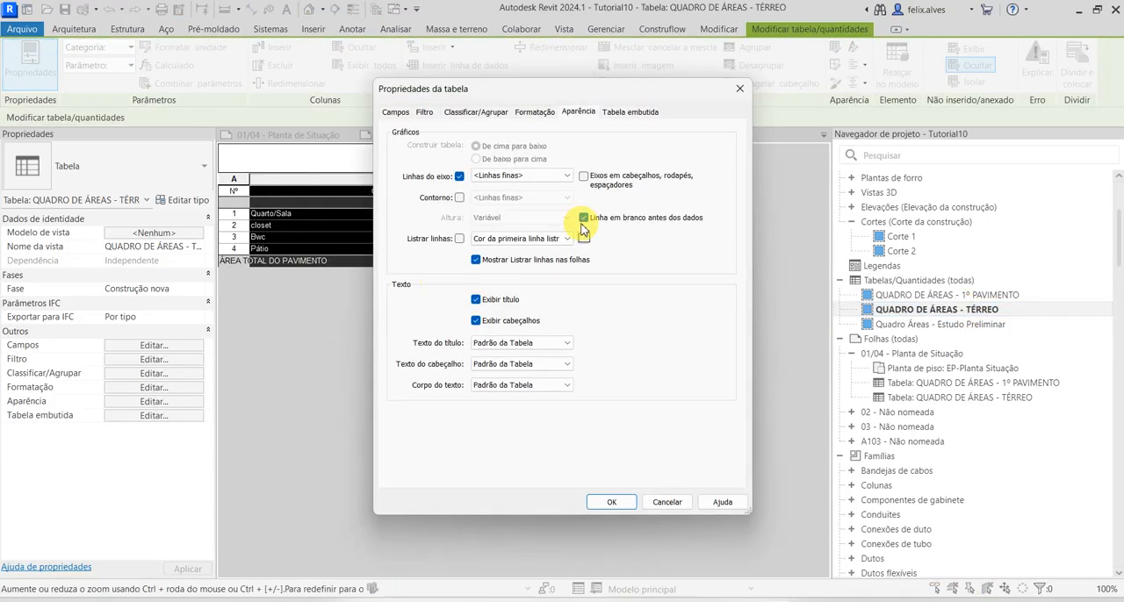
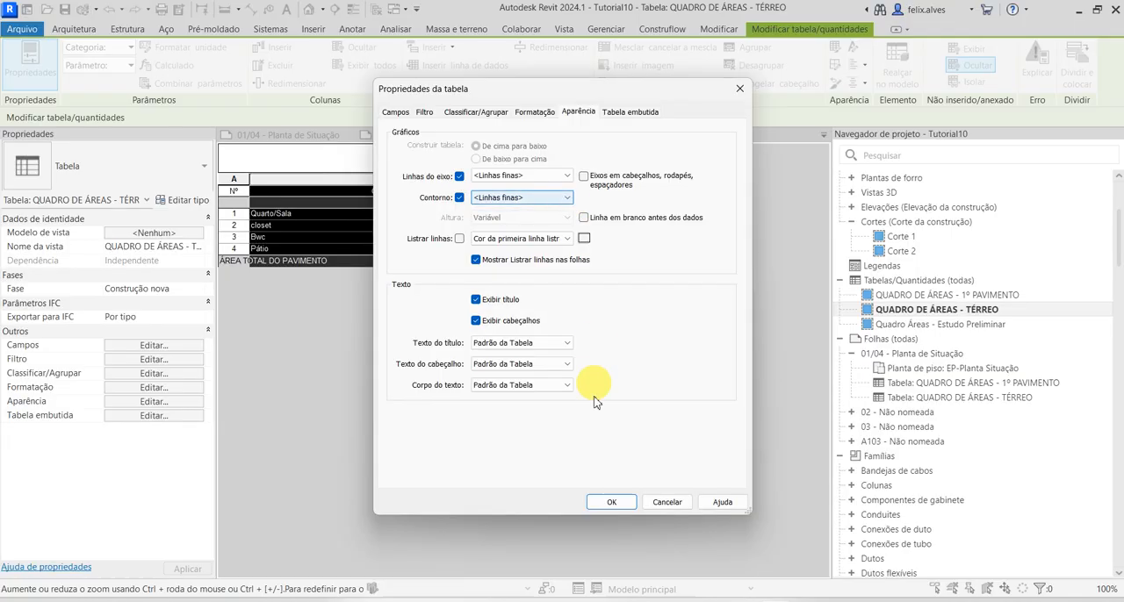
Apply the TÉRREO schedule's appearance with a <Linhas finas> outline and no blank row before the data, and return to sheet 01/04
click(611, 502)
click(600, 305)
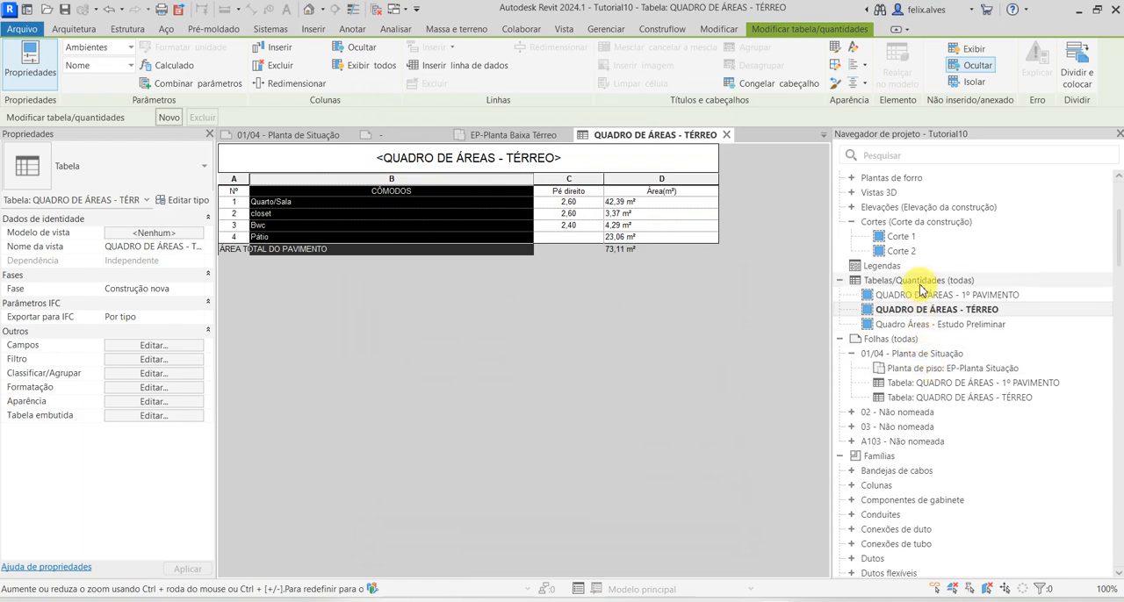
double_click(918, 354)
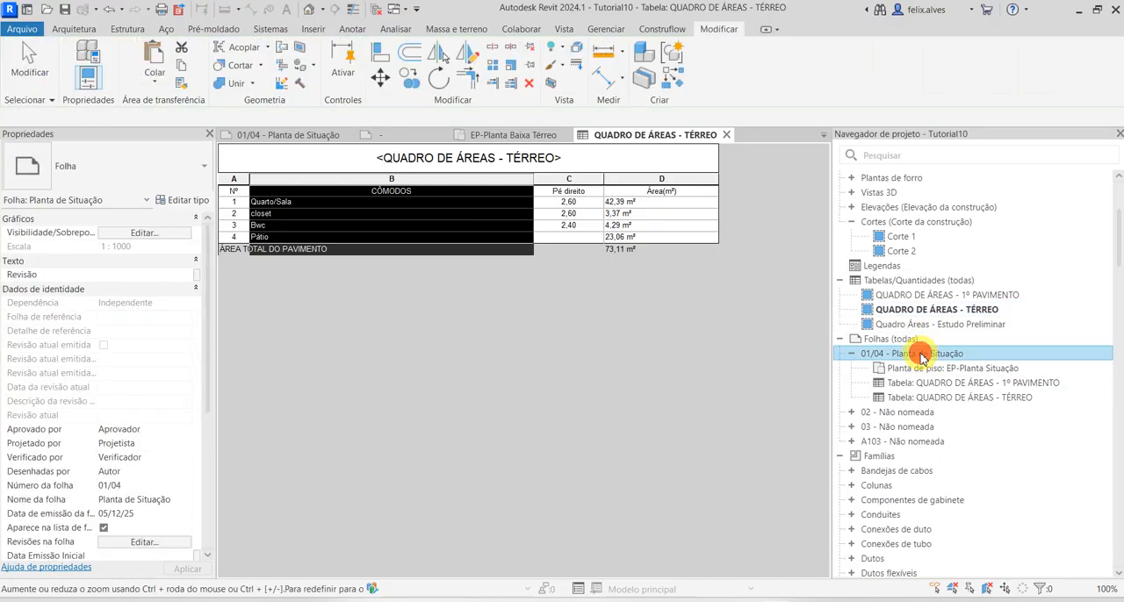
scroll(456, 432, down, 2)
scroll(404, 487, up, 3)
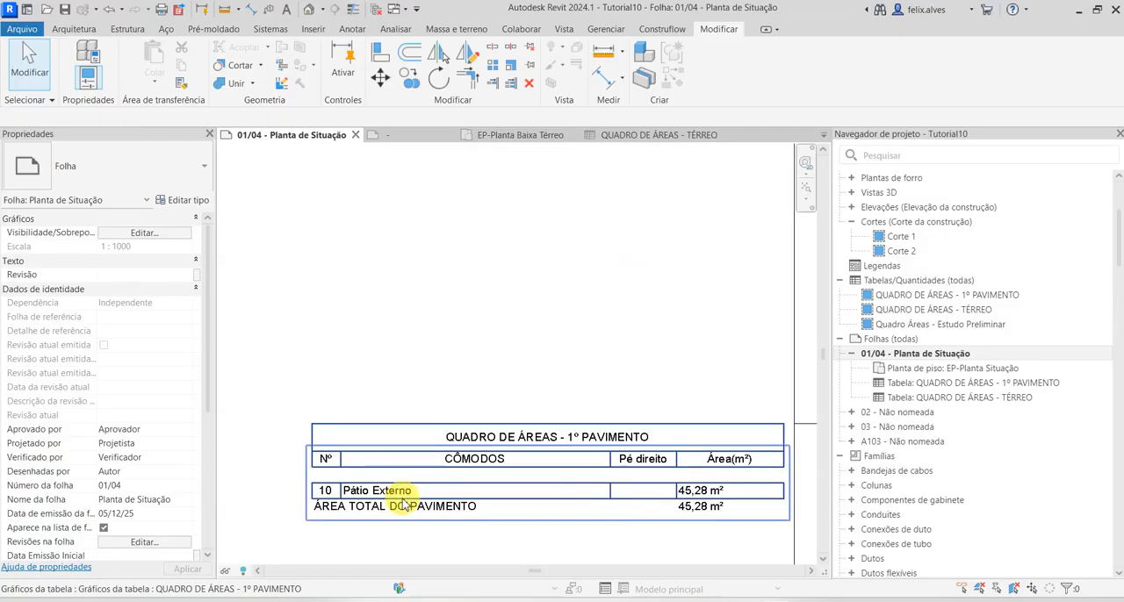
scroll(403, 505, down, 3)
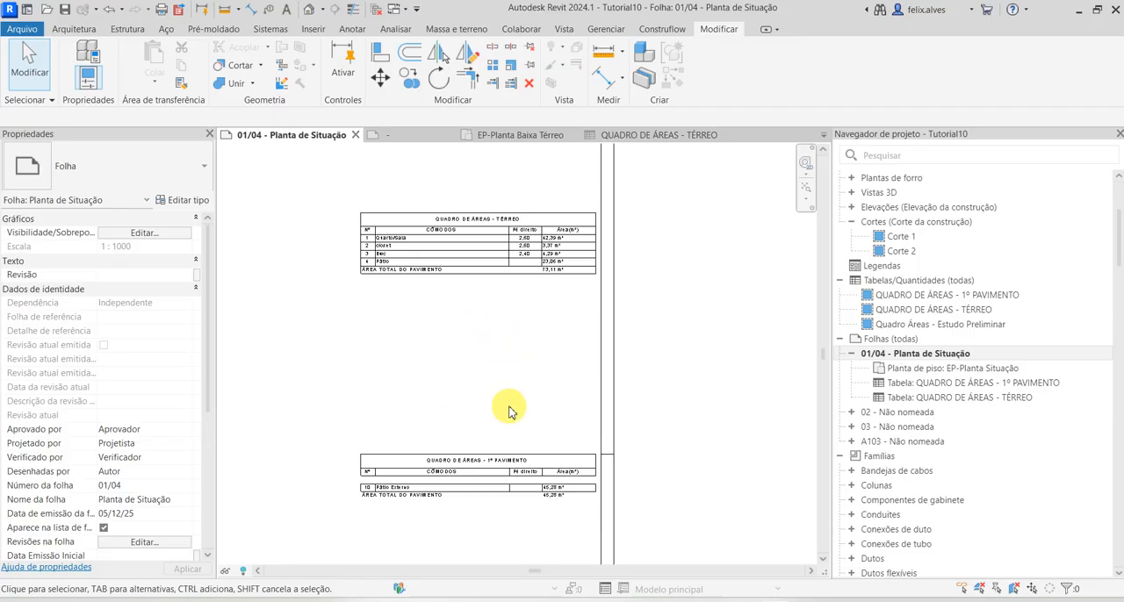
Remove the blank row before the data in the 1º PAVIMENTO schedule and return to sheet 01/04 - Planta de Situação
scroll(514, 474, up, 2)
click(526, 484)
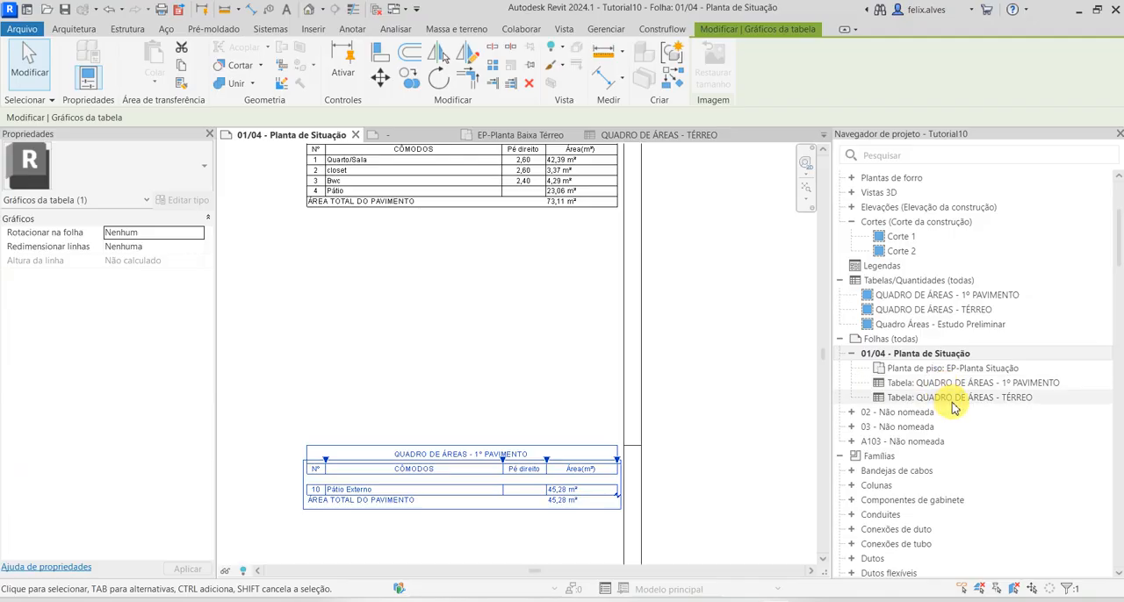
double_click(958, 384)
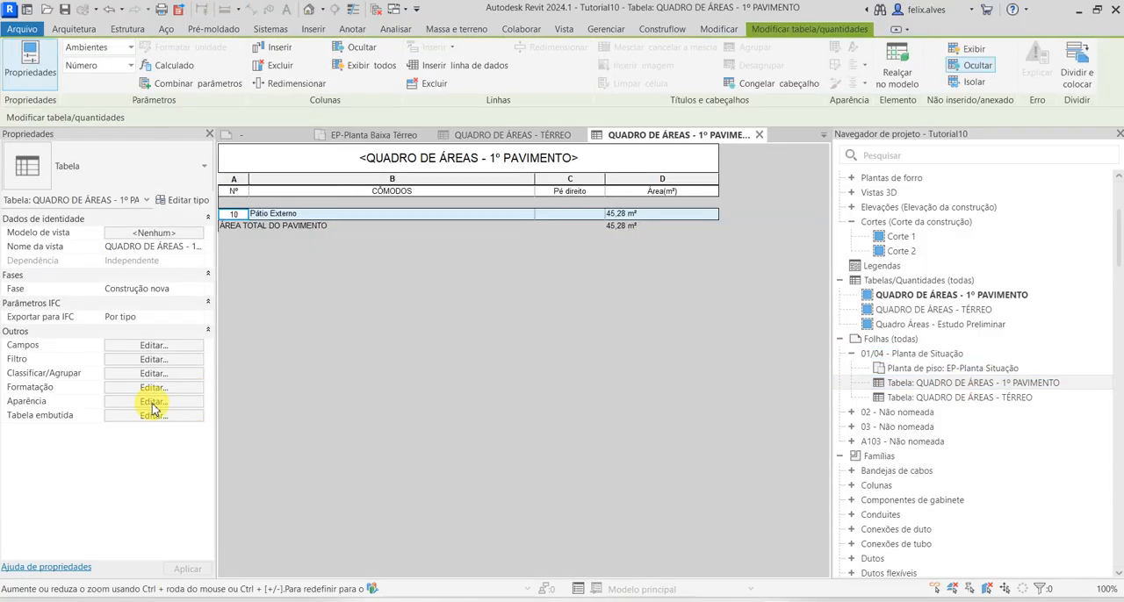
click(153, 402)
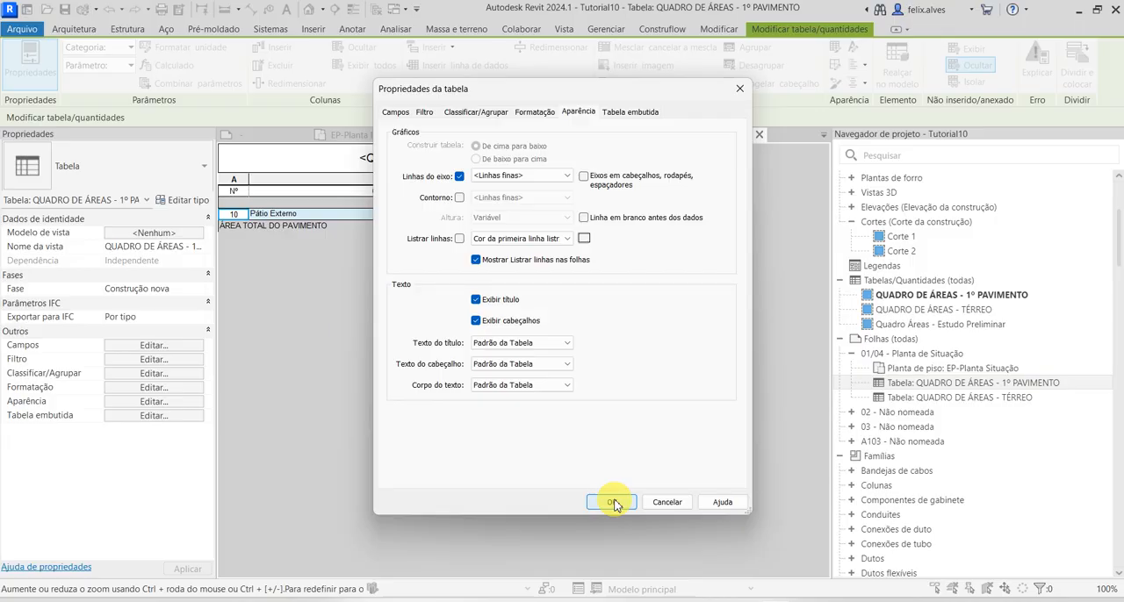
click(613, 502)
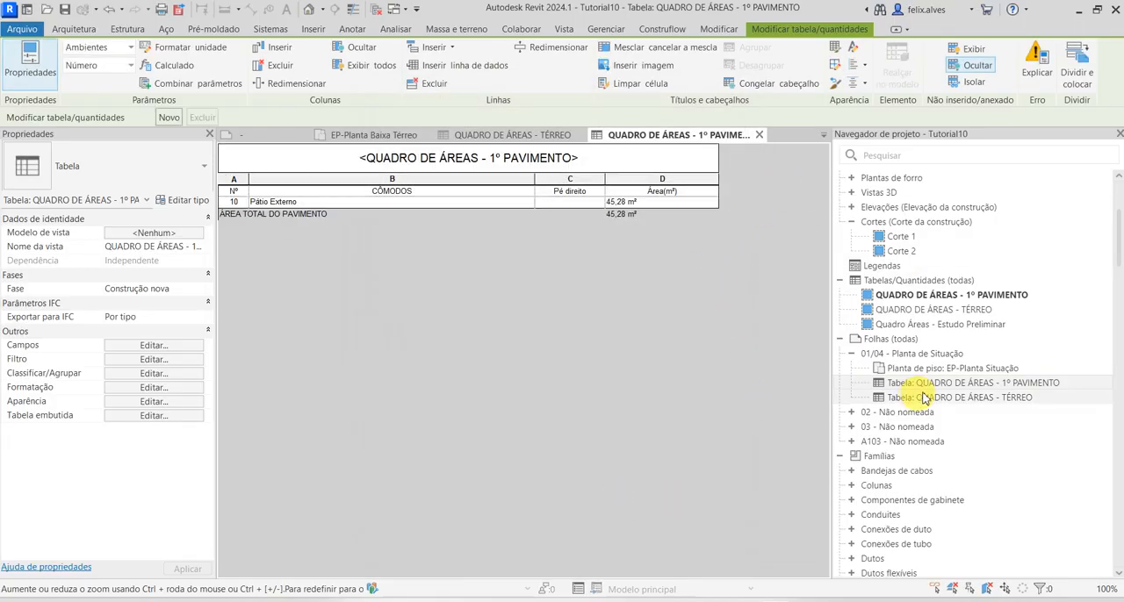
double_click(946, 355)
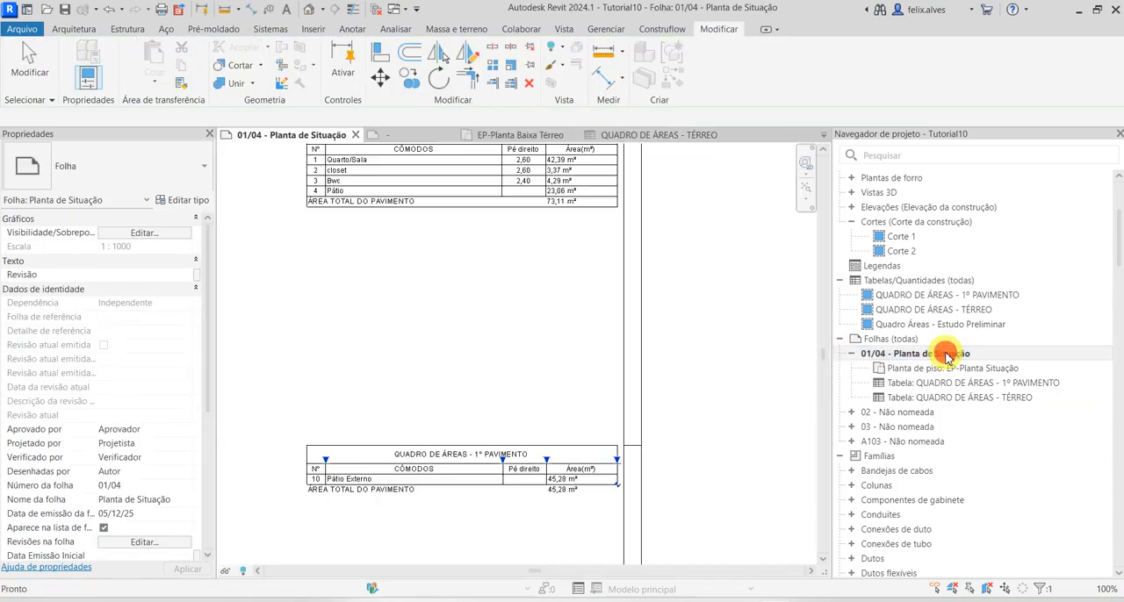
click(681, 367)
Align the top edge of the TÉRREO schedule with the sheet's outer top border
scroll(681, 367, down, 3)
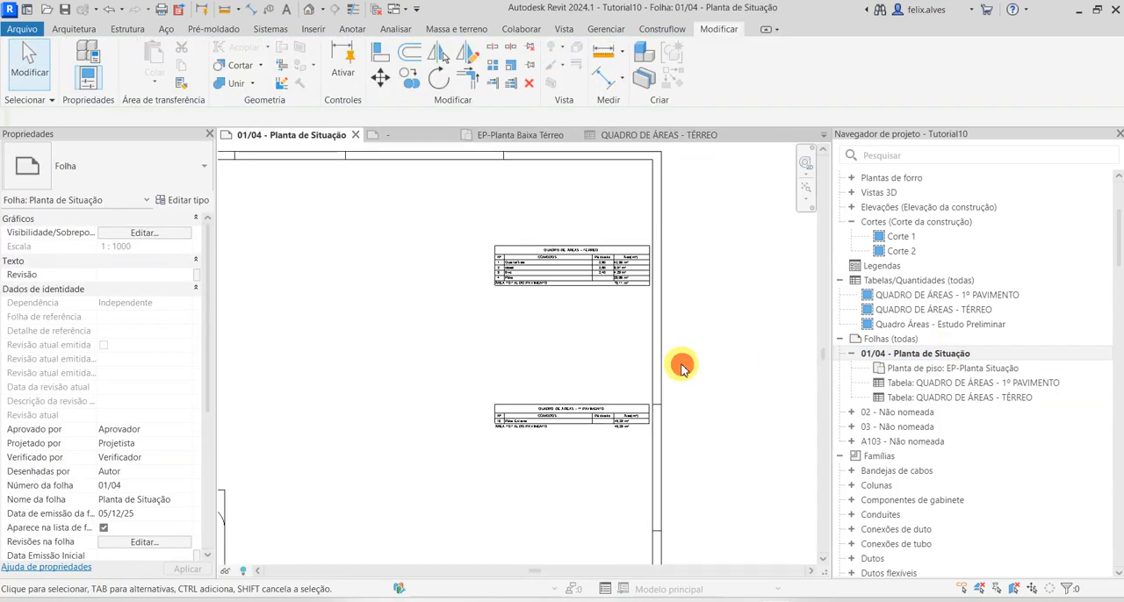
scroll(623, 395, down, 1)
middle_drag(624, 456, 675, 469)
scroll(700, 409, down, 1)
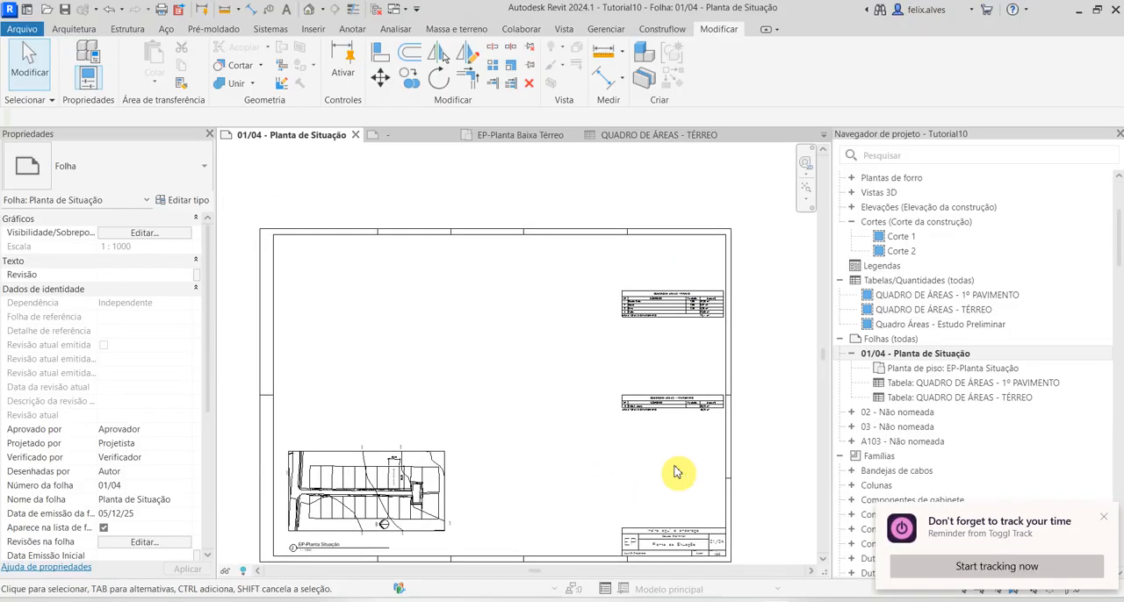
scroll(661, 309, up, 4)
middle_drag(662, 381, 597, 479)
scroll(608, 268, up, 3)
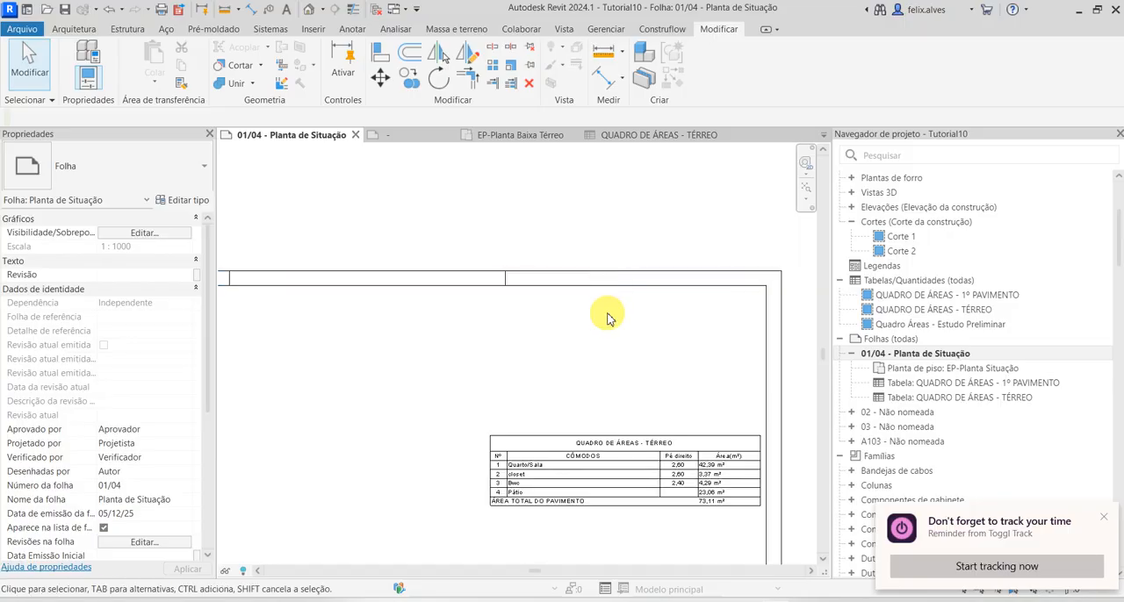
key(a)
key(l)
scroll(615, 290, up, 1)
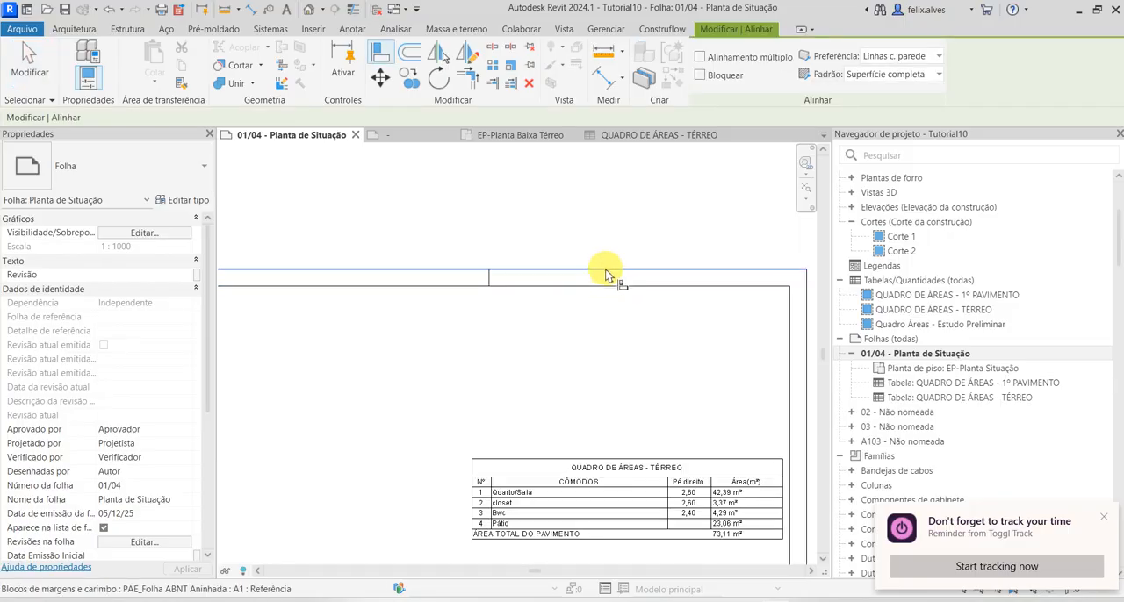
click(606, 271)
click(653, 459)
key(Escape)
key(Escape)
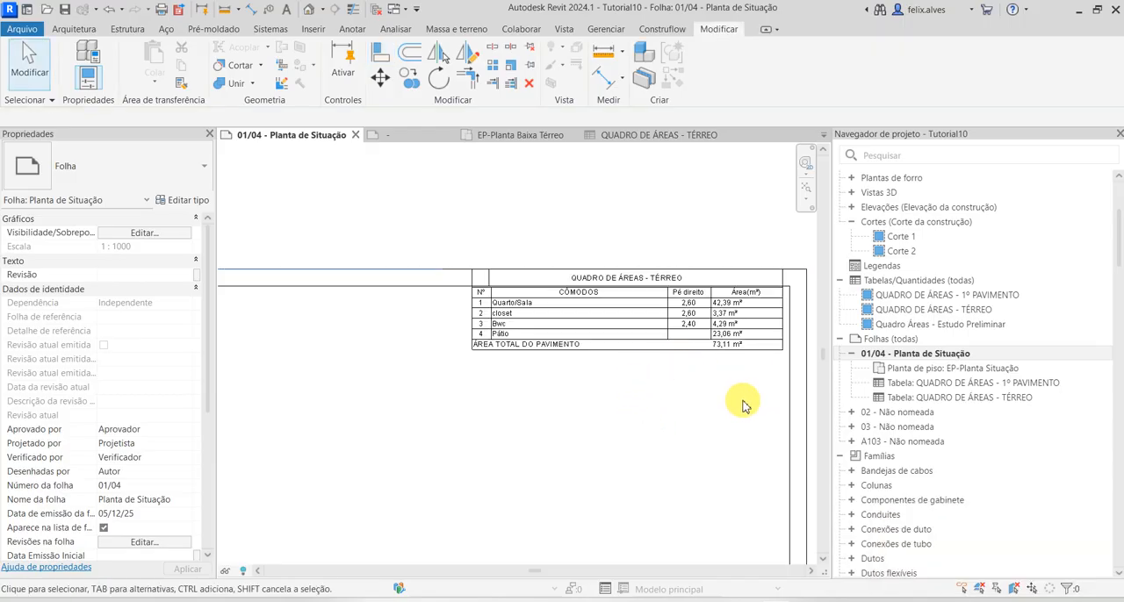
Align the right edge of the TÉRREO schedule with the sheet's outer right border
key(a)
key(l)
click(806, 381)
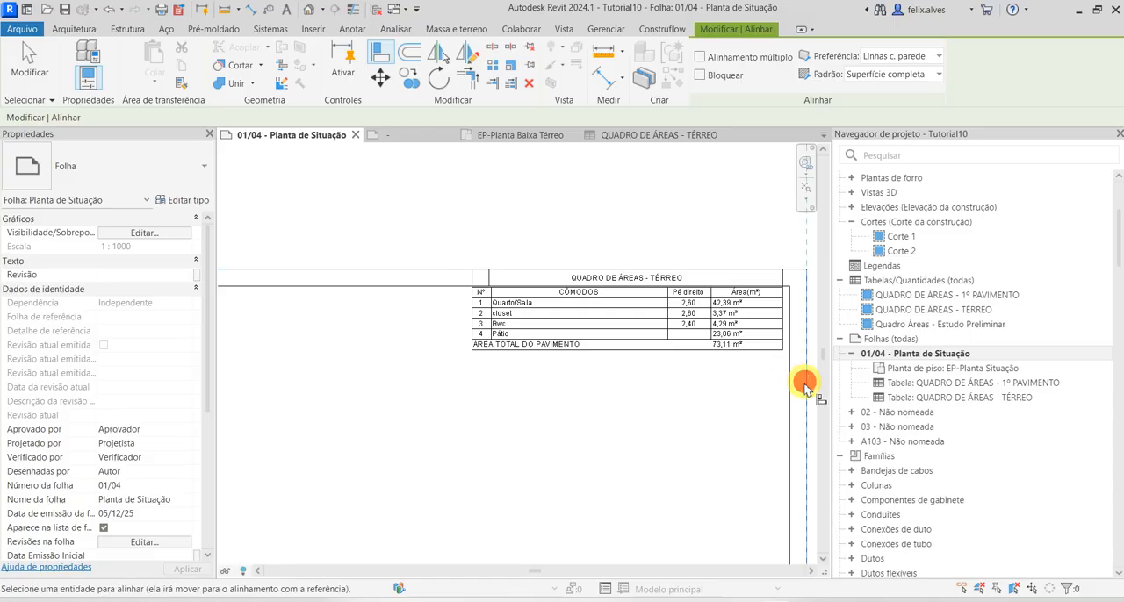
click(782, 334)
key(Escape)
key(Escape)
Move the TÉRREO schedule inside the sheet frame's upper-right corner, flush with the inner right frame line and just below the top line
click(700, 348)
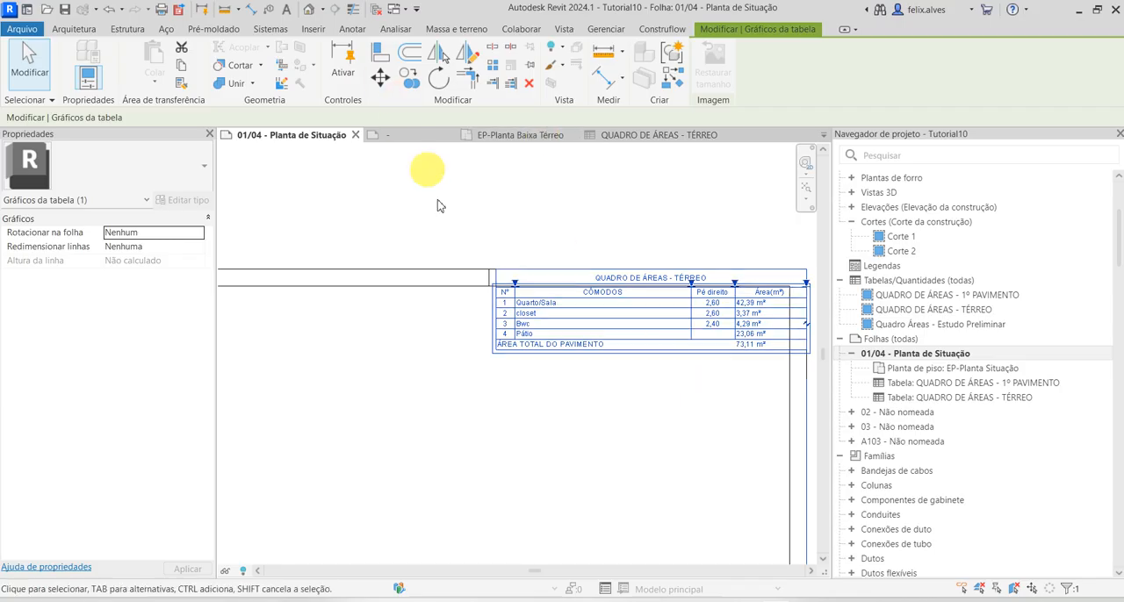
click(489, 410)
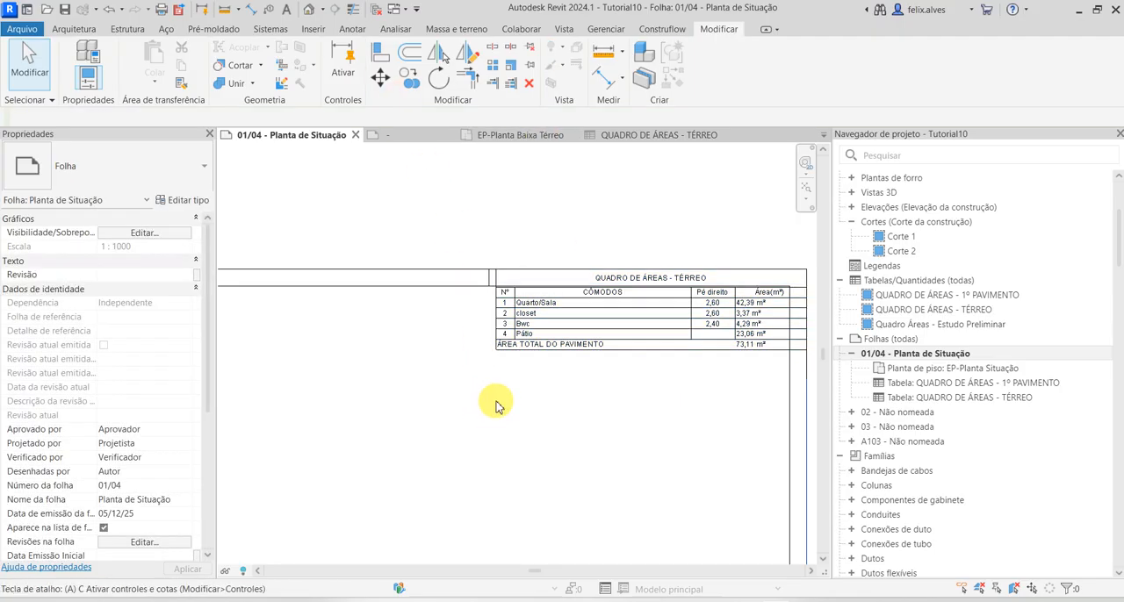
click(544, 342)
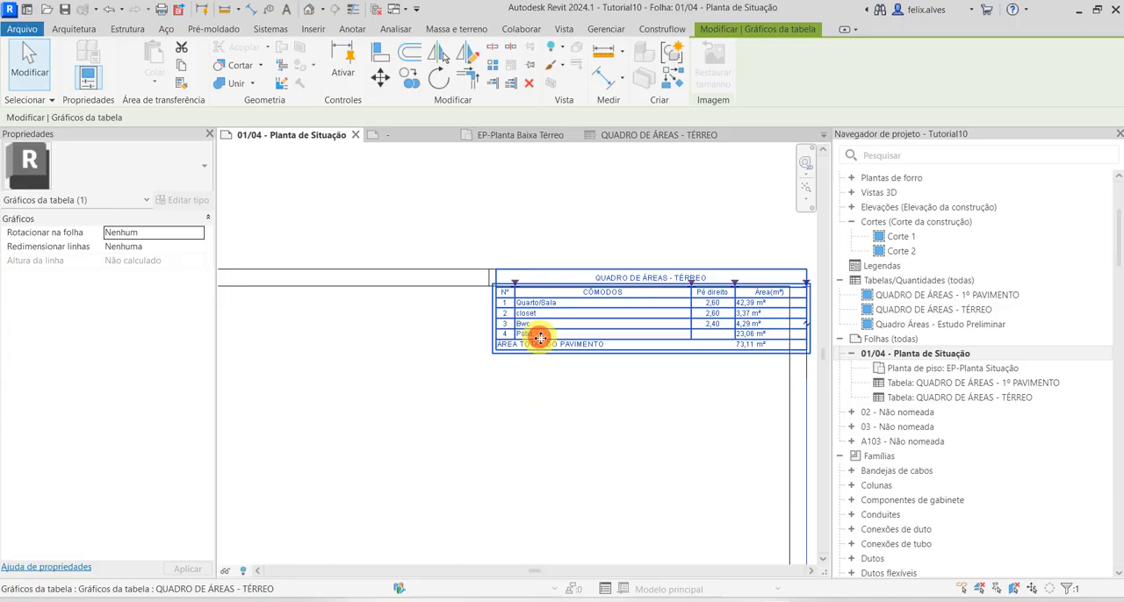
mouse_move(534, 341)
mouse_down()
mouse_move(523, 367)
mouse_move(527, 321)
mouse_up()
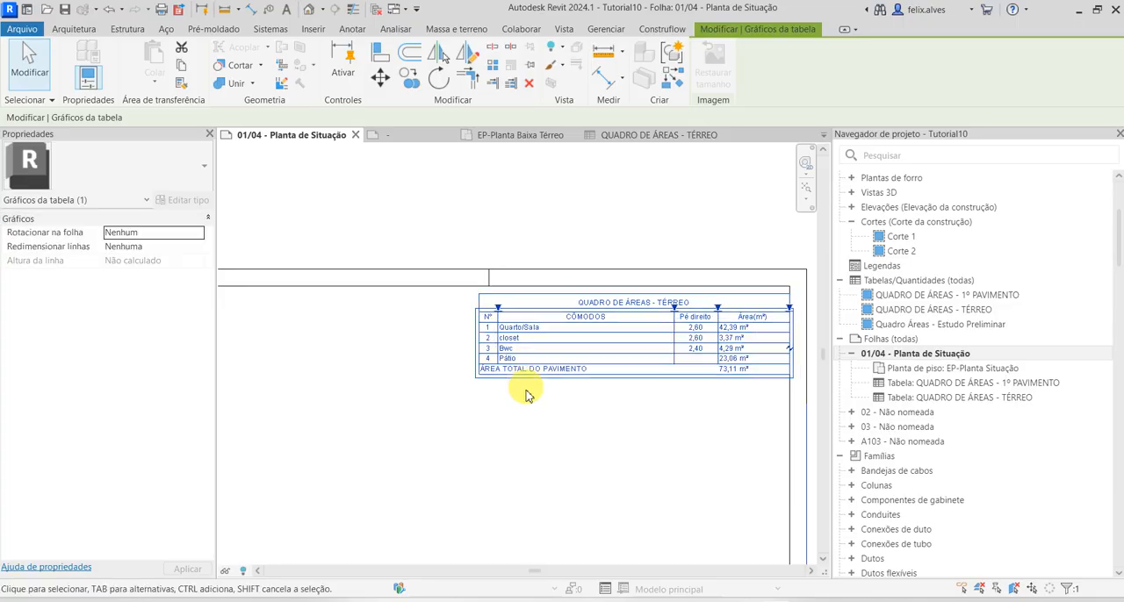
click(529, 399)
Move the 1º PAVIMENTO schedule directly beneath the TÉRREO schedule, flush with the inner right frame line
scroll(540, 413, down, 1)
middle_drag(547, 421, 529, 282)
scroll(529, 283, down, 1)
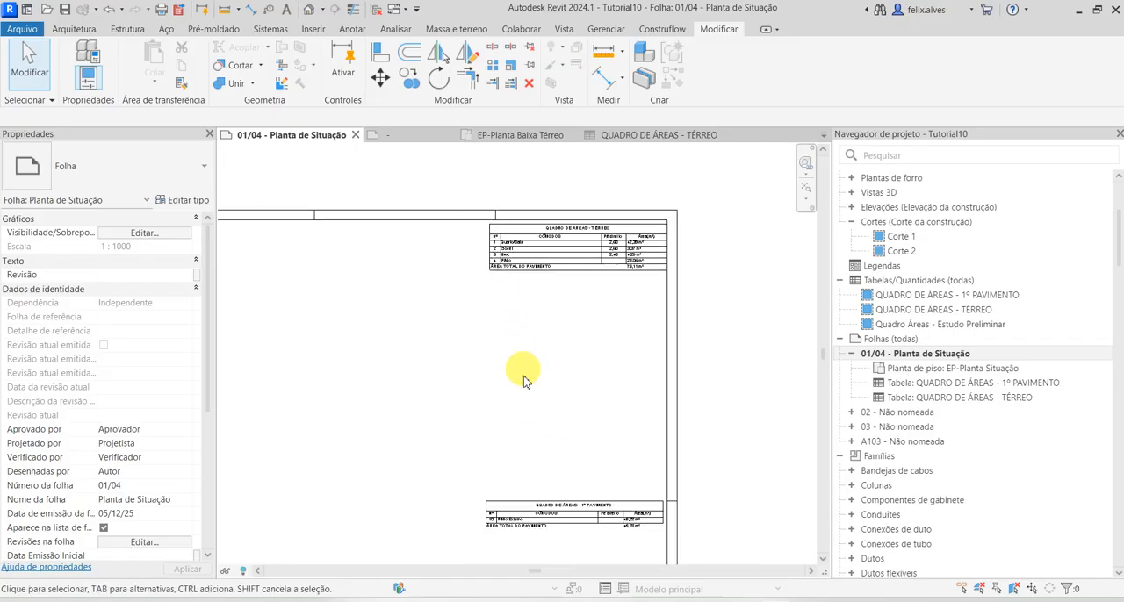
drag(554, 501, 556, 272)
click(559, 374)
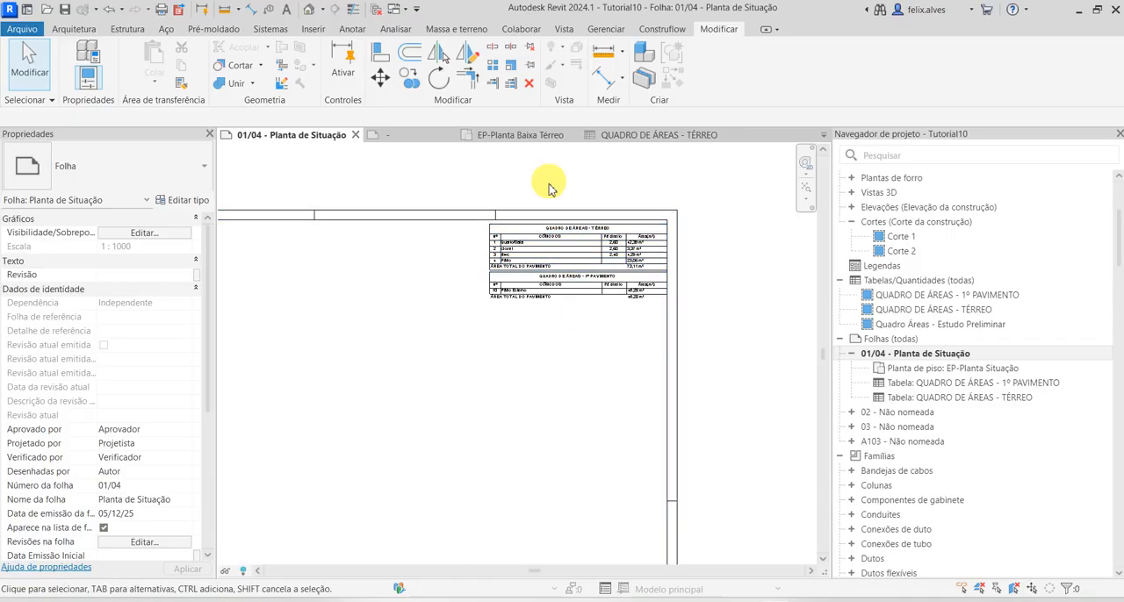
scroll(534, 261, up, 1)
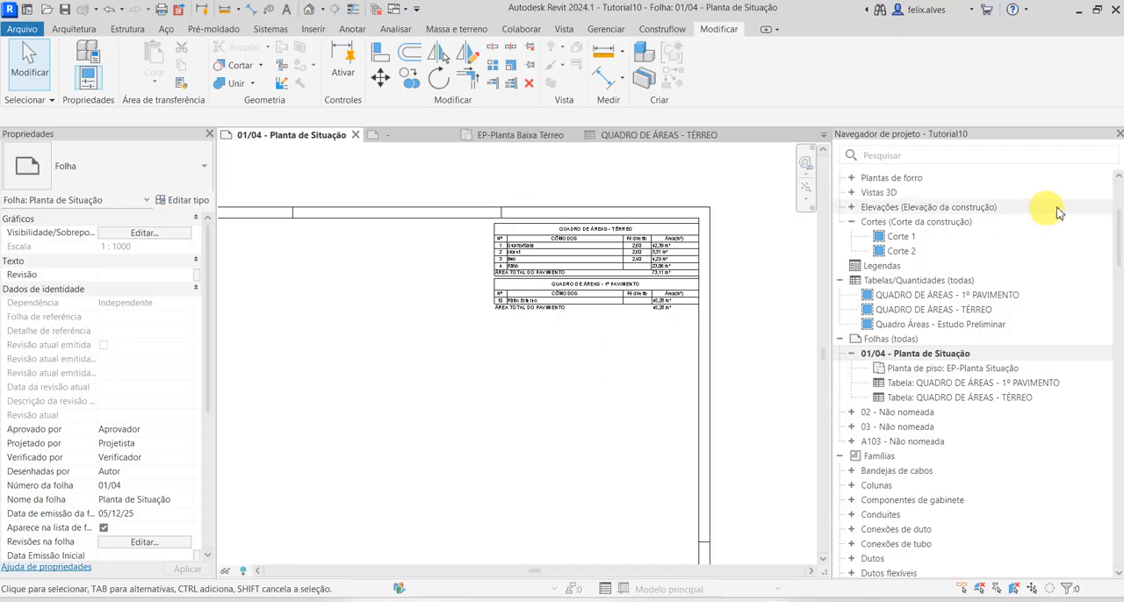
Open the EP-Planta Baixa Térreo floor plan and set its detail level to Médio
scroll(480, 392, down, 1)
scroll(490, 398, down, 1)
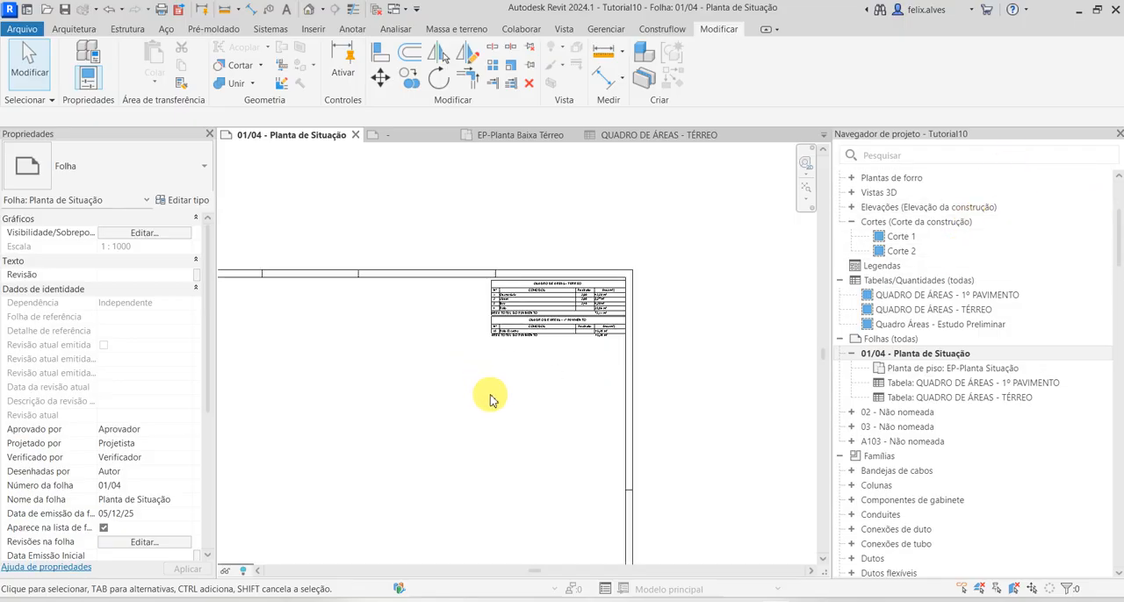
middle_drag(586, 399, 780, 340)
scroll(909, 327, up, 3)
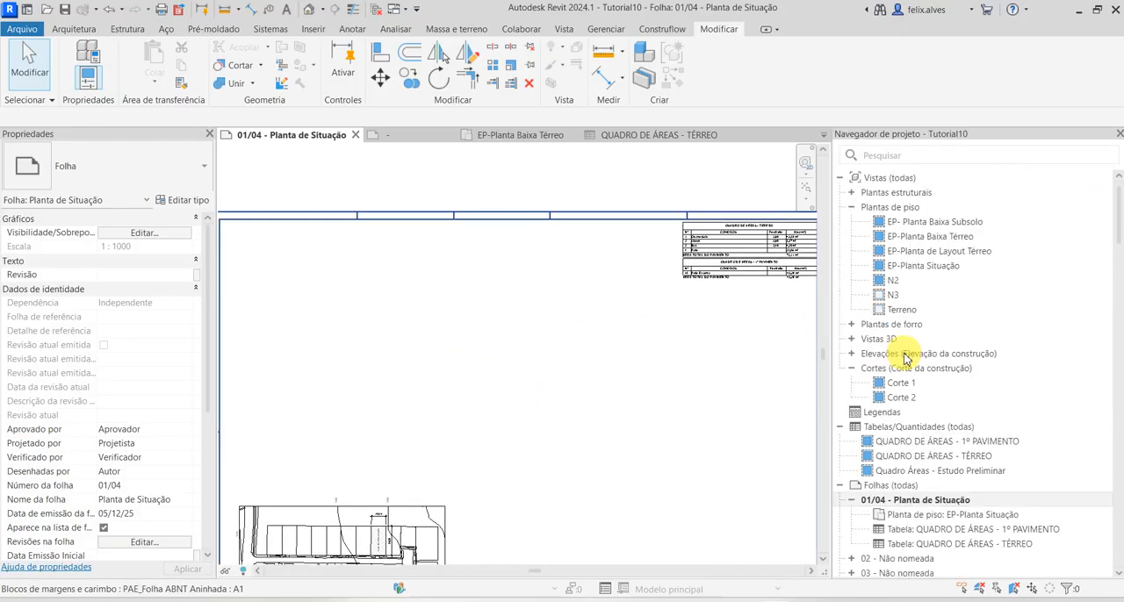
double_click(956, 239)
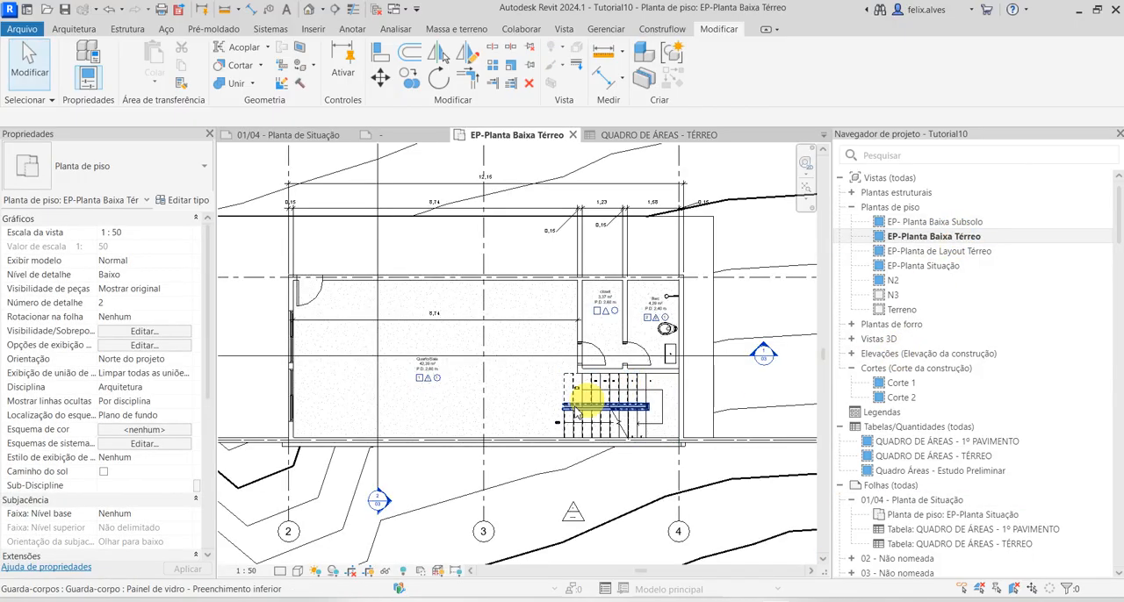
middle_drag(370, 332, 568, 350)
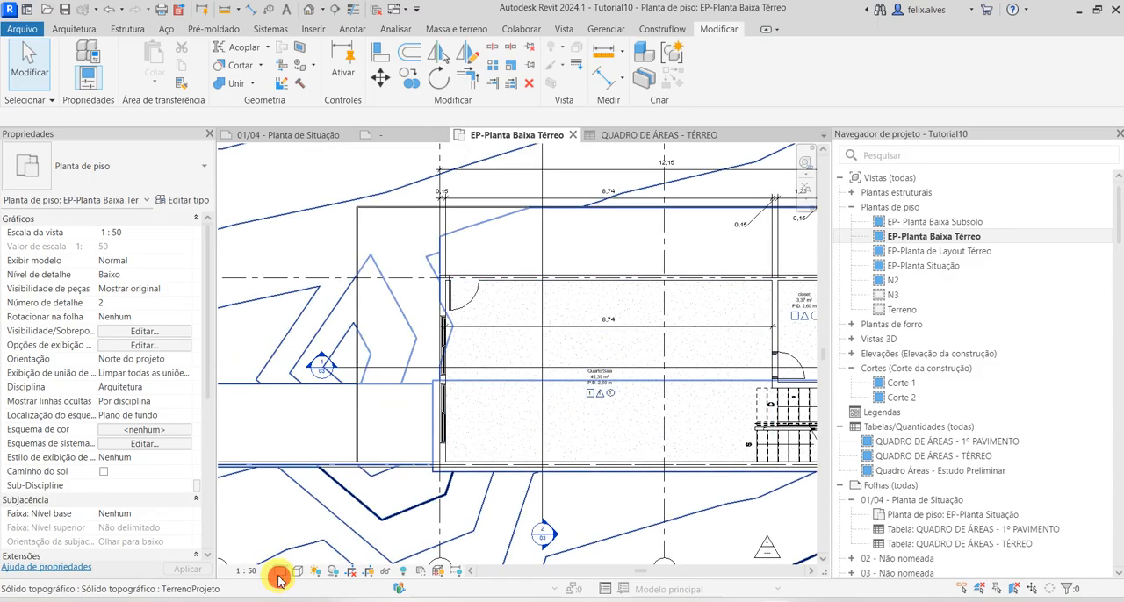
click(278, 573)
click(294, 543)
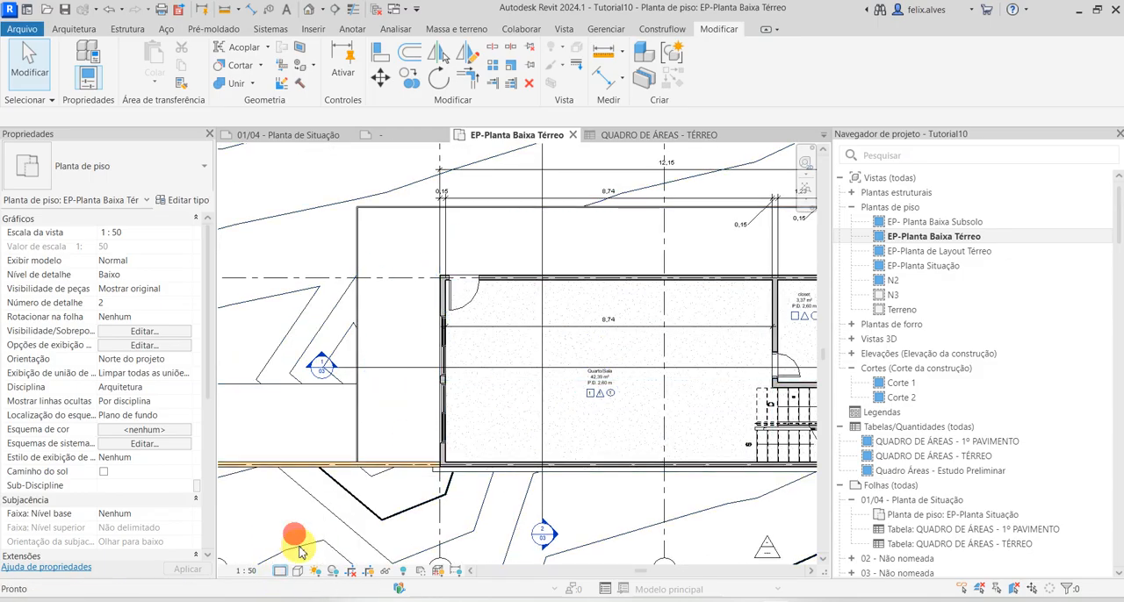
scroll(552, 251, up, 5)
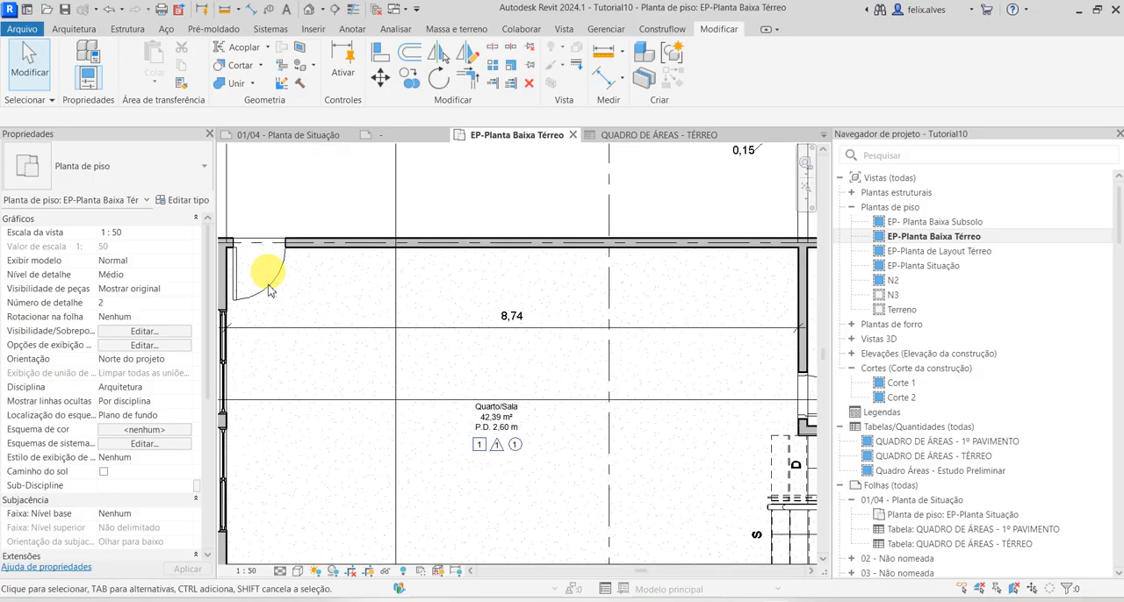
scroll(328, 333, down, 1)
scroll(439, 314, down, 3)
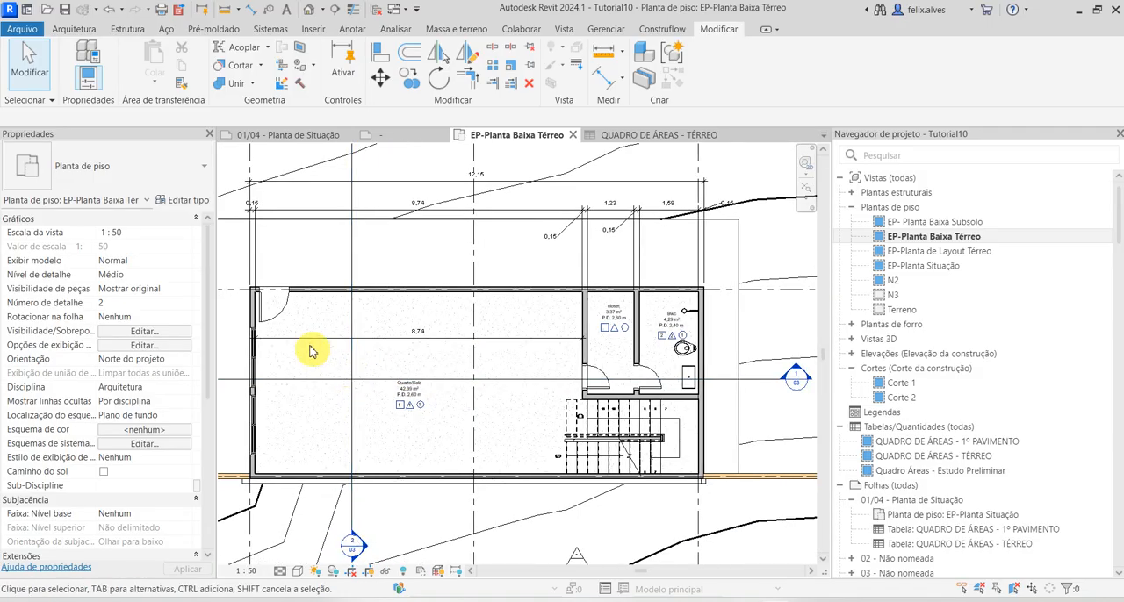
Place a Janela Pivotante 0300x1200mm window in the upper wall of Quarto/Sala, about 0.90 m to the right of the door opening
scroll(299, 338, up, 2)
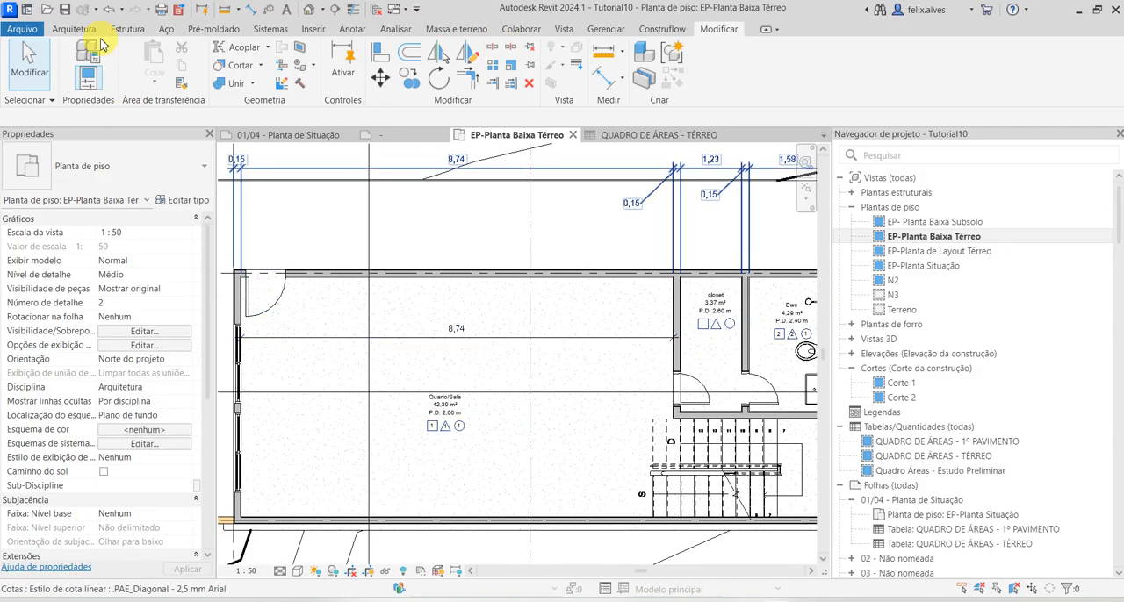
click(87, 31)
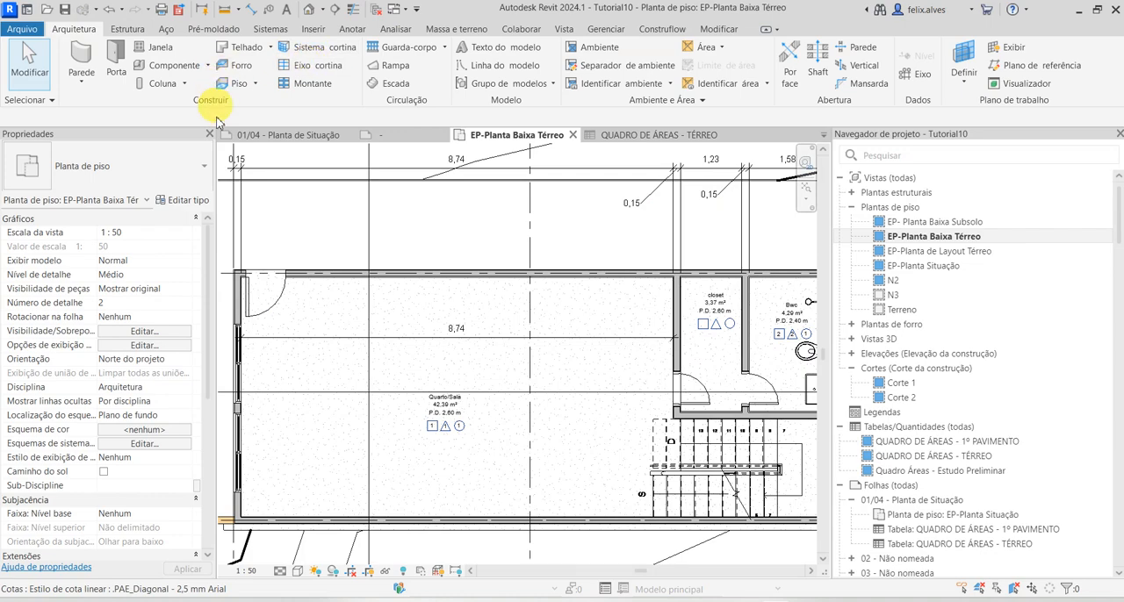
click(159, 47)
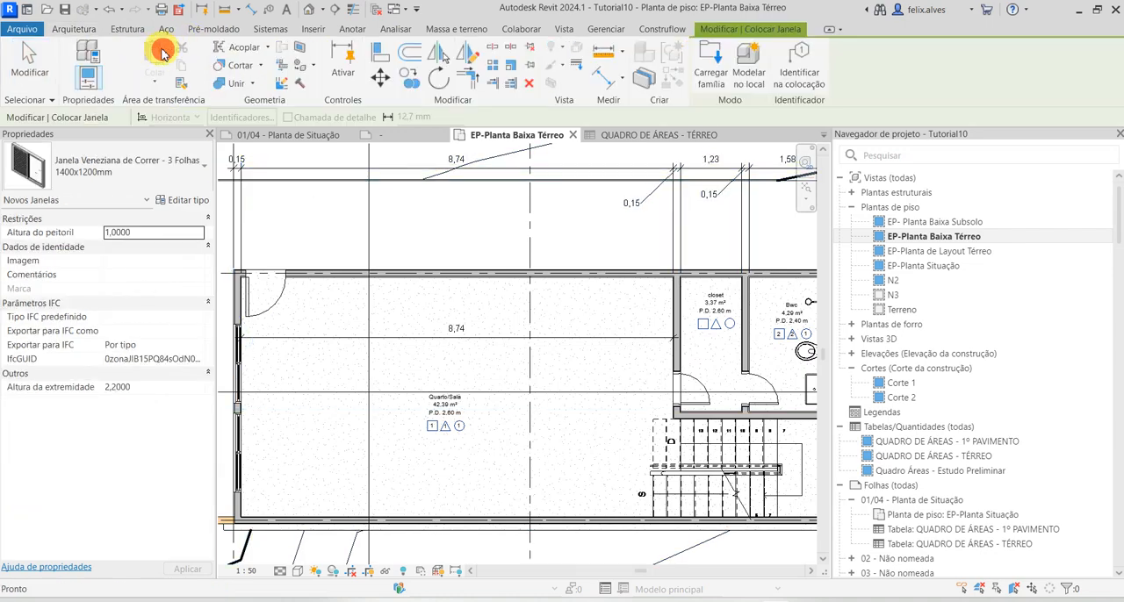
click(137, 172)
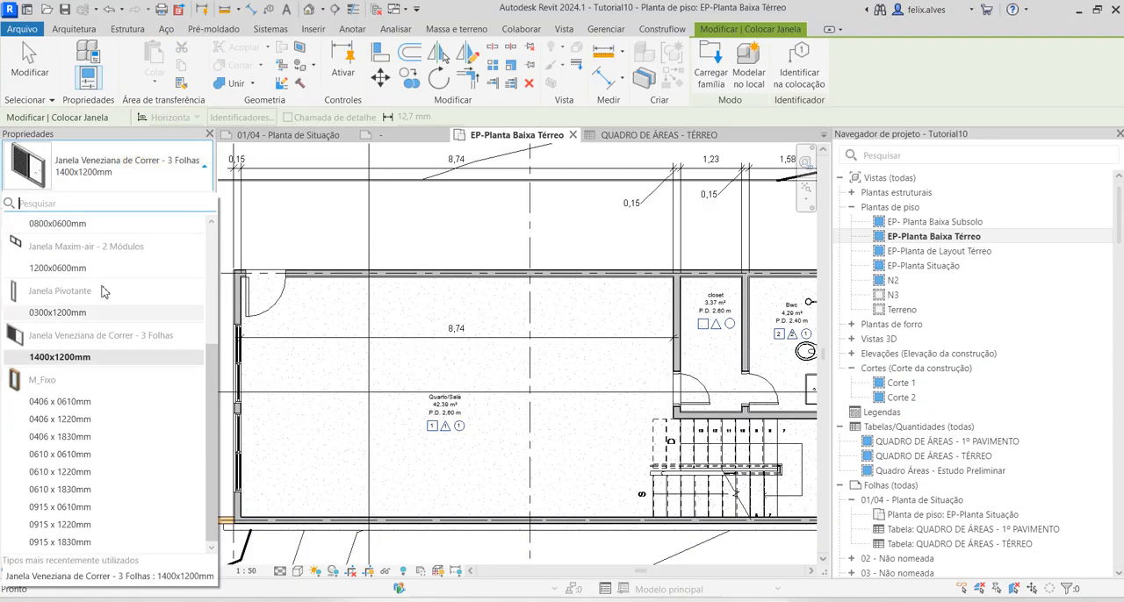
click(88, 312)
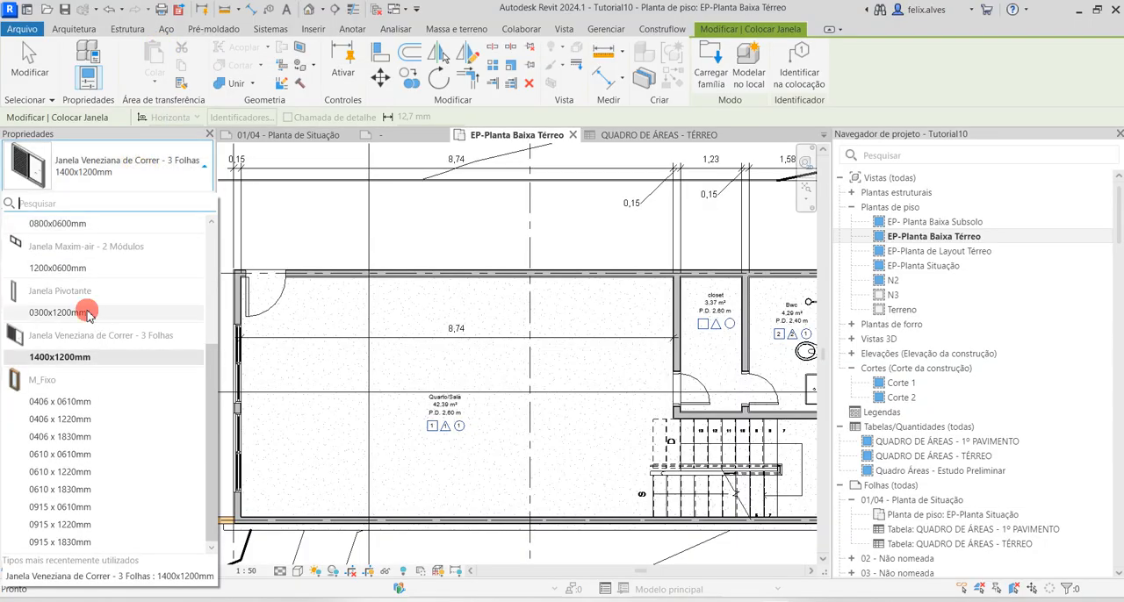
click(340, 278)
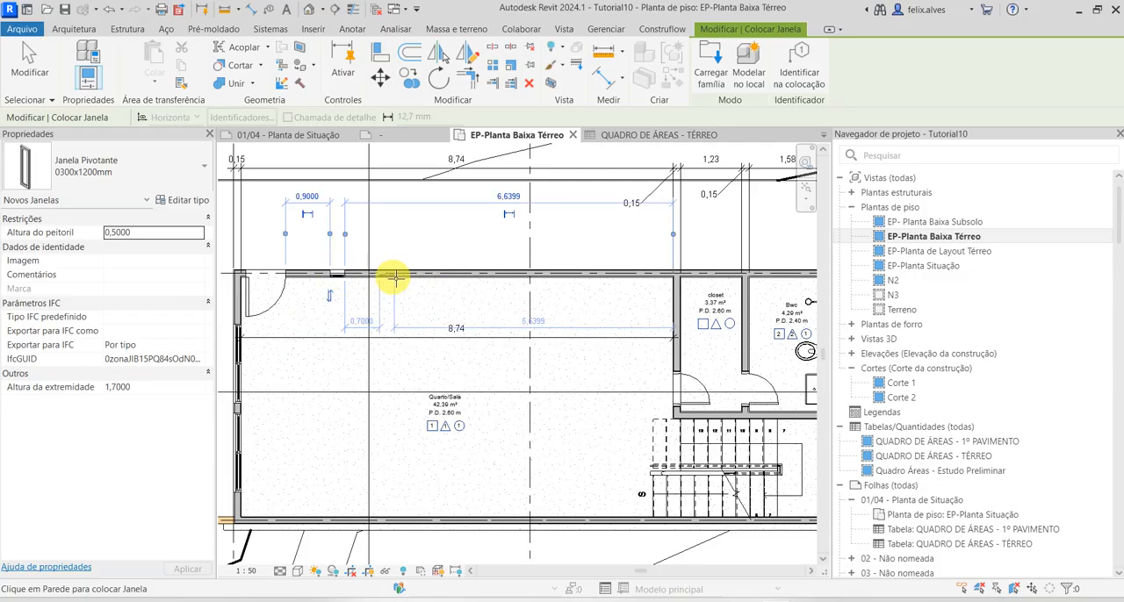
Place a second Janela Pivotante 0300x1200mm in Quarto/Sala's upper wall, about 0.90 m to the right of the first one
click(394, 277)
Place a third pivot window about 1.50 m to the right of the second one and delete it again
click(482, 276)
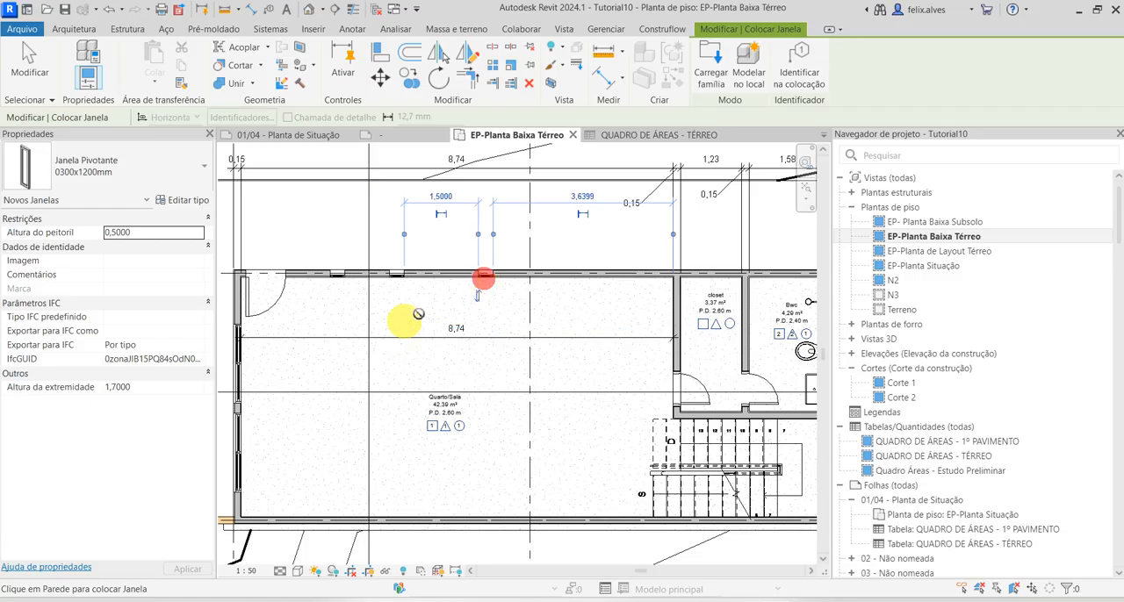
key(Escape)
key(Escape)
click(487, 279)
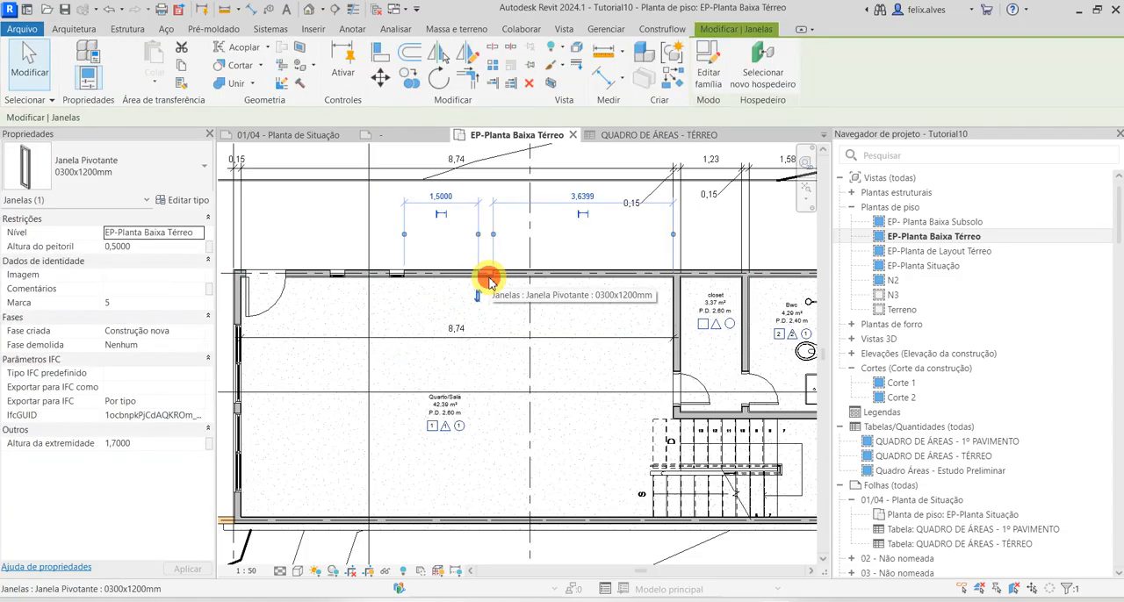
key(Escape)
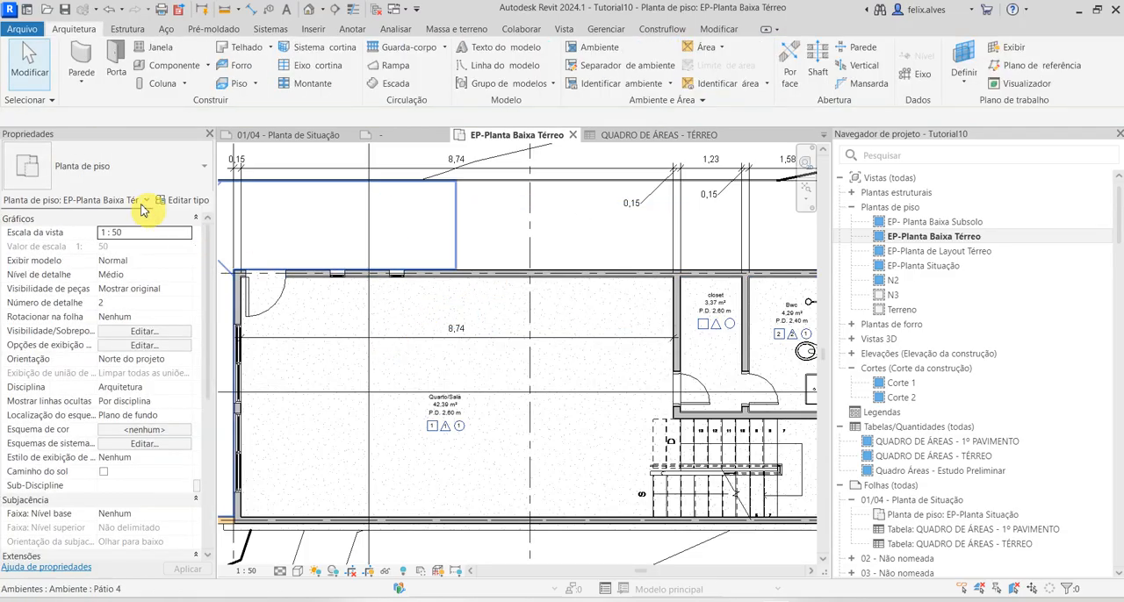
Place two Janela de Correr - 2 Folhas 1300x1000mm windows in Quarto/Sala's upper wall, the first about 0.90 m right of the second pivot window
click(176, 47)
click(123, 172)
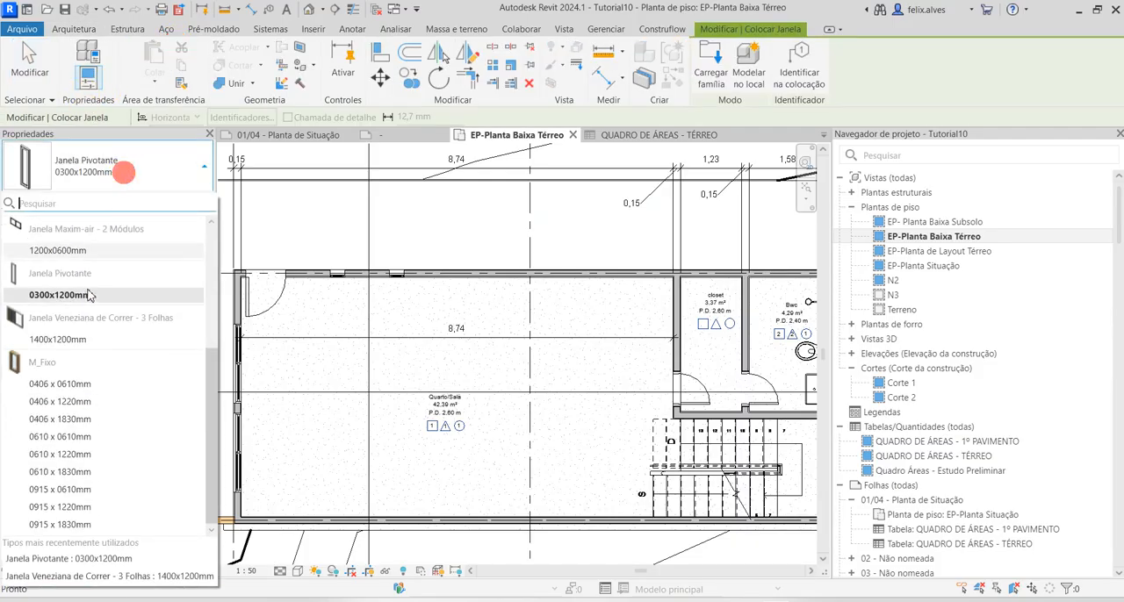
scroll(99, 353, up, 5)
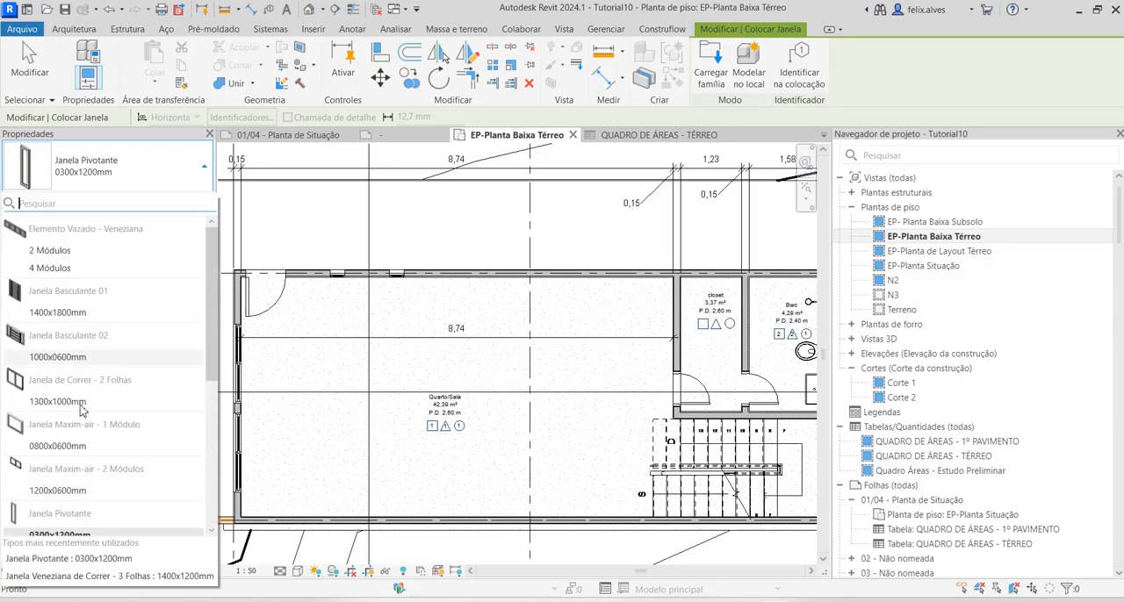
click(86, 402)
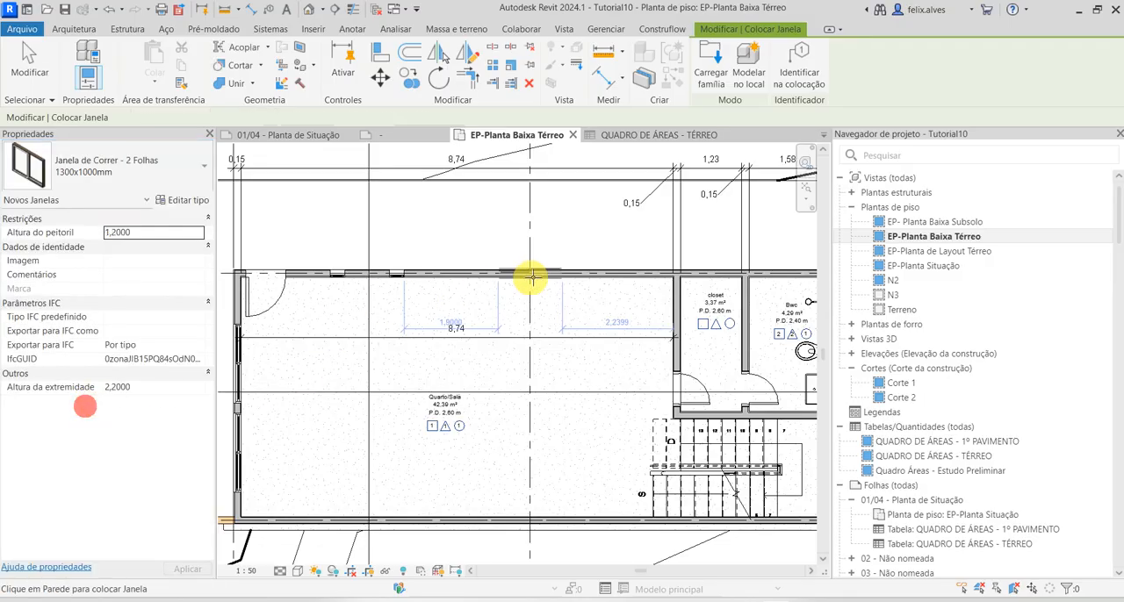
click(480, 272)
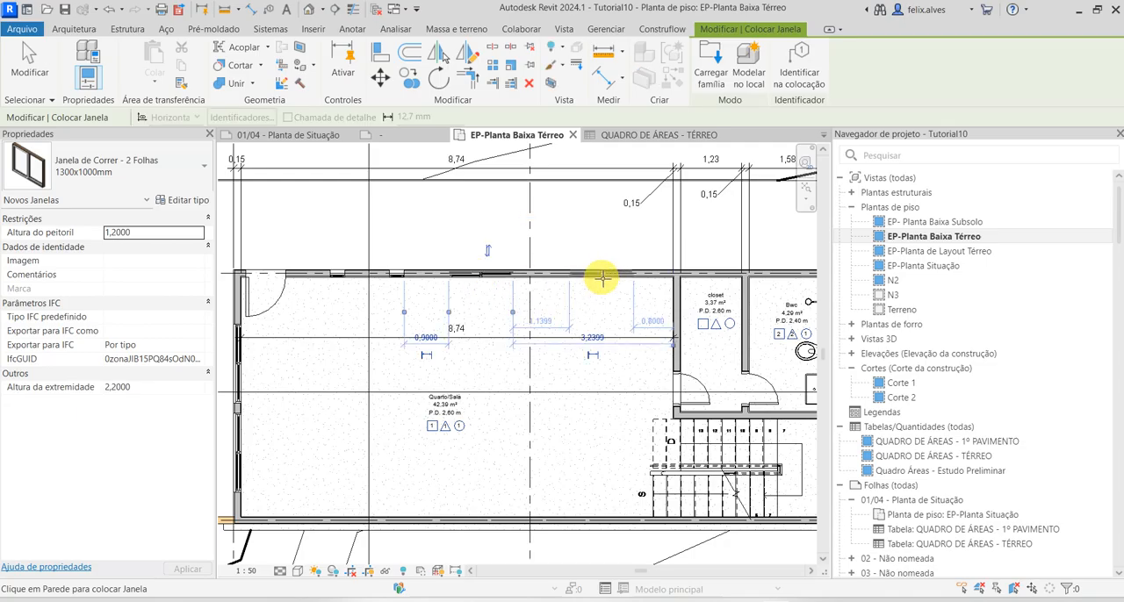
click(593, 272)
key(Escape)
key(Escape)
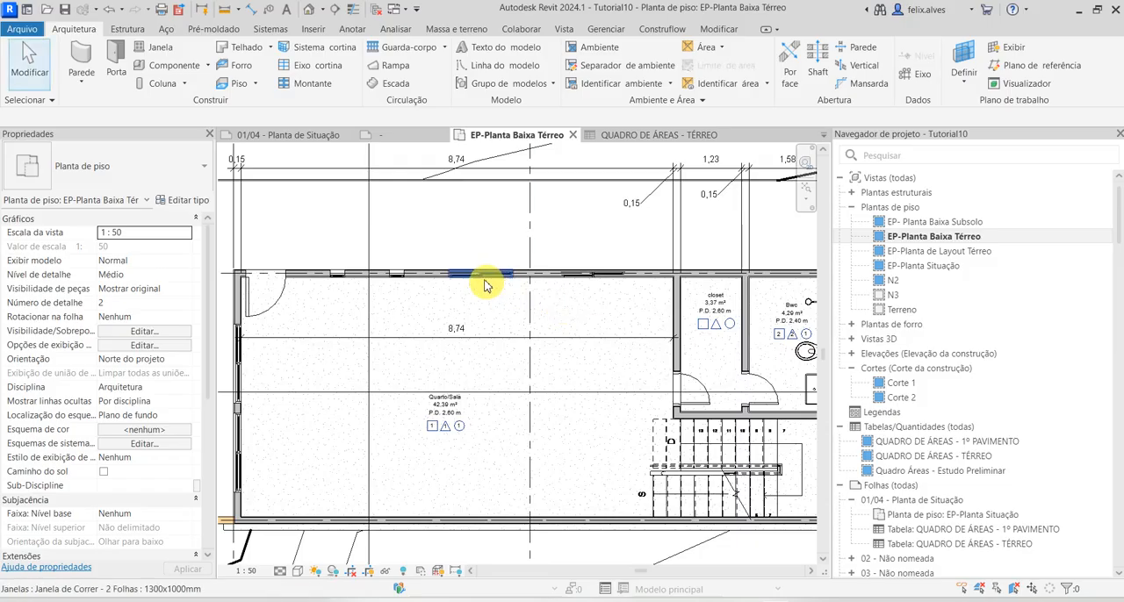
scroll(484, 284, up, 5)
click(480, 256)
key(Escape)
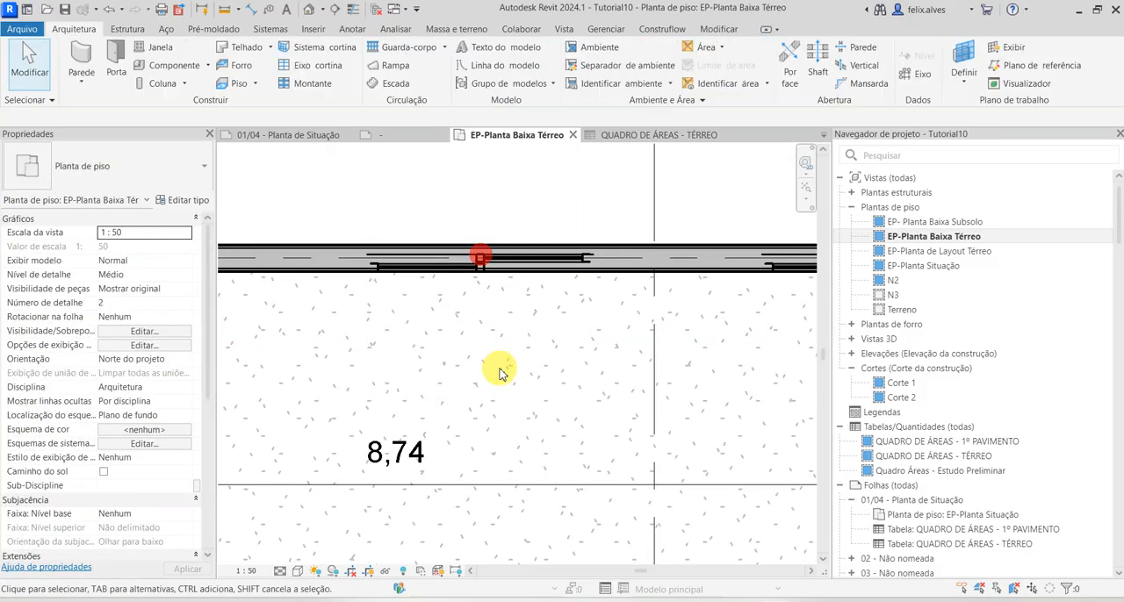
scroll(490, 316, down, 5)
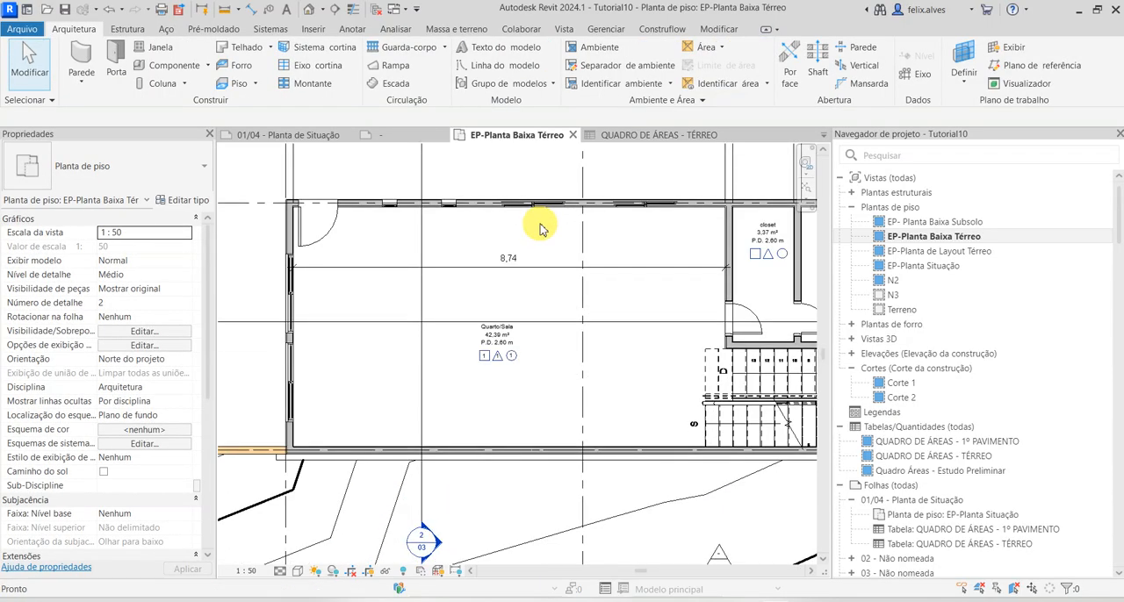
Place a Porta de Correr Metálica com Divisões Horizontais 160x210cm over the sliding window nearest the closet in Quarto/Sala's upper wall
click(117, 63)
click(123, 172)
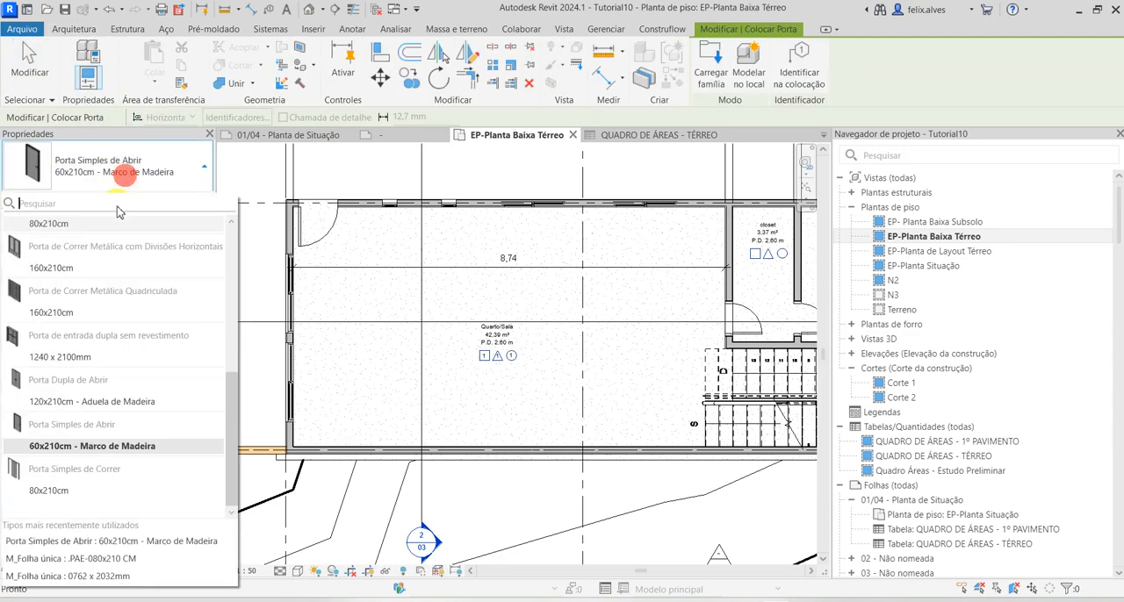
click(95, 272)
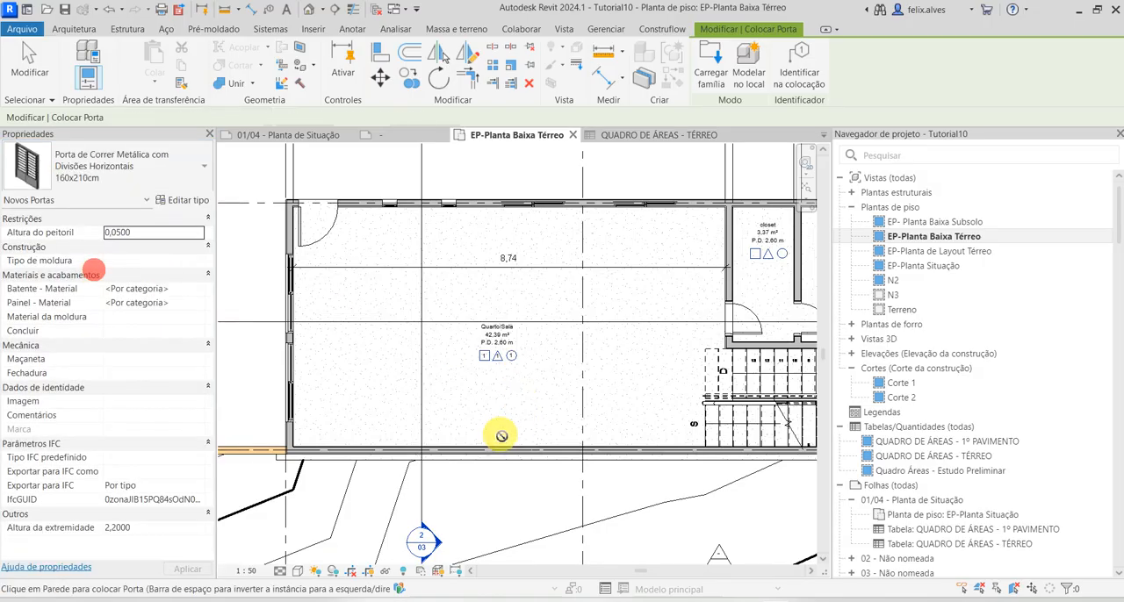
middle_drag(649, 345, 477, 413)
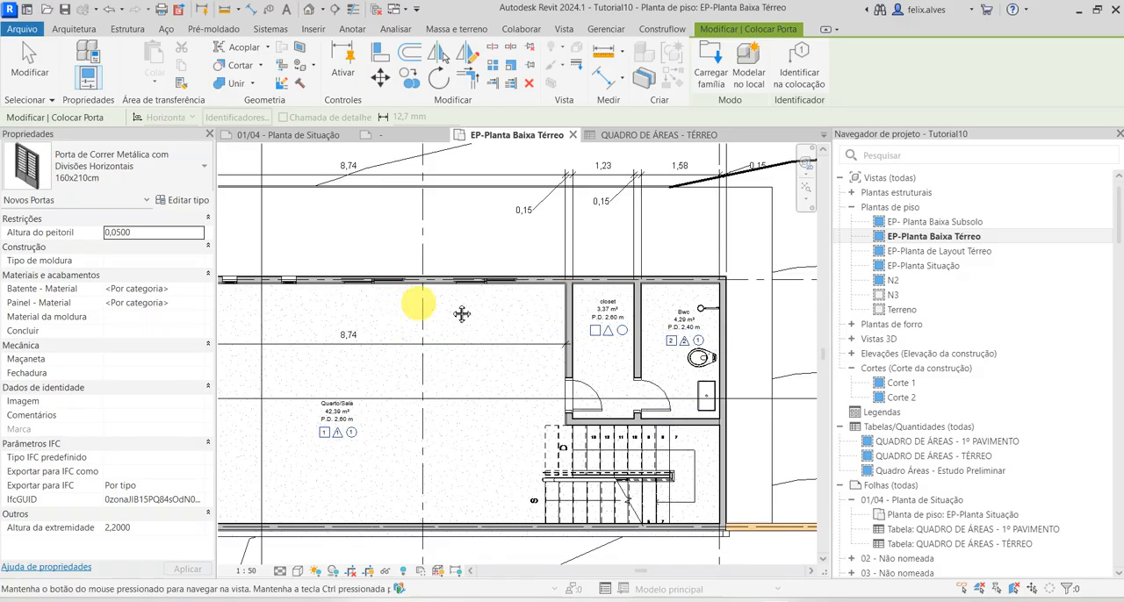
middle_drag(464, 314, 710, 358)
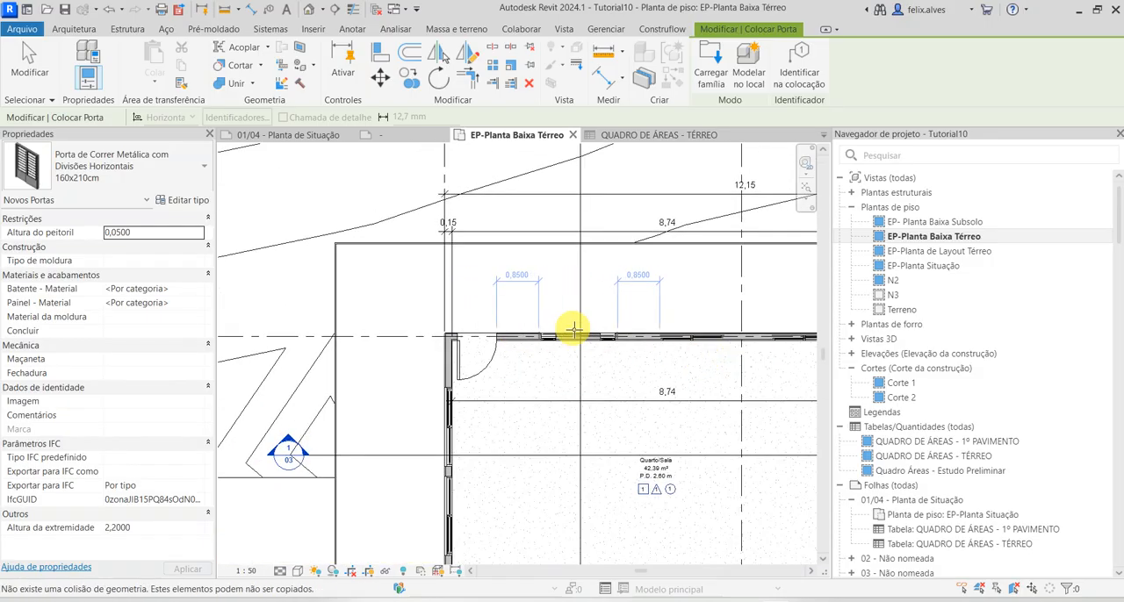
middle_drag(534, 329, 445, 339)
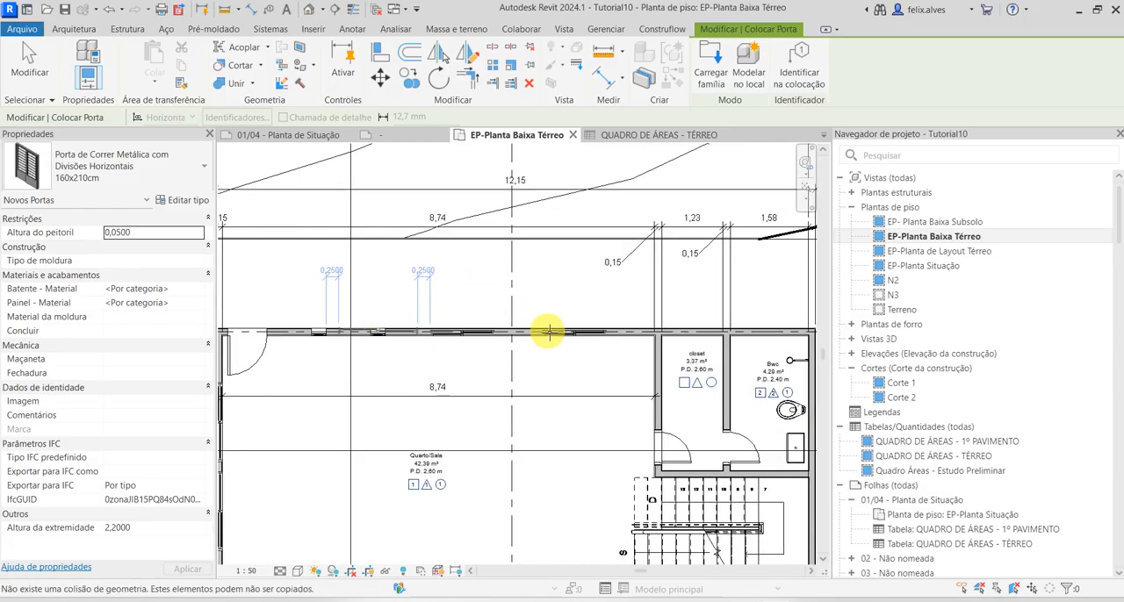
click(582, 334)
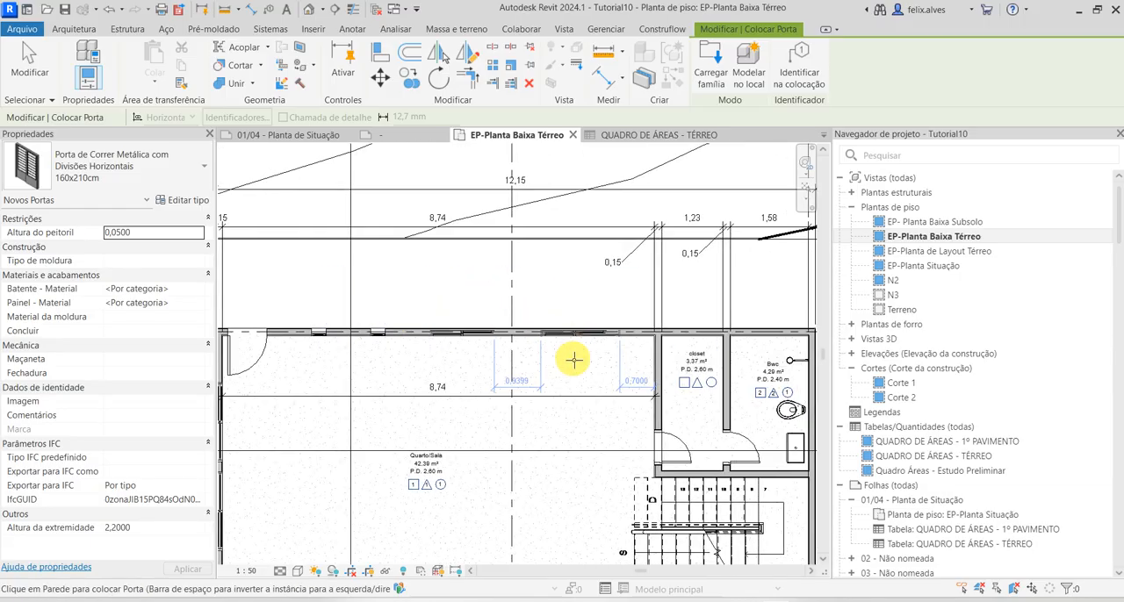
key(Escape)
Delete the two-leaf sliding window that overlaps the new sliding door
scroll(592, 333, up, 5)
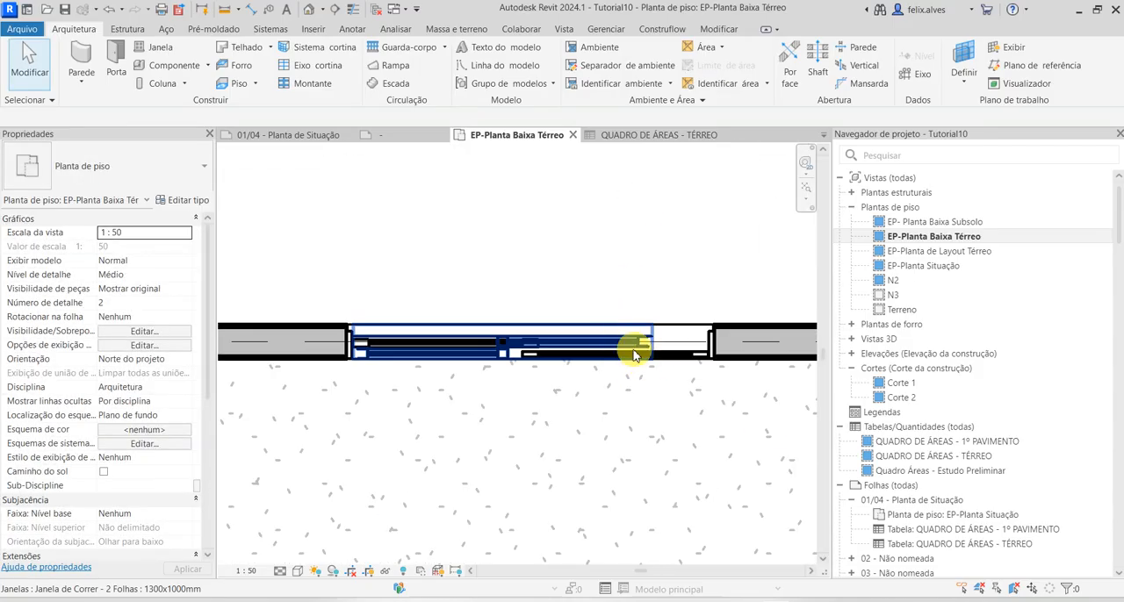
click(632, 353)
key(Escape)
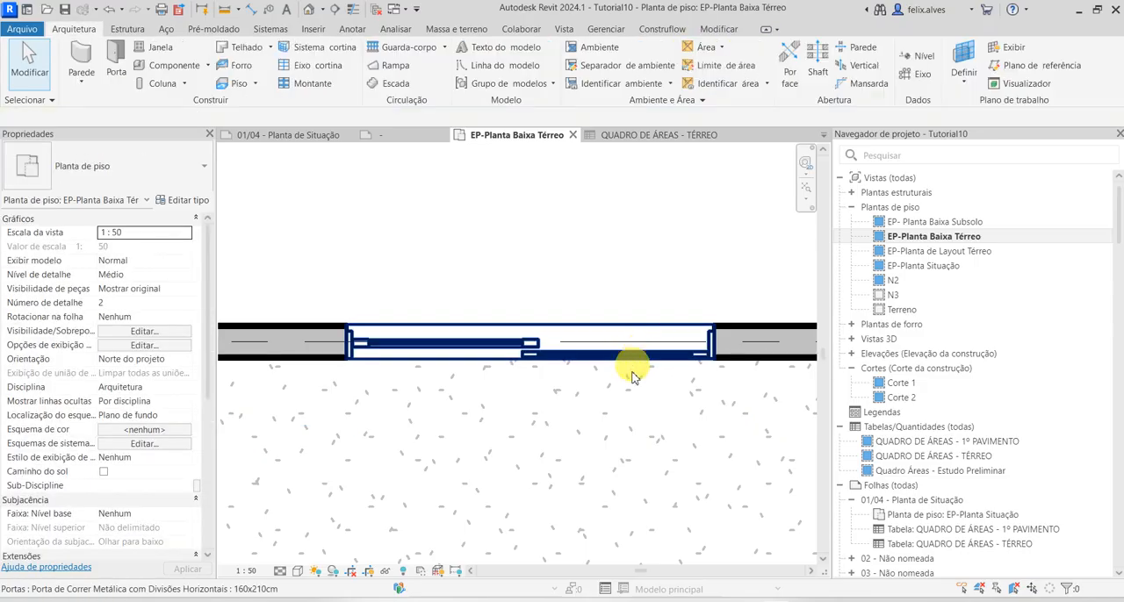
Review the ground-floor plan with its new openings, covering Quarto/Sala, the lower wall and the whole building outline
scroll(627, 351, down, 6)
scroll(423, 325, up, 1)
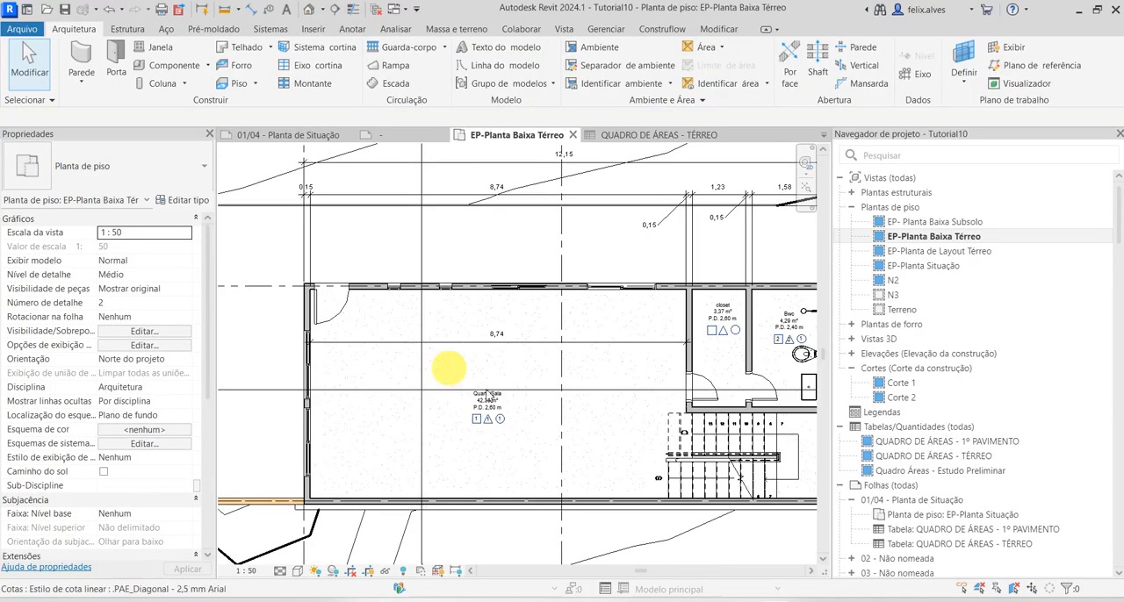
middle_drag(525, 413, 524, 343)
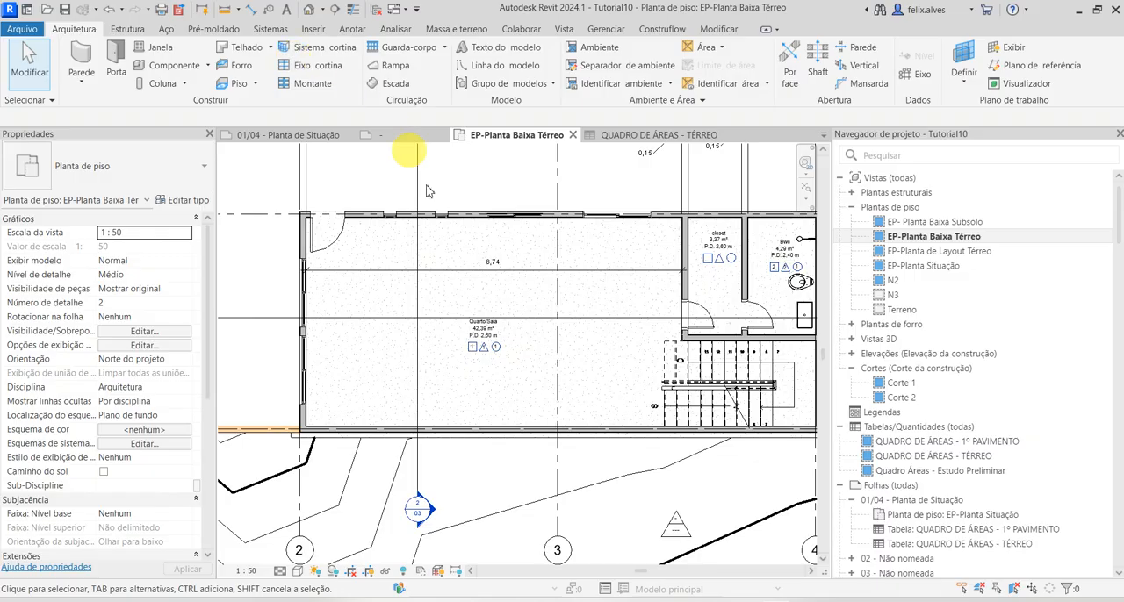
middle_drag(445, 310, 395, 302)
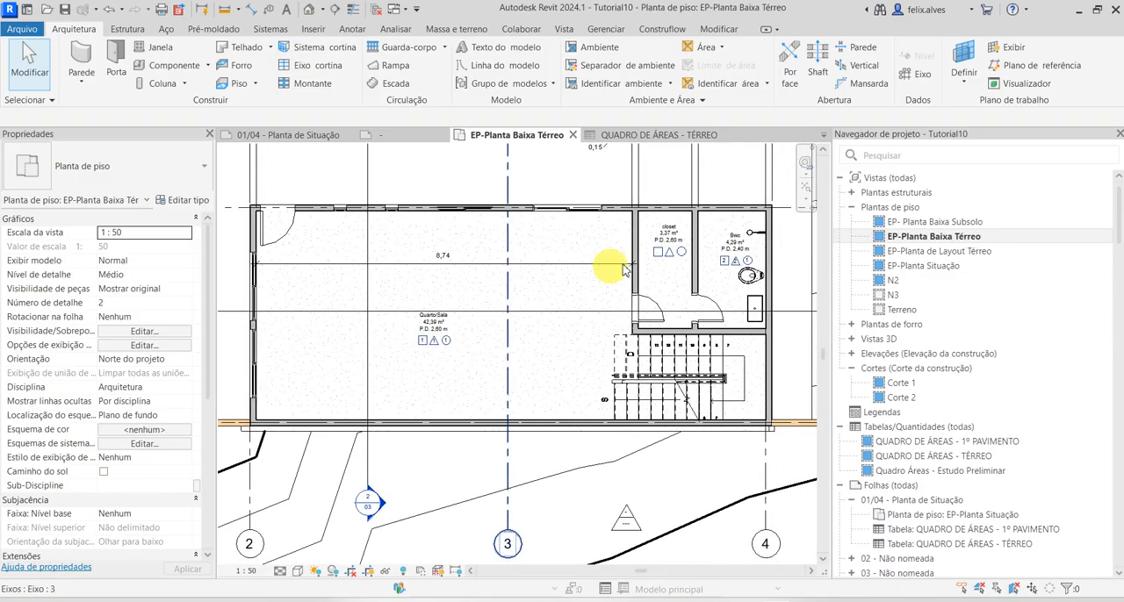
click(511, 450)
scroll(513, 441, down, 2)
key(Escape)
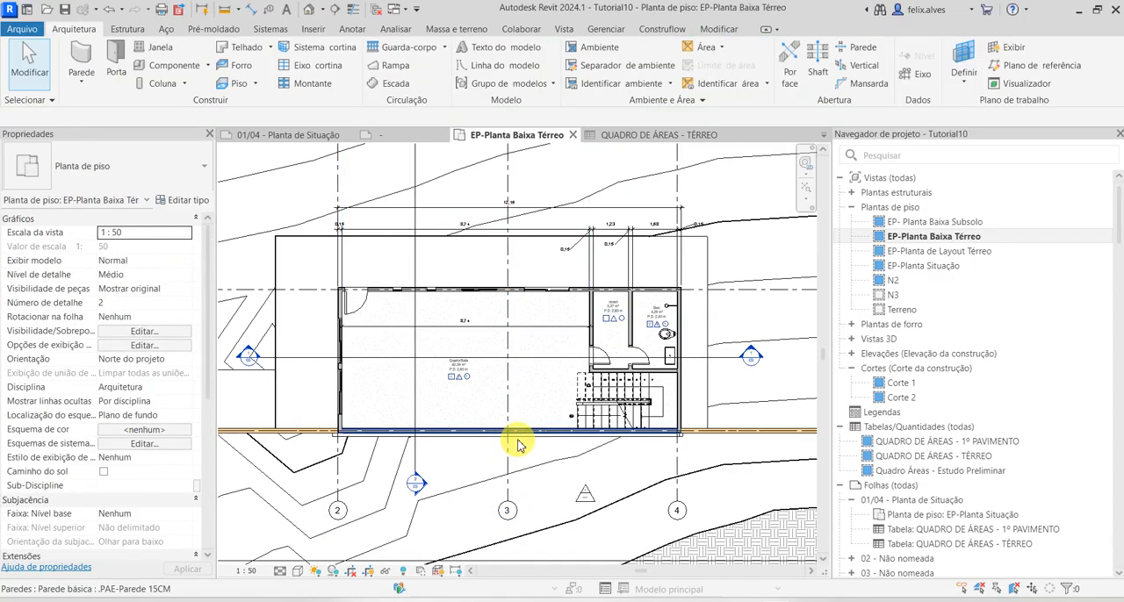
scroll(518, 442, up, 1)
scroll(503, 427, down, 1)
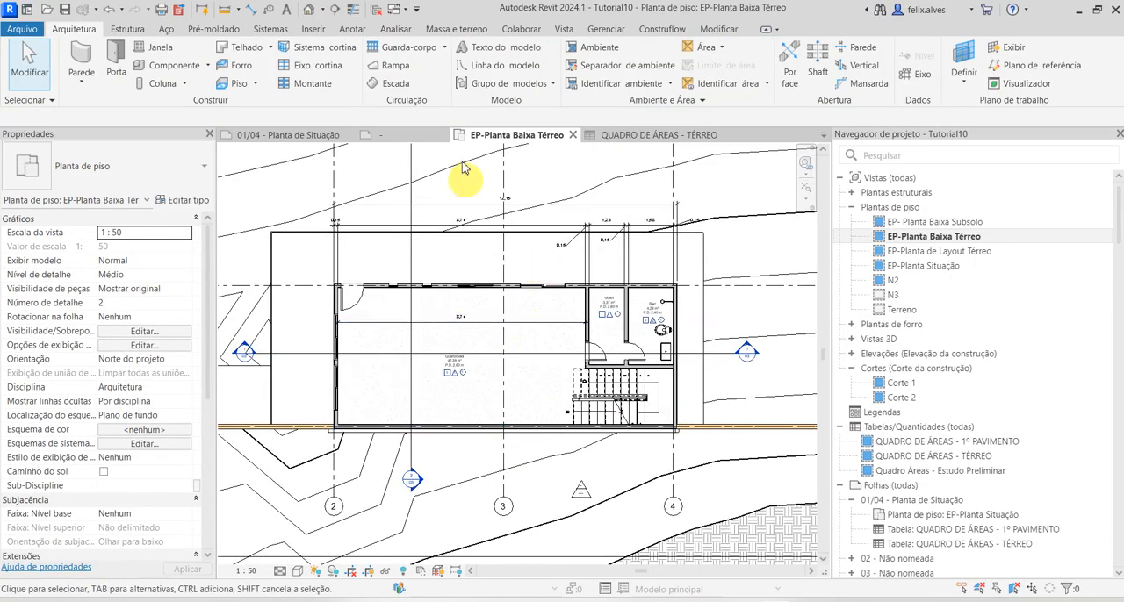
middle_drag(559, 243, 632, 293)
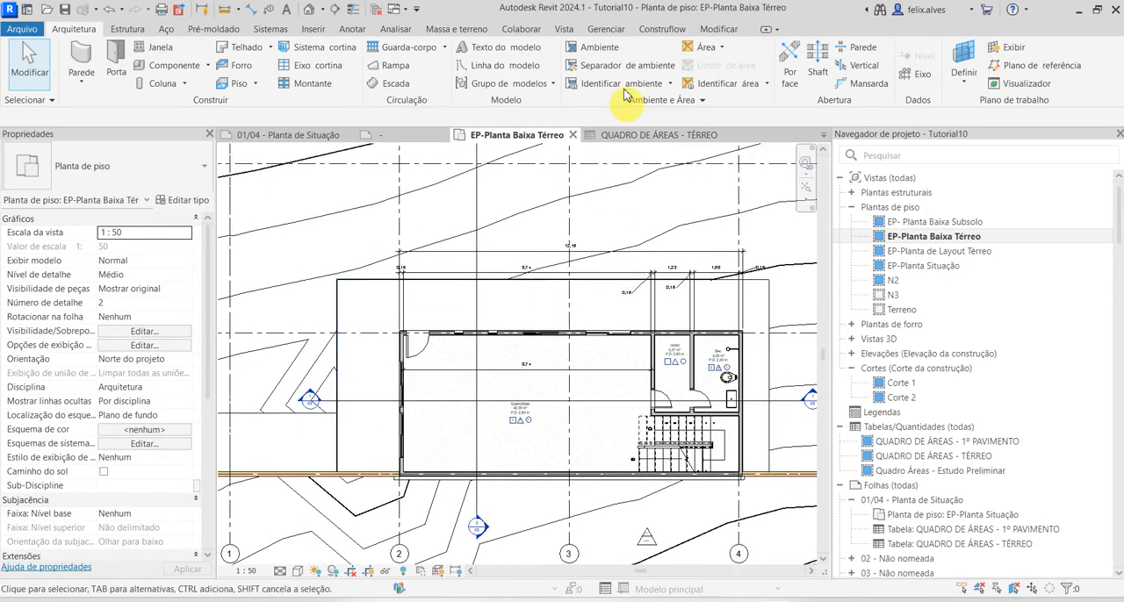
click(325, 33)
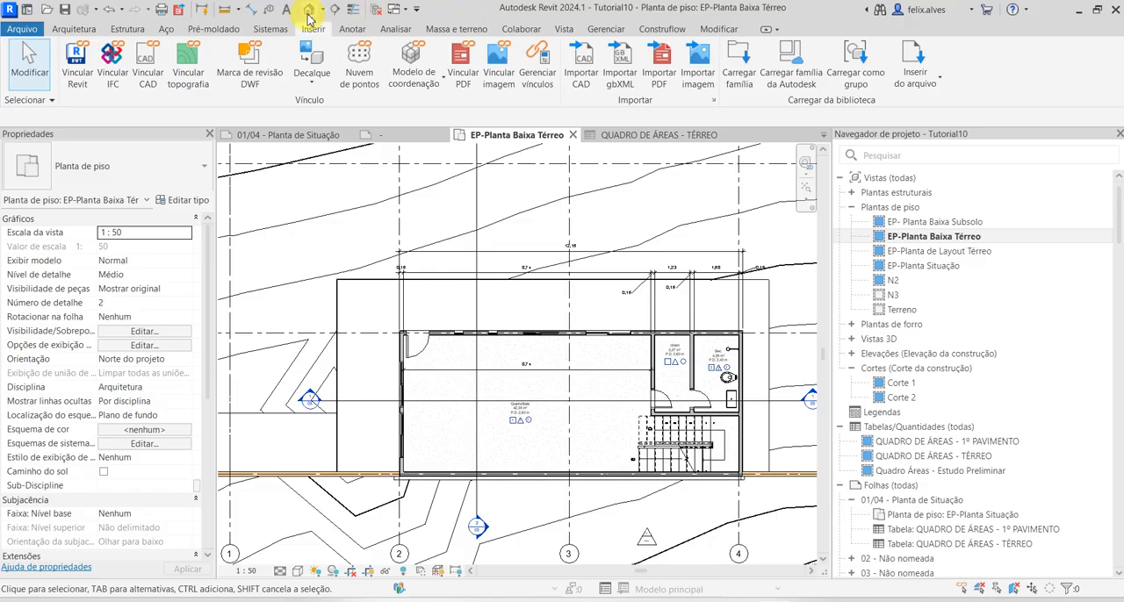
click(739, 61)
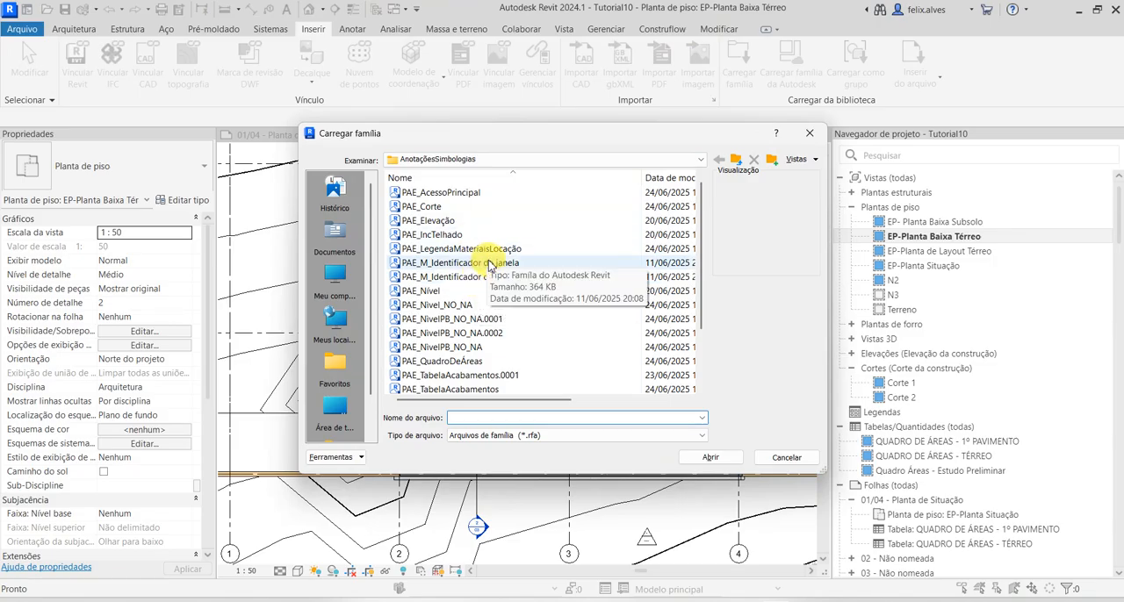
scroll(481, 278, down, 2)
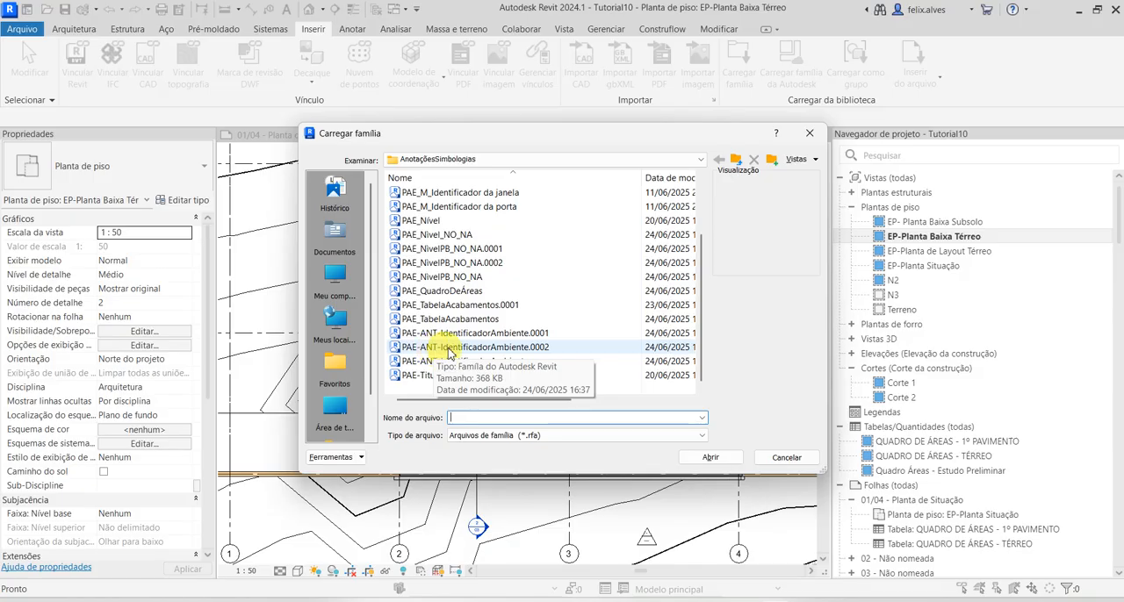
scroll(481, 377, up, 2)
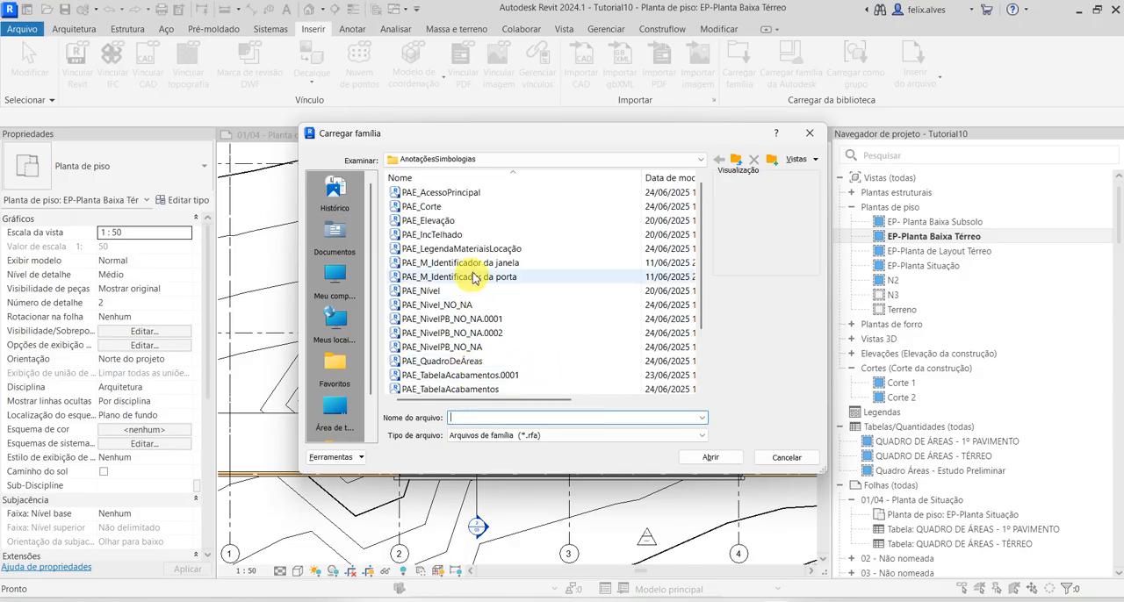
click(477, 262)
shift+click(481, 277)
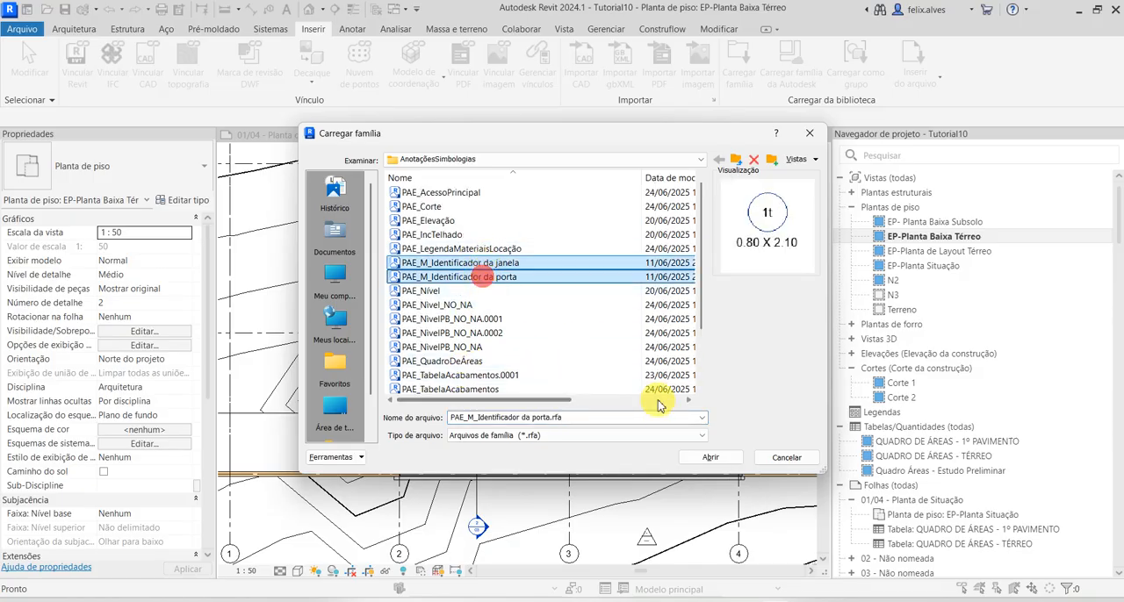
click(787, 458)
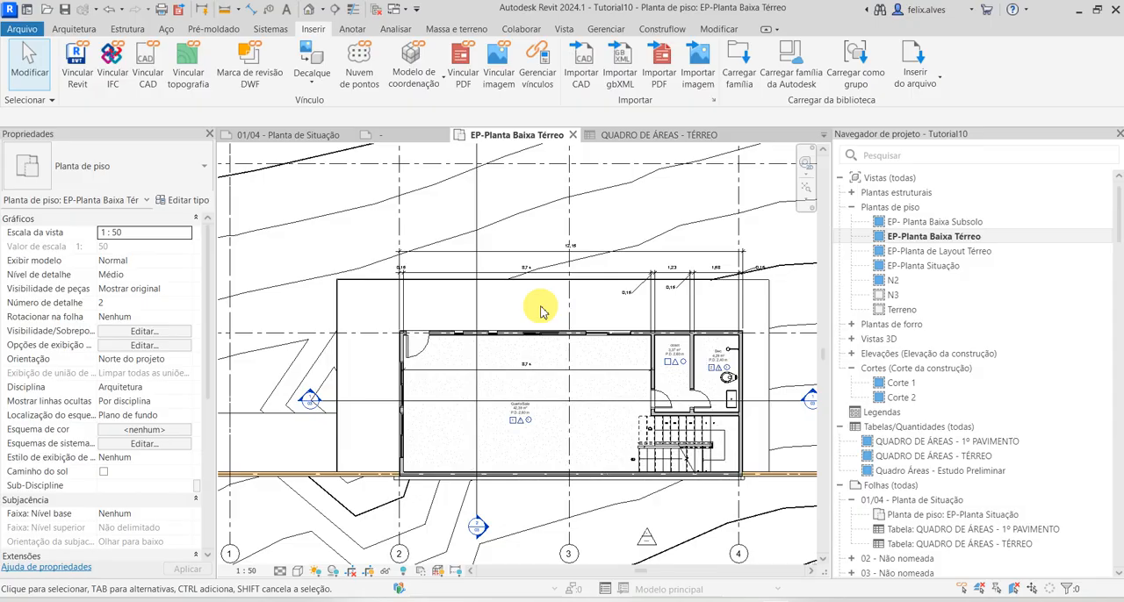
Tag all untagged windows and doors in the current view with PAE_M_Identificador da janela and the DIMENSÕES type of PAE_M_Identificador da porta
click(353, 29)
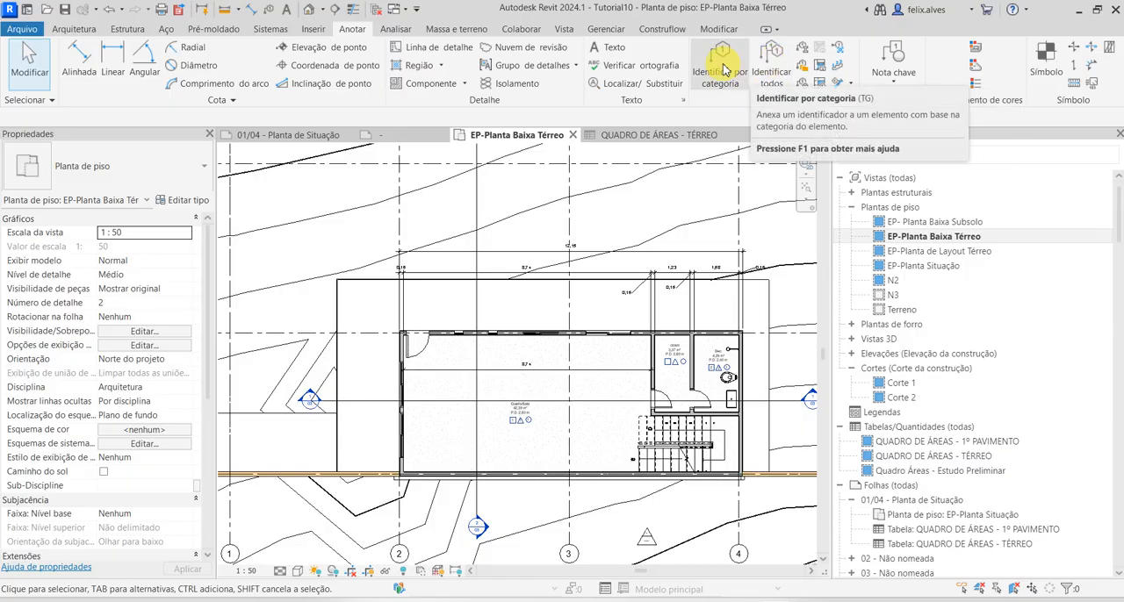
click(773, 65)
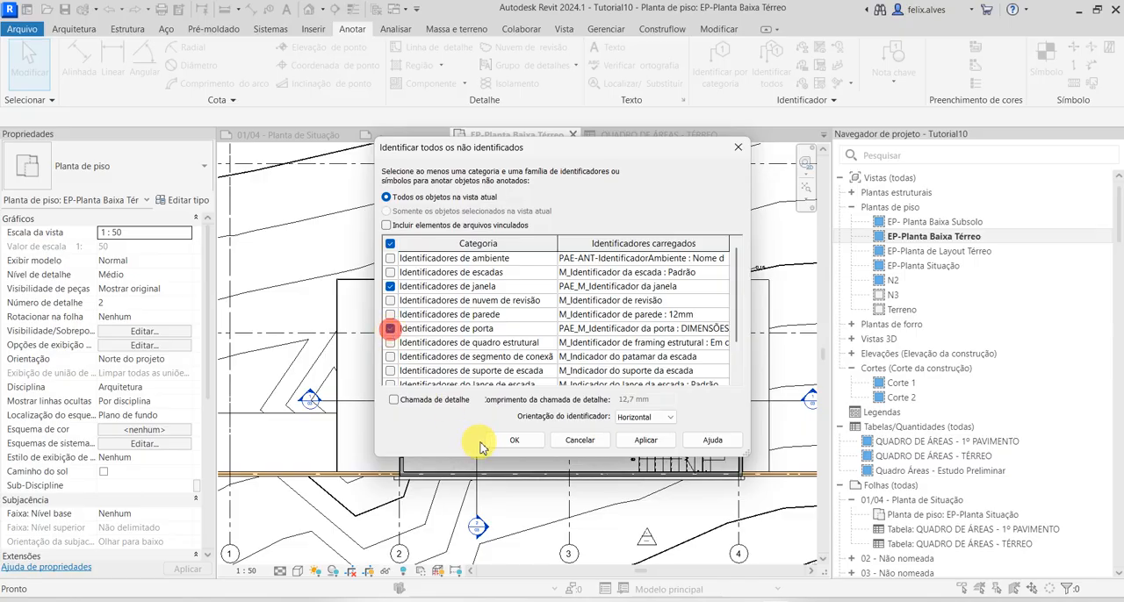
click(646, 441)
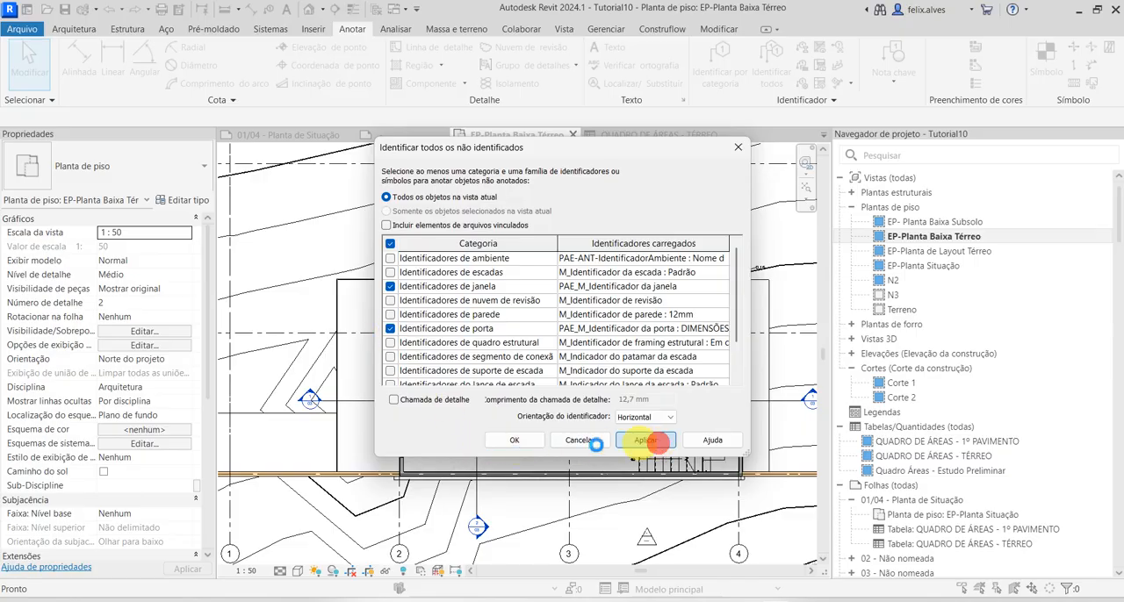
click(537, 440)
scroll(484, 427, up, 2)
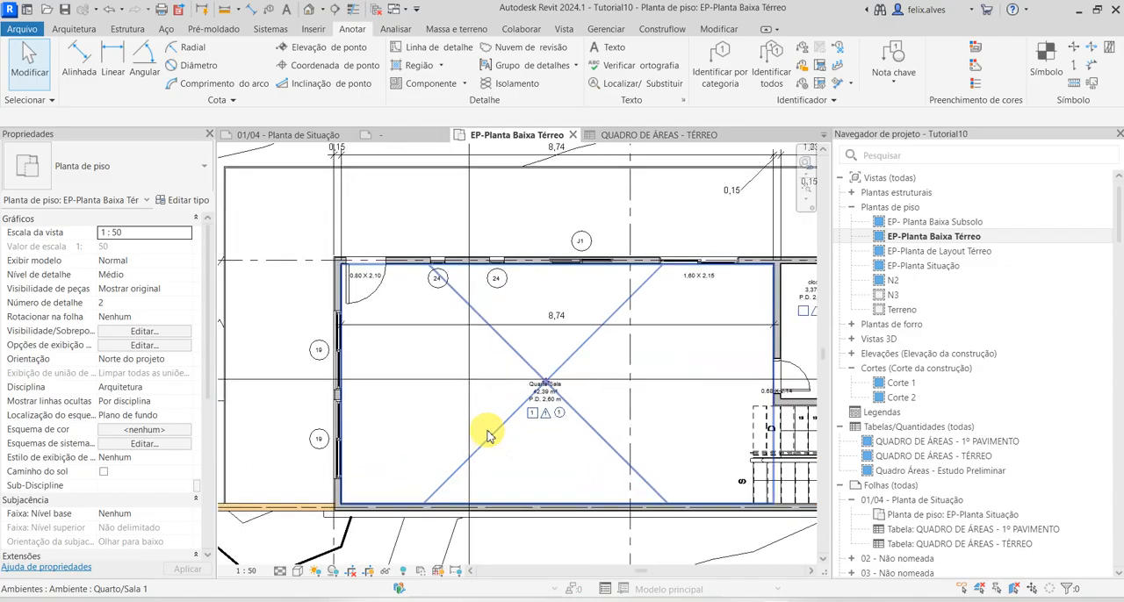
scroll(474, 434, up, 1)
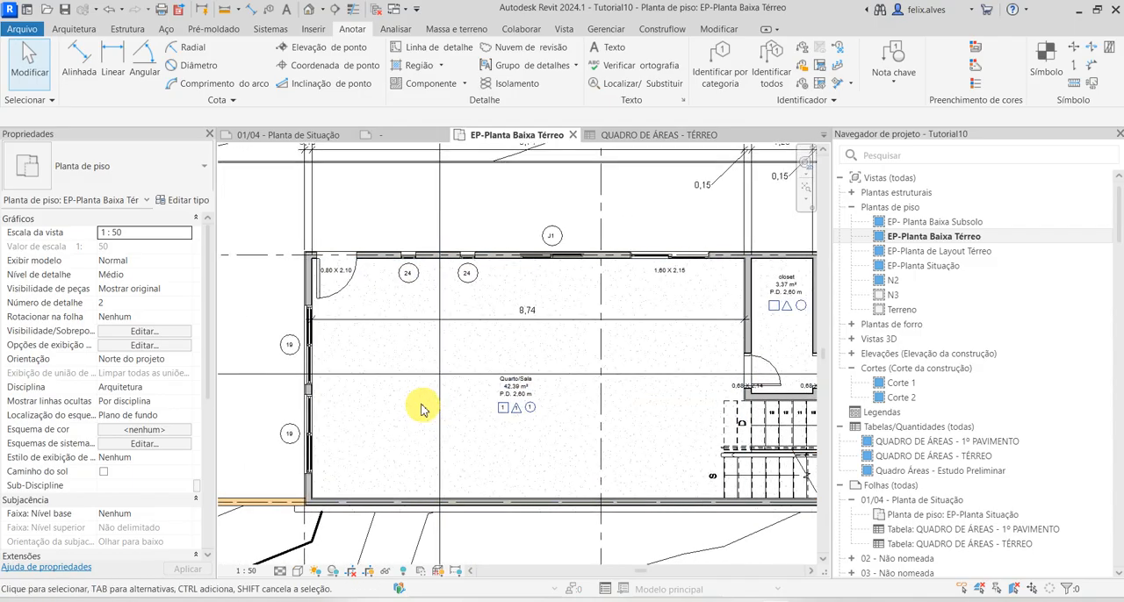
Change the tag on the 0,80 x 2,10 door in Quarto/Sala's upper corner to the DIMENSÕES+INDICADOR type
scroll(339, 297, up, 2)
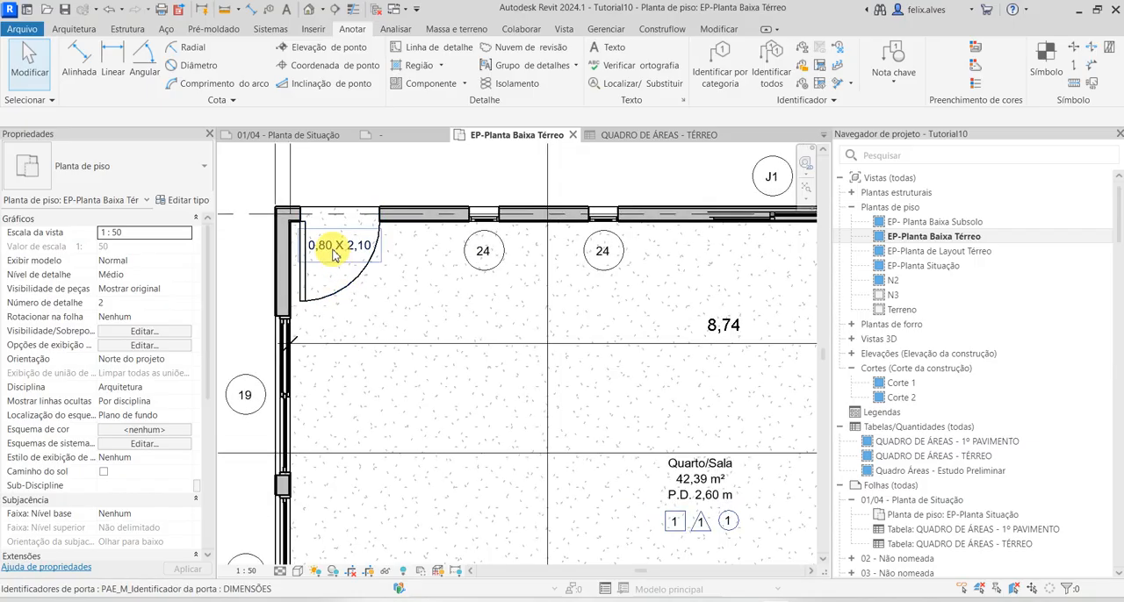
click(331, 249)
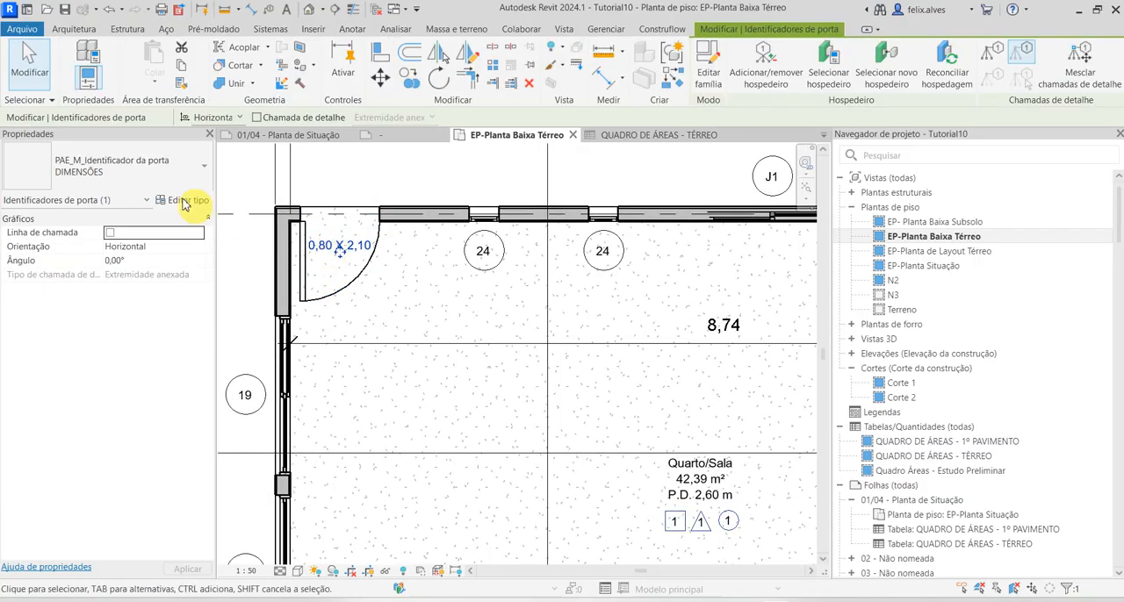
click(187, 164)
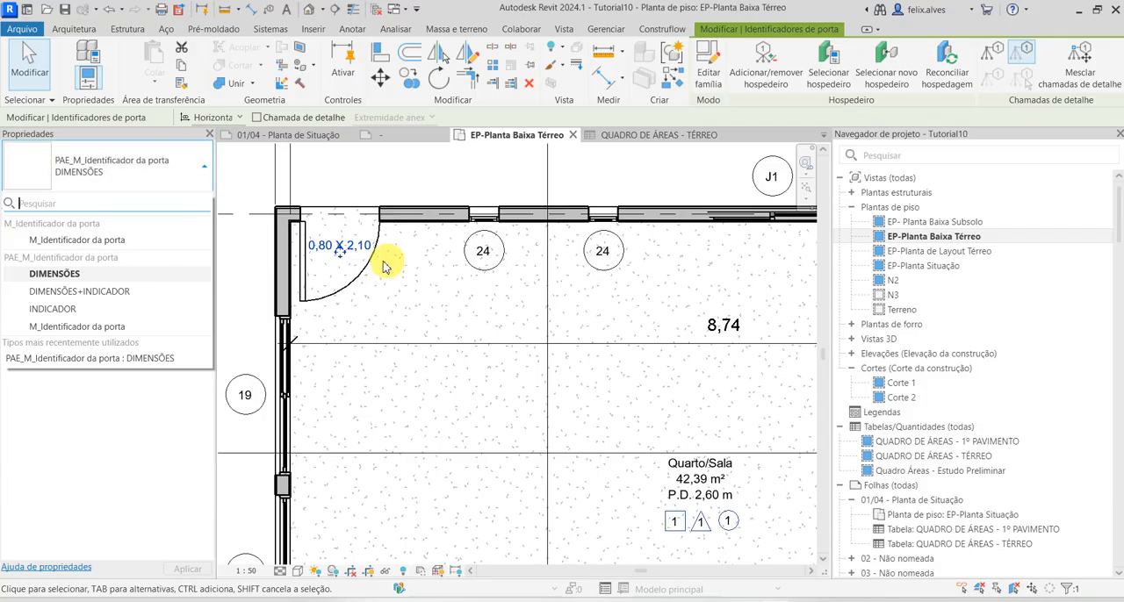
scroll(358, 257, down, 4)
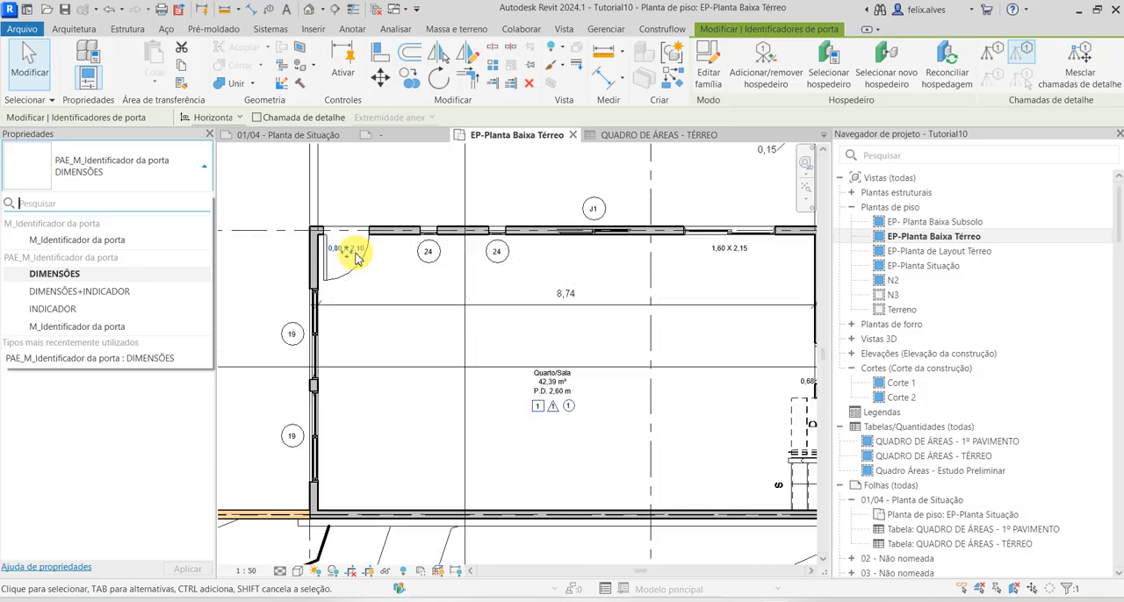
click(118, 293)
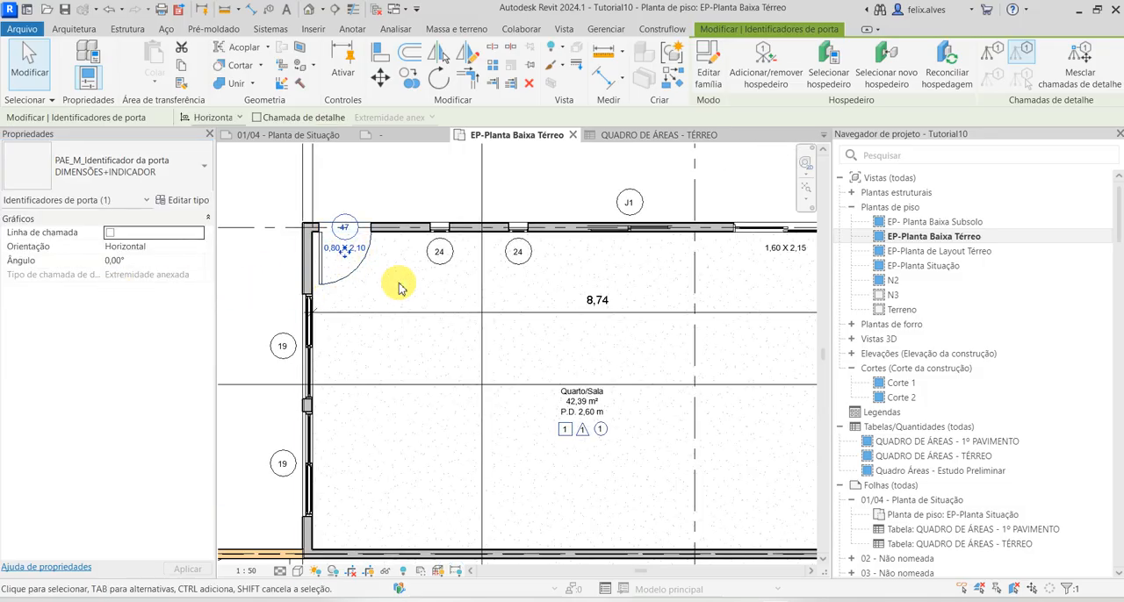
scroll(386, 286, down, 3)
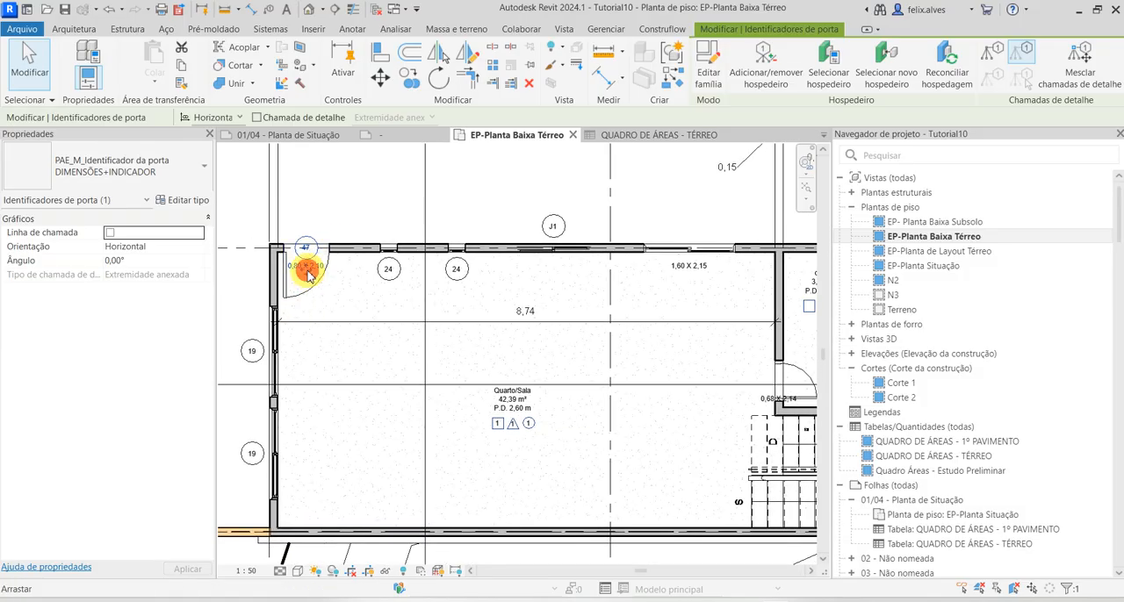
right_click(303, 269)
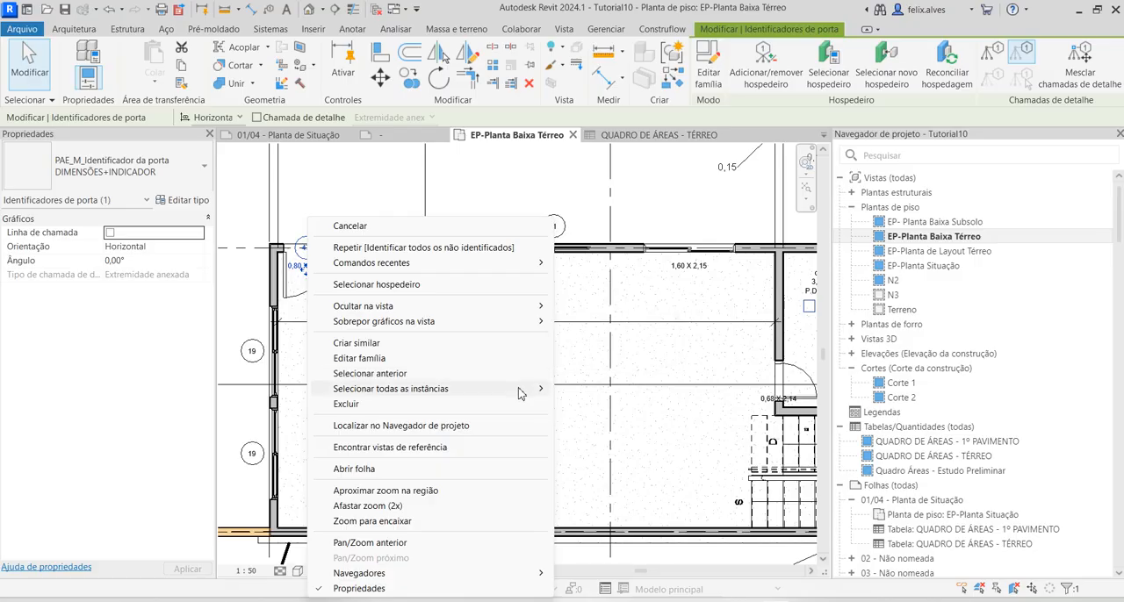
mouse_move(522, 389)
click(632, 404)
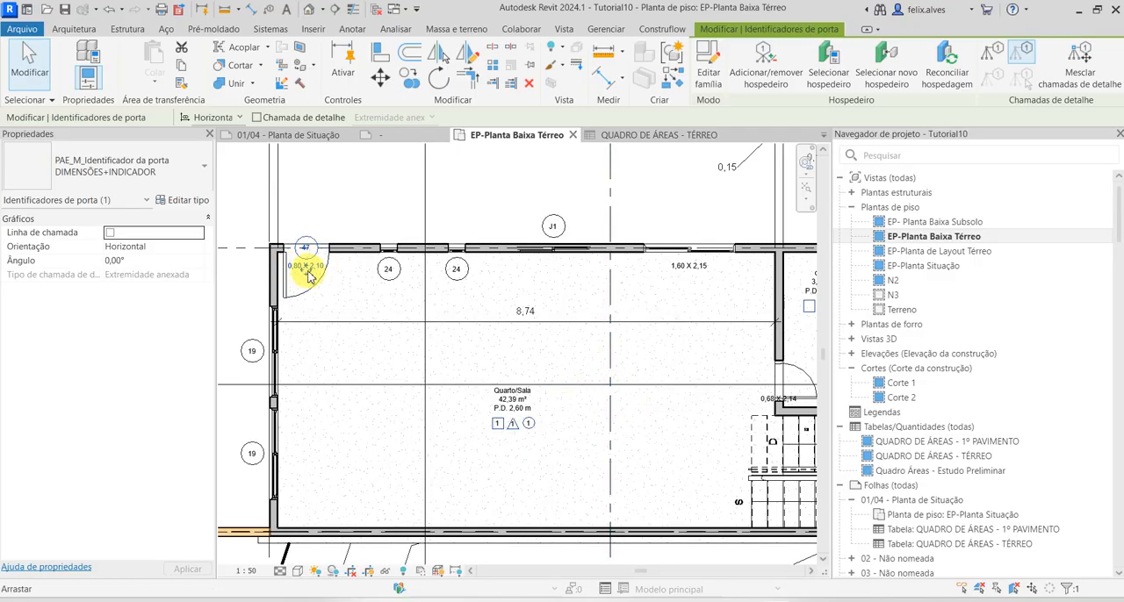
right_click(307, 271)
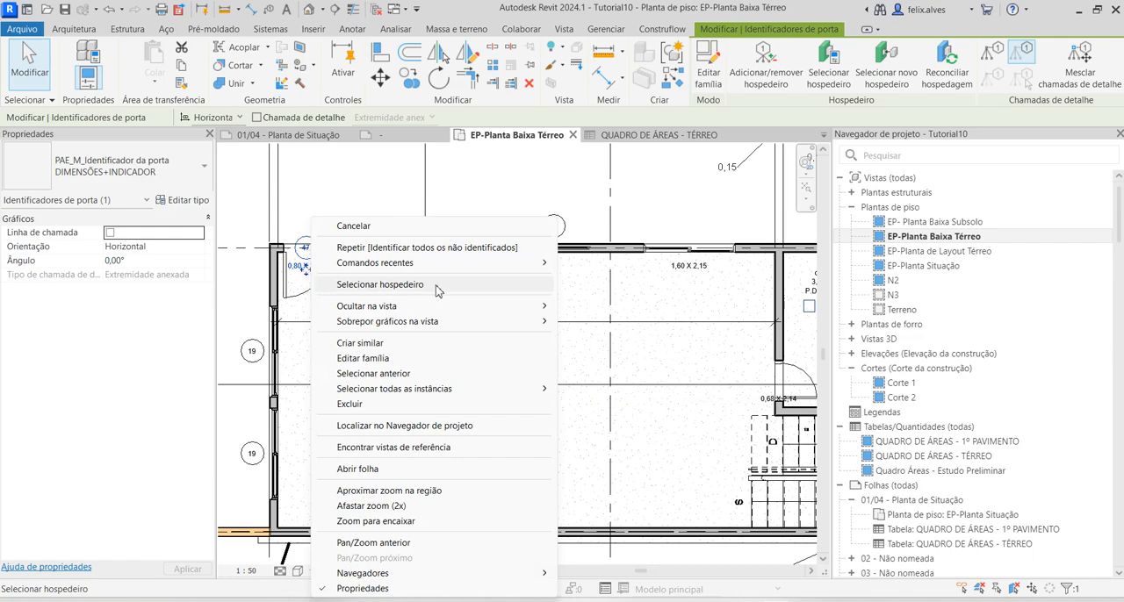
mouse_move(486, 396)
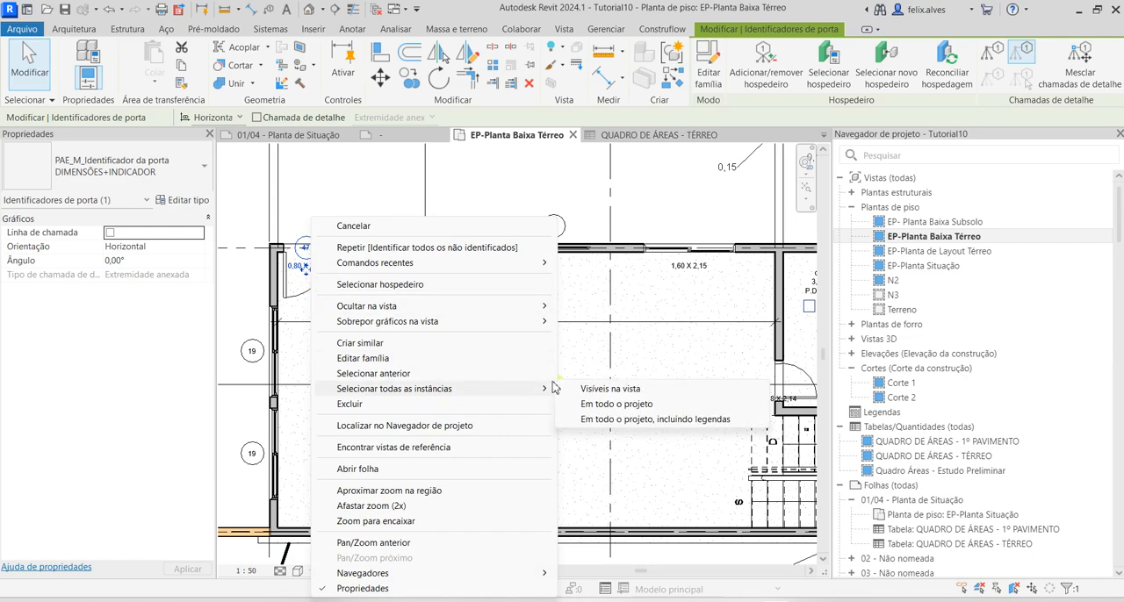
click(681, 191)
Select all remaining DIMENSÕES door tags in the entire project and change them to the DIMENSÕES+INDICADOR type
scroll(625, 438, up, 5)
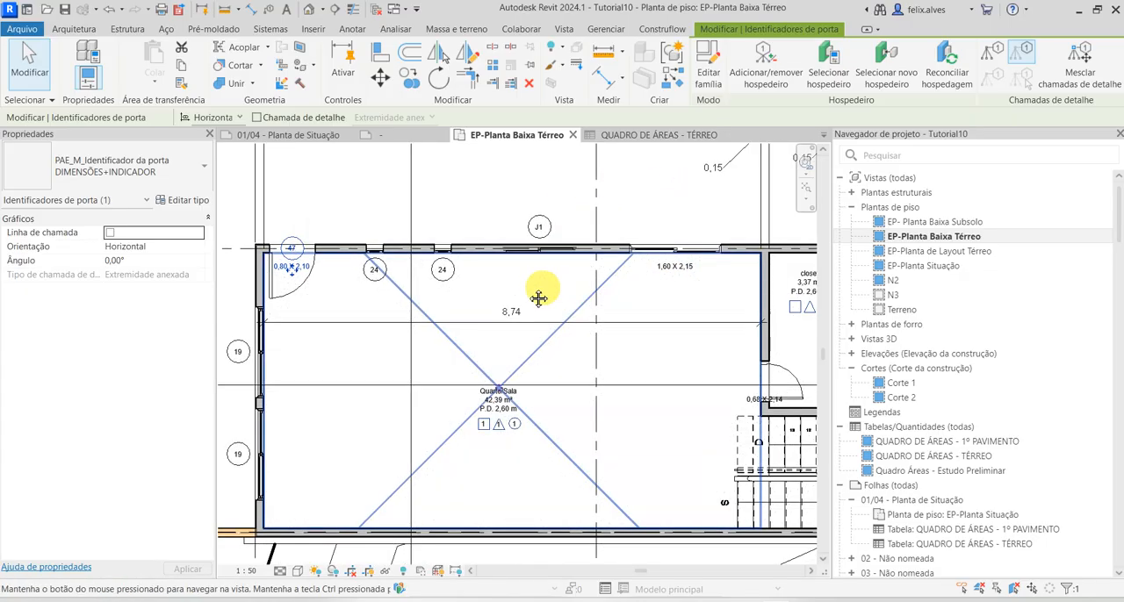
click(626, 439)
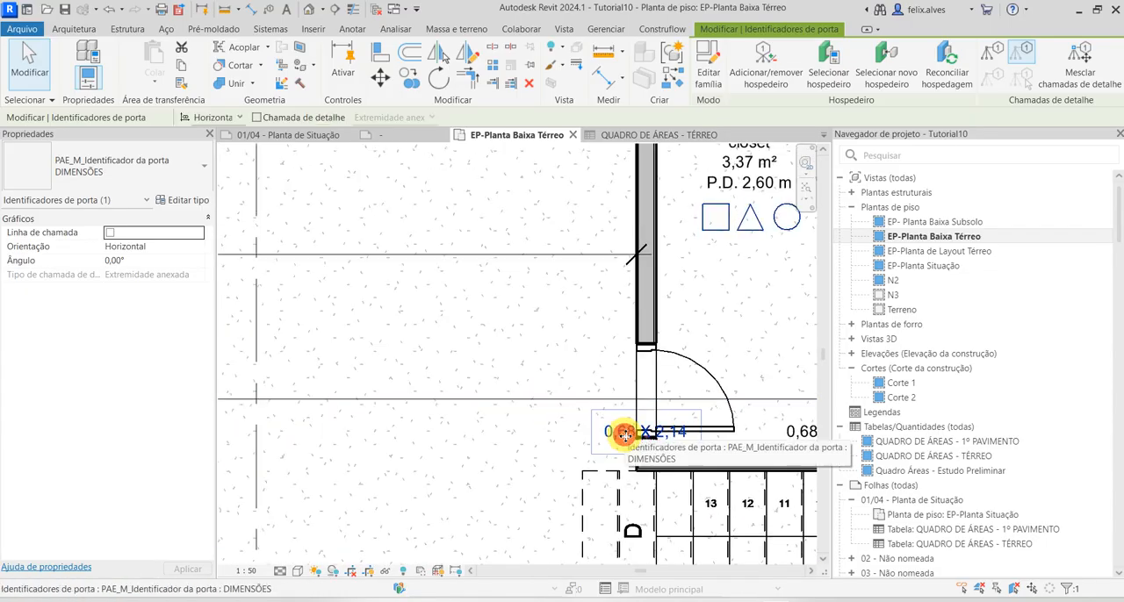
right_click(625, 439)
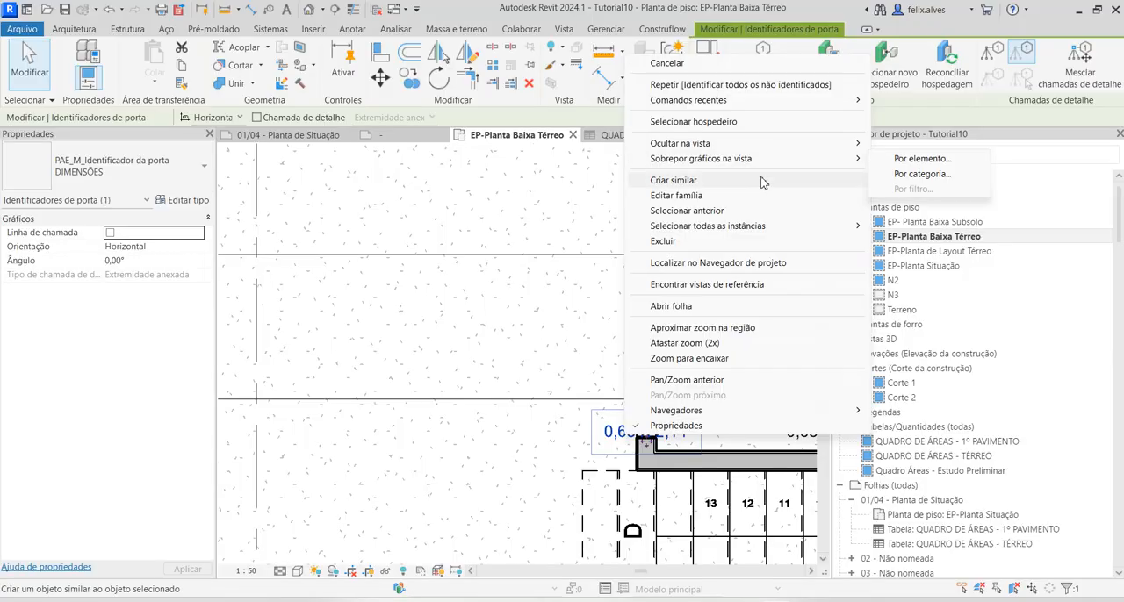
mouse_move(755, 226)
click(952, 248)
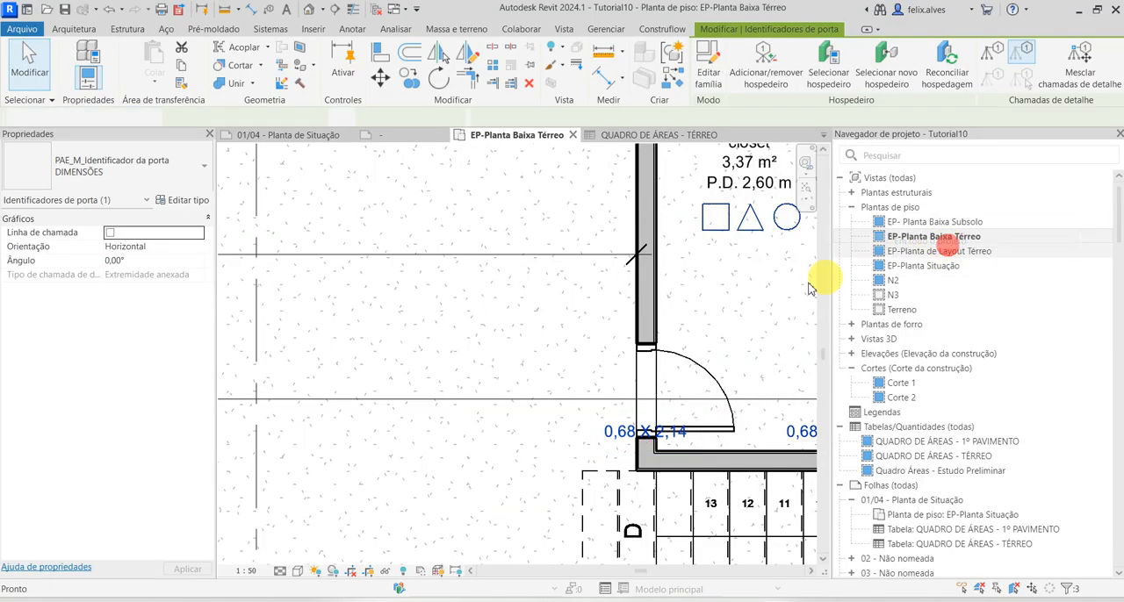
middle_drag(690, 407, 439, 307)
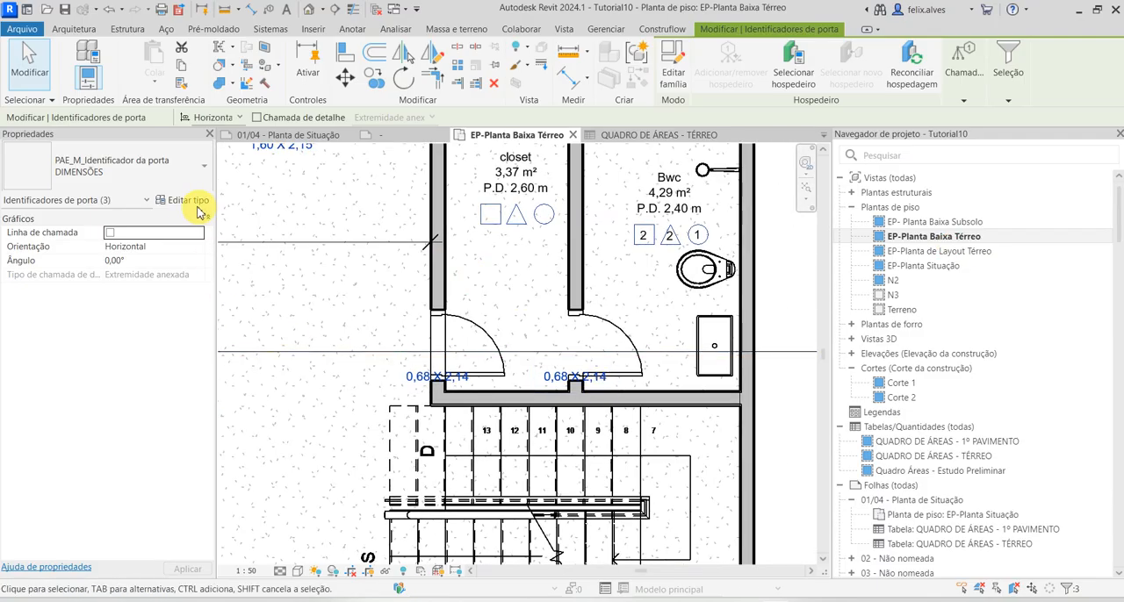
click(184, 172)
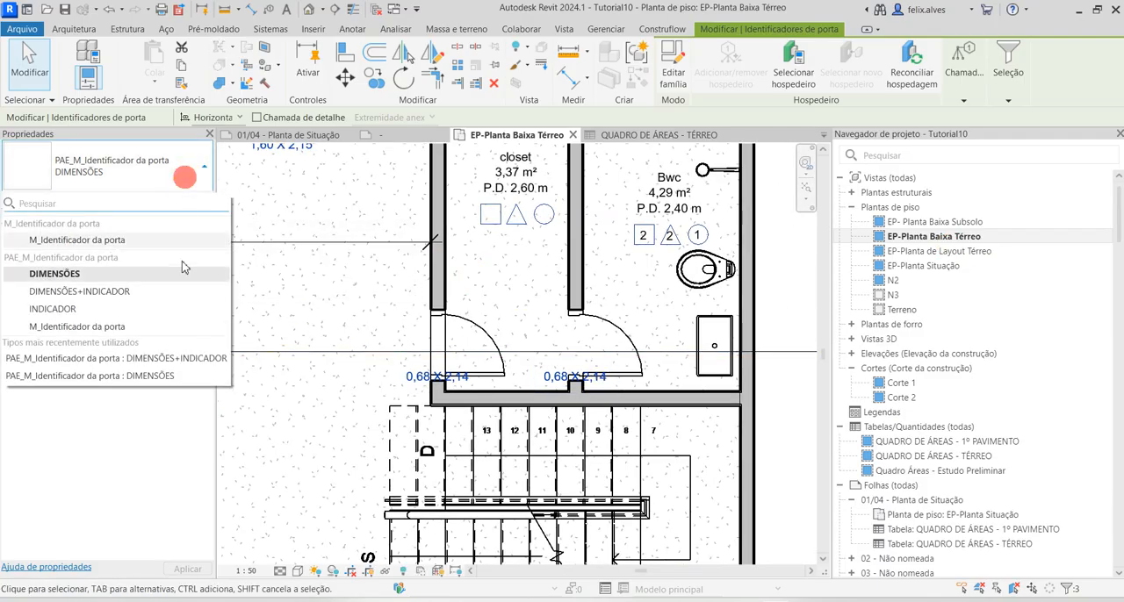
click(153, 291)
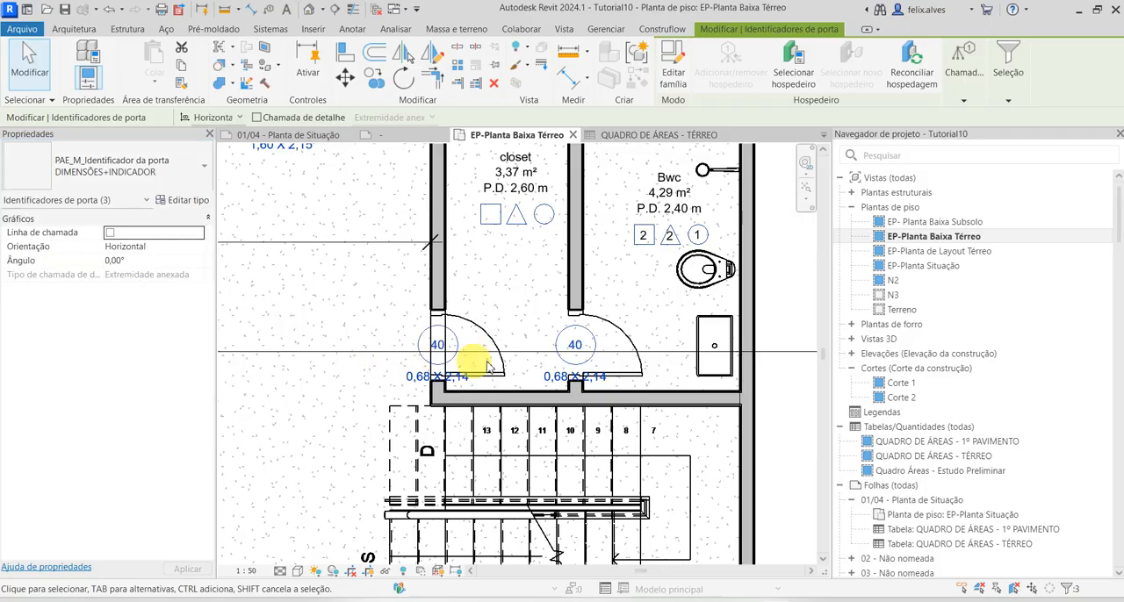
scroll(413, 356, down, 5)
middle_drag(543, 398, 662, 431)
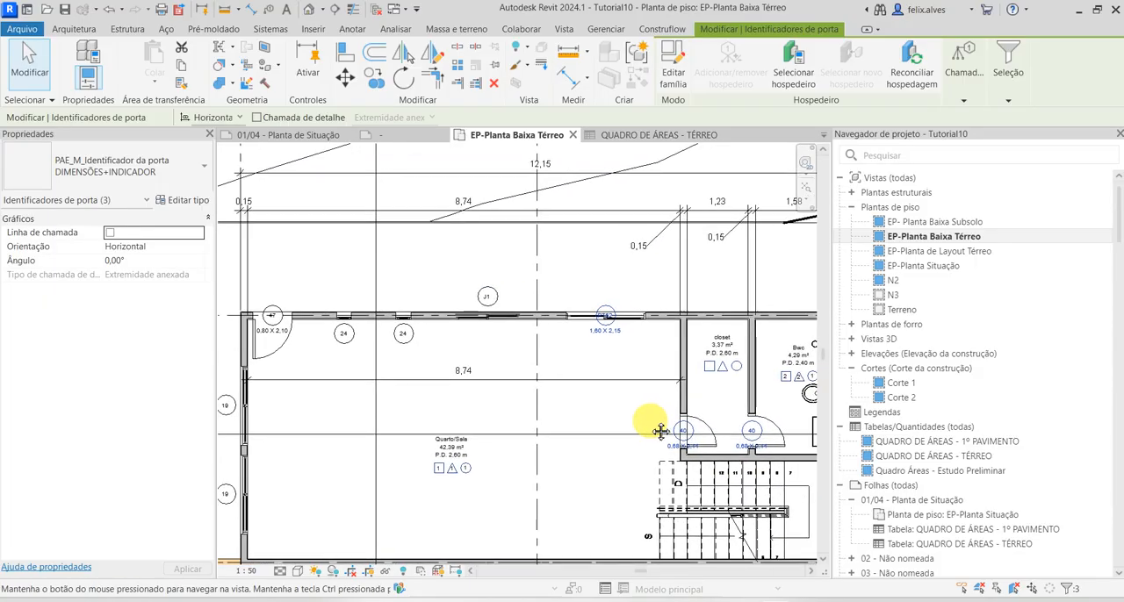
scroll(607, 348, up, 3)
scroll(611, 337, down, 4)
mouse_move(527, 369)
middle_down()
mouse_move(534, 302)
mouse_move(530, 348)
middle_up()
key(Escape)
Set the type mark of the M_Folha única .PAE-080x210 CM door in Quarto/Sala's upper corner to P1
scroll(325, 328, up, 3)
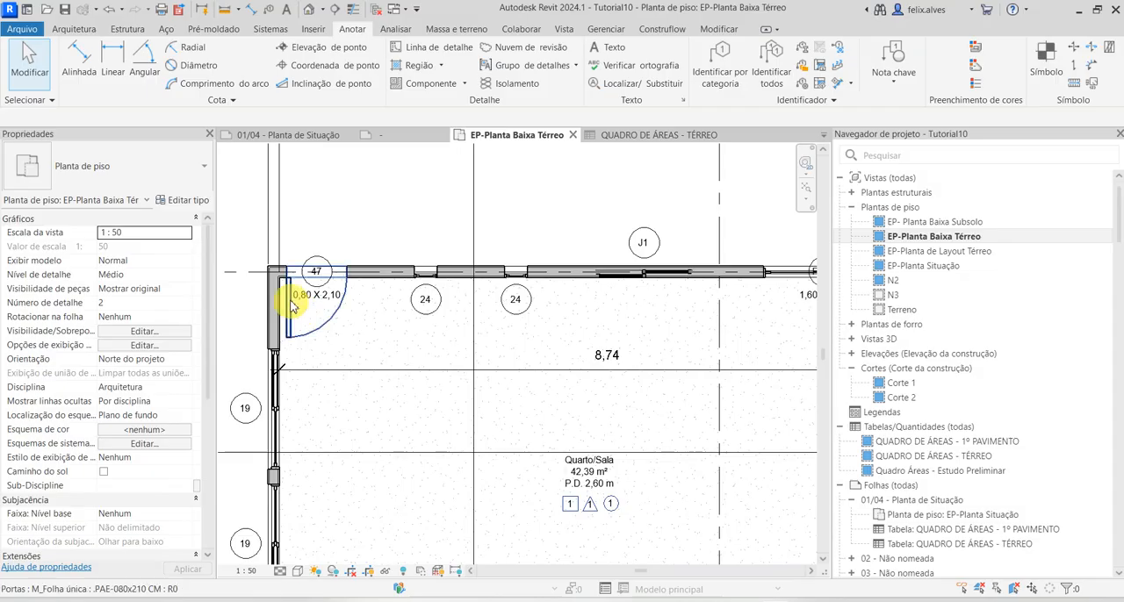
click(292, 318)
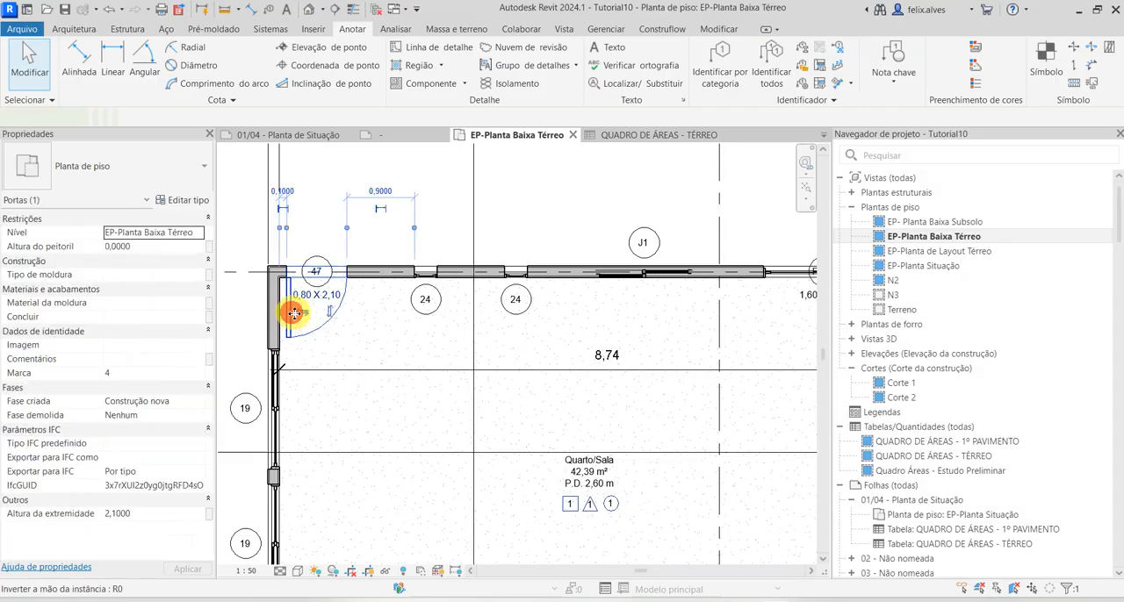
click(178, 201)
scroll(712, 295, down, 6)
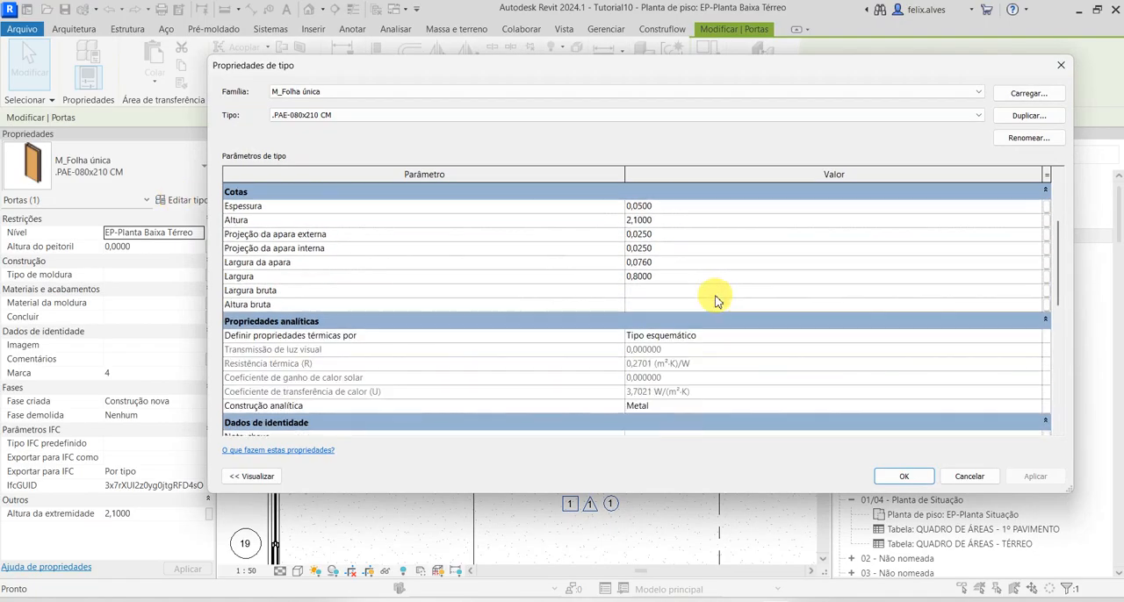
scroll(716, 301, down, 3)
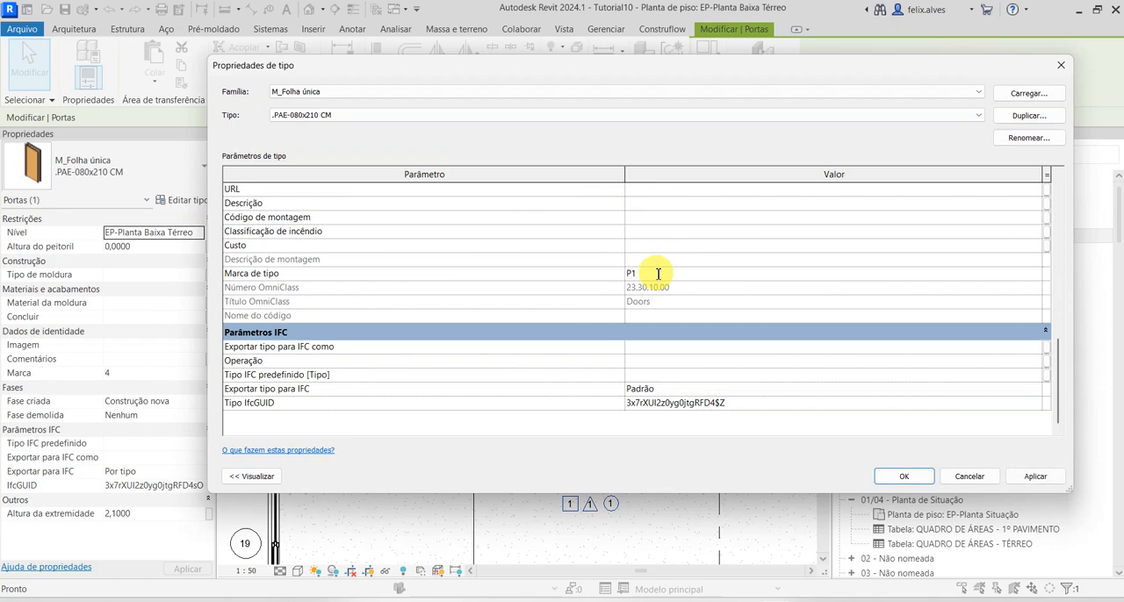
click(919, 483)
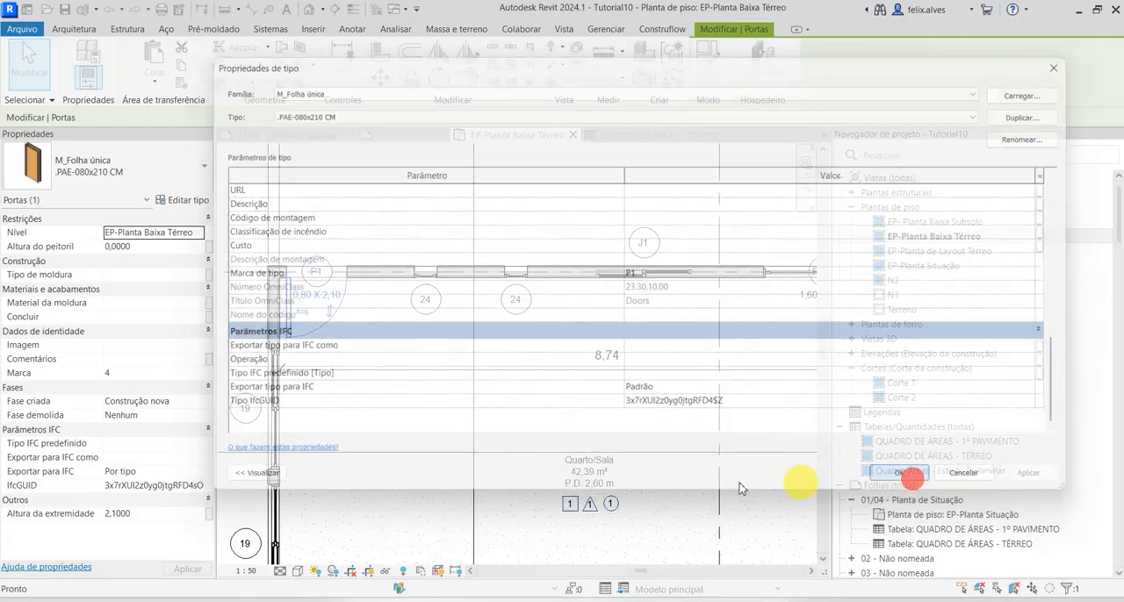
Examine the type properties of the window tag beside the entrance-side pivot window in Quarto/Sala's upper wall
click(427, 303)
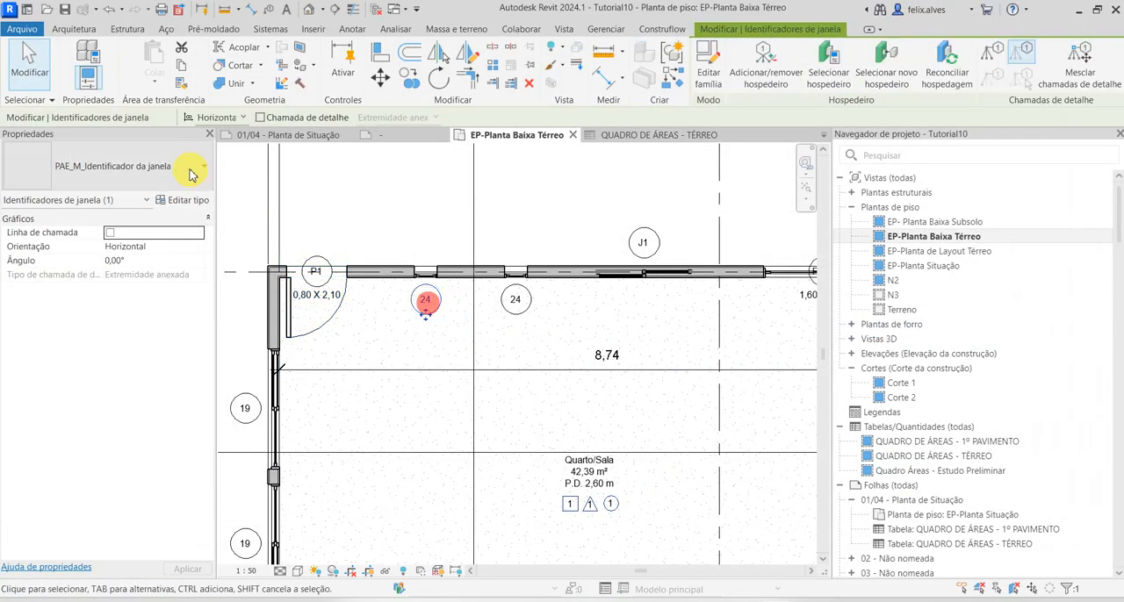
click(184, 200)
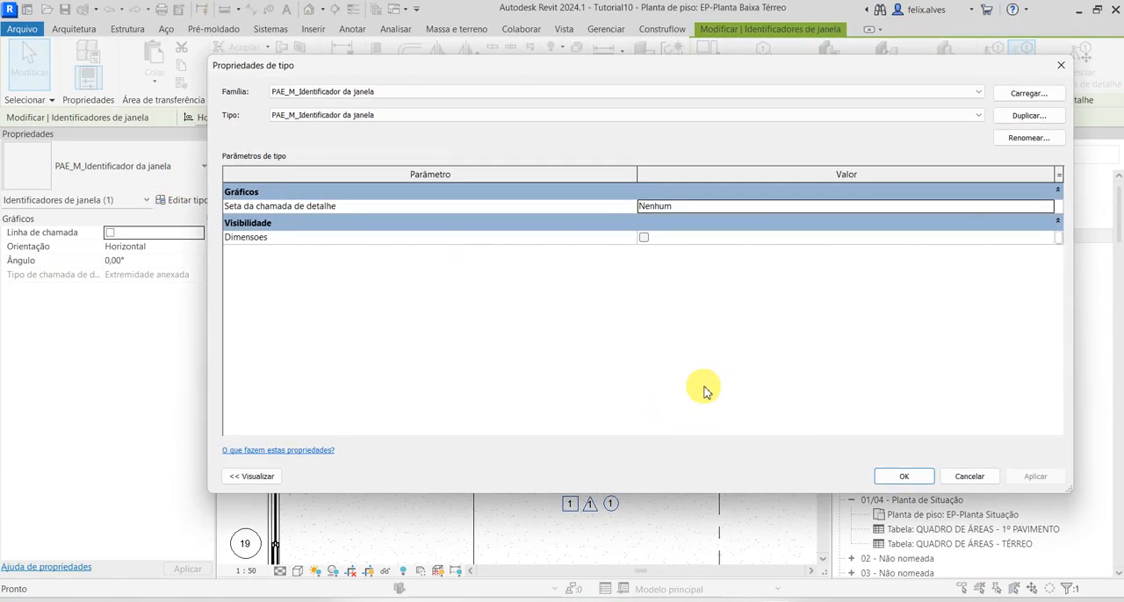
key(Return)
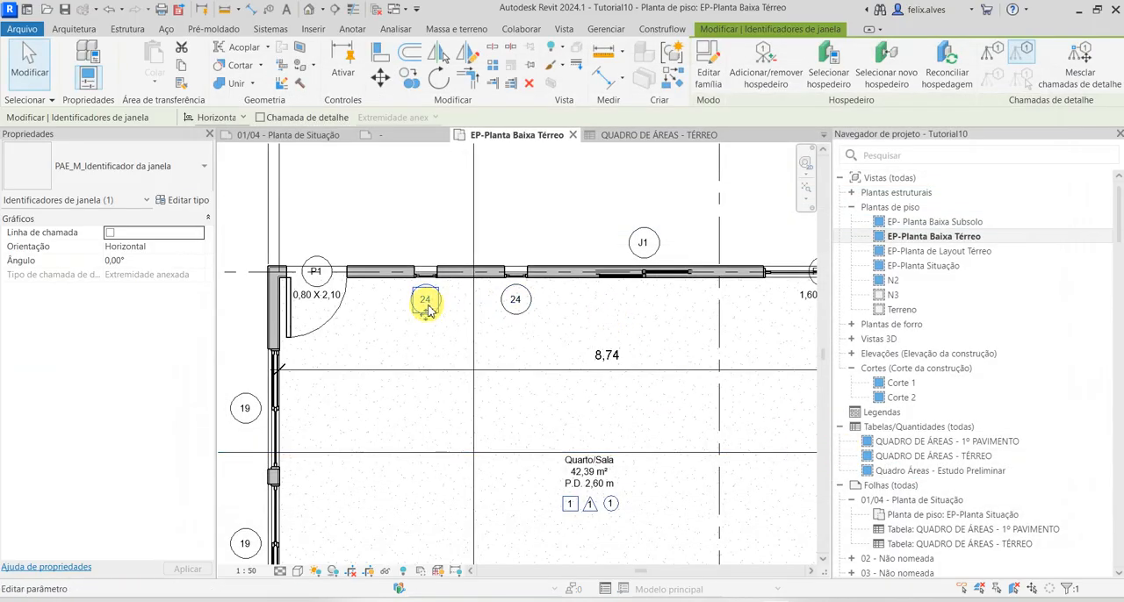
key(Escape)
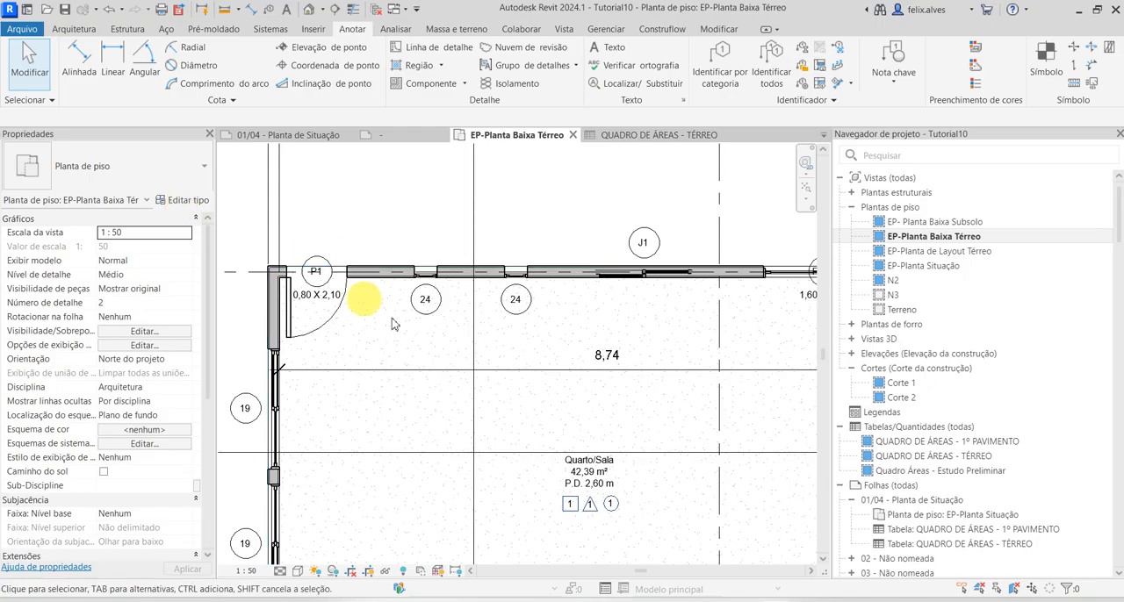
click(424, 302)
click(191, 201)
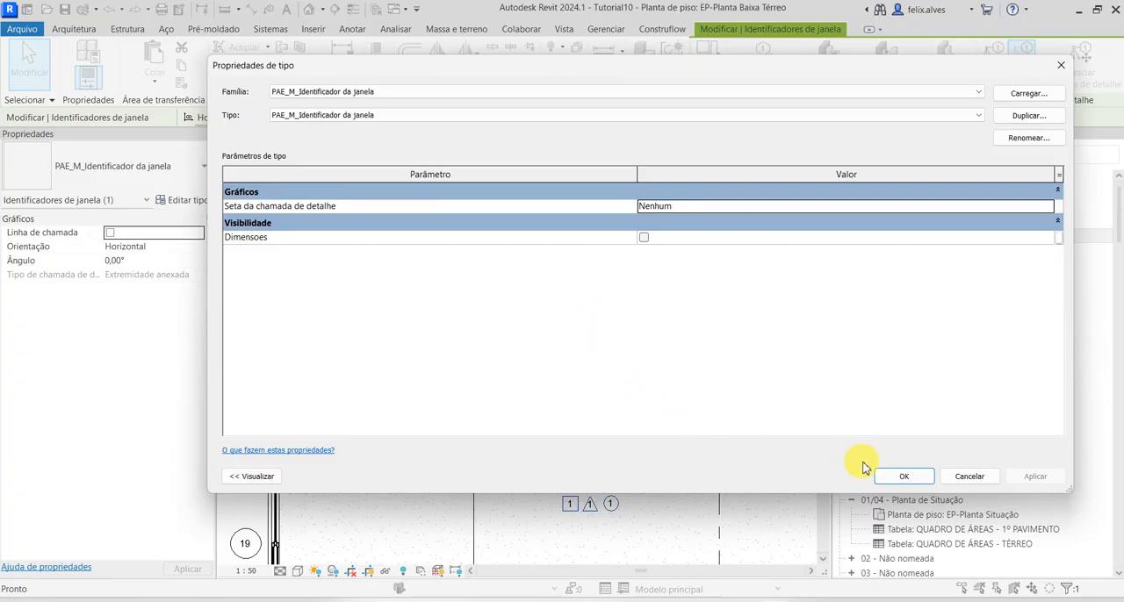
click(969, 478)
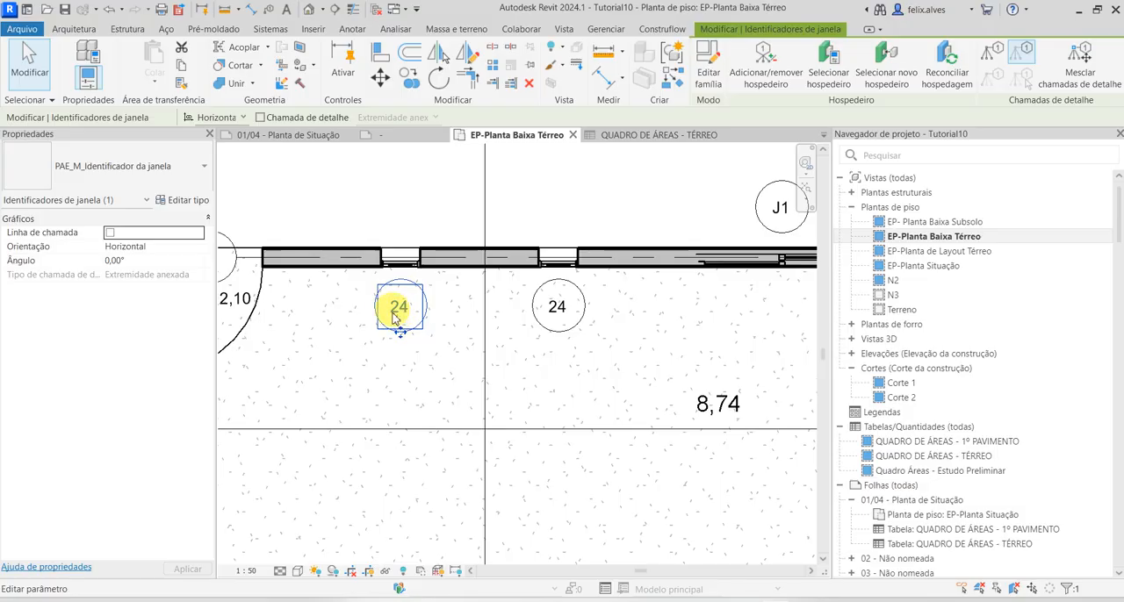
Set the type mark of the Janela Pivotante 0300x1200mm window in Quarto/Sala's upper wall to J1, accepting the duplicate value
click(400, 261)
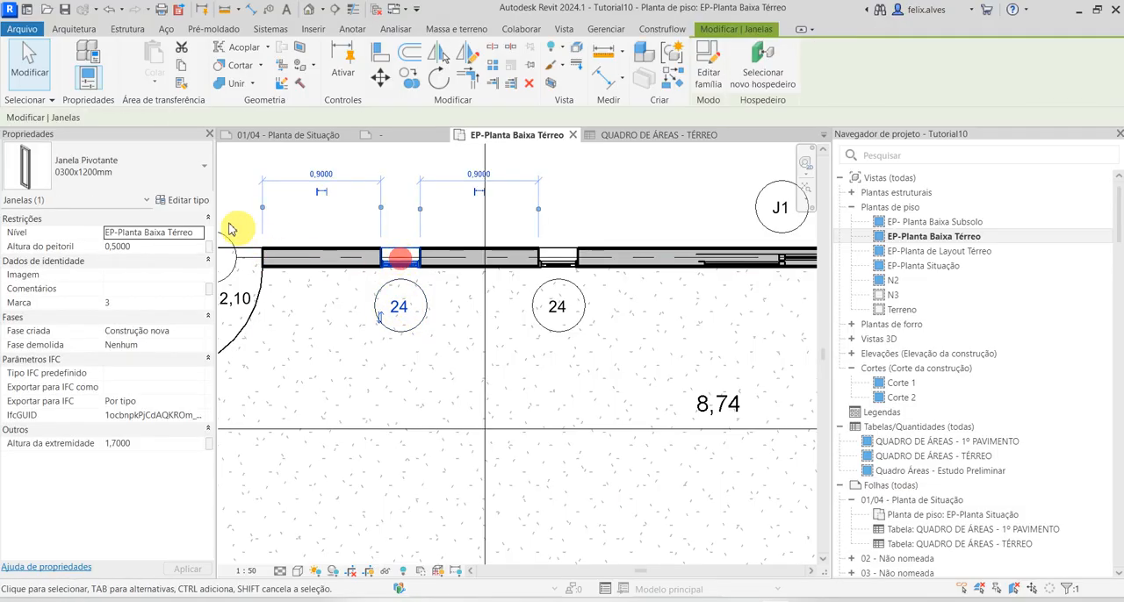
click(188, 201)
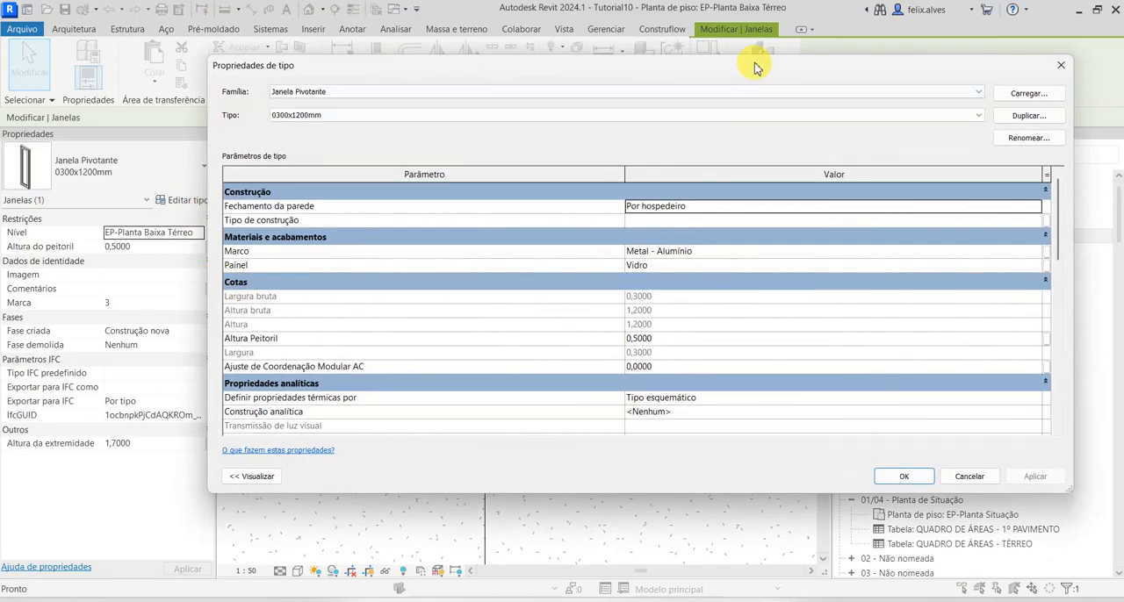
drag(755, 68, 683, 91)
scroll(642, 332, down, 1)
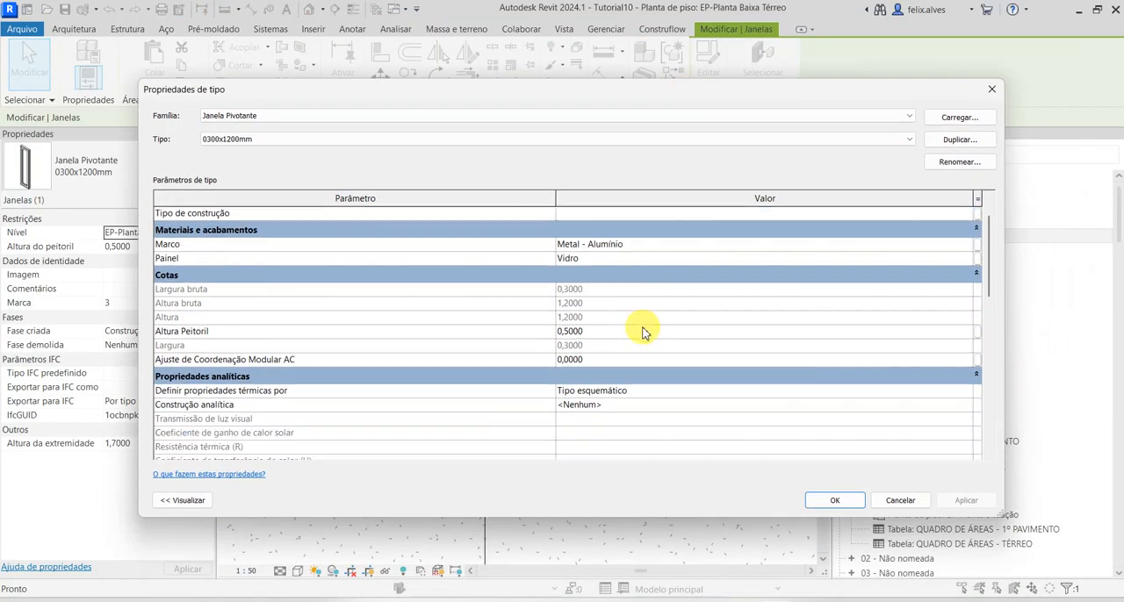
scroll(642, 342, down, 5)
scroll(640, 355, up, 2)
click(615, 330)
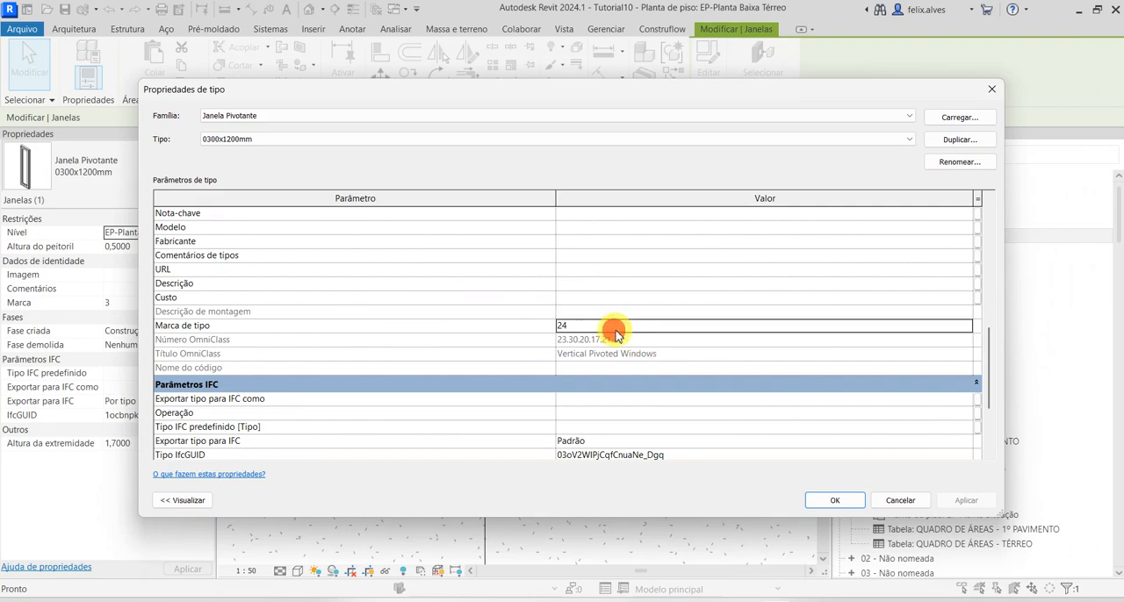
double_click(609, 326)
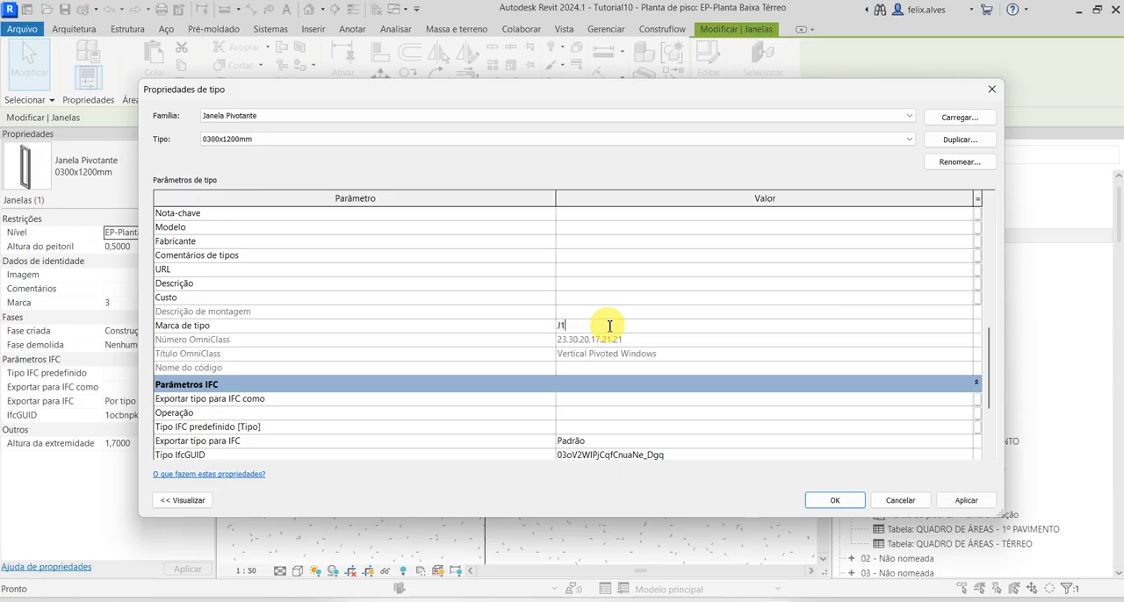
click(973, 499)
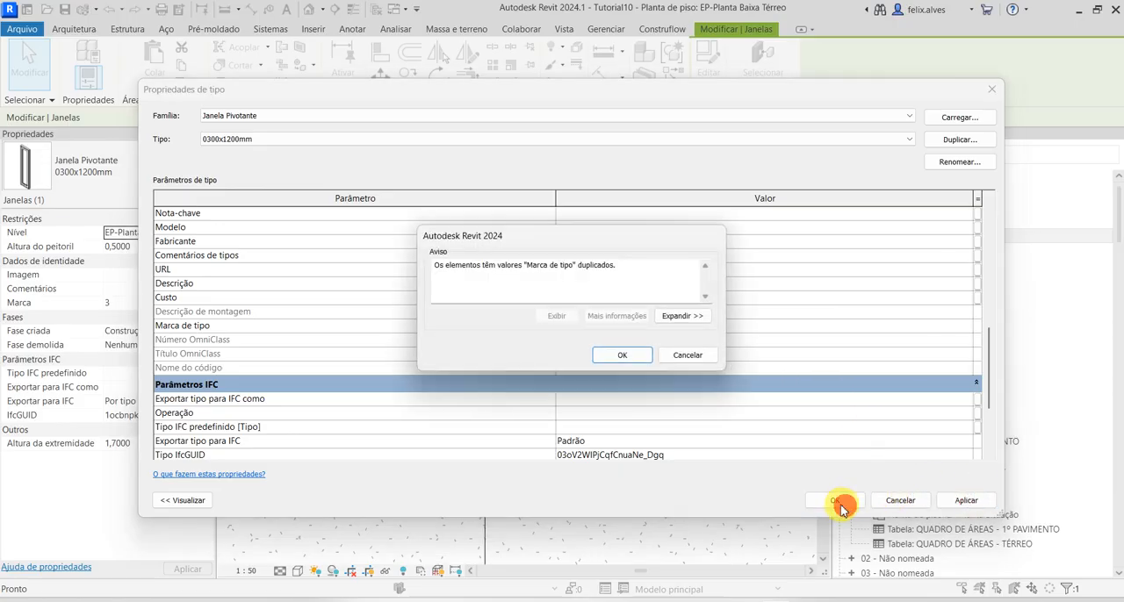
click(623, 352)
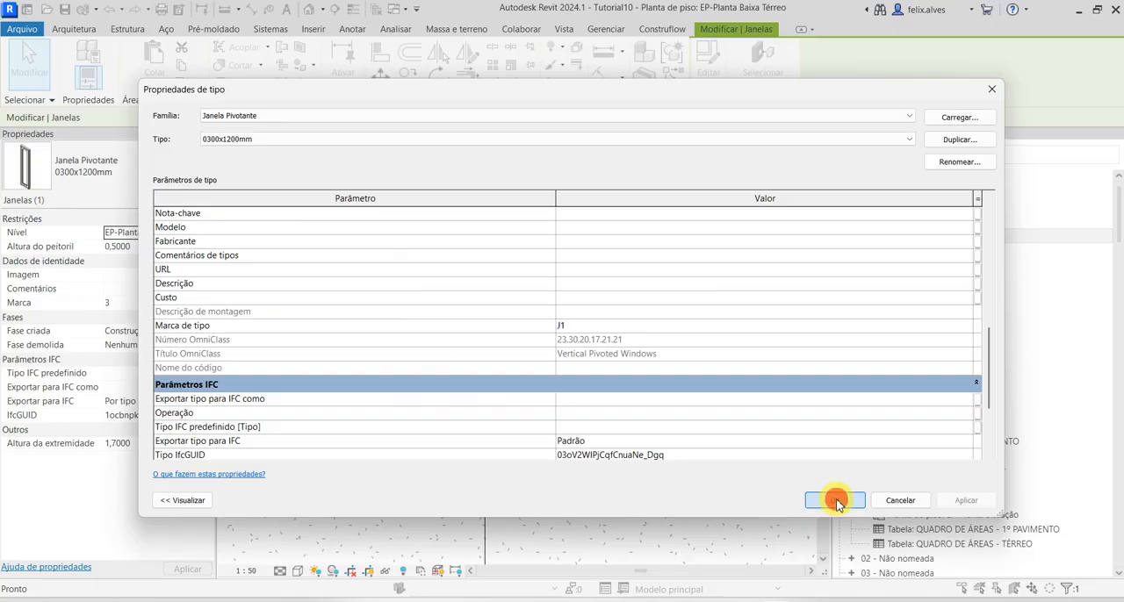
click(835, 500)
scroll(612, 381, down, 2)
scroll(549, 367, up, 2)
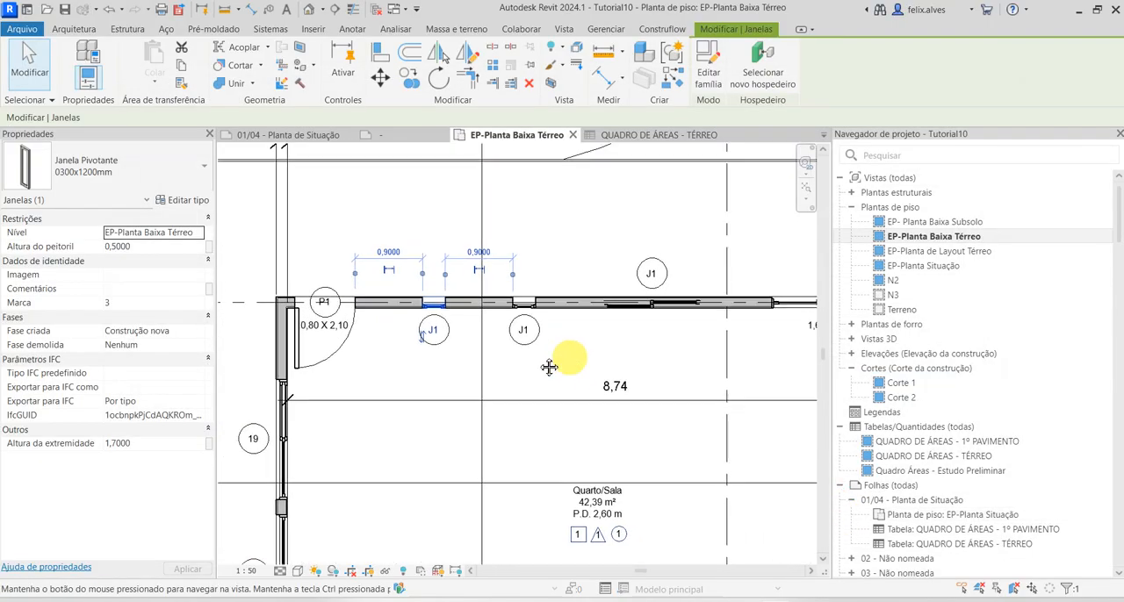
Move the 1,60 x 2,15 sliding door's tag off the upper wall to just below it, inside Quarto/Sala
middle_drag(549, 367, 434, 374)
key(Escape)
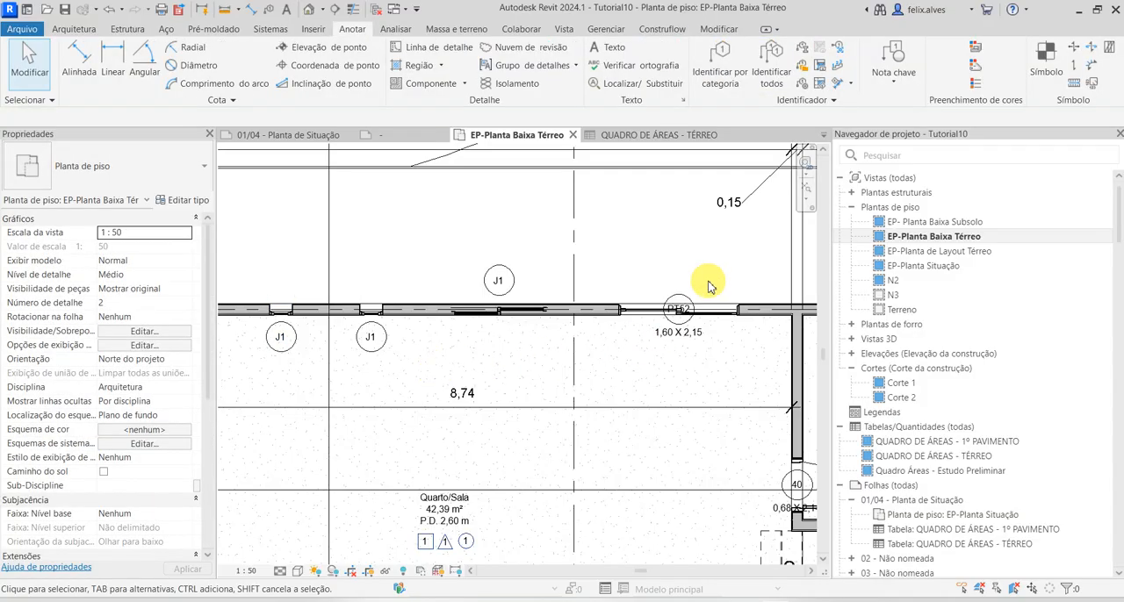
click(678, 305)
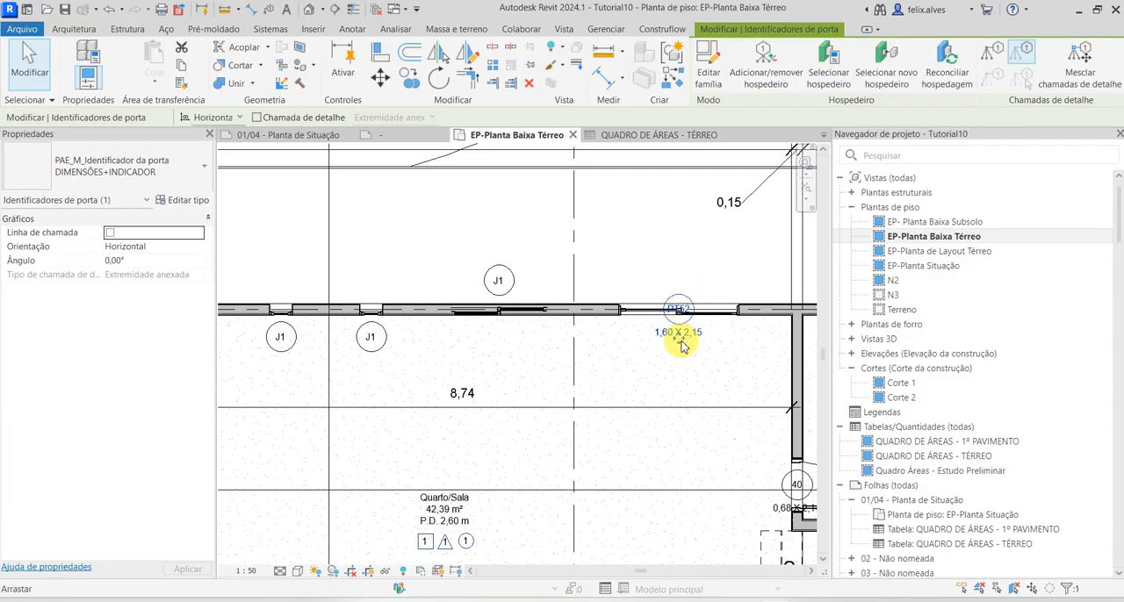
drag(692, 364, 690, 374)
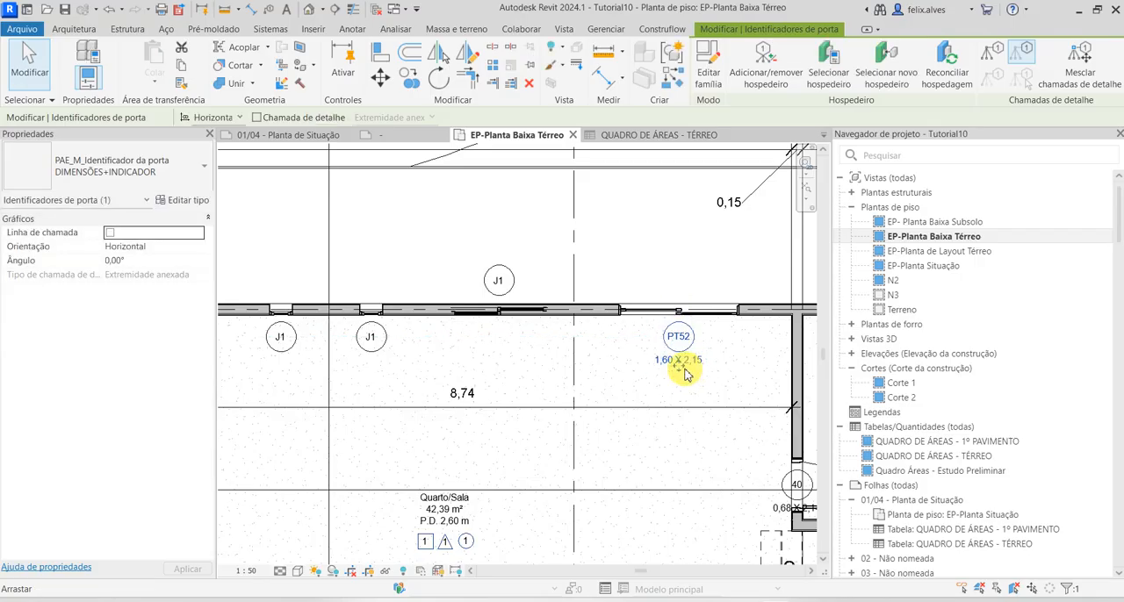
key(Escape)
Set the type mark of the Janela de Correr - 2 Folhas 1300x1000mm window in Quarto/Sala's upper wall to J2
middle_drag(623, 308, 634, 314)
scroll(557, 325, up, 3)
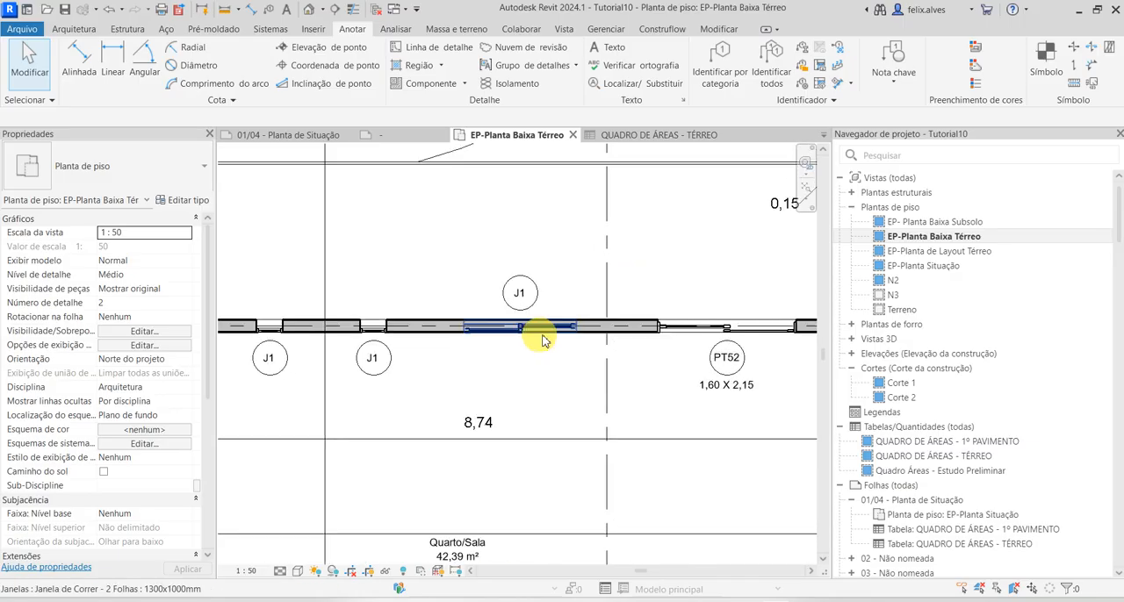
click(556, 325)
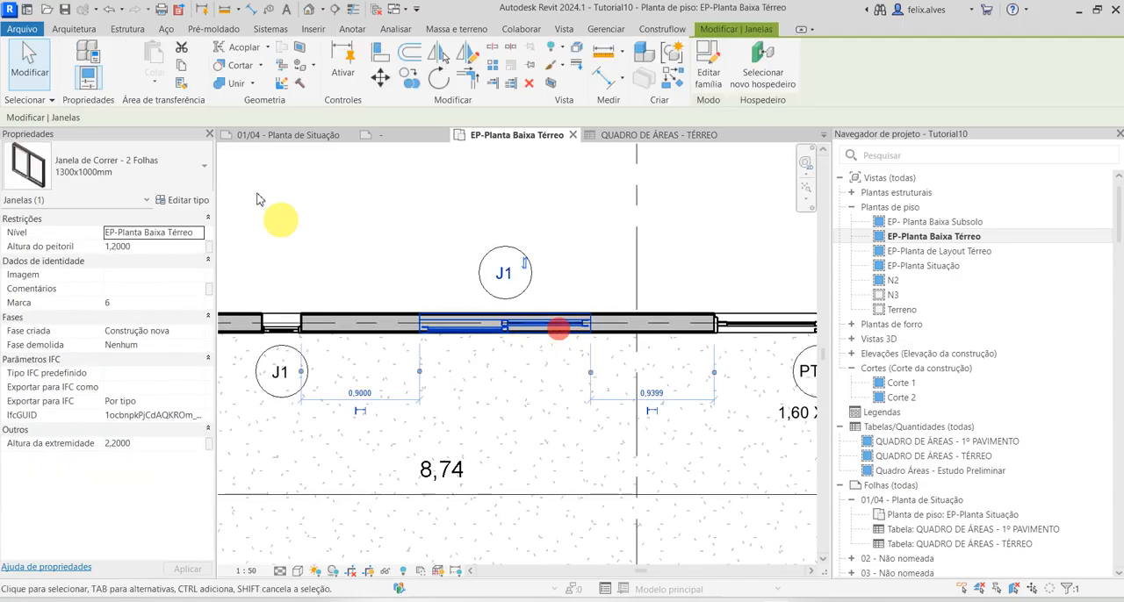
click(196, 201)
scroll(776, 413, down, 10)
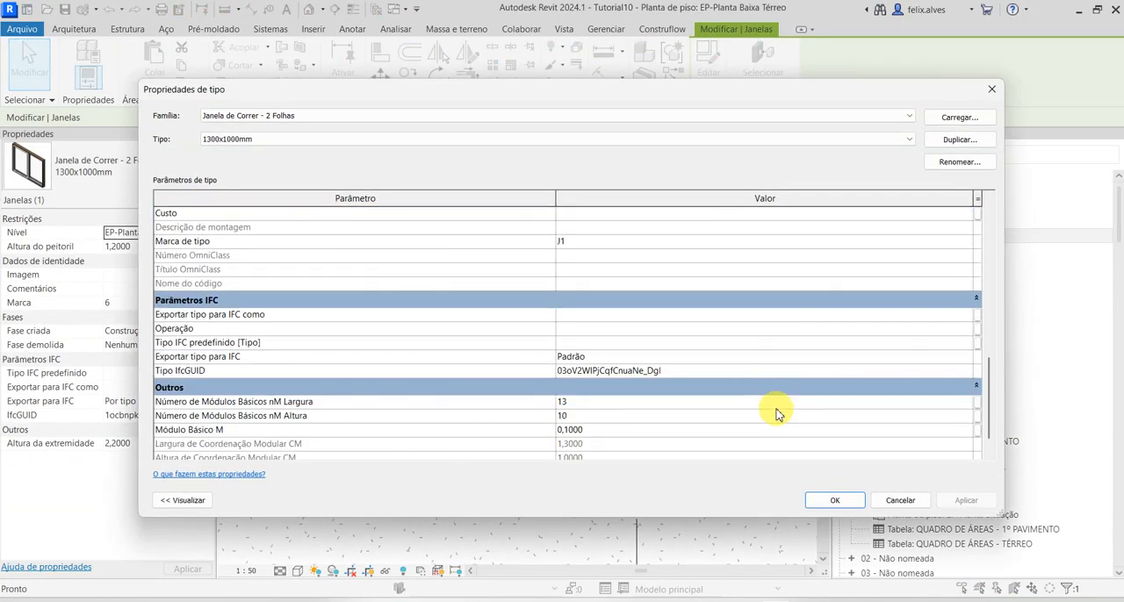
scroll(775, 412, down, 2)
scroll(776, 413, up, 3)
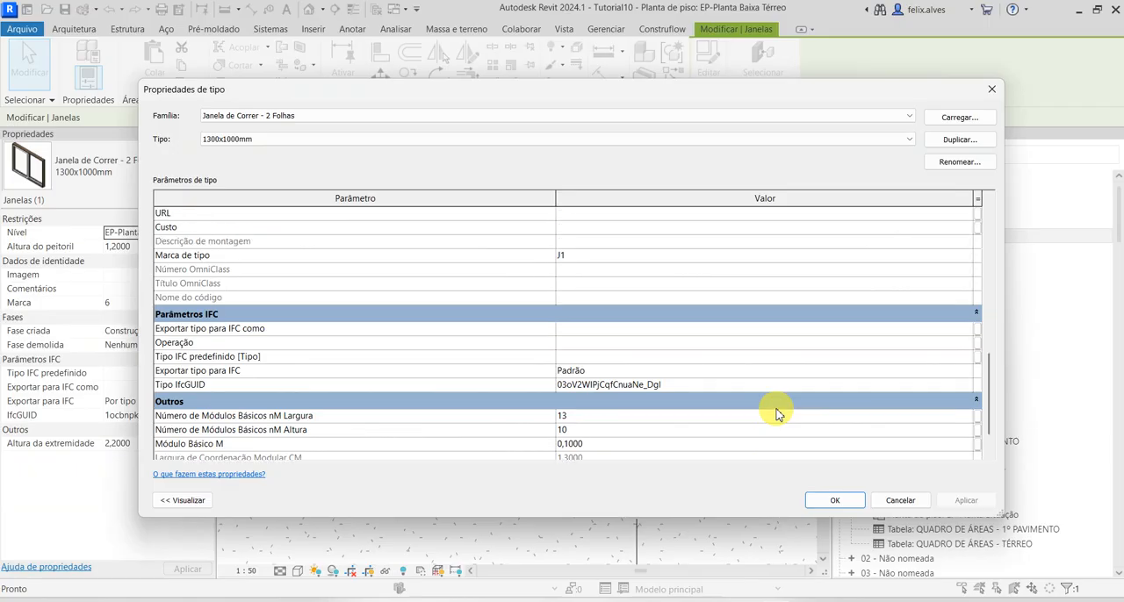
scroll(776, 412, up, 2)
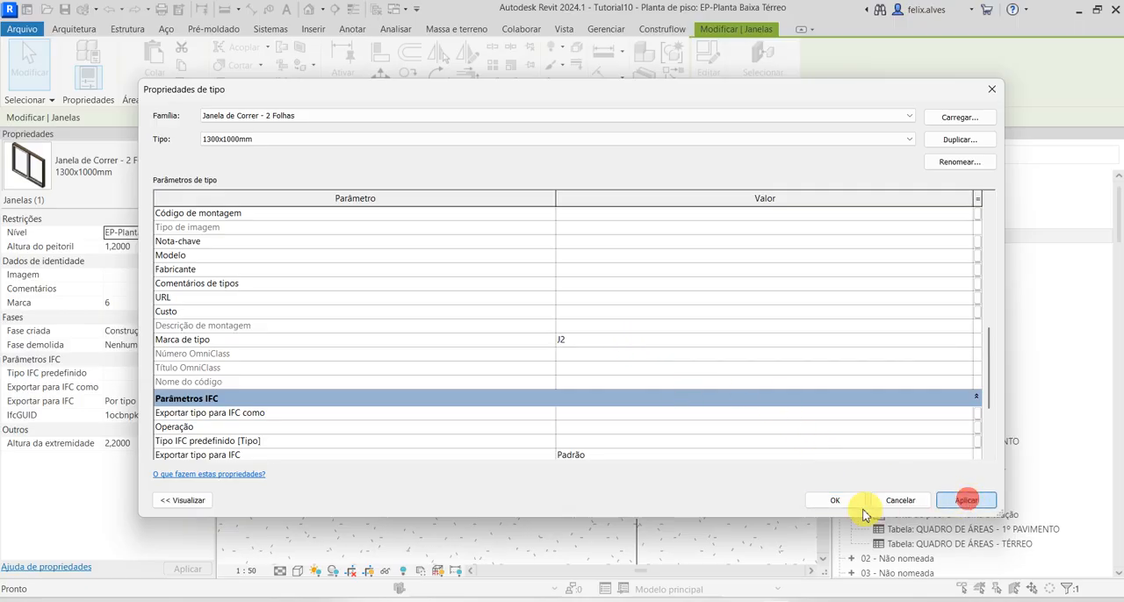
click(835, 500)
scroll(532, 359, down, 3)
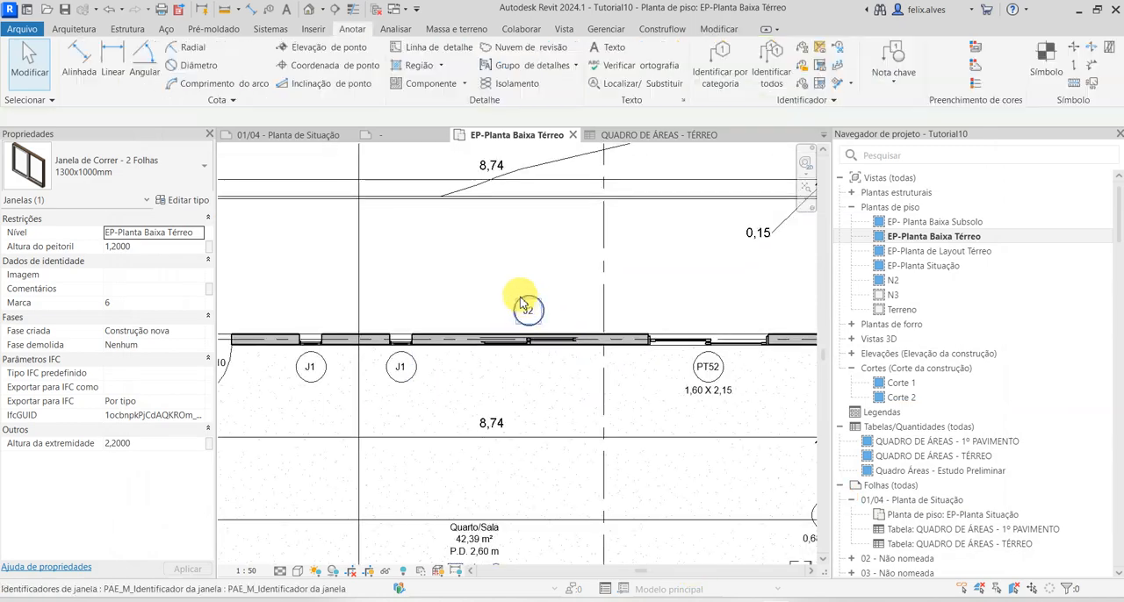
key(Escape)
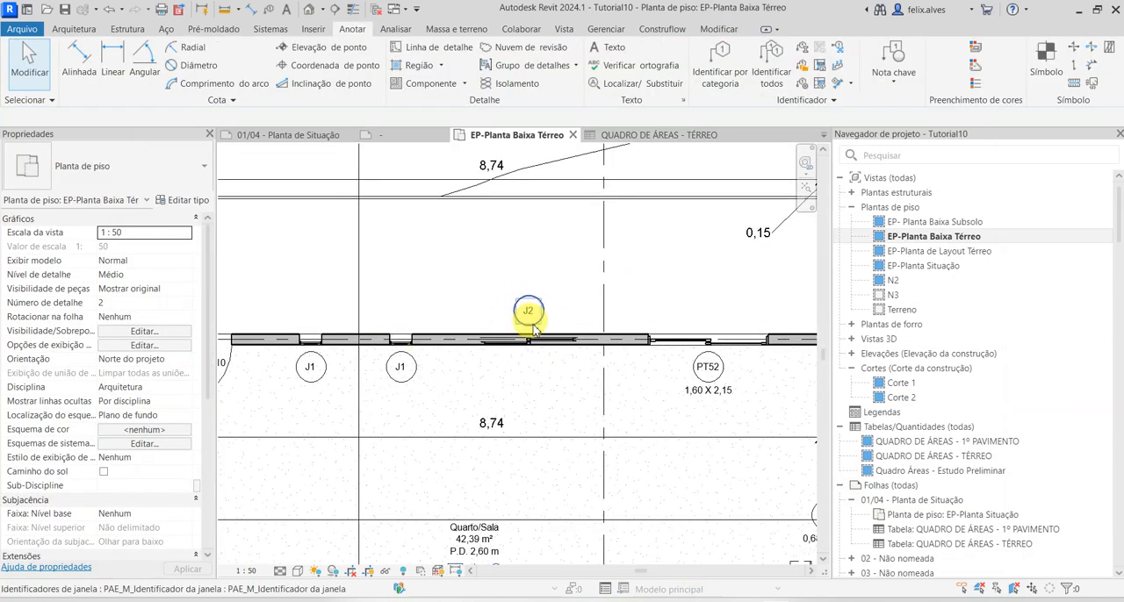
scroll(658, 351, up, 4)
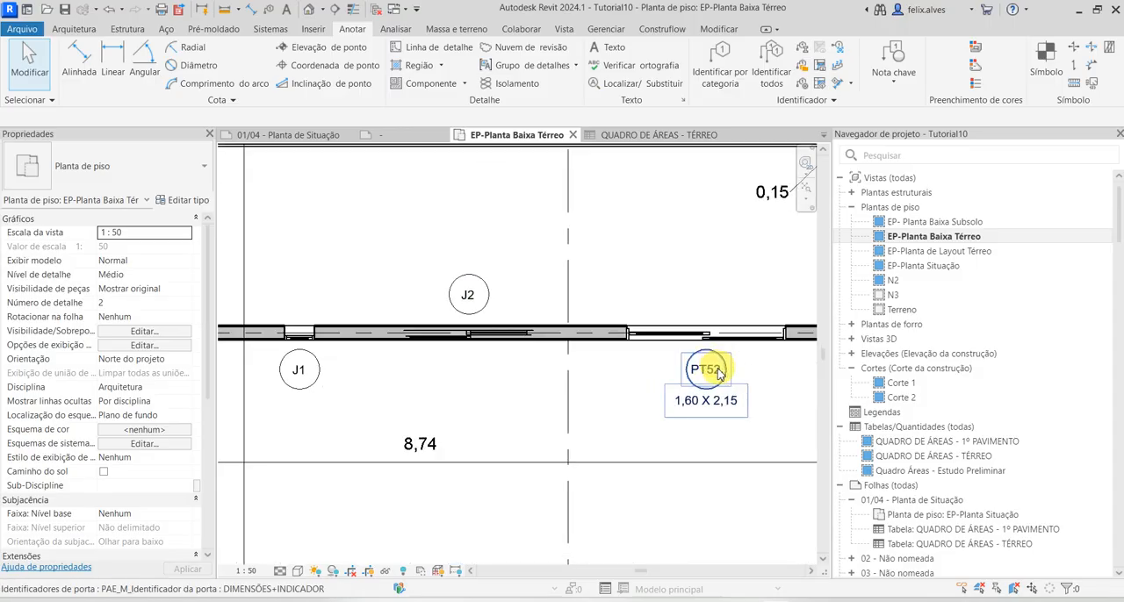
click(610, 379)
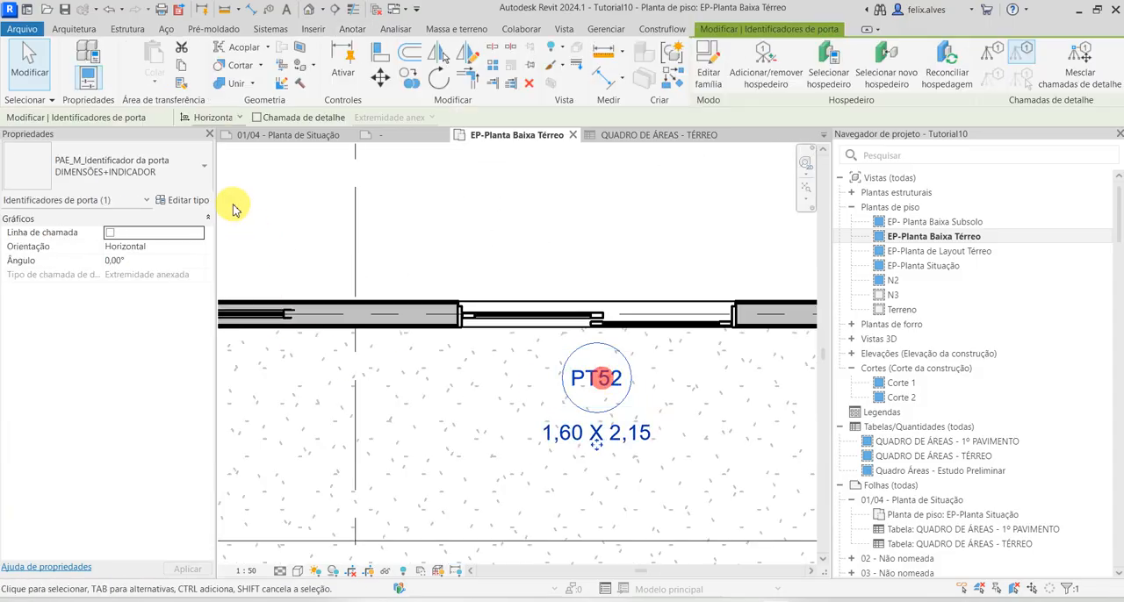
click(184, 200)
key(Escape)
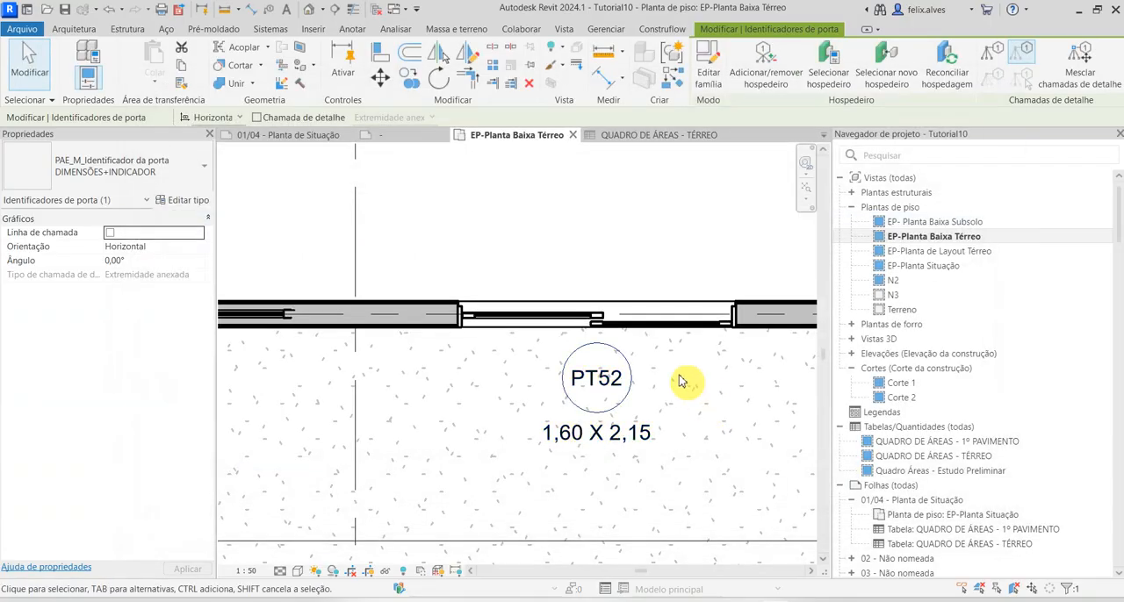
Set the type mark of the Porta de Correr Metálica com Divisões Horizontais 160x210cm door in Quarto/Sala's upper wall to P2
click(652, 322)
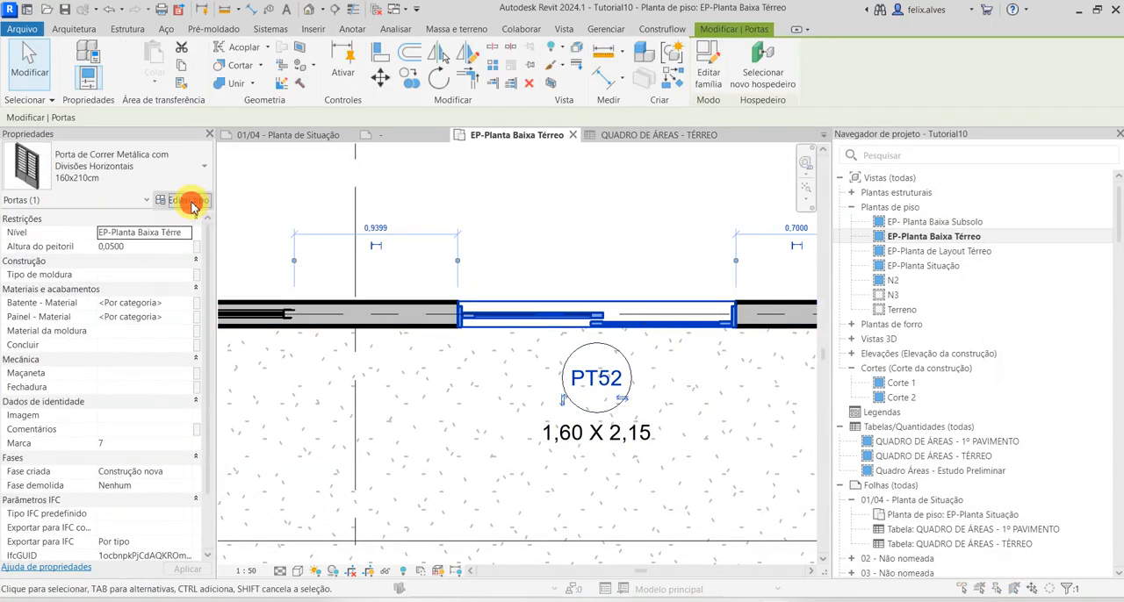
click(189, 202)
scroll(711, 425, down, 3)
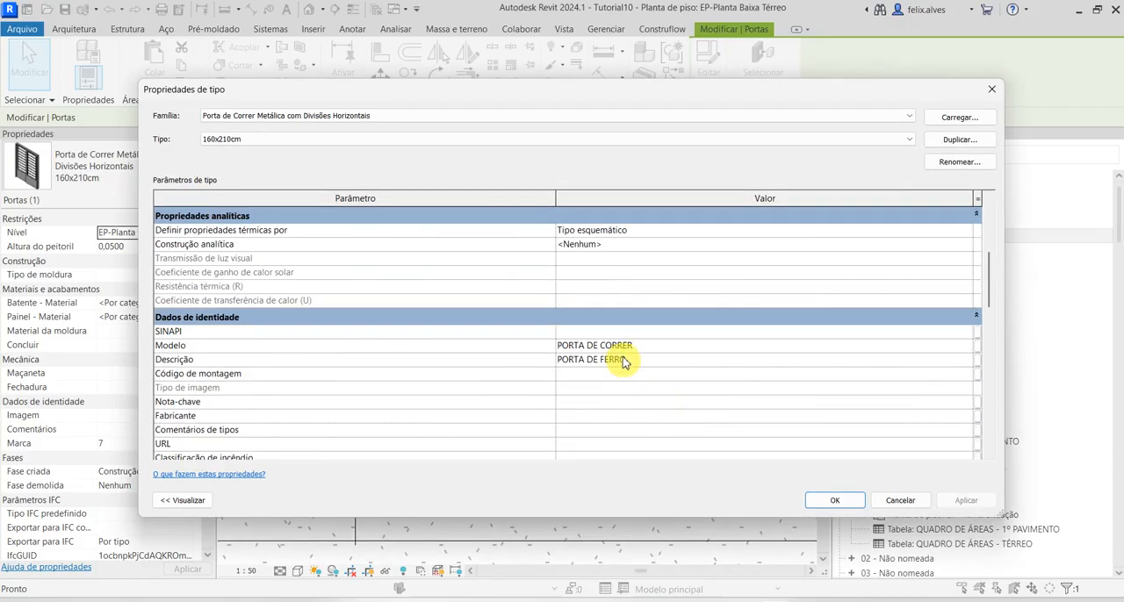
scroll(621, 358, up, 1)
scroll(620, 358, down, 5)
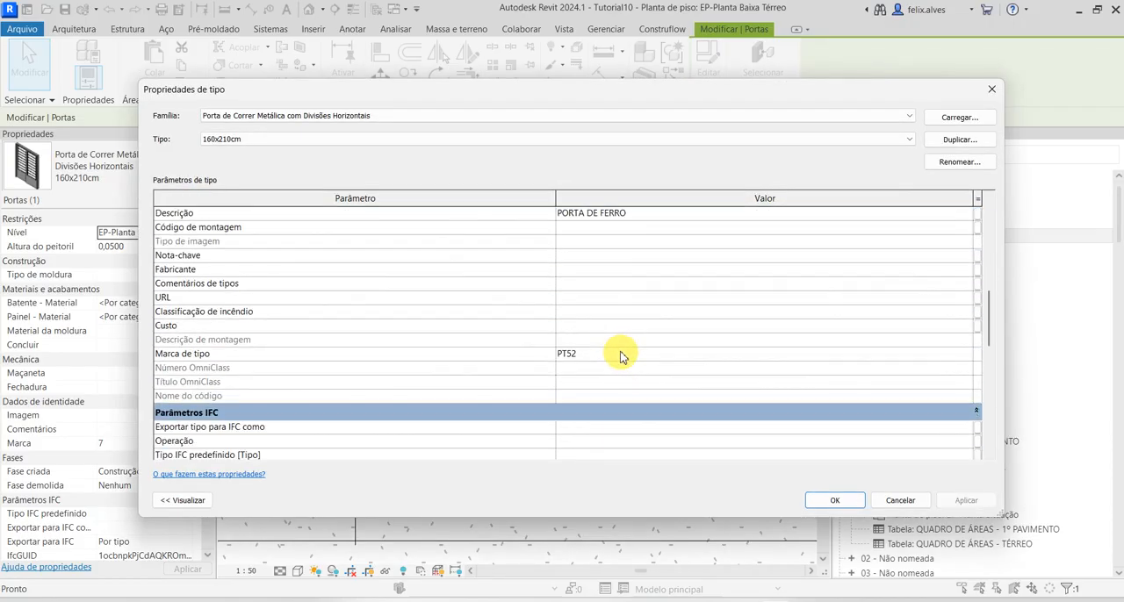
scroll(616, 355, down, 4)
scroll(615, 352, up, 3)
click(592, 309)
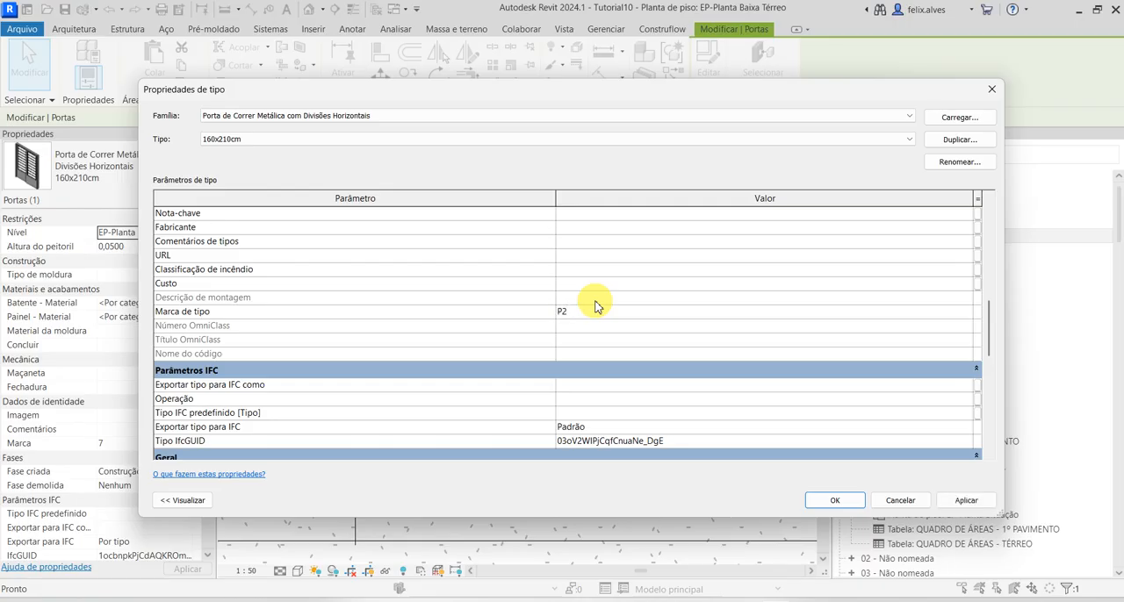
click(955, 501)
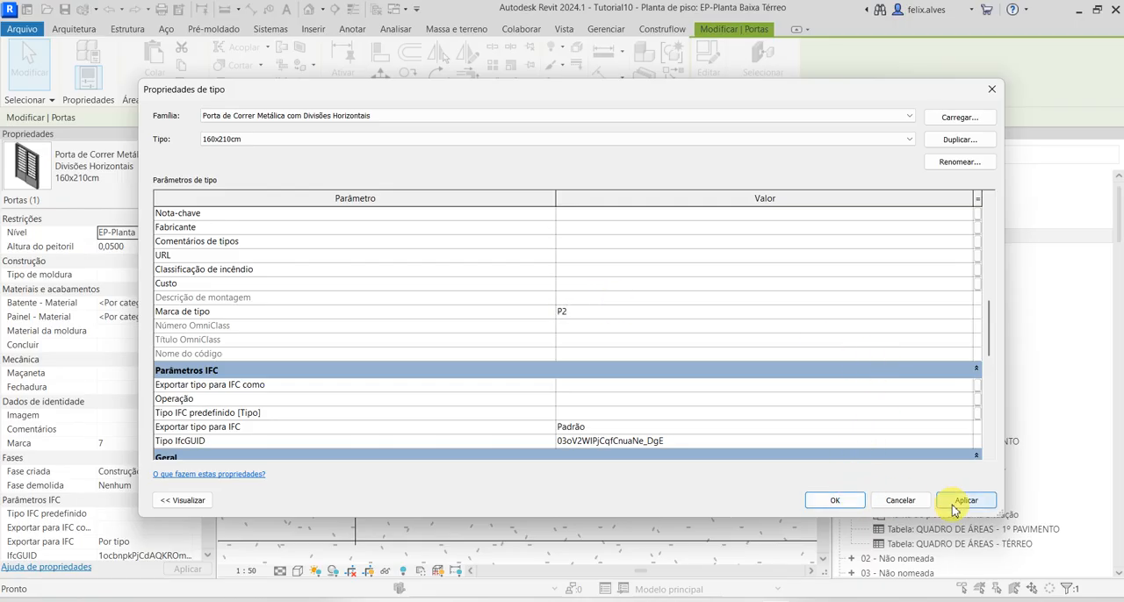
click(861, 500)
Set the type mark of the Porta Simples de Abrir 60x210cm - Marco de Madeira door between Quarto/Sala and the closet to P3
scroll(645, 410, down, 5)
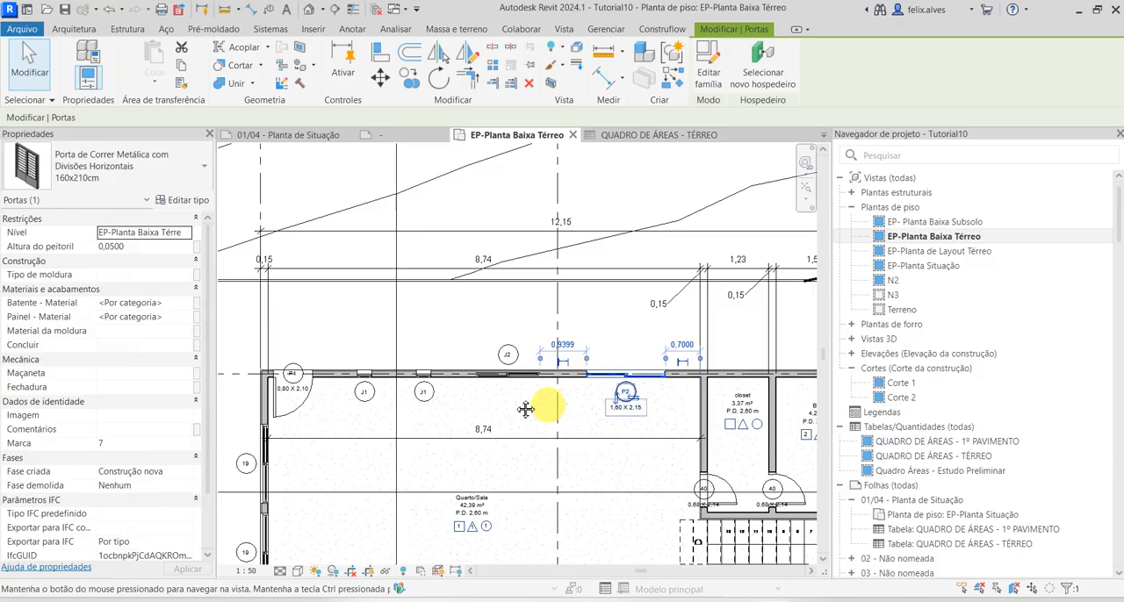
middle_drag(459, 409, 436, 328)
scroll(544, 410, up, 8)
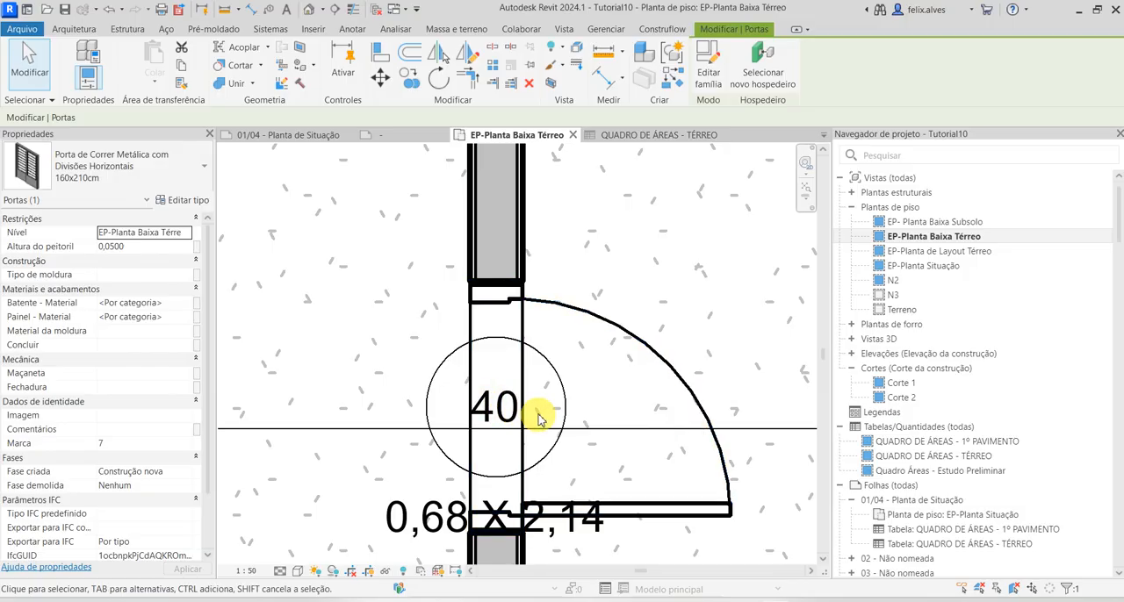
click(612, 323)
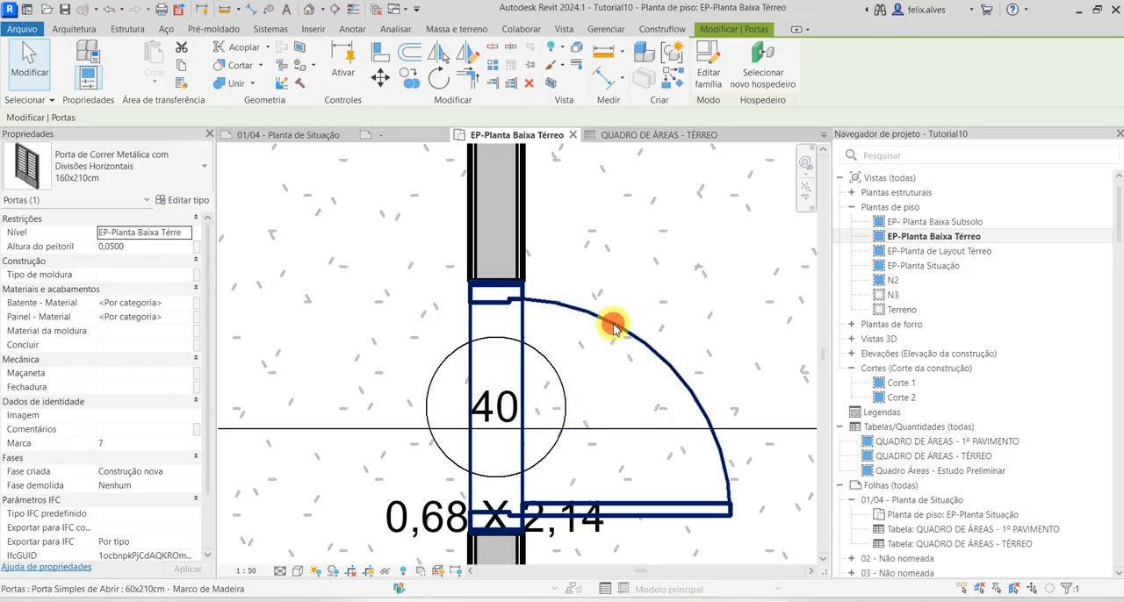
click(195, 206)
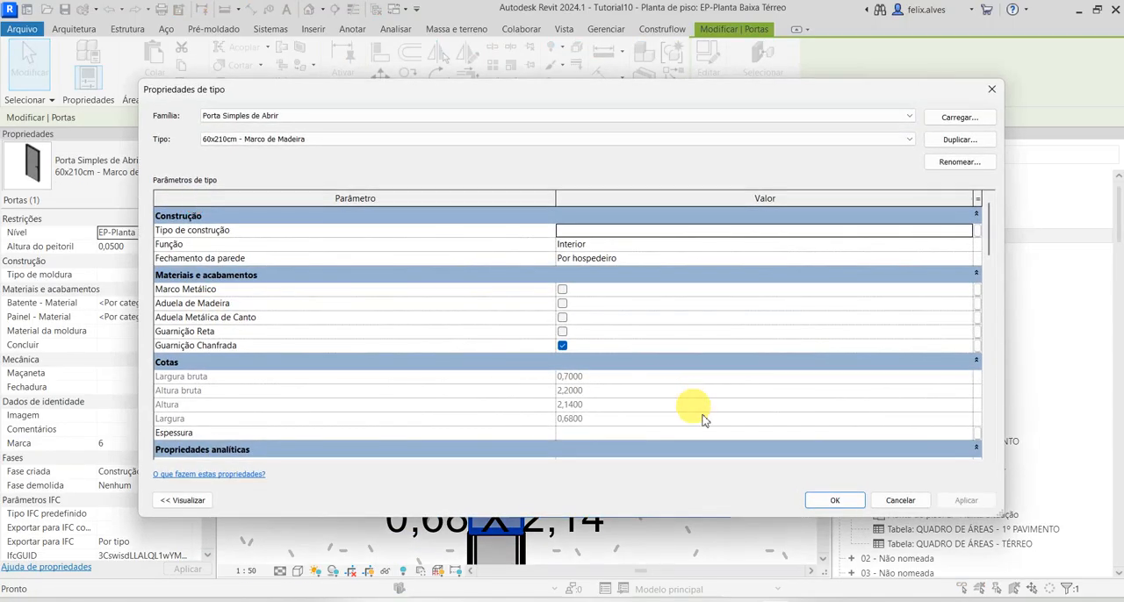
scroll(607, 391, down, 5)
scroll(607, 394, down, 4)
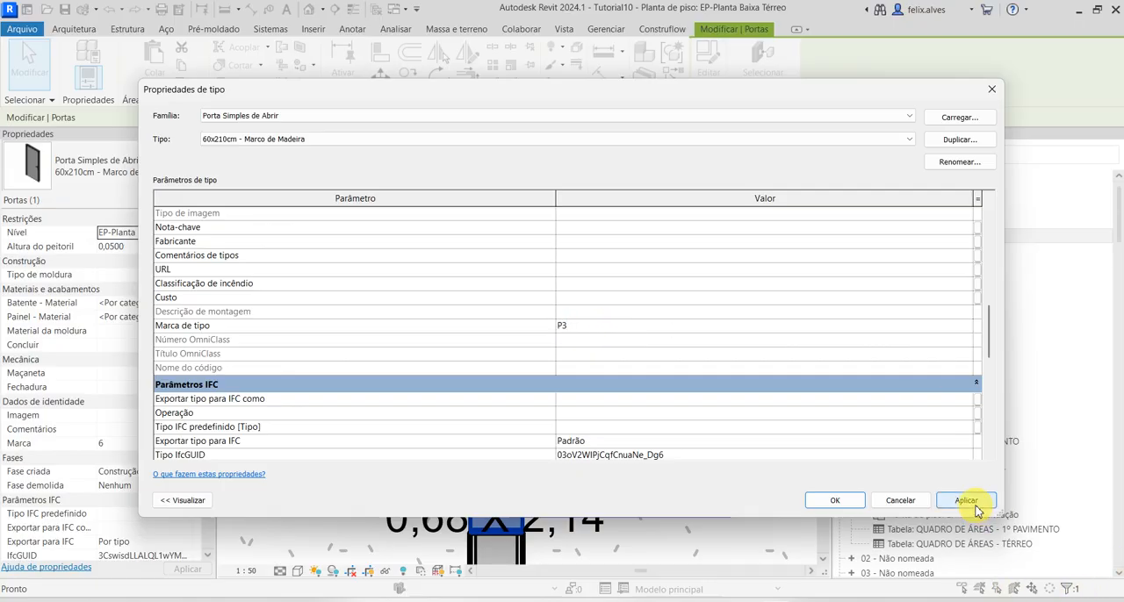
click(966, 501)
click(834, 500)
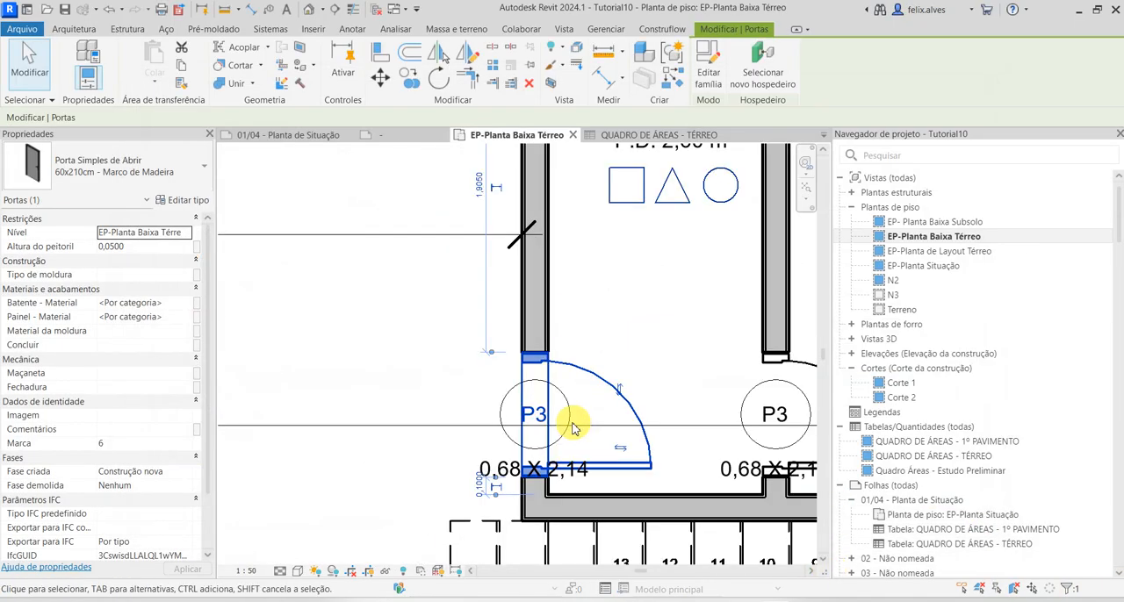
Move the tag of the 0,68 x 2,14 closet door off the wall to the Quarto/Sala side of the opening
click(572, 428)
click(531, 435)
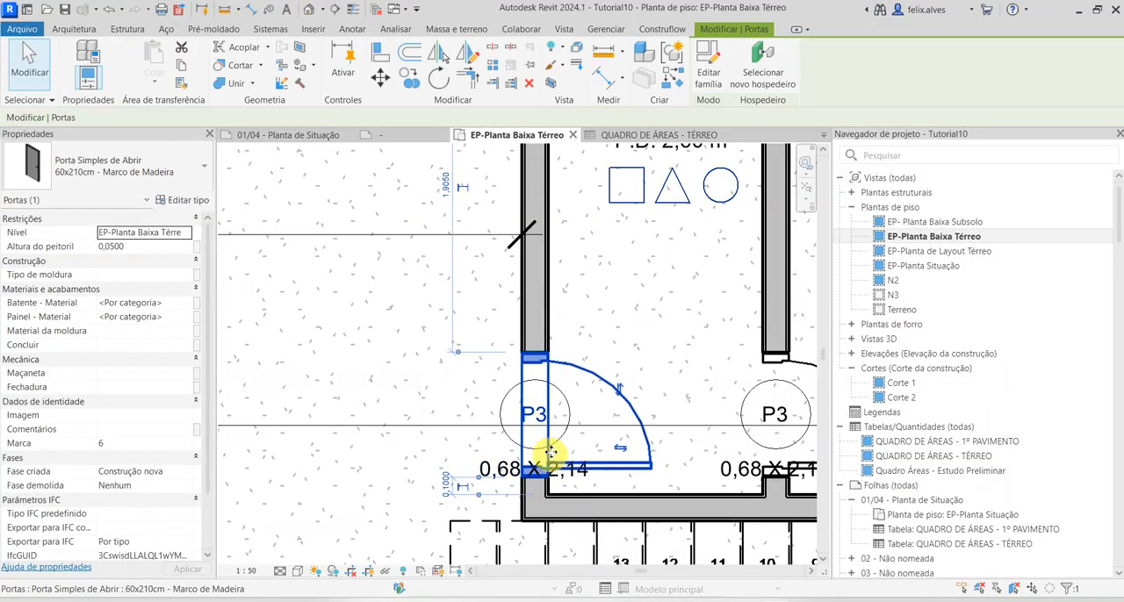
key(Escape)
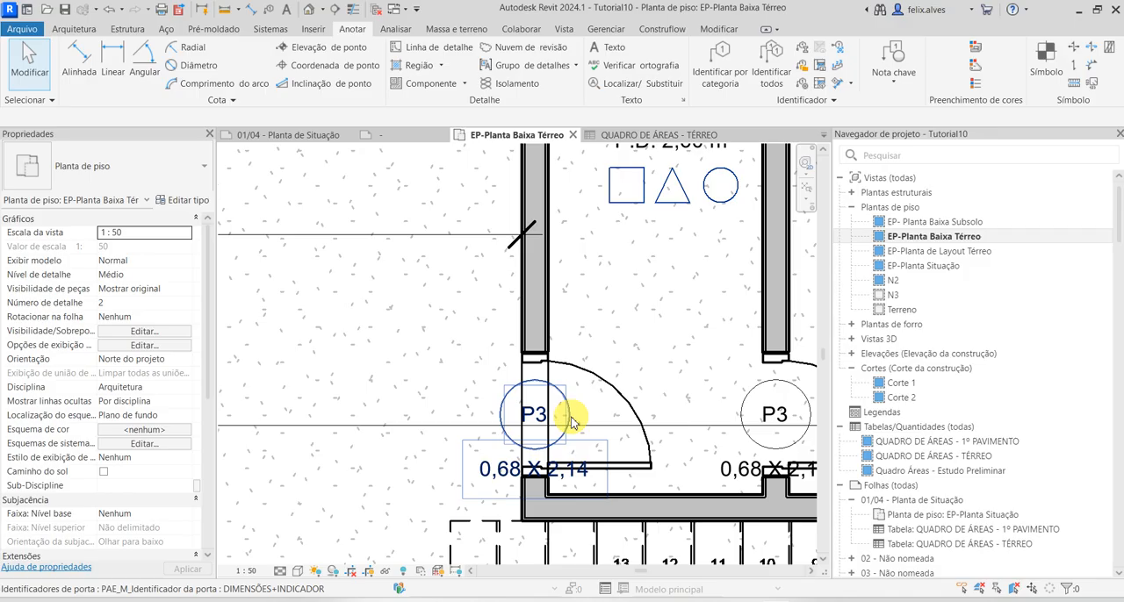
click(572, 421)
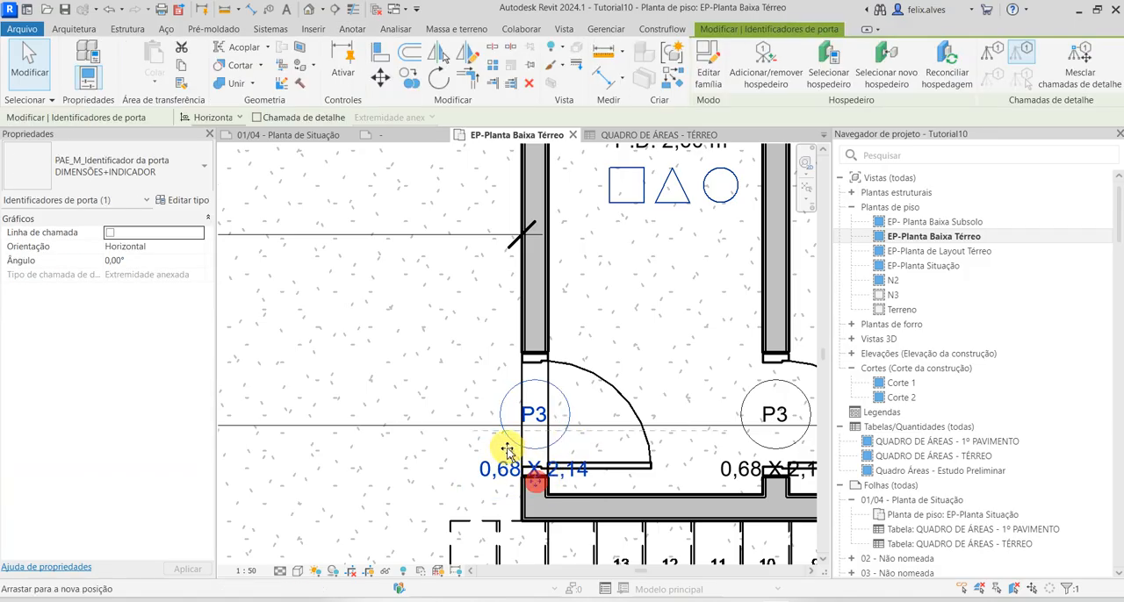
drag(507, 451, 453, 467)
Shift the tag of the door between the closet and Bwc slightly up and toward the Bwc
scroll(489, 529, down, 3)
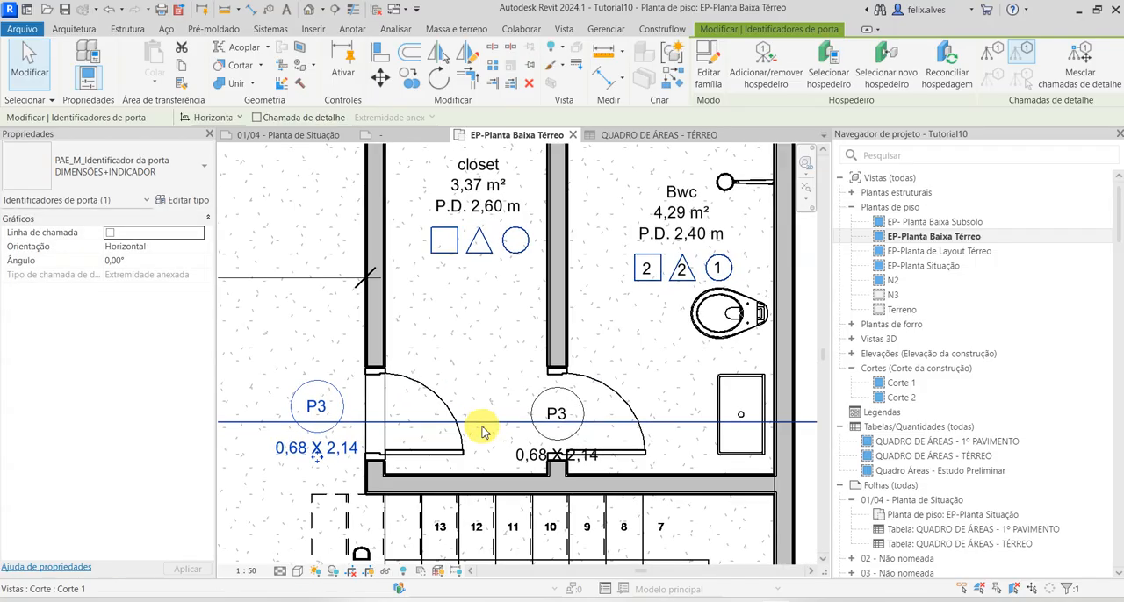
click(594, 457)
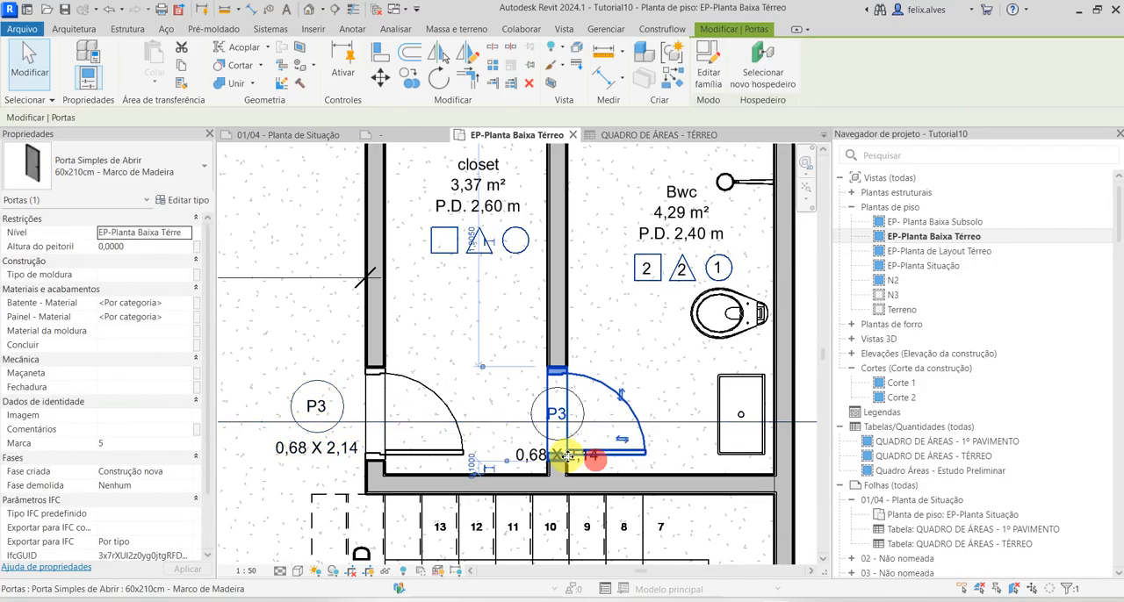
scroll(527, 465, up, 3)
key(Escape)
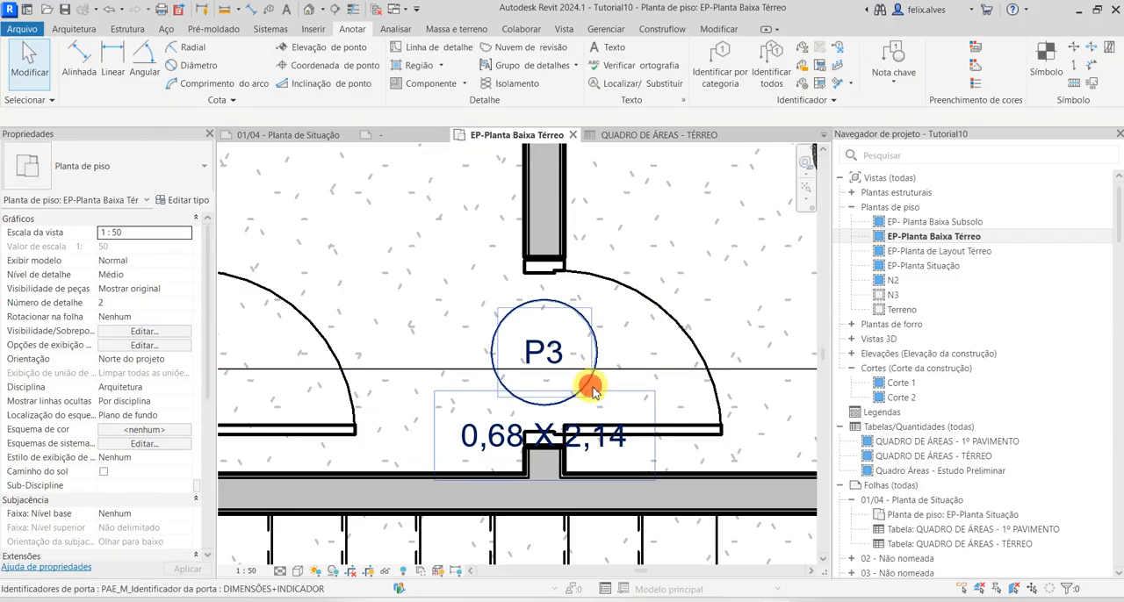
click(591, 391)
drag(542, 456, 580, 449)
click(622, 460)
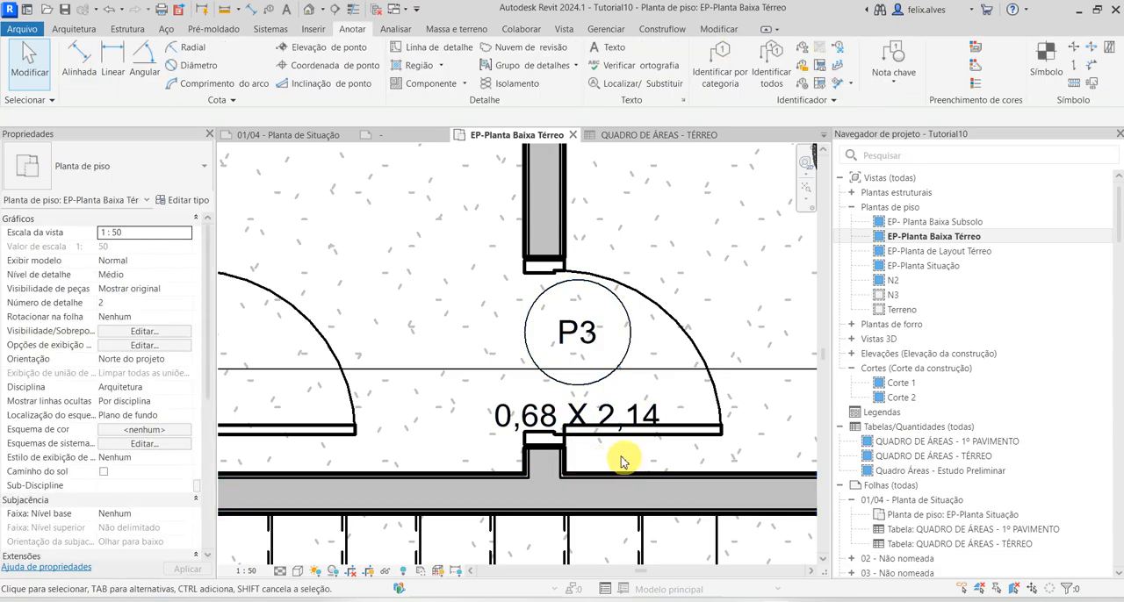
Start a new schedule of building components for the Portas category, in the Construção nova phase
scroll(456, 454, down, 5)
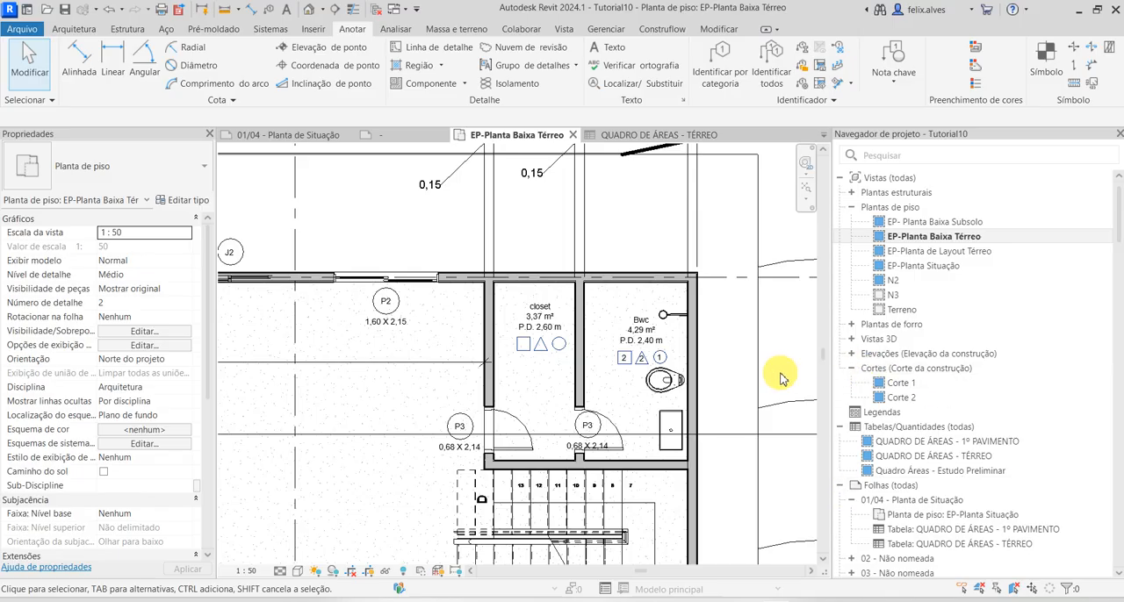
scroll(478, 255, down, 3)
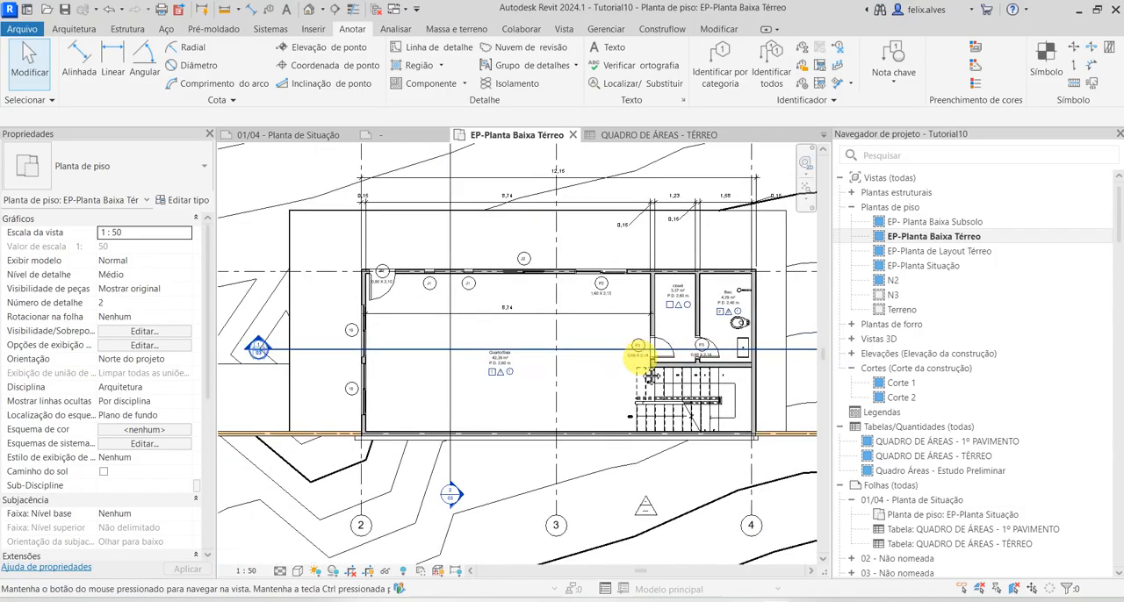
middle_drag(650, 376, 580, 412)
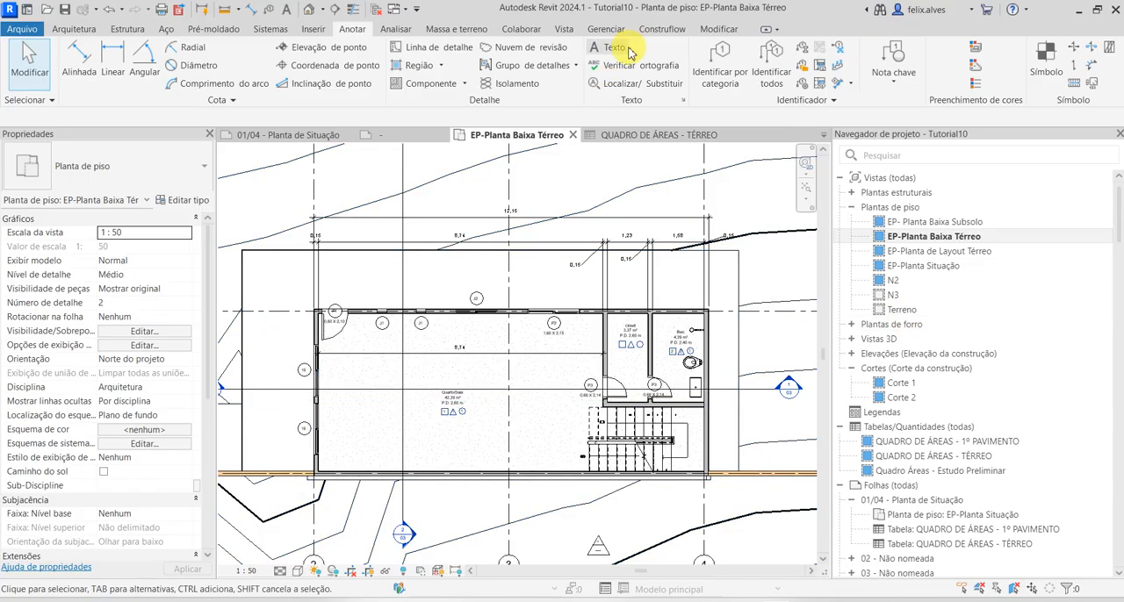
click(571, 30)
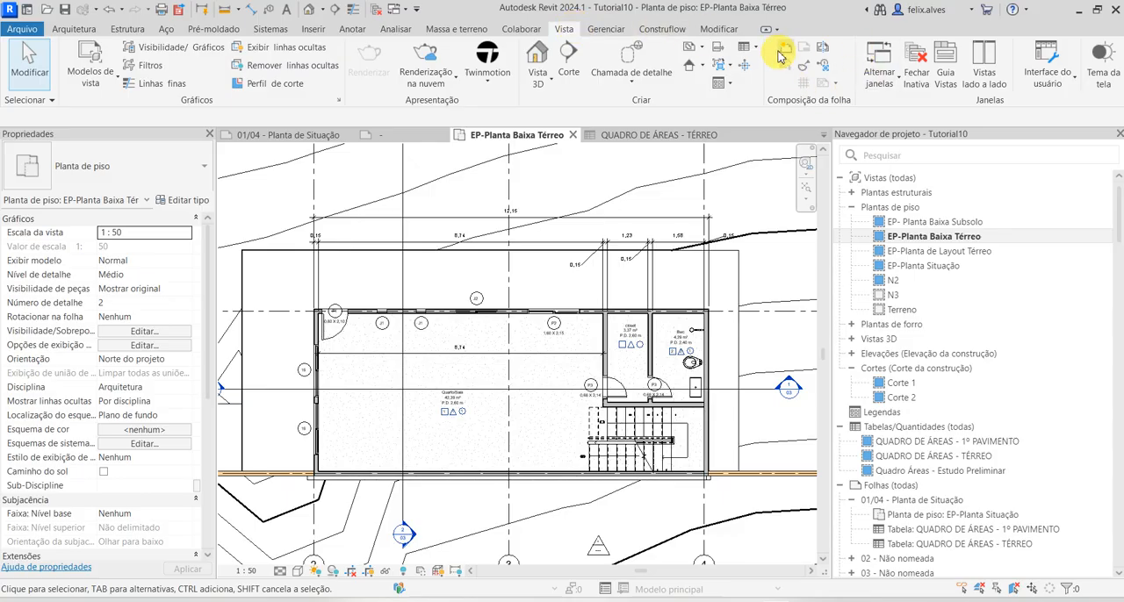
click(748, 49)
click(786, 69)
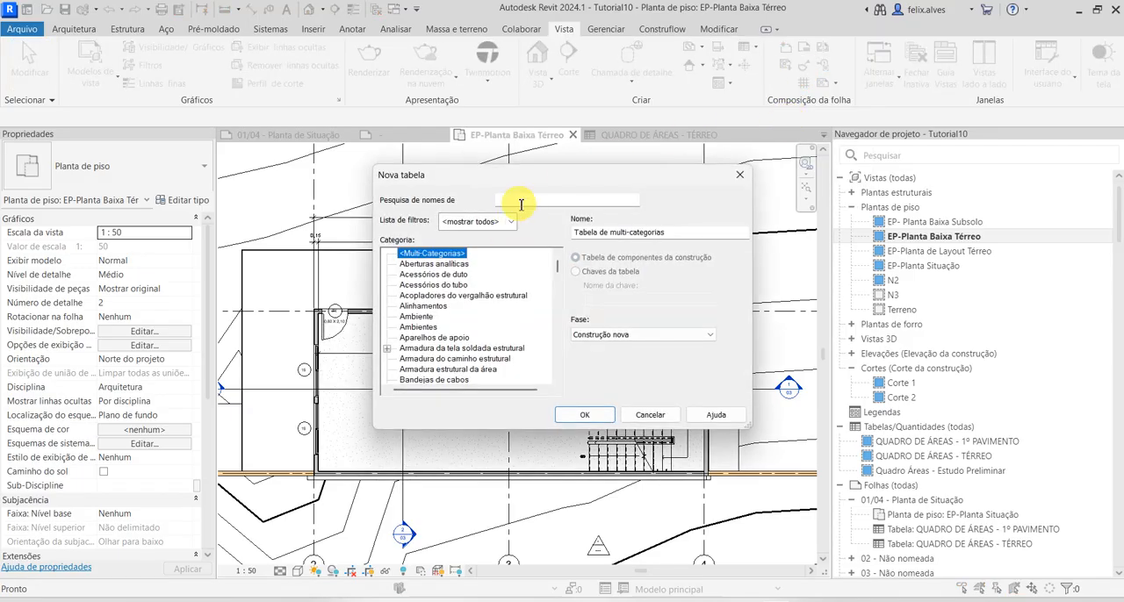
click(520, 202)
text(PORT)
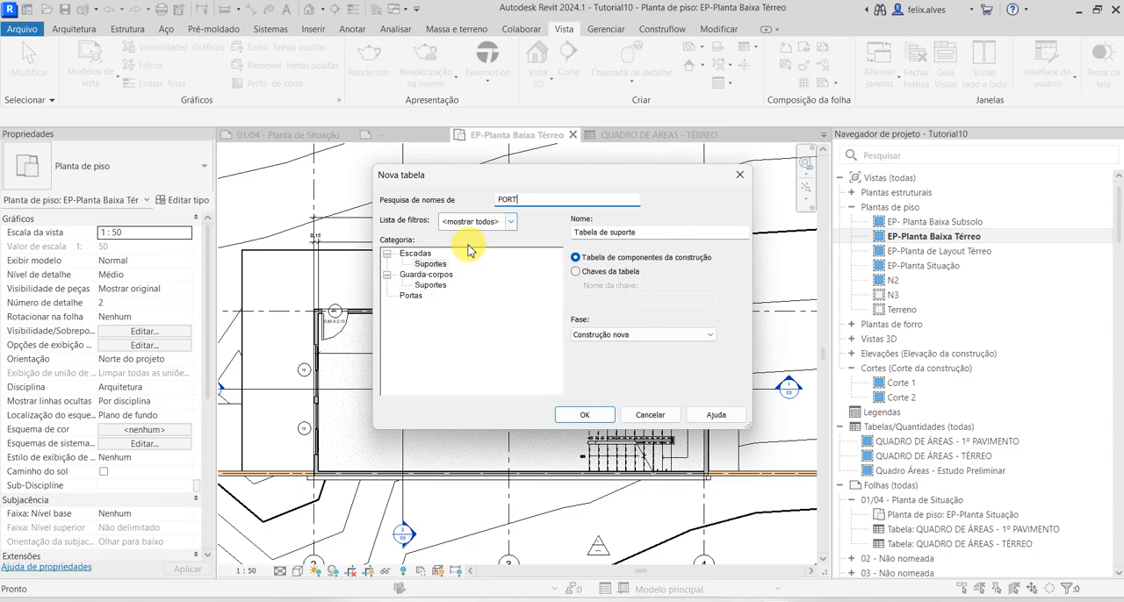
click(414, 296)
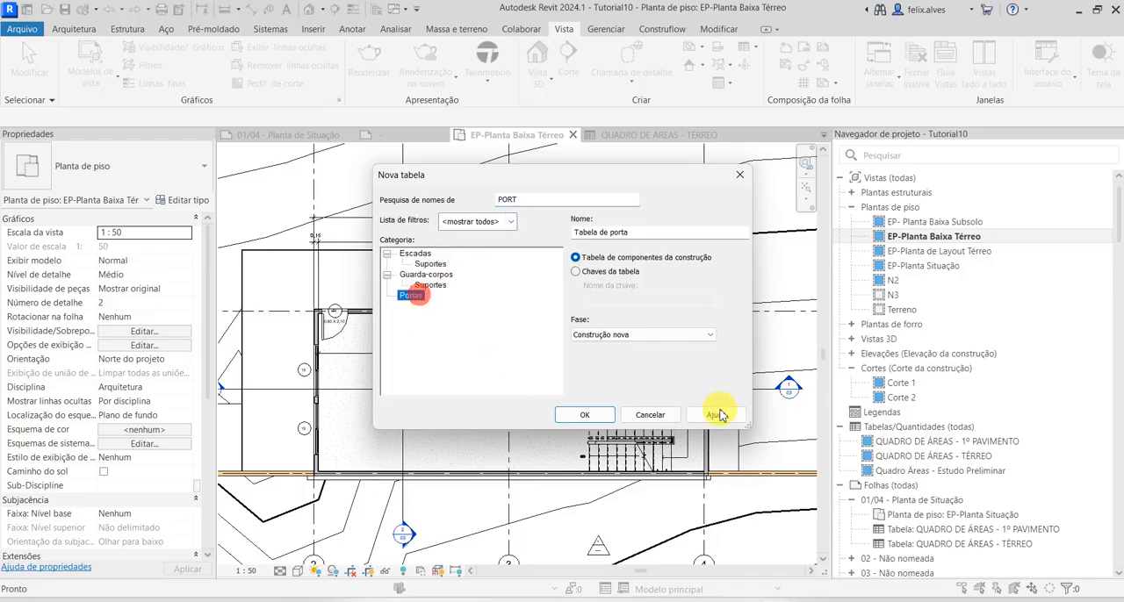
click(586, 414)
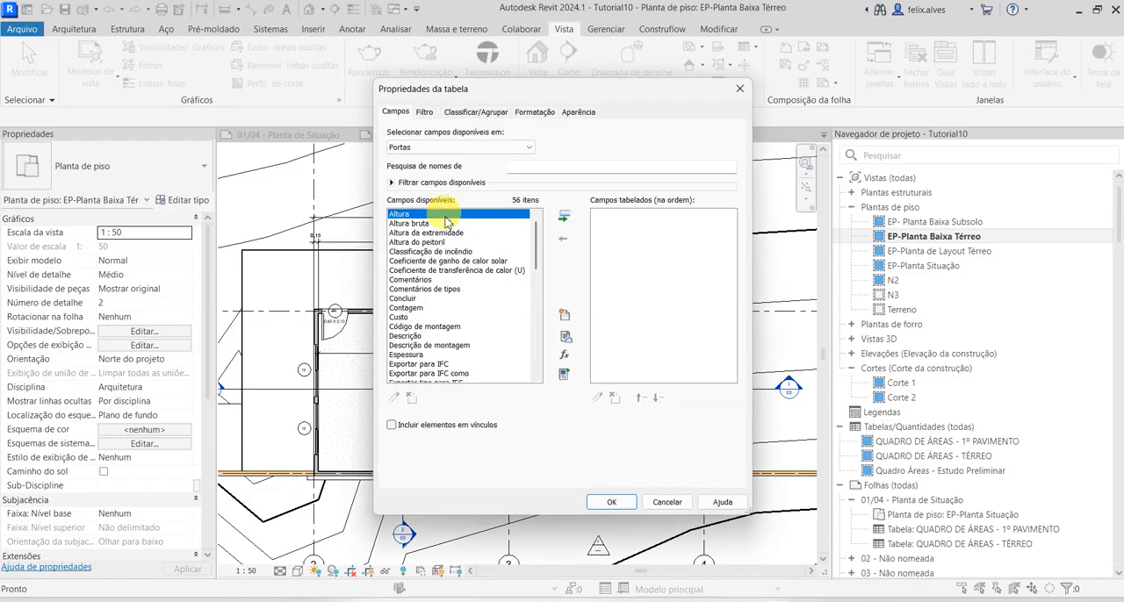
Look through the fields available for the Portas schedule and cancel creating it
scroll(469, 257, down, 3)
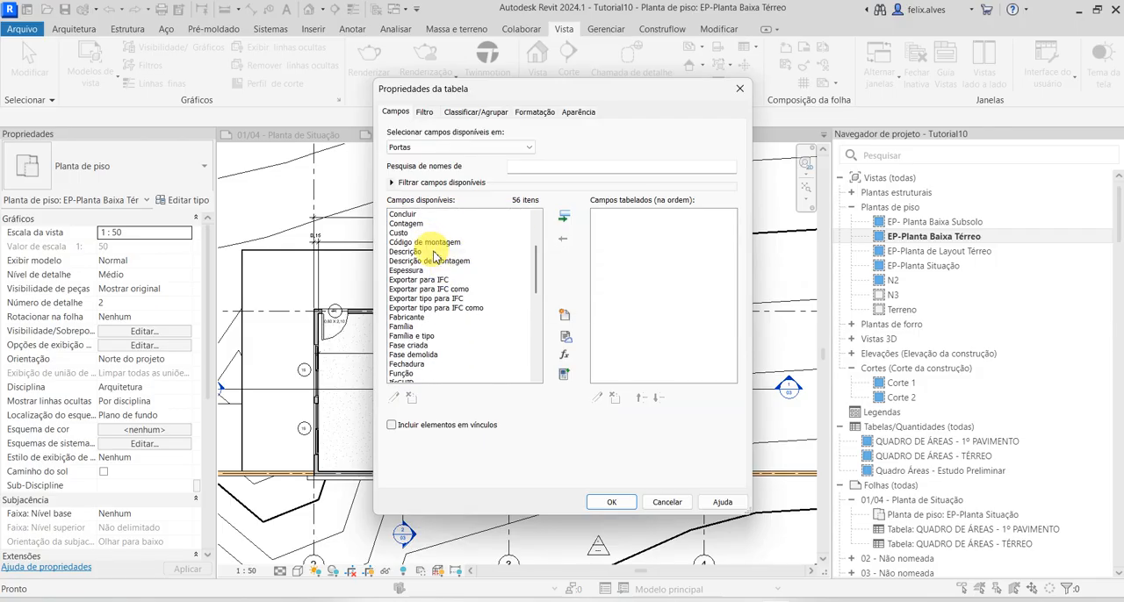
scroll(449, 273, down, 9)
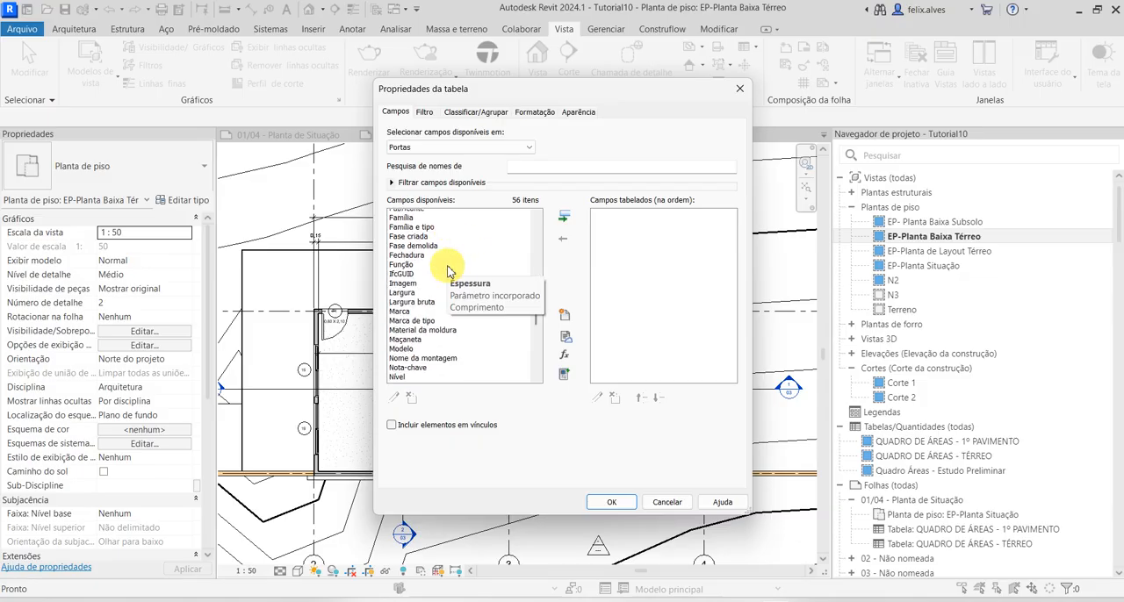
scroll(450, 272, down, 2)
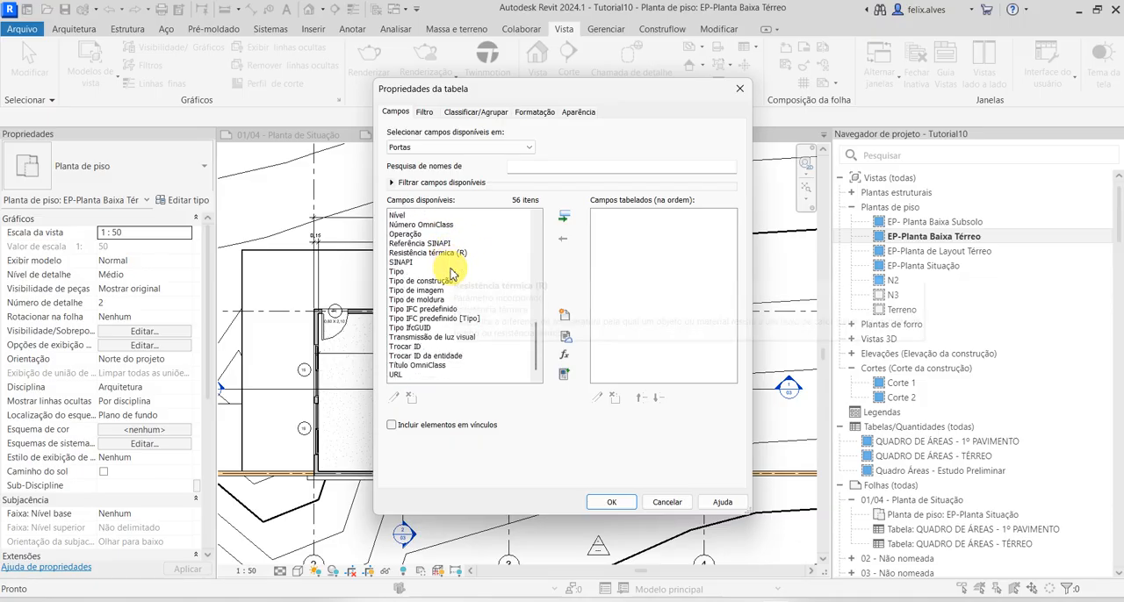
scroll(465, 342, up, 7)
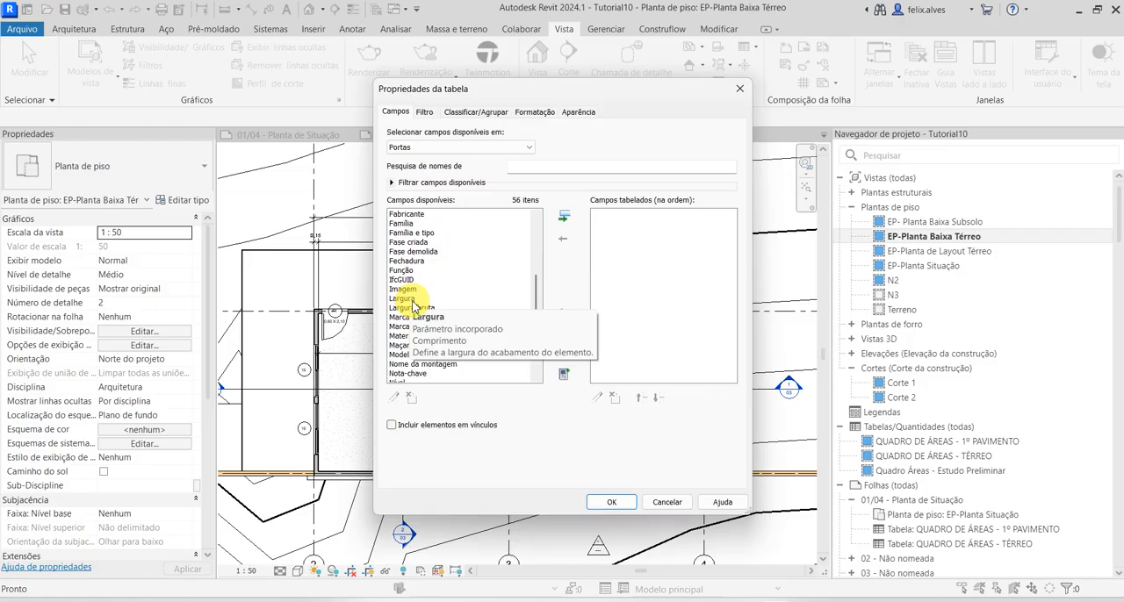
click(667, 503)
Examine the type properties and preview of the M_Folha única .PAE-080x210 CM door, from its dimensions to its type mark
scroll(427, 321, up, 6)
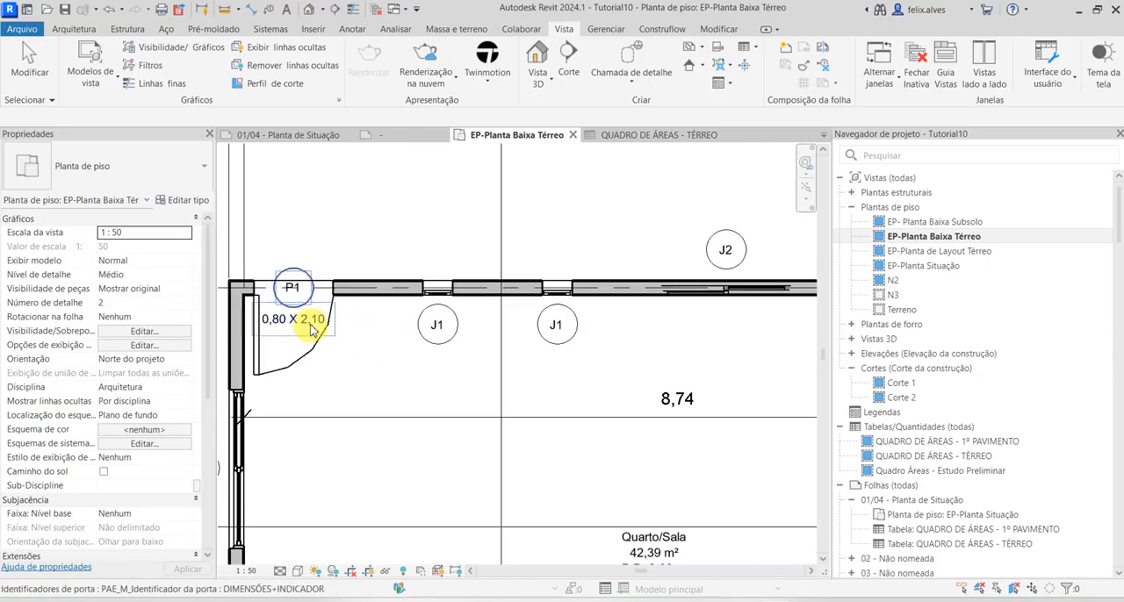
click(255, 343)
click(199, 201)
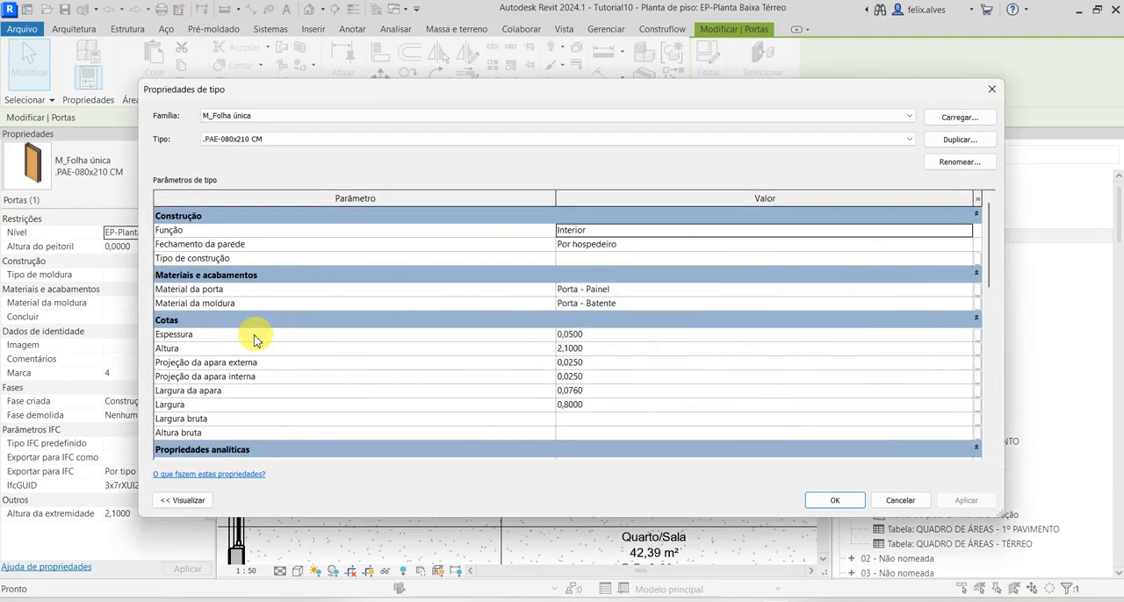
scroll(393, 368, down, 1)
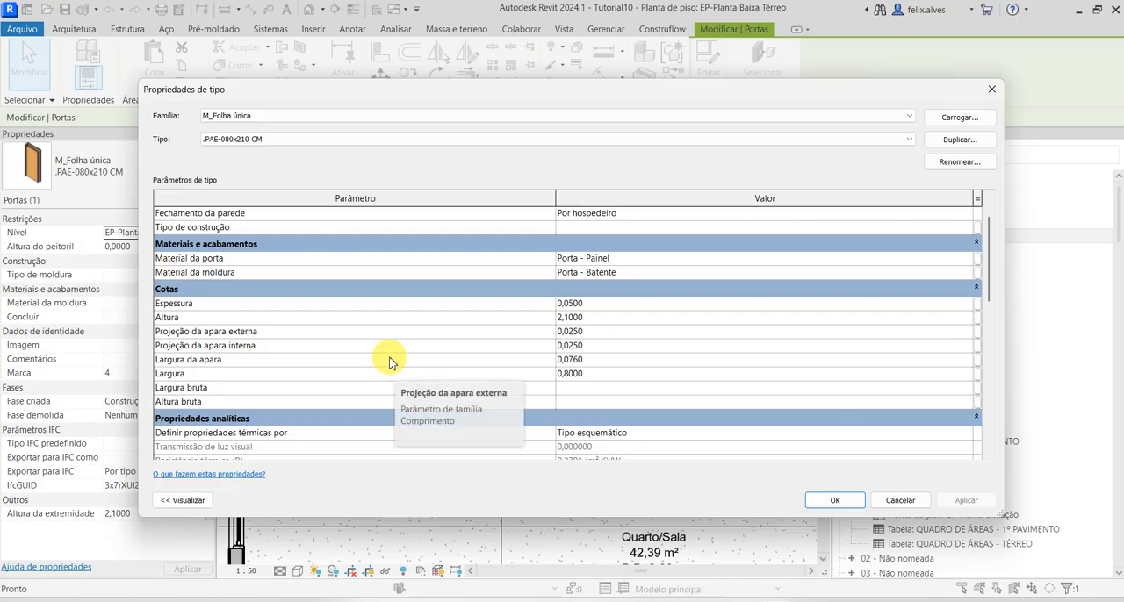
scroll(393, 368, down, 3)
scroll(392, 364, up, 2)
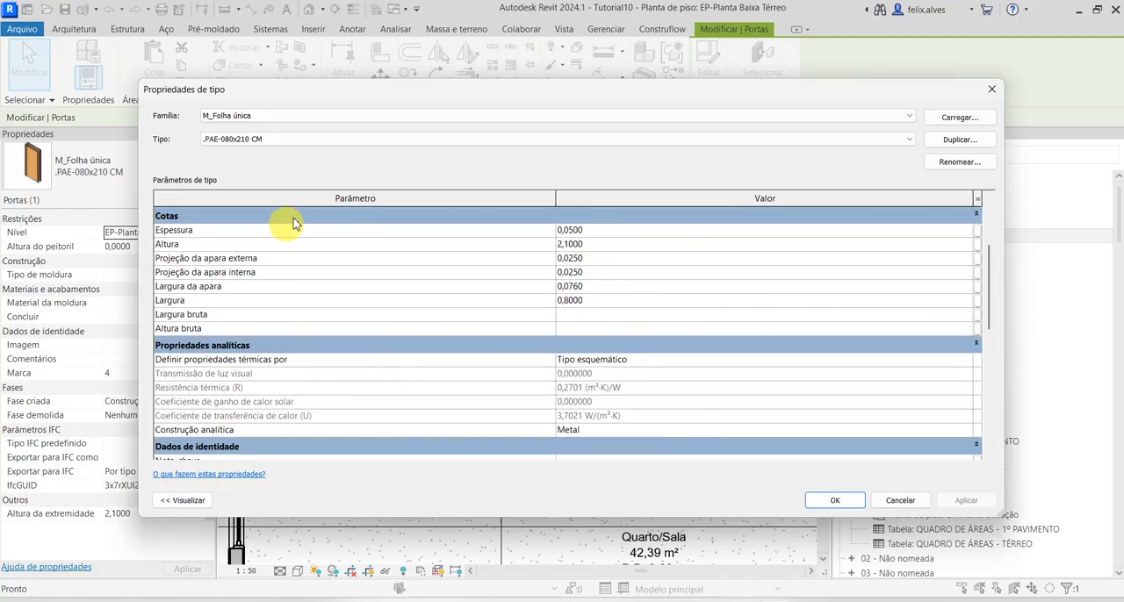
click(200, 506)
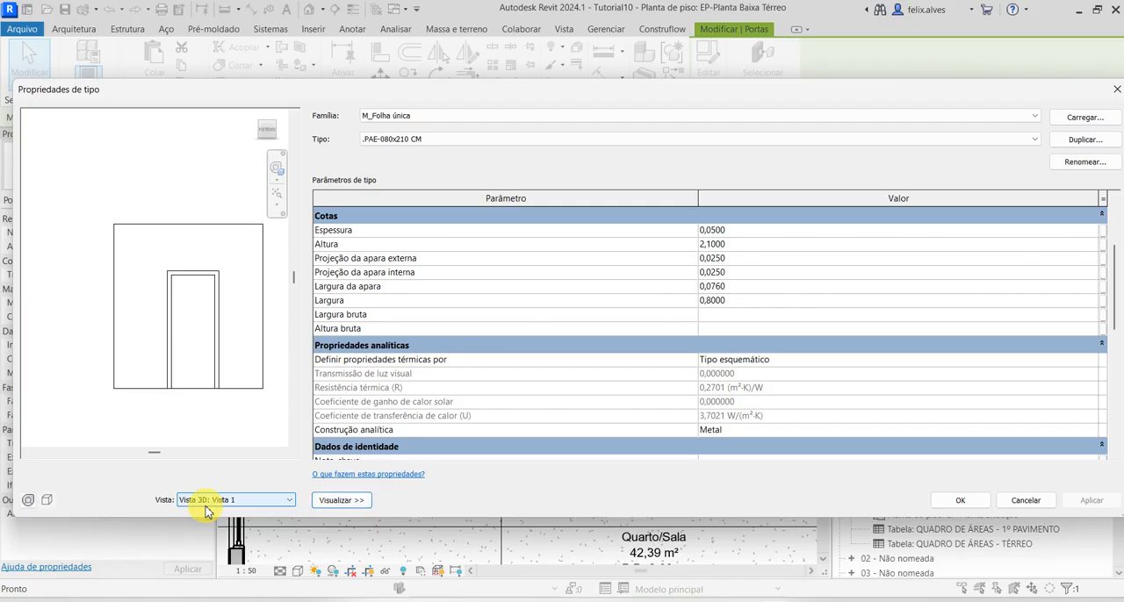
scroll(652, 368, down, 6)
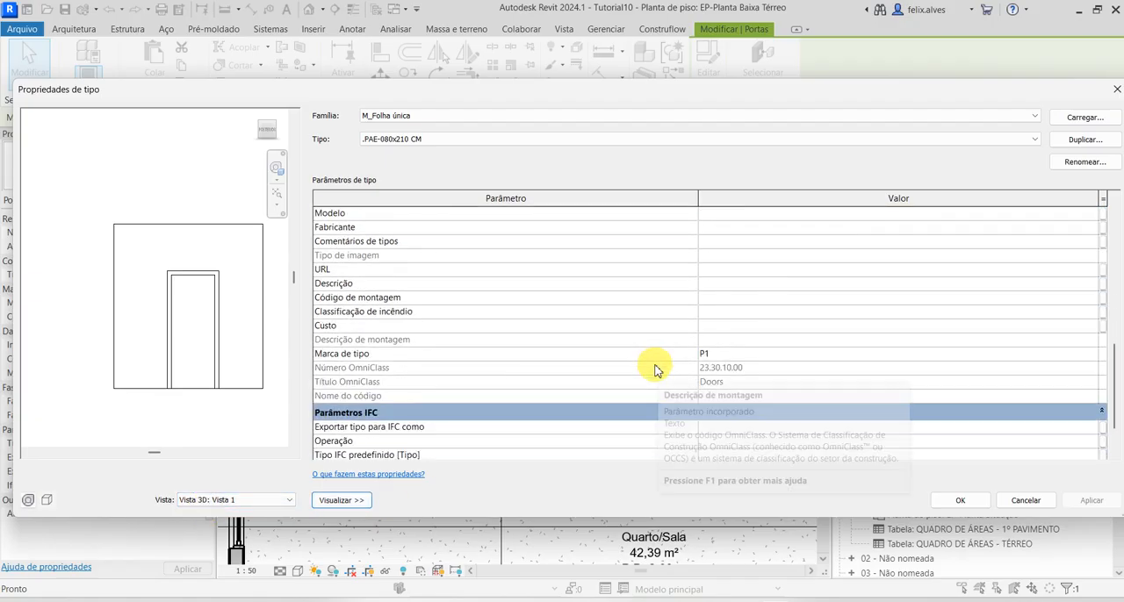
scroll(654, 369, down, 2)
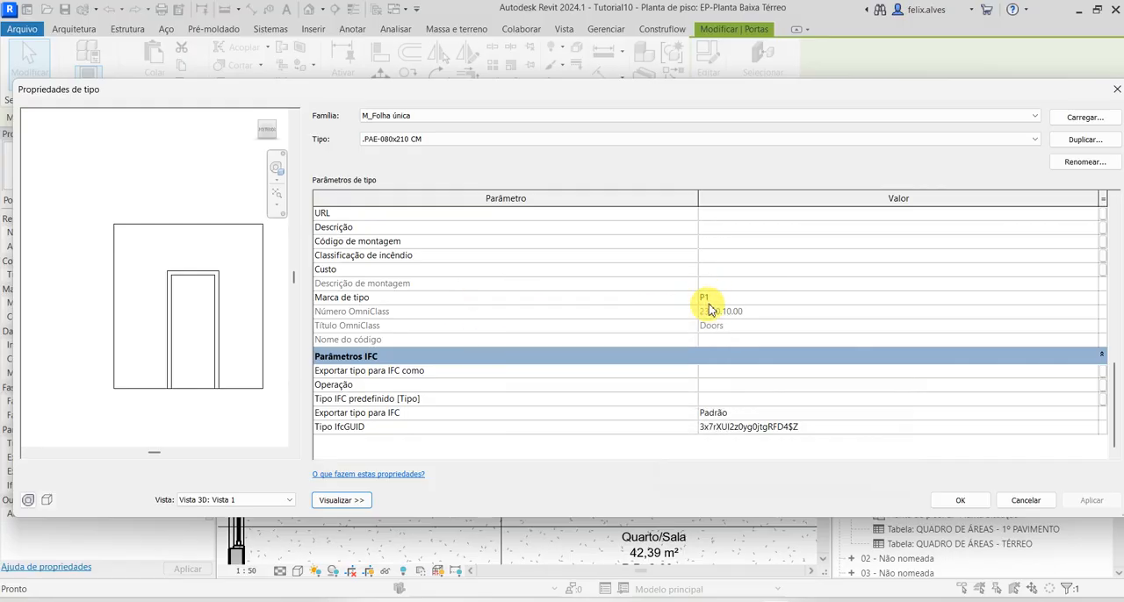
scroll(713, 331, up, 2)
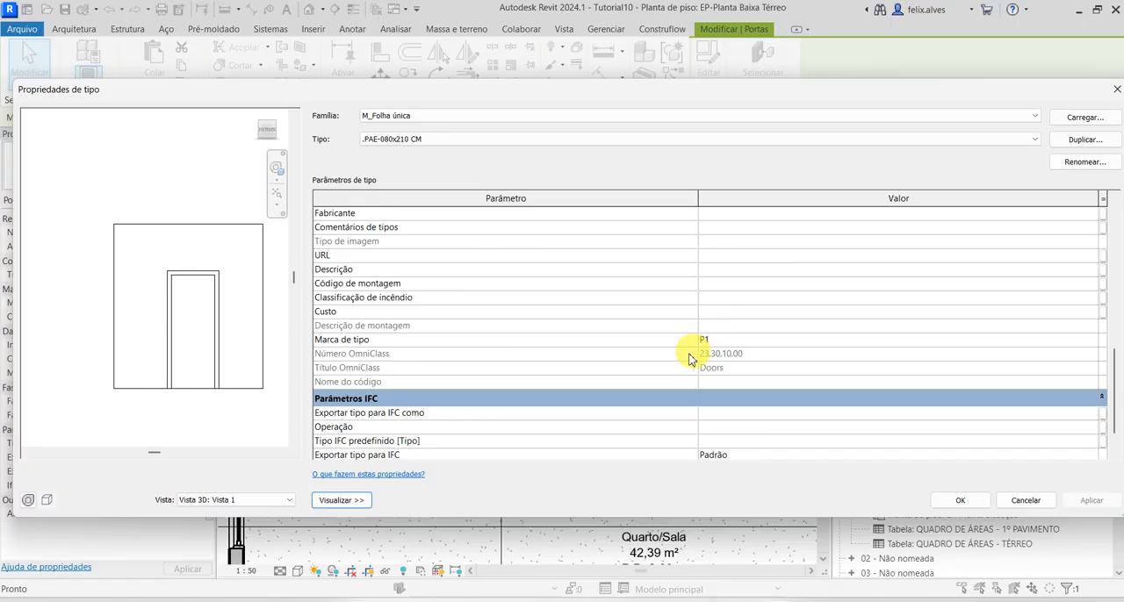
click(359, 601)
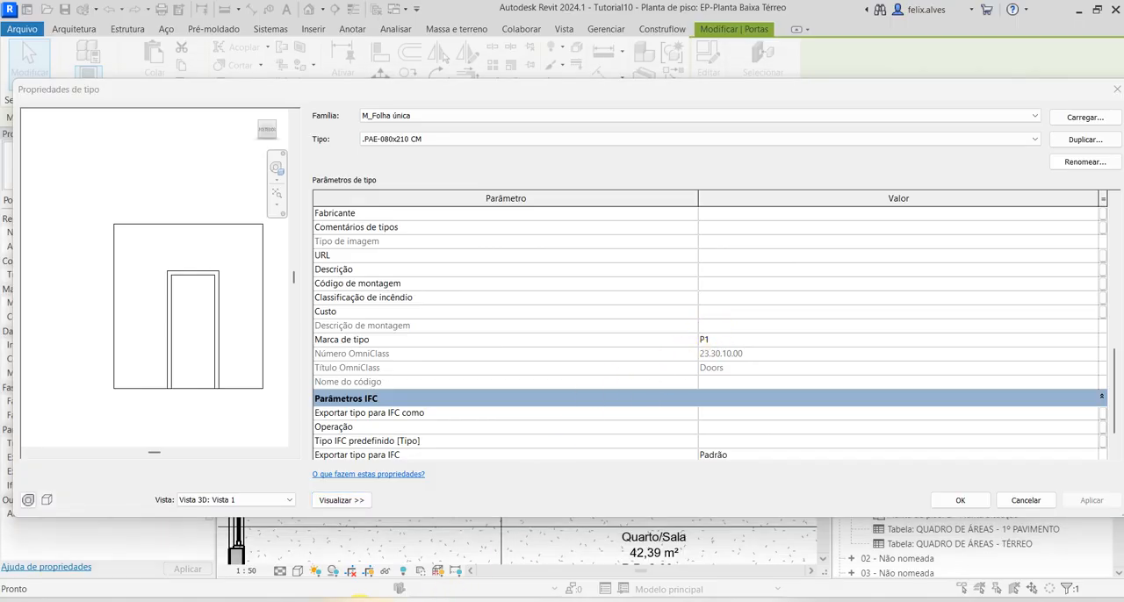
right_click(357, 600)
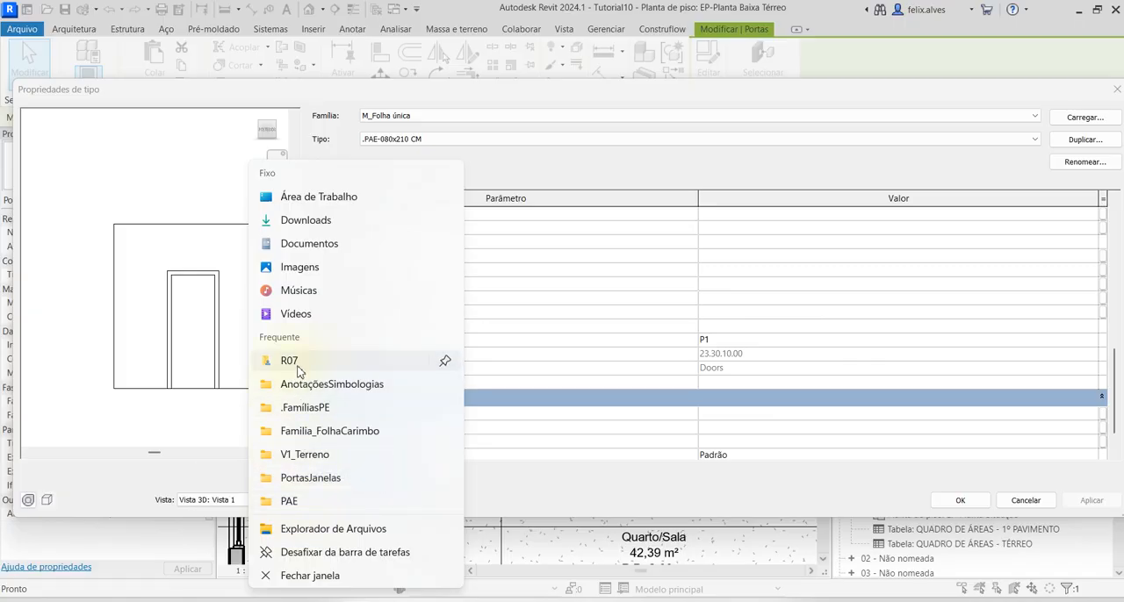
click(488, 503)
click(479, 591)
mouse_move(446, 105)
mouse_down()
mouse_move(184, 148)
mouse_move(735, 0)
mouse_up()
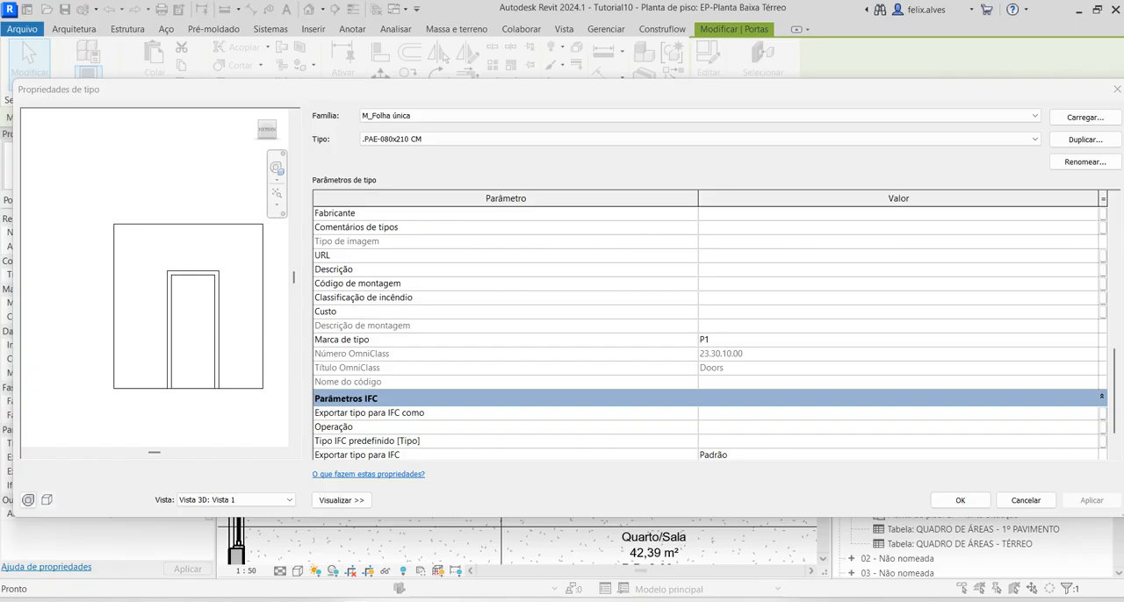
Switch to the browser, examine the QUADRO GERAL DE PORTAS example in Aula_NBR 6492.pdf, and return to Revit, dismissing the door's type properties
key(alt+Tab)
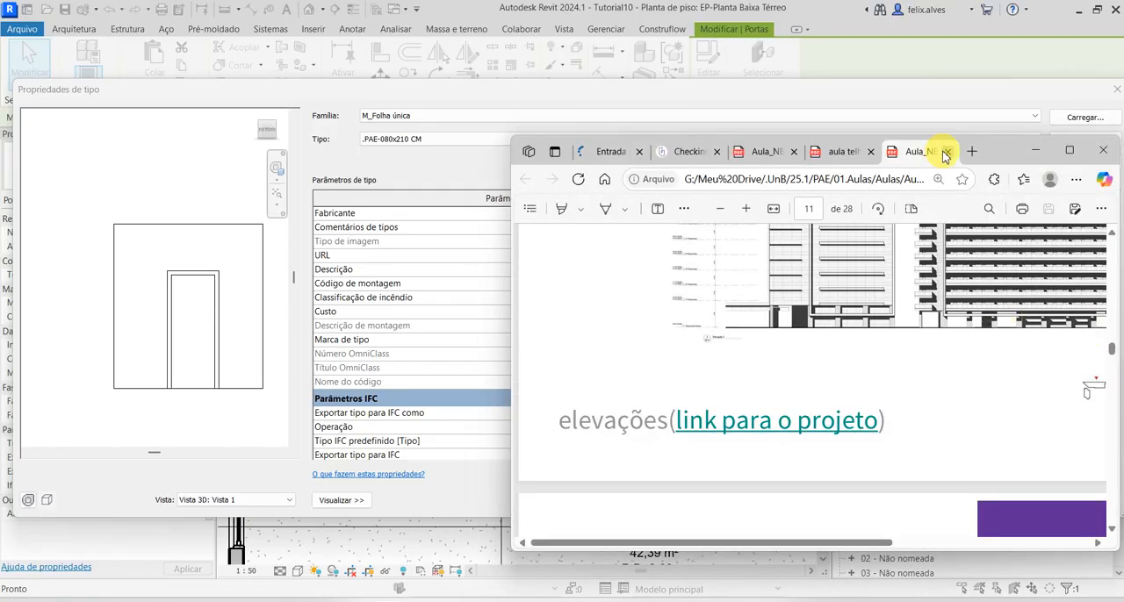
click(946, 155)
click(816, 151)
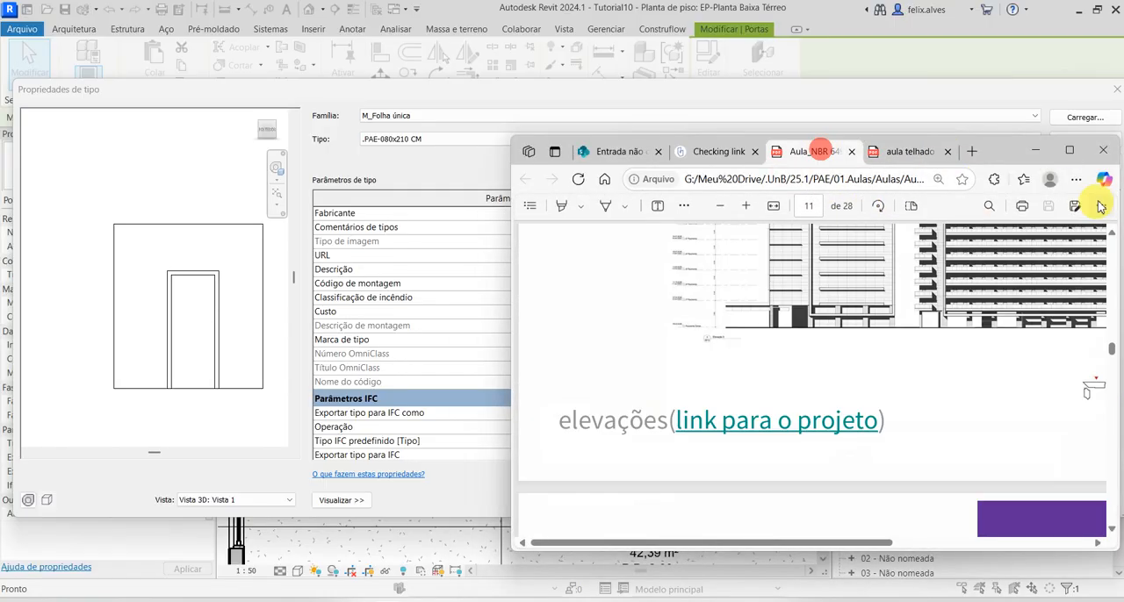
click(1071, 157)
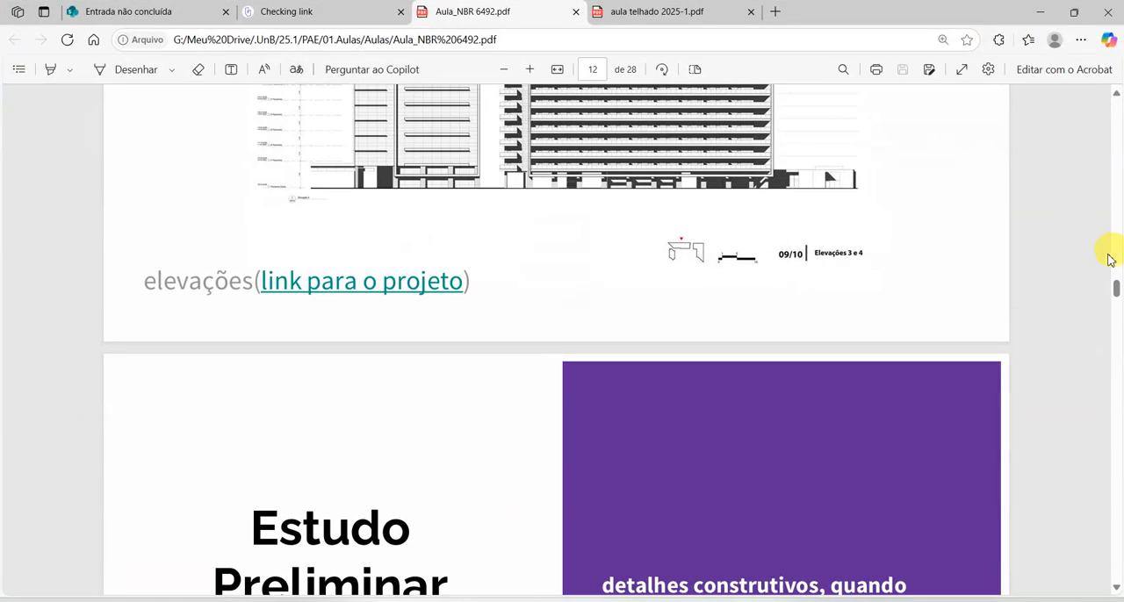
mouse_move(1116, 288)
mouse_down()
mouse_move(1025, 473)
mouse_move(1012, 590)
mouse_move(1115, 584)
mouse_up()
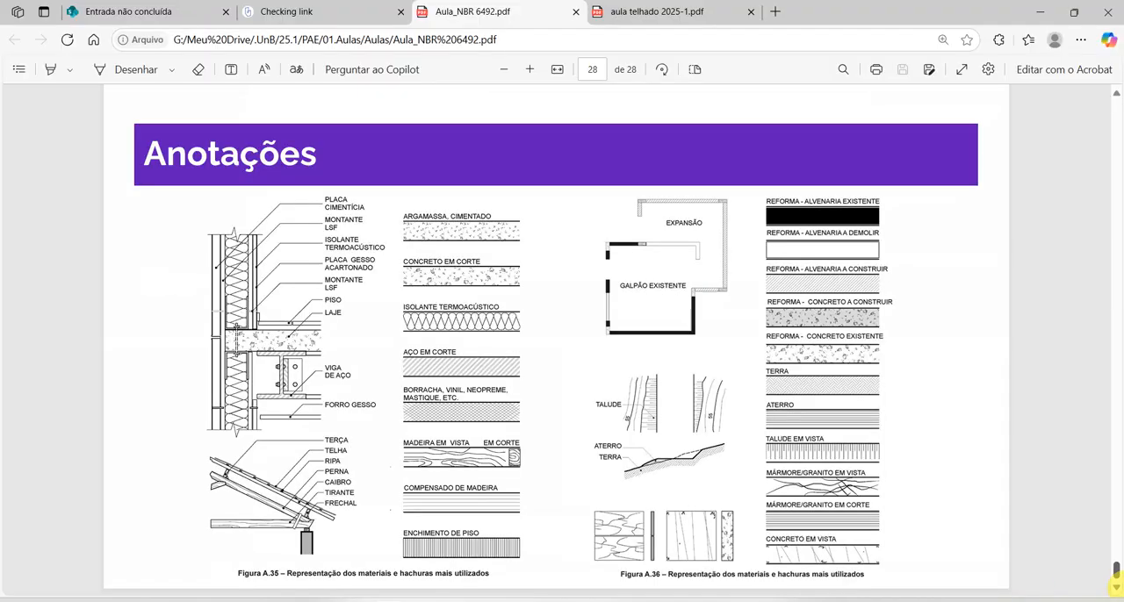
scroll(1053, 558, up, 6)
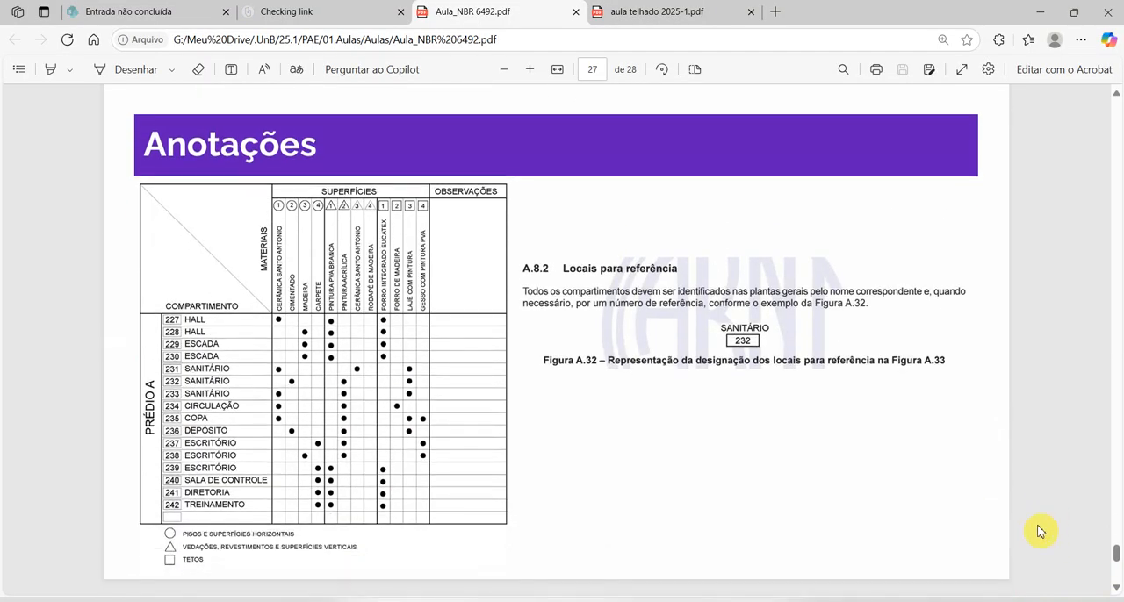
scroll(946, 474, up, 3)
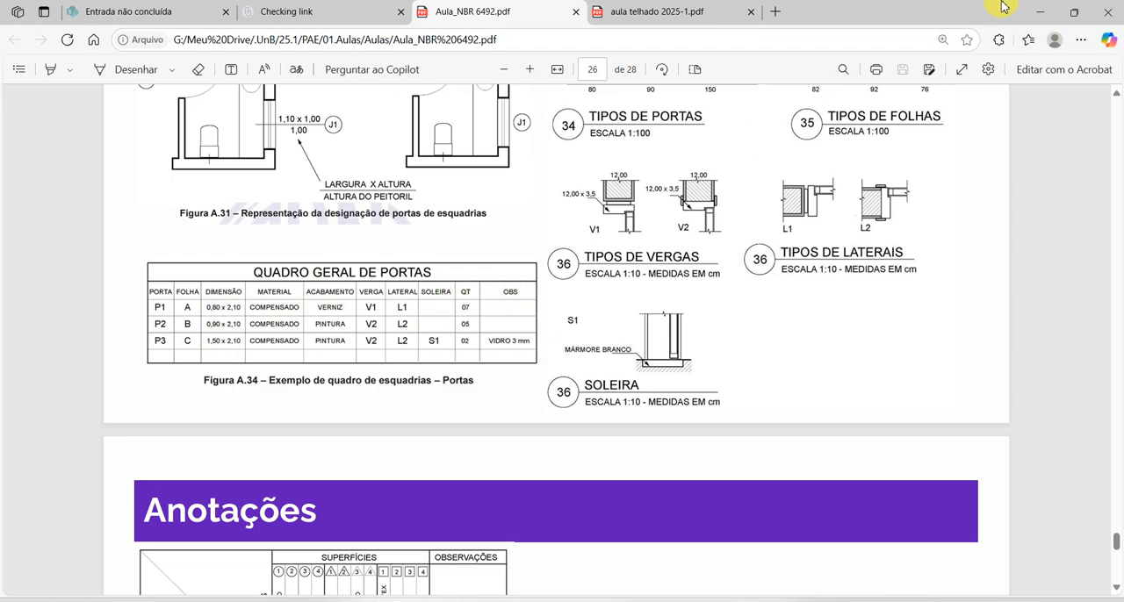
click(1039, 12)
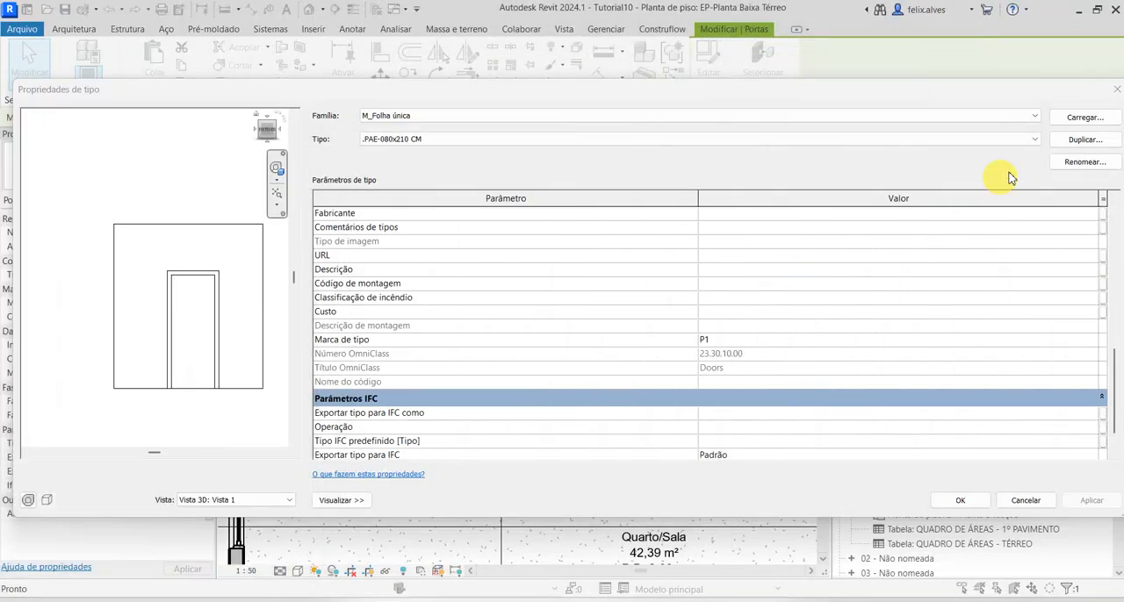
click(1114, 89)
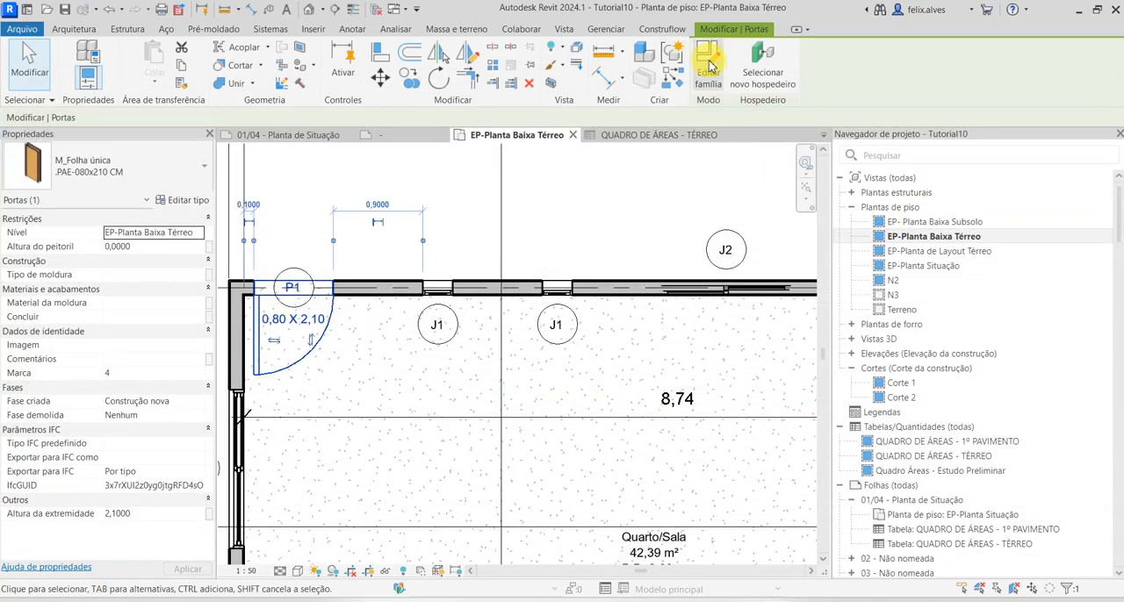
Start a new schedule of building components for the Portas category in the Construção nova phase
click(563, 29)
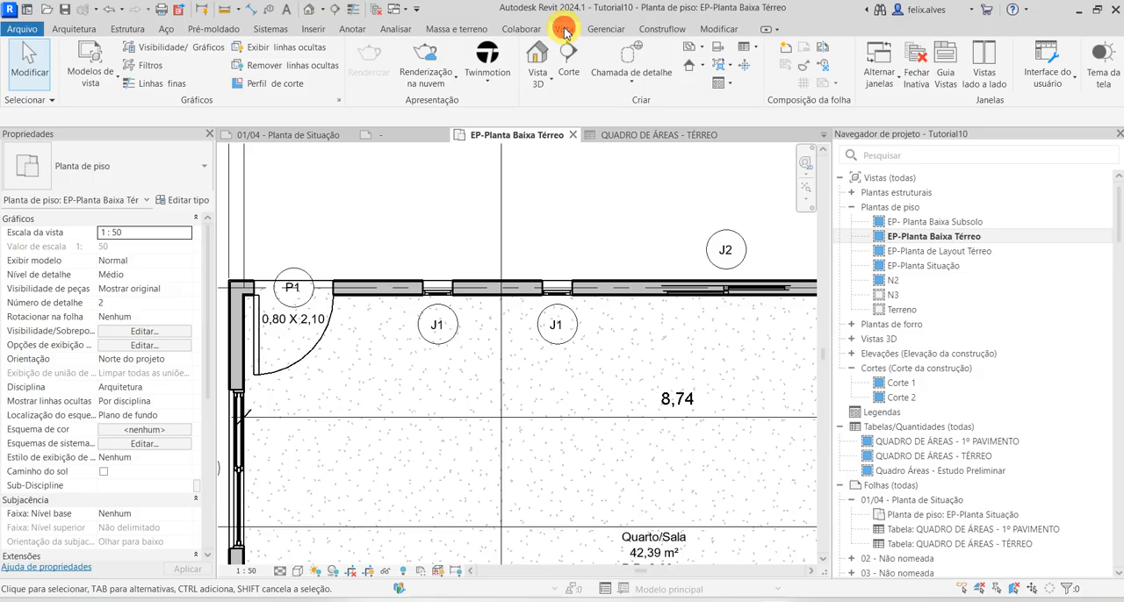
click(745, 54)
click(799, 61)
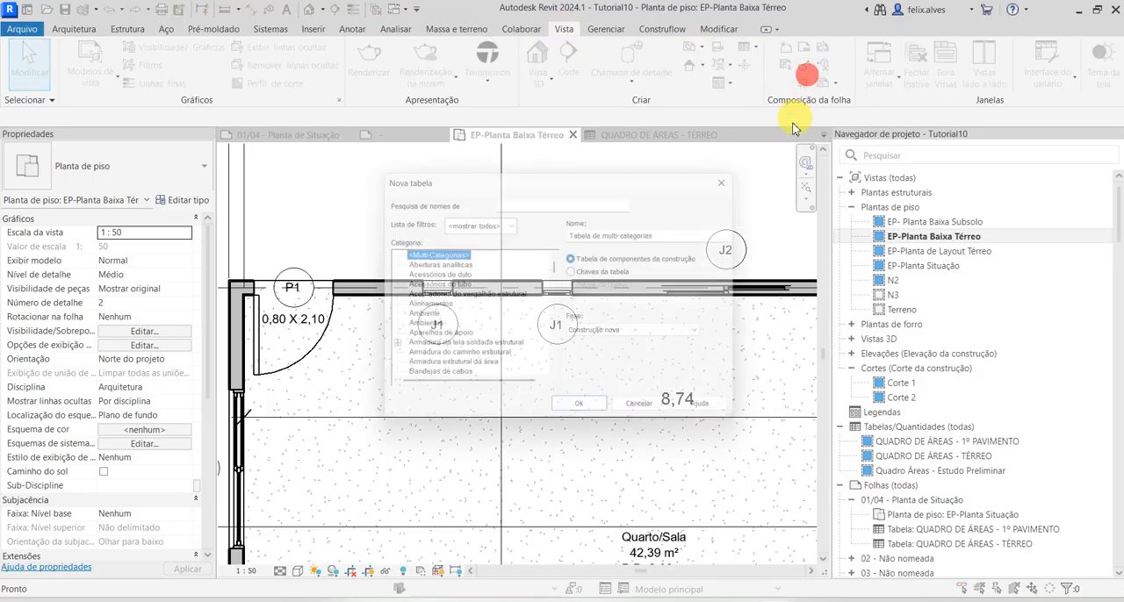
click(533, 200)
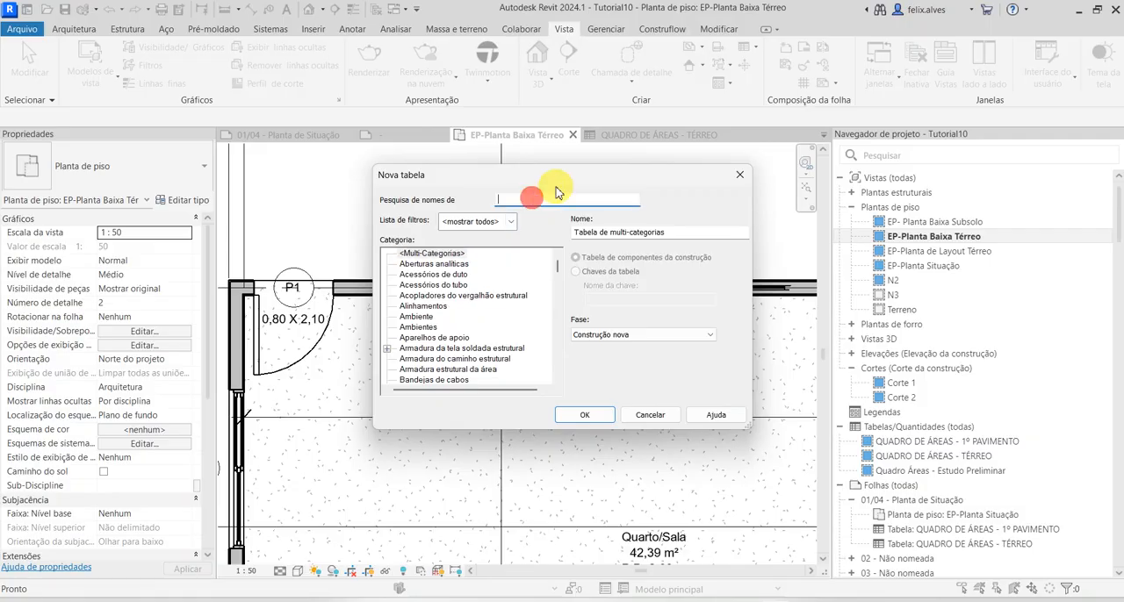
text(PORTAS)
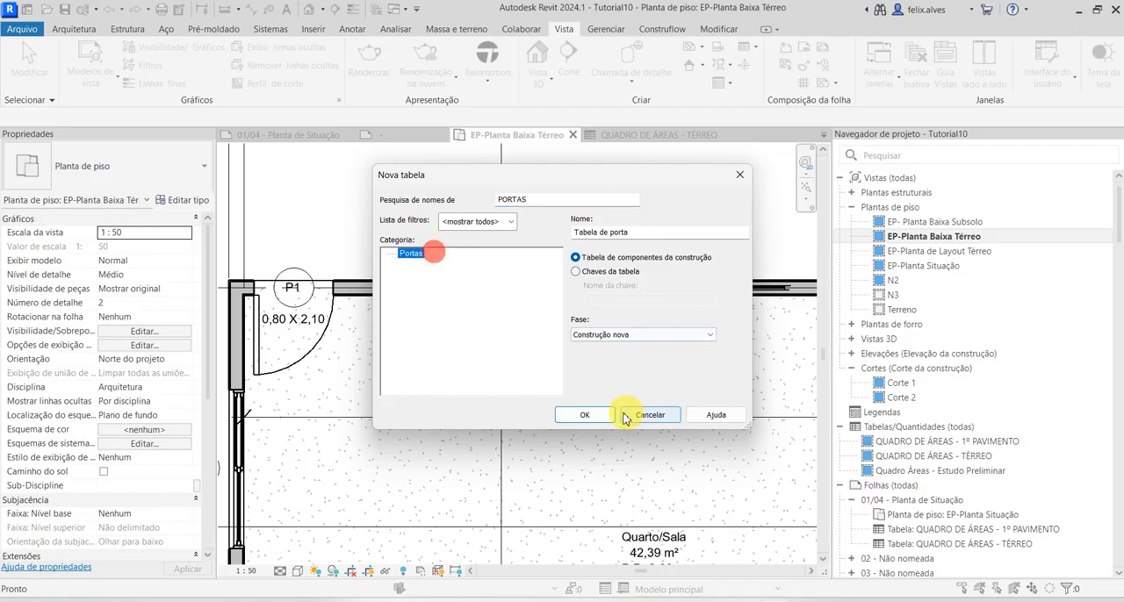
click(585, 415)
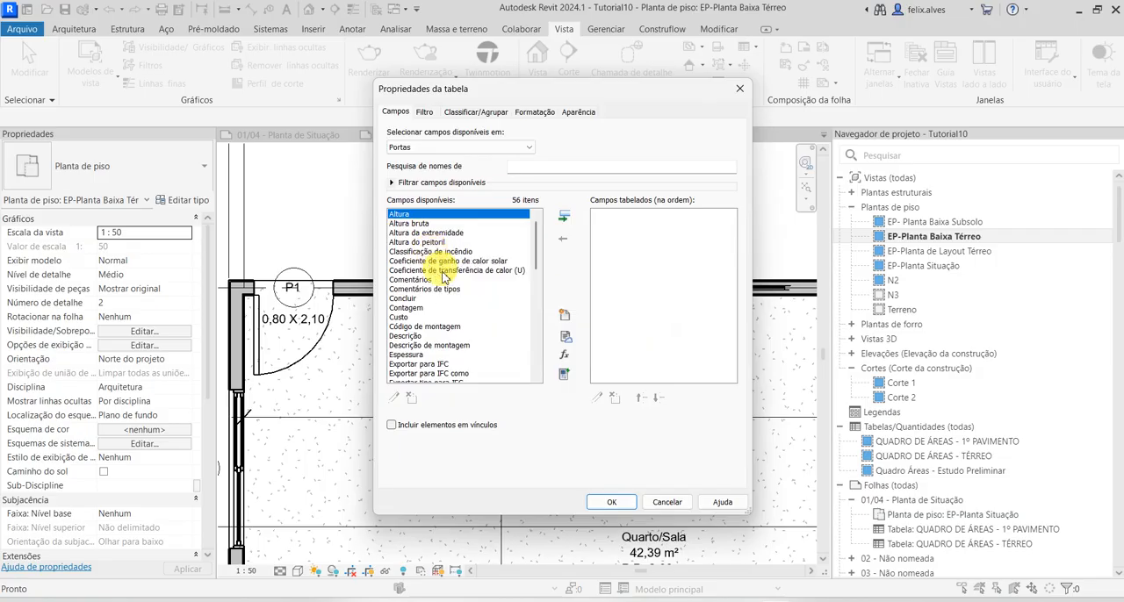
Add the Marca de tipo and Contagem fields, in that order, to the door schedule
scroll(446, 283, down, 5)
scroll(449, 289, down, 5)
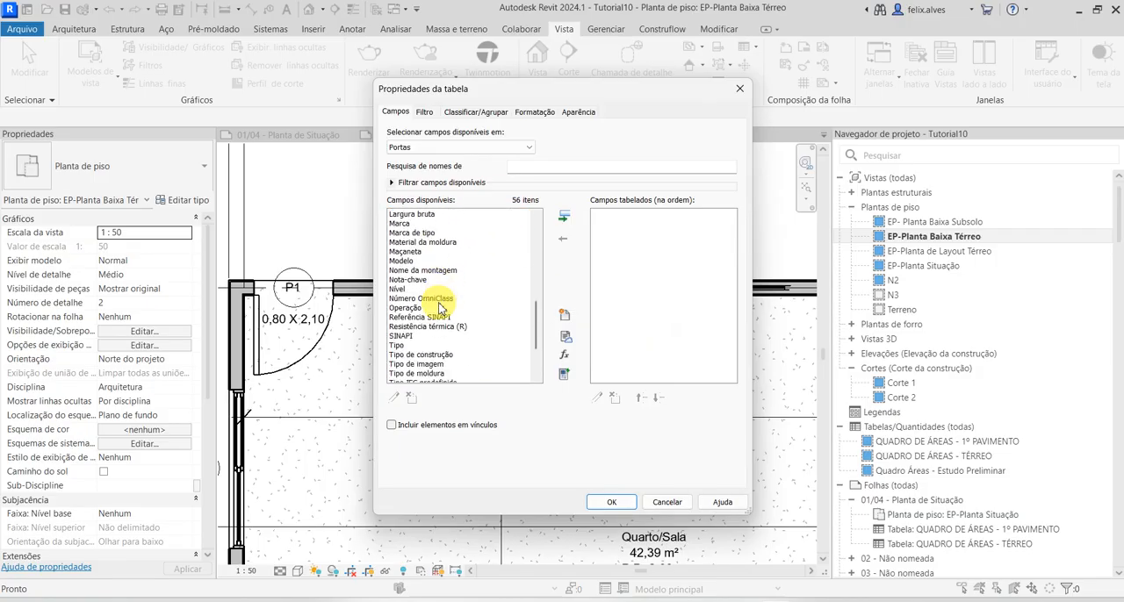
click(428, 234)
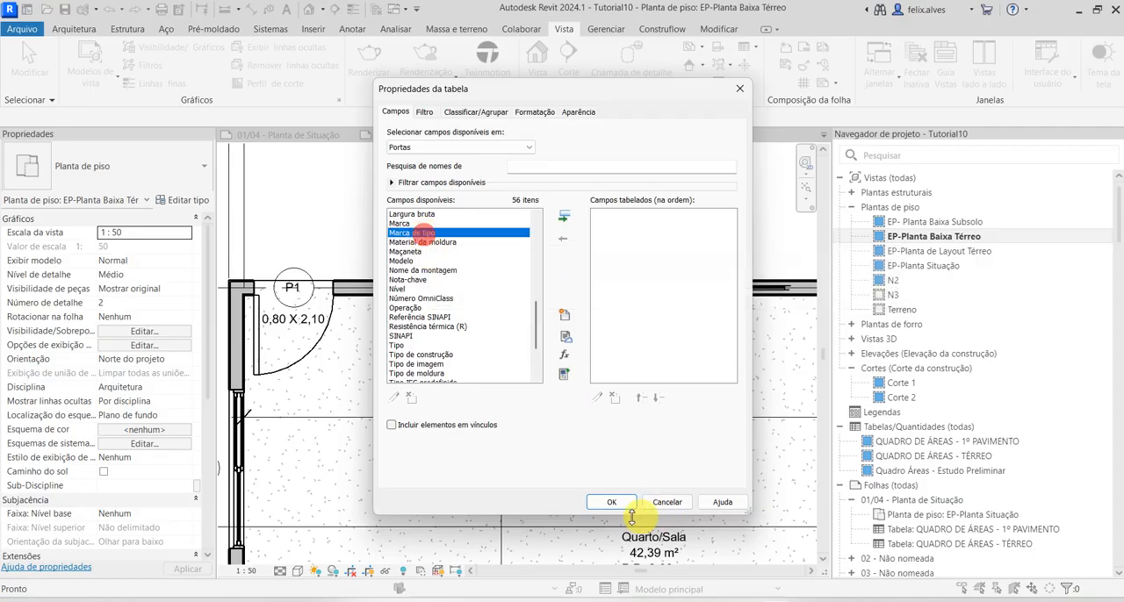
click(567, 226)
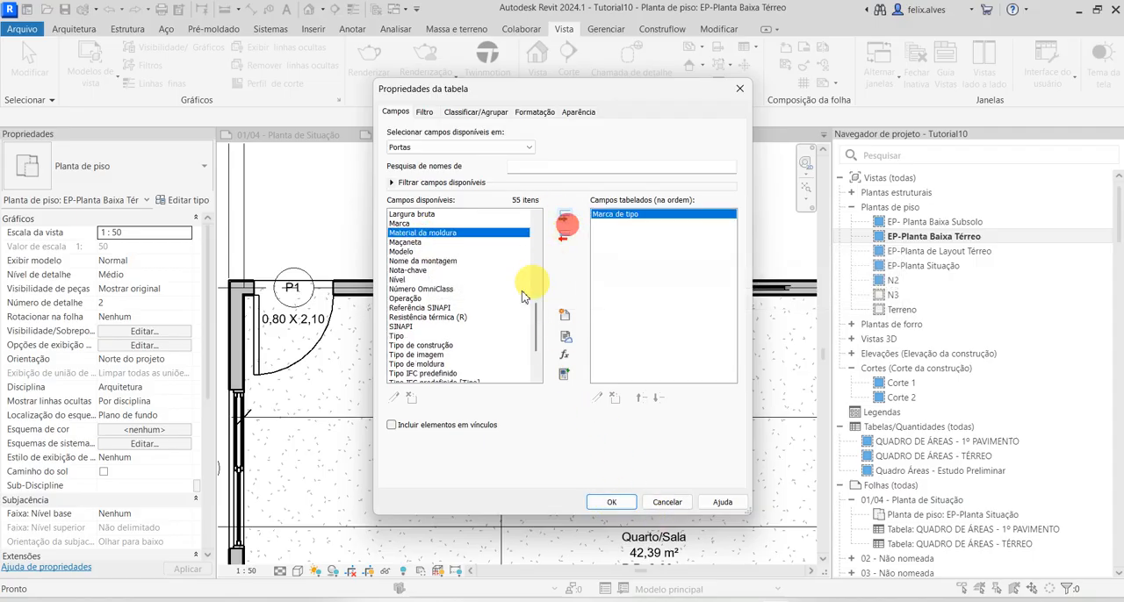
scroll(474, 334, up, 6)
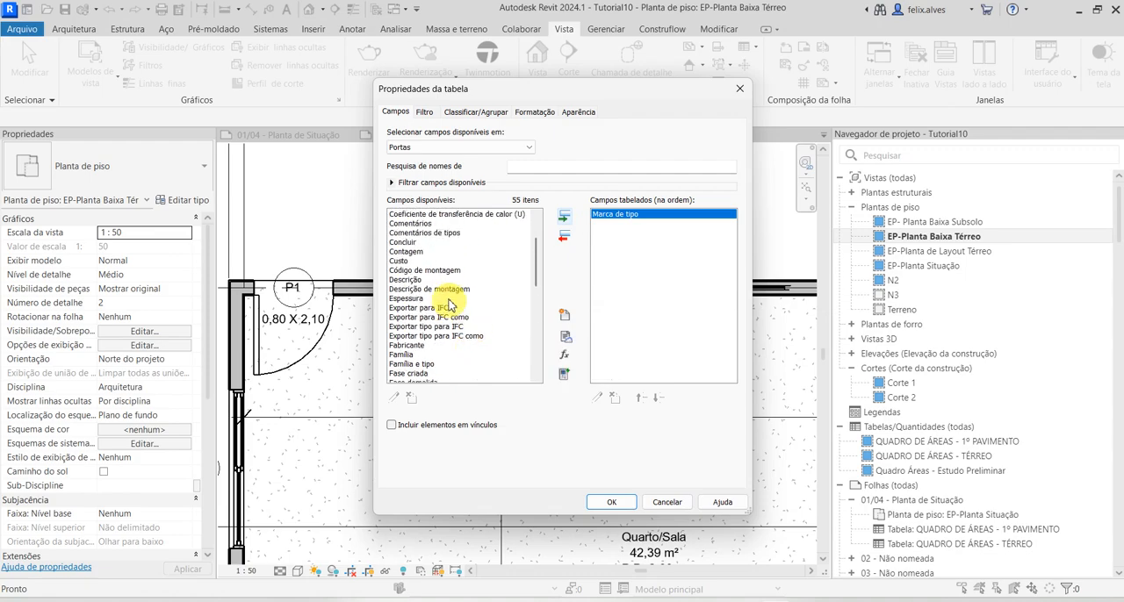
scroll(447, 299, up, 3)
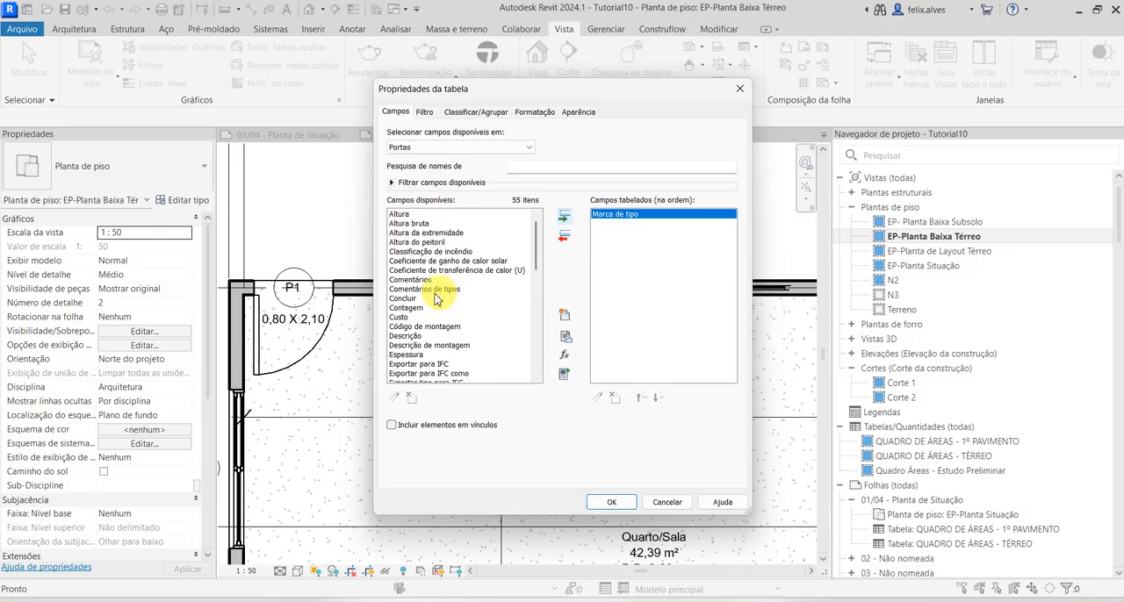
click(422, 308)
click(565, 216)
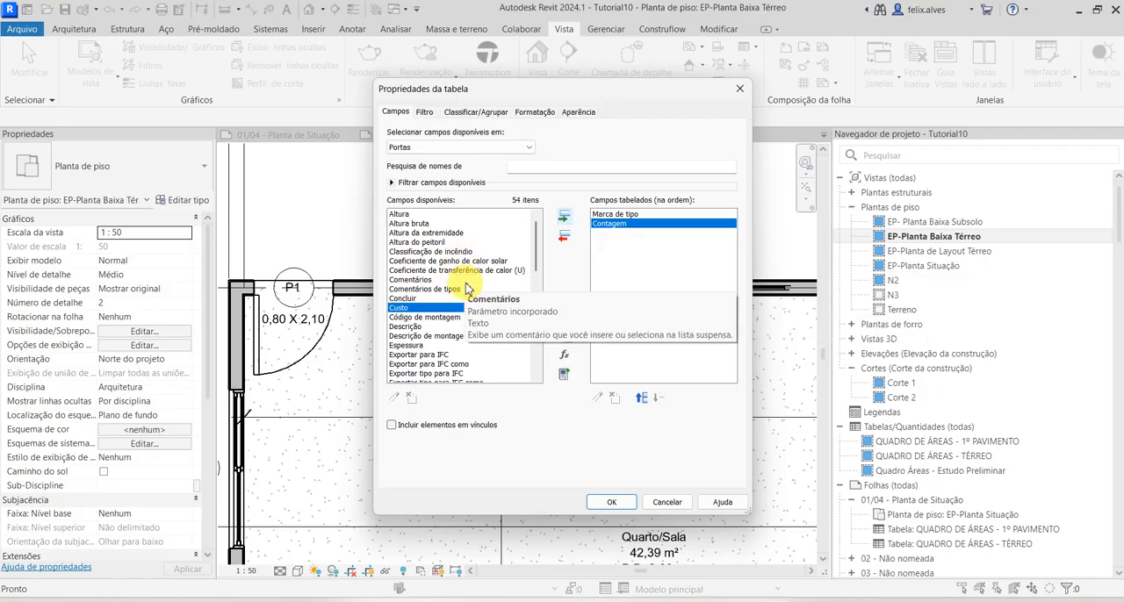
Add the Altura and Largura fields after Contagem in the door schedule
click(400, 214)
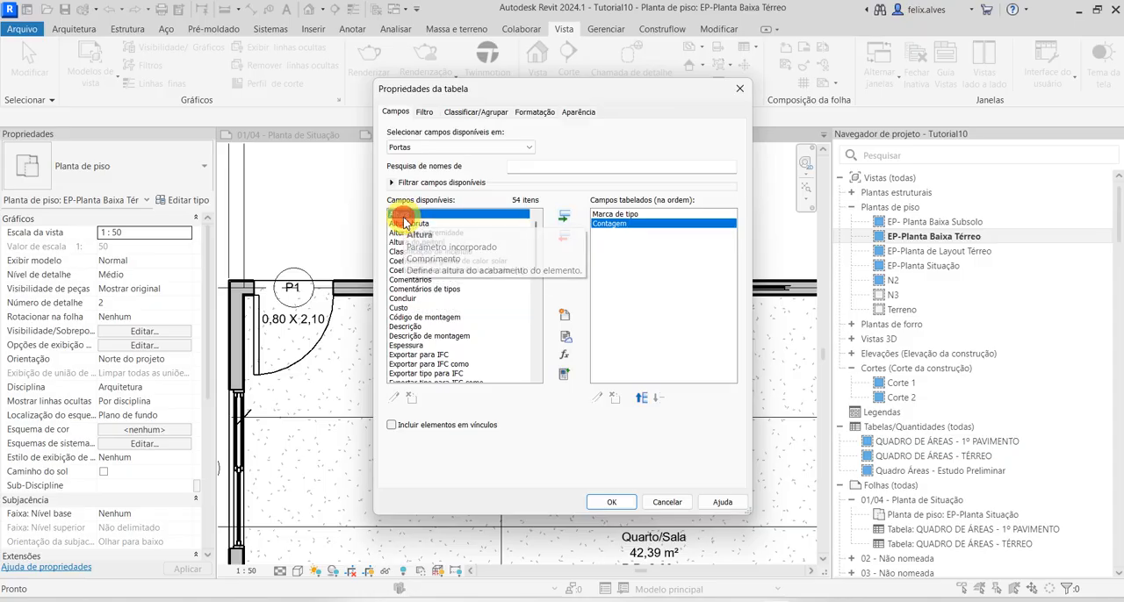
click(564, 215)
scroll(428, 310, down, 3)
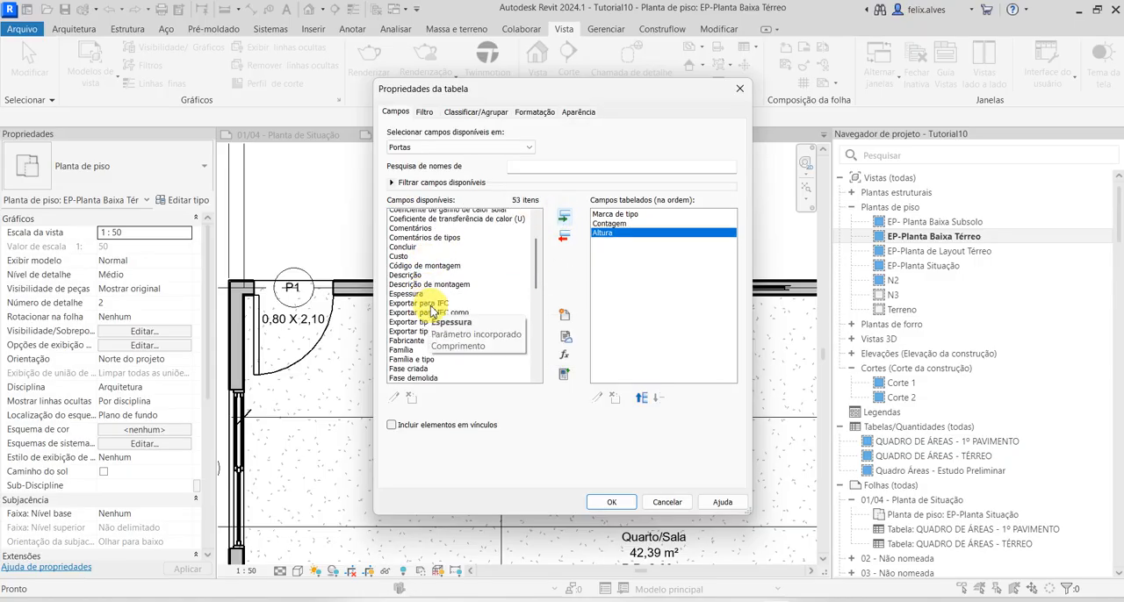
scroll(430, 329, down, 1)
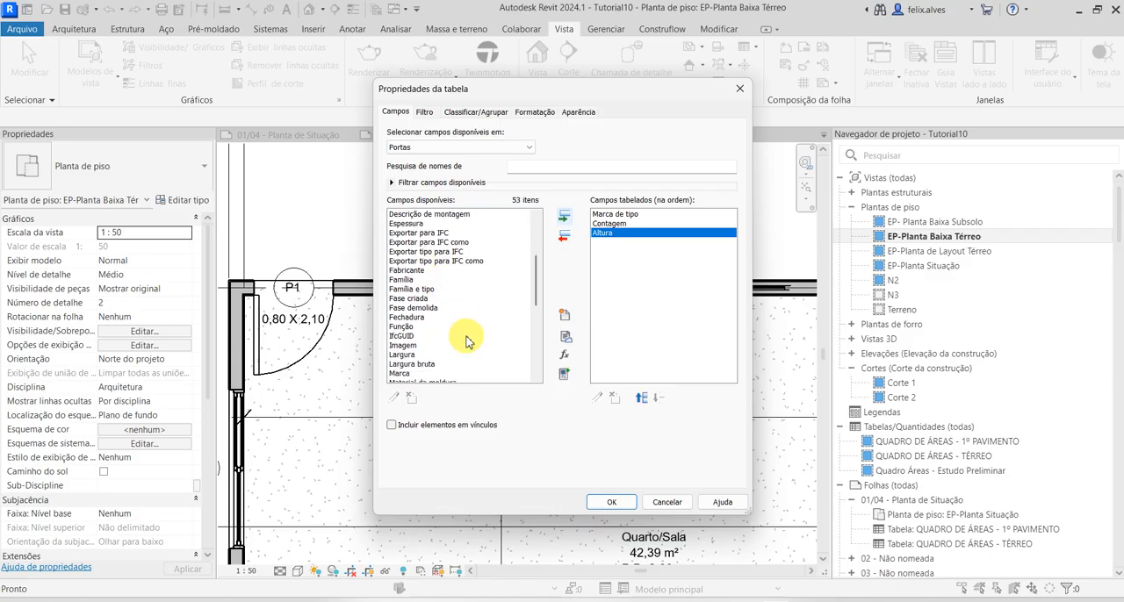
click(412, 355)
scroll(448, 331, down, 1)
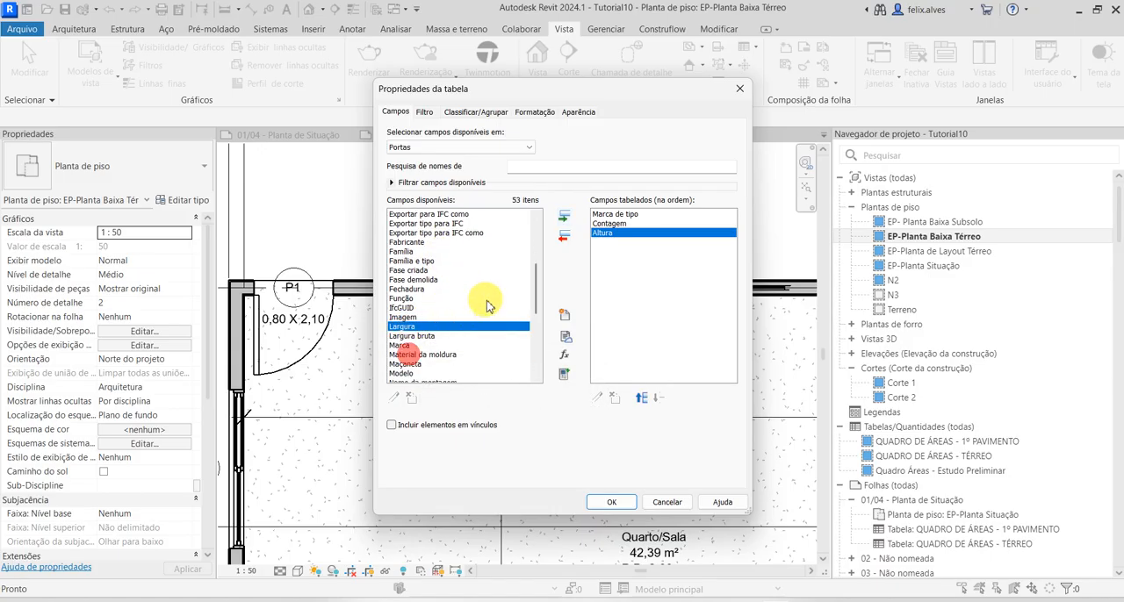
click(564, 217)
Add the Tipo field after Largura and create the door schedule
scroll(469, 296, down, 4)
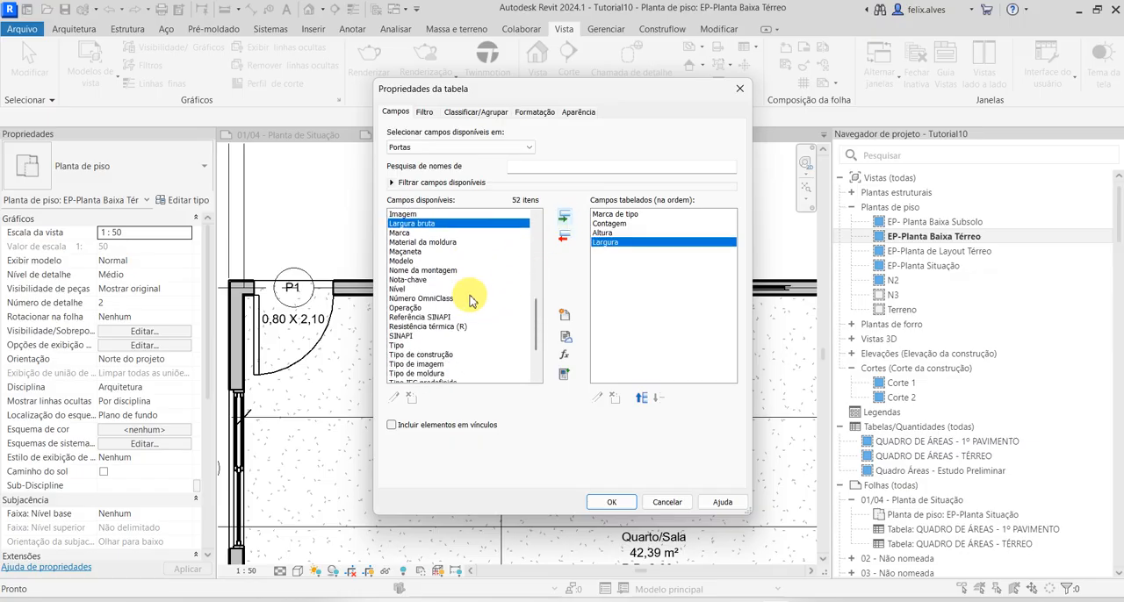
scroll(470, 301, down, 2)
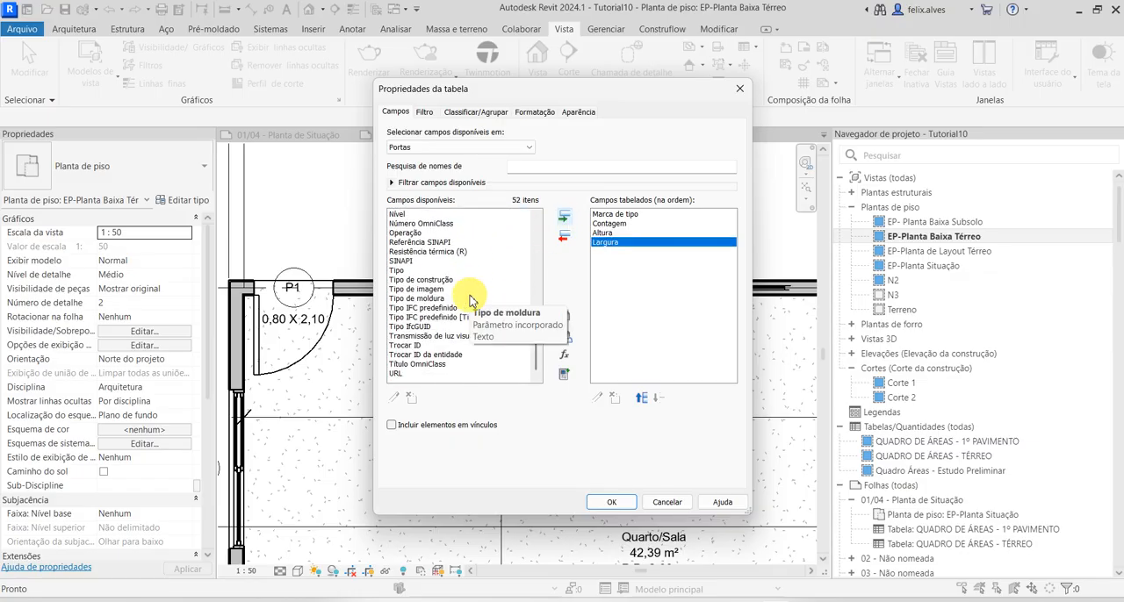
scroll(470, 300, up, 1)
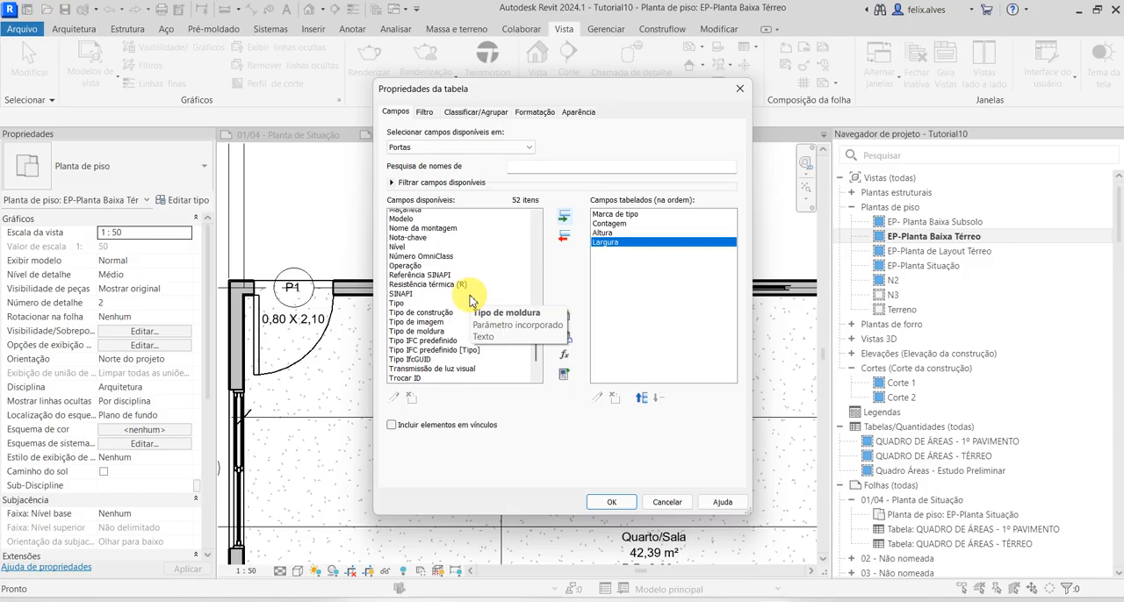
click(402, 298)
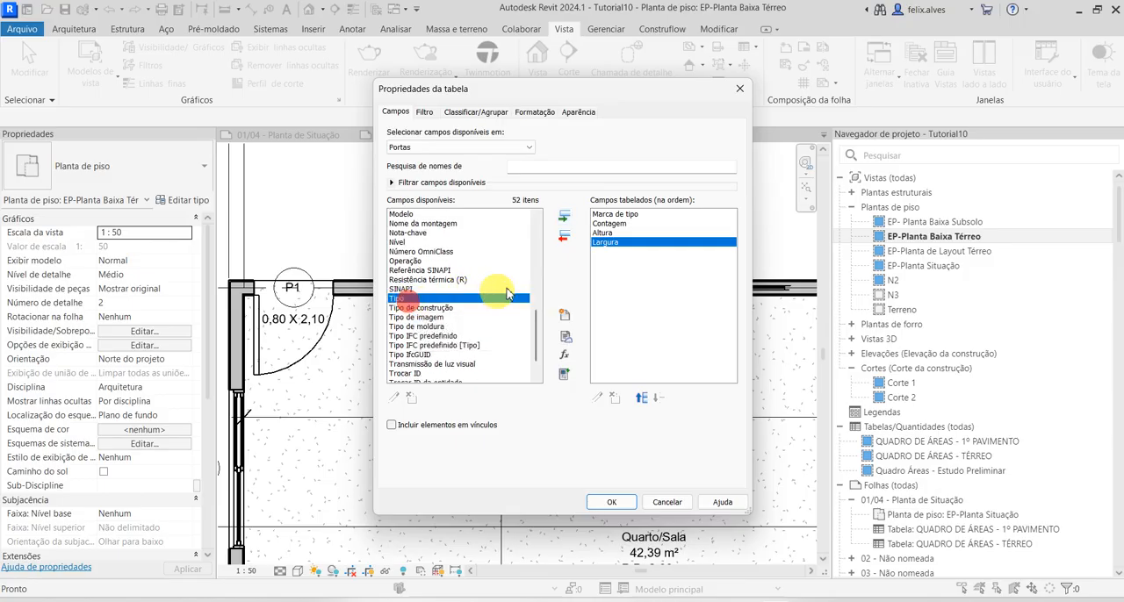
click(564, 215)
click(612, 502)
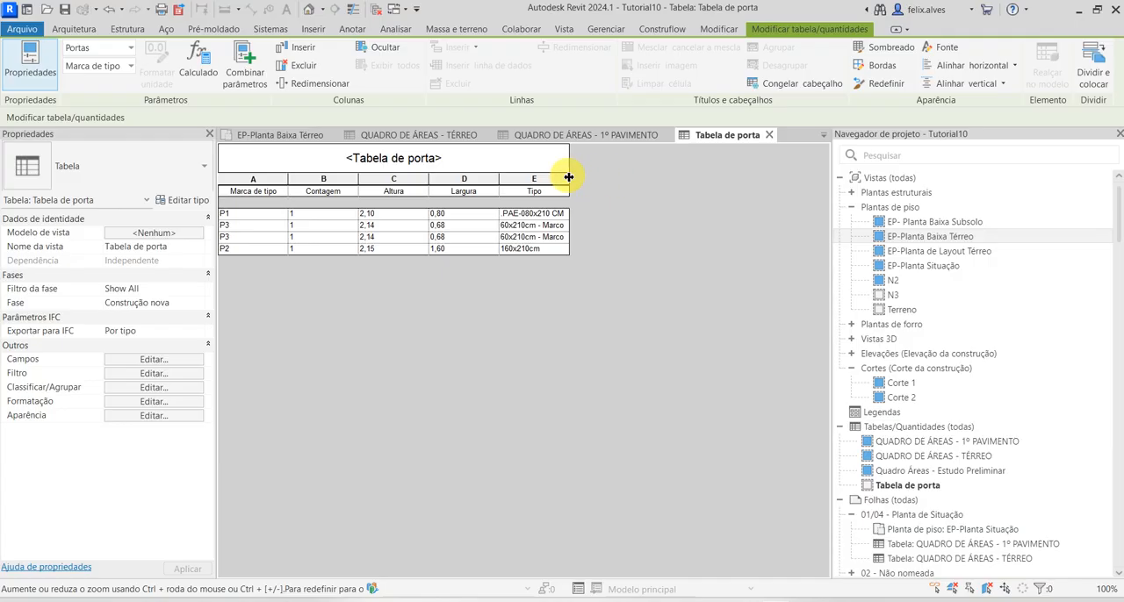
Widen the Tipo column to fit the full type names and add the Descrição field as the schedule's last column
drag(569, 177, 677, 175)
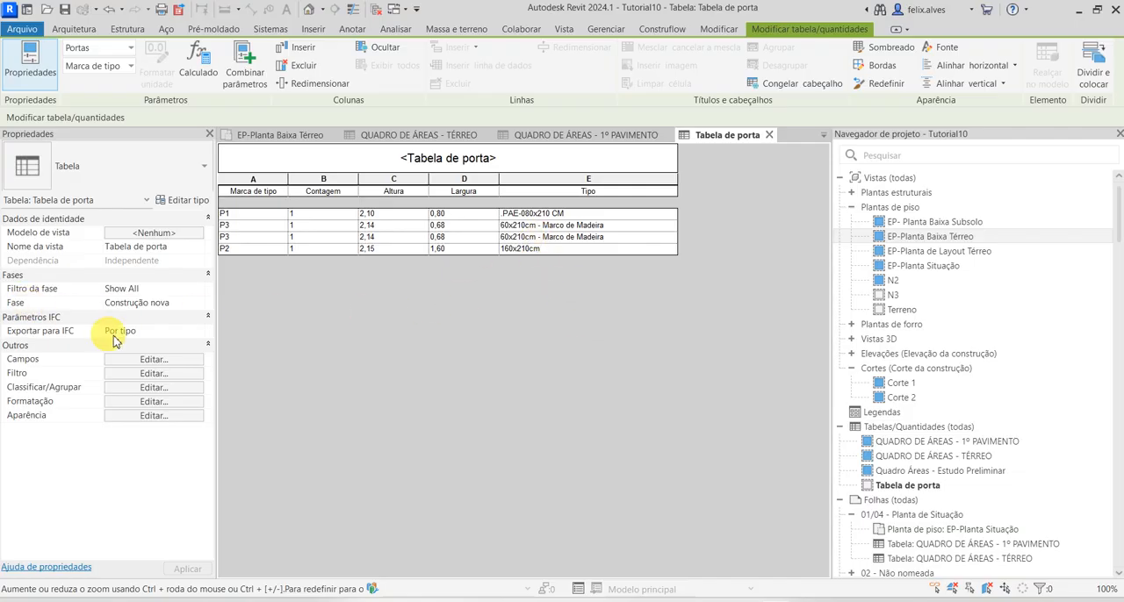
click(166, 359)
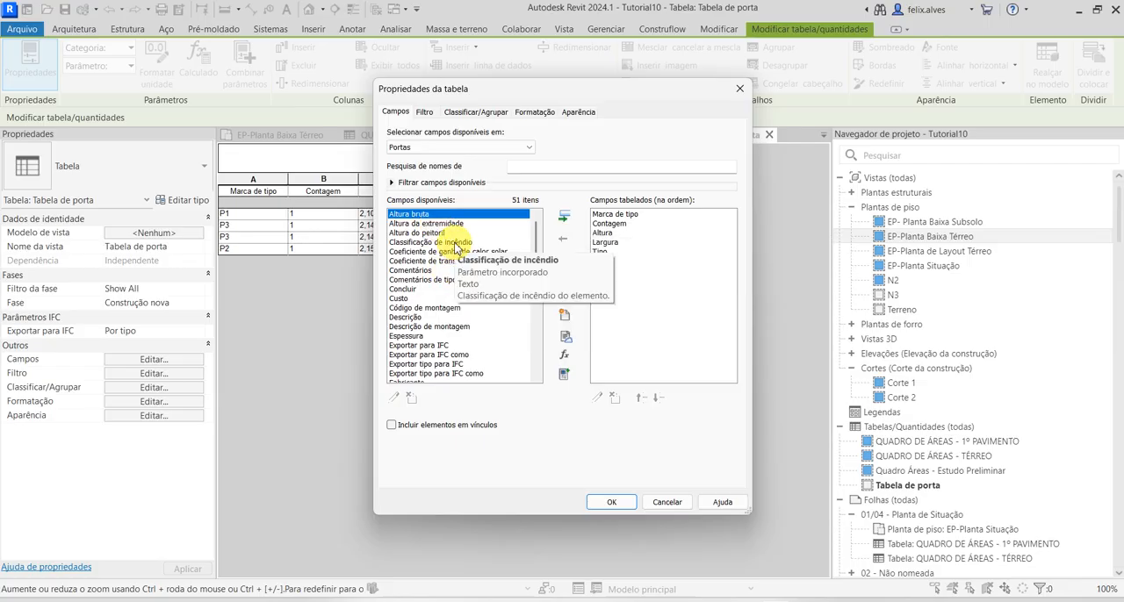
click(455, 243)
key(Down)
key(Down)
key(Down)
key(Down)
key(Down)
key(Down)
key(Down)
key(Down)
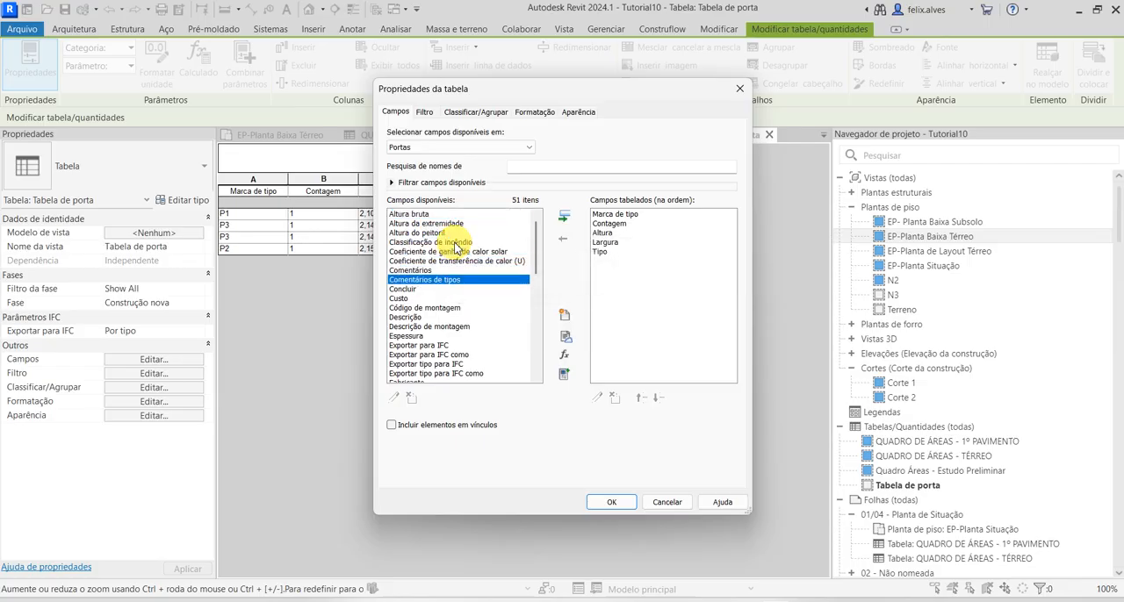
click(564, 220)
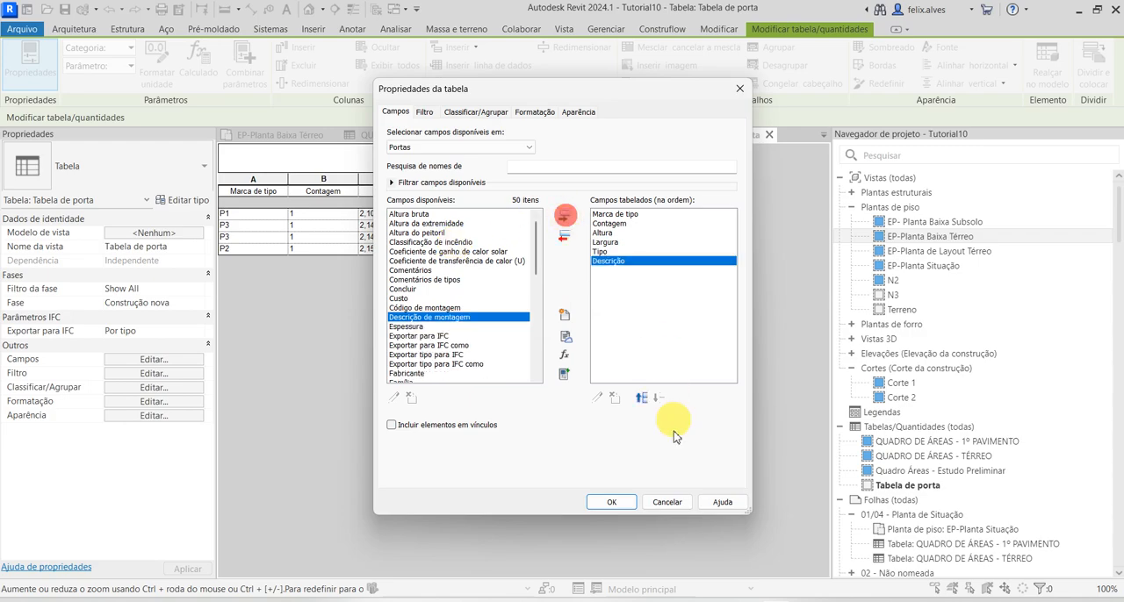
click(610, 503)
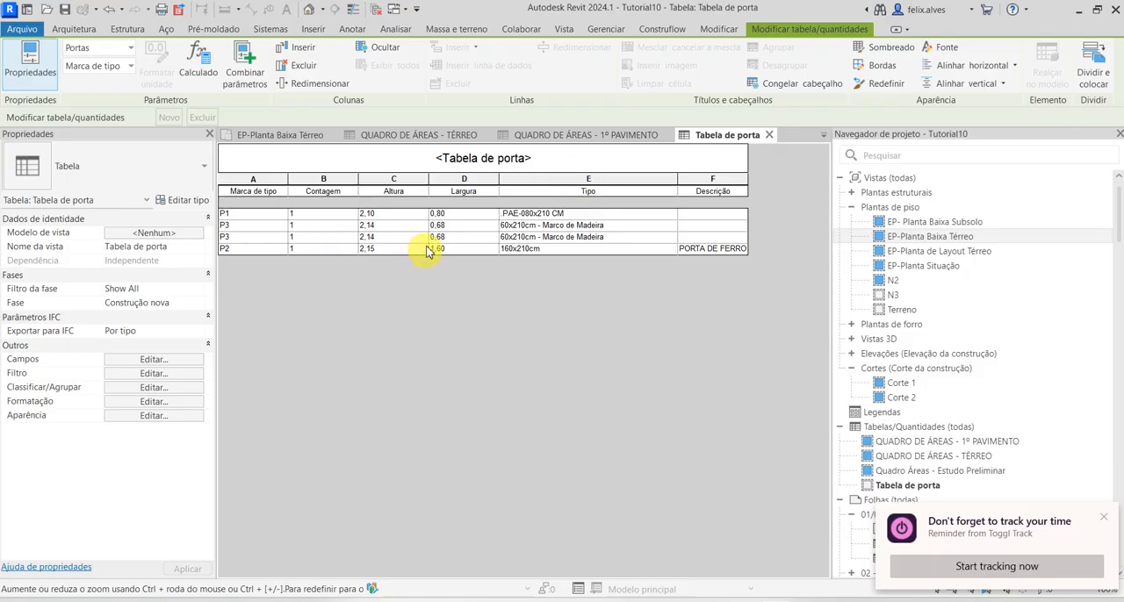
click(260, 180)
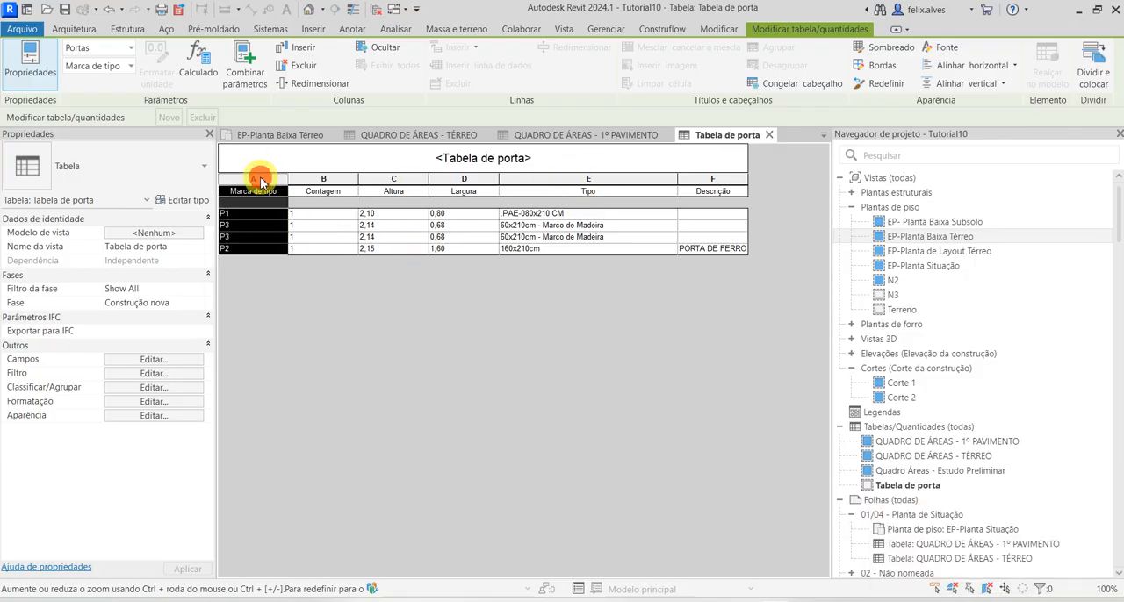
shift+click(714, 178)
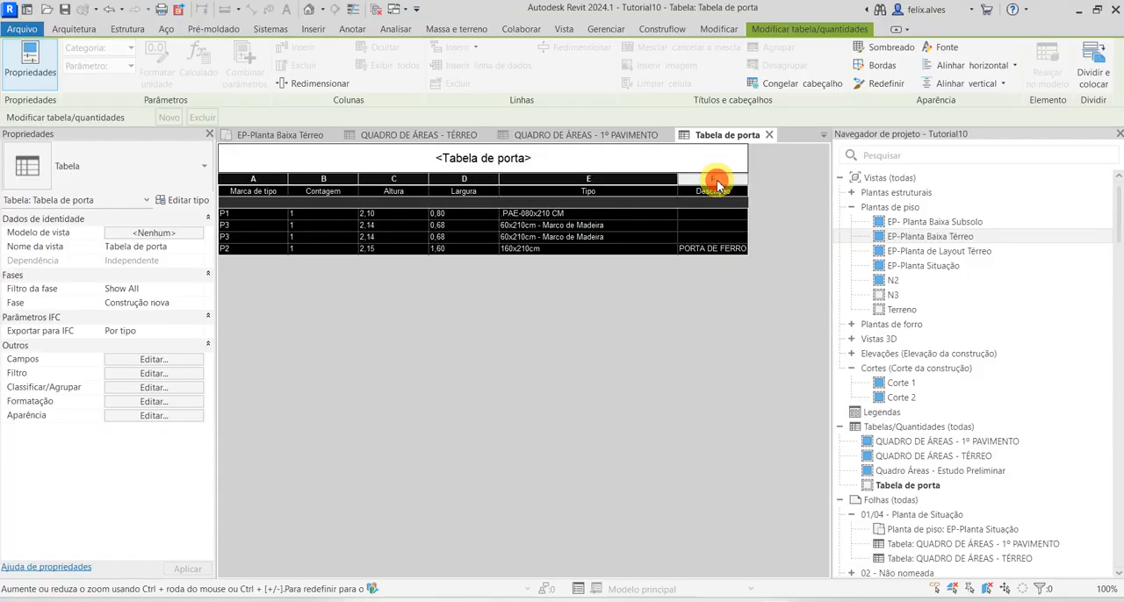
click(320, 226)
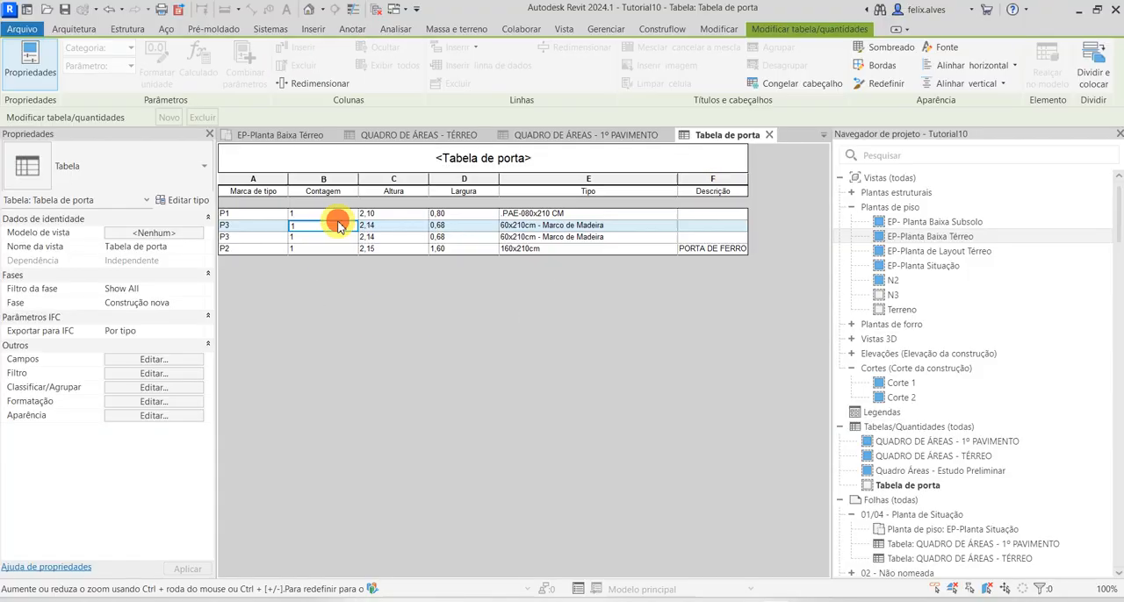
Change the door schedule's title to QUADRO GERAL DE PORTAS
click(501, 155)
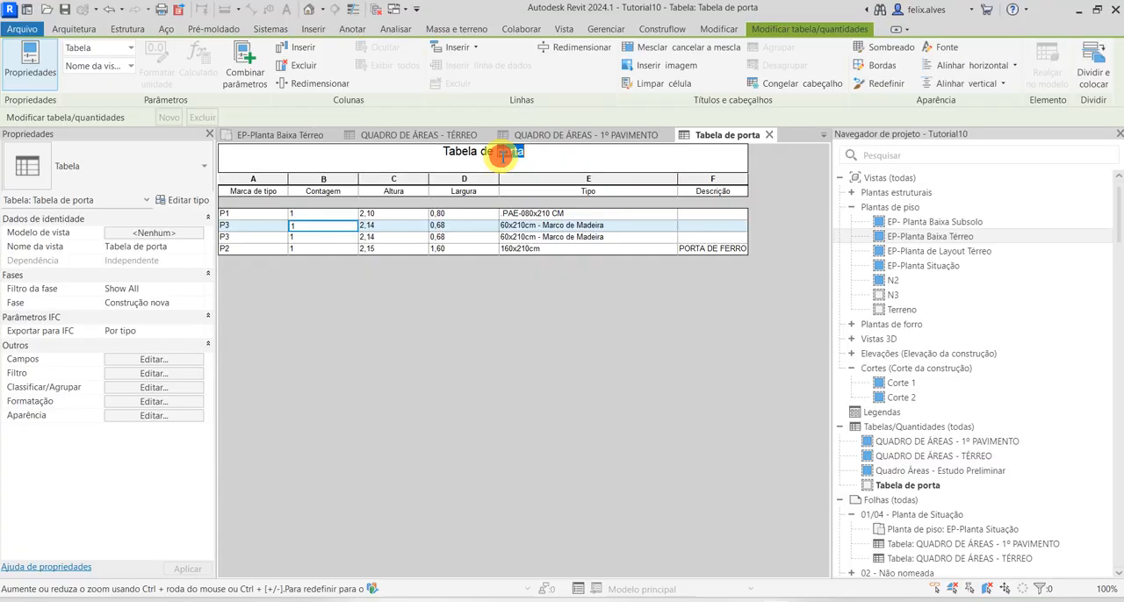
drag(547, 156, 266, 166)
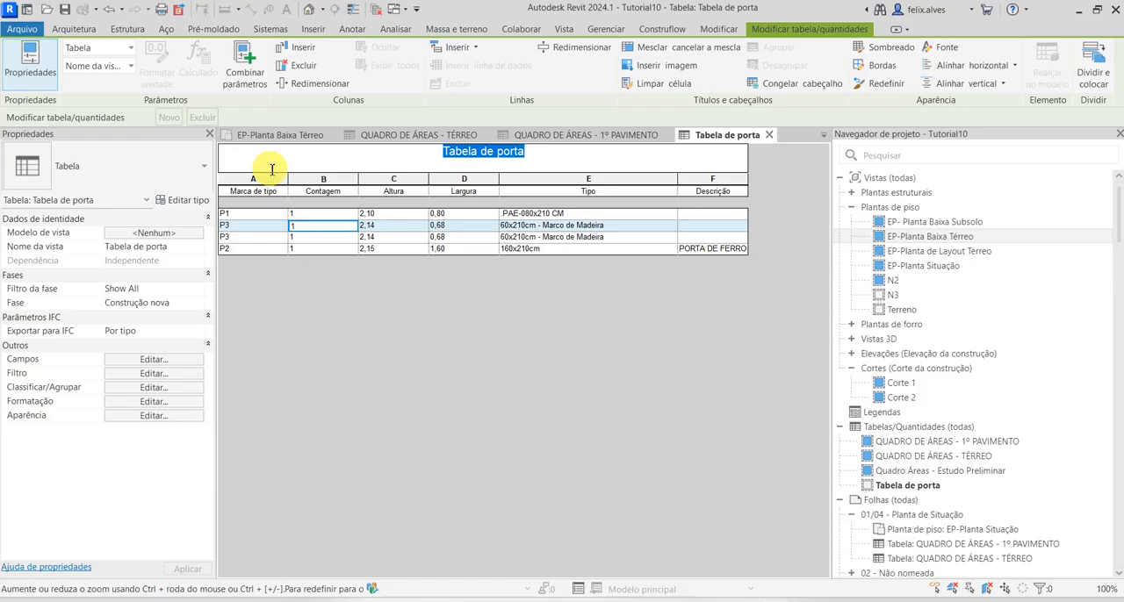
text(QUADRO)
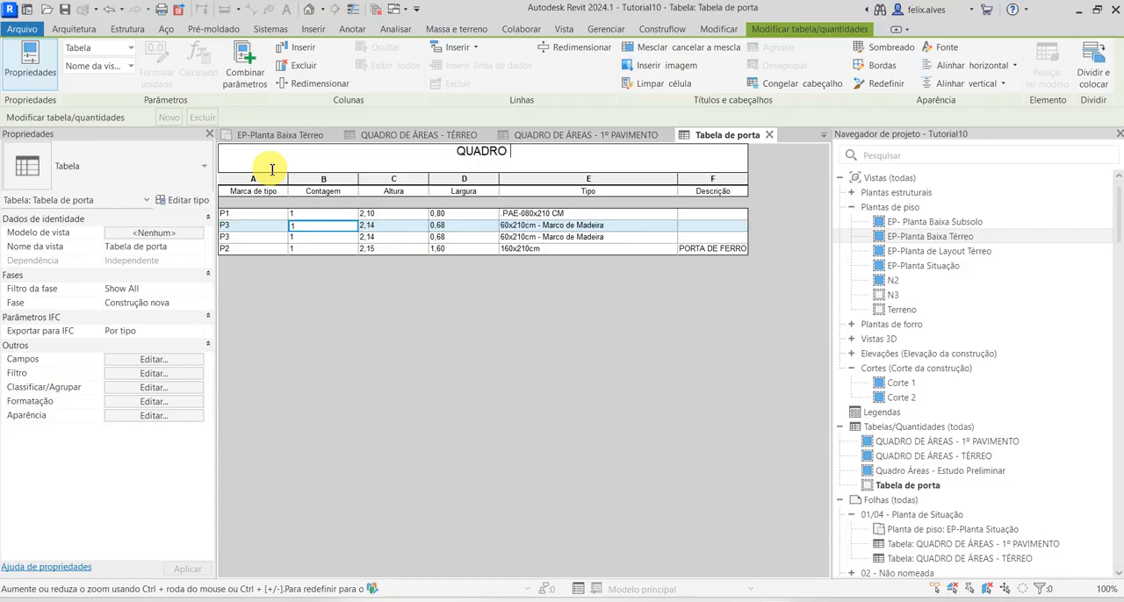
text(GERAL)
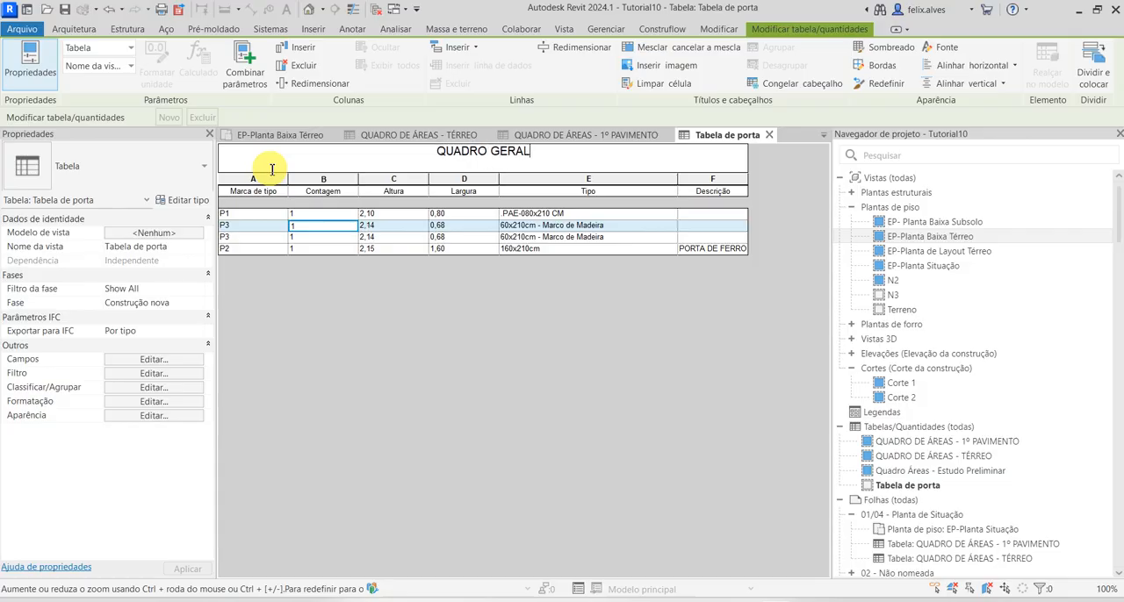
text( DE PORTAS)
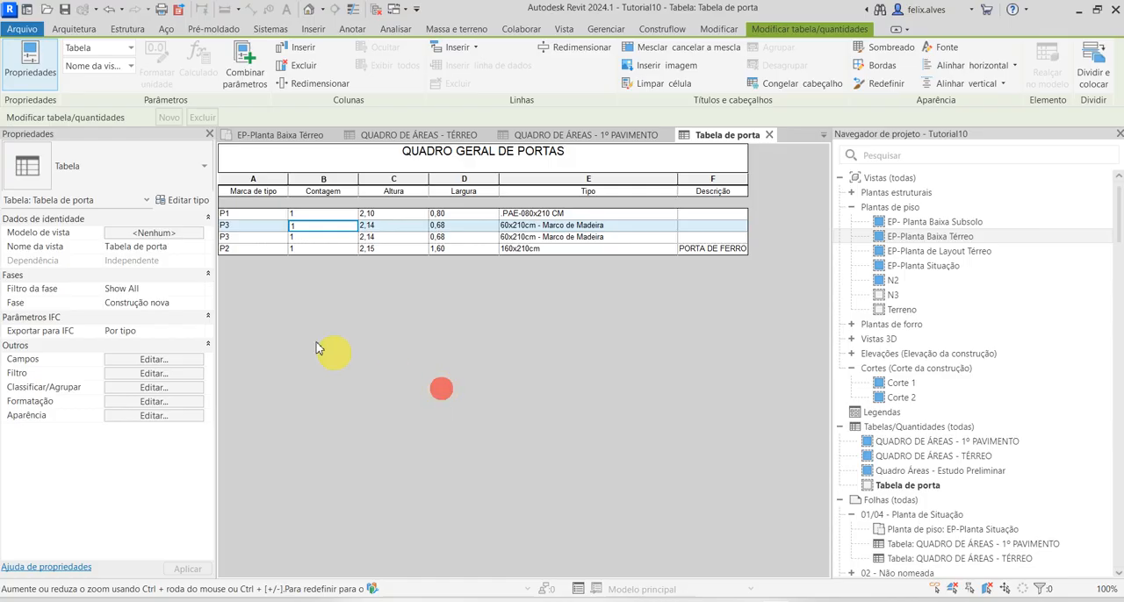
Rename the Marca de tipo column header to CÓDIGO and the Contagem header to QUANTIDADE
click(267, 191)
click(278, 189)
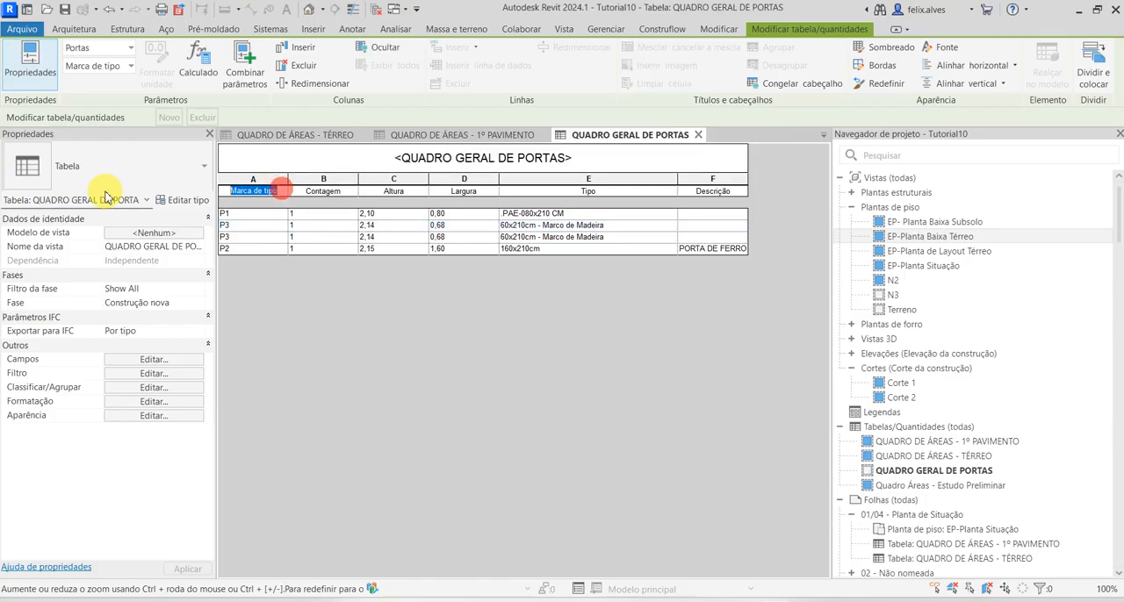
text(CO)
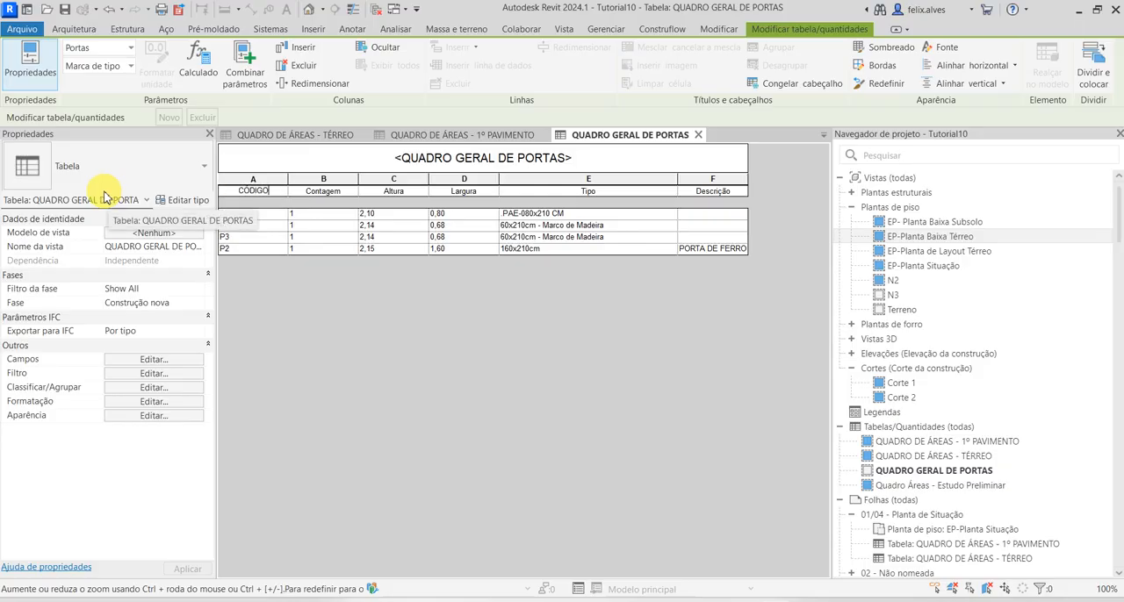
click(485, 383)
click(335, 190)
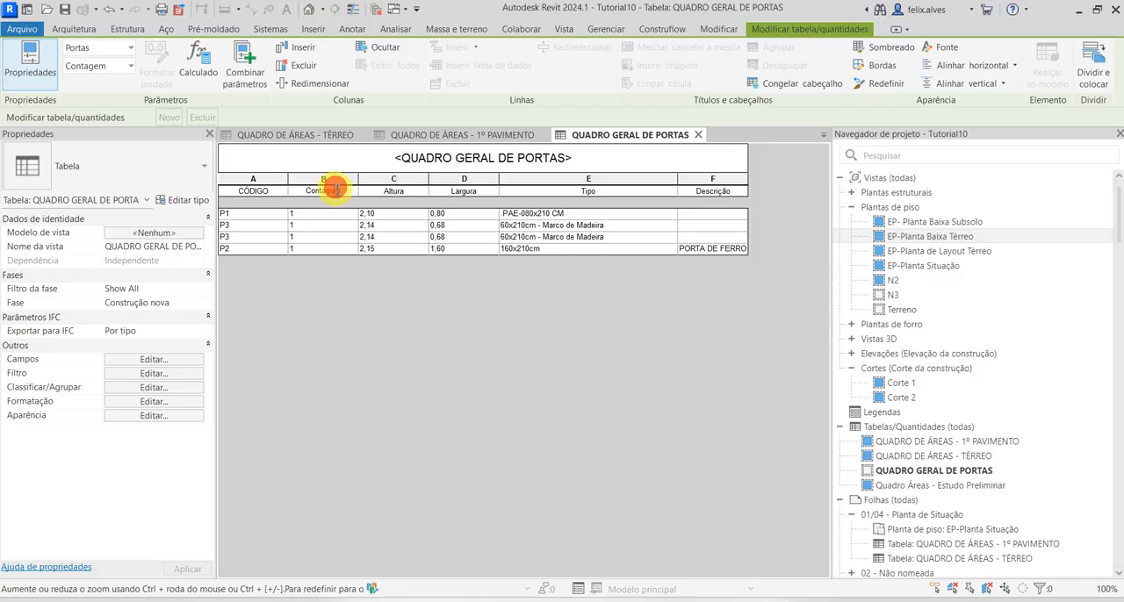
click(342, 192)
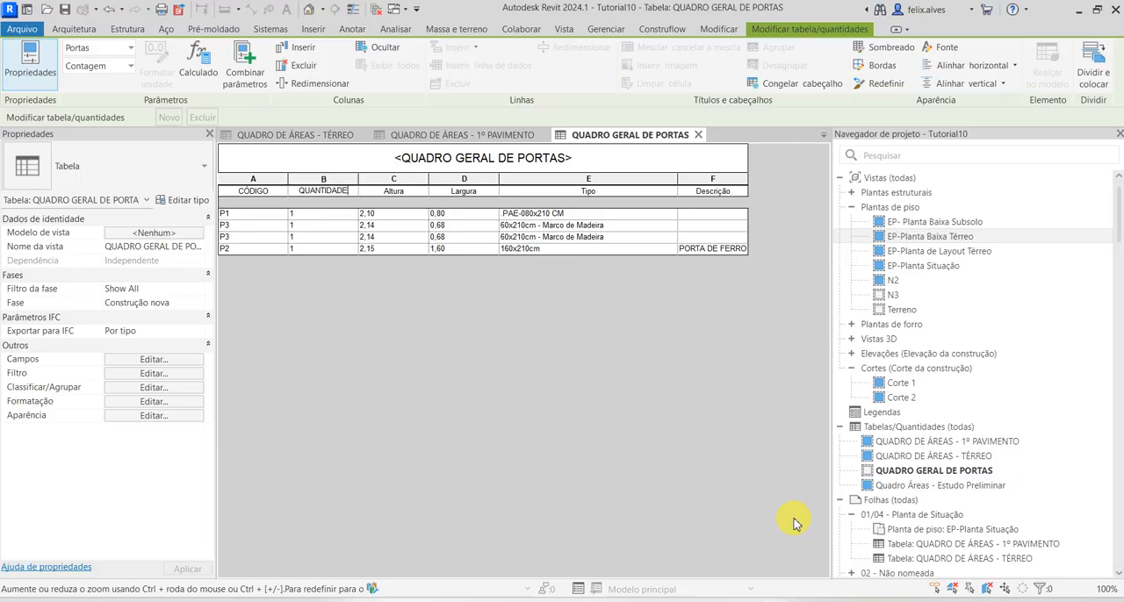
Hide the Tipo column in the door schedule
click(400, 191)
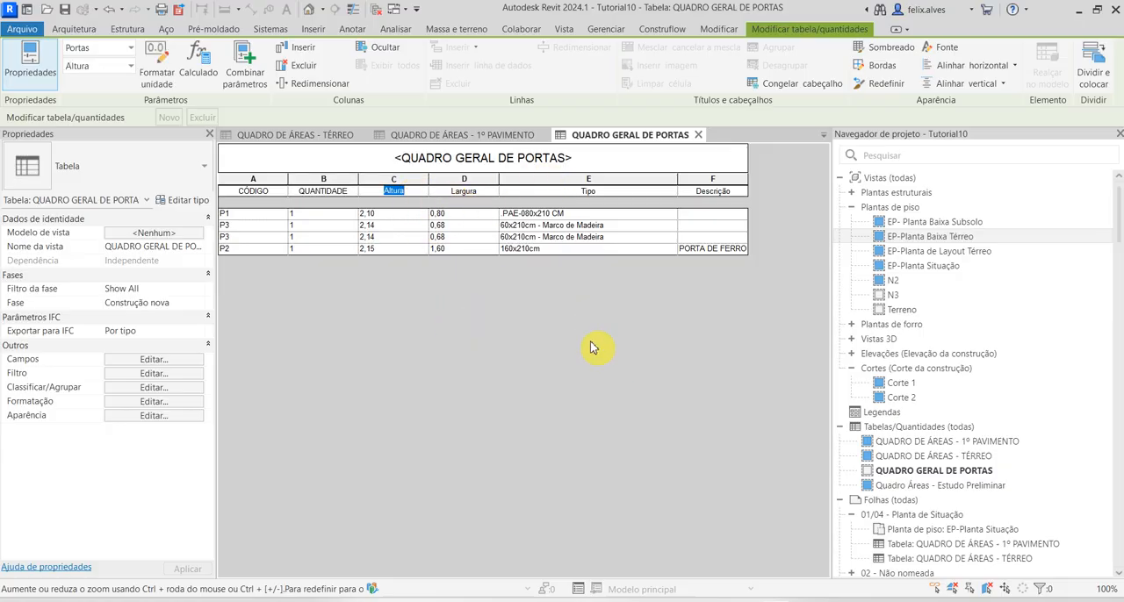
click(604, 180)
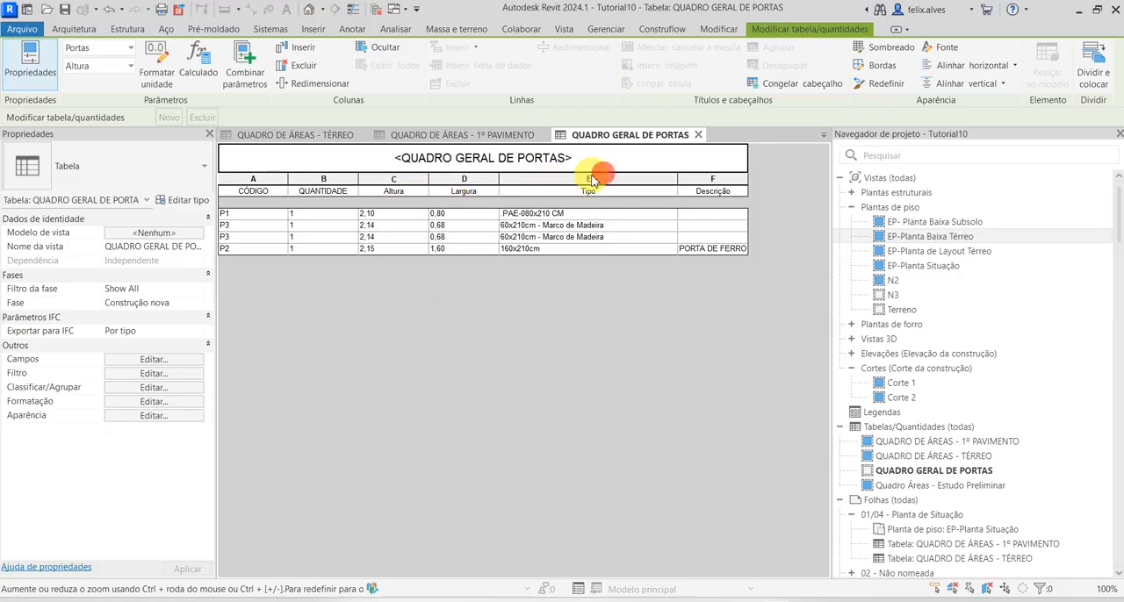
click(592, 180)
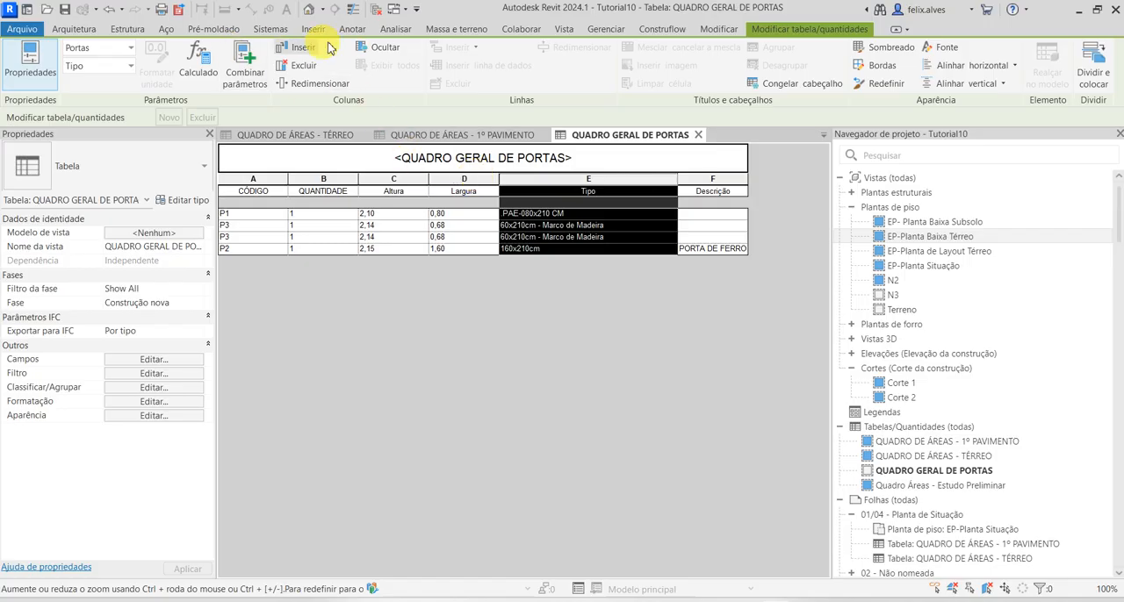
click(376, 47)
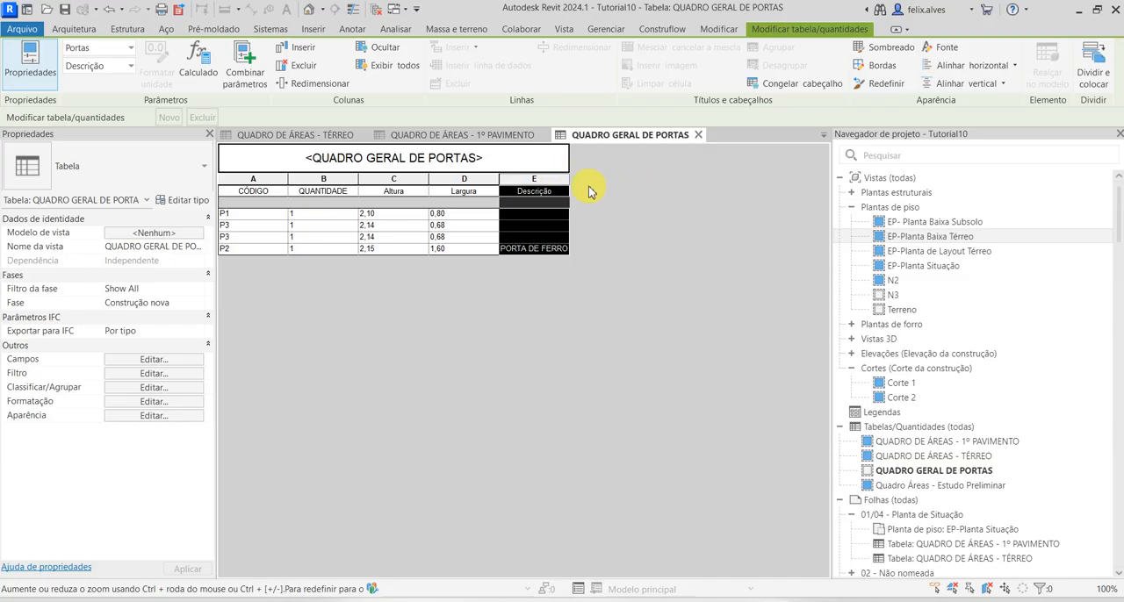
Widen the Descrição column to about three times its width and narrow the QUANTIDADE column
drag(569, 184, 716, 184)
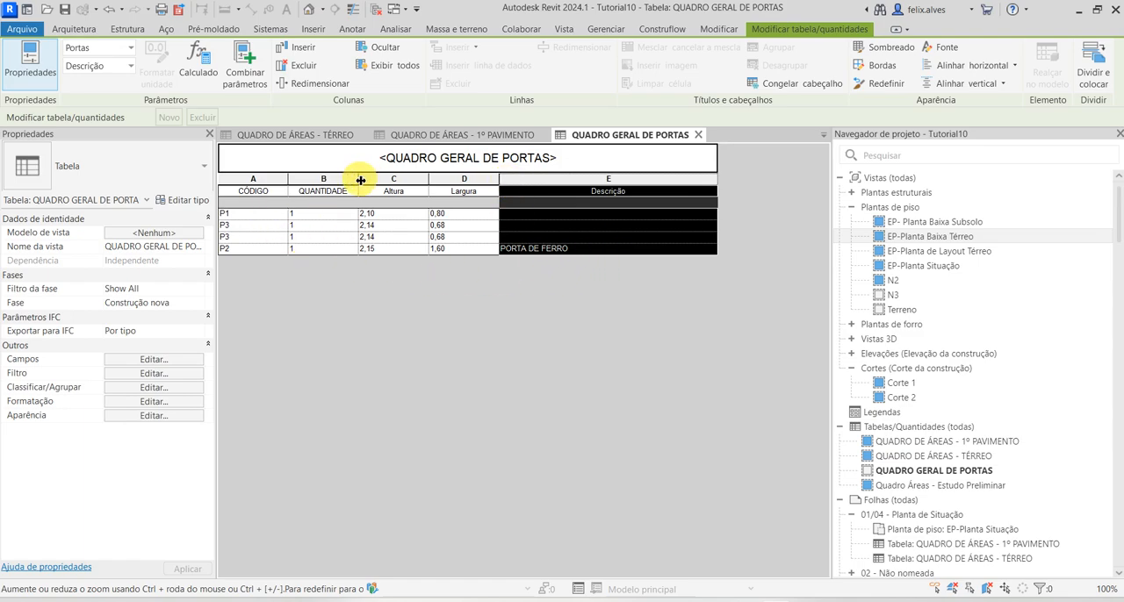
drag(360, 180, 410, 254)
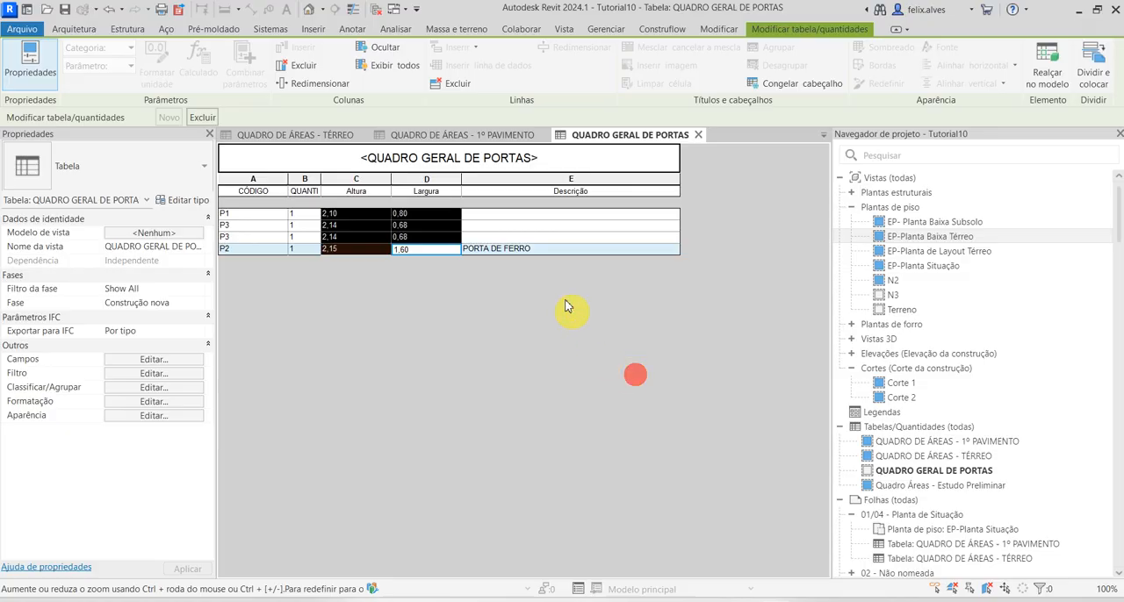
Align the Altura column to the middle vertically and to the centre horizontally
click(358, 180)
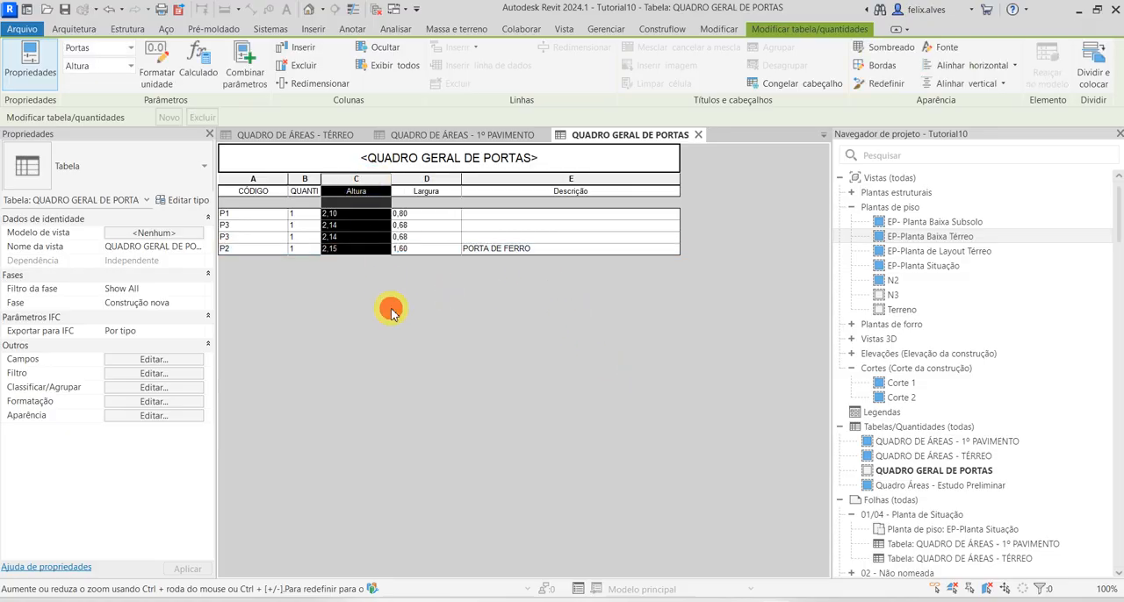
click(965, 82)
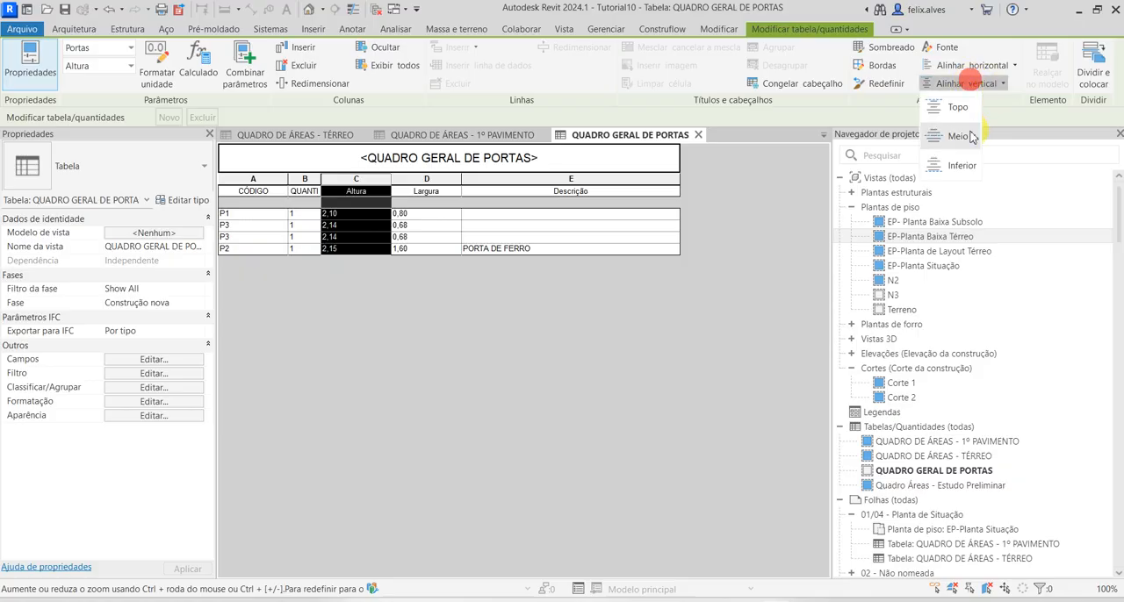
click(970, 136)
click(971, 65)
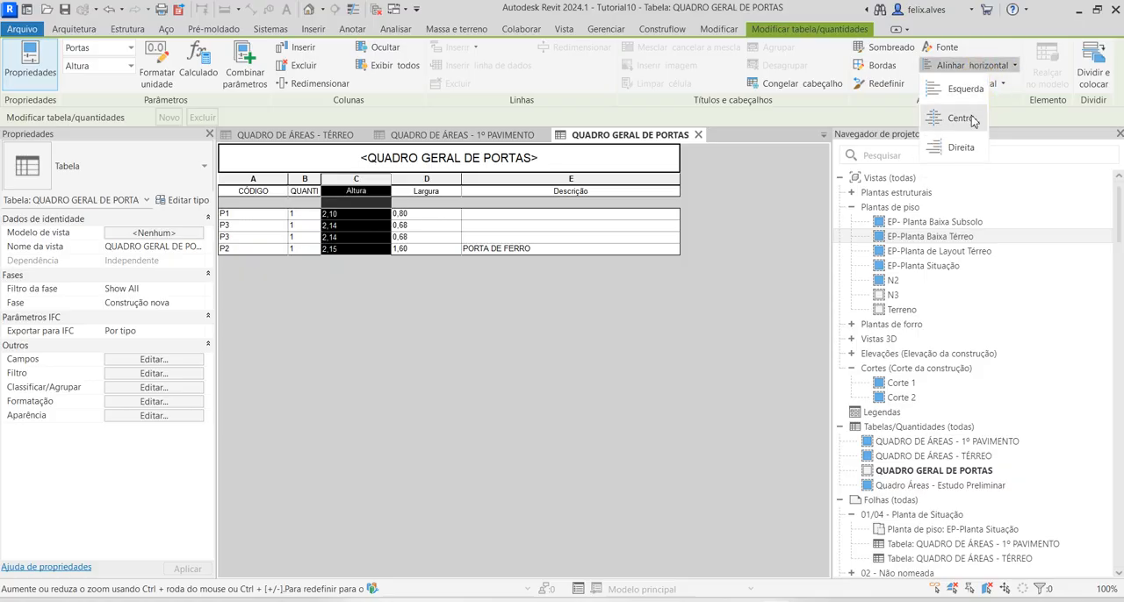
click(972, 118)
Centre the Largura column horizontally
click(431, 162)
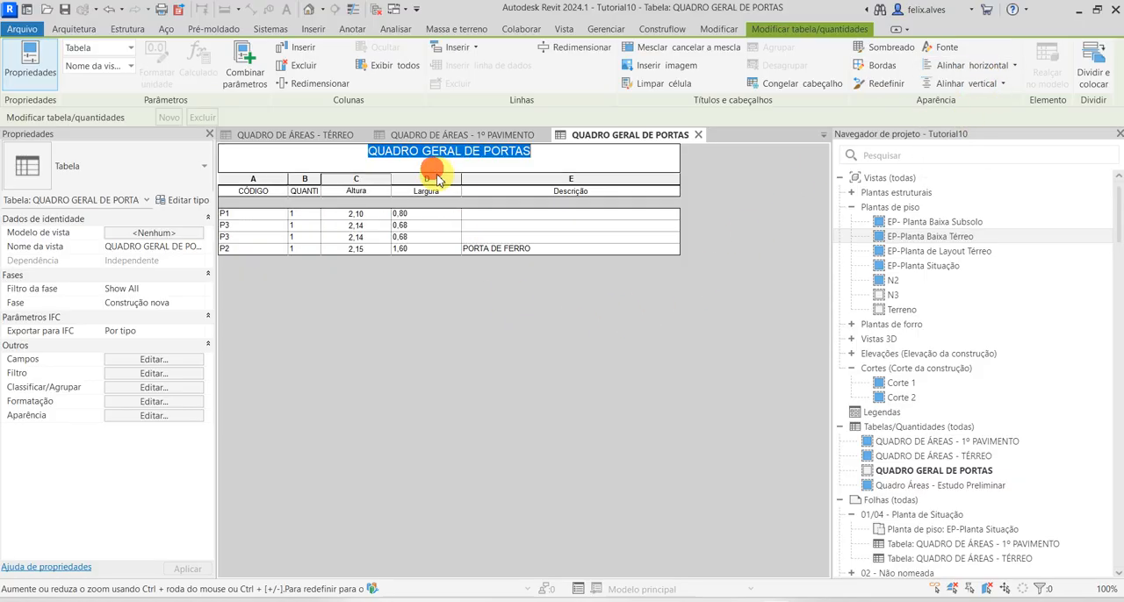
click(438, 179)
click(971, 65)
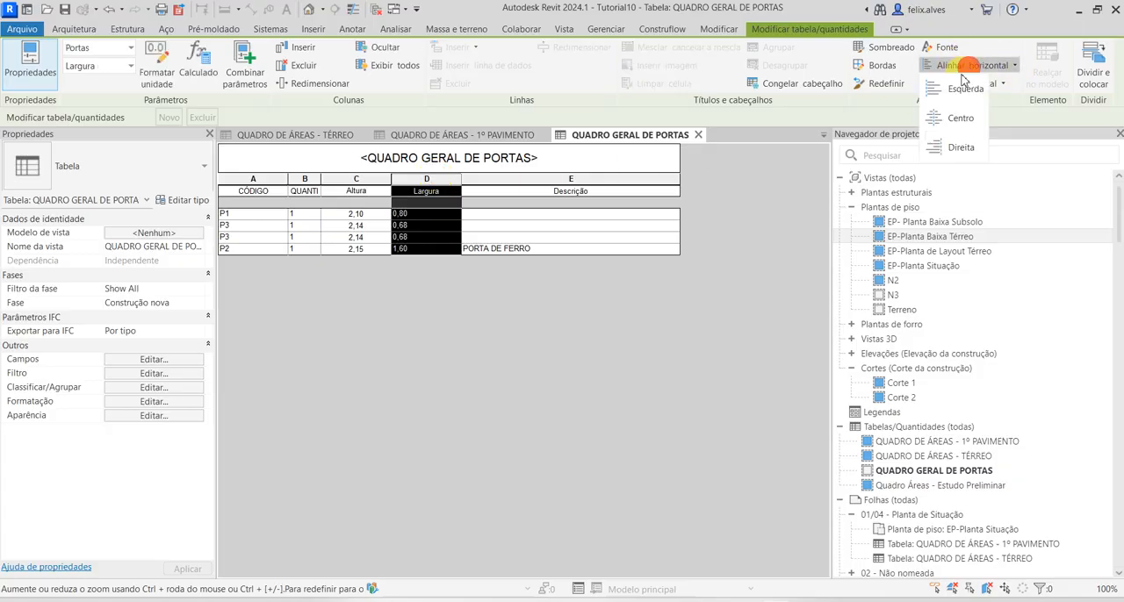
click(962, 125)
click(581, 348)
click(318, 341)
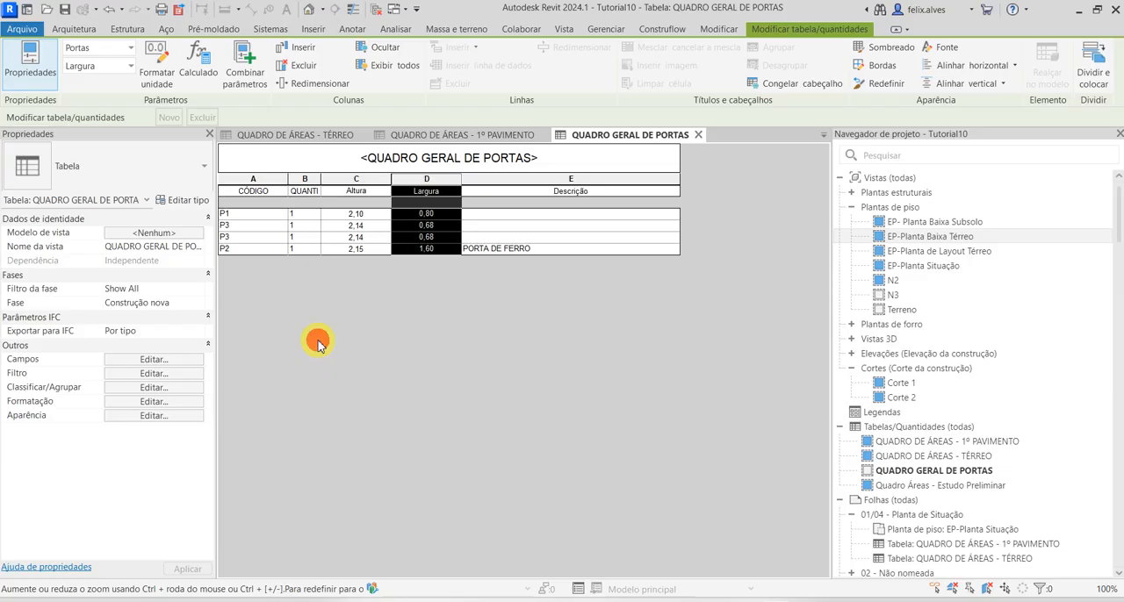
Fit the QUANTIDADE column's width to its header and shorten the header text to QUANT
double_click(320, 179)
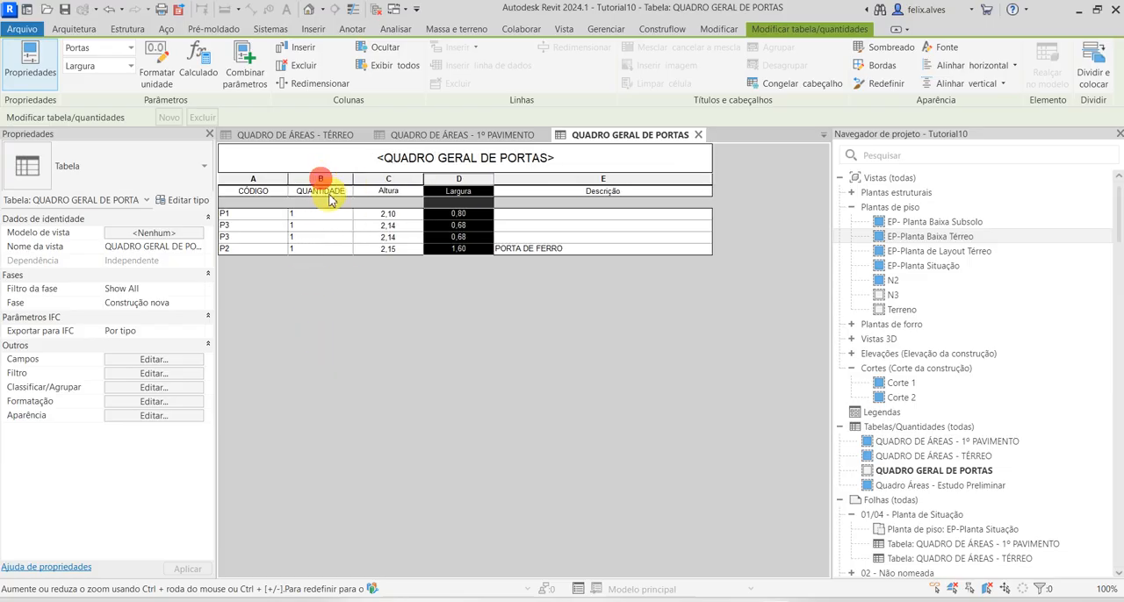
click(325, 192)
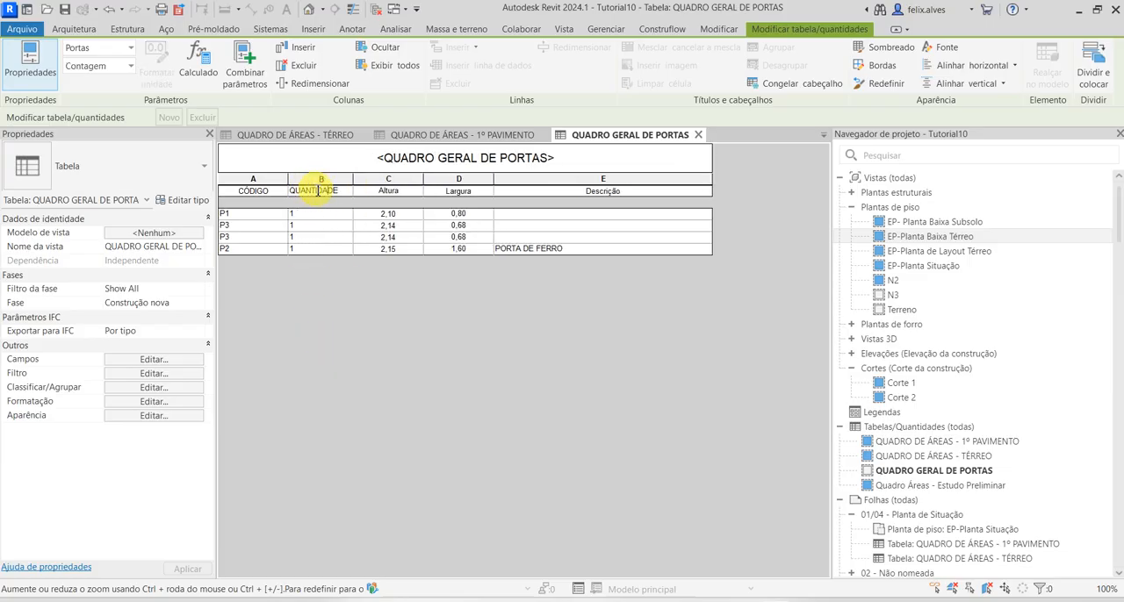
drag(317, 190, 352, 193)
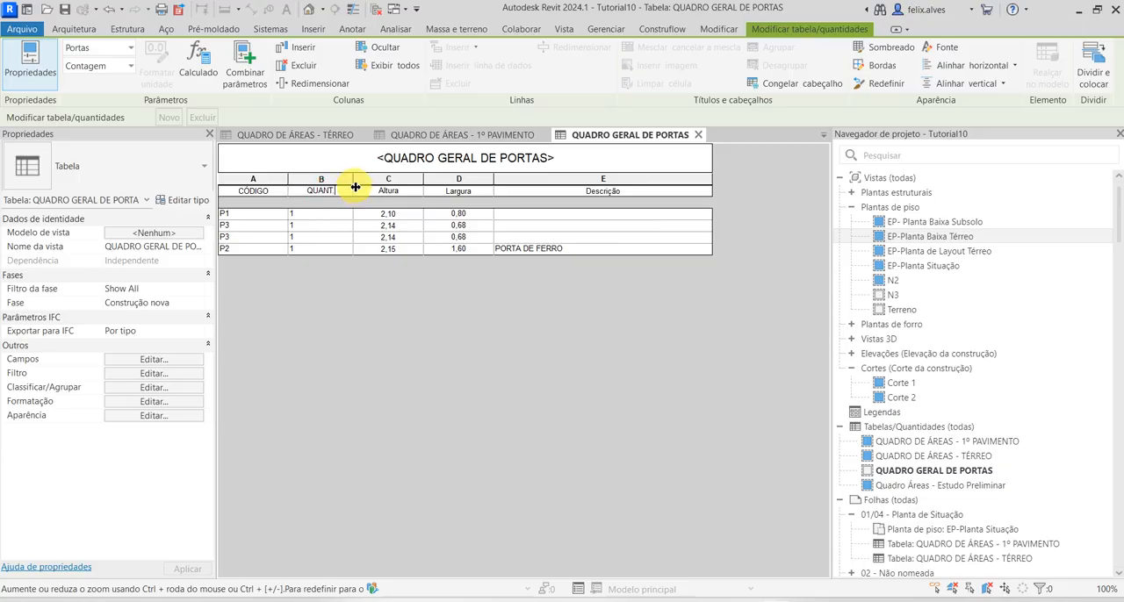
text(.)
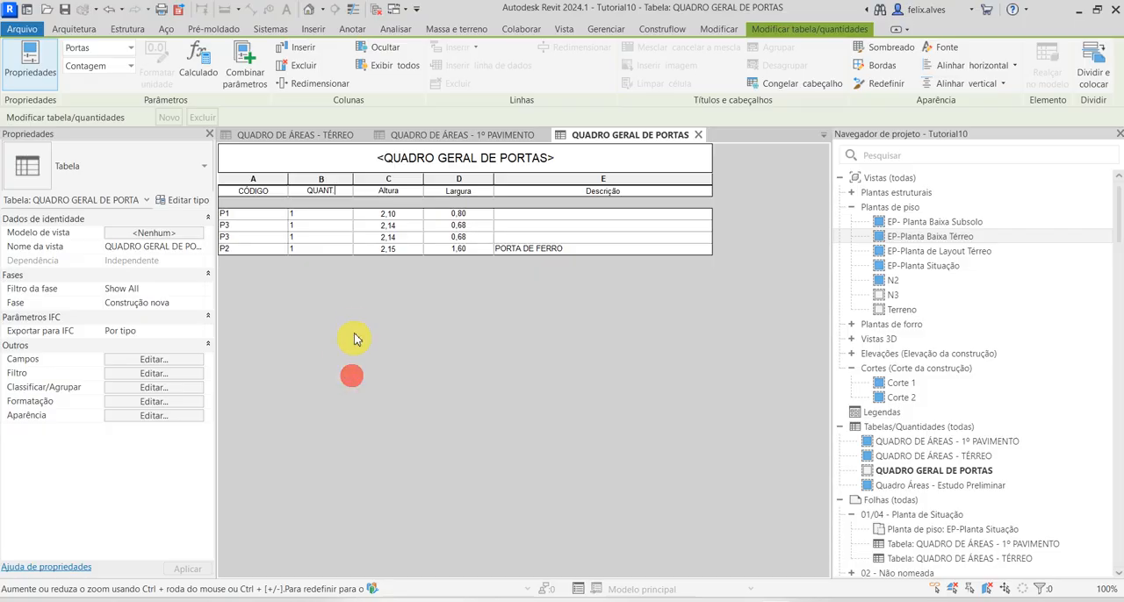
Reorder the schedule fields so that Contagem comes directly after Largura
click(164, 359)
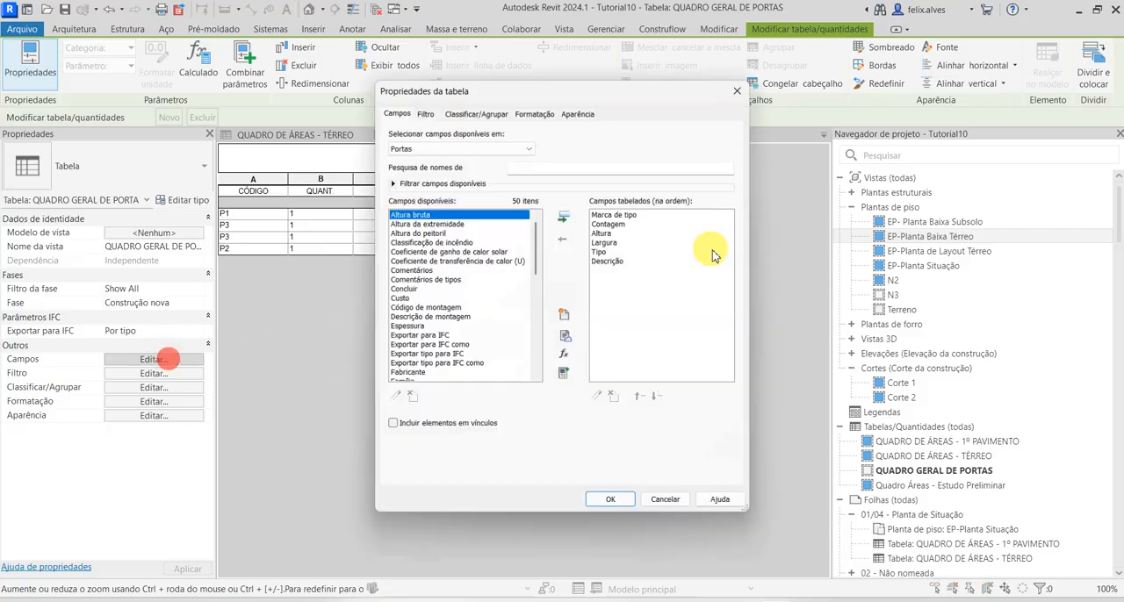
click(619, 225)
click(659, 399)
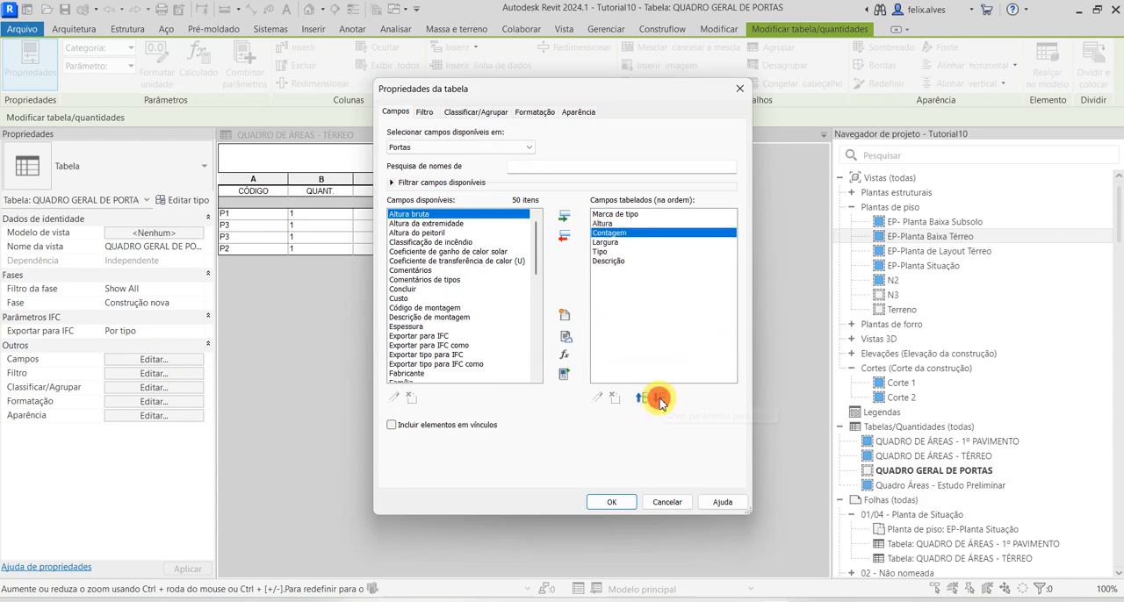
click(659, 398)
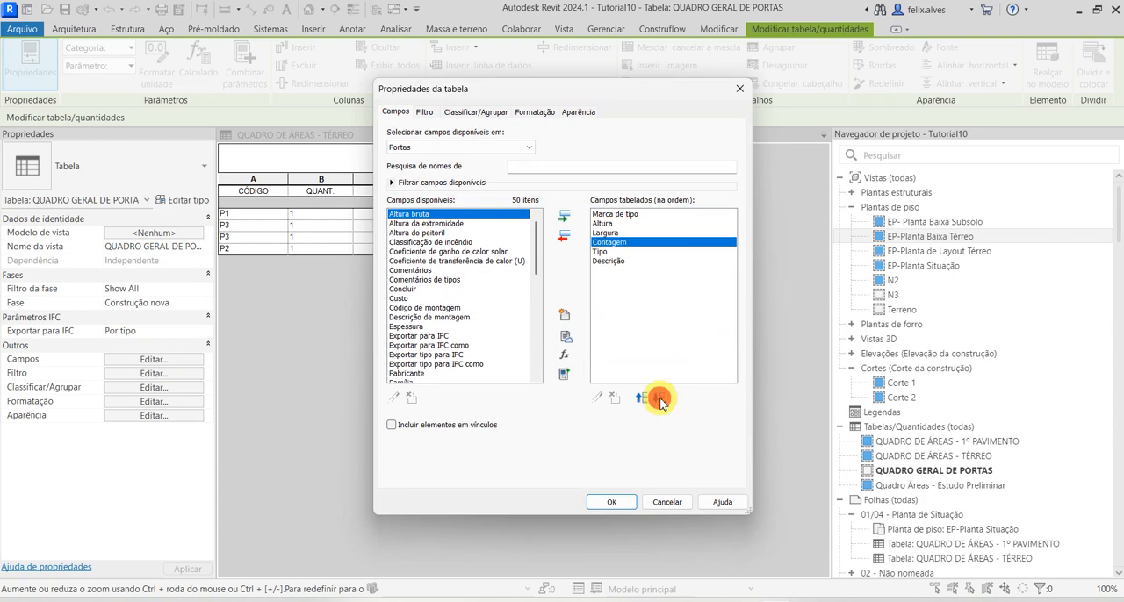
click(615, 503)
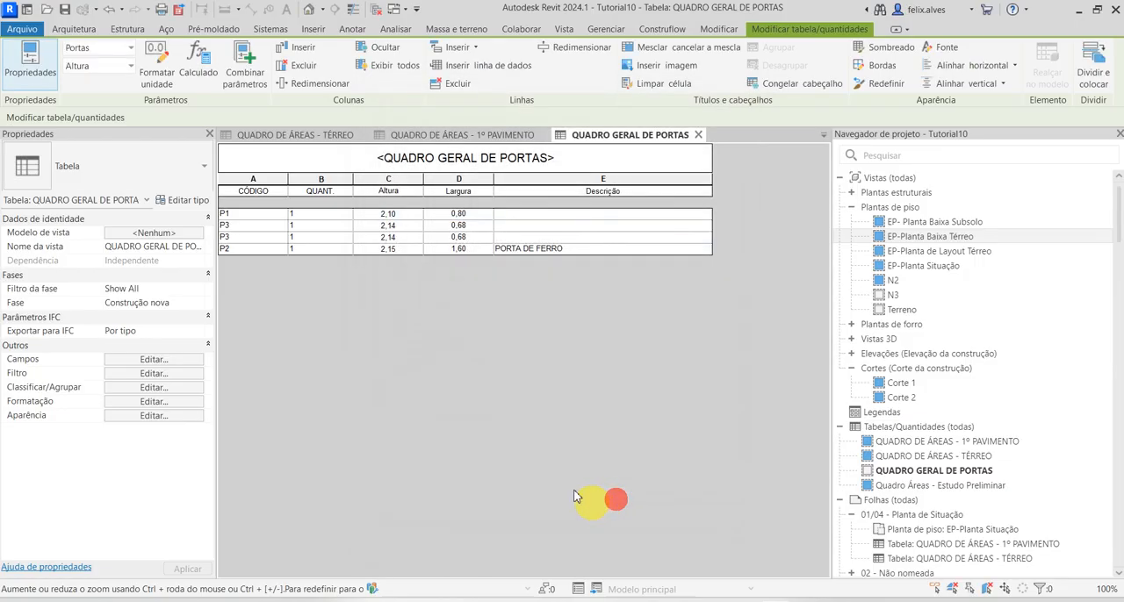
click(459, 369)
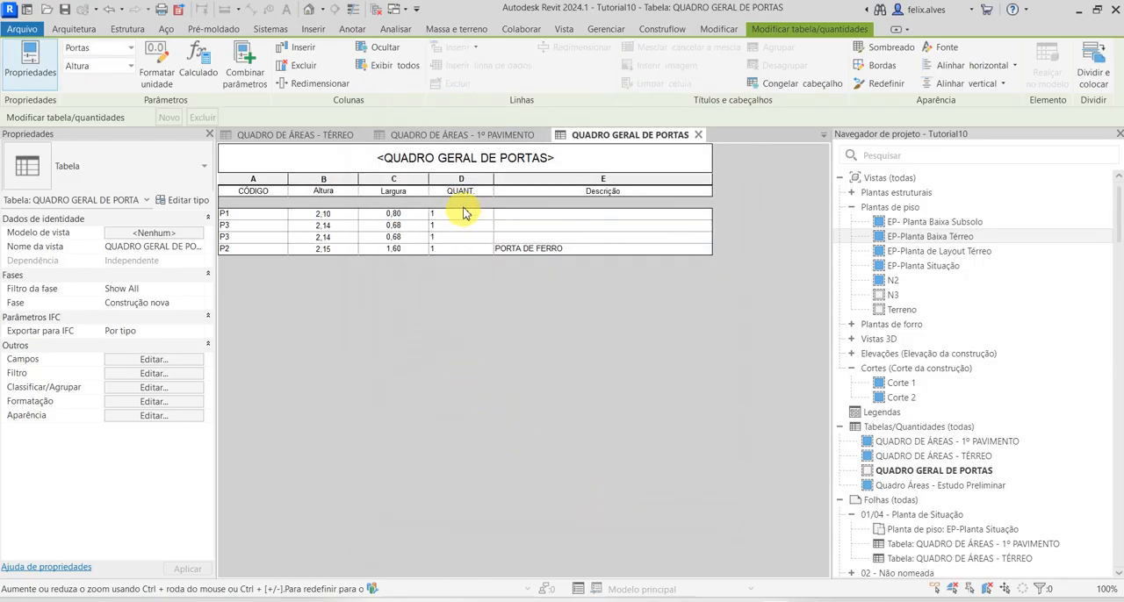
Centre the QUANT. column horizontally
click(460, 179)
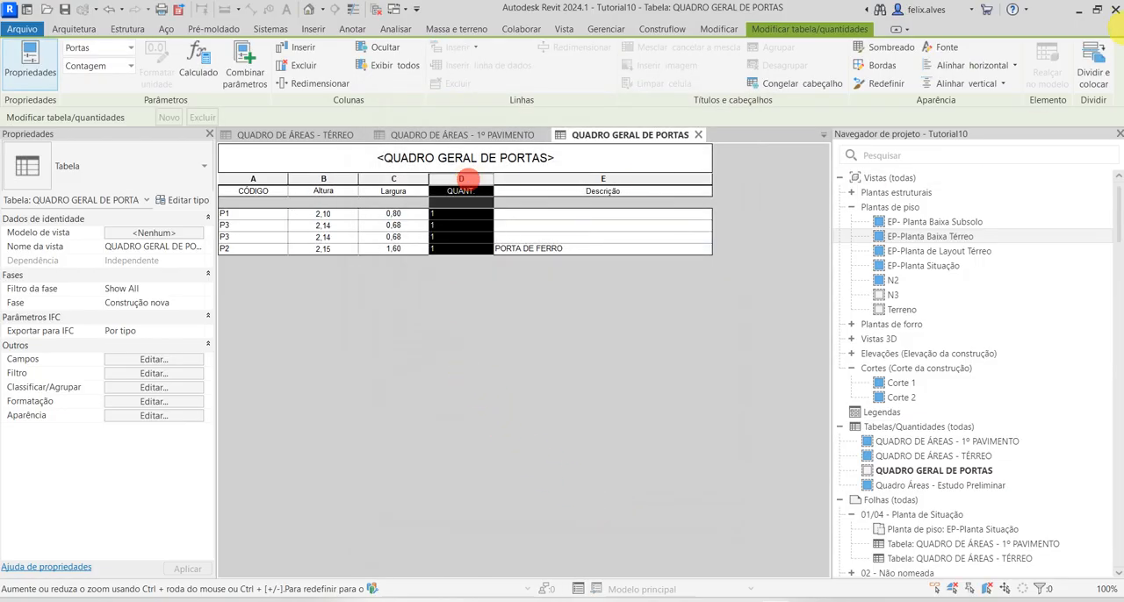
click(957, 65)
click(963, 114)
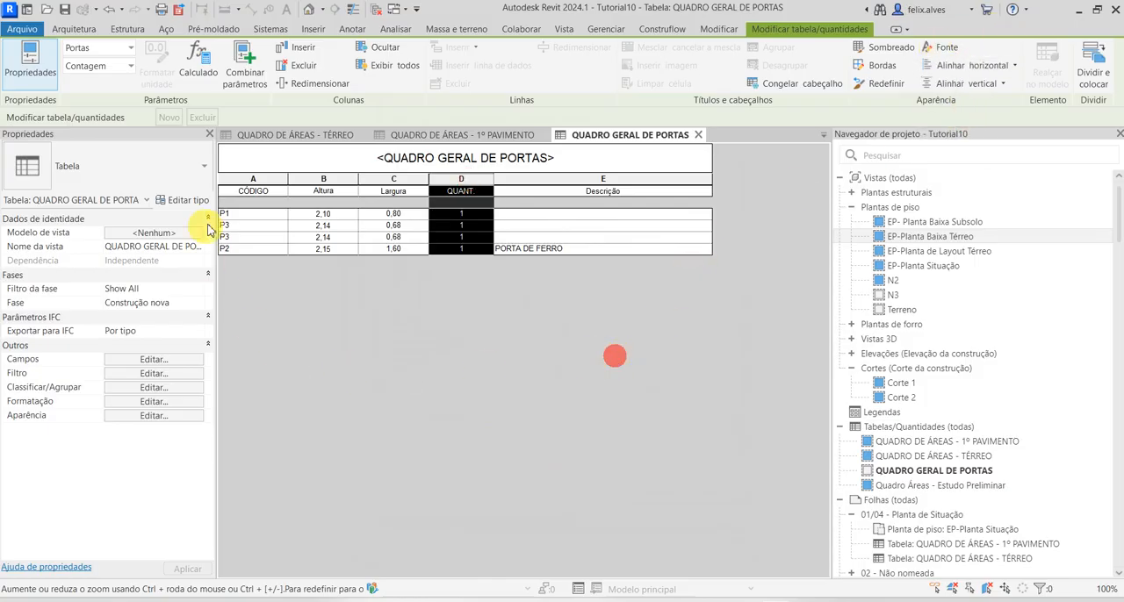
Narrow the CÓDIGO column to fit its header and centre the column horizontally
drag(288, 179, 266, 179)
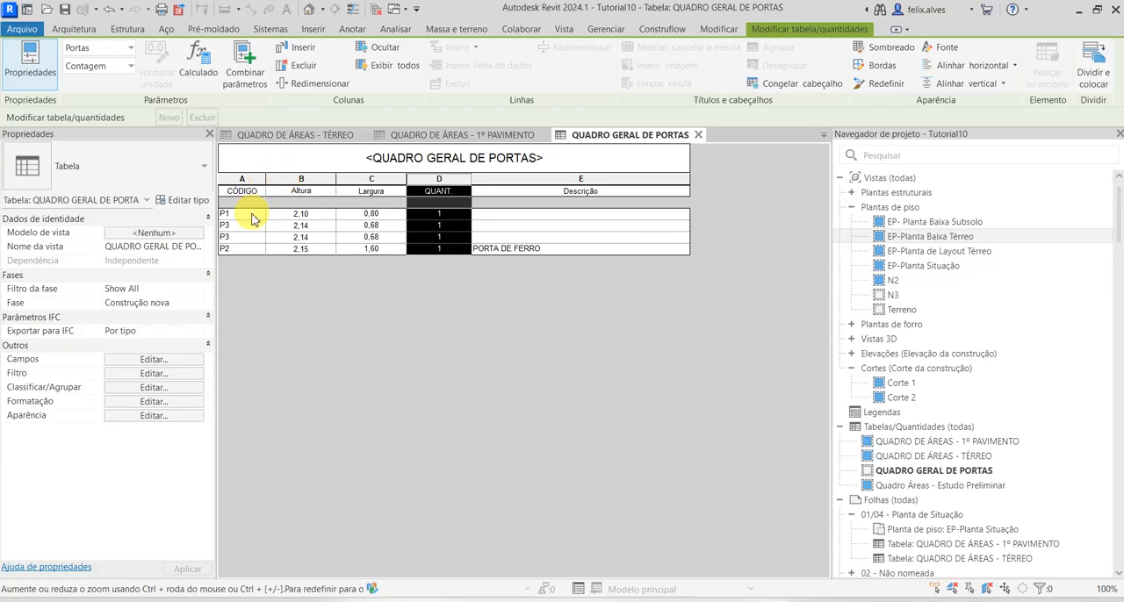
click(251, 214)
click(254, 179)
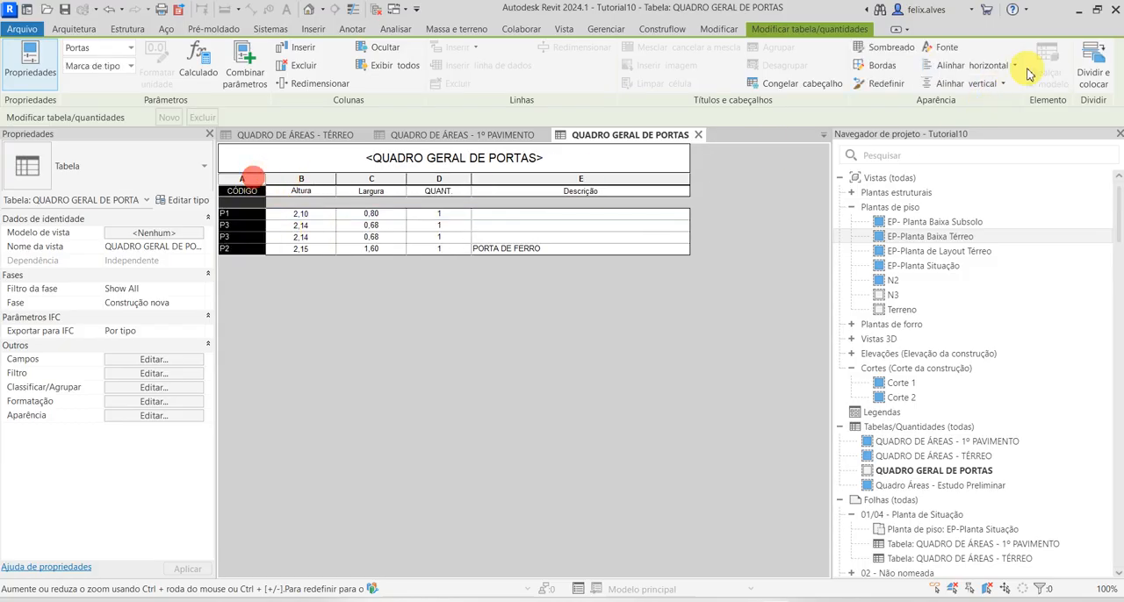
click(960, 117)
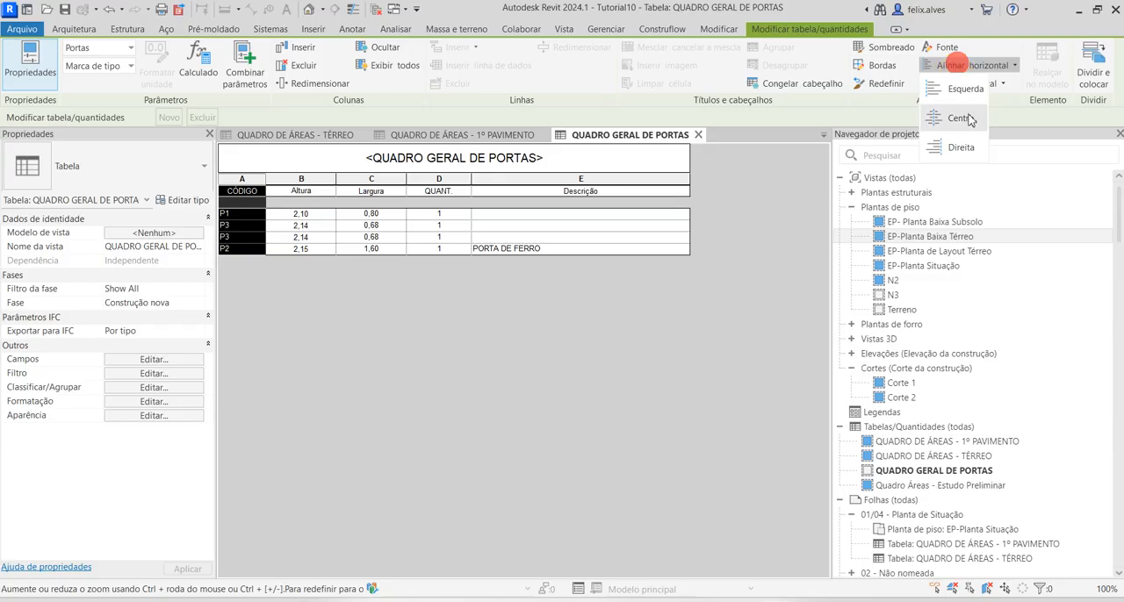
click(504, 429)
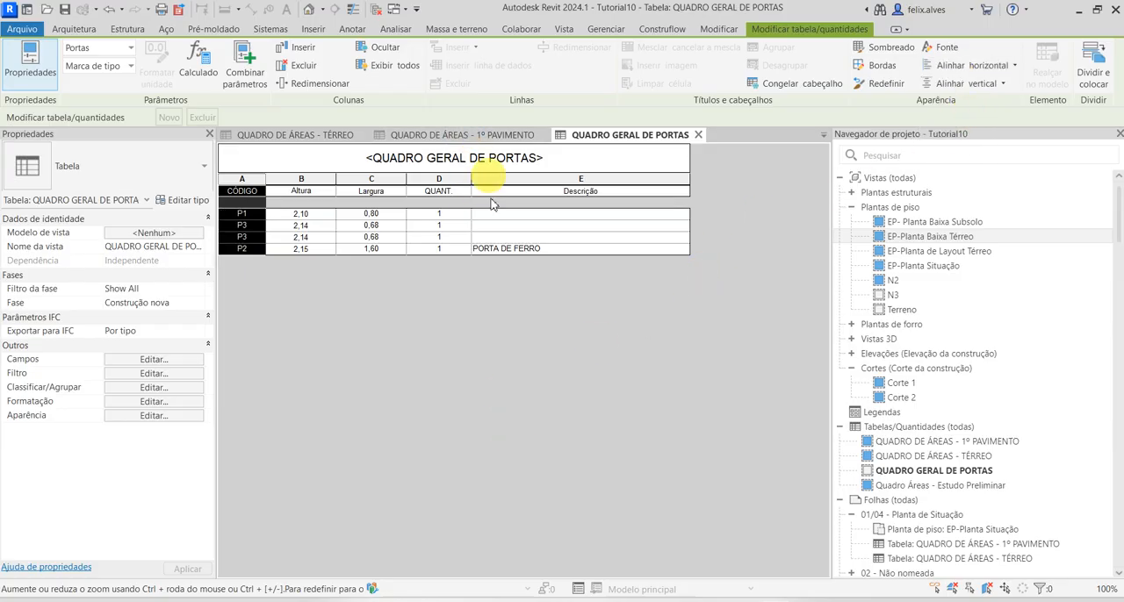
click(462, 423)
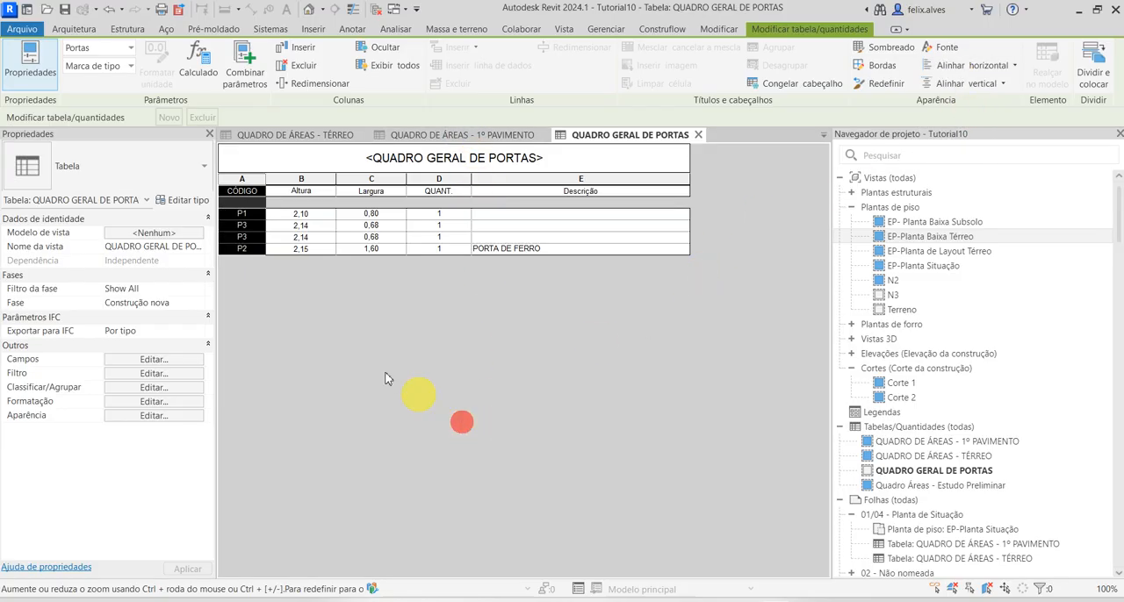
Sort the door schedule by Marca de tipo in ascending order
click(166, 390)
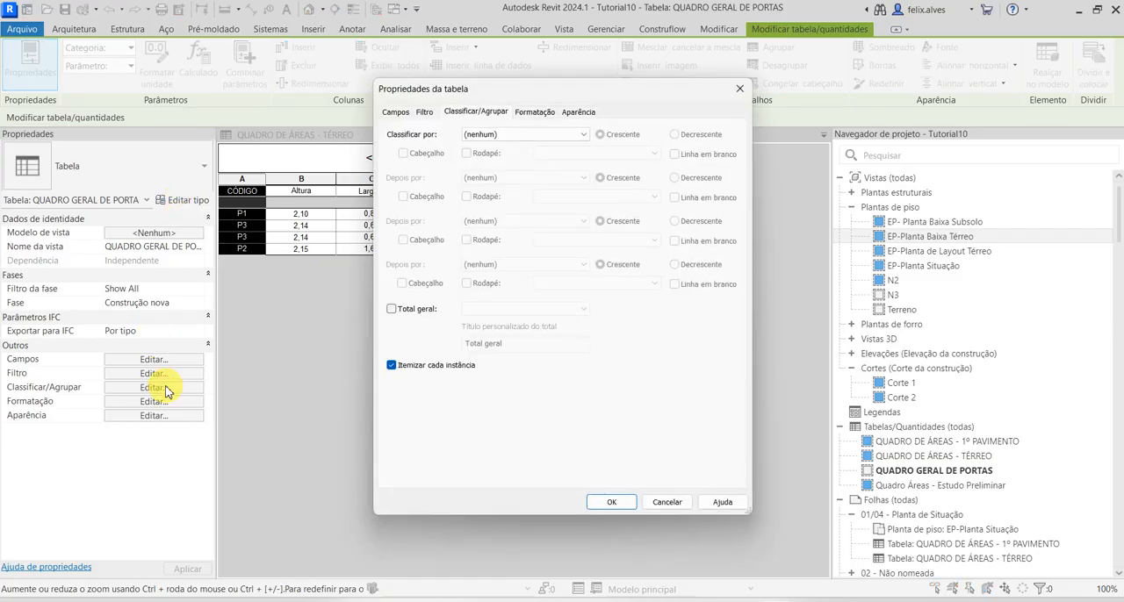
click(577, 135)
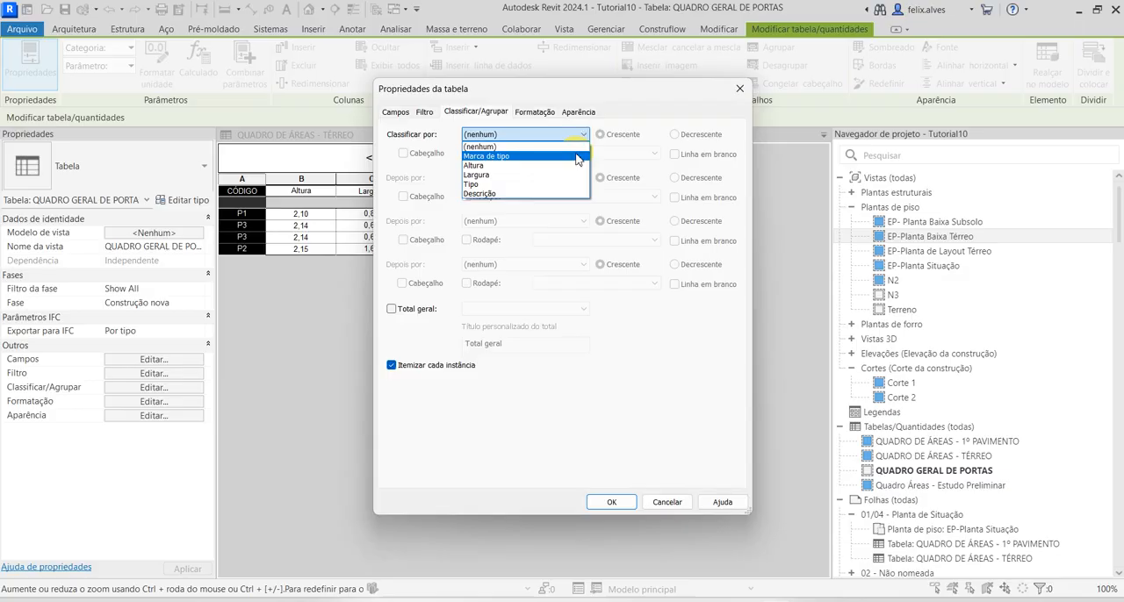
click(575, 156)
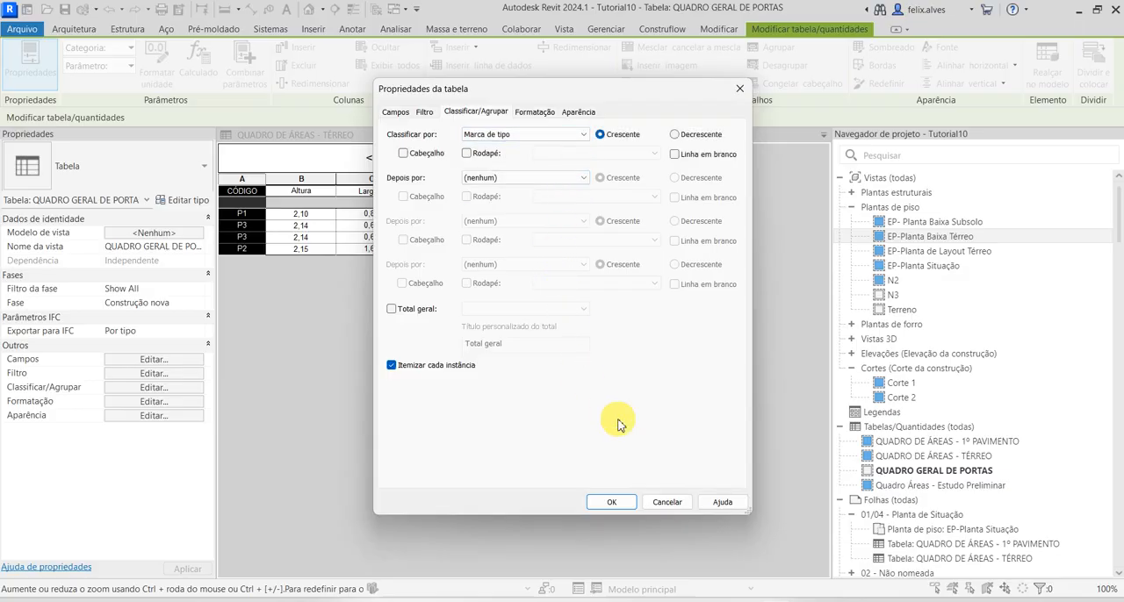
click(625, 507)
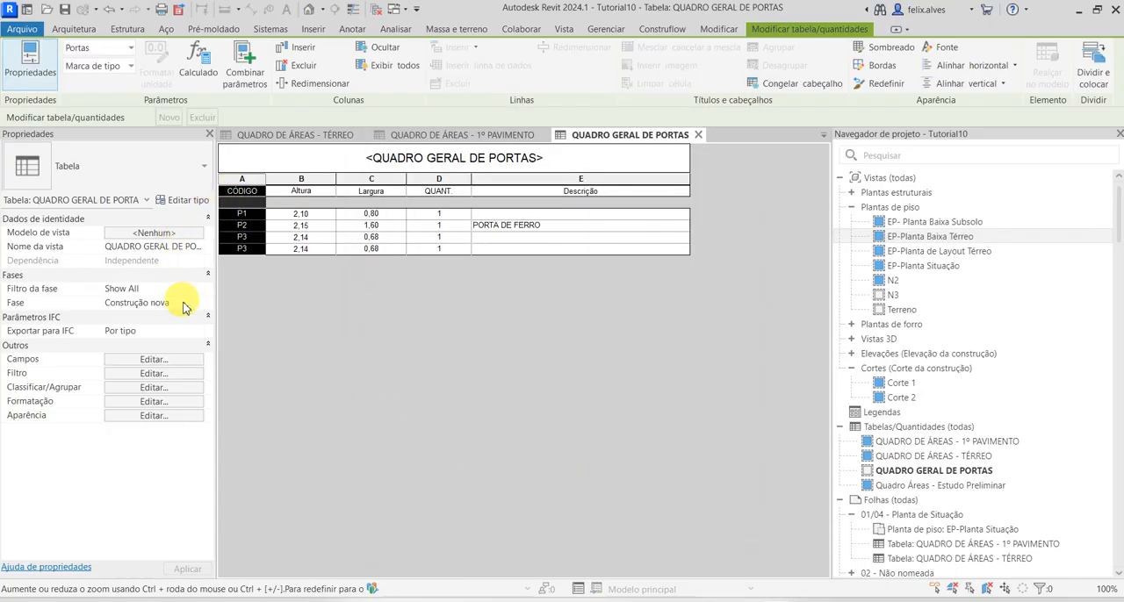
Turn off Itemizar cada instância in the schedule's sorting settings so identical doors share one row
click(173, 388)
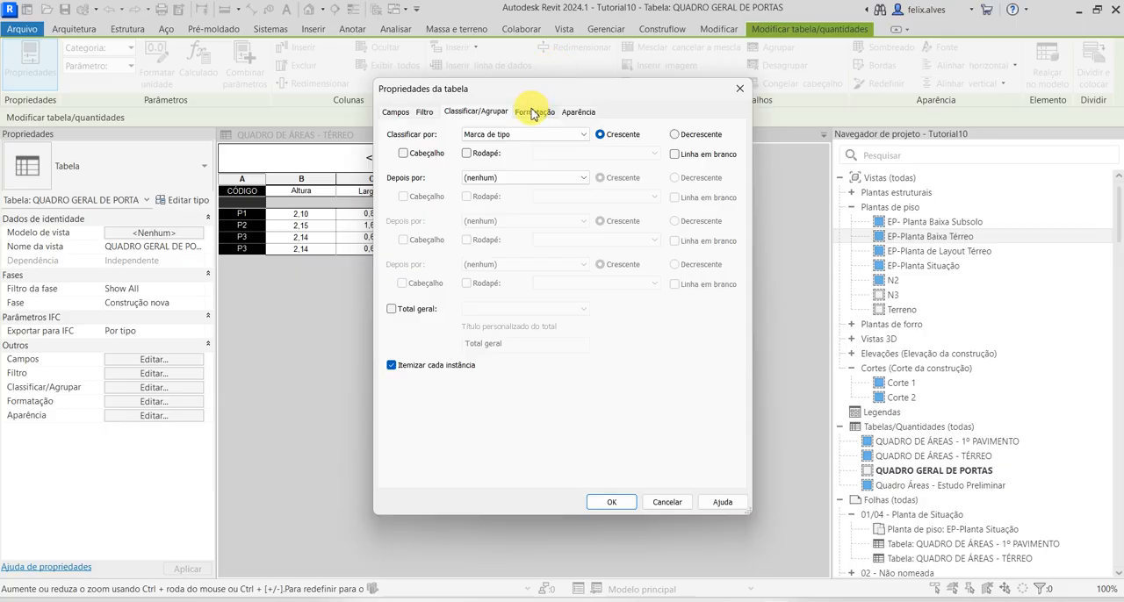
click(392, 309)
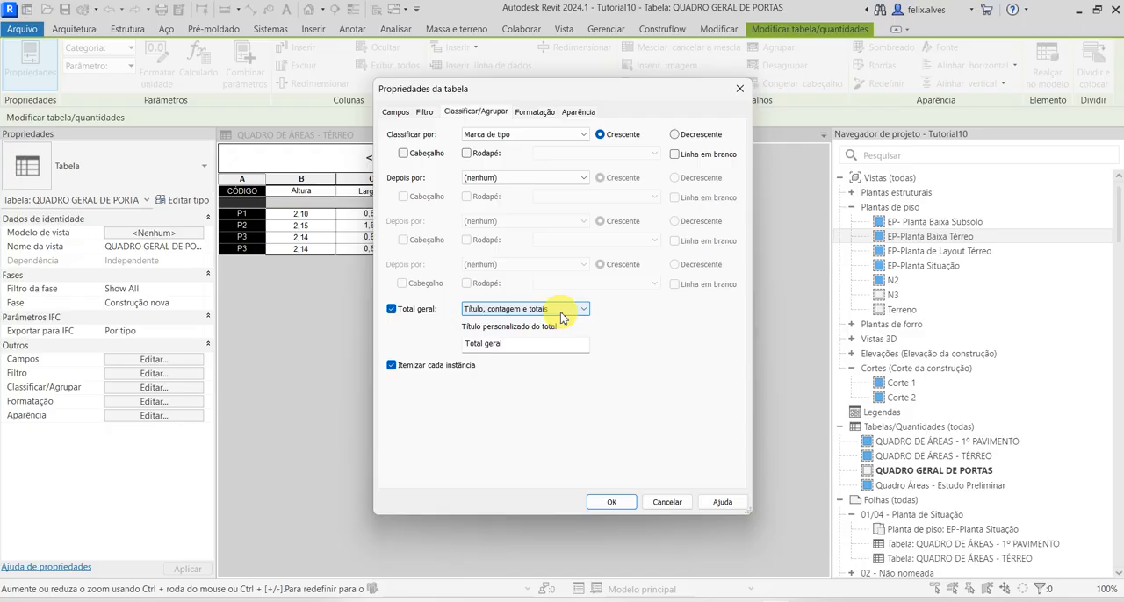
click(391, 309)
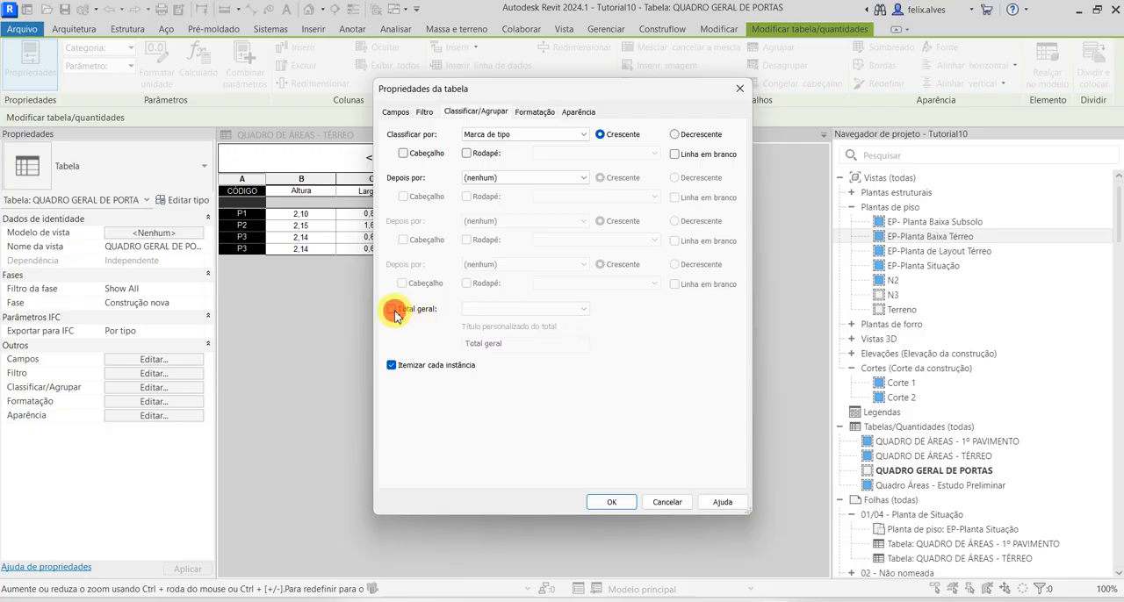
click(391, 365)
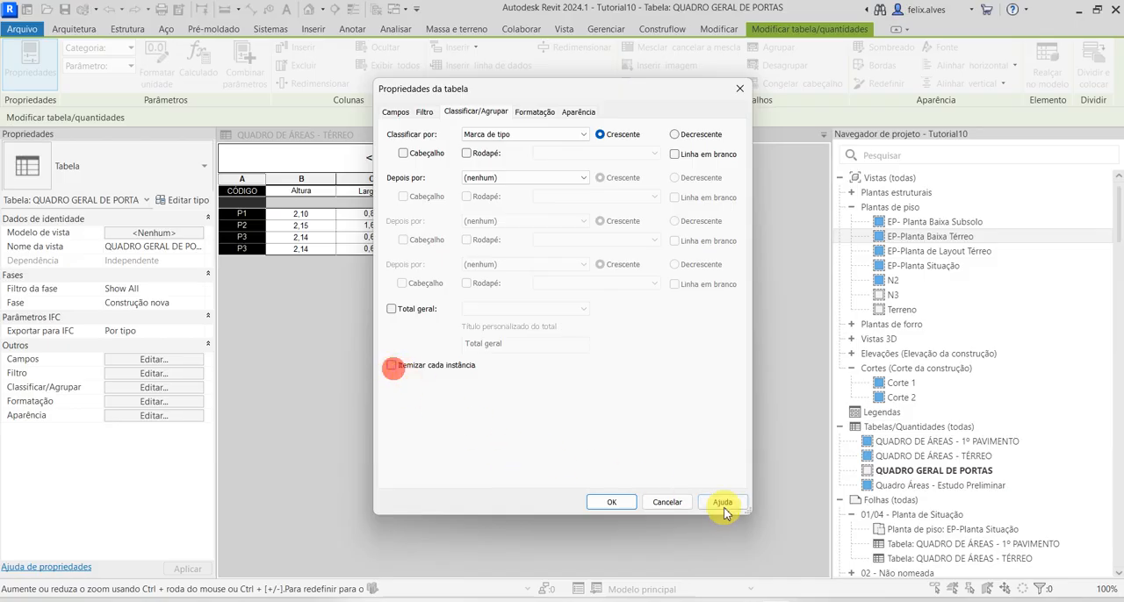
click(619, 504)
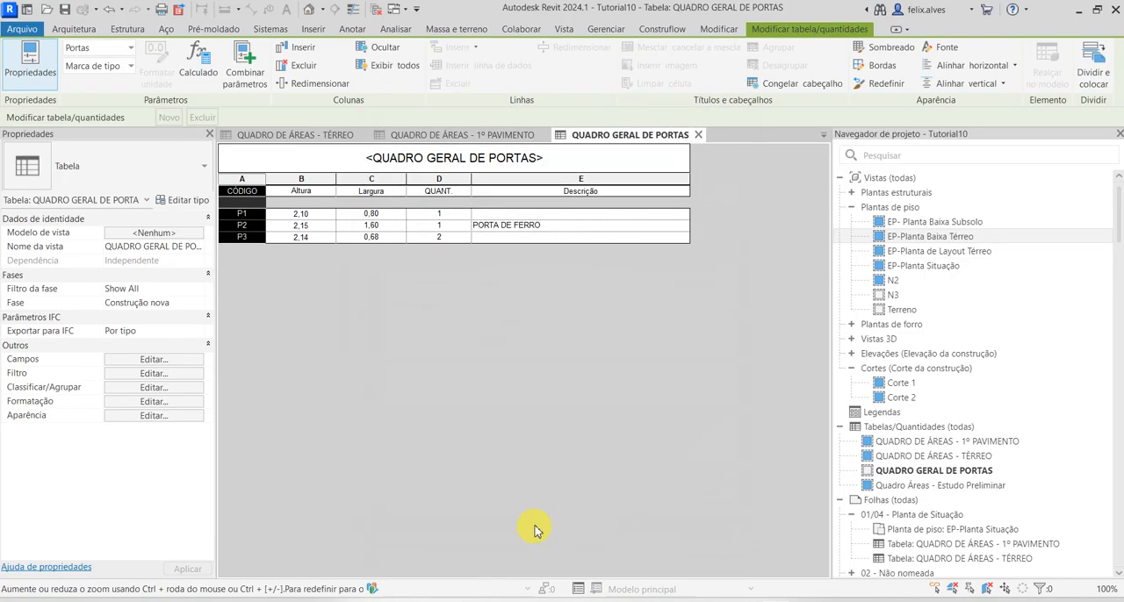
Turn Itemizar cada instância back on in the schedule's sorting and grouping settings
click(164, 388)
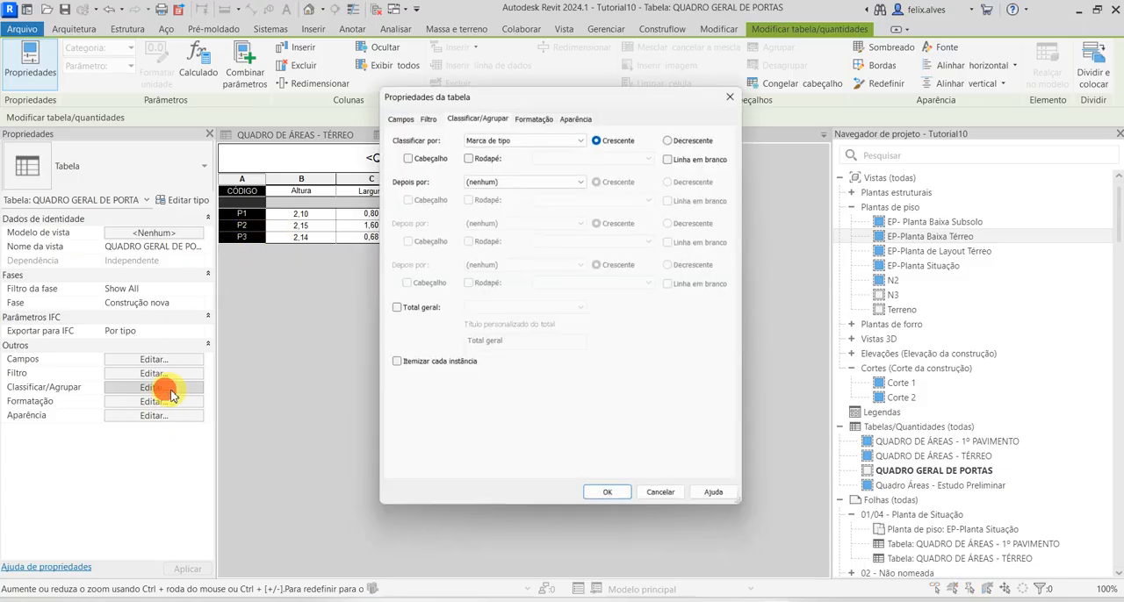
click(392, 365)
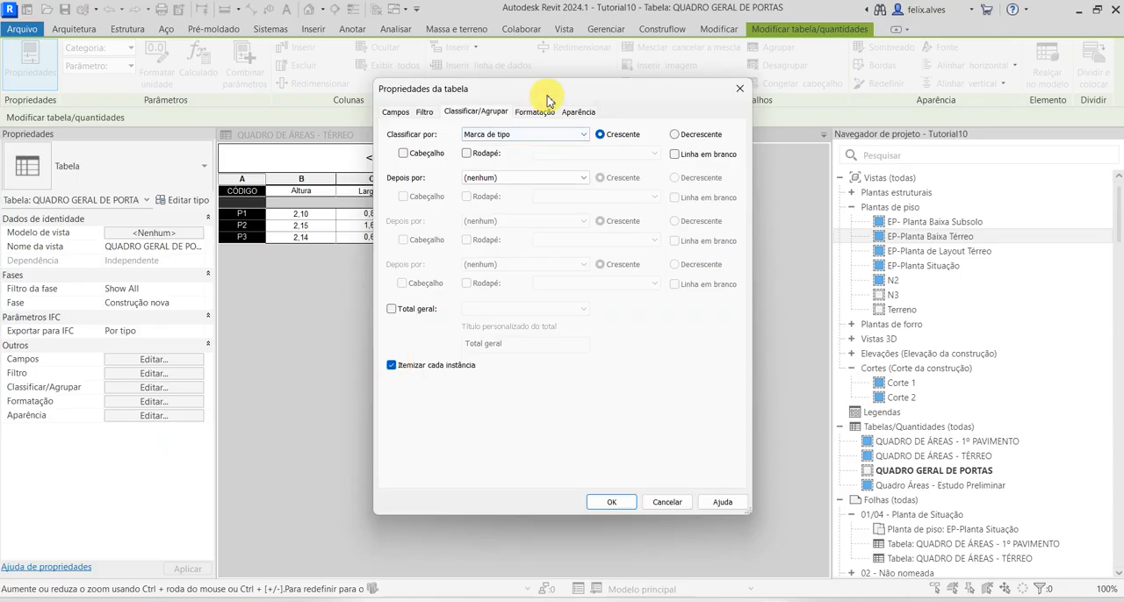
drag(545, 89, 877, 94)
click(944, 507)
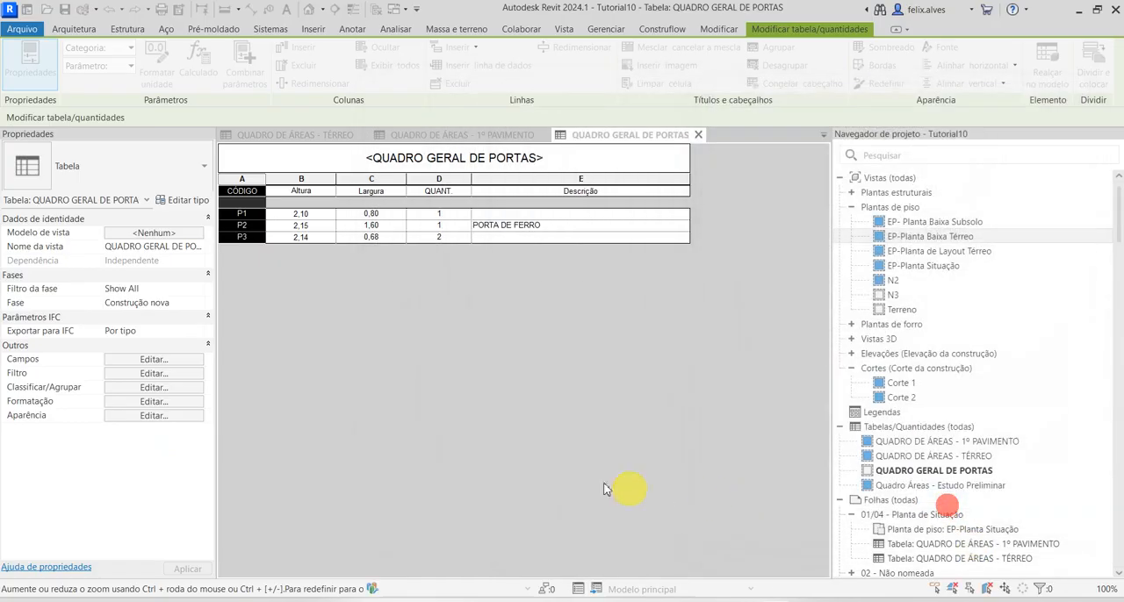
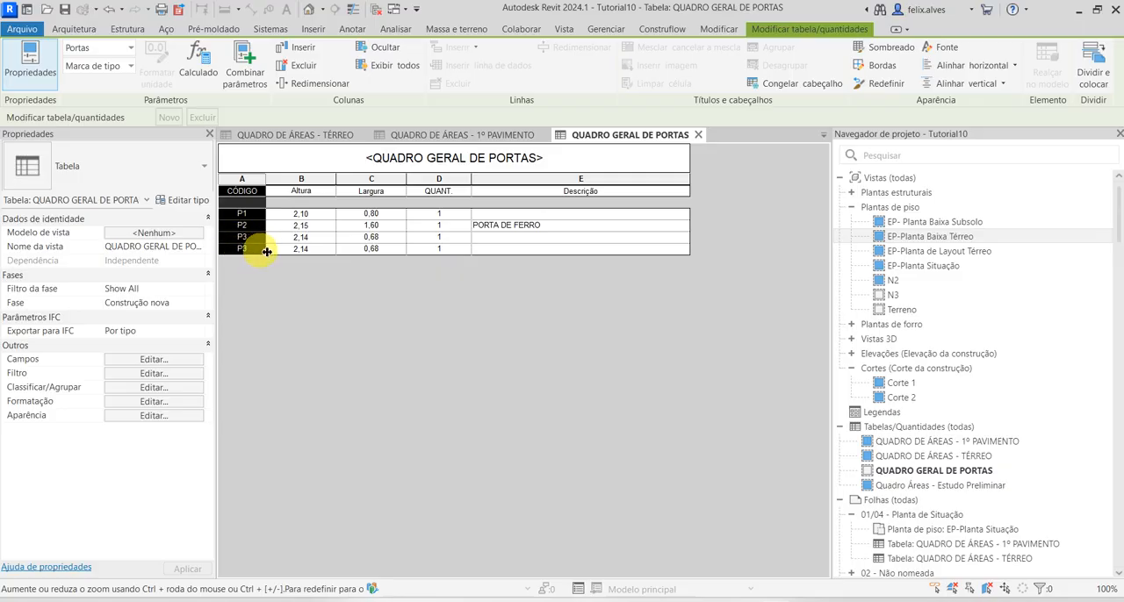
Turn off Itemizar cada instância in the door schedule's sorting and grouping settings
click(156, 403)
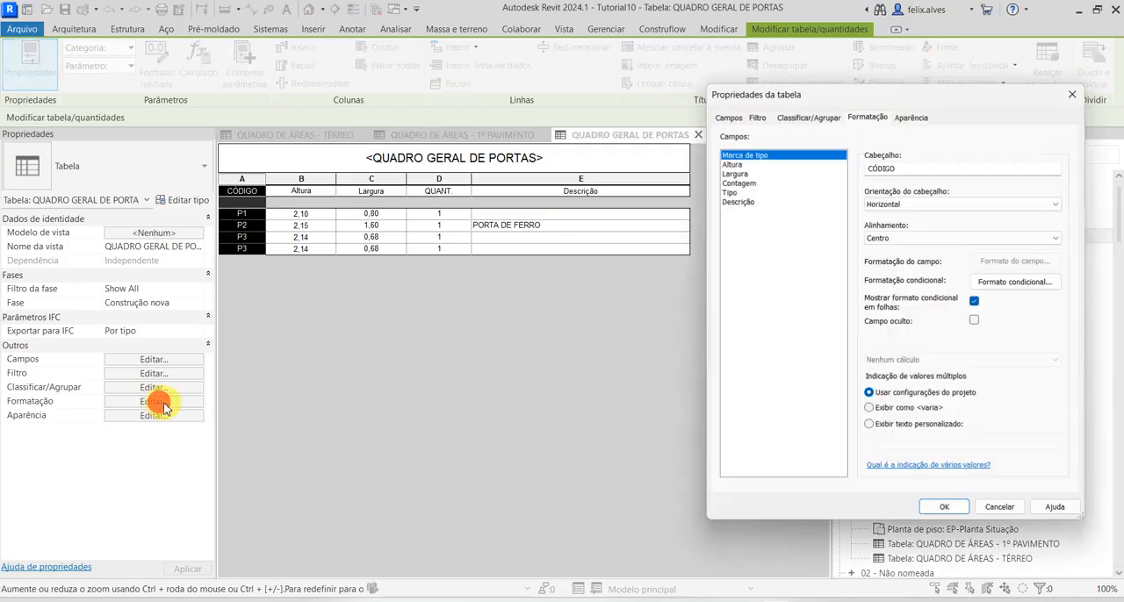
click(808, 116)
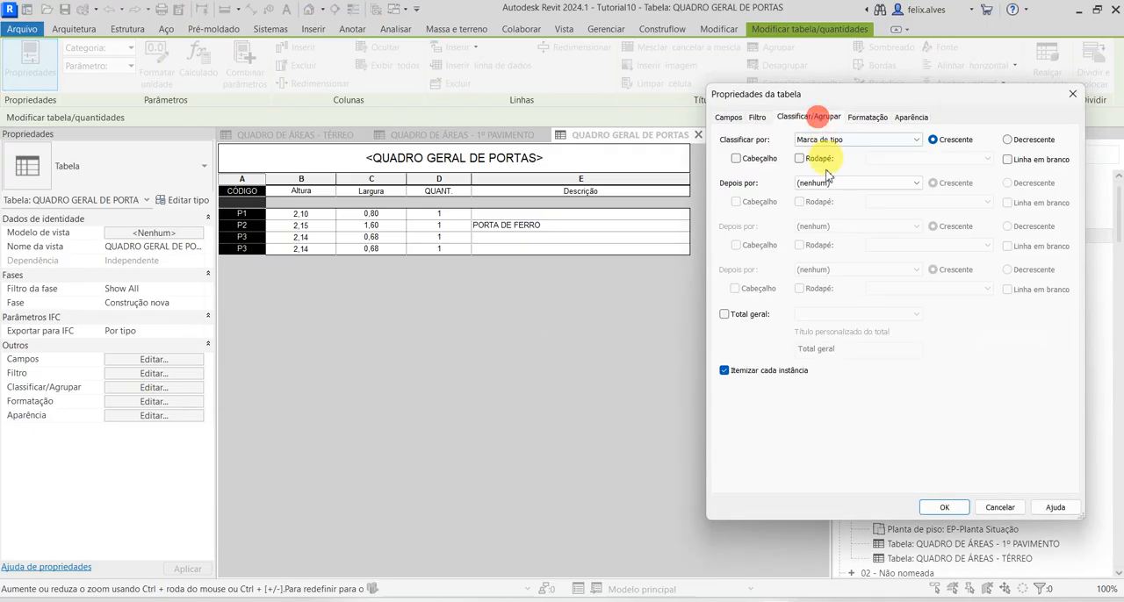
click(725, 371)
click(943, 508)
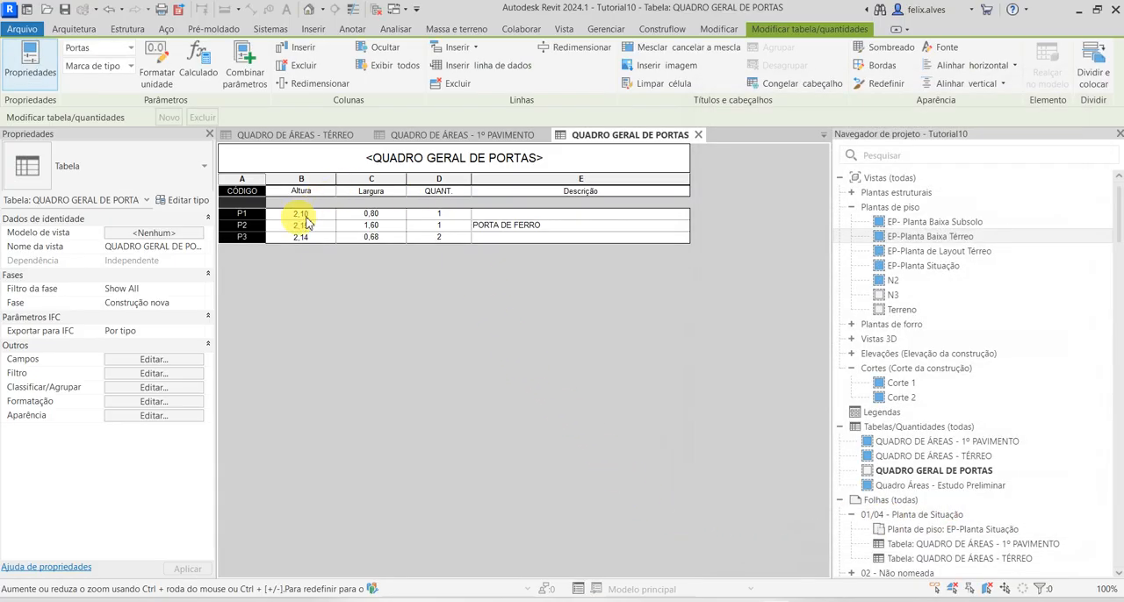
click(498, 353)
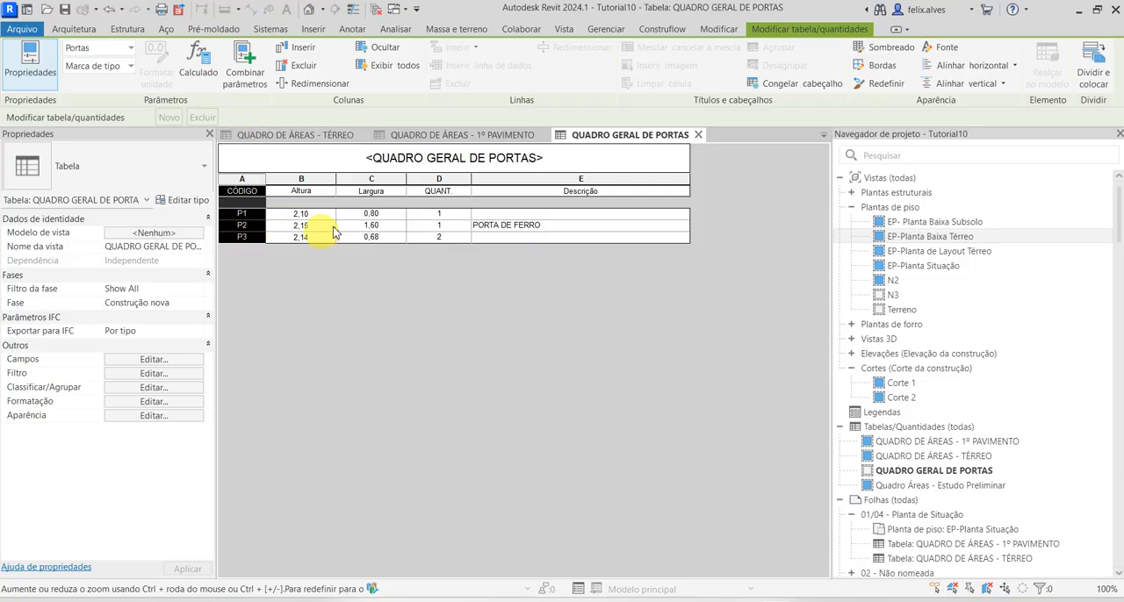
Close the QUADRO DE ÁREAS - 1º PAVIMENTO and QUADRO DE ÁREAS - TÉRREO schedules and switch to the EP-Planta Baixa Térreo floor plan
click(516, 215)
click(529, 300)
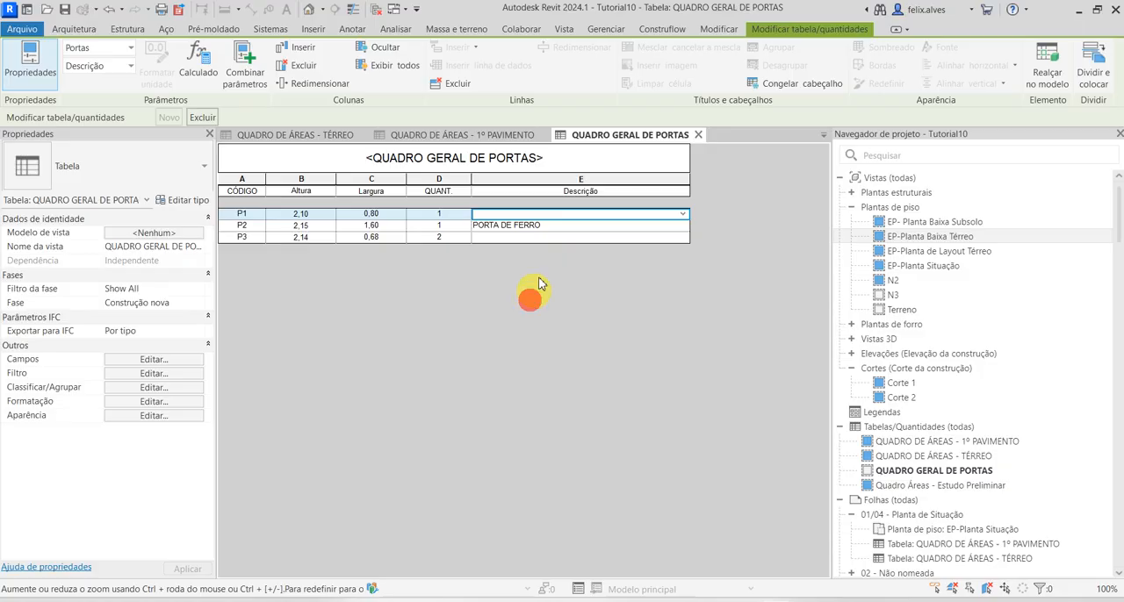
click(534, 135)
click(539, 135)
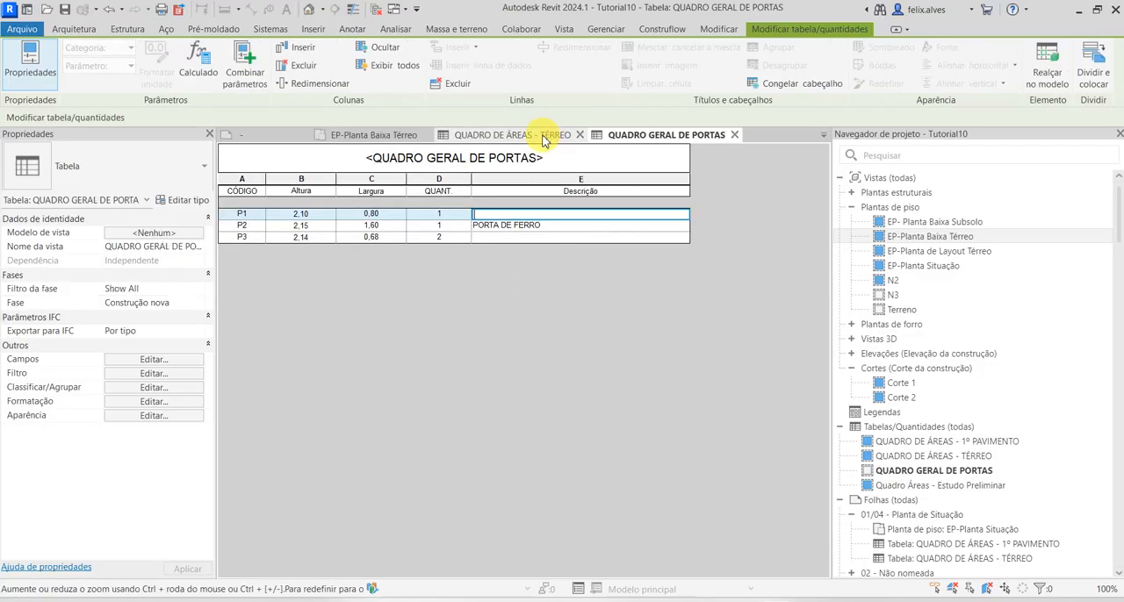
click(539, 136)
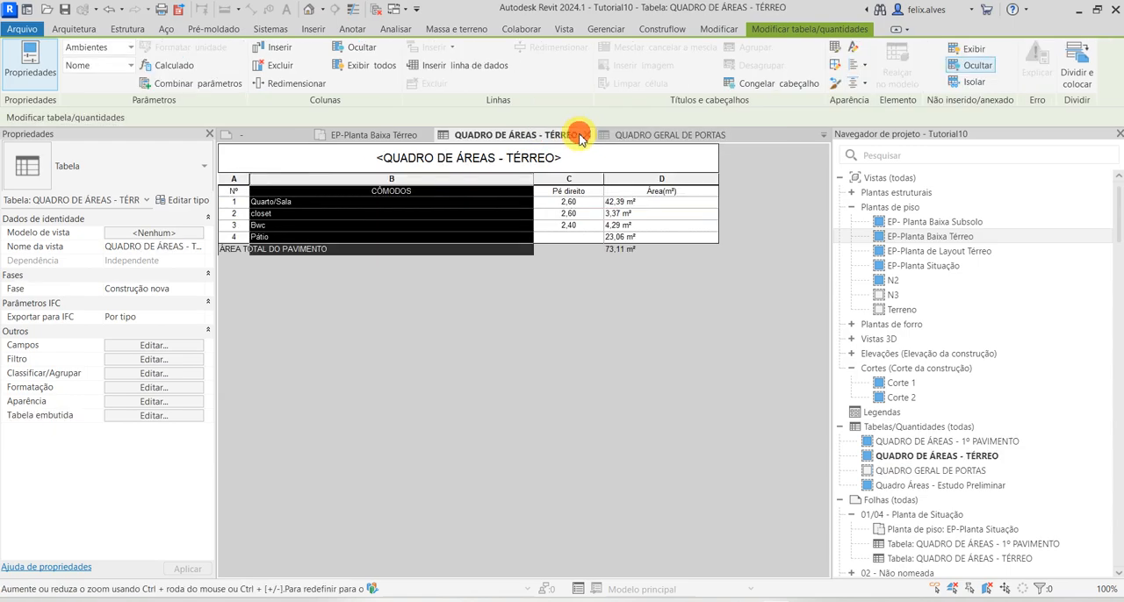
click(586, 135)
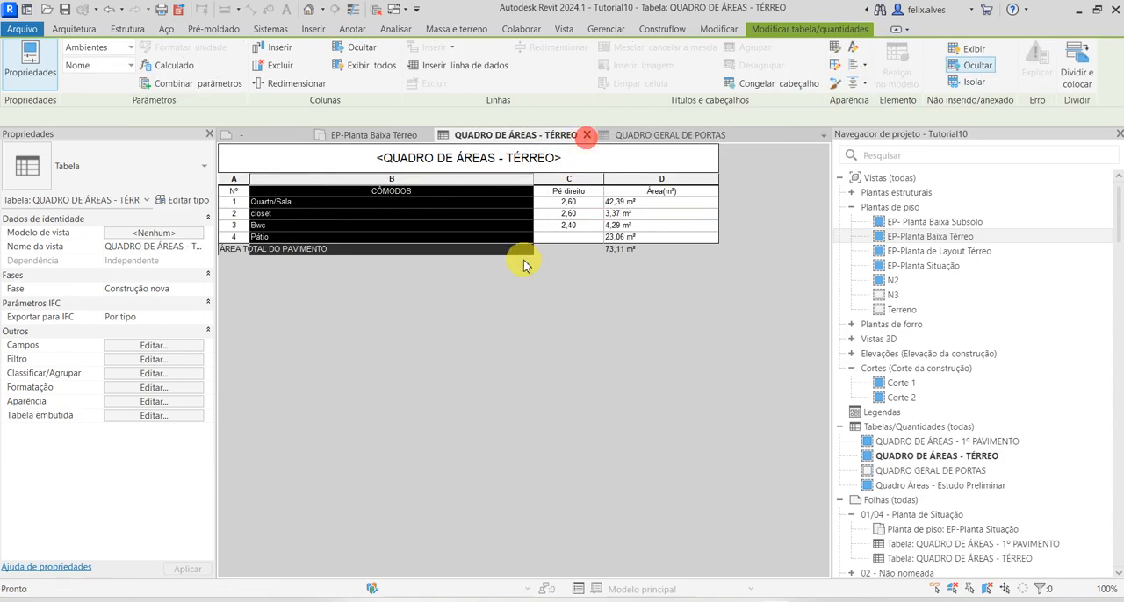
click(527, 140)
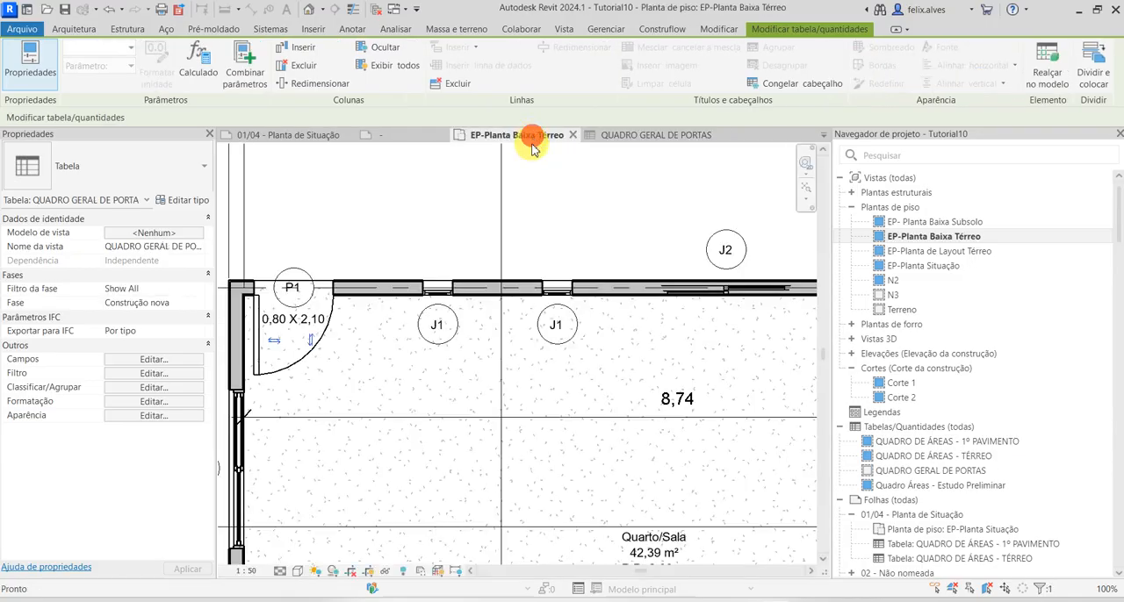
Edit the type properties of door P1 in the plan and enter PORTA DE MADEIRA DE ABRIR as its Descrição
scroll(489, 339, down, 1)
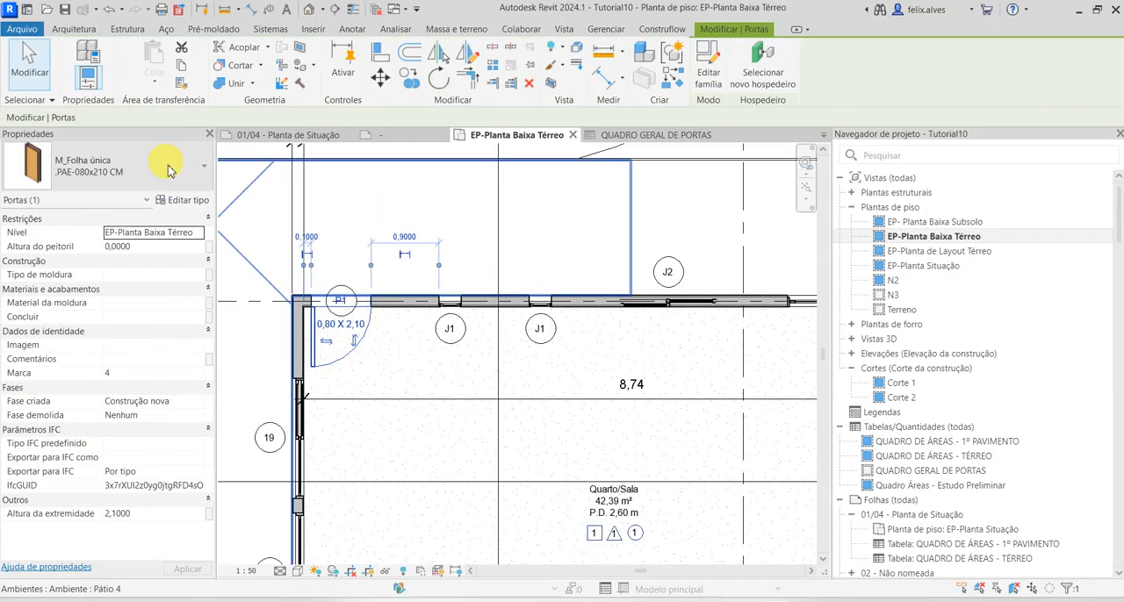
click(188, 200)
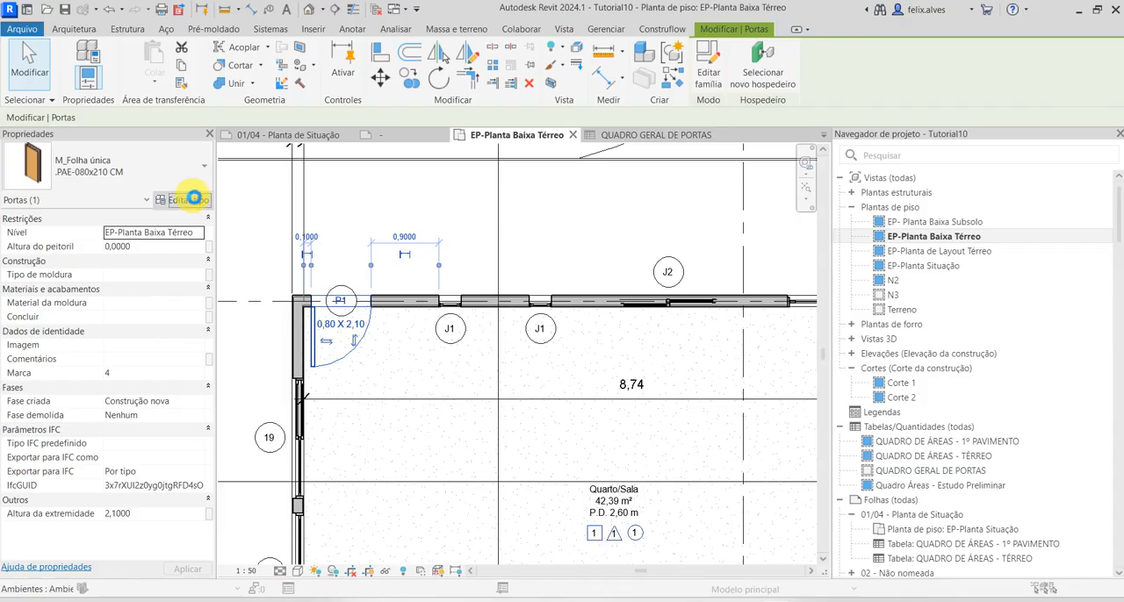
scroll(446, 271, down, 1)
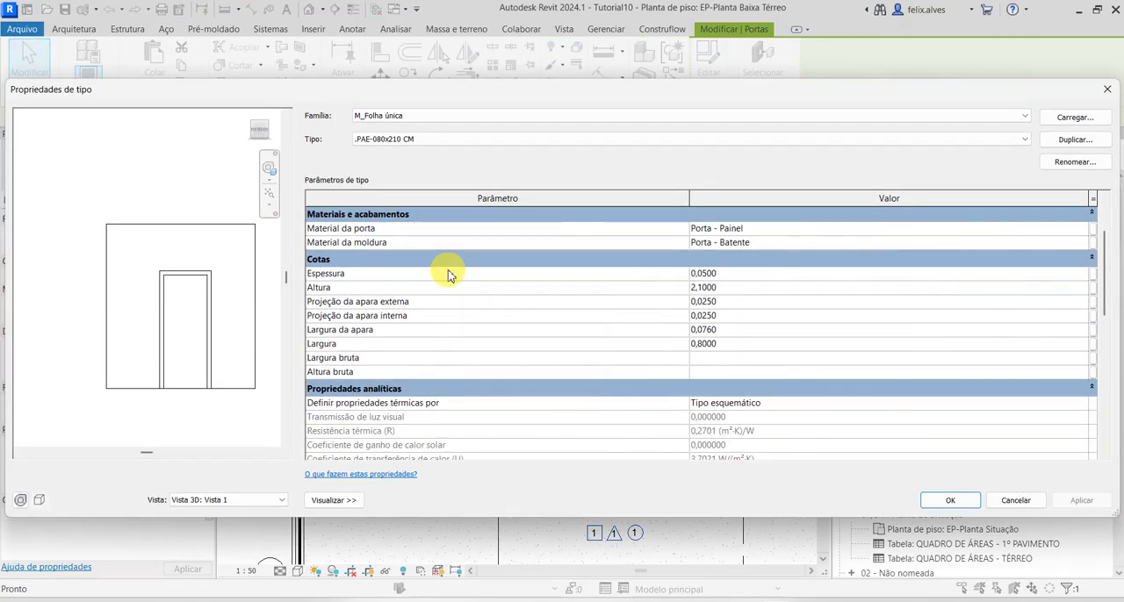
scroll(447, 274, down, 5)
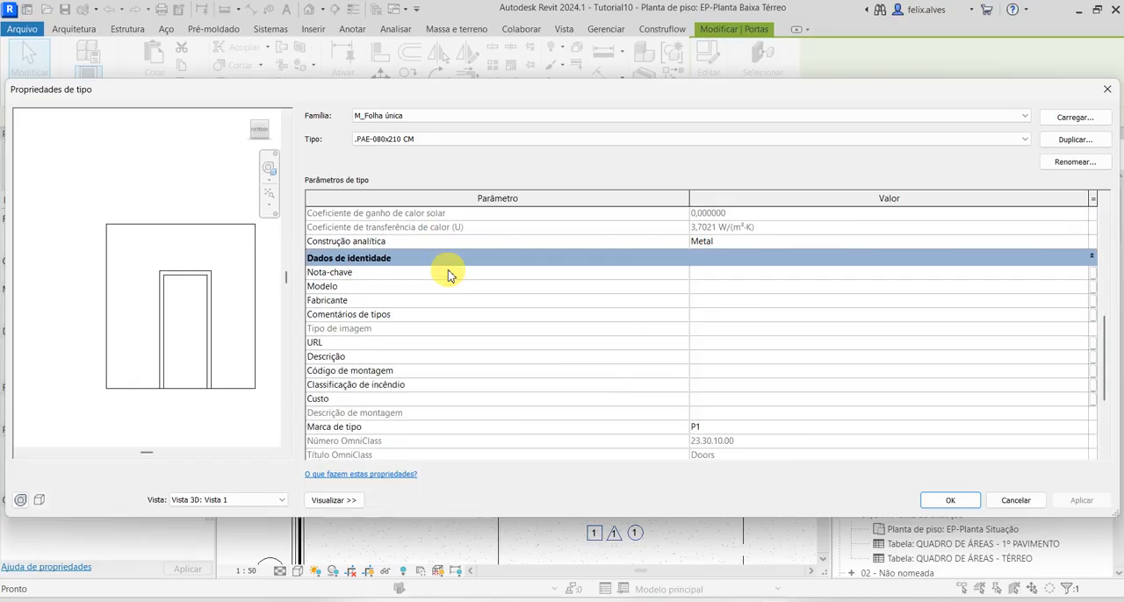
scroll(448, 275, down, 4)
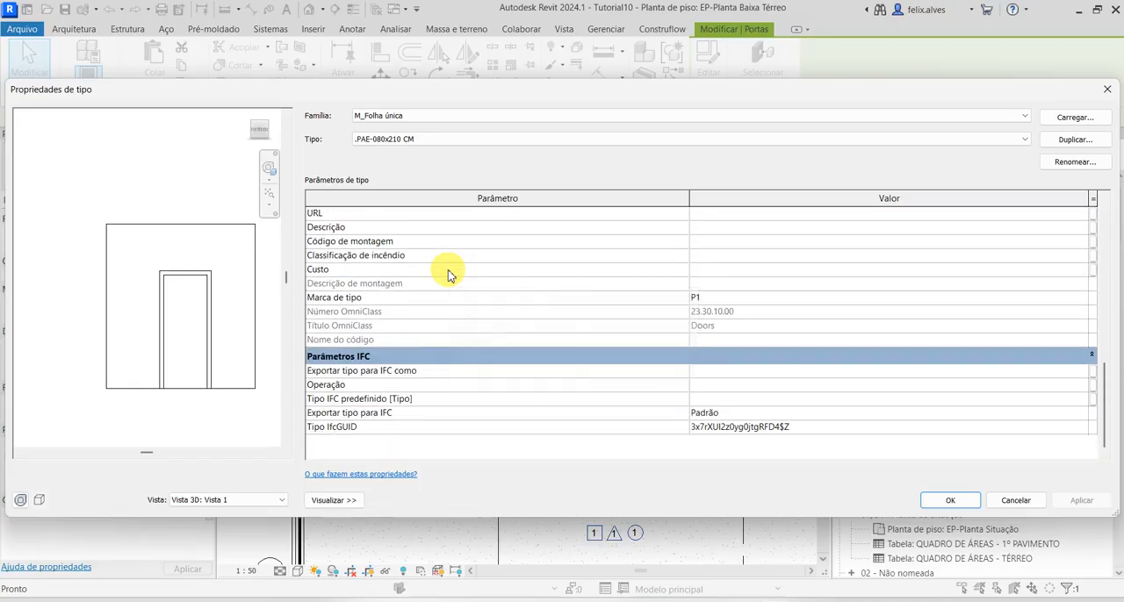
scroll(448, 274, up, 1)
click(729, 272)
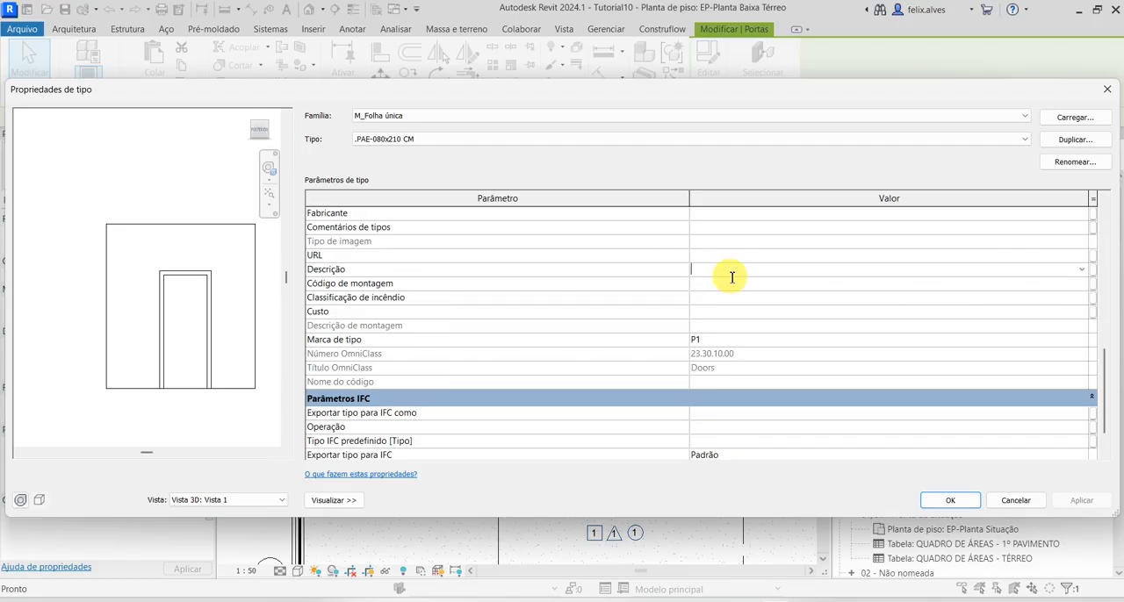
text(PORTA DE)
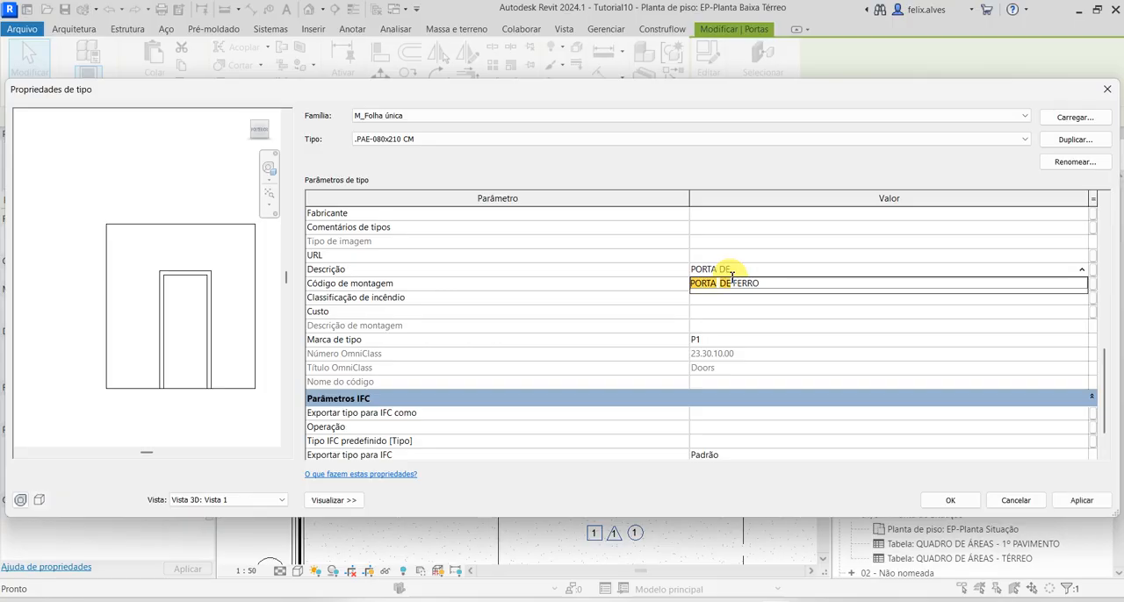
text( MADEIRA DE ABRIR)
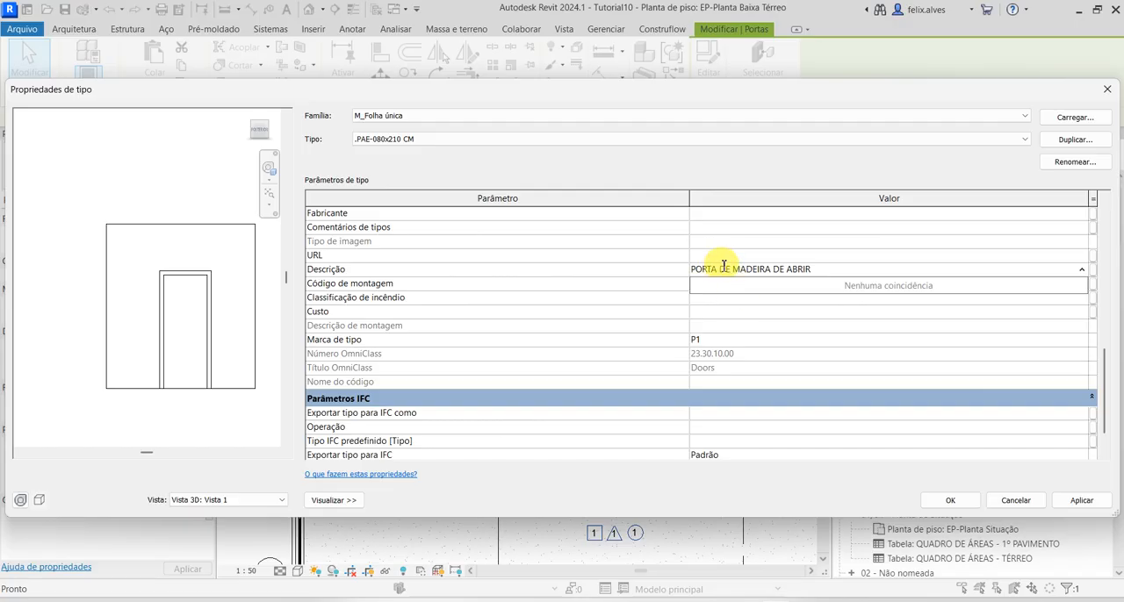
Reword door type P1's Descrição as PORTA PIVOTANTE DE MADEIRA, apply the type change and return to the door schedule
click(721, 269)
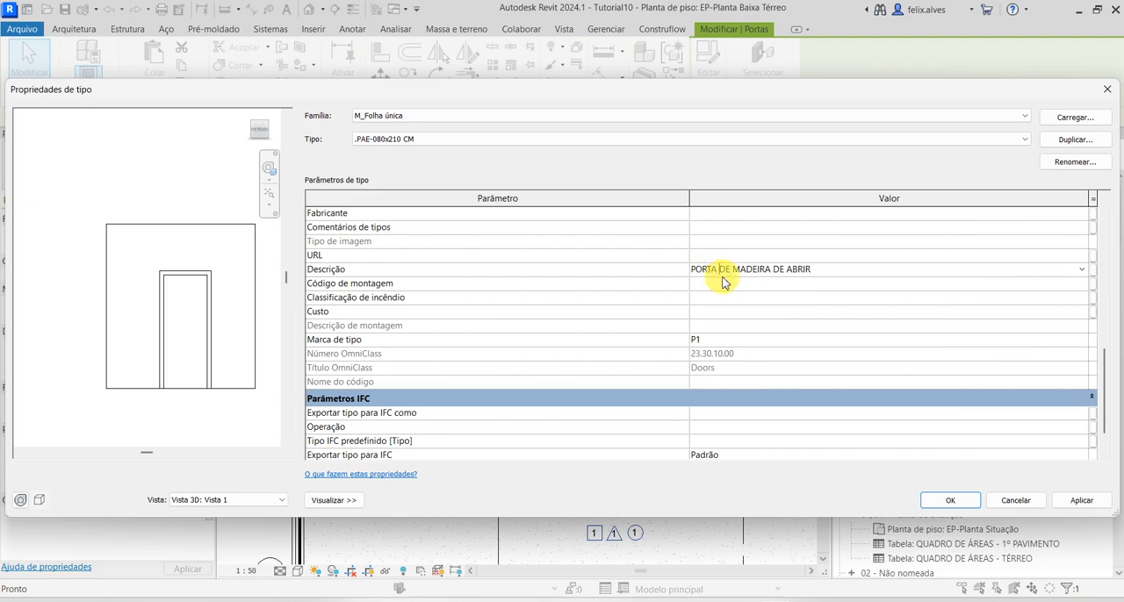
text(PIVOTANT)
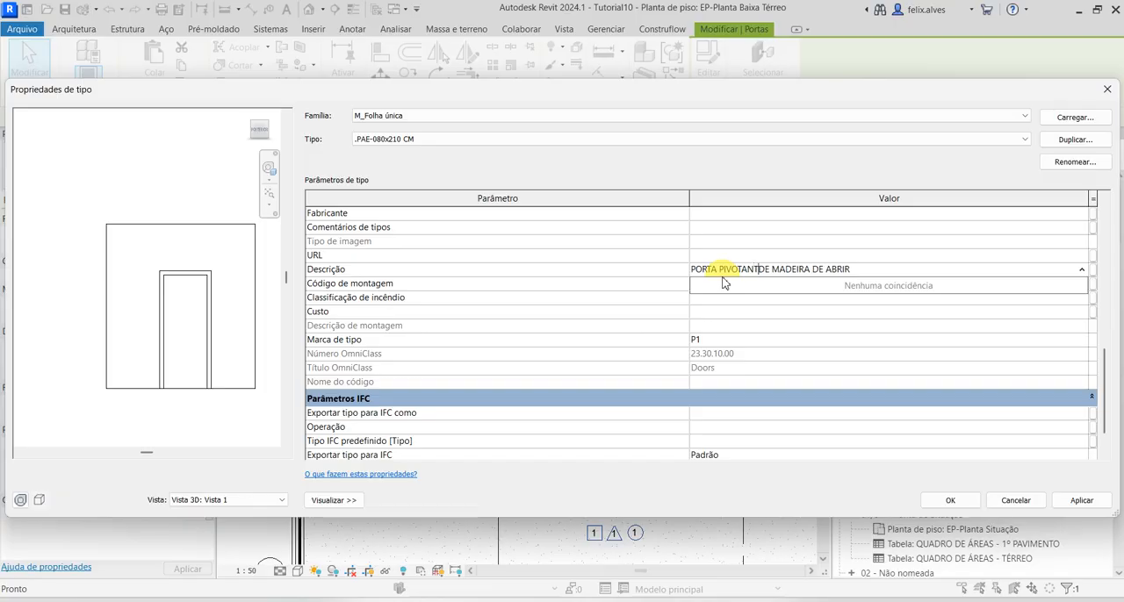
text(E)
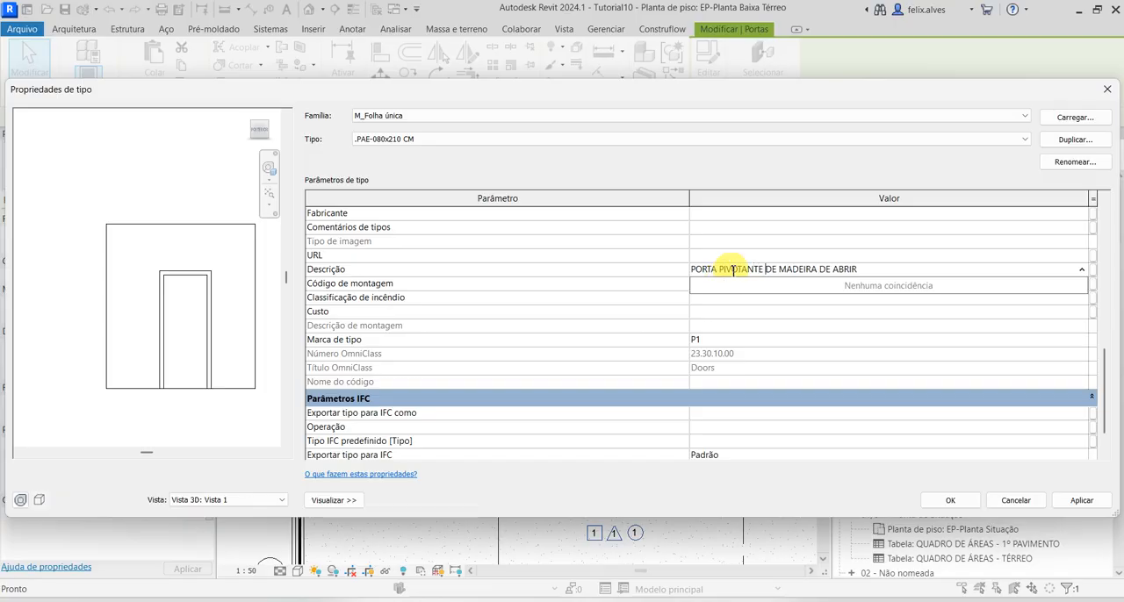
click(866, 265)
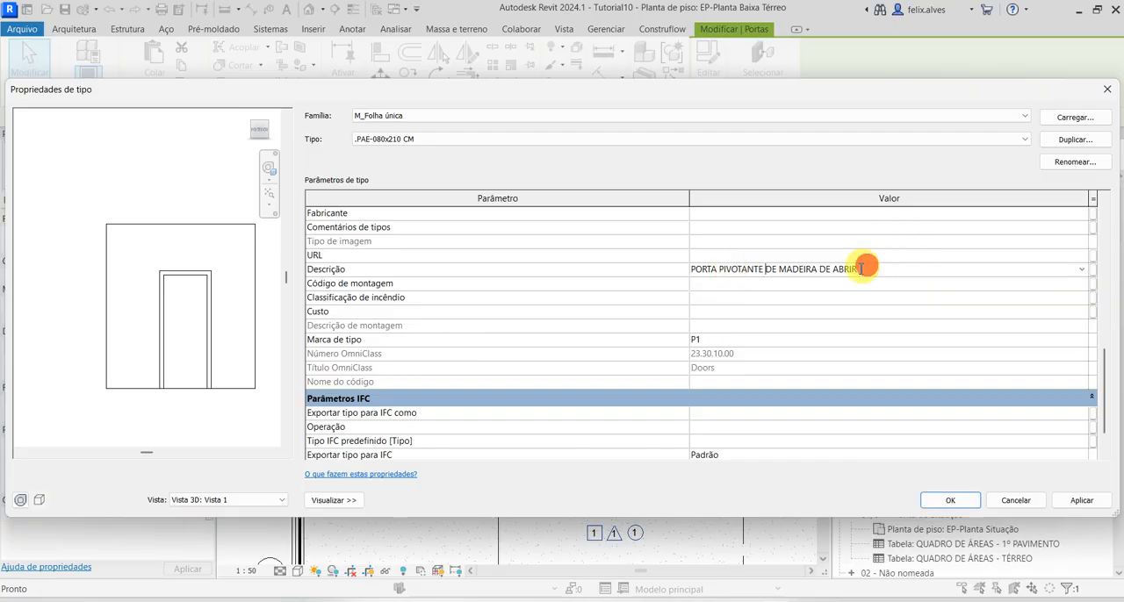
click(818, 266)
key(Delete)
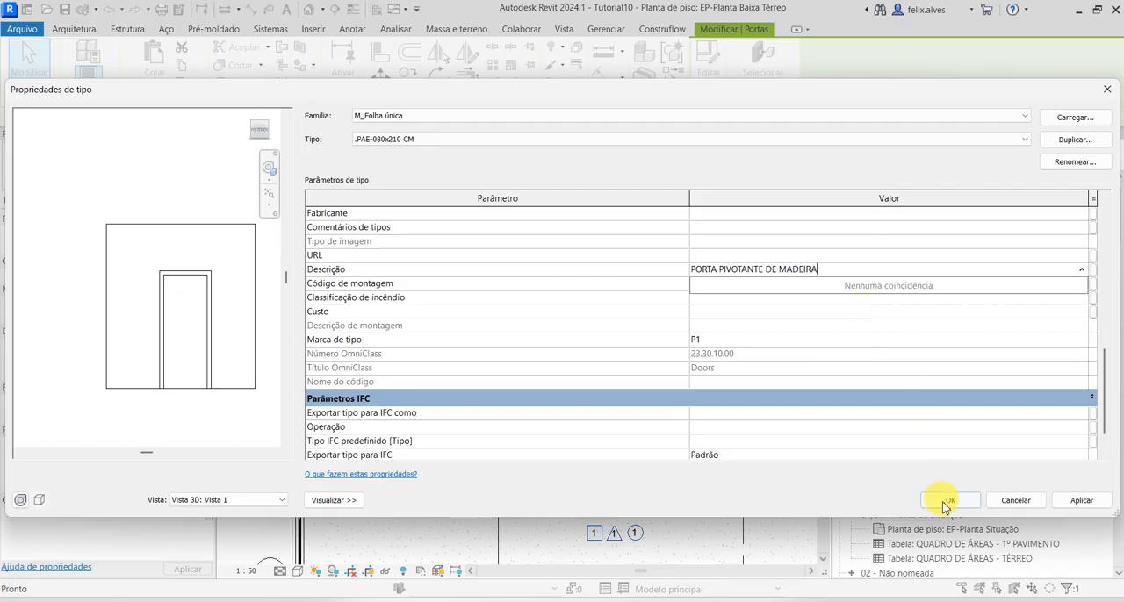
click(1078, 501)
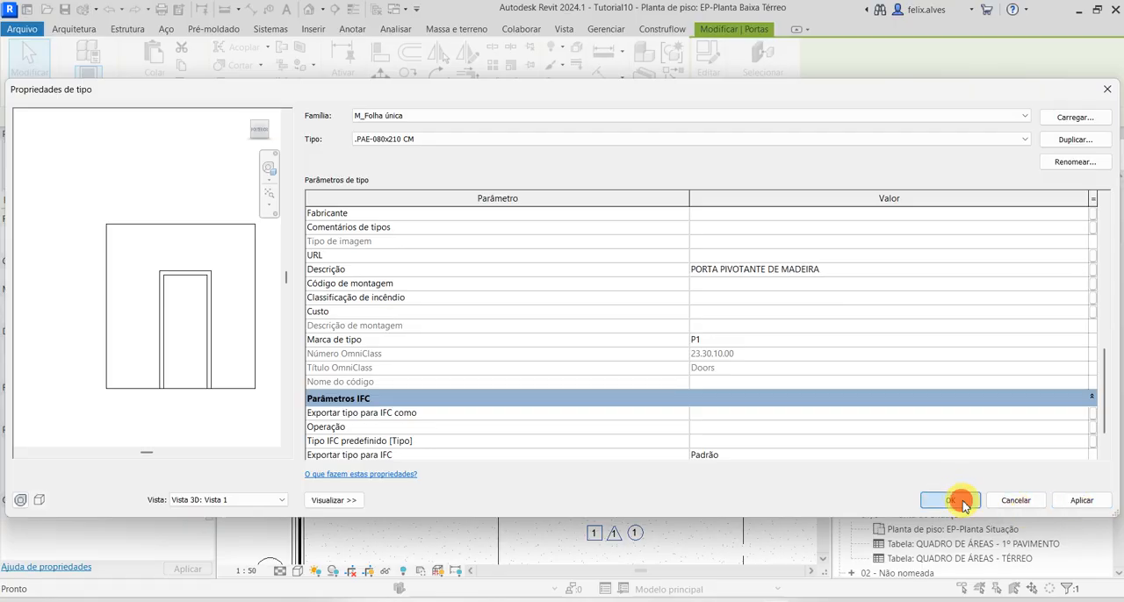
click(951, 500)
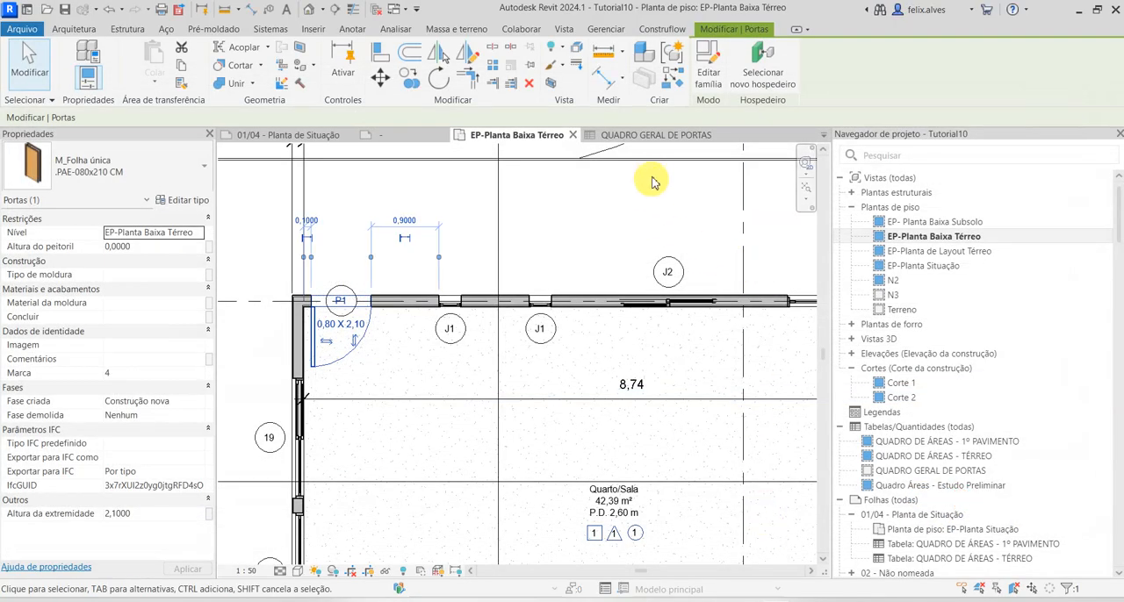
click(653, 139)
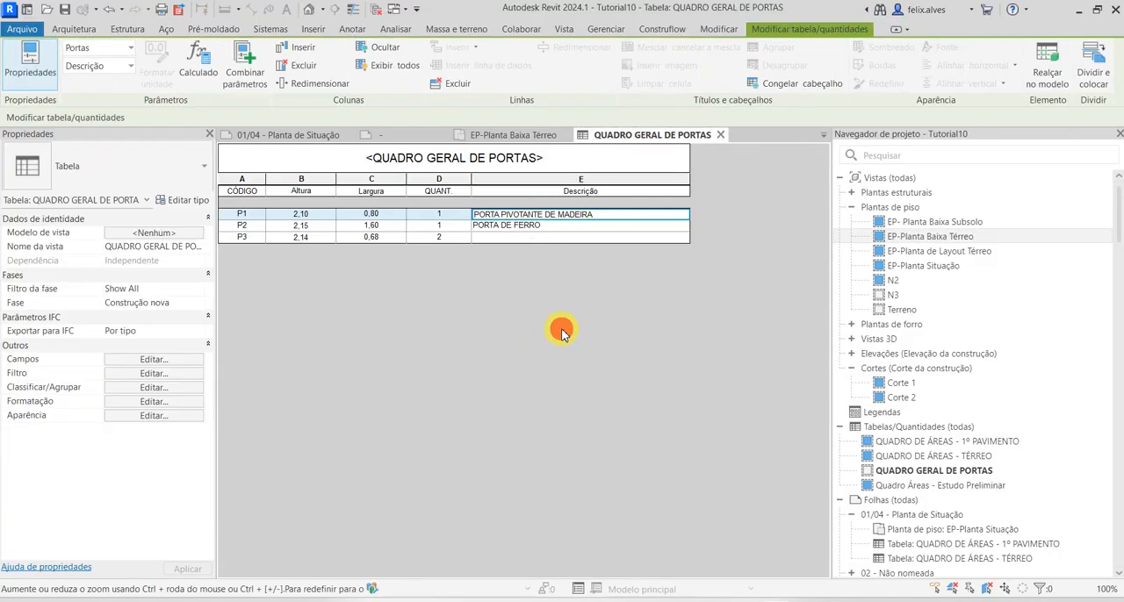
Check the P3 doors in the ground floor plan and set the schedule's P3 Descrição to PORTA PIVOTANTE DE MADEIRA for the whole type
click(517, 134)
scroll(489, 372, down, 3)
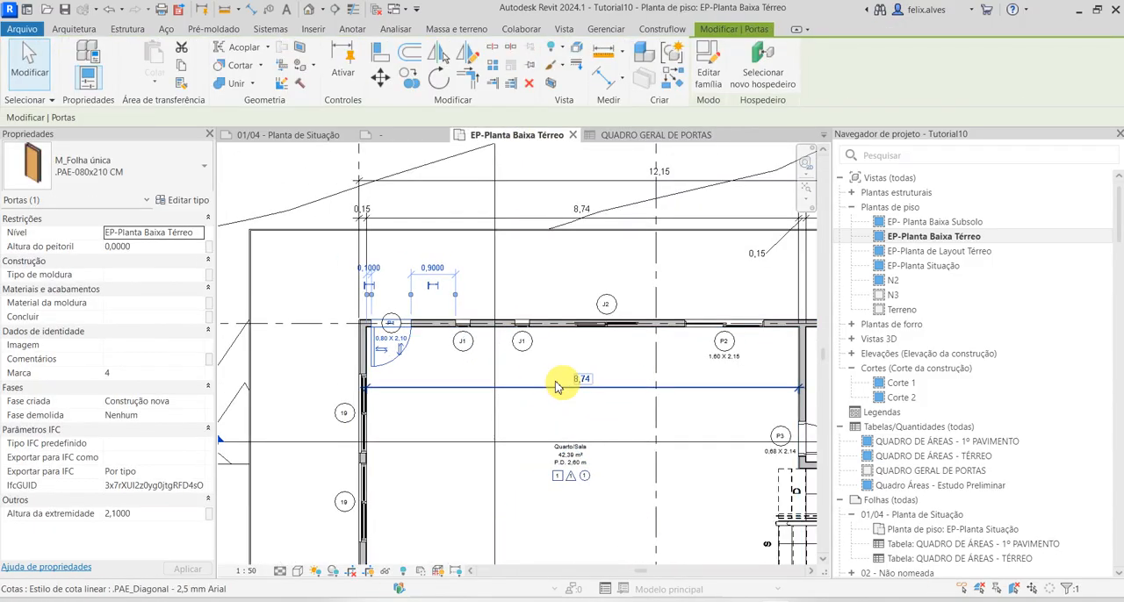
middle_drag(466, 374, 182, 309)
scroll(610, 365, up, 1)
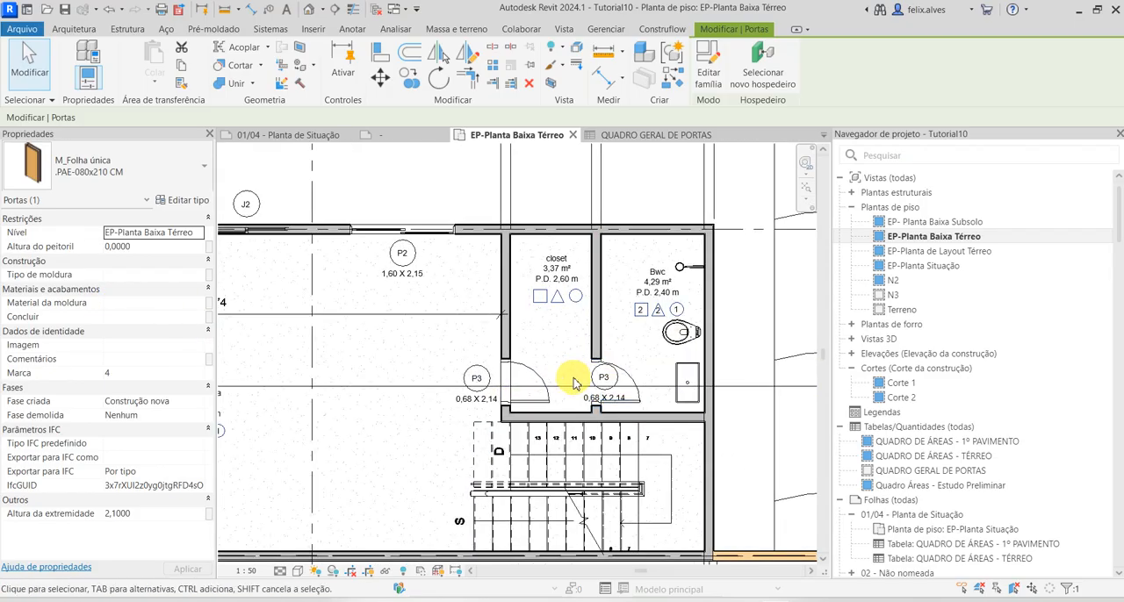
scroll(575, 373, up, 2)
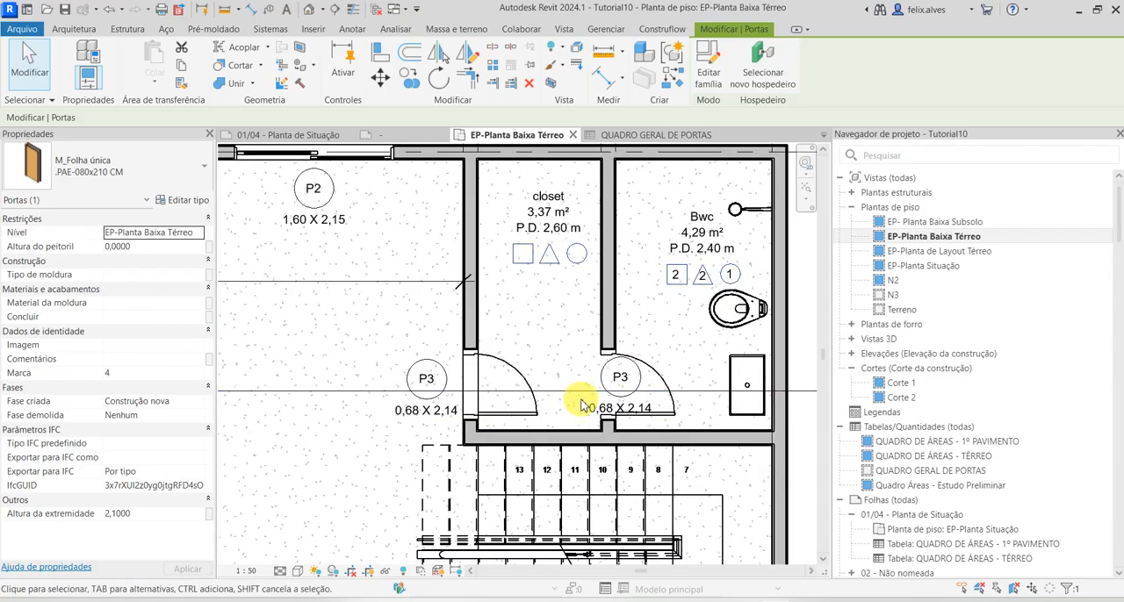
click(660, 134)
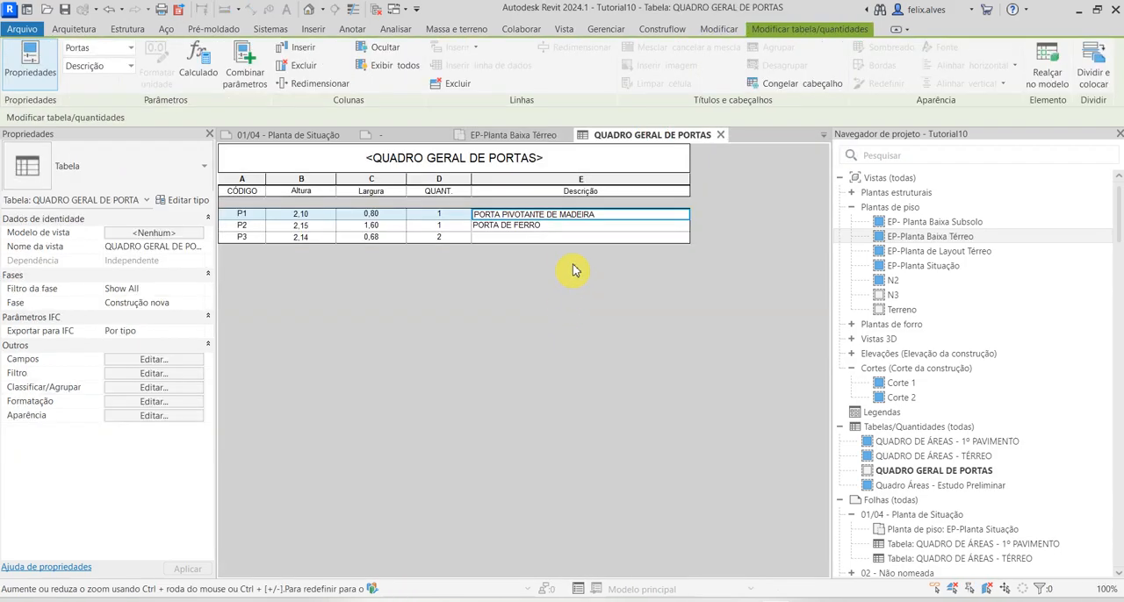
click(570, 237)
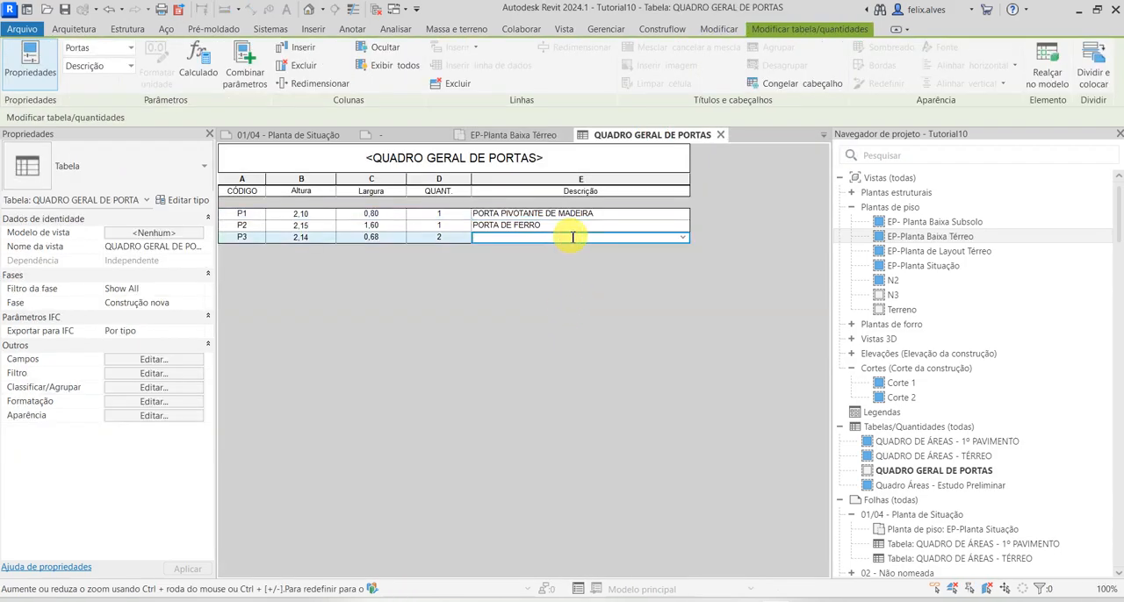
click(682, 237)
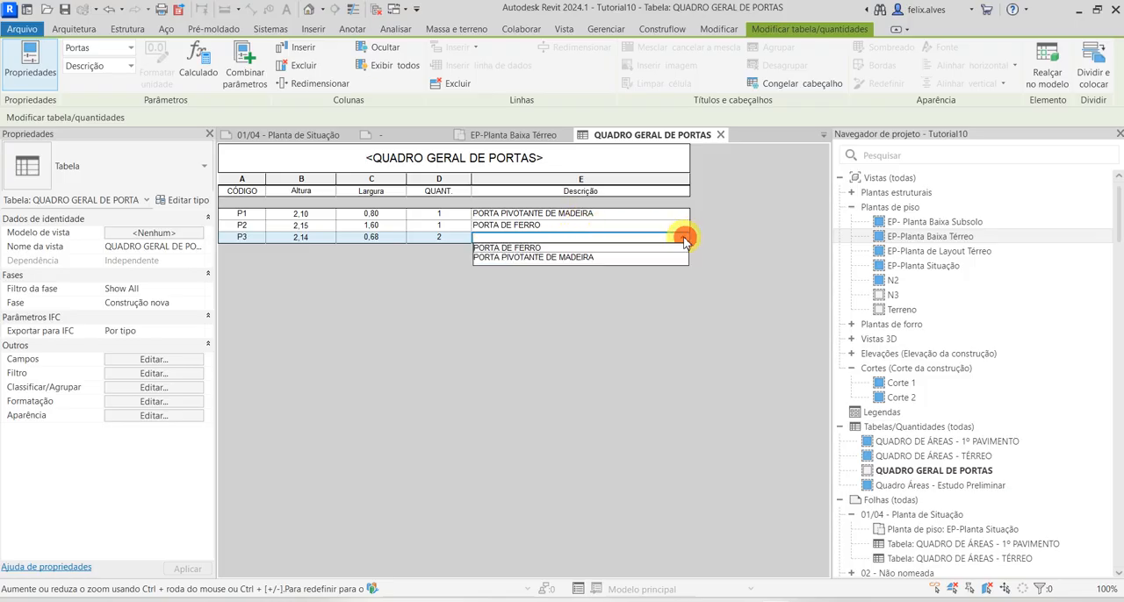
click(625, 258)
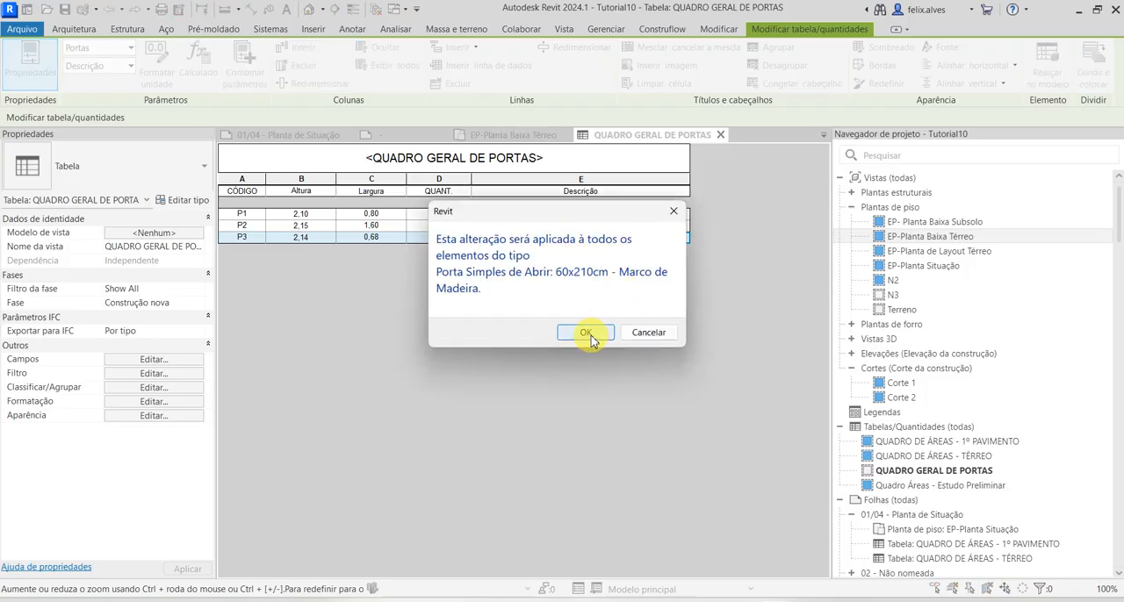
click(587, 334)
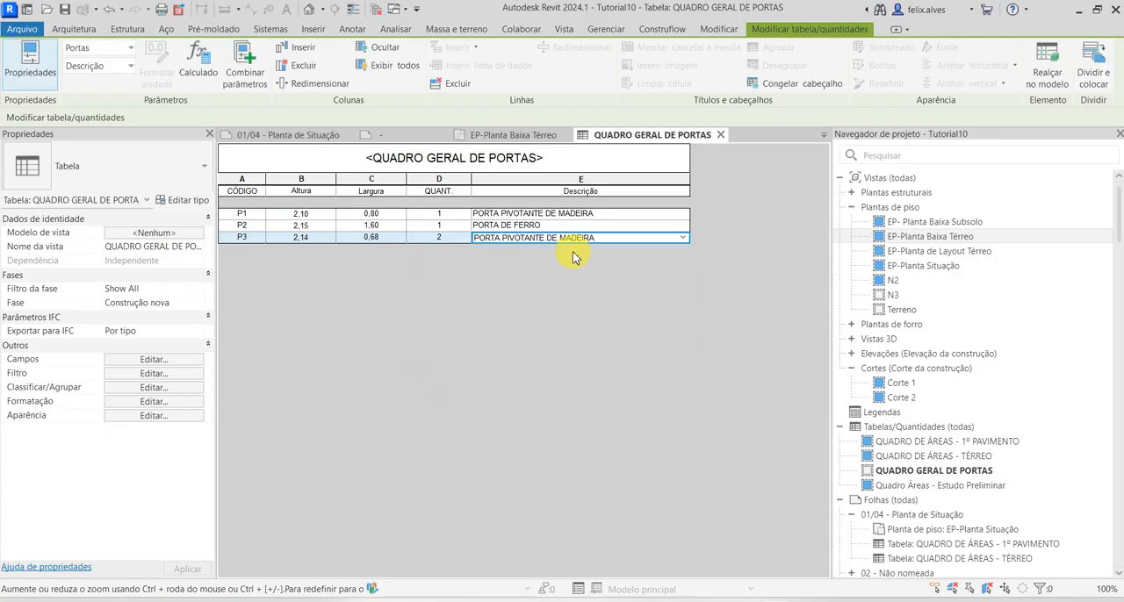
click(674, 238)
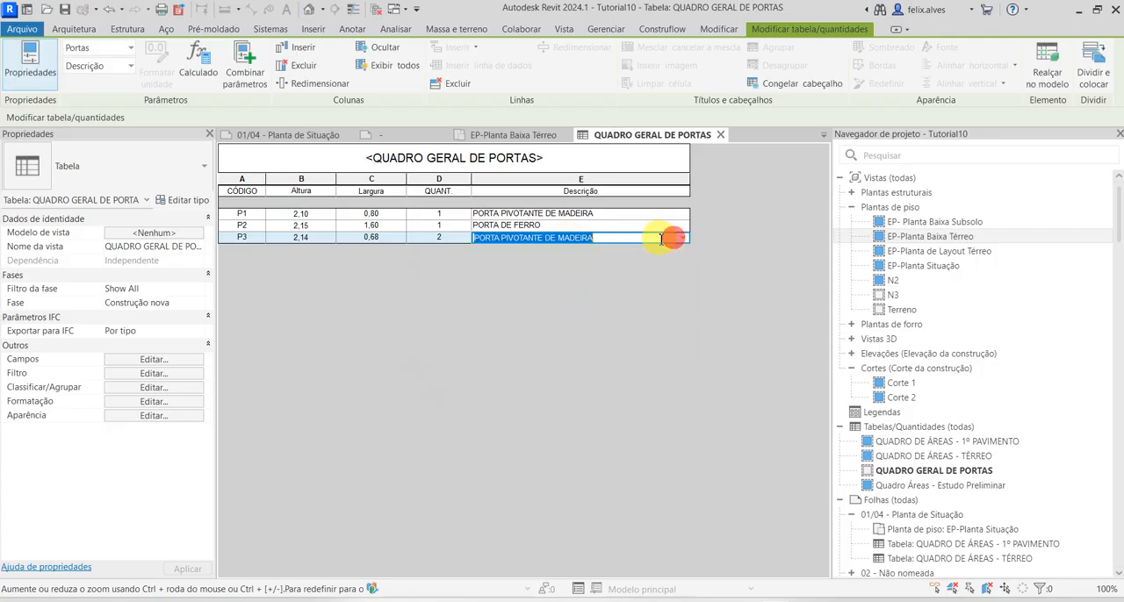
click(557, 239)
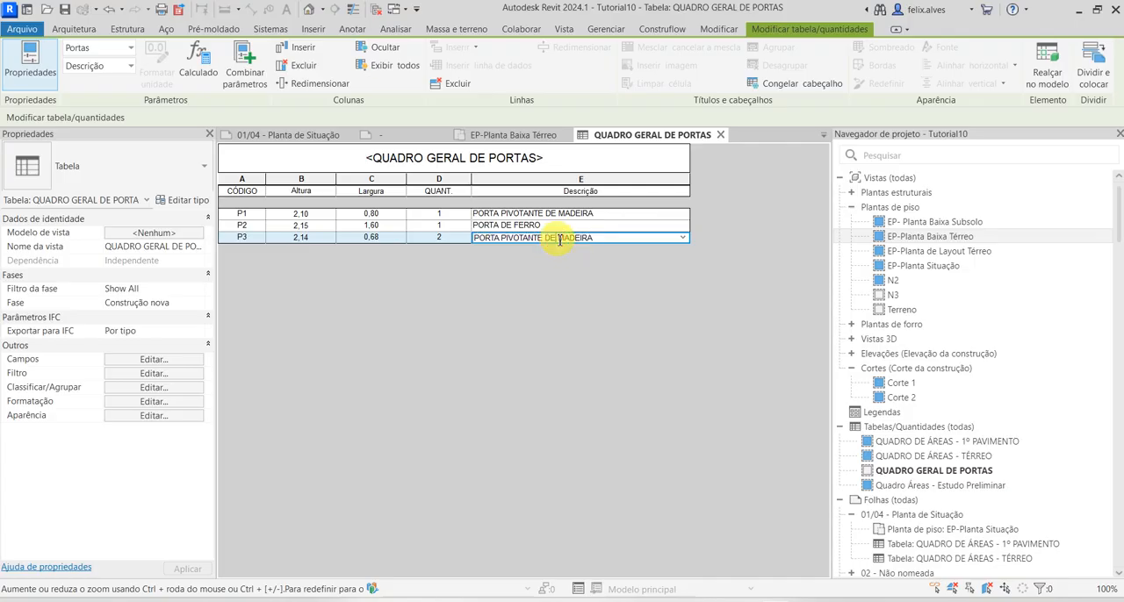
Reword P3's Descrição as PORTA PIVOTANTE DE PVC in the door schedule and apply the change to the whole type
drag(560, 239, 617, 237)
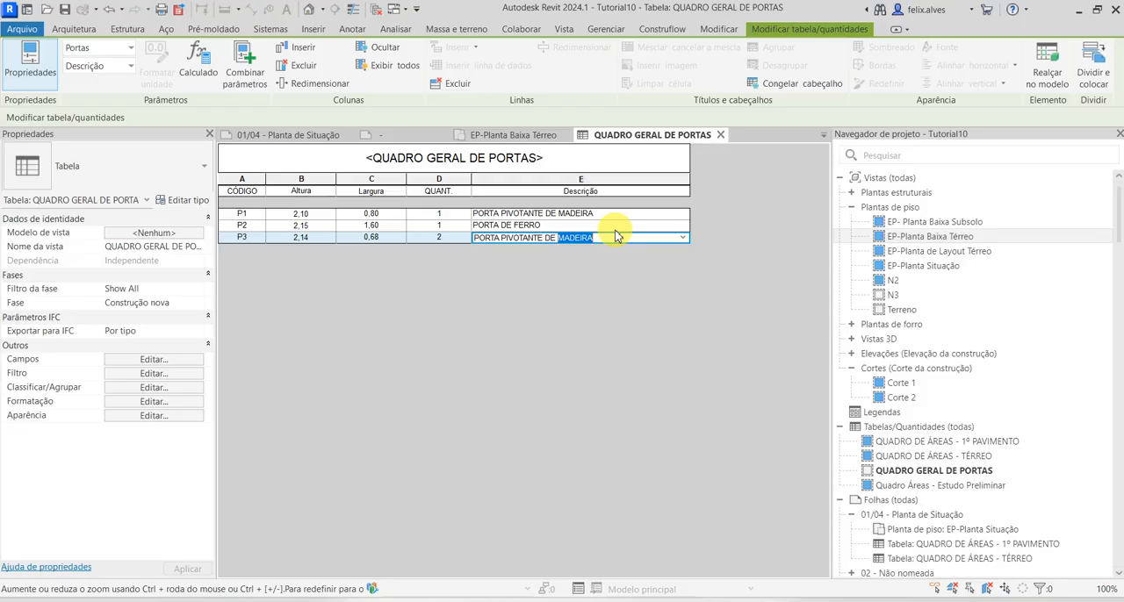
text(P)
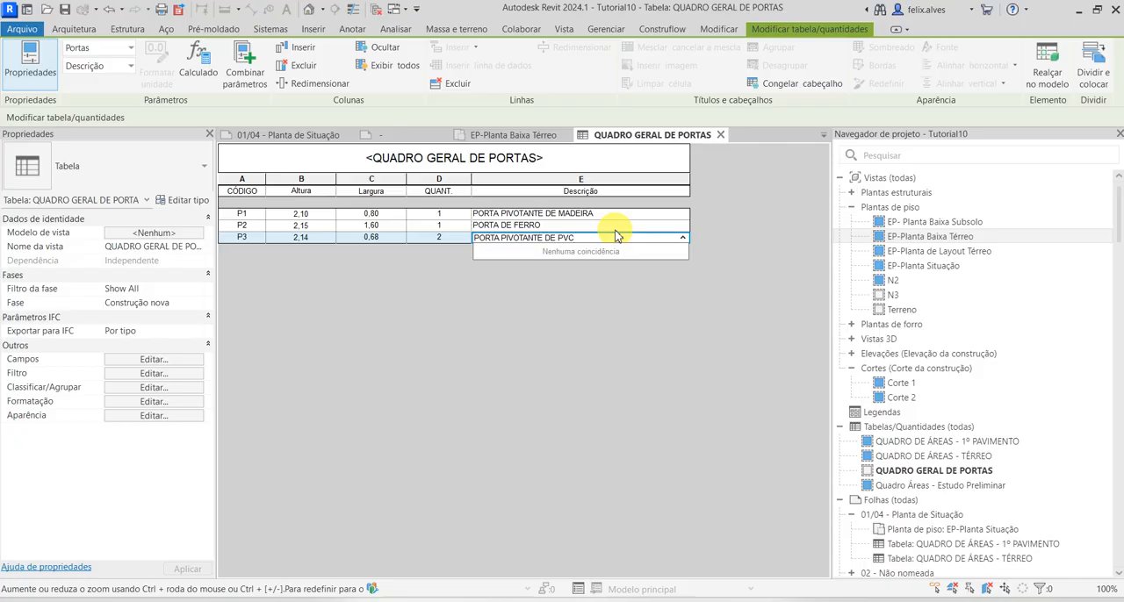
text(VC)
key(Return)
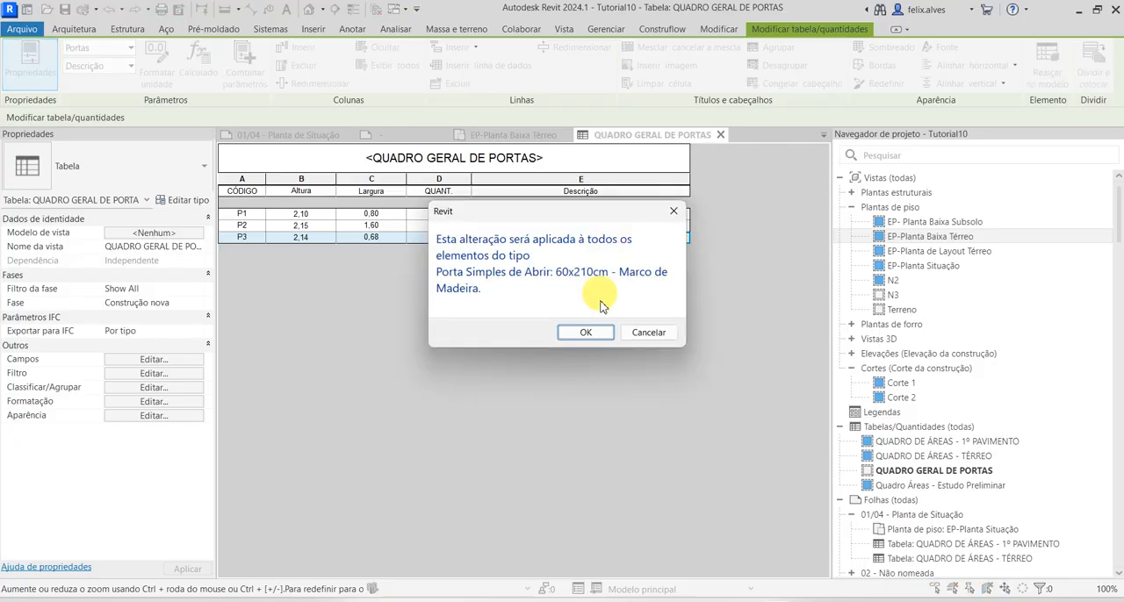
click(592, 332)
Inspect the P3 doors' type properties from the ground floor plan to check their Descrição, and leave them unchanged
click(516, 134)
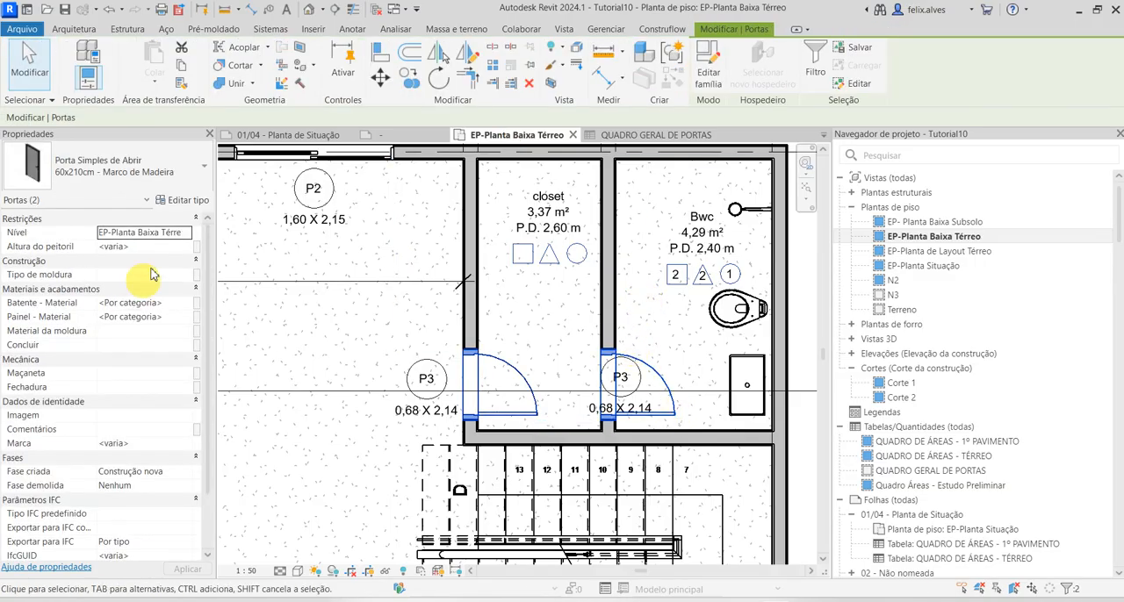
click(186, 203)
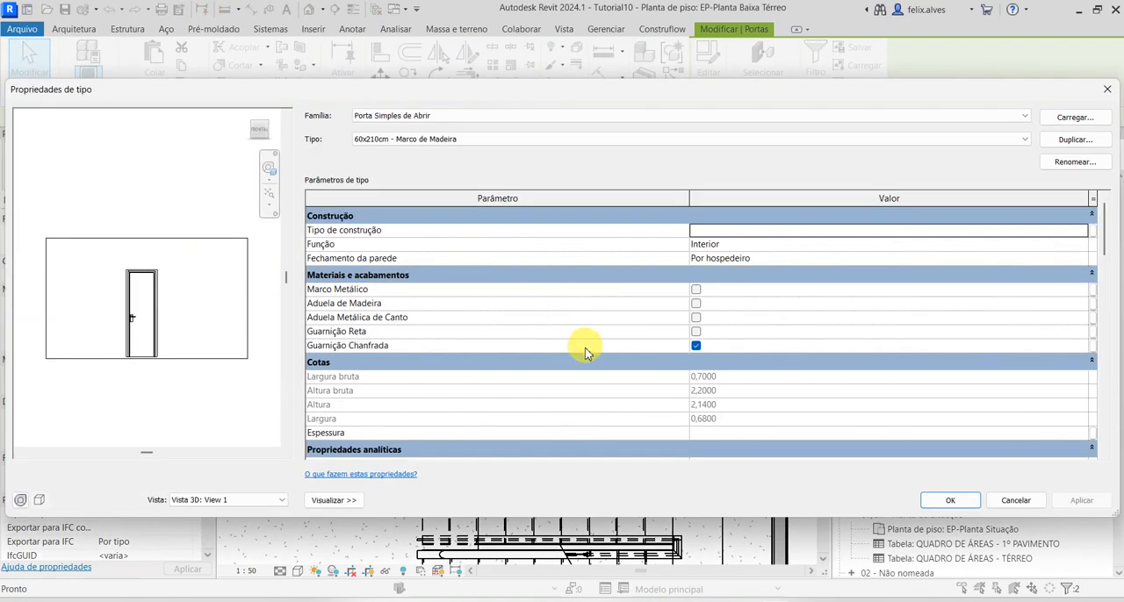
scroll(585, 351, down, 8)
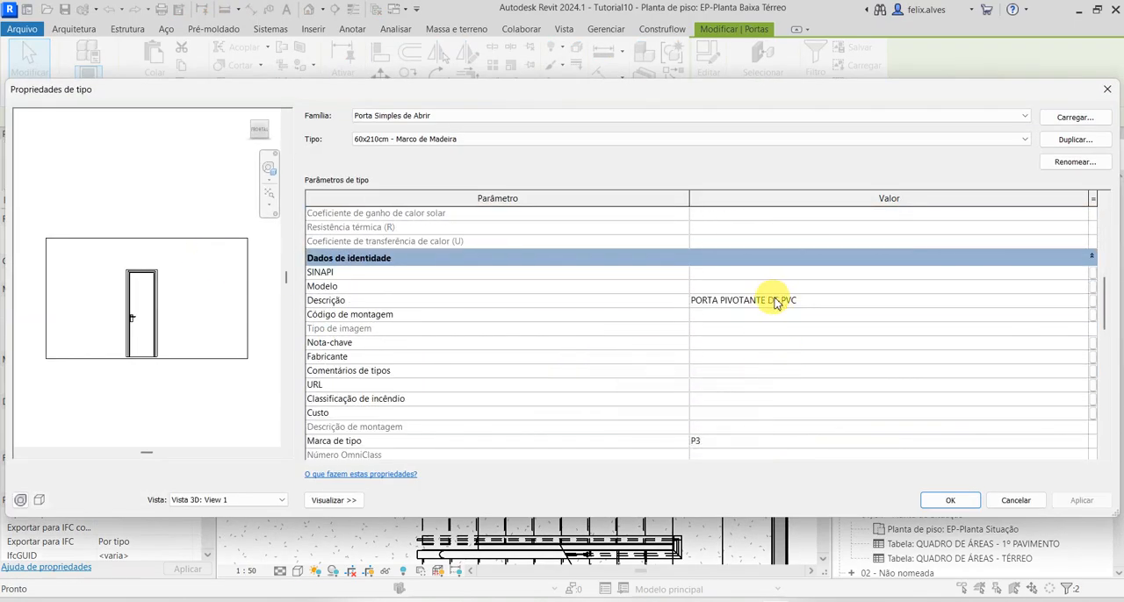
click(1011, 506)
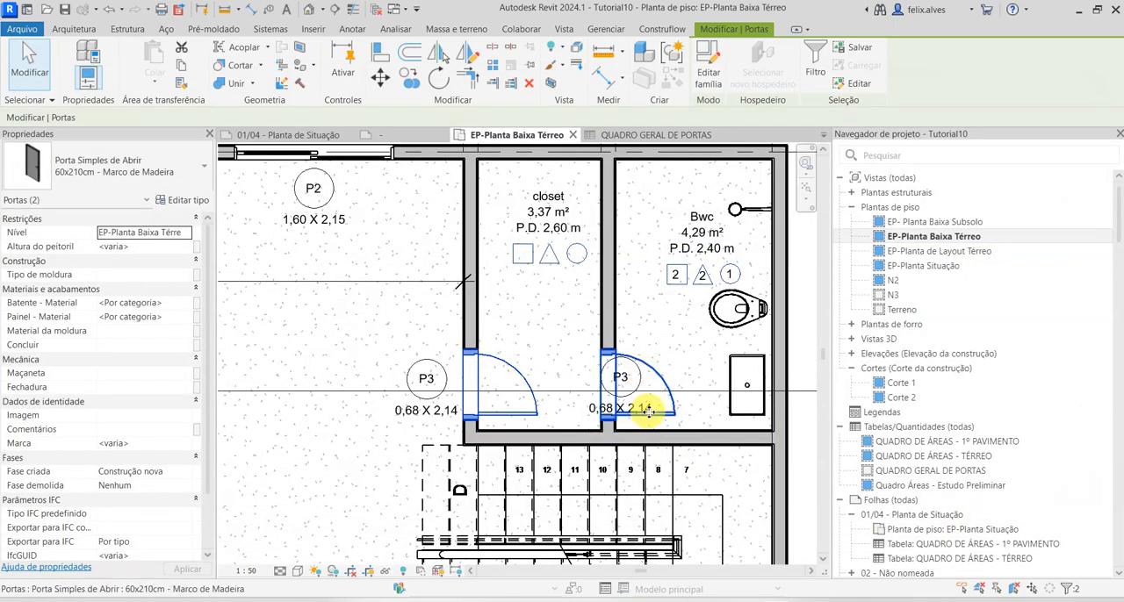
scroll(646, 412, down, 1)
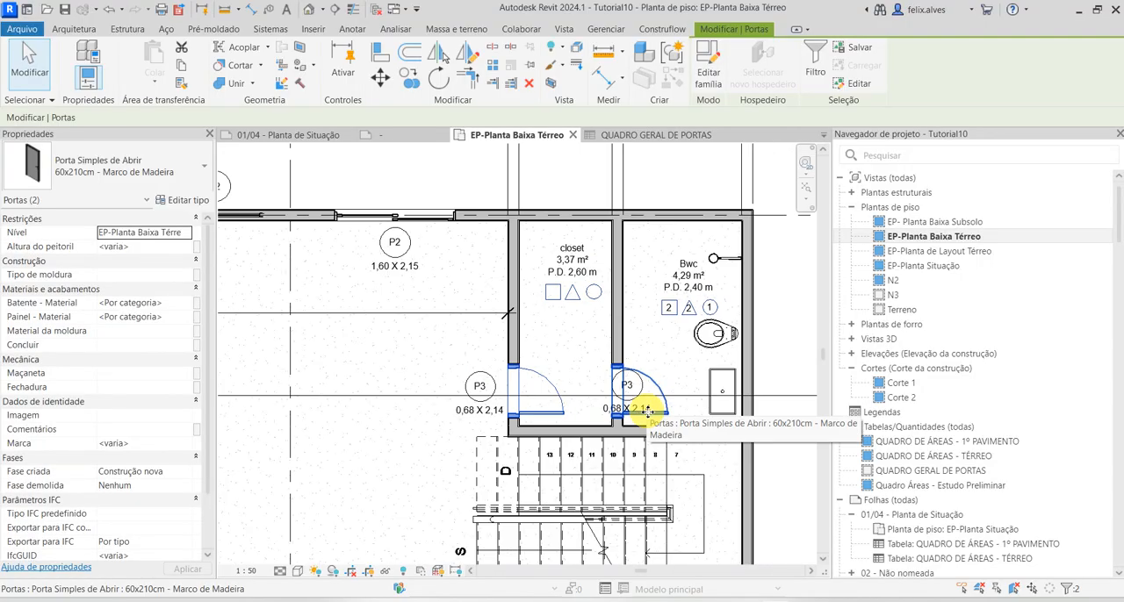
scroll(646, 412, down, 1)
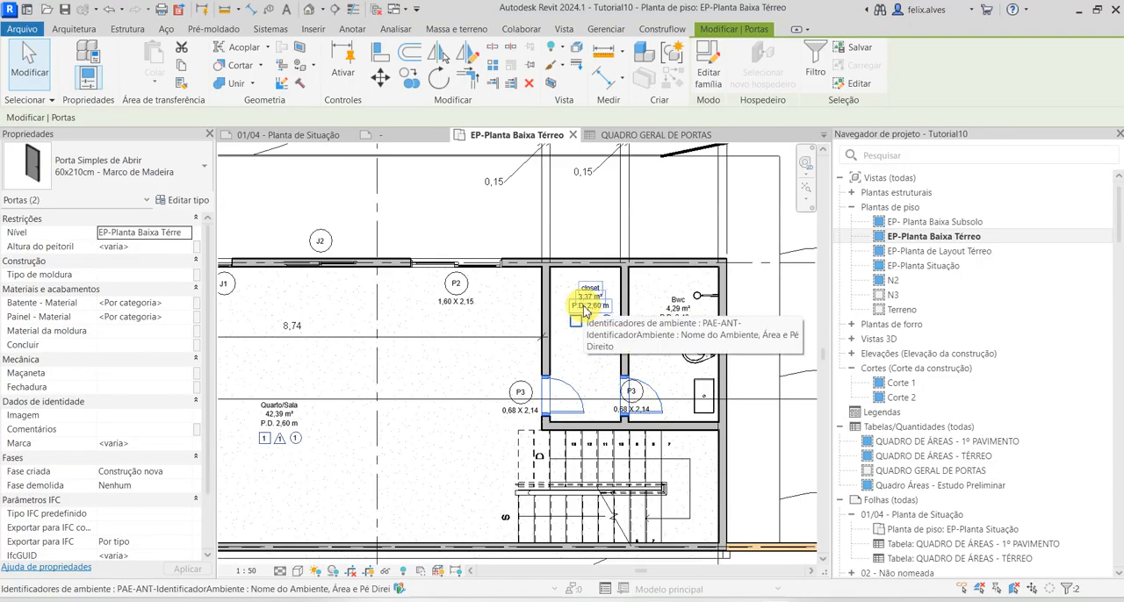
scroll(664, 325, up, 2)
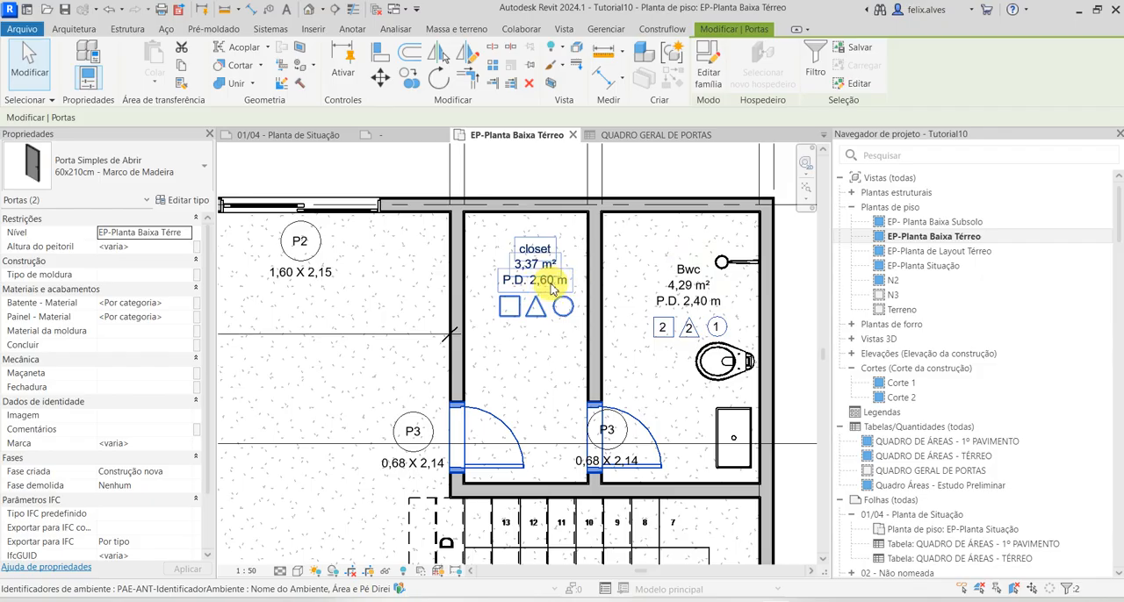
Open the QUADRO DE ÁREAS - TÉRREO schedule and set the Bwc room's Pé direito to 2,25
click(959, 462)
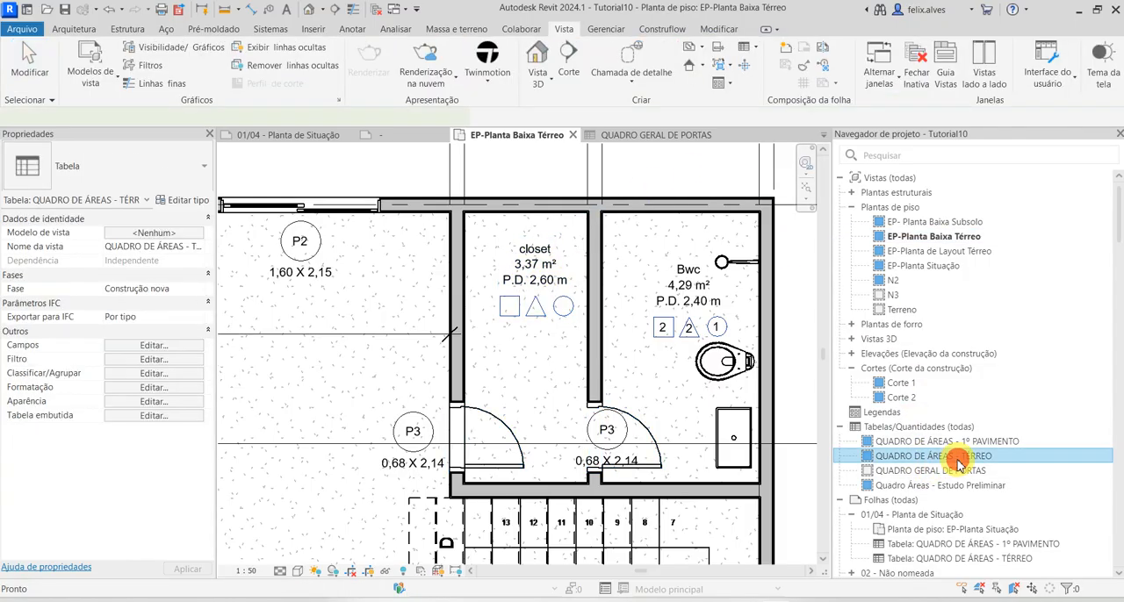
double_click(960, 456)
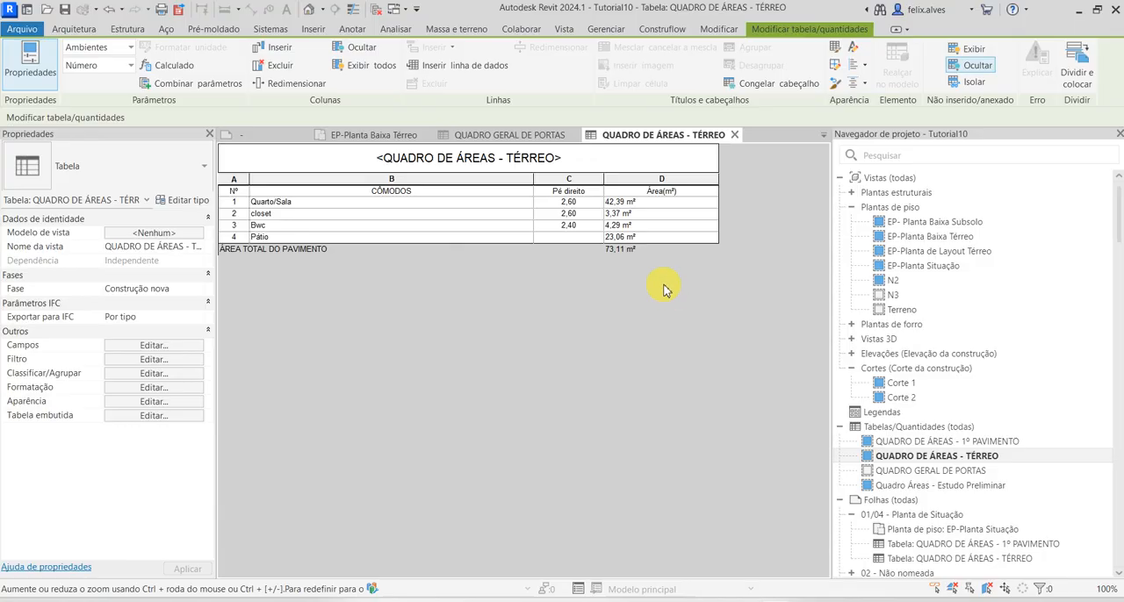
click(588, 225)
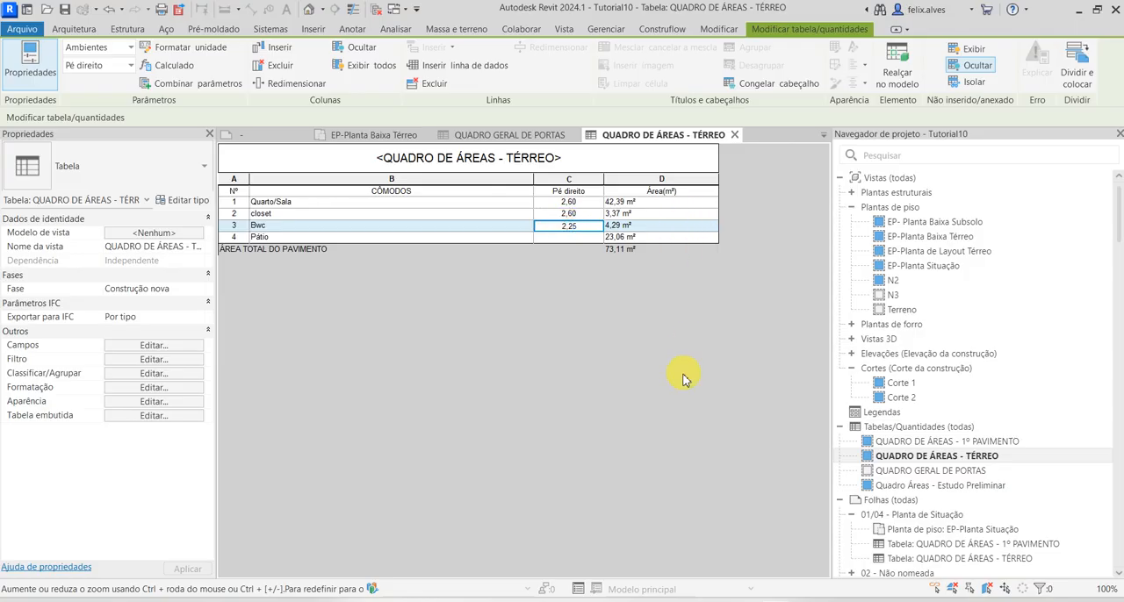
key(Return)
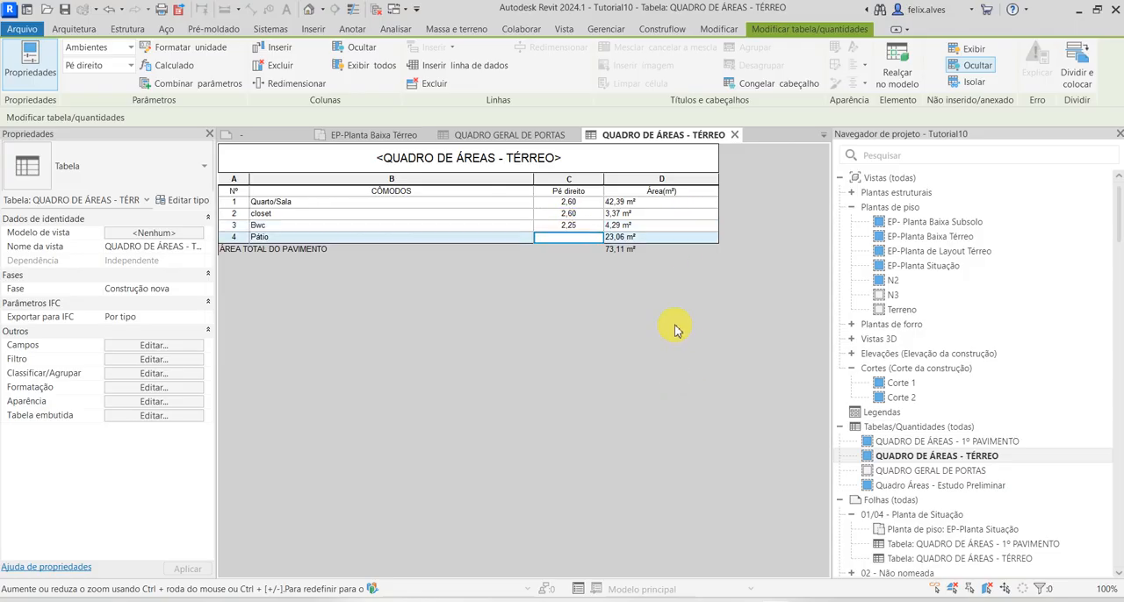
Compare the Bwc ceiling height in the area schedule with its room tag in the EP-Planta Baixa Térreo floor plan
click(367, 131)
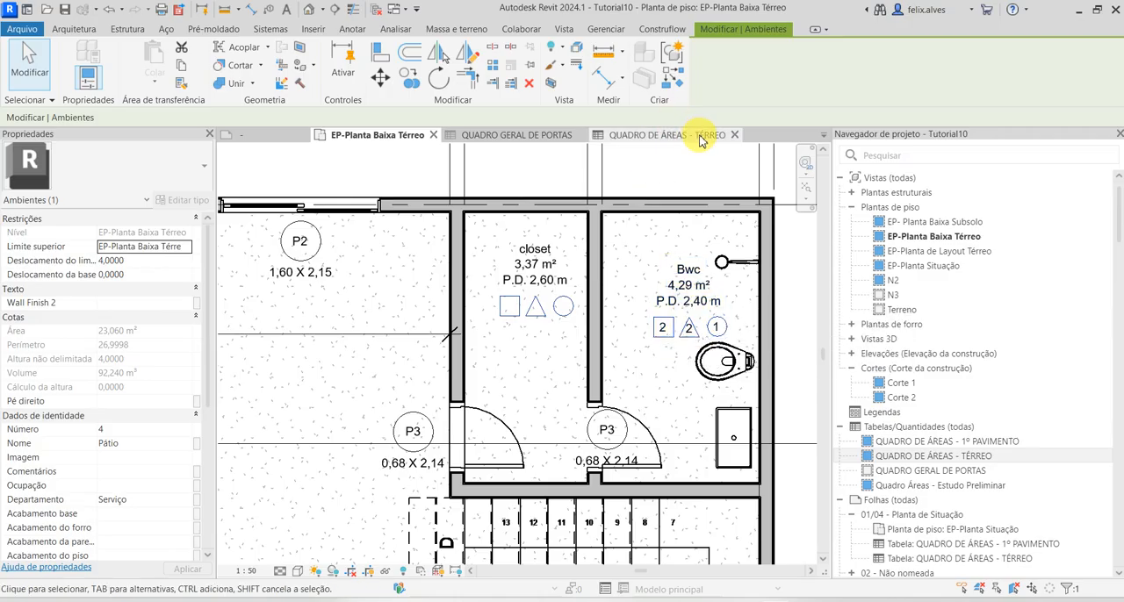
scroll(606, 215, down, 3)
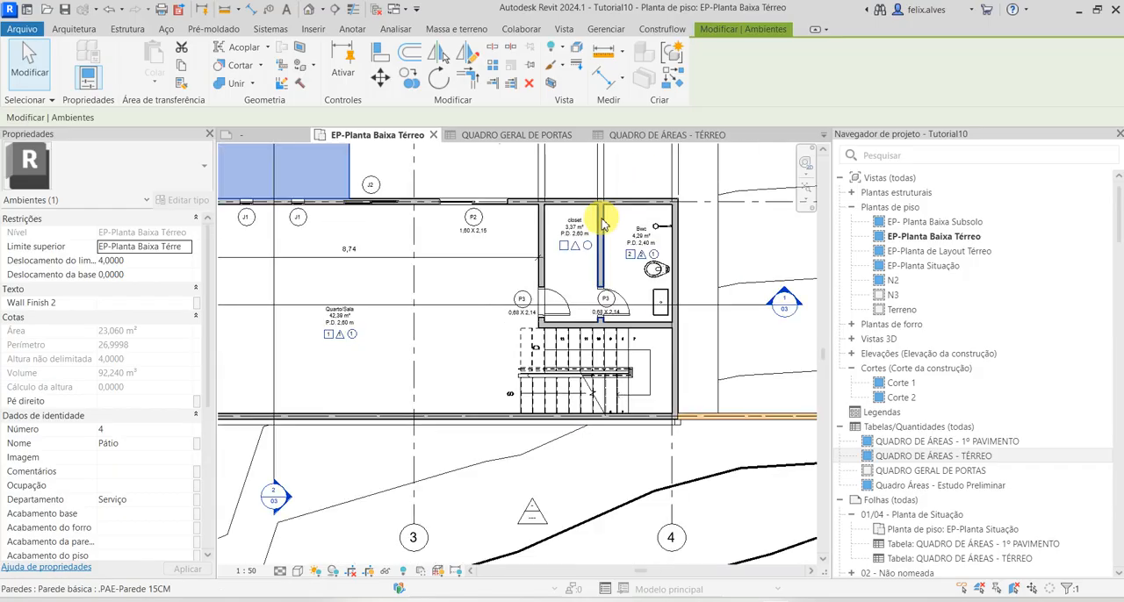
click(643, 136)
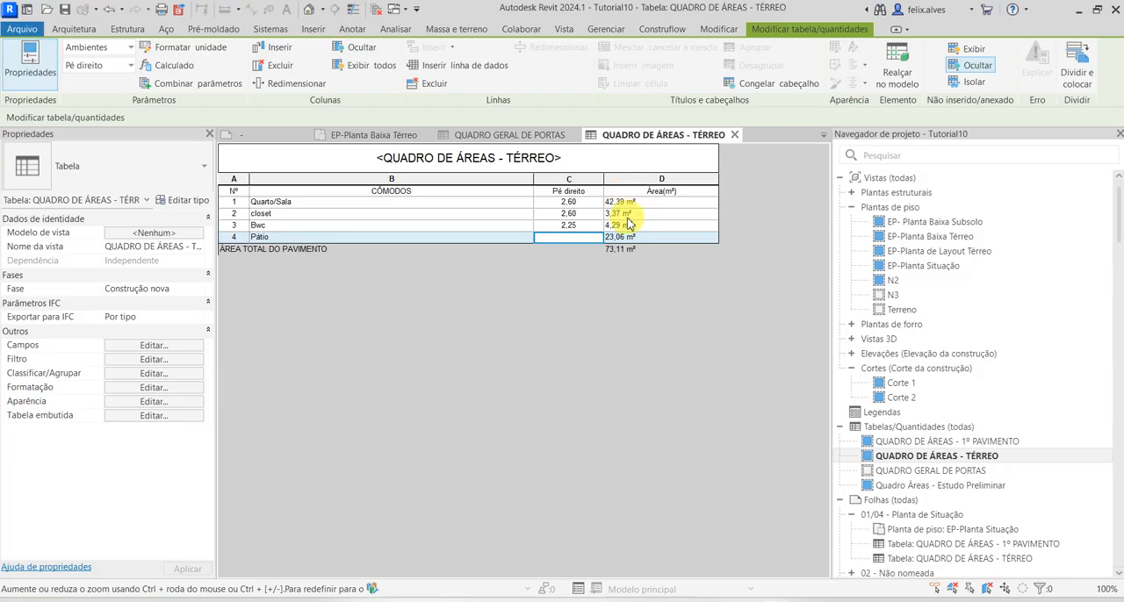
click(237, 216)
click(585, 226)
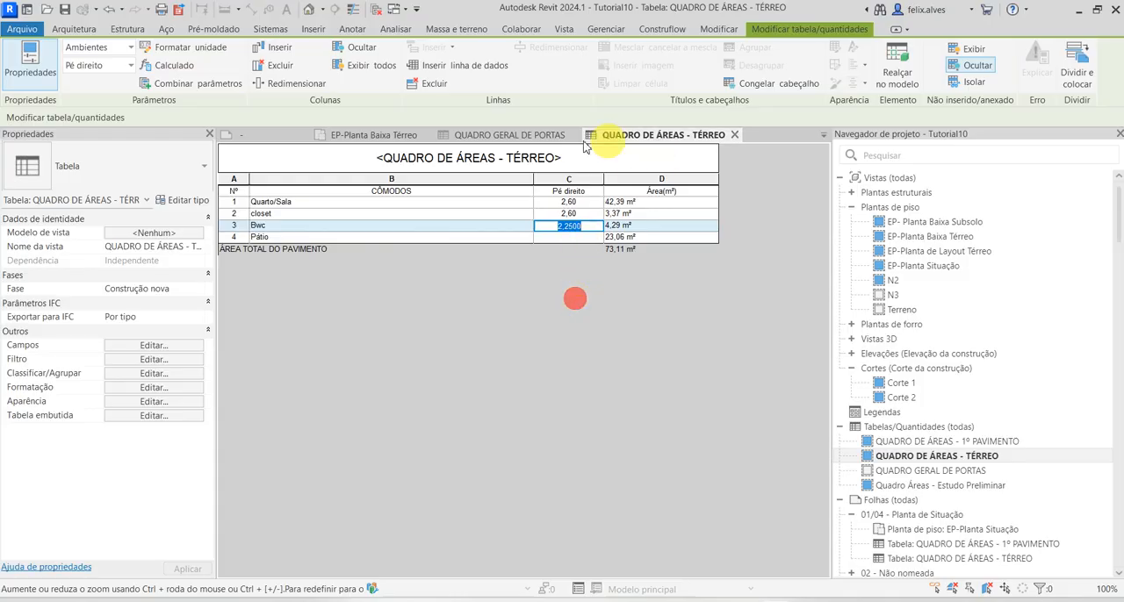
click(394, 136)
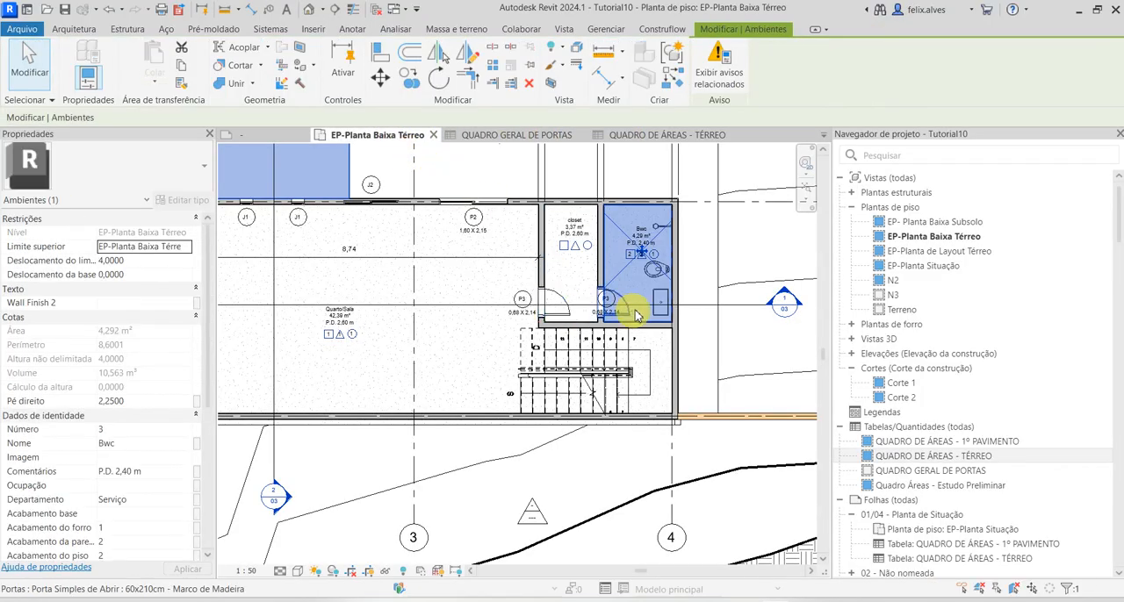
Change the ceiling height text in the Bwc room tag on the floor plan to P.D. 2,30m
scroll(646, 250, up, 3)
right_click(647, 249)
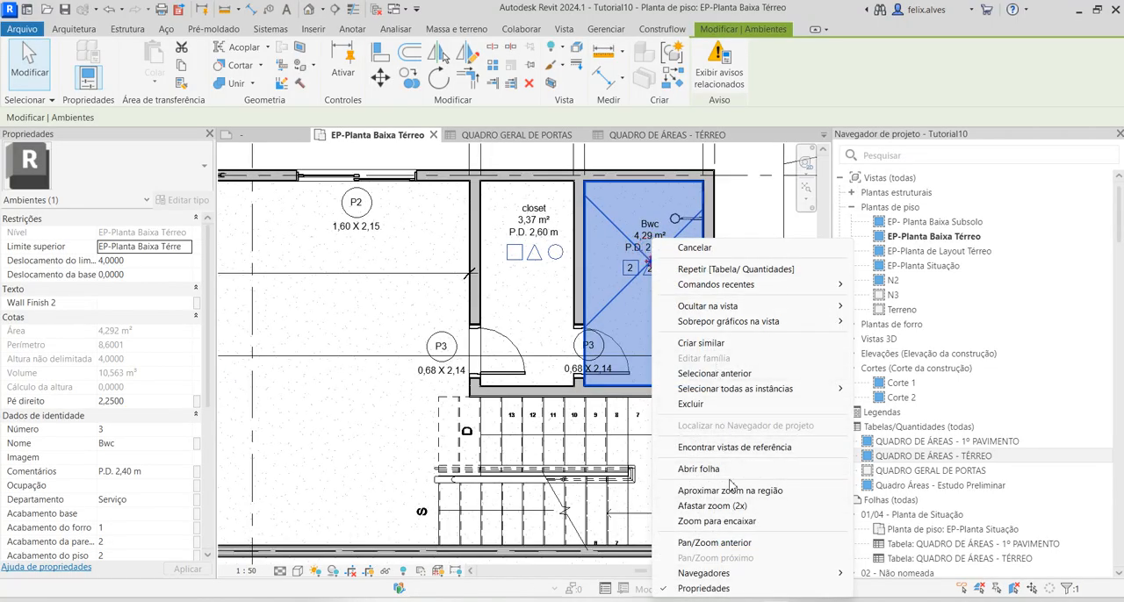
click(613, 283)
key(Escape)
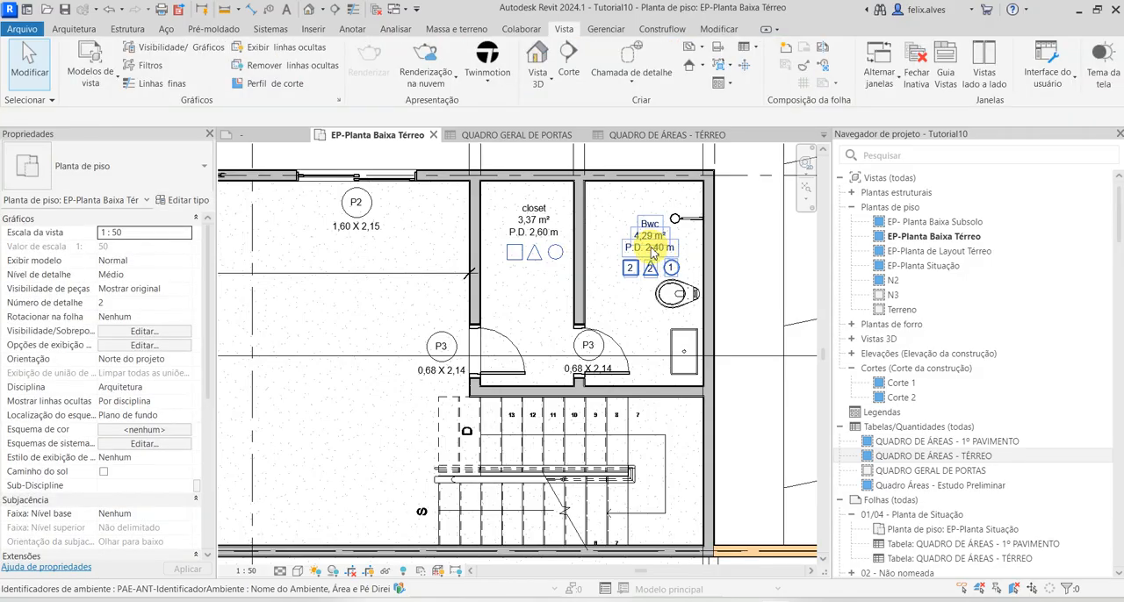
click(650, 250)
click(646, 249)
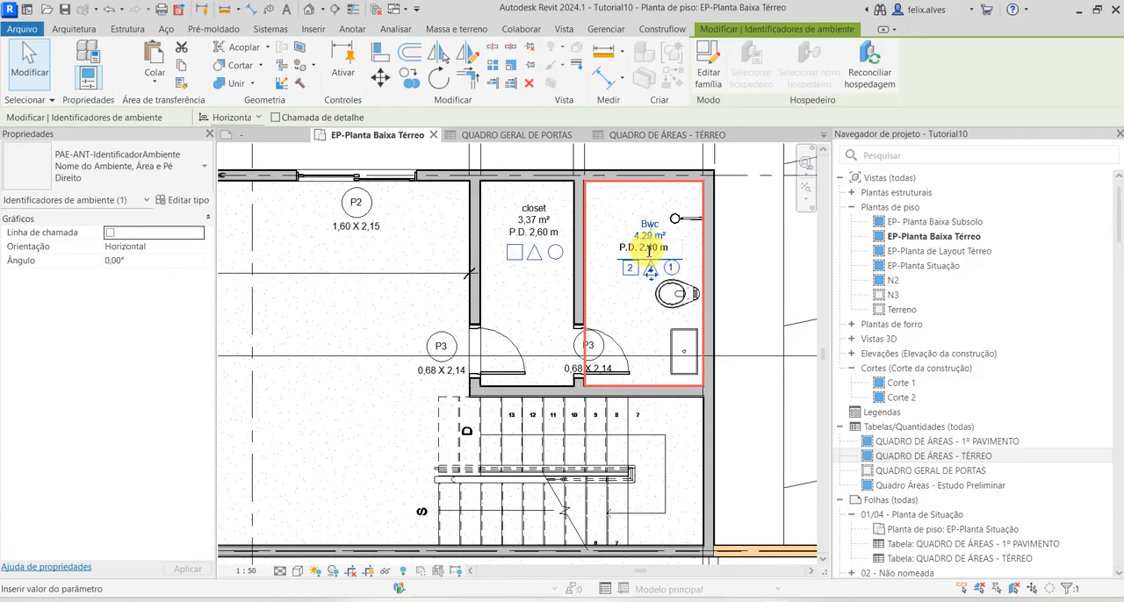
click(693, 292)
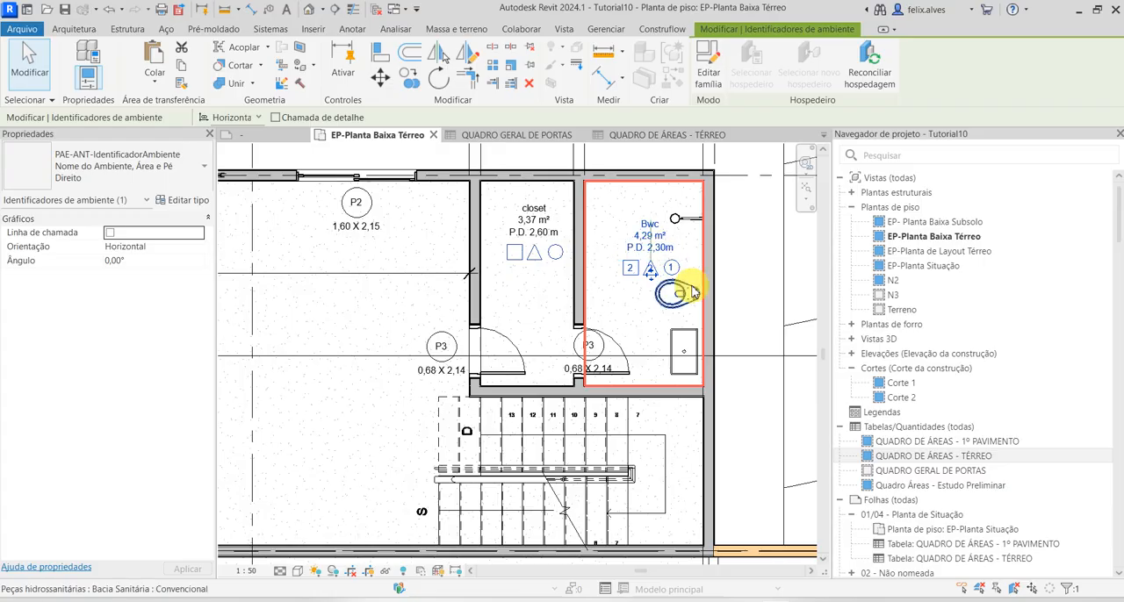
Set the Bwc room's Pé direito to 2,30 in the QUADRO DE ÁREAS - TÉRREO schedule
click(672, 136)
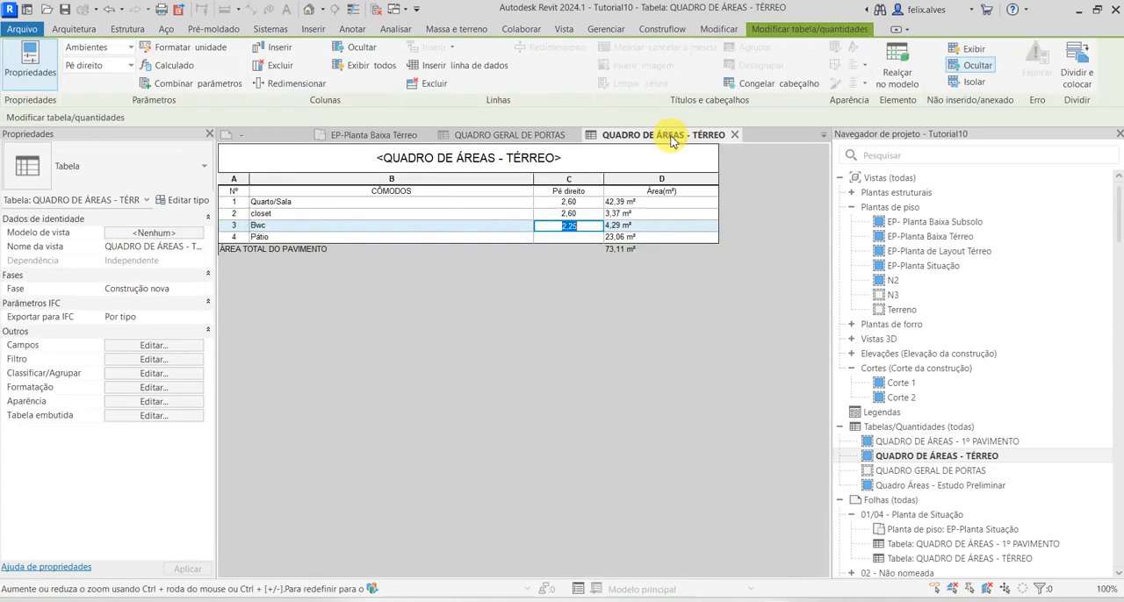
click(575, 214)
click(588, 258)
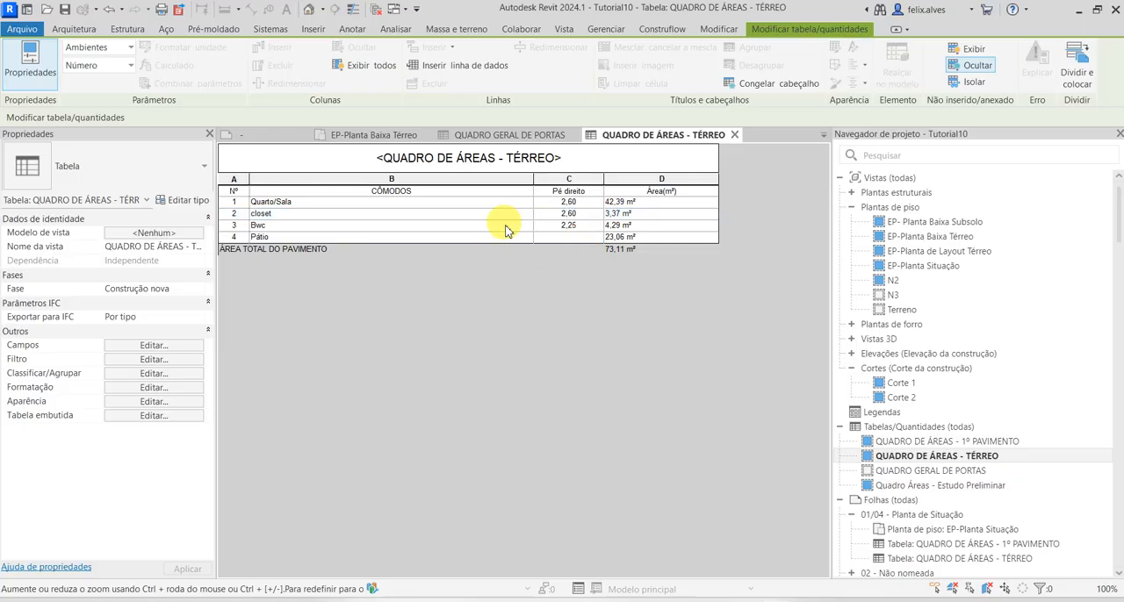
click(571, 226)
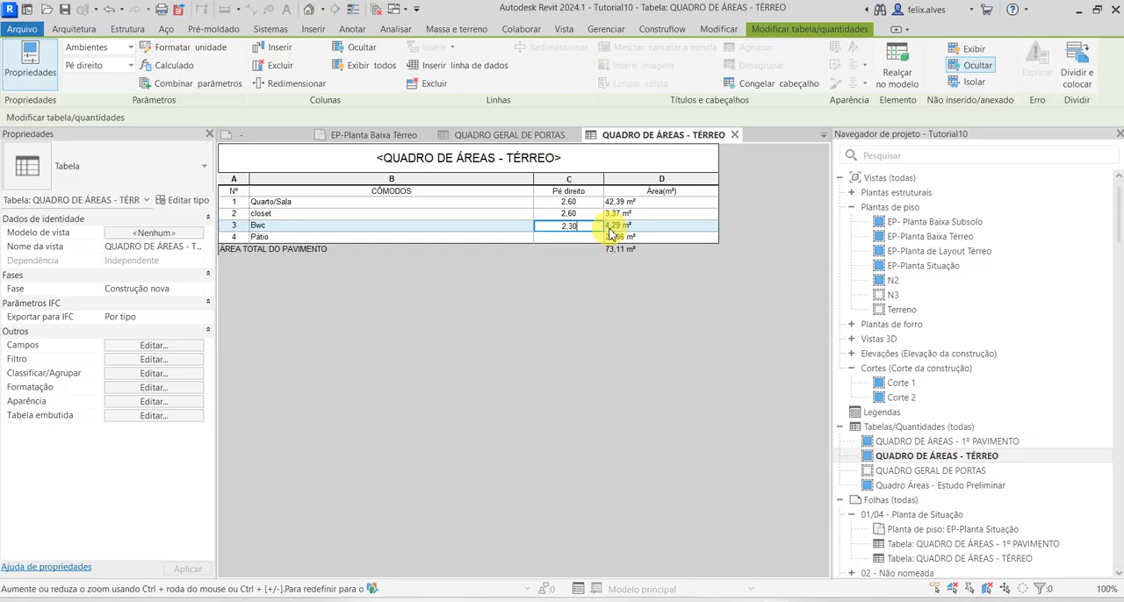
key(Return)
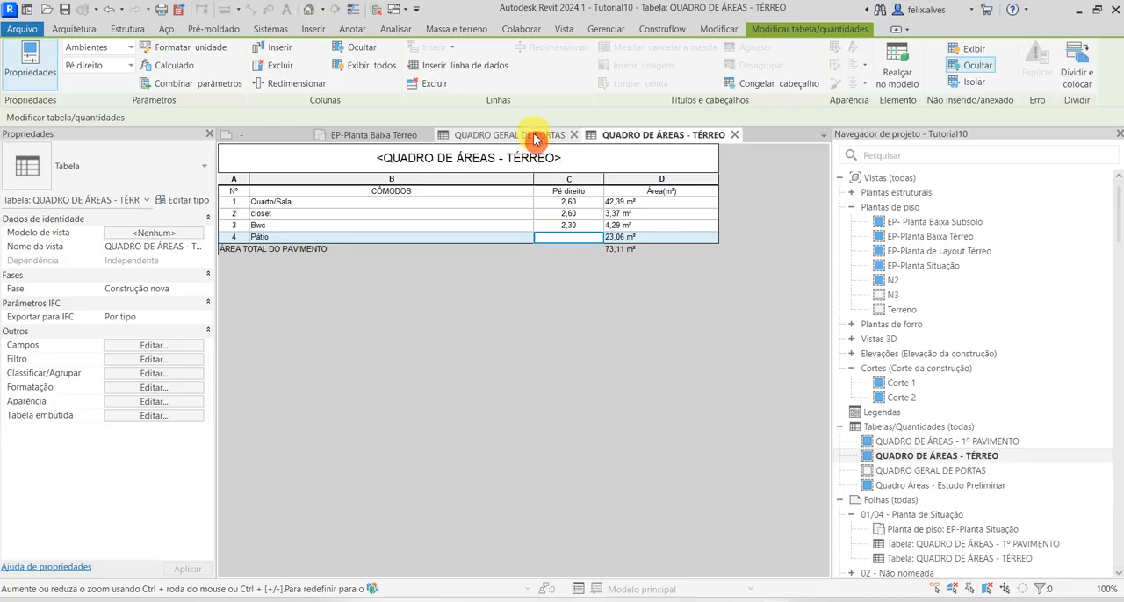
Review the QUADRO GERAL DE PORTAS, return to the EP-Planta Baixa Térreo floor plan and dismiss the save reminder without saving
click(508, 136)
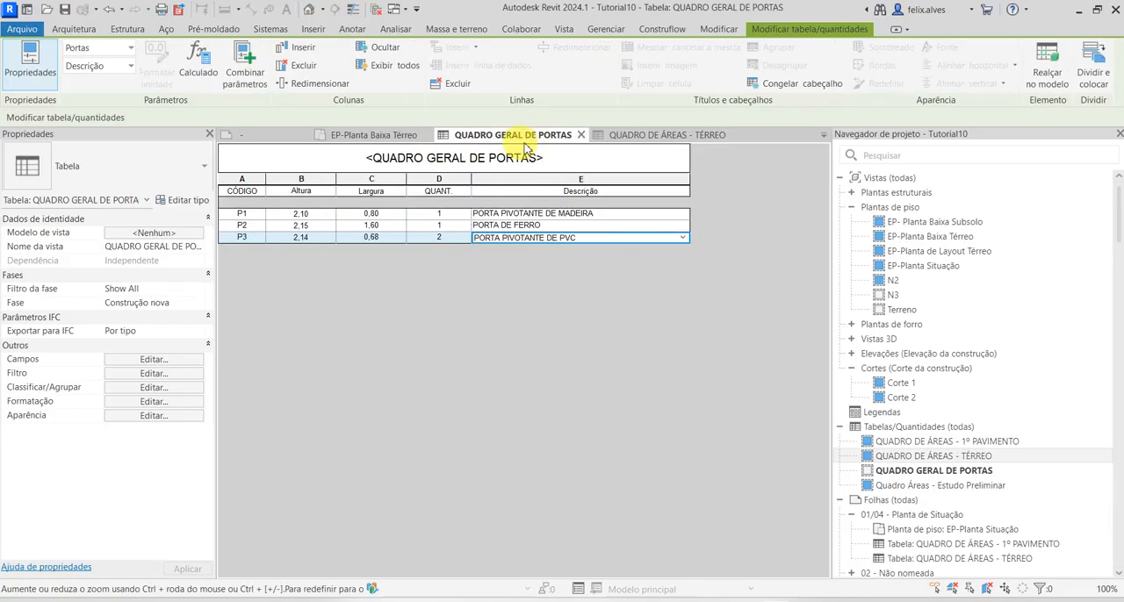
click(387, 137)
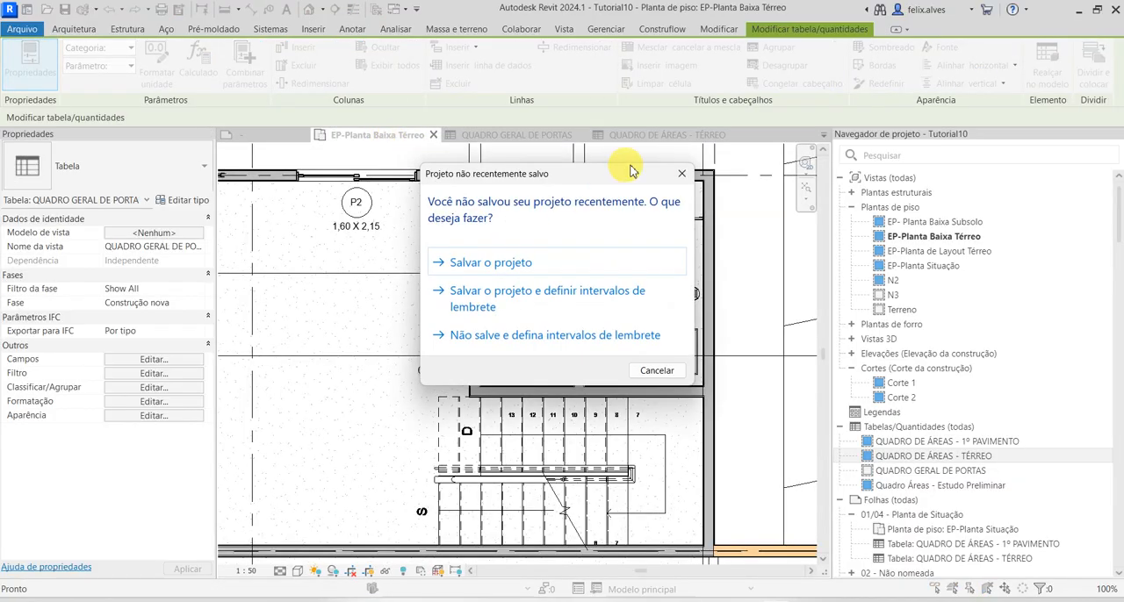
click(681, 179)
Place another 160x210cm horizontal-slat metal sliding door, matching the existing P2, in the wall between Quarto/Sala and closet
scroll(575, 407, down, 1)
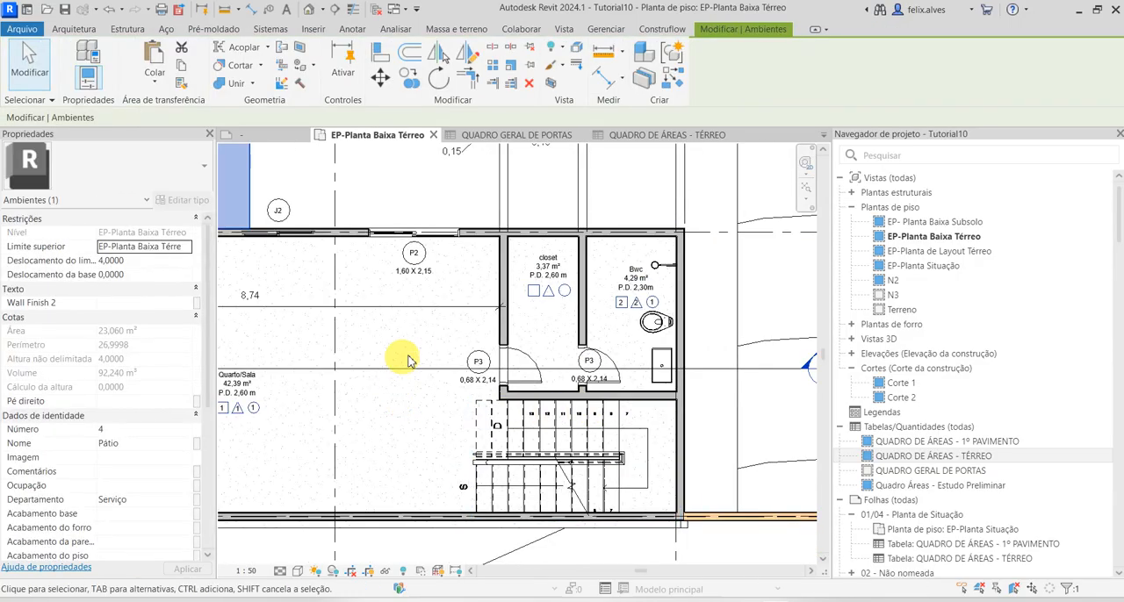
middle_drag(401, 367, 514, 384)
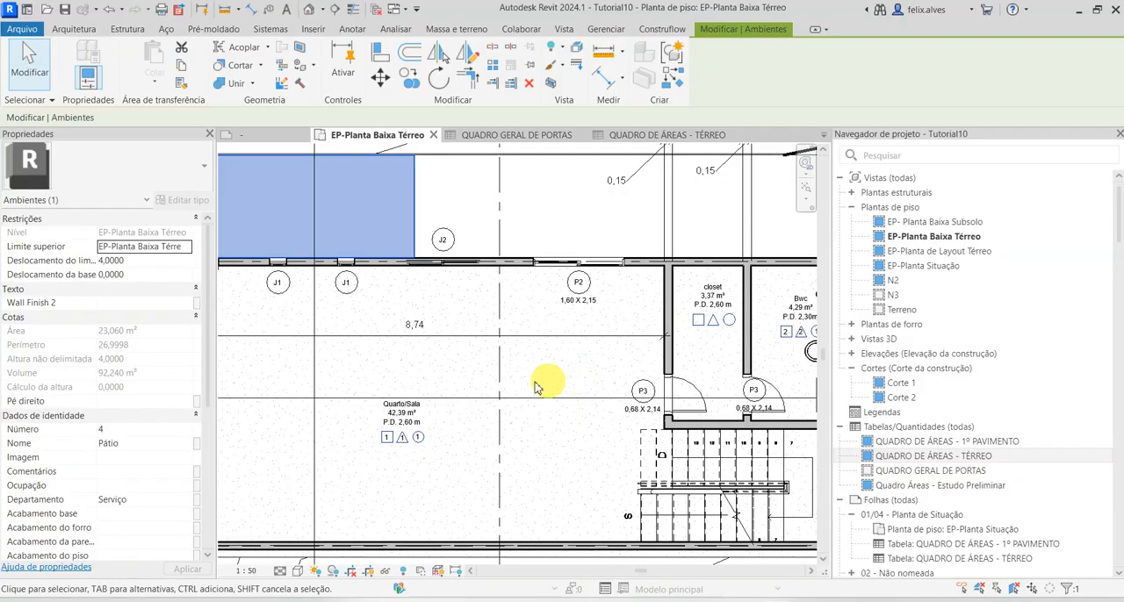
click(79, 33)
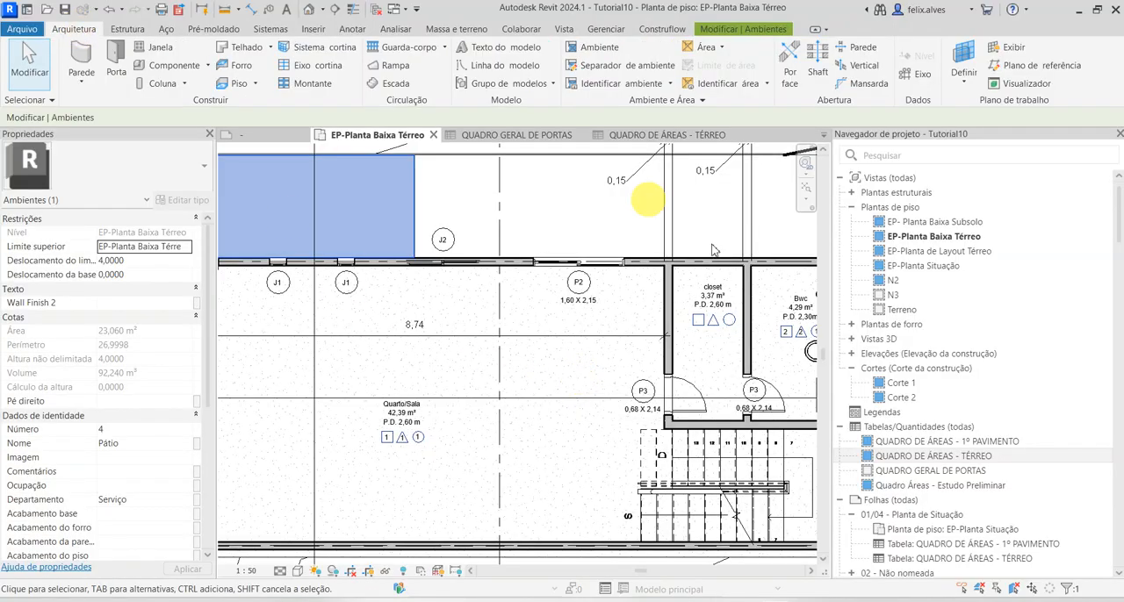
key(Escape)
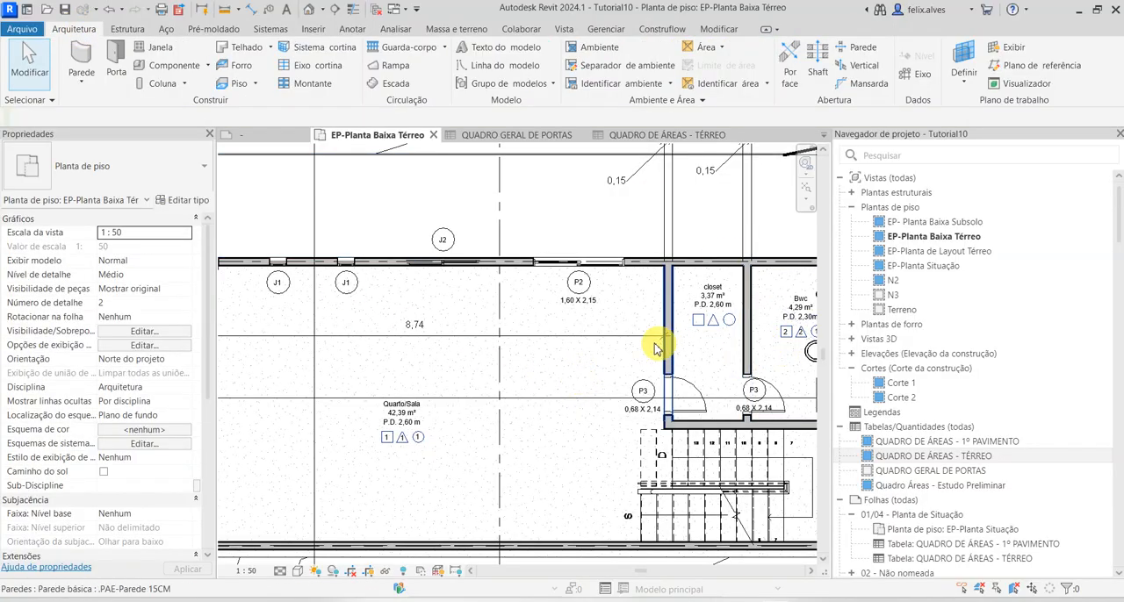
click(577, 272)
right_click(577, 273)
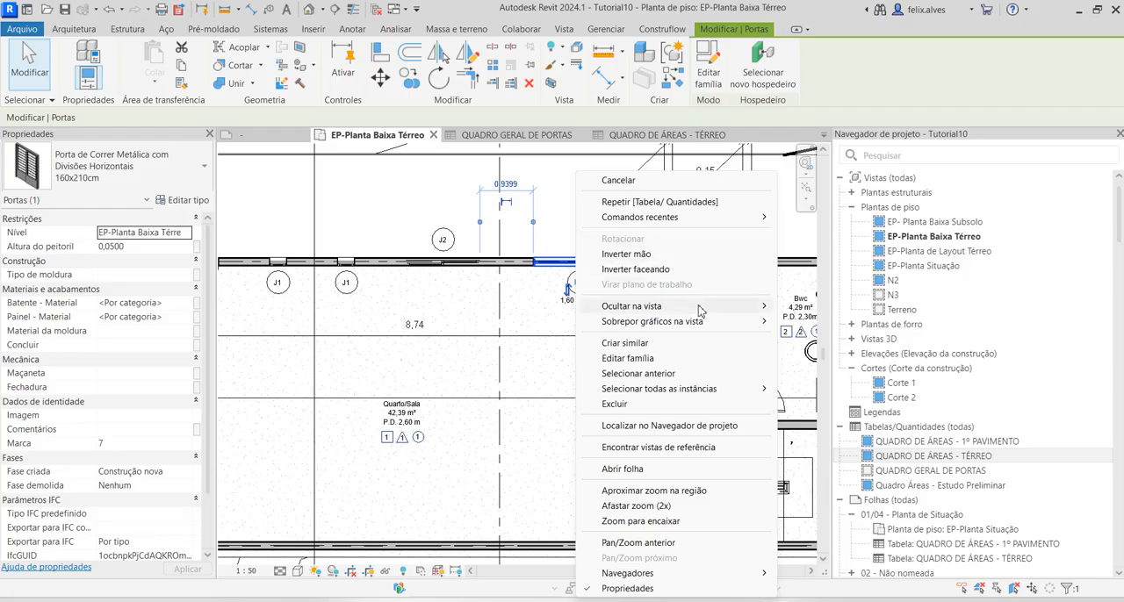
click(624, 343)
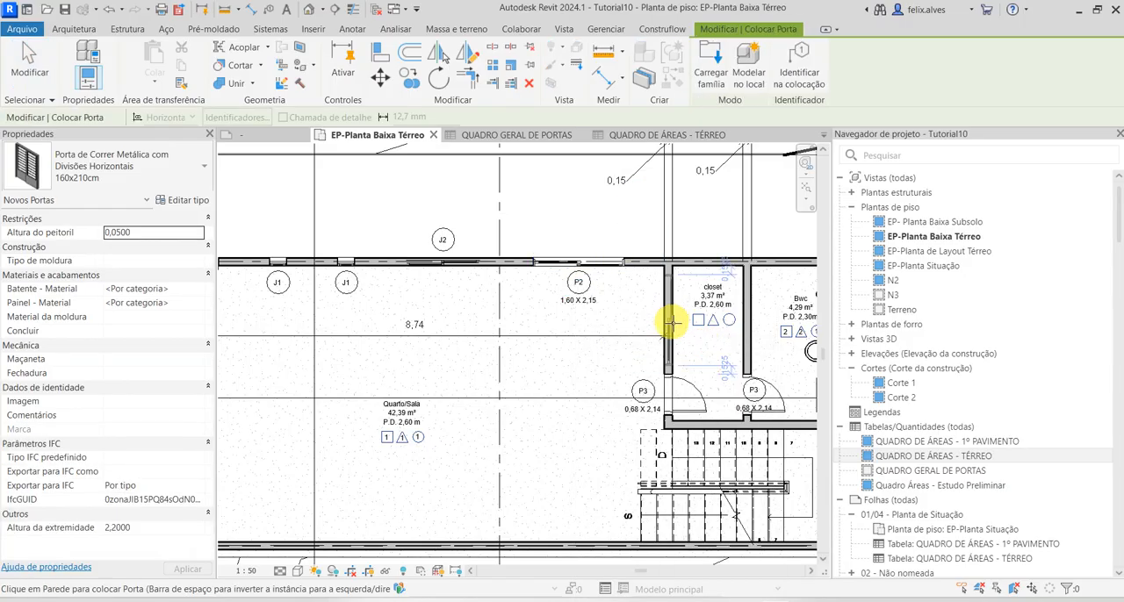
click(672, 316)
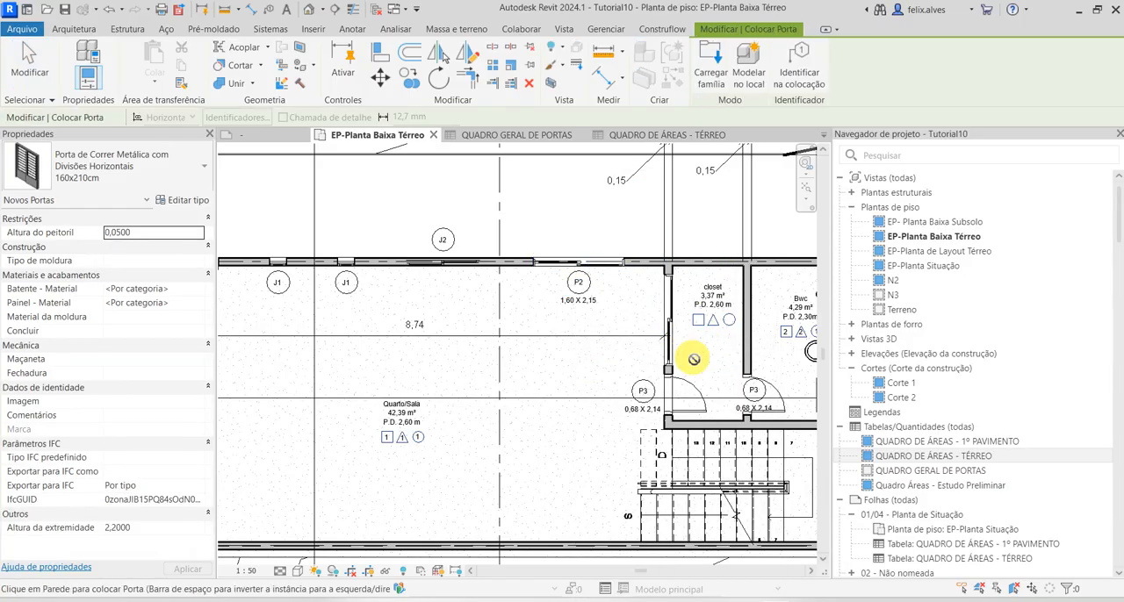
key(Escape)
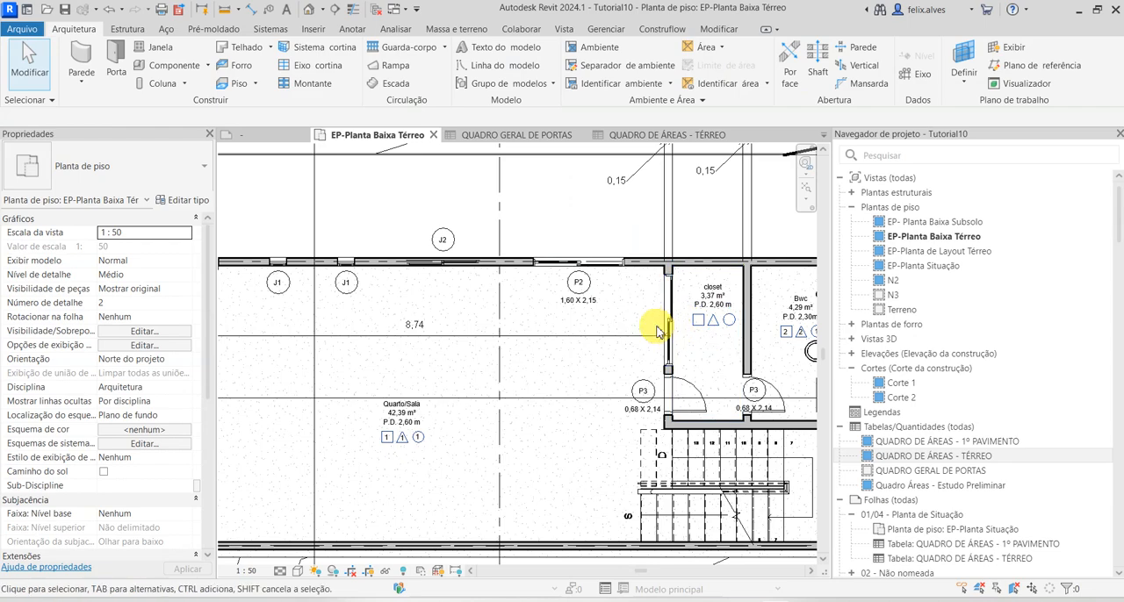
Check the door quantities in the QUADRO GERAL DE PORTAS schedule
click(549, 136)
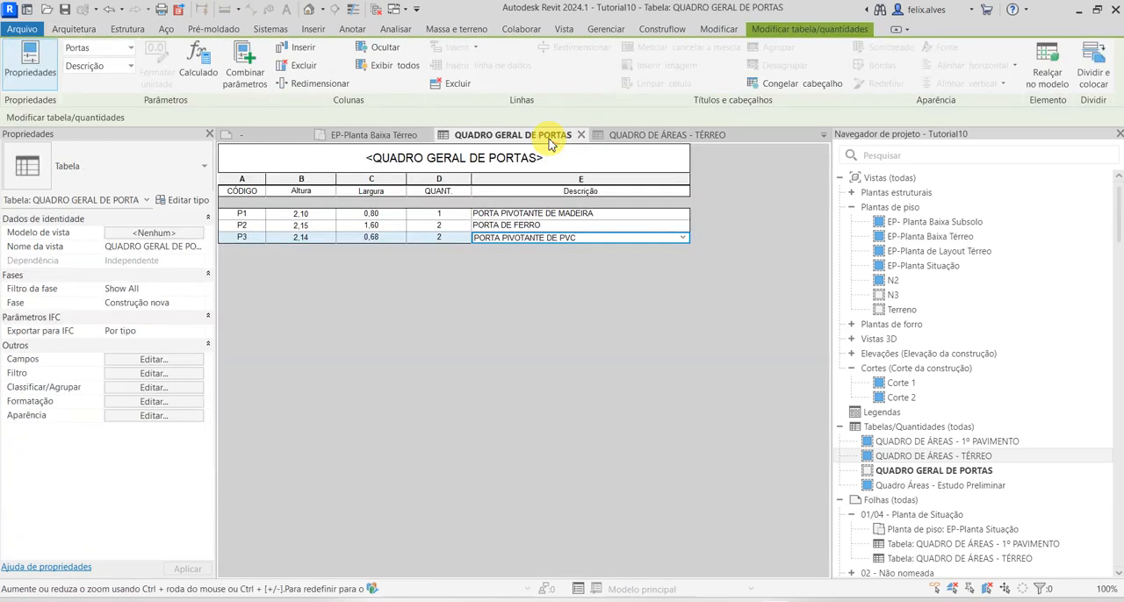
click(448, 167)
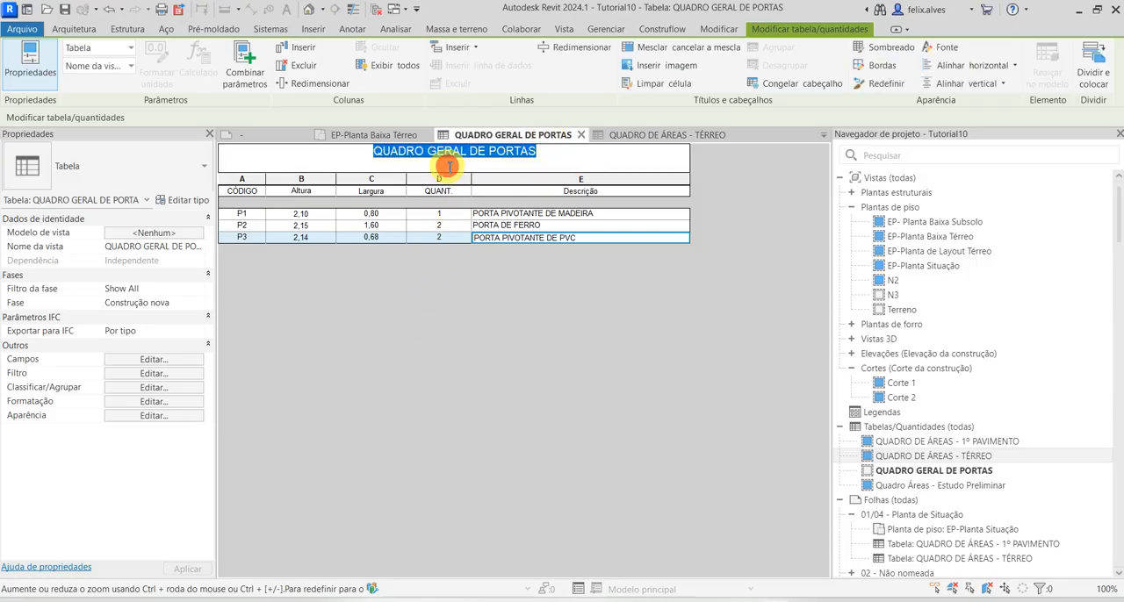
click(610, 172)
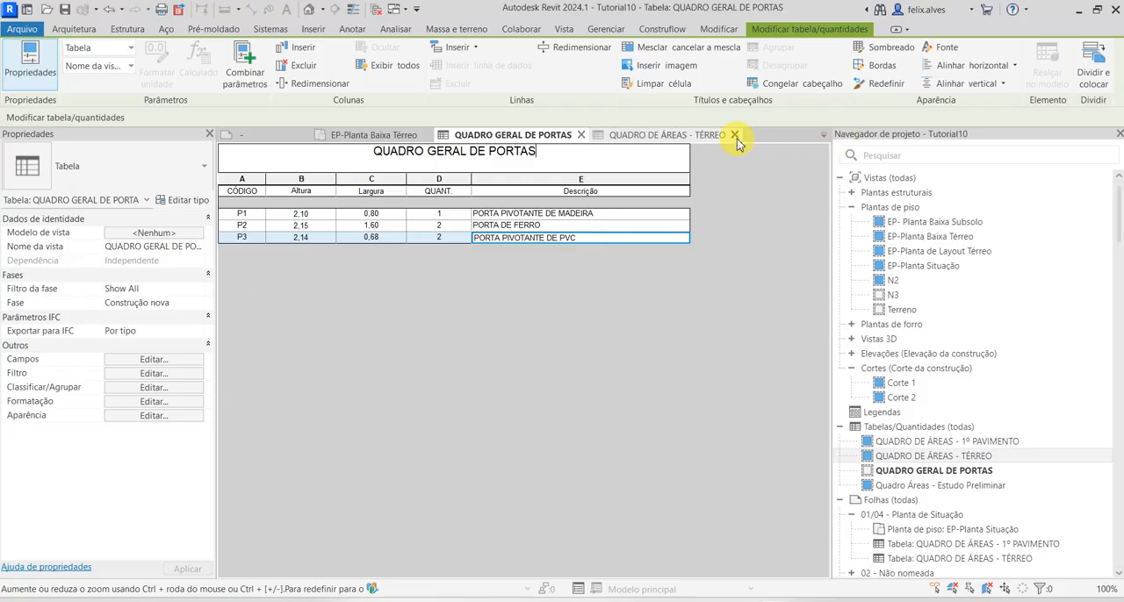
Return to the EP-Planta Baixa Térreo floor plan and tag the new closet sliding door by category
click(401, 136)
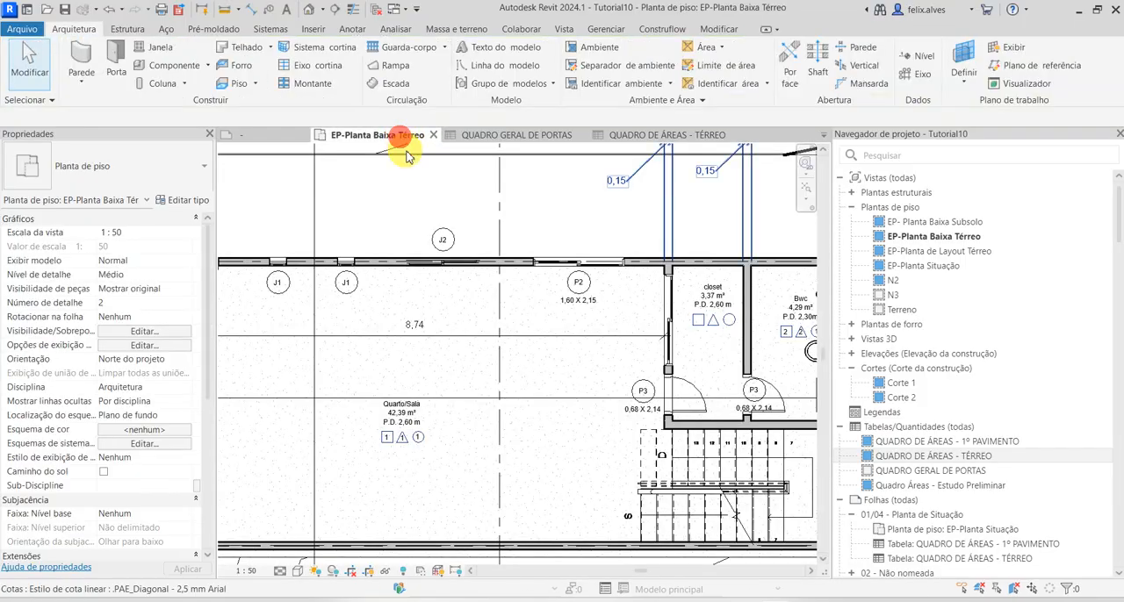
scroll(492, 308, up, 3)
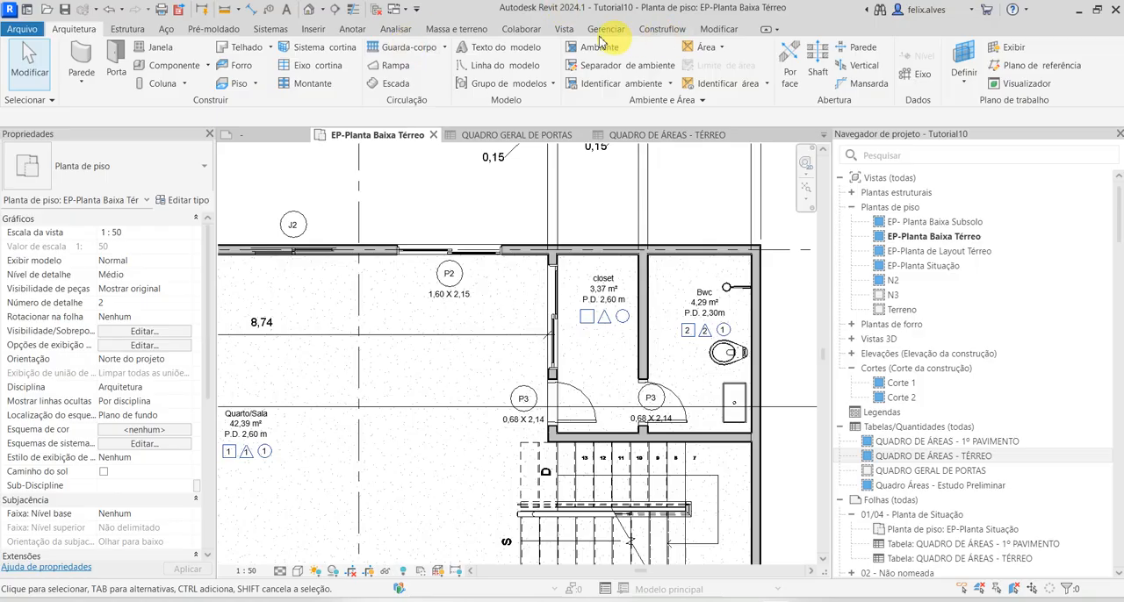
click(350, 30)
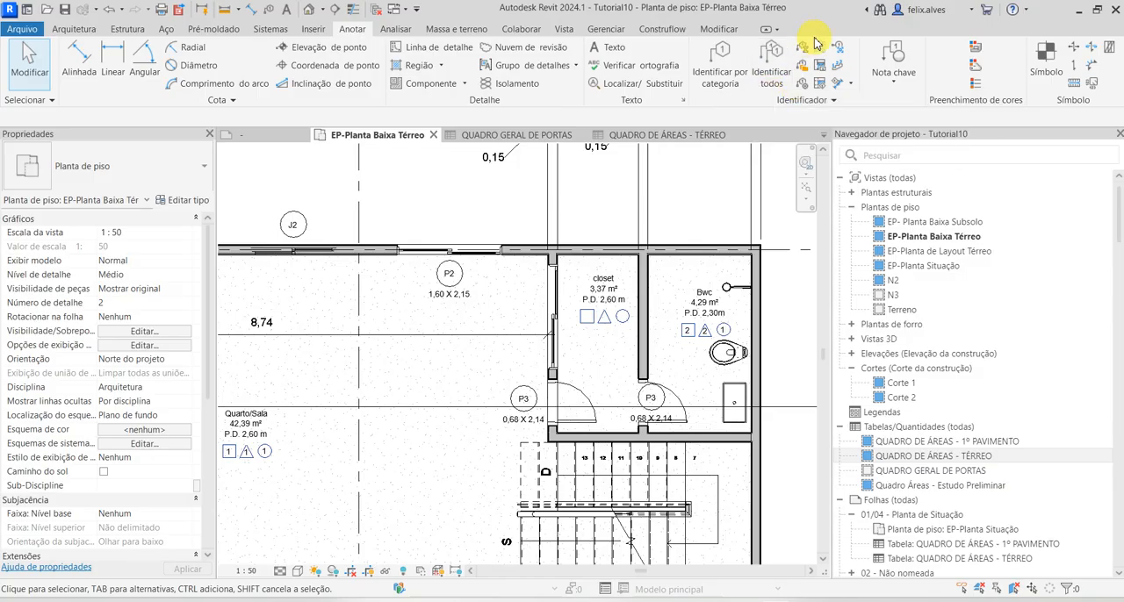
click(731, 60)
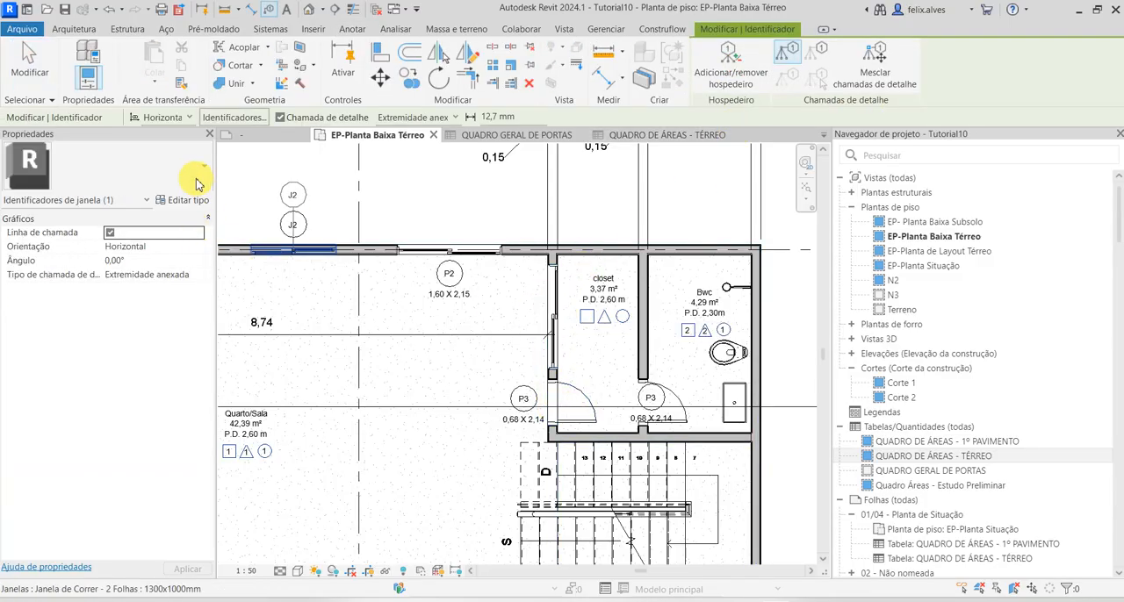
click(545, 314)
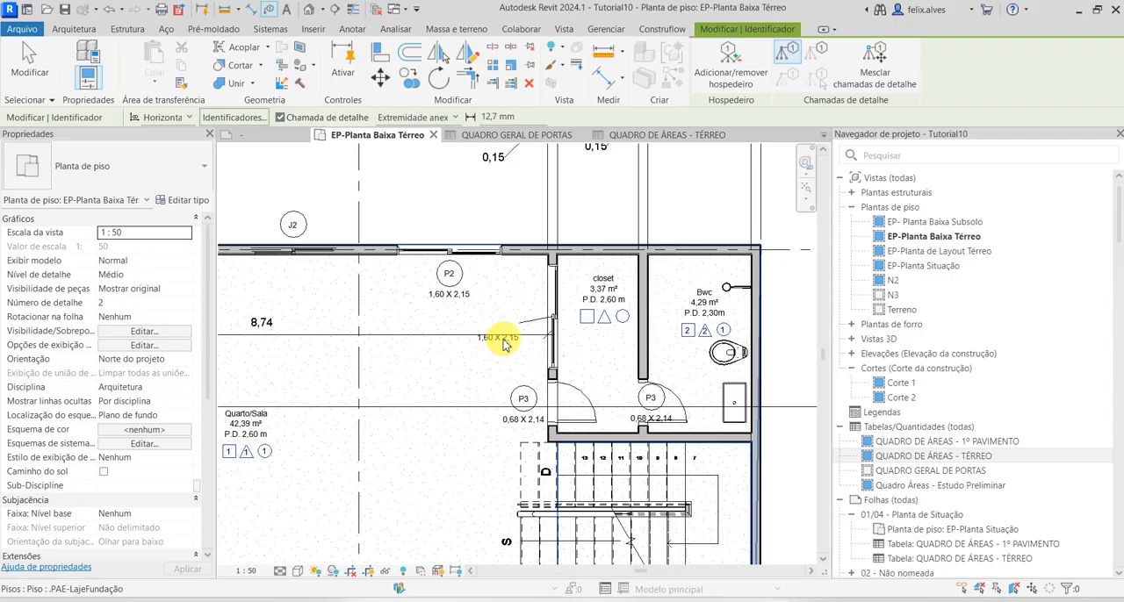
key(Escape)
Change the new sliding door's tag to the DIMENSÕES+INDICADOR type
click(549, 314)
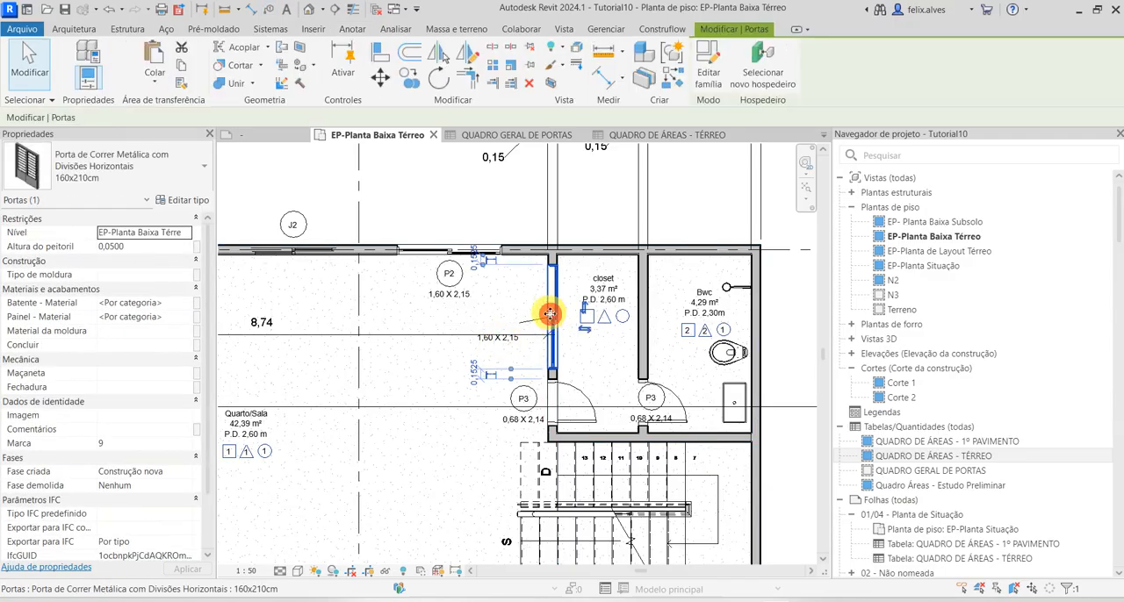
scroll(518, 343, up, 3)
key(Escape)
click(497, 327)
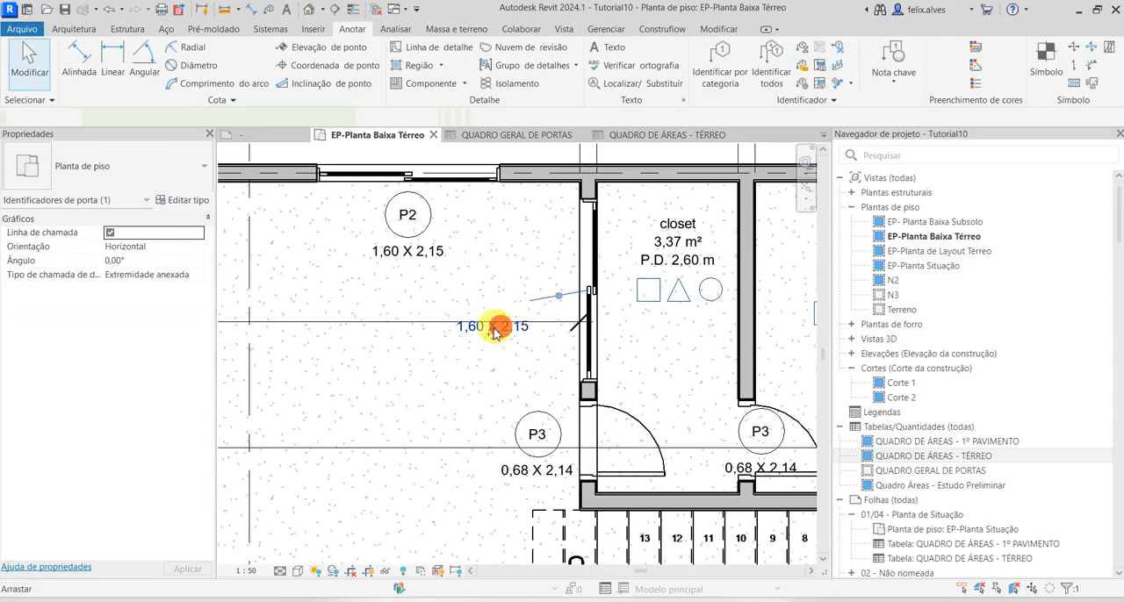
click(126, 169)
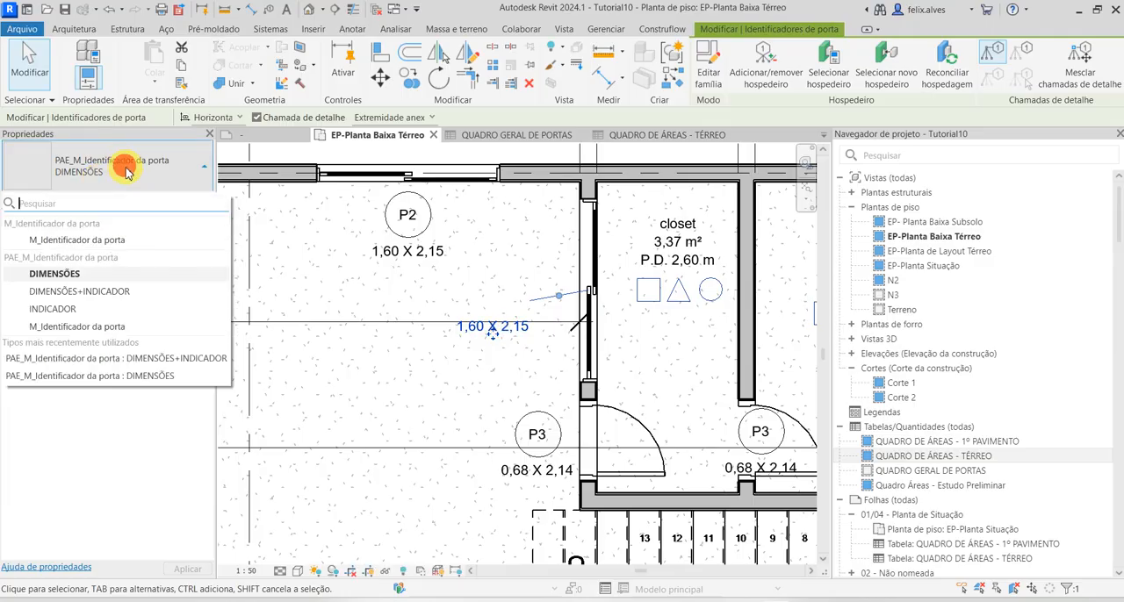
click(113, 295)
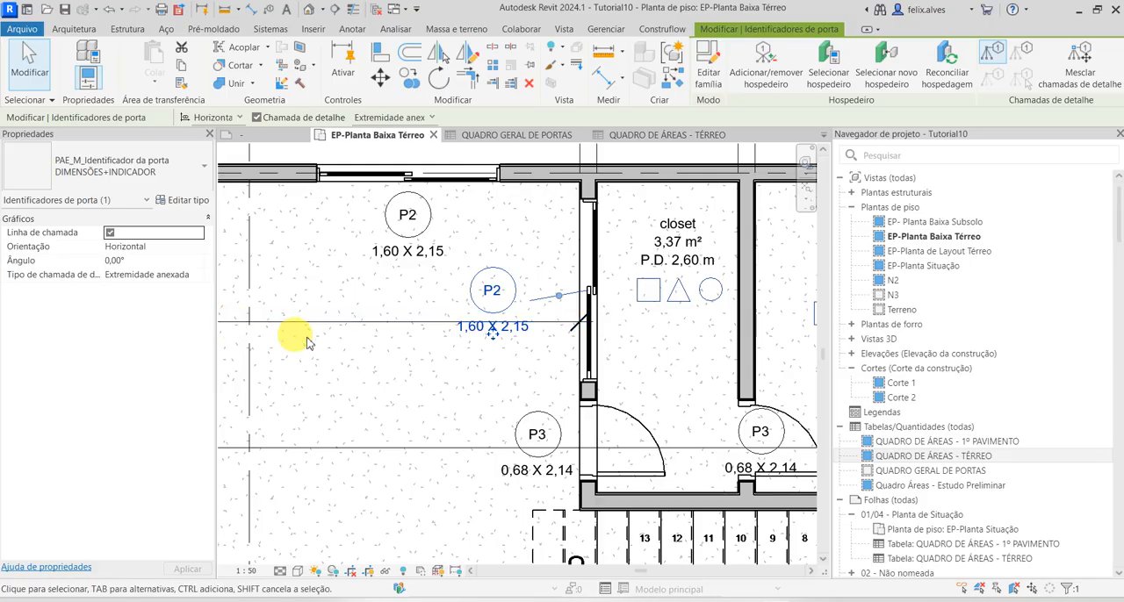
key(Escape)
scroll(512, 350, down, 1)
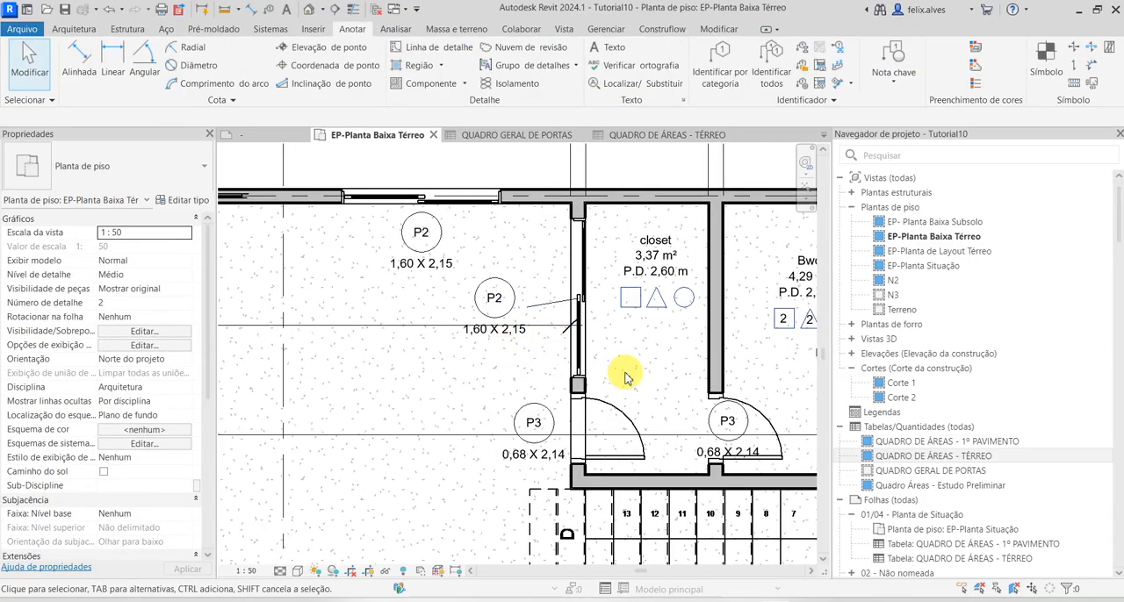
Turn off the leader line on the closet sliding door's P2 tag
click(492, 301)
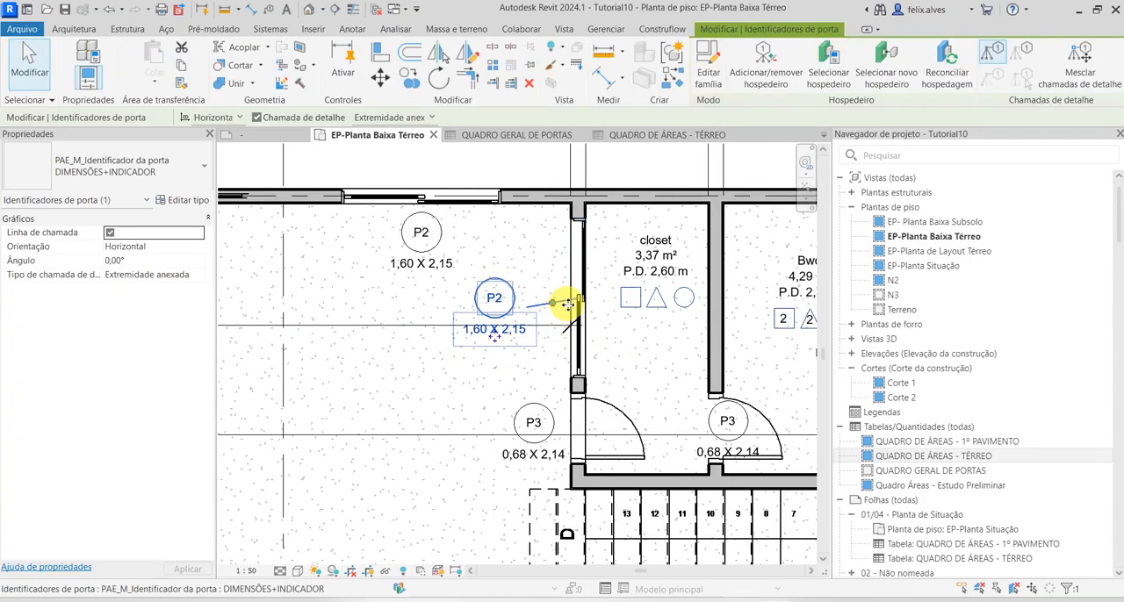
click(109, 233)
click(187, 568)
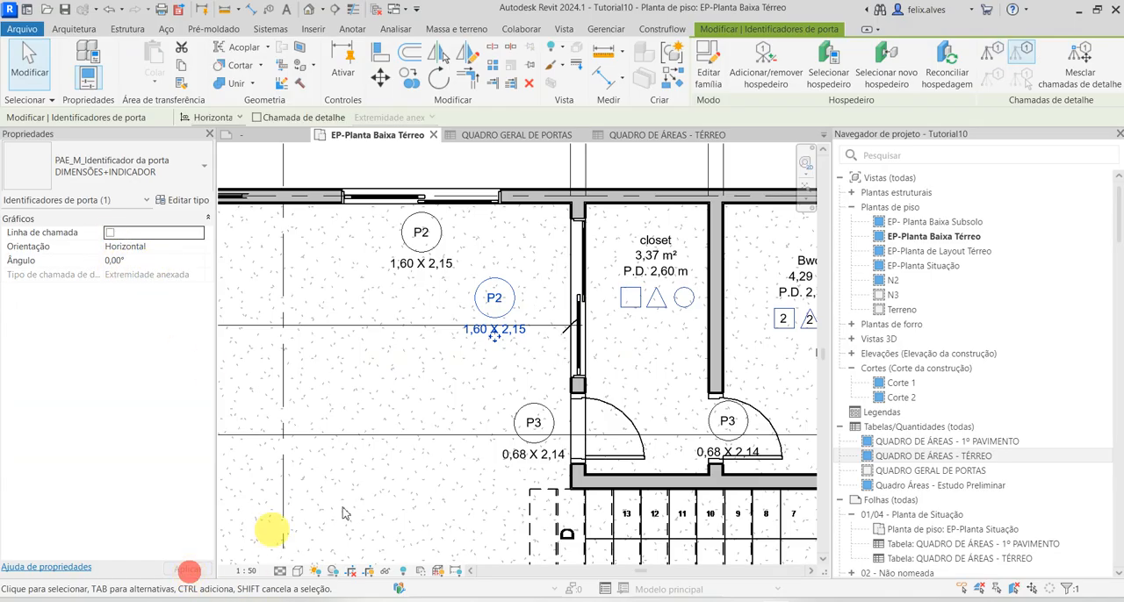
key(Escape)
Move the closet sliding door's P2 tag closer to the door, in line with the P3 tag below
scroll(489, 283, up, 1)
click(498, 293)
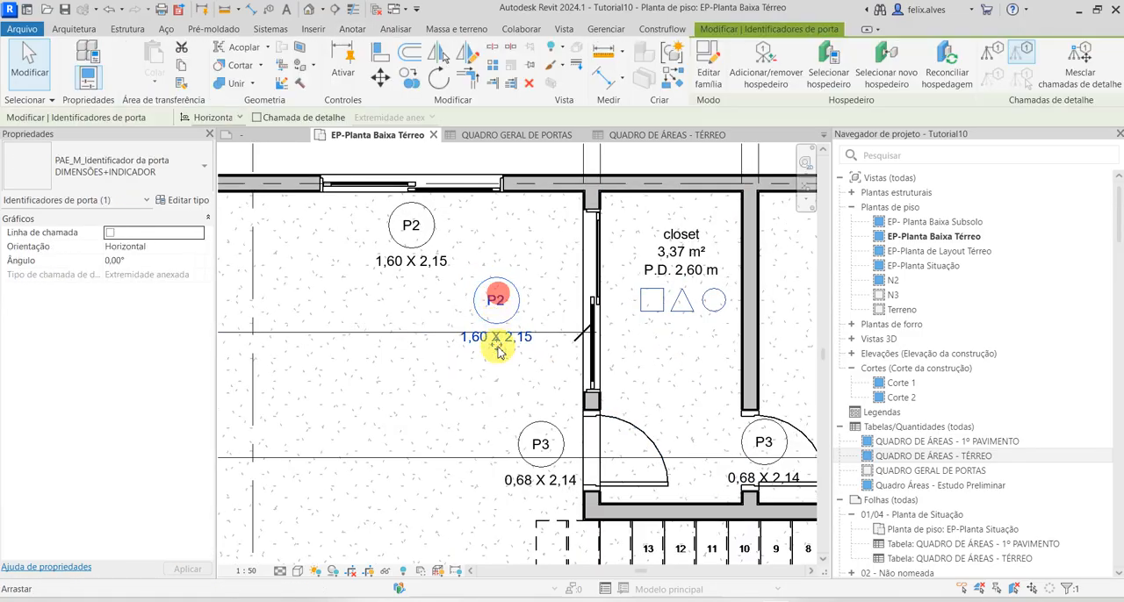
drag(498, 351, 551, 307)
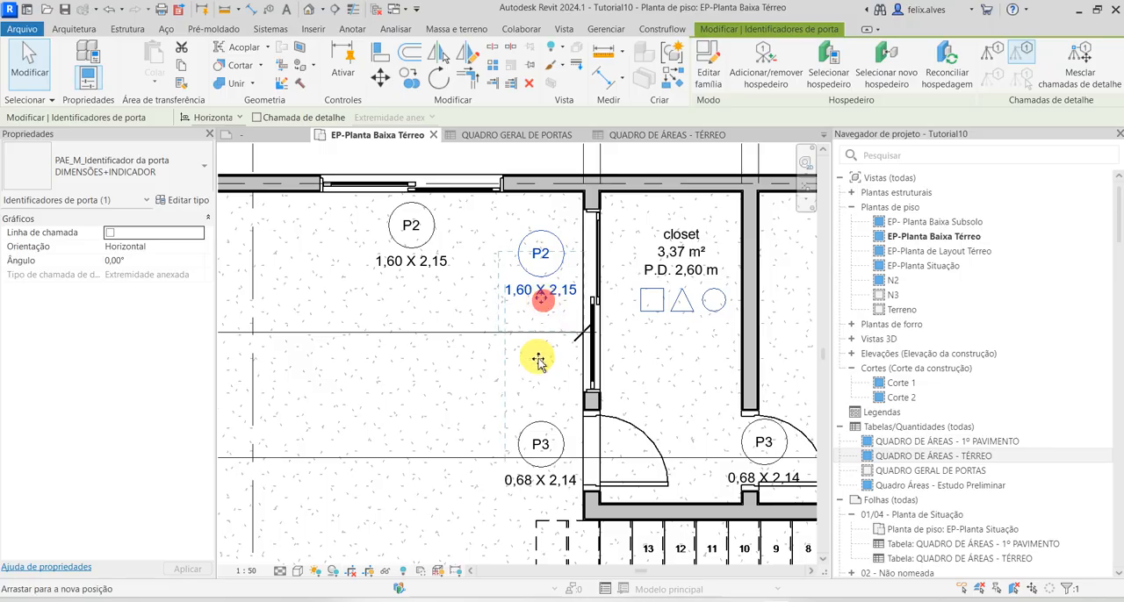
drag(538, 360, 535, 351)
Rotate the closet sliding door's P2 tag 90° clockwise and move it up beside the door, clear of the dimension line
click(439, 79)
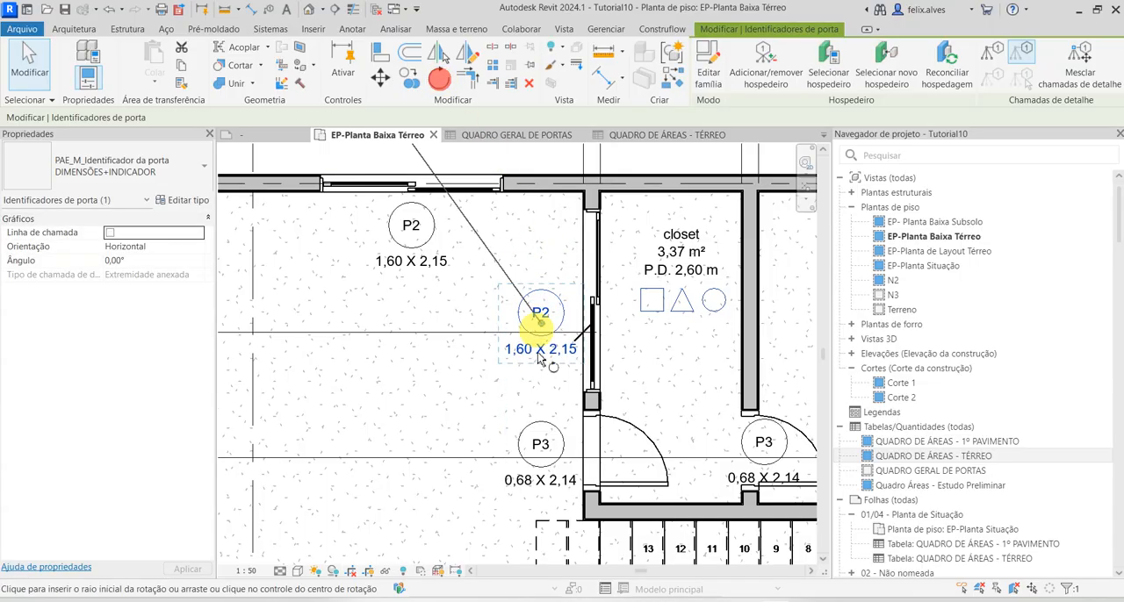
click(488, 322)
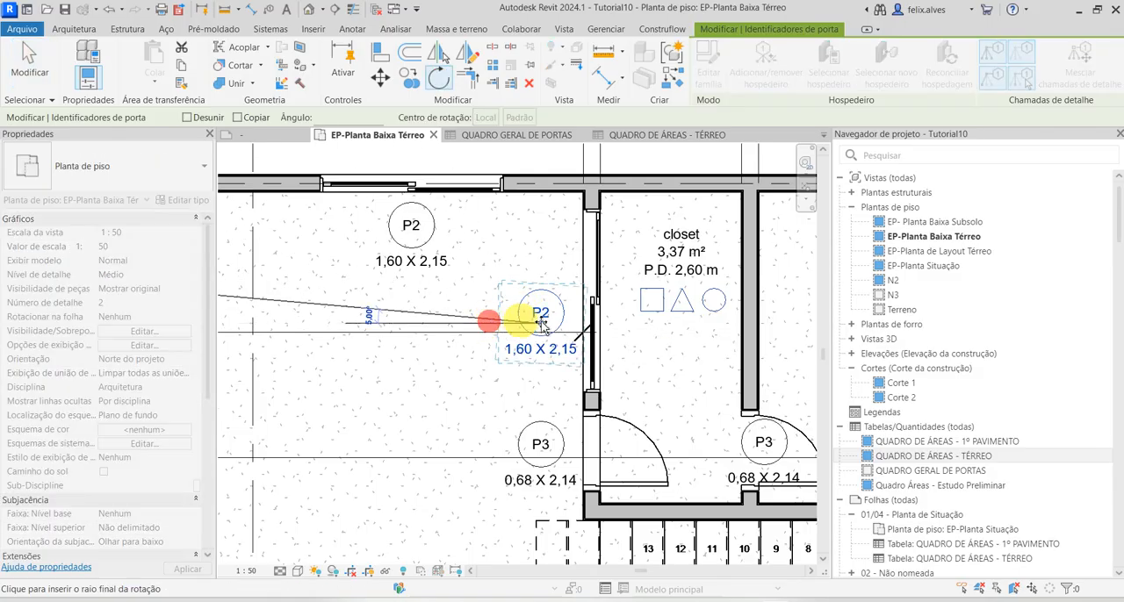
click(542, 268)
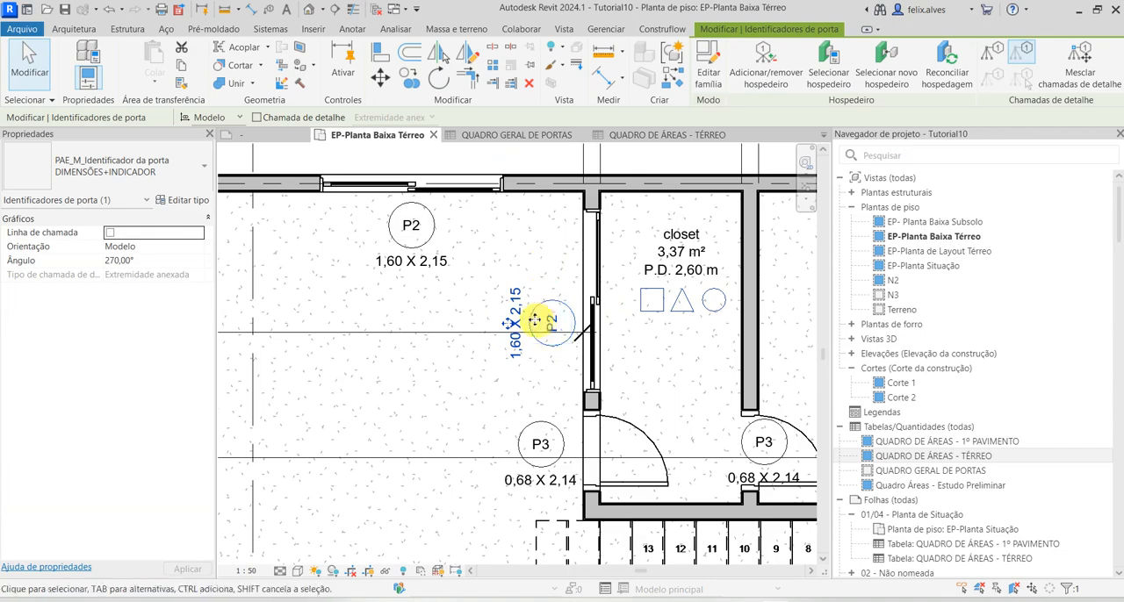
mouse_move(509, 323)
mouse_down()
mouse_move(583, 325)
mouse_move(567, 349)
mouse_move(511, 321)
mouse_move(515, 274)
mouse_up()
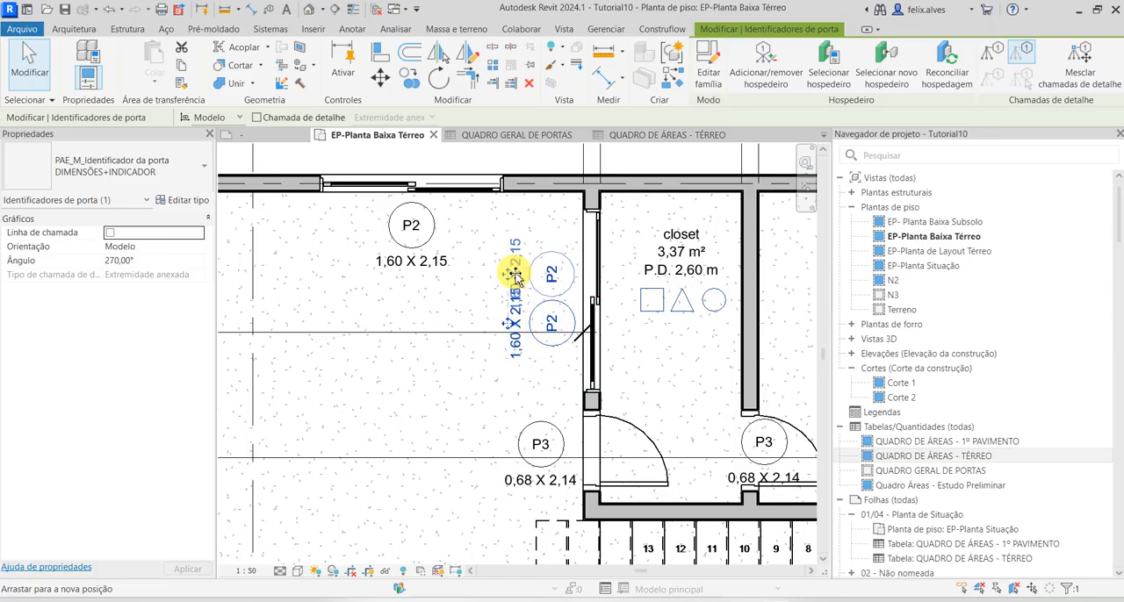
click(557, 364)
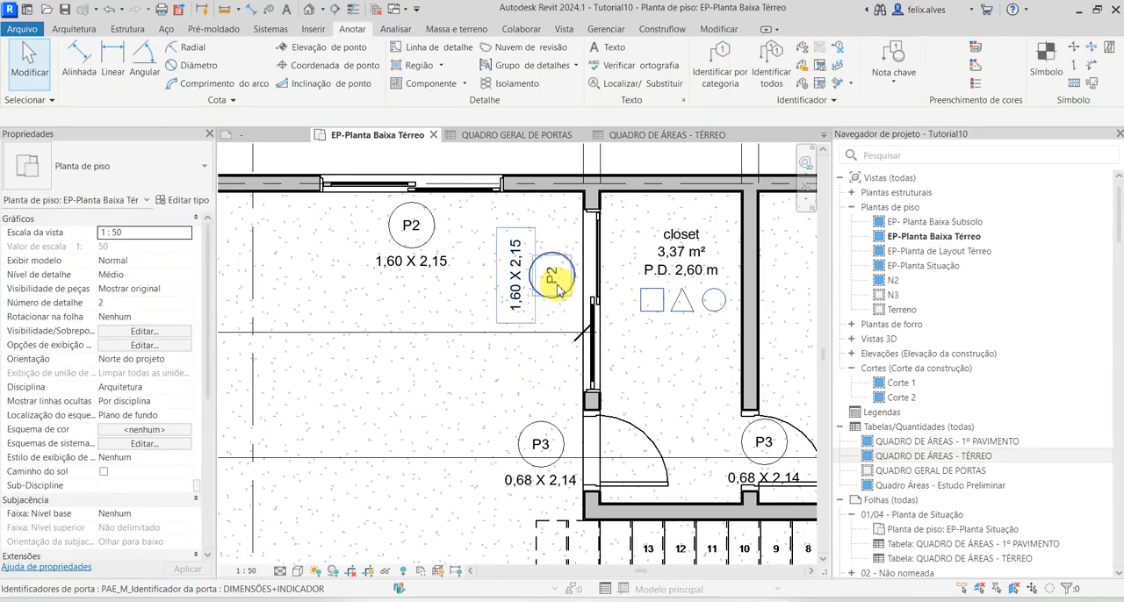
click(553, 279)
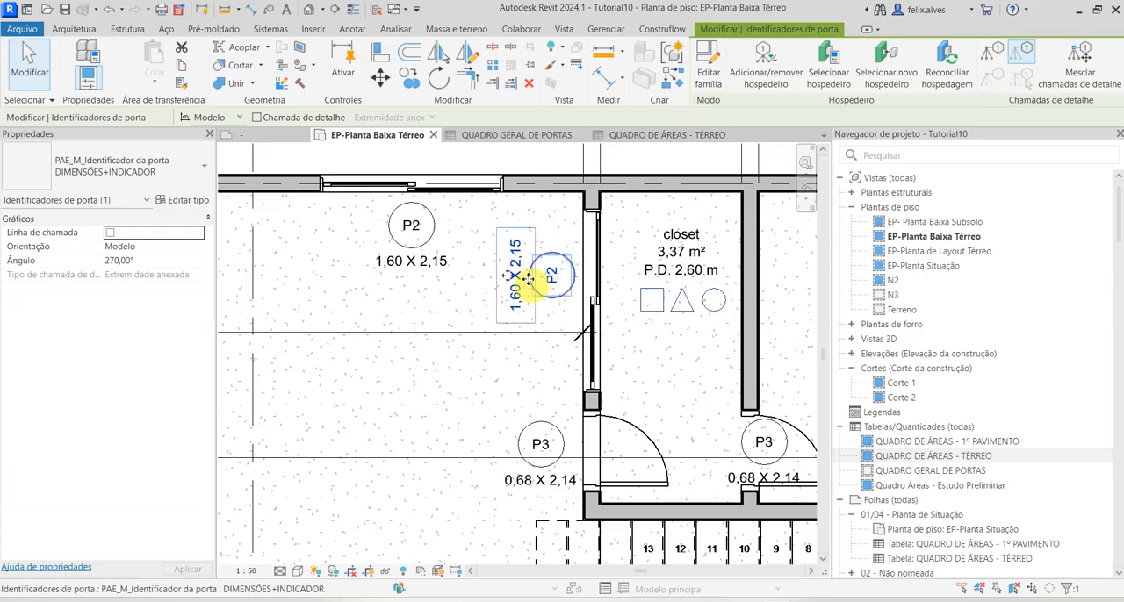
key(Escape)
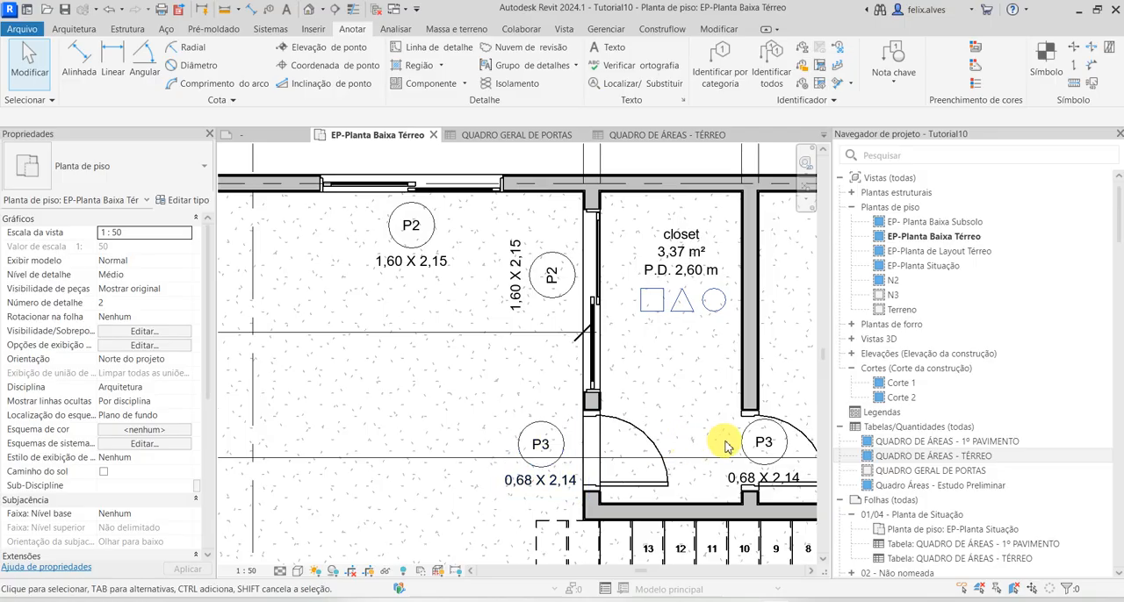
Rotate the P3 tag of the closet's hinged door 90° clockwise so it aligns with the P2 tag above
click(557, 446)
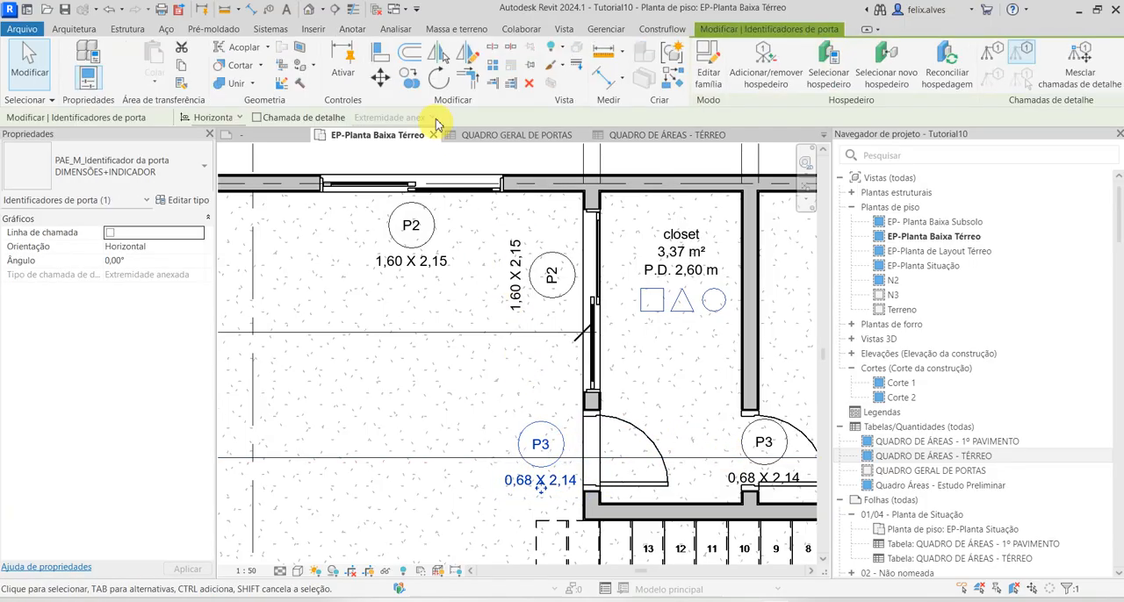
click(438, 82)
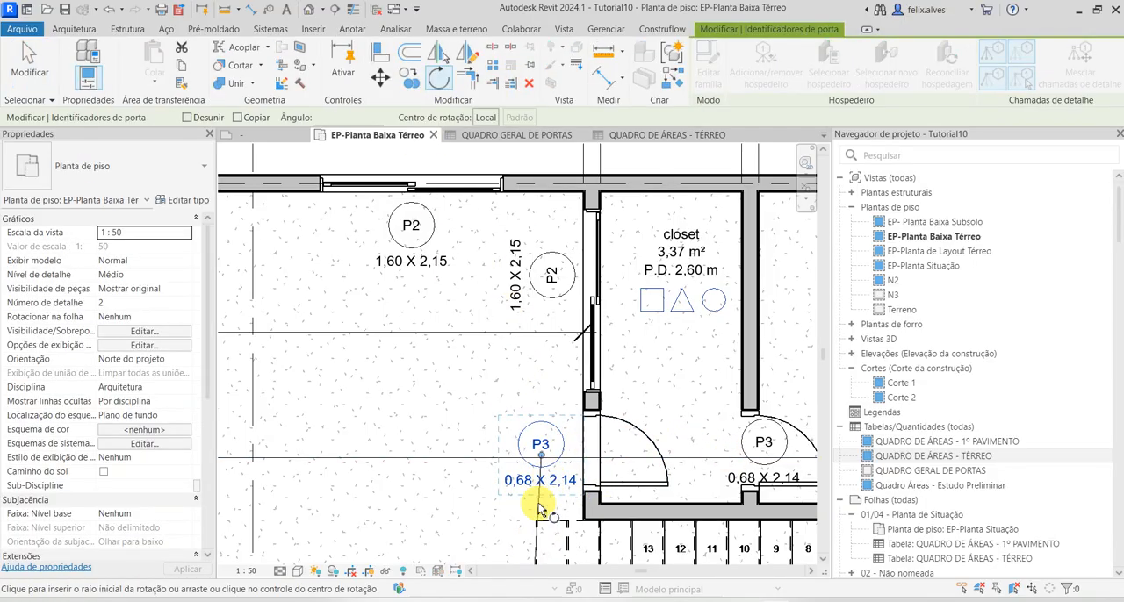
click(540, 512)
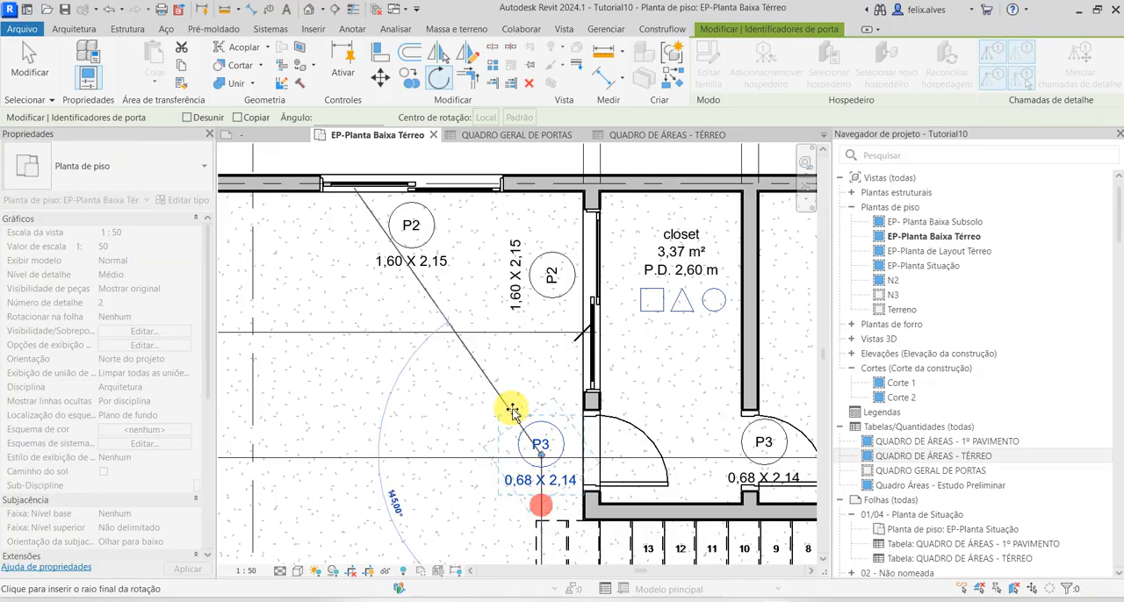
click(406, 454)
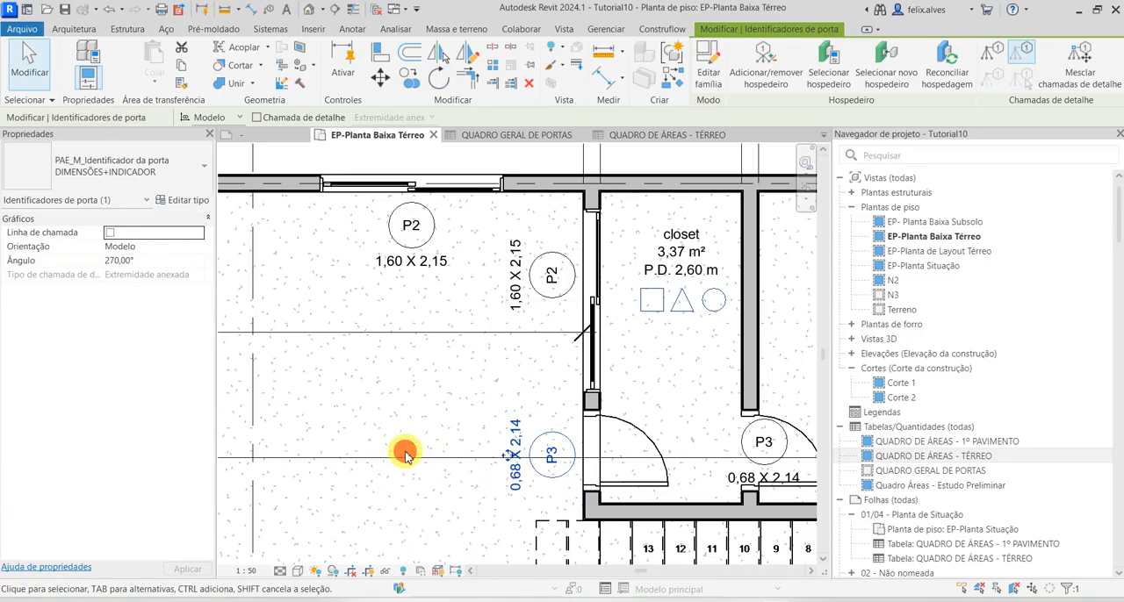
key(Escape)
click(553, 471)
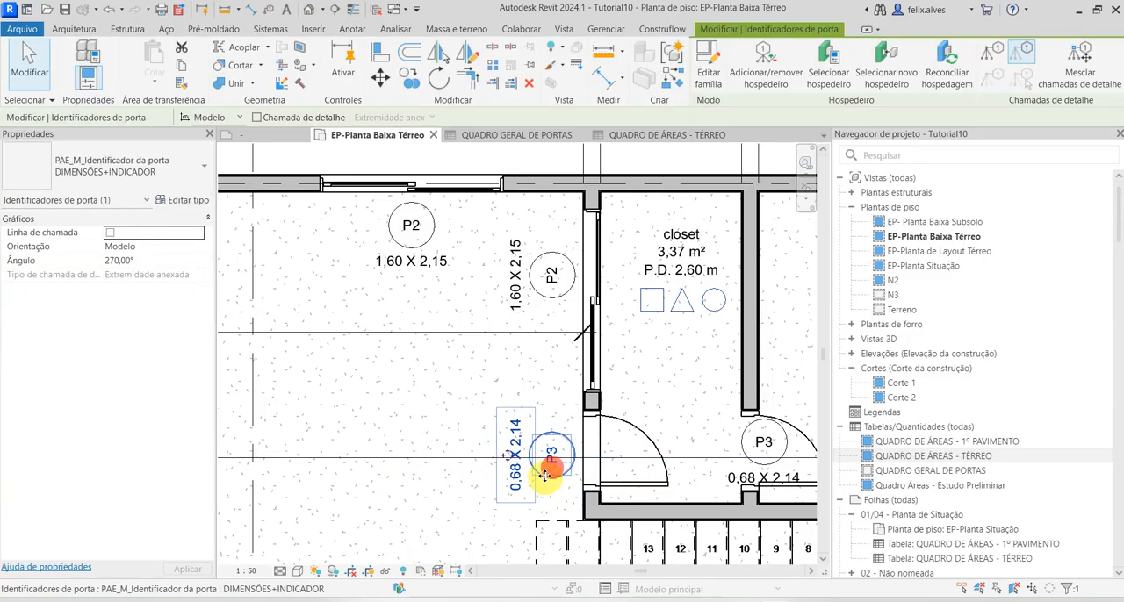
key(Escape)
scroll(604, 455, down, 1)
scroll(586, 454, down, 1)
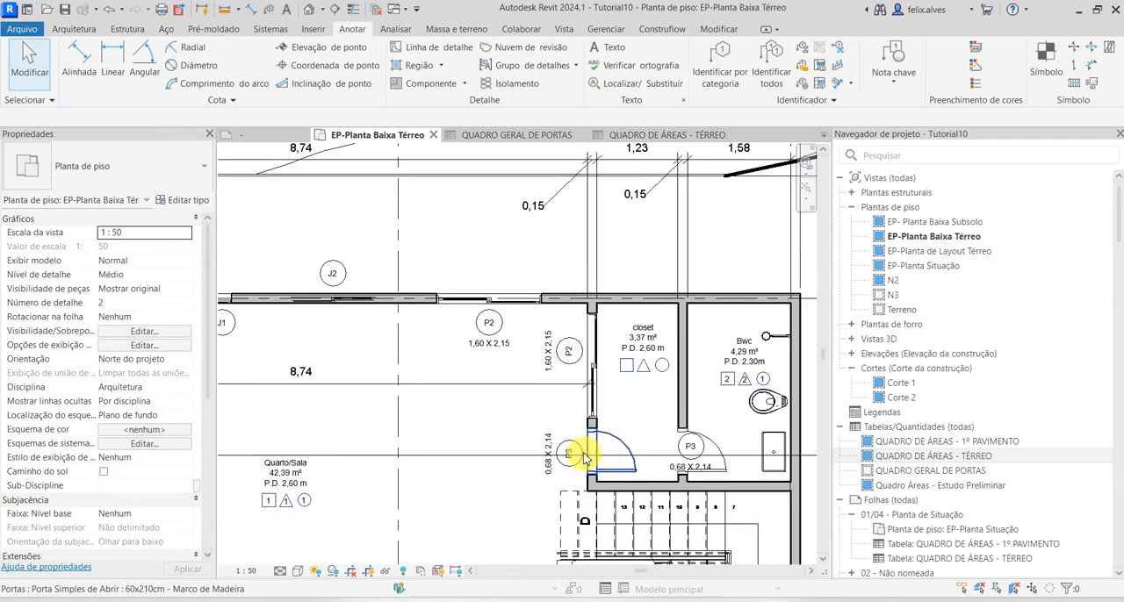
middle_drag(541, 474, 575, 470)
scroll(535, 365, down, 1)
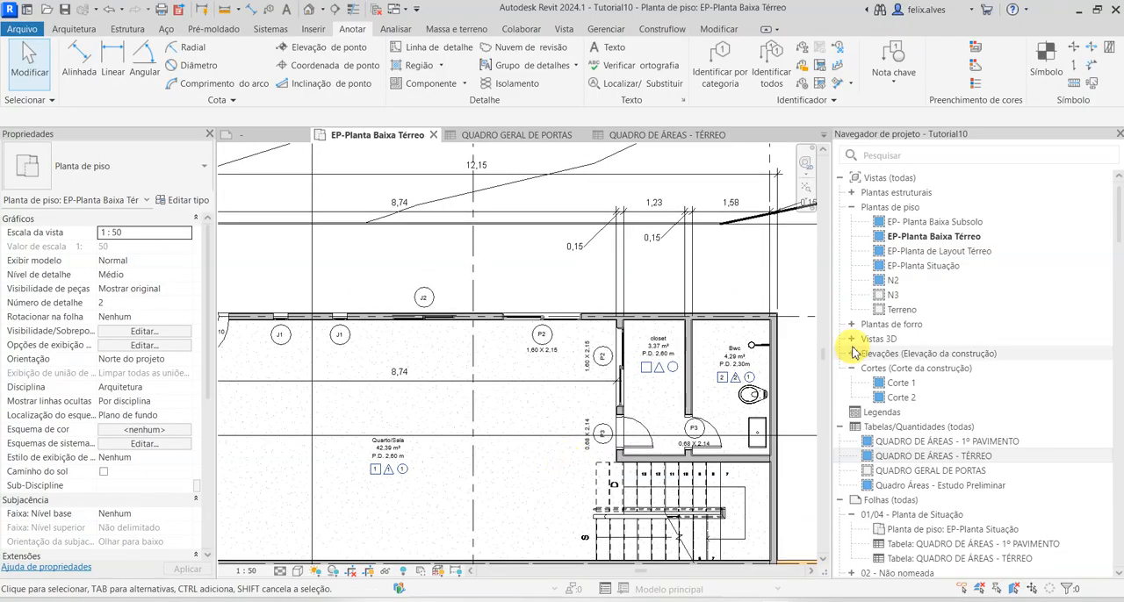
Place a 160x210cm Porta de Correr Metálica com Divisões Horizontais in the wall above the stairs on plan N2, 0.40 m from the wall's free end
double_click(913, 283)
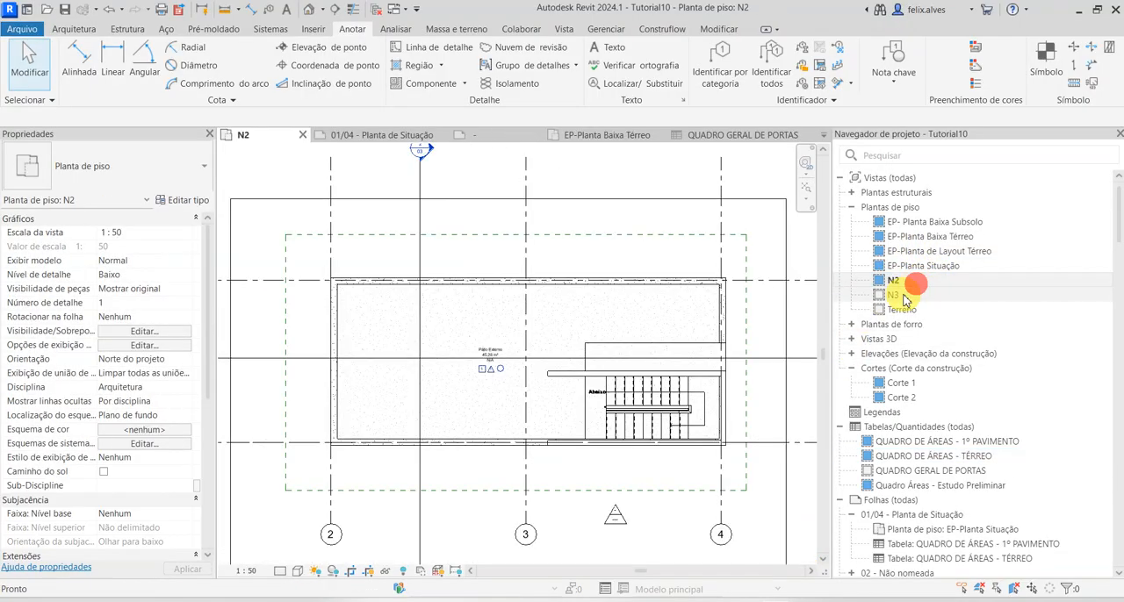
scroll(647, 364, up, 2)
scroll(601, 372, up, 1)
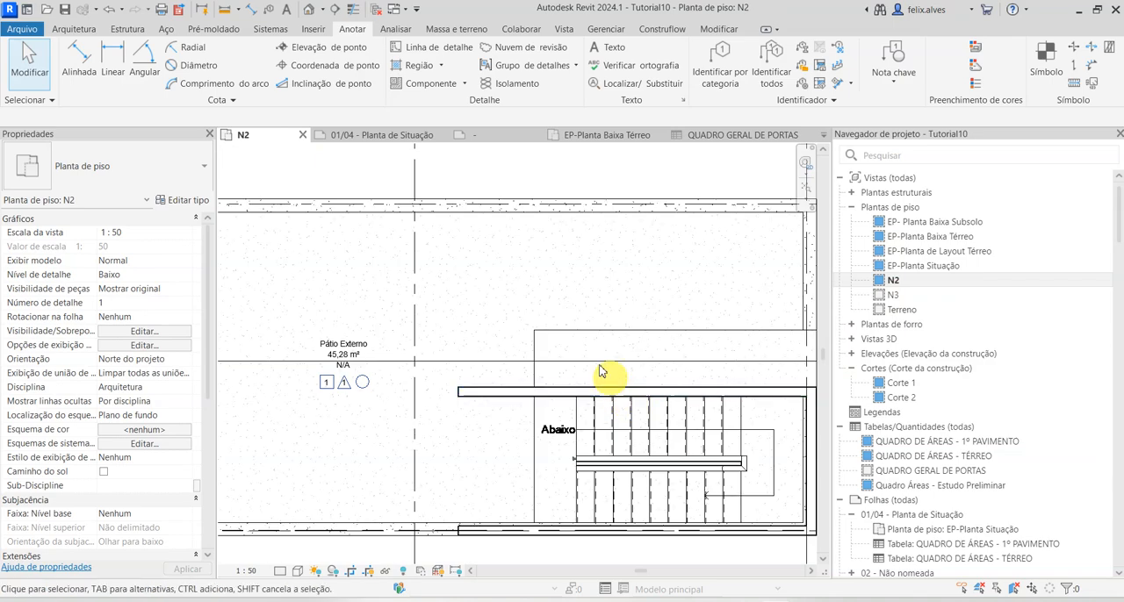
click(76, 29)
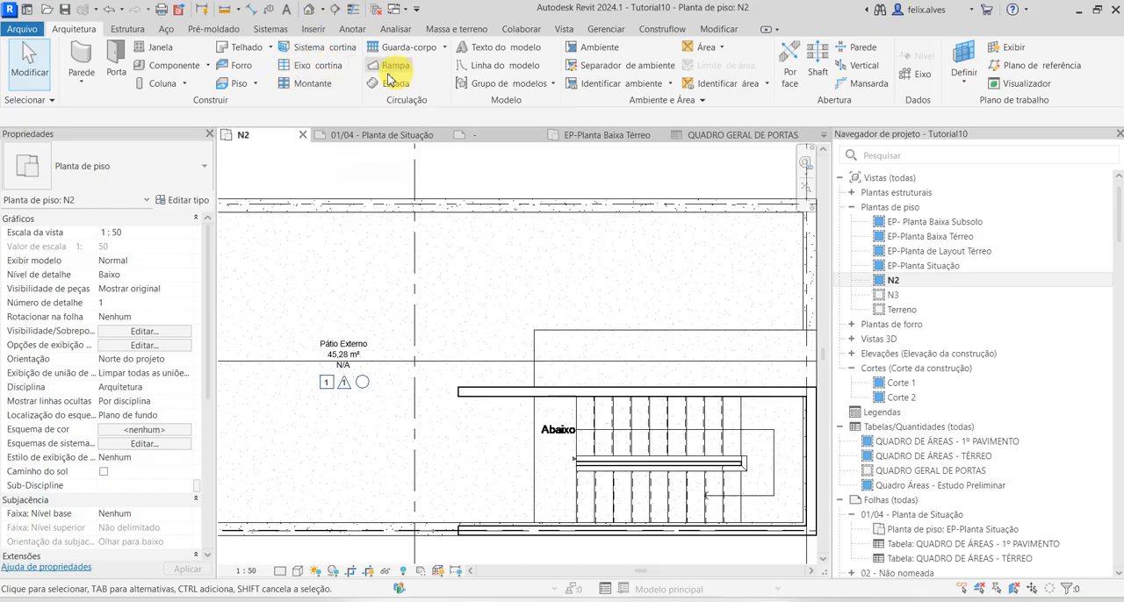
click(117, 62)
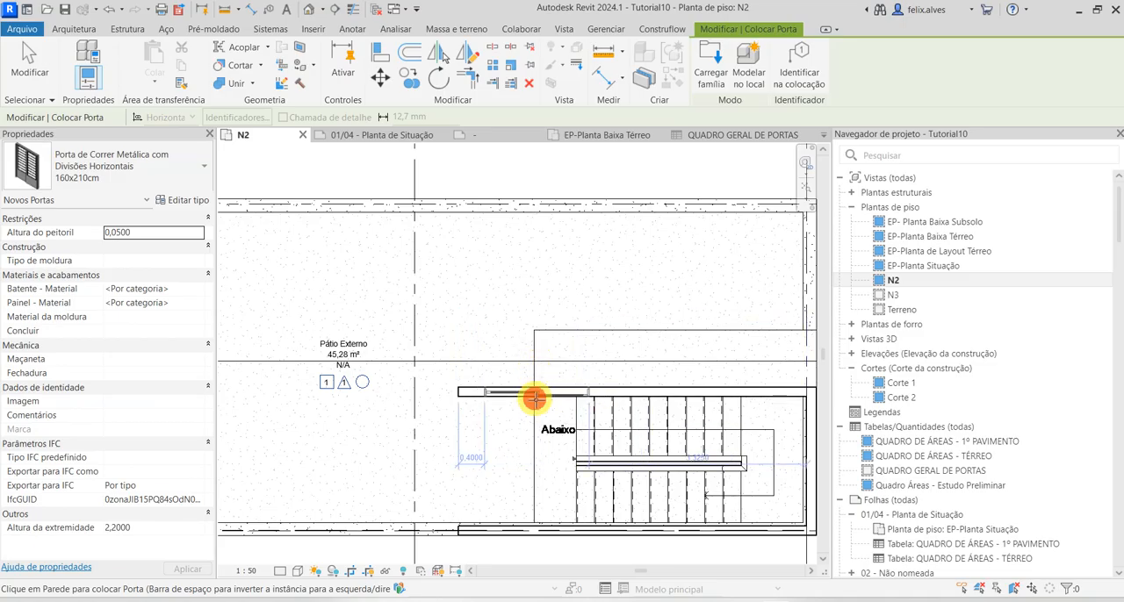
key(Escape)
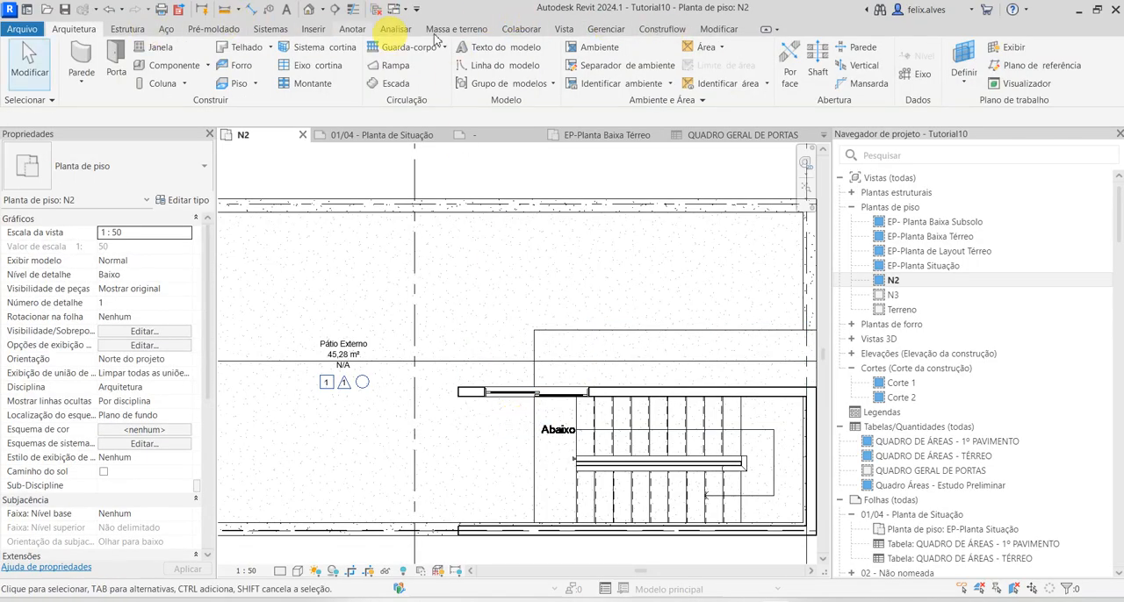
Tag the stair wall's sliding door by category, finding the Portas identifier with the search term PORTA
click(360, 32)
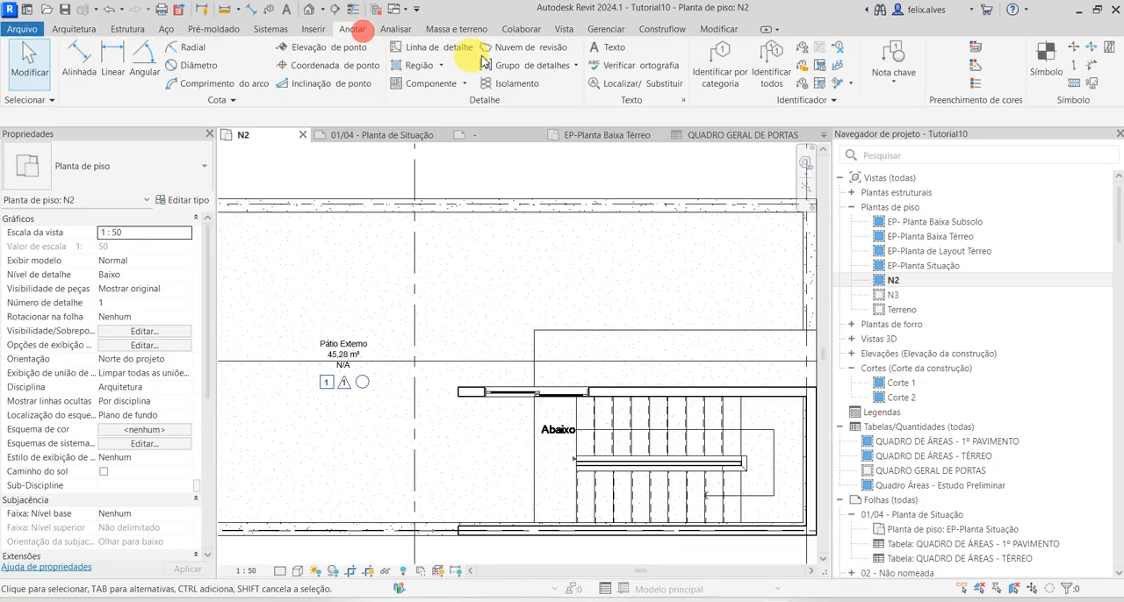
click(711, 51)
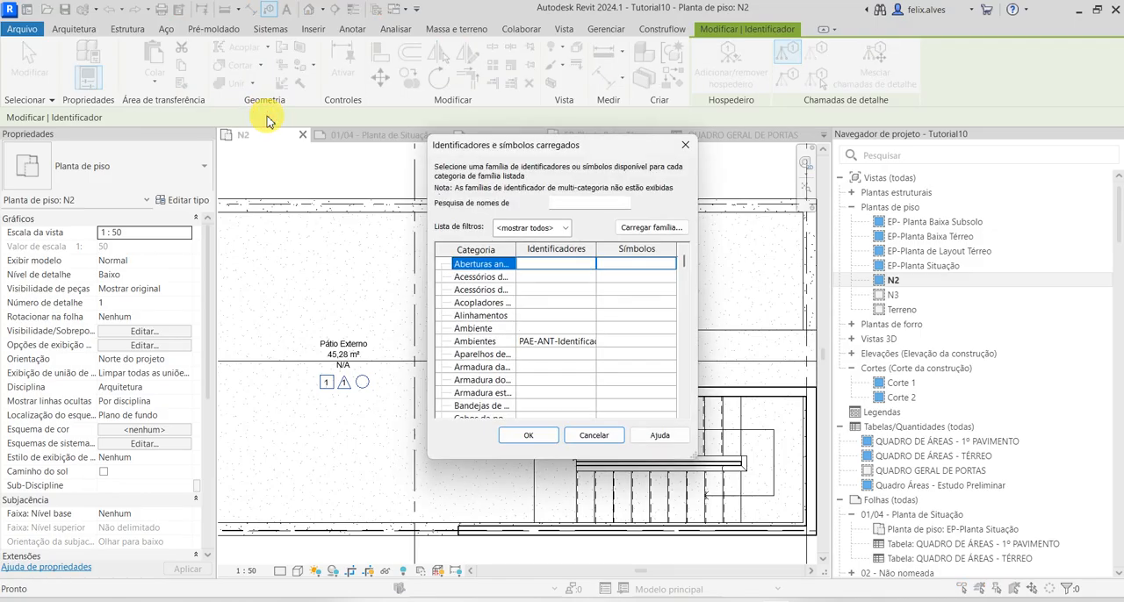
click(587, 205)
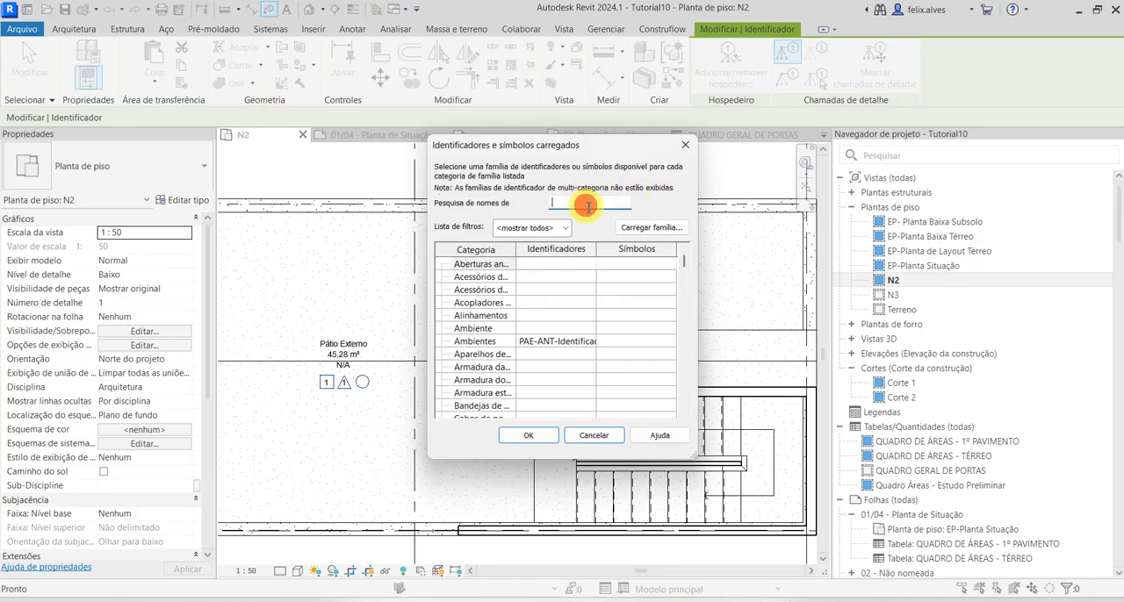
text(PORTA)
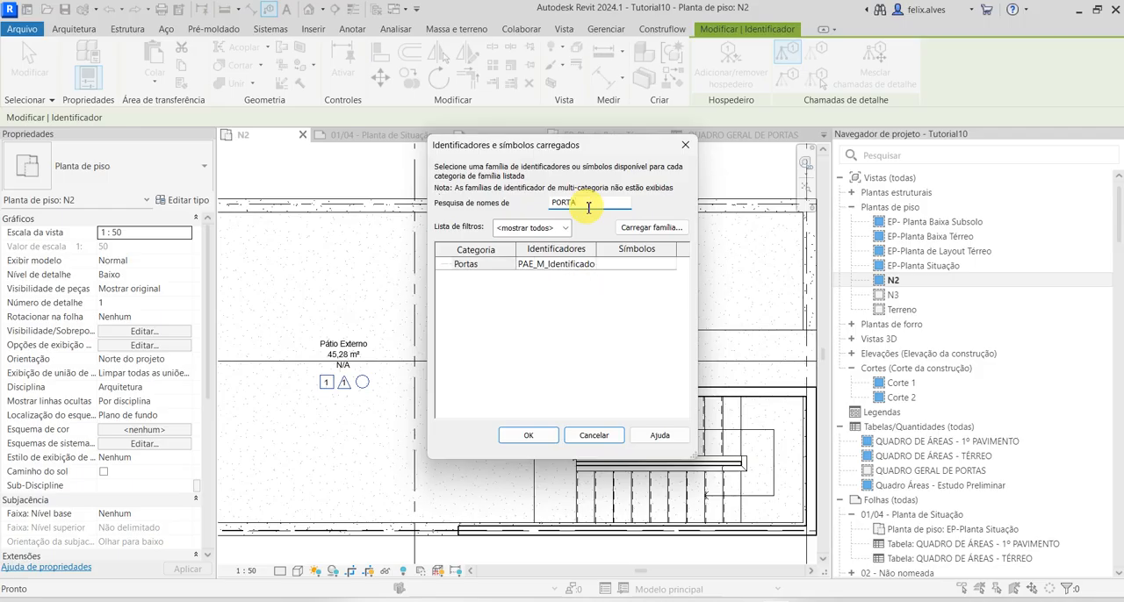
click(474, 264)
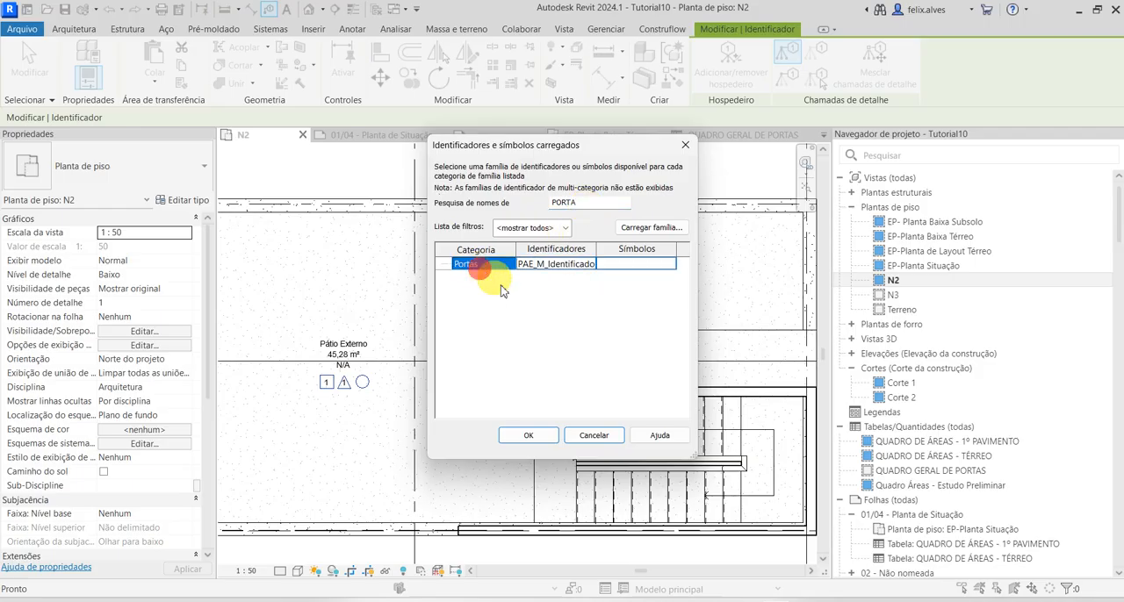
click(544, 435)
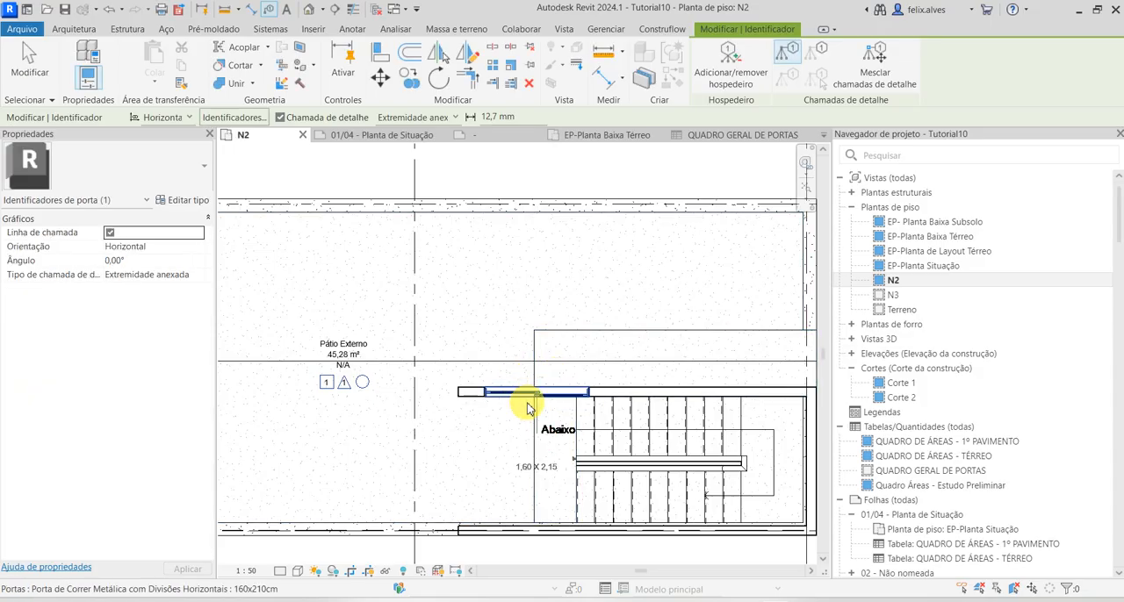
click(511, 395)
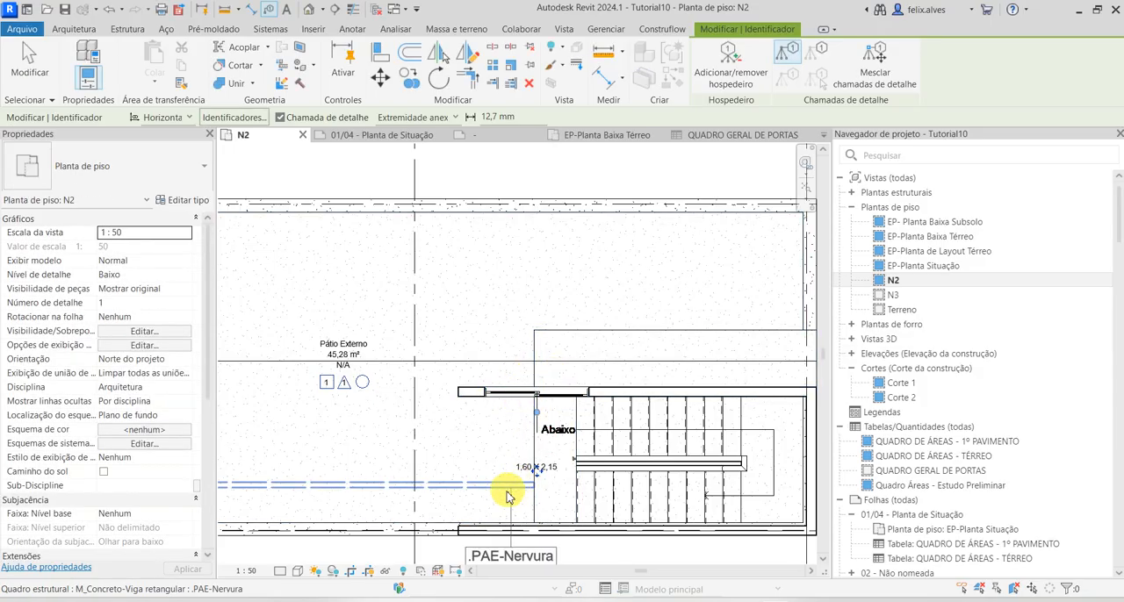
key(Escape)
Change the stair wall door's tag to the INDICADOR type
click(530, 467)
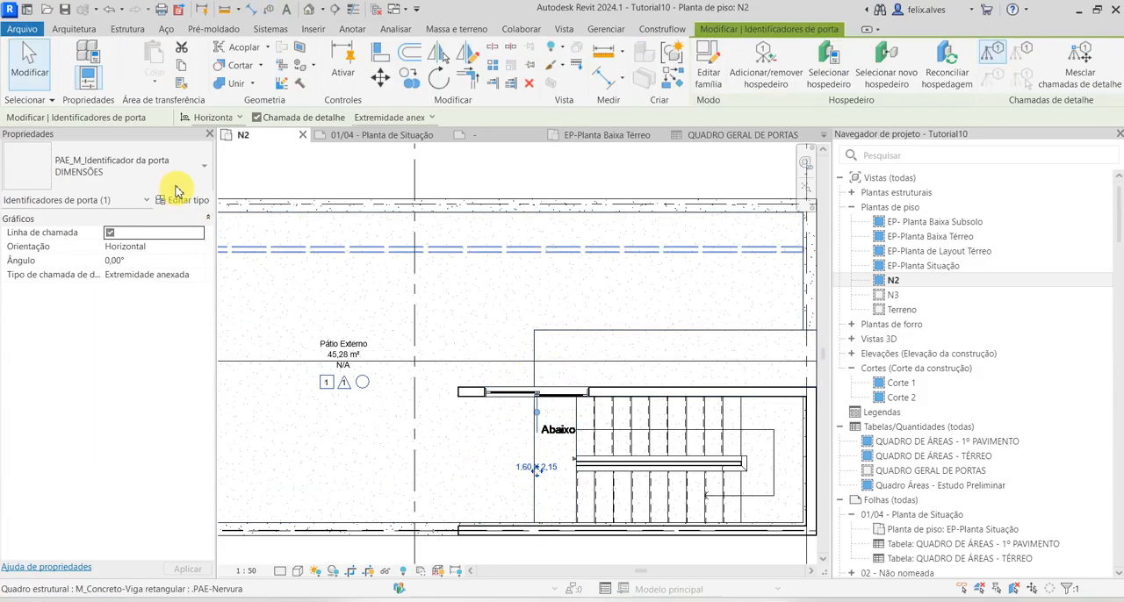
click(167, 175)
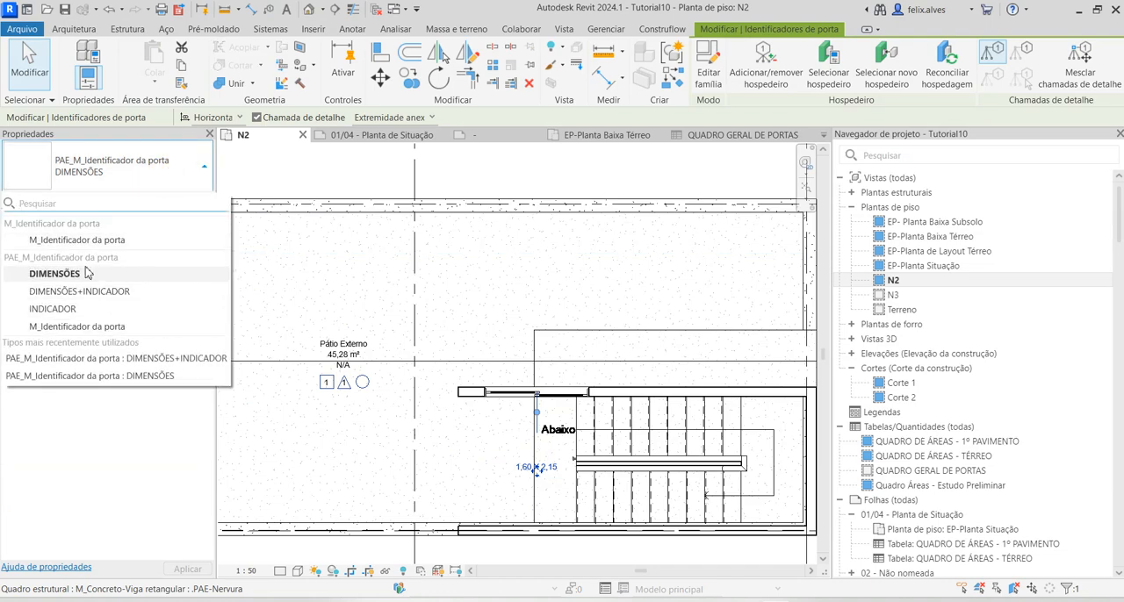
click(52, 309)
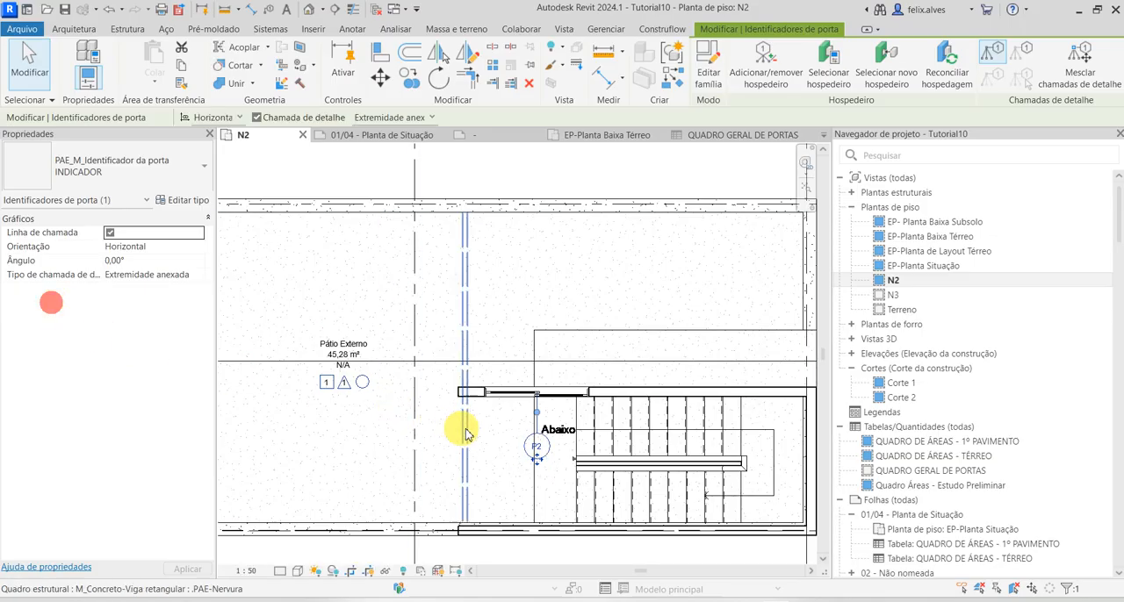
Move the stair wall door's P2 tag just above the door on the patio side and turn off its leader line
drag(536, 465, 530, 383)
key(Escape)
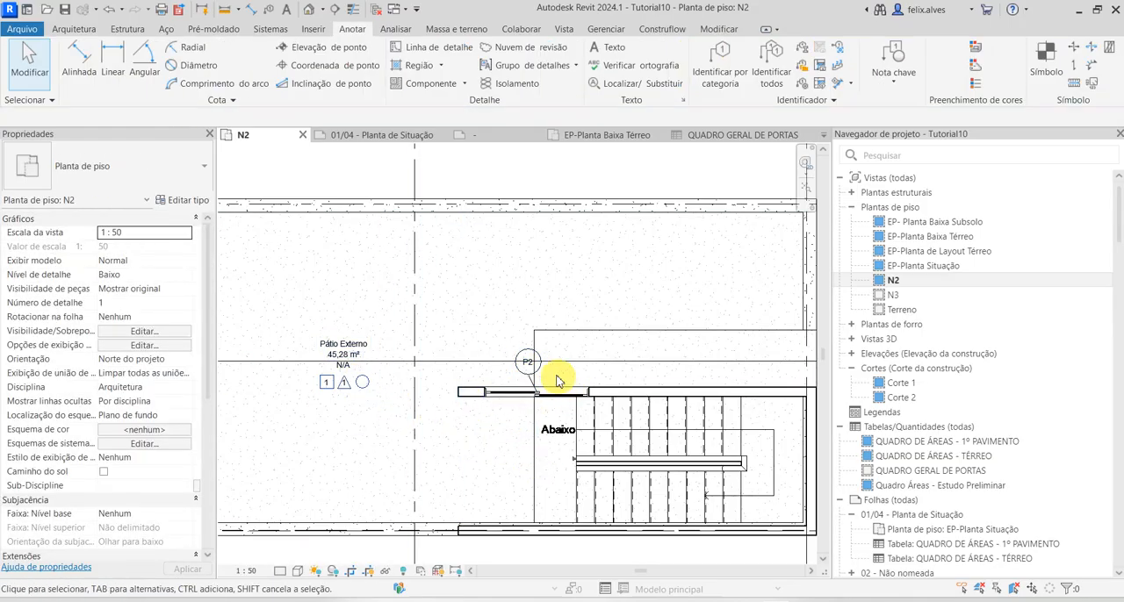
scroll(550, 374, up, 5)
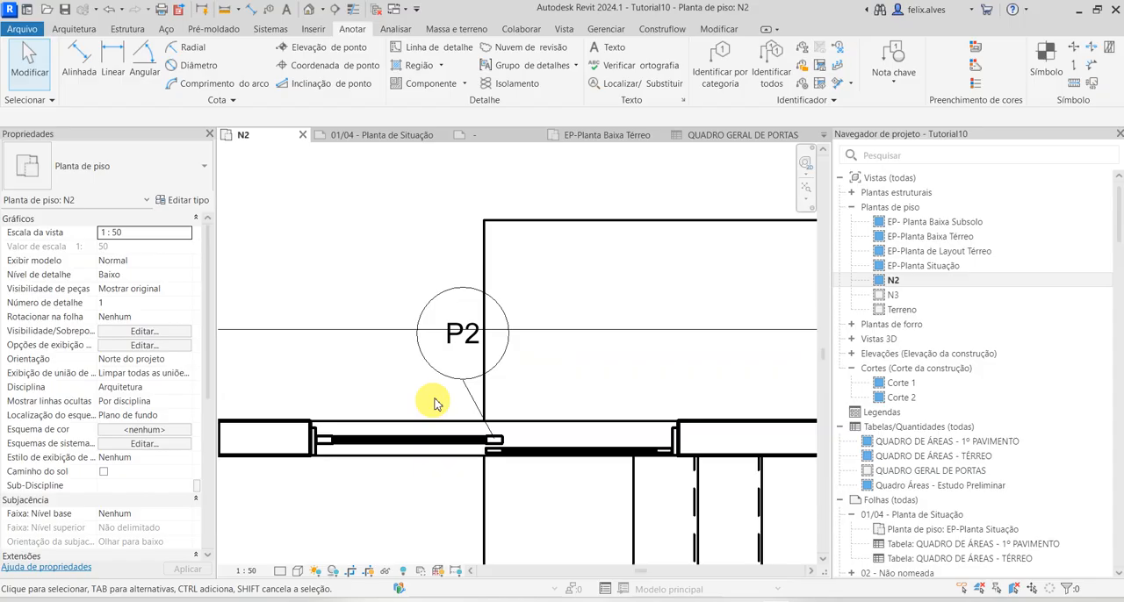
click(464, 349)
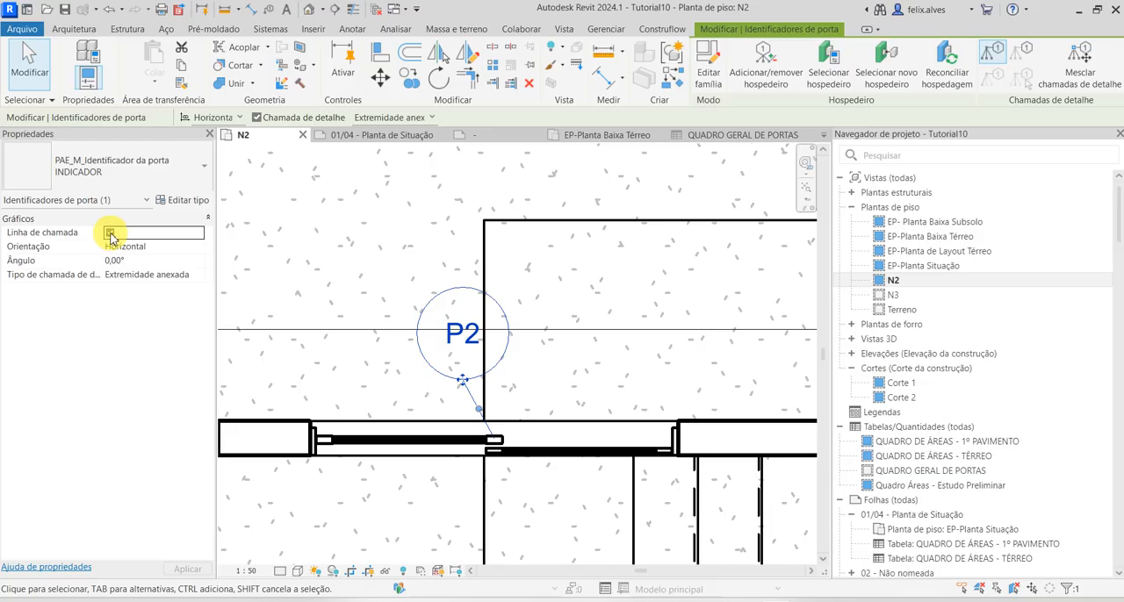
click(110, 233)
click(413, 481)
scroll(437, 471, down, 1)
scroll(438, 471, down, 5)
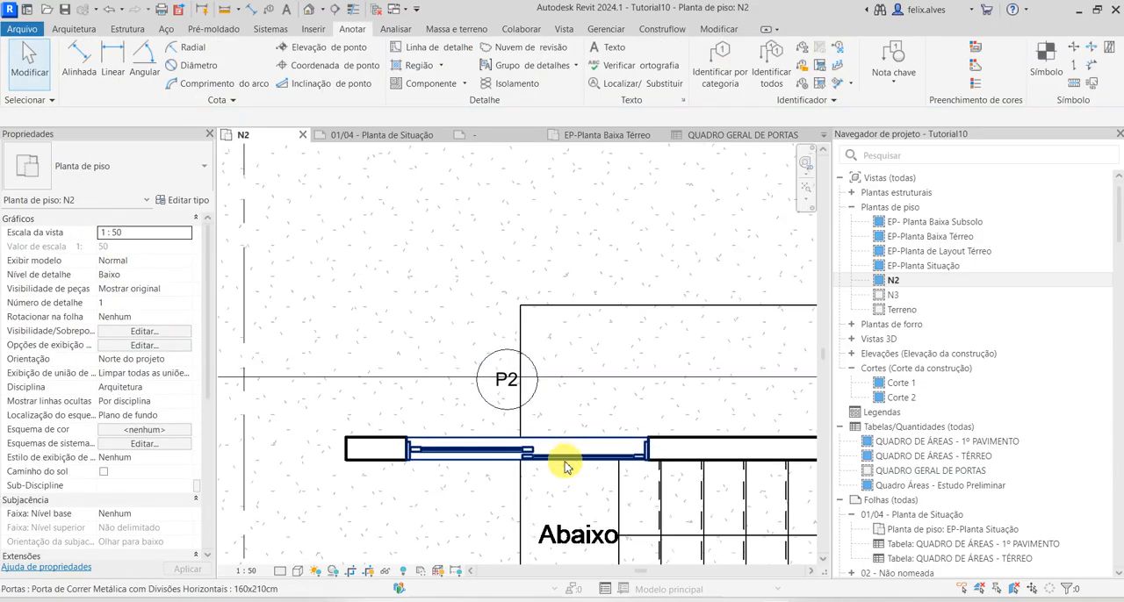
middle_drag(554, 484, 501, 431)
scroll(593, 427, down, 1)
scroll(544, 422, down, 1)
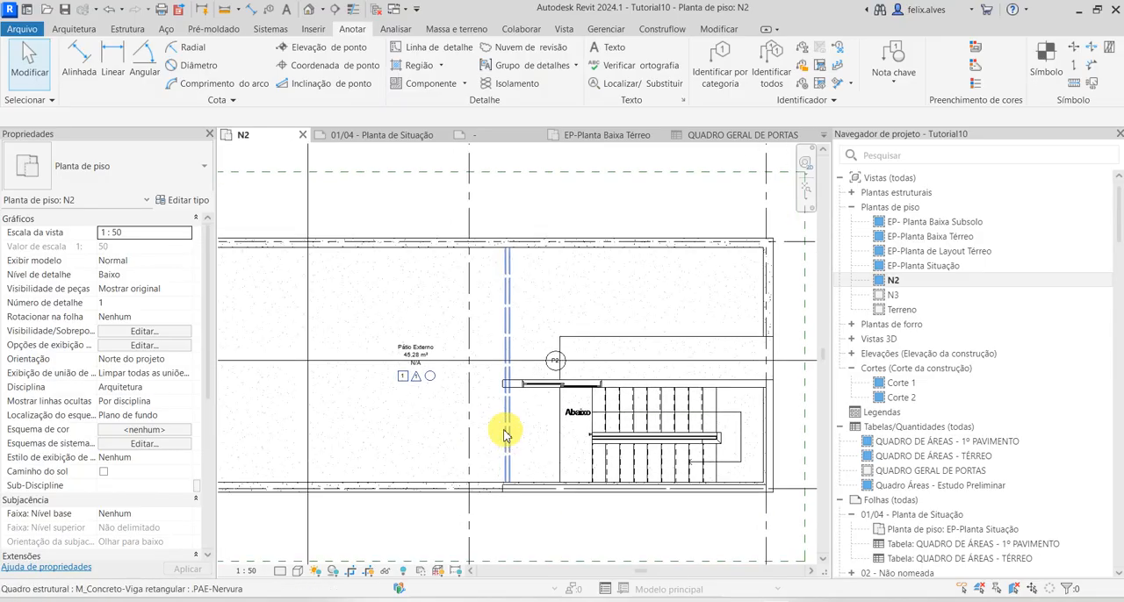
Check the P2 door quantity in the QUADRO GERAL DE PORTAS schedule
click(721, 135)
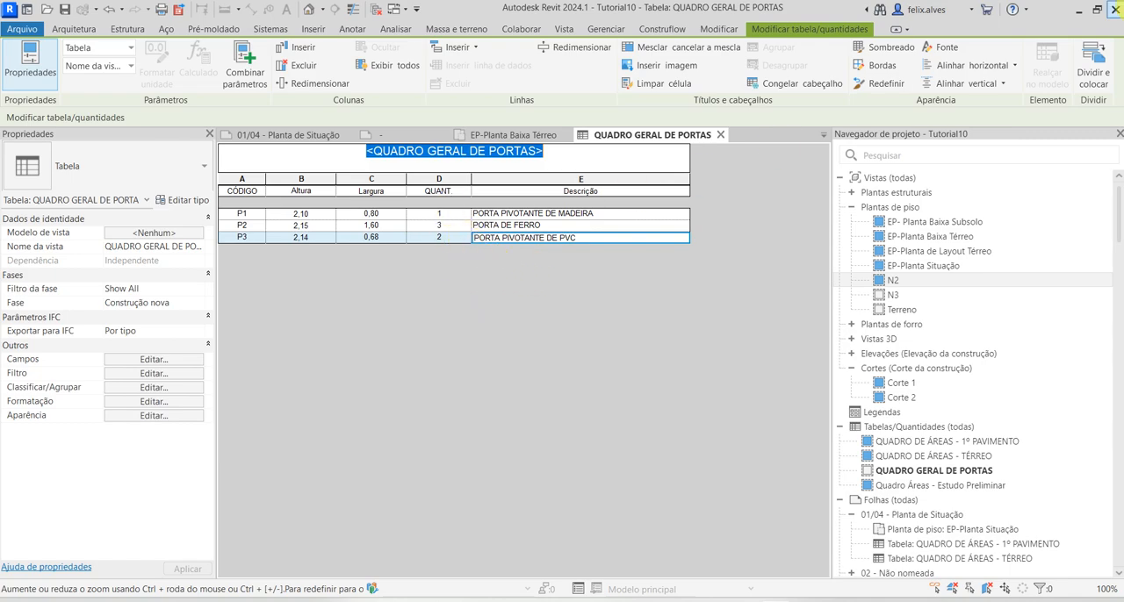
click(1080, 14)
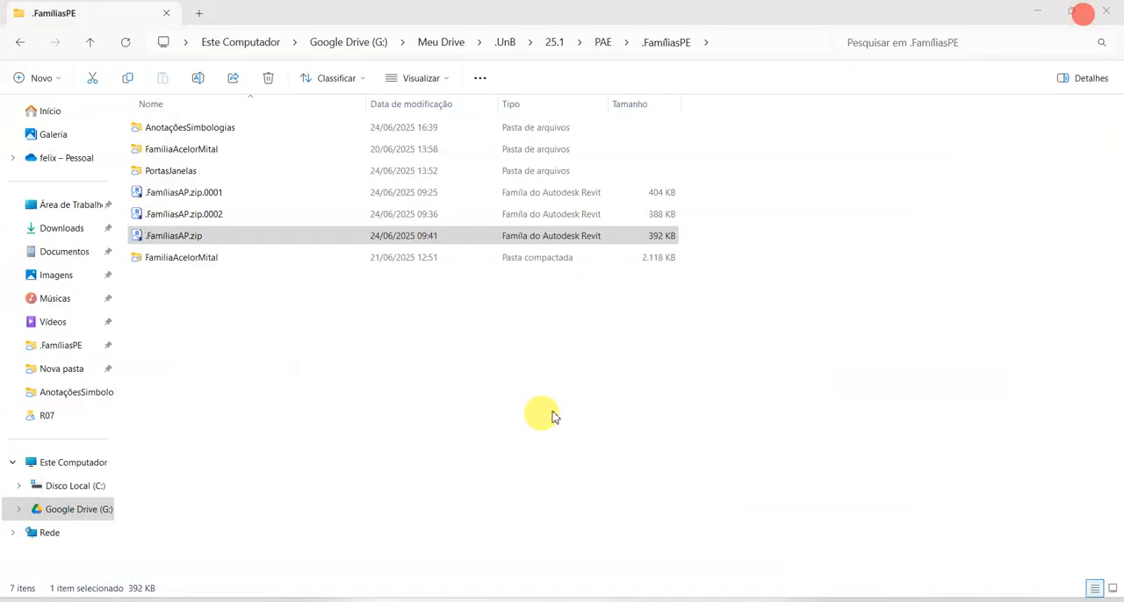
click(765, 599)
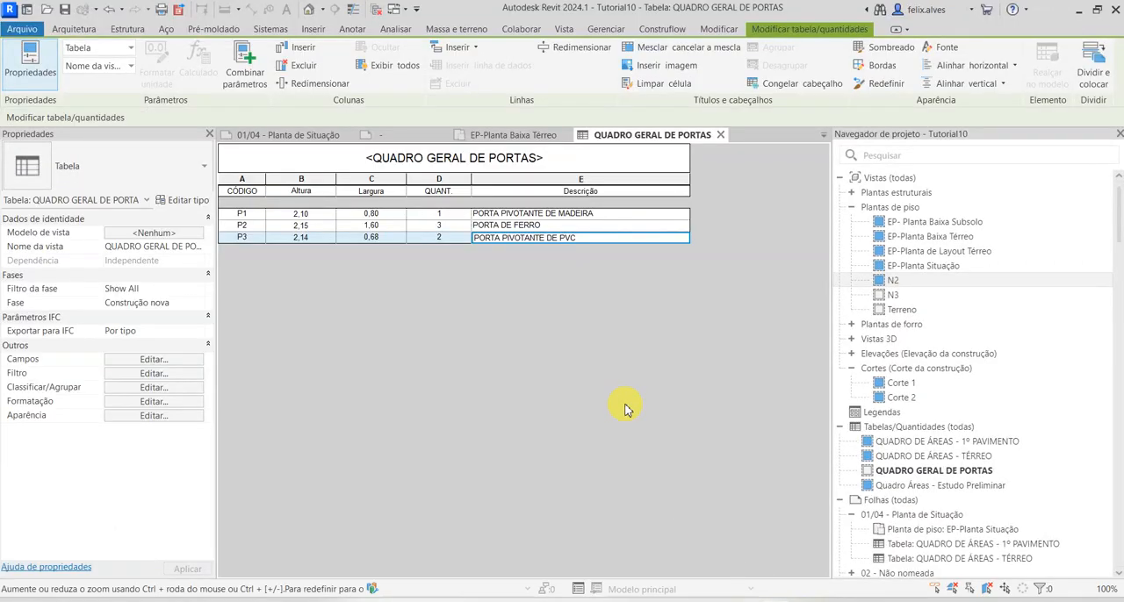
Open the type properties of the J2 sliding window on the EP-Planta Baixa Térreo floor plan
click(526, 135)
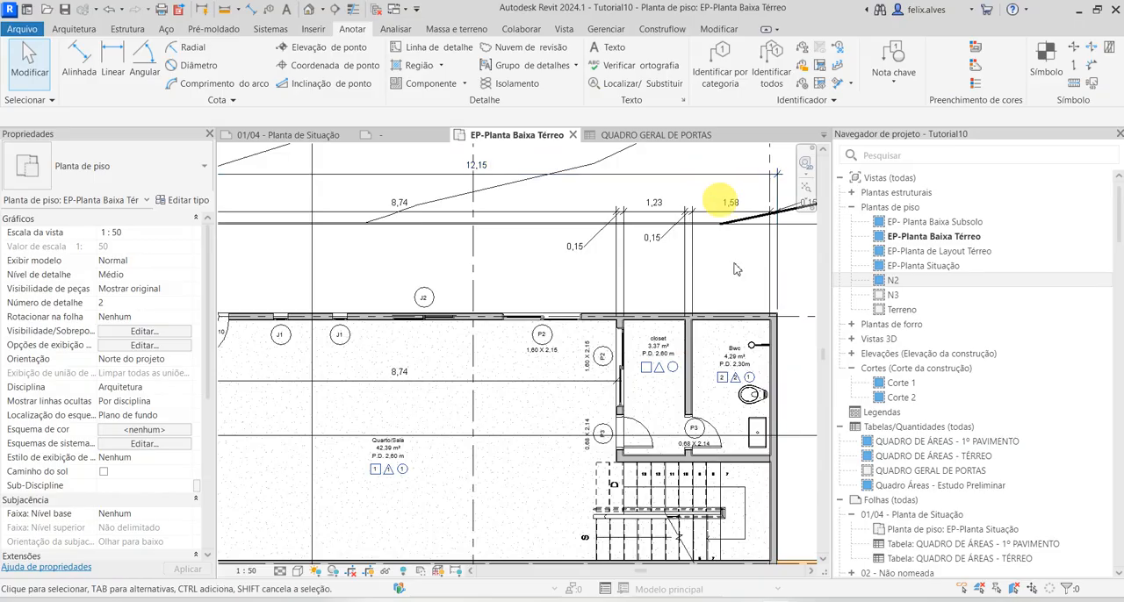
scroll(790, 326, down, 2)
middle_drag(535, 351, 518, 325)
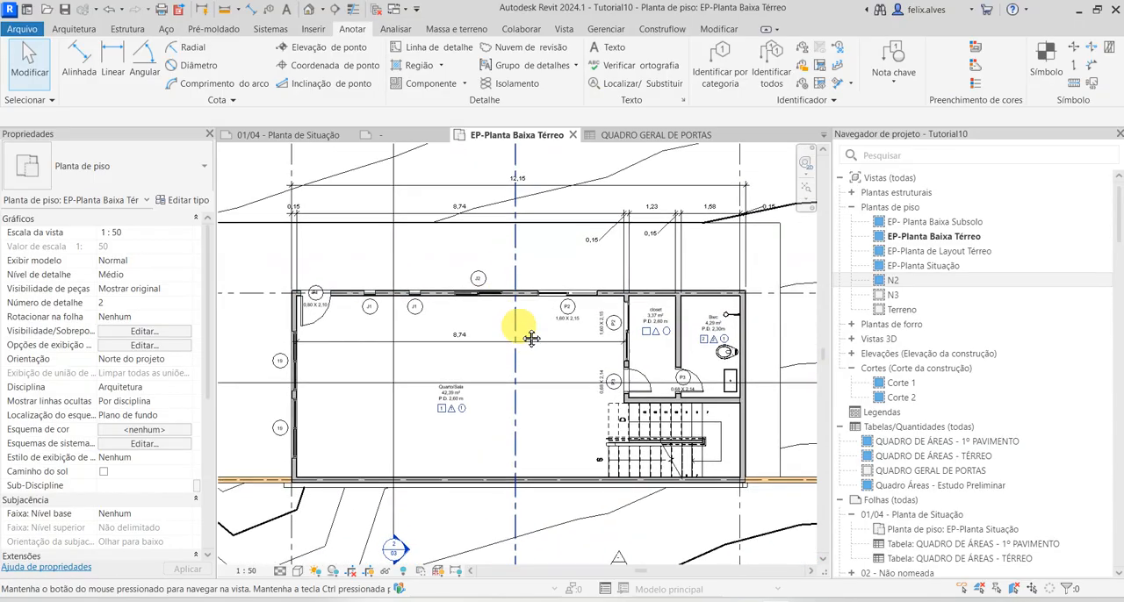
scroll(518, 324, up, 1)
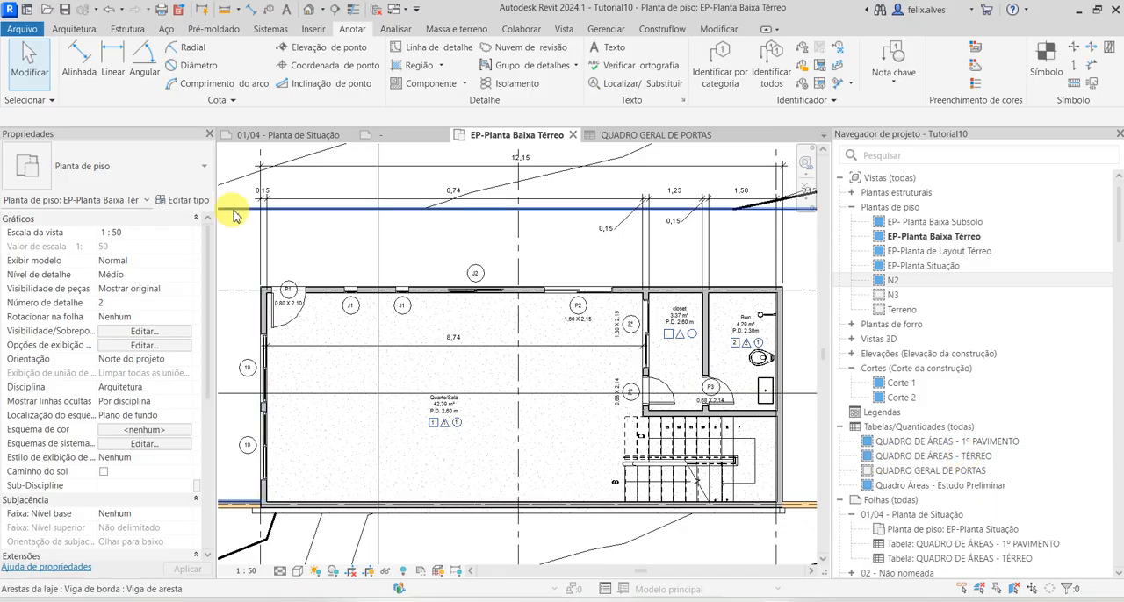
scroll(447, 219, up, 2)
click(492, 301)
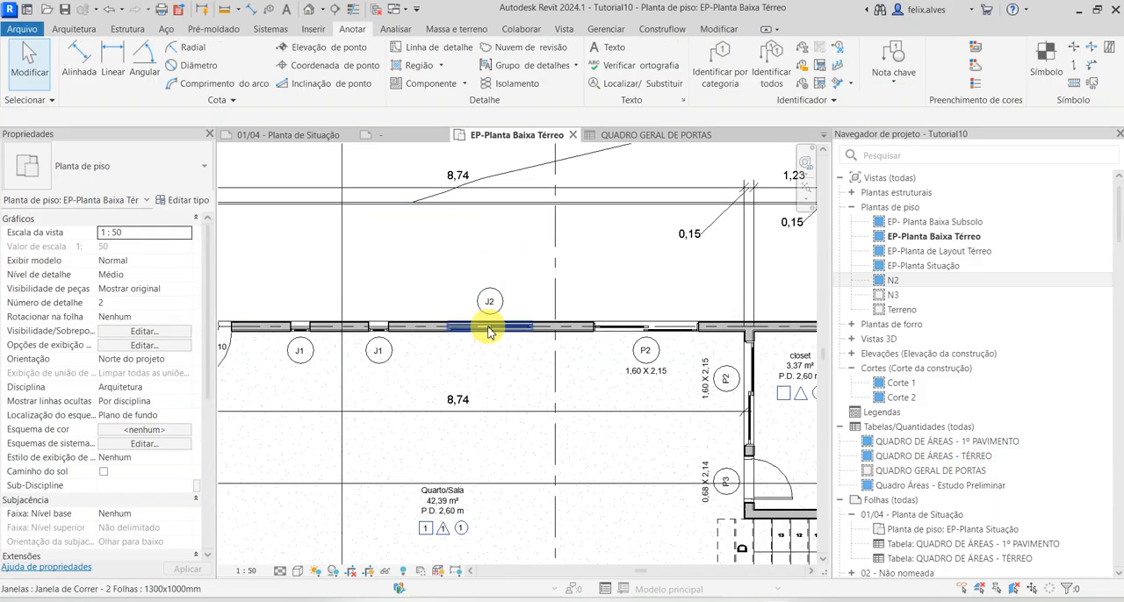
click(488, 326)
click(189, 200)
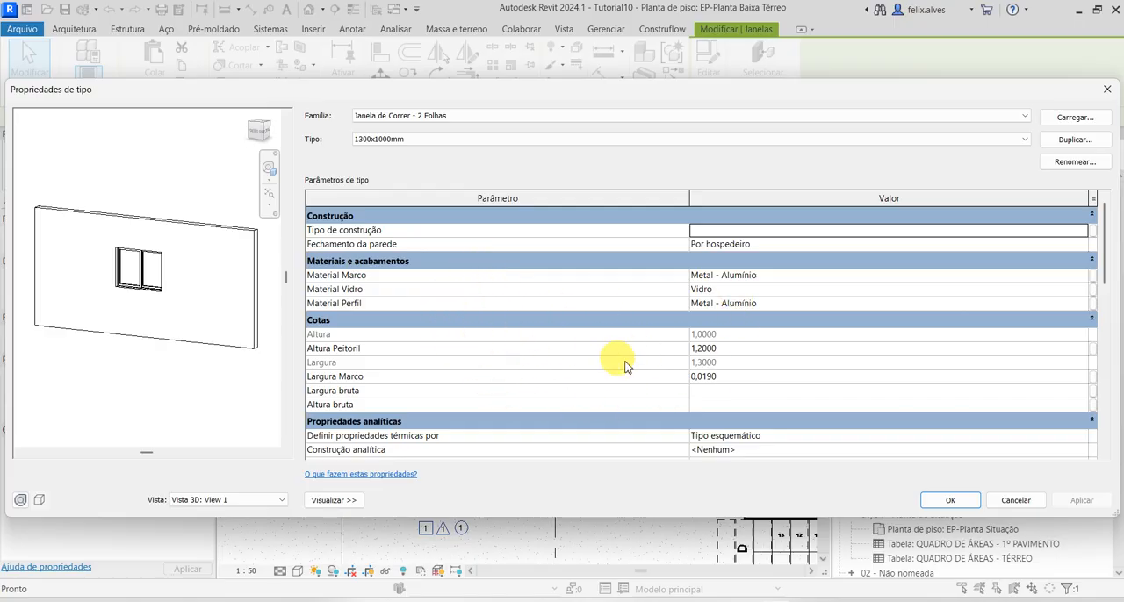
Set the J2 window type's Descrição to JANELA DE CORRER EM ALUMÍNIO and apply it
scroll(681, 377, down, 6)
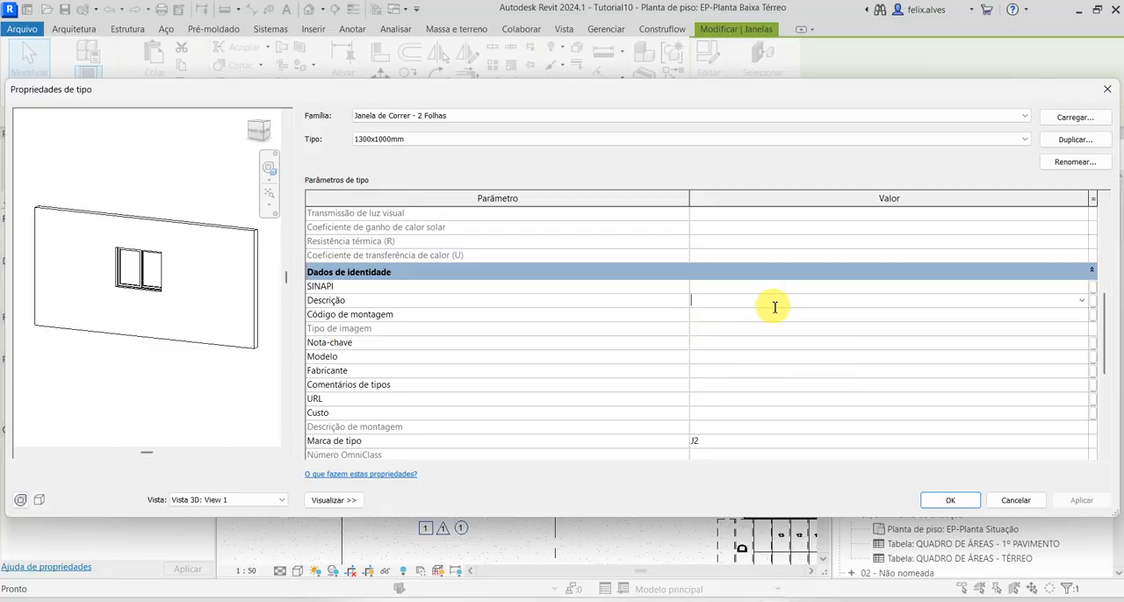
text(JANELA)
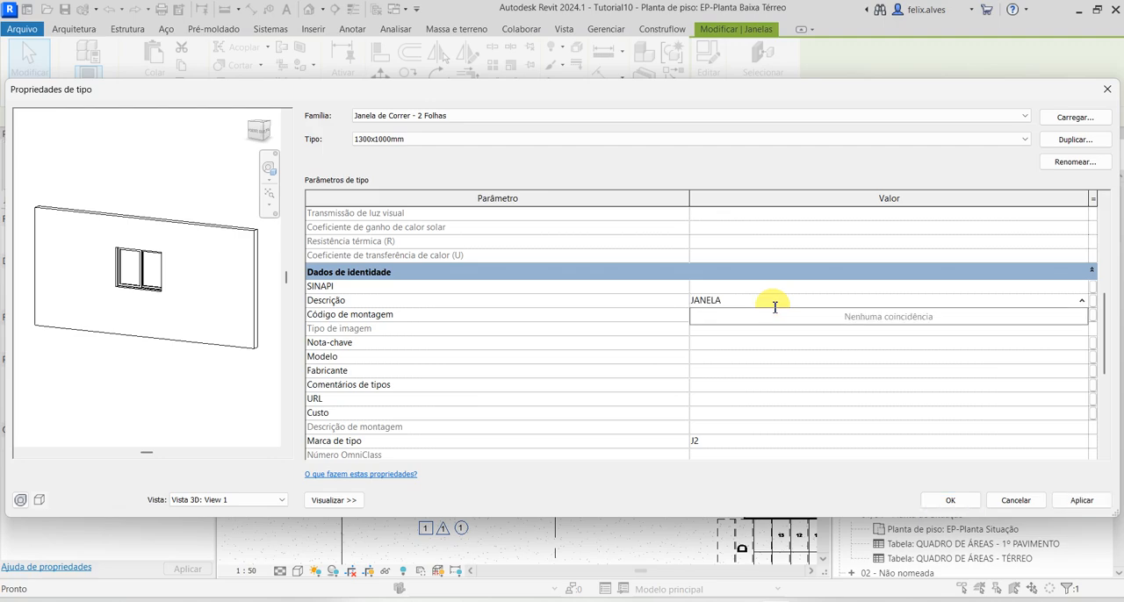
click(775, 306)
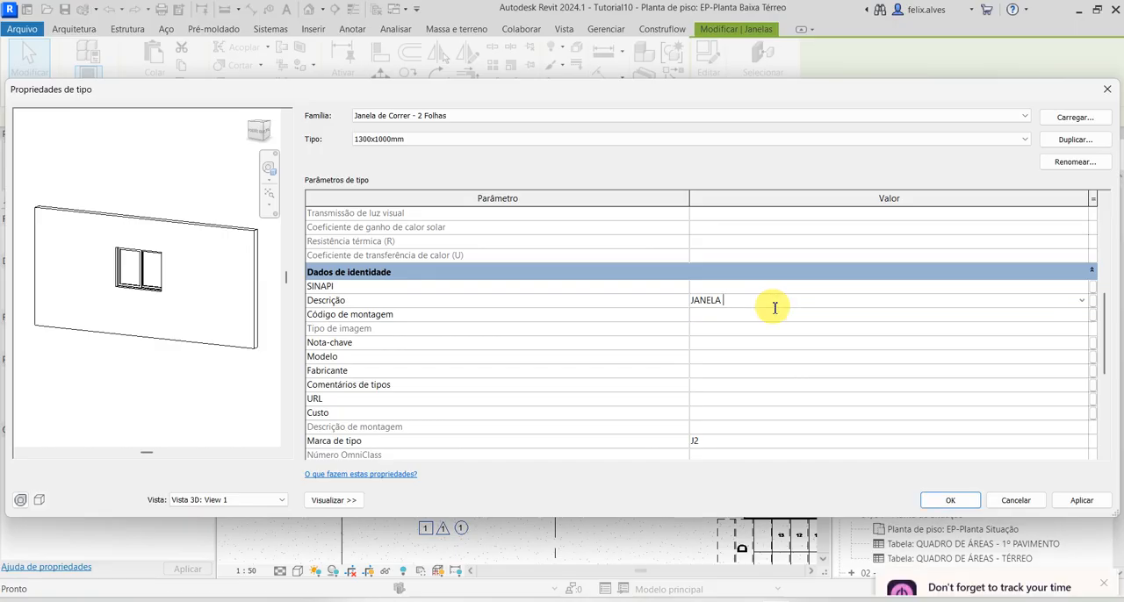
text(EM ALUMÍNIO)
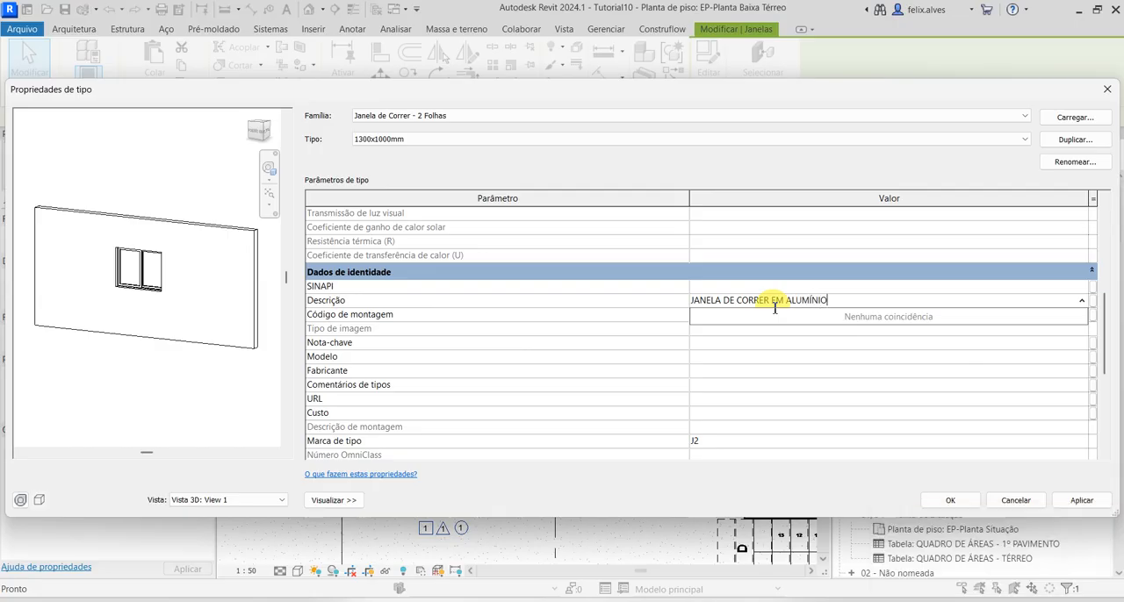
key(Return)
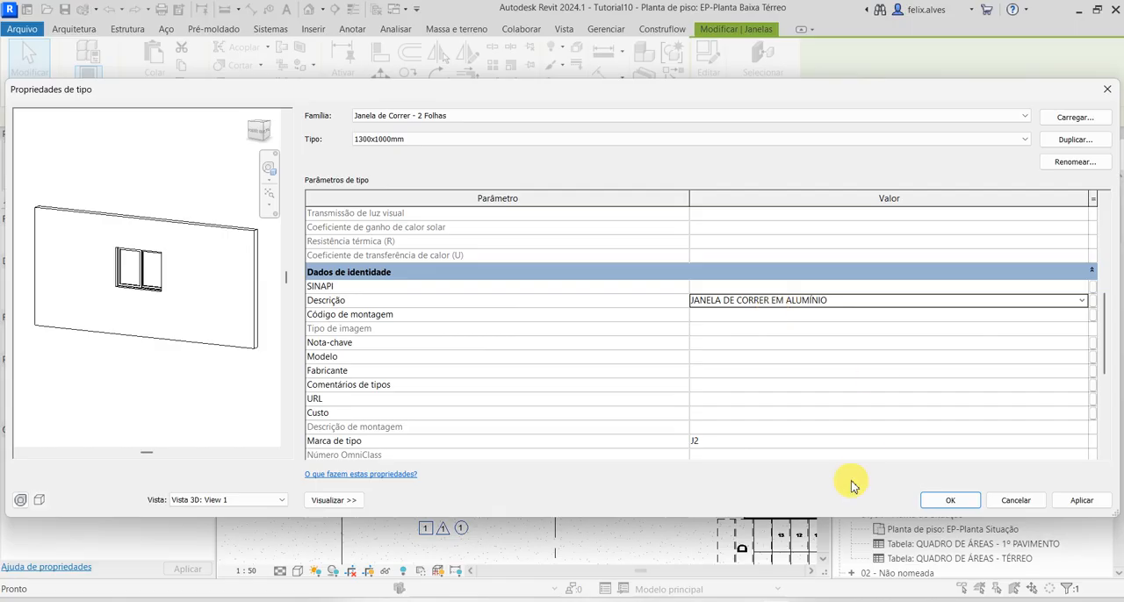
click(1067, 498)
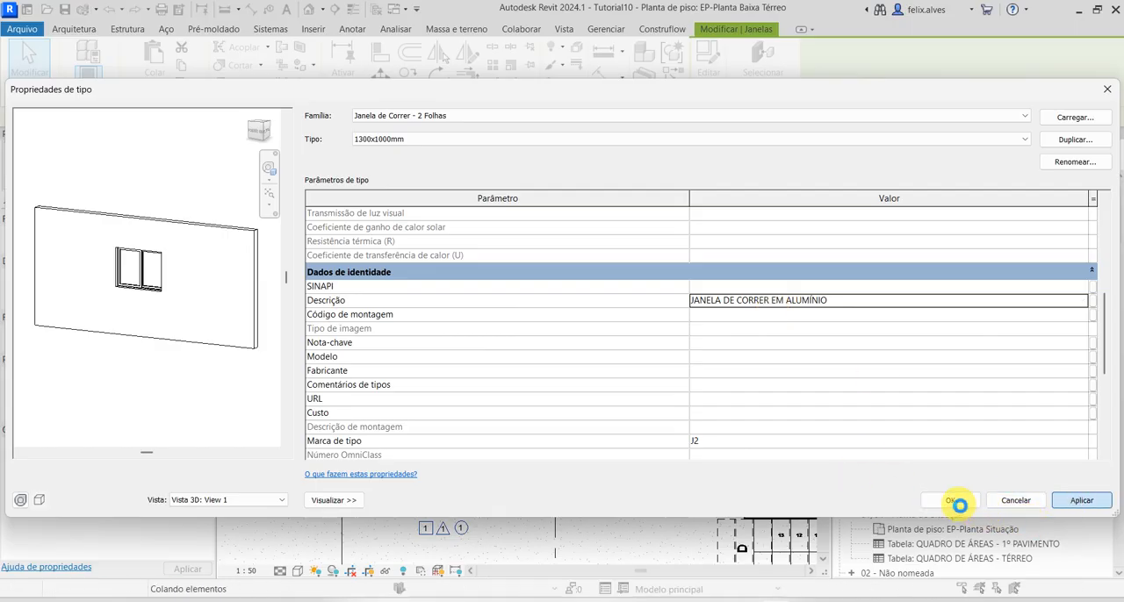
click(963, 508)
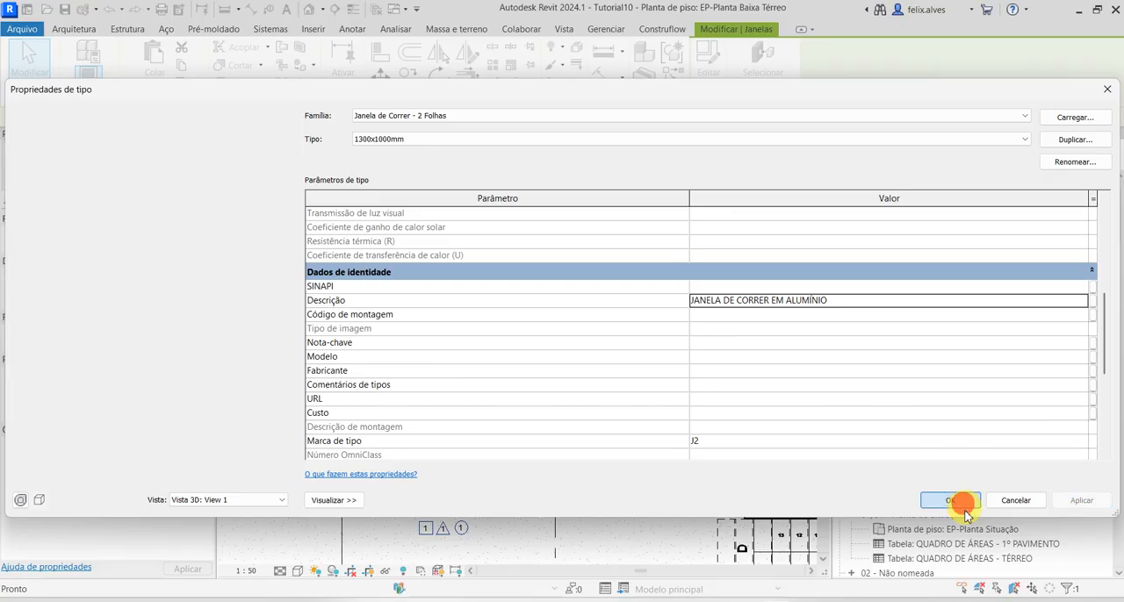
click(658, 263)
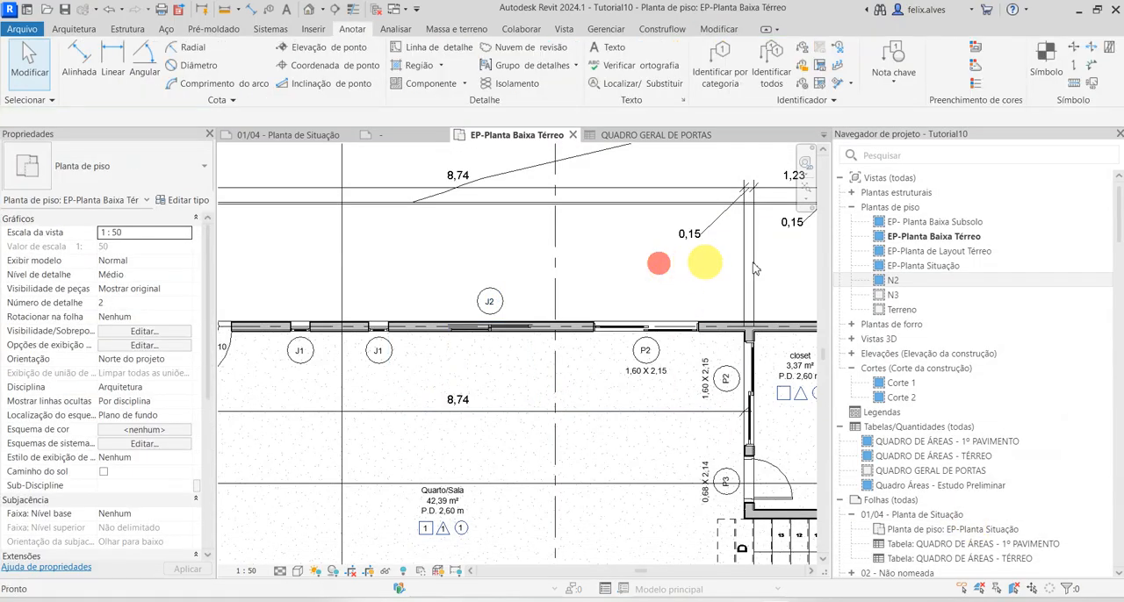
Create a new building component schedule for the Janelas category, finding it with the search term JANELAS
click(564, 29)
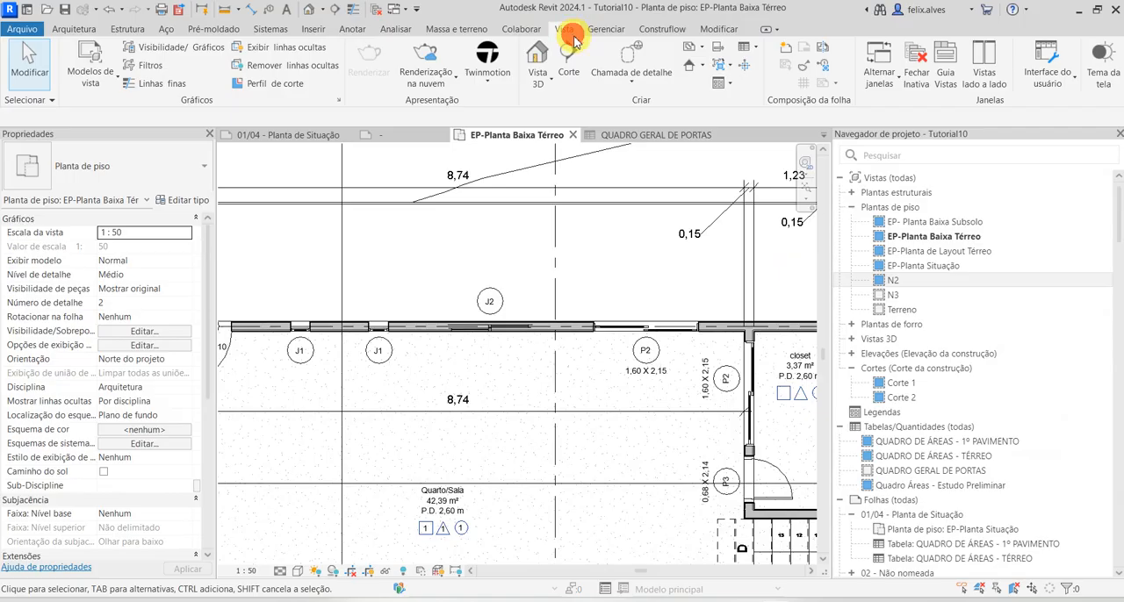
click(744, 55)
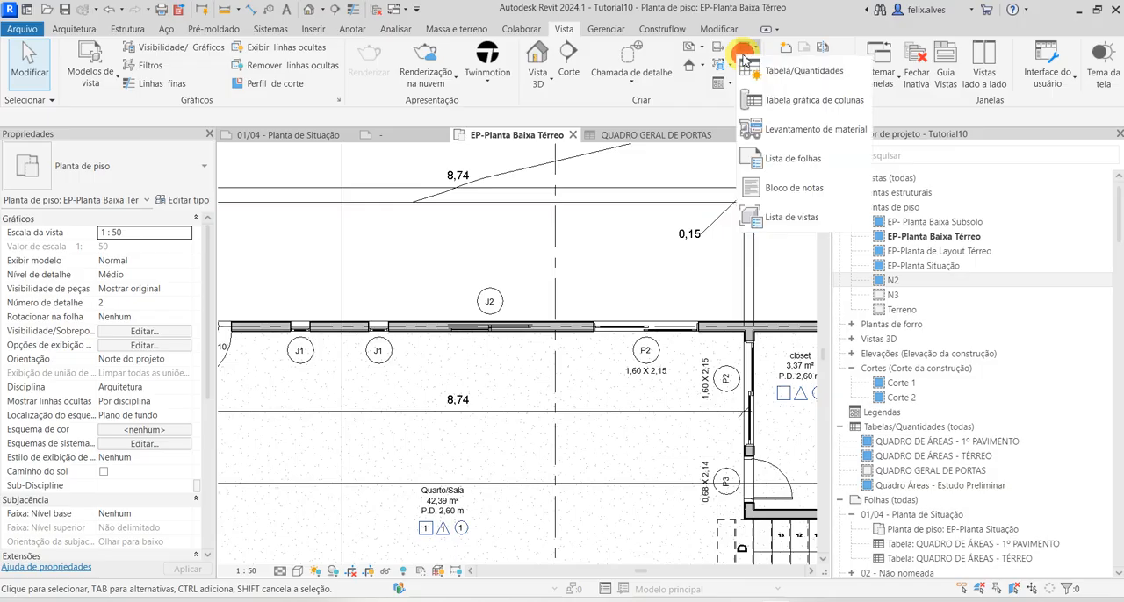
click(767, 70)
click(537, 199)
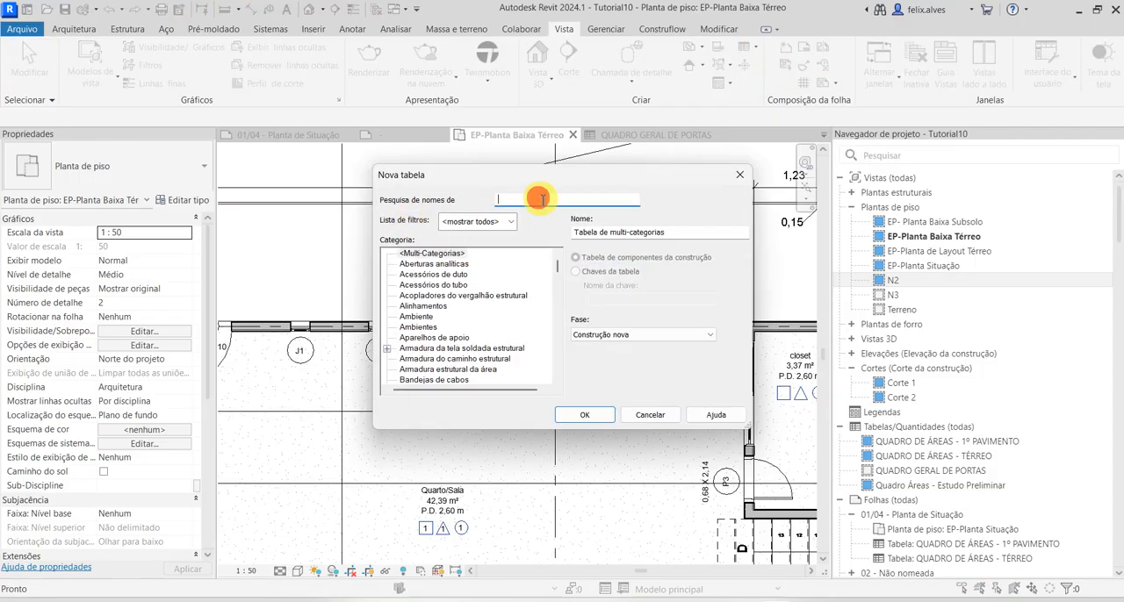
text(JANELAS)
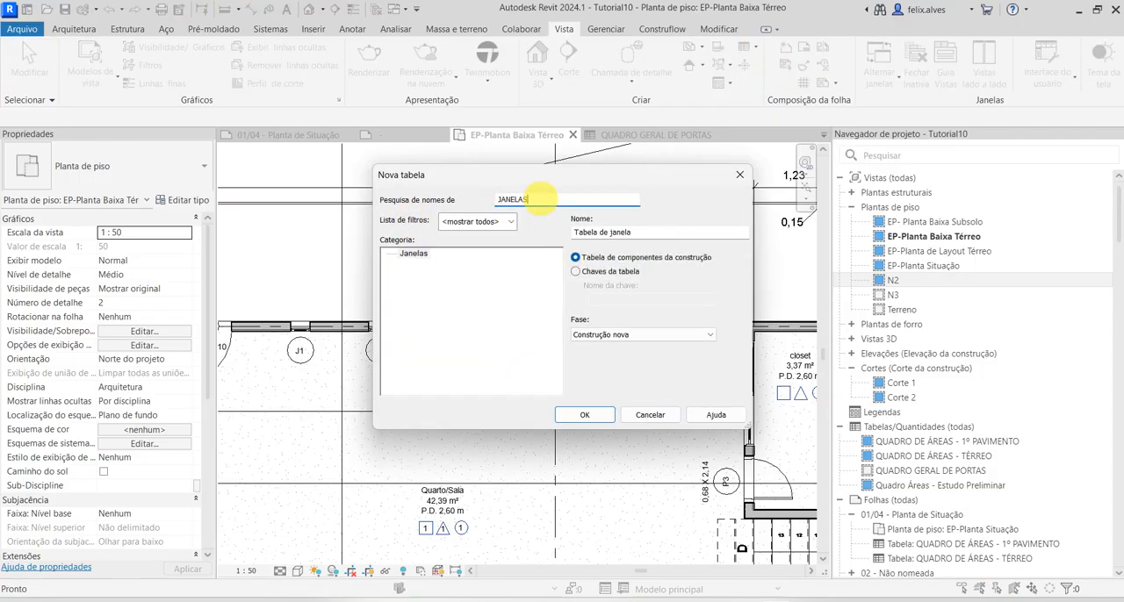
click(584, 415)
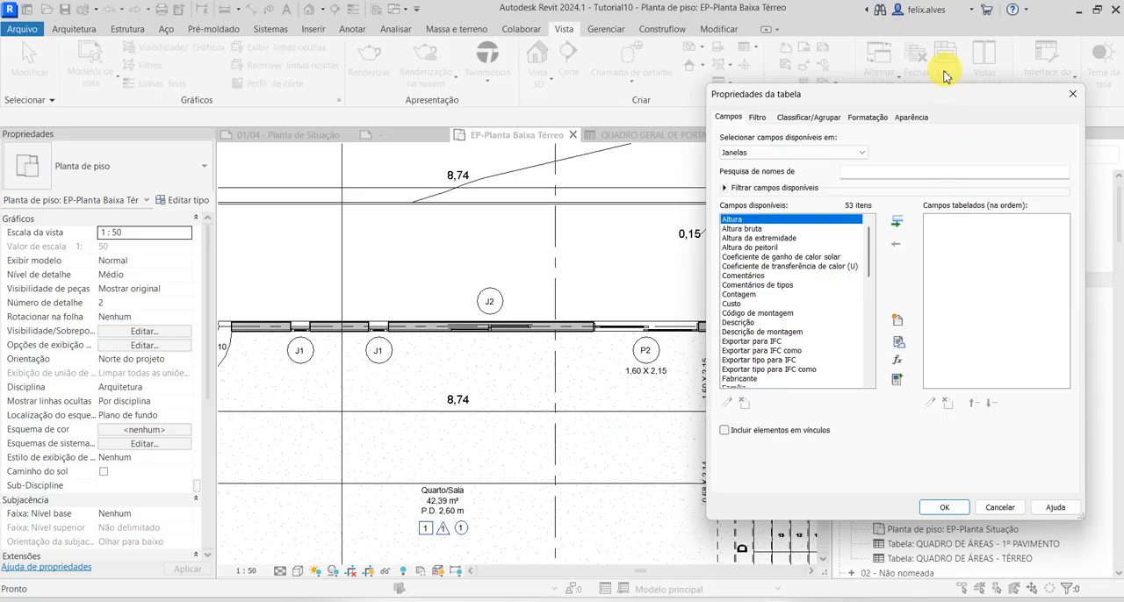
Add the Marca de tipo and Descrição fields to the window schedule
drag(946, 103, 586, 101)
scroll(395, 308, down, 7)
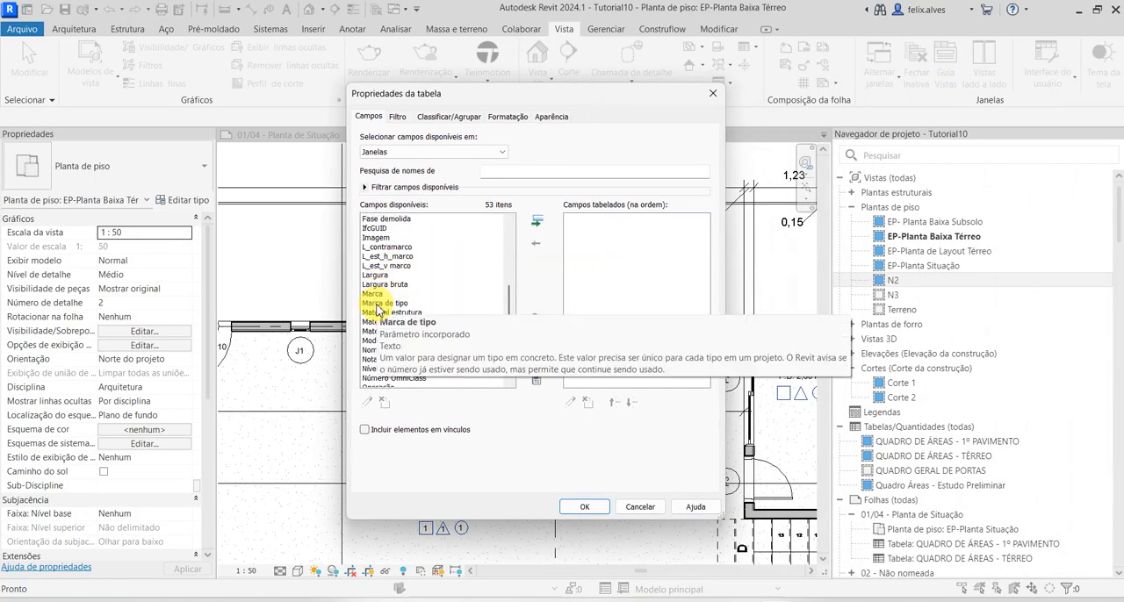
click(380, 303)
click(536, 221)
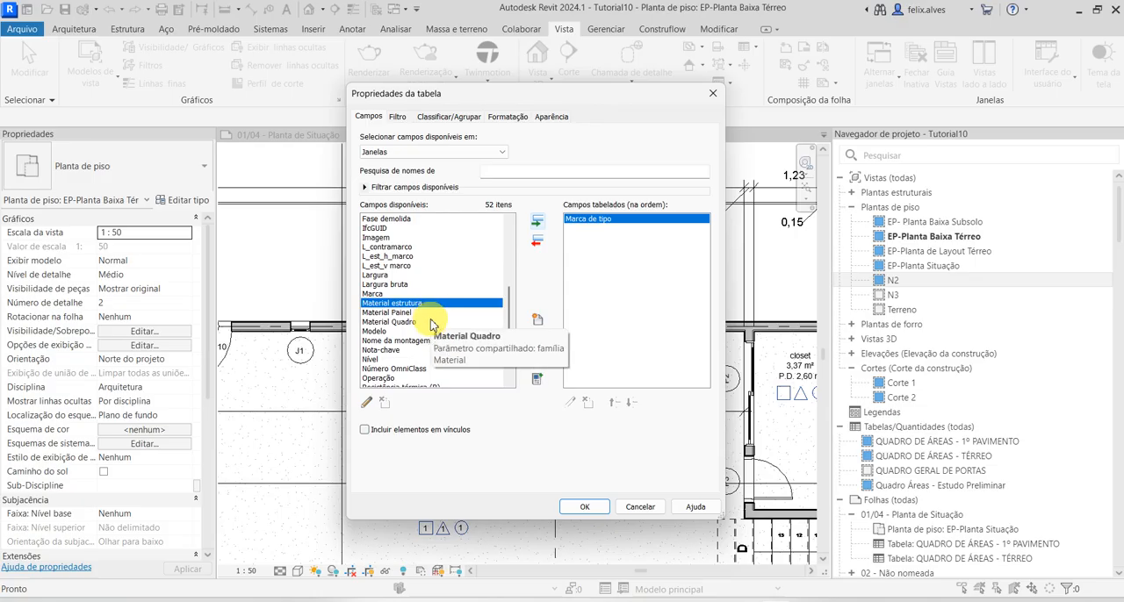
scroll(400, 307, up, 2)
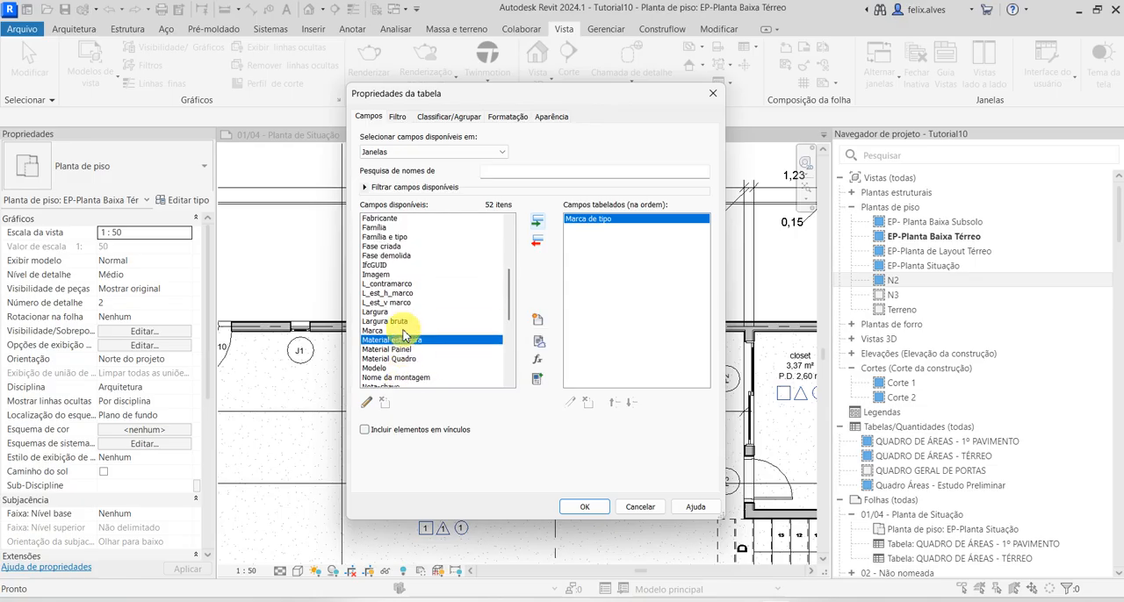
scroll(395, 299, up, 4)
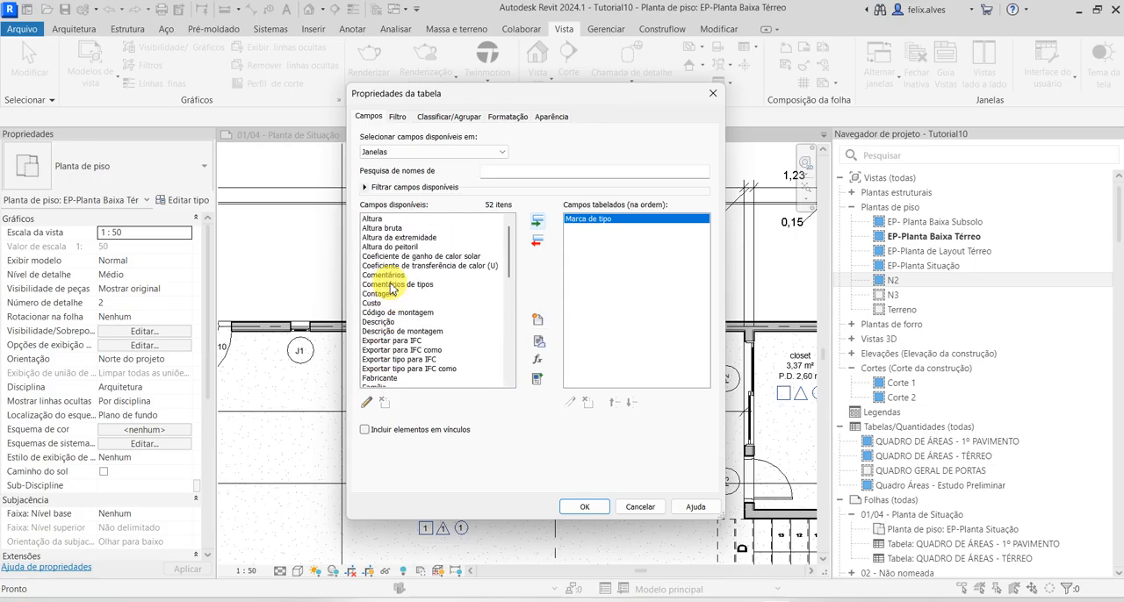
click(382, 322)
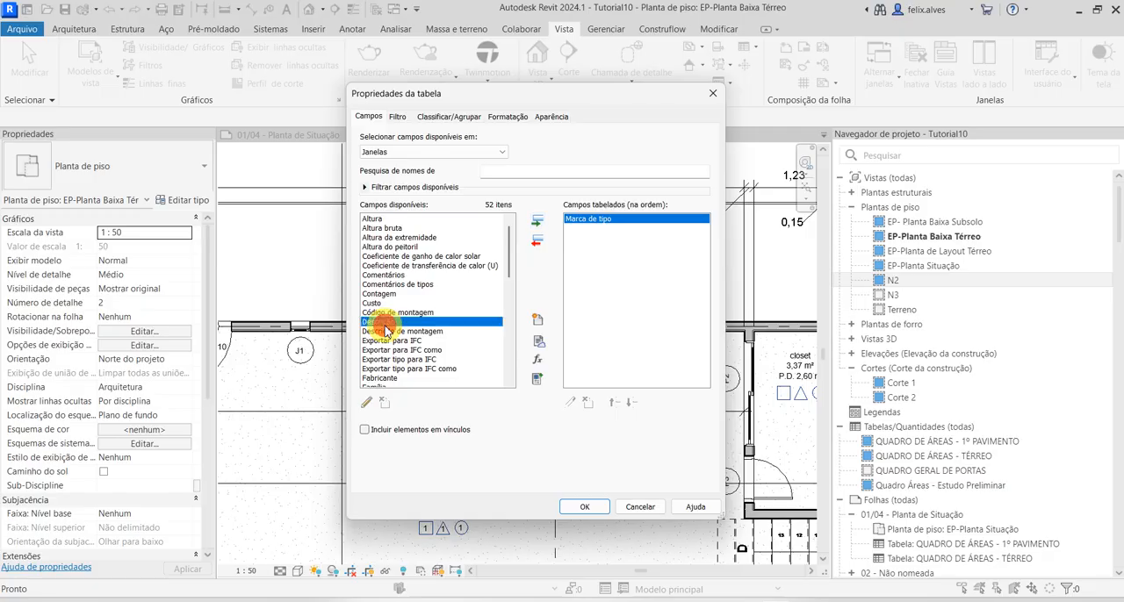
click(537, 221)
Add the Altura and Altura do peitoril fields to the window schedule and generate the table
click(372, 218)
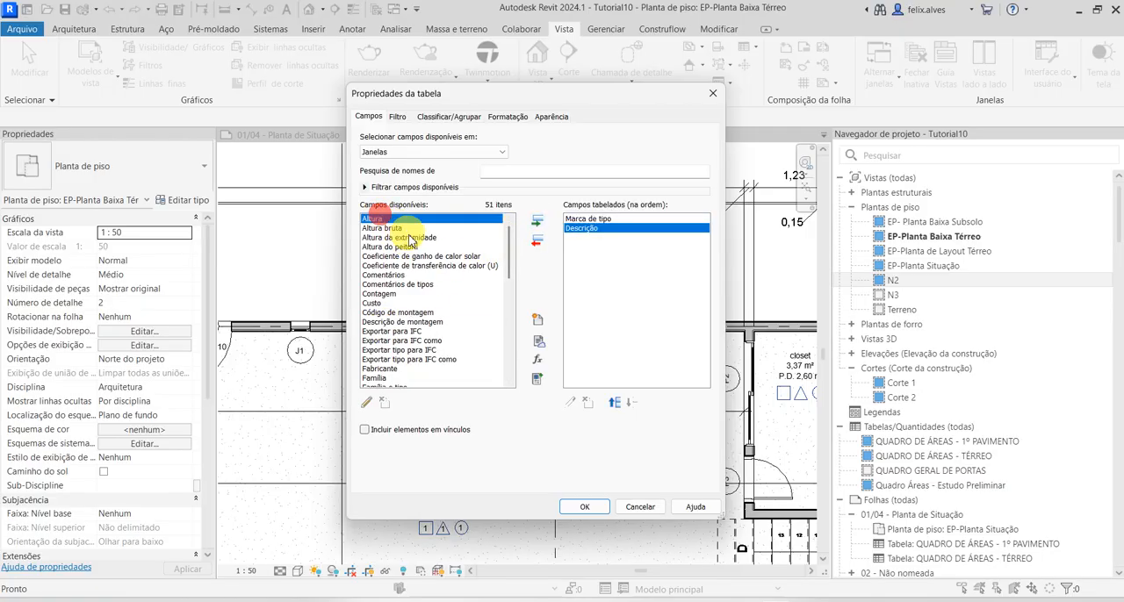
click(537, 220)
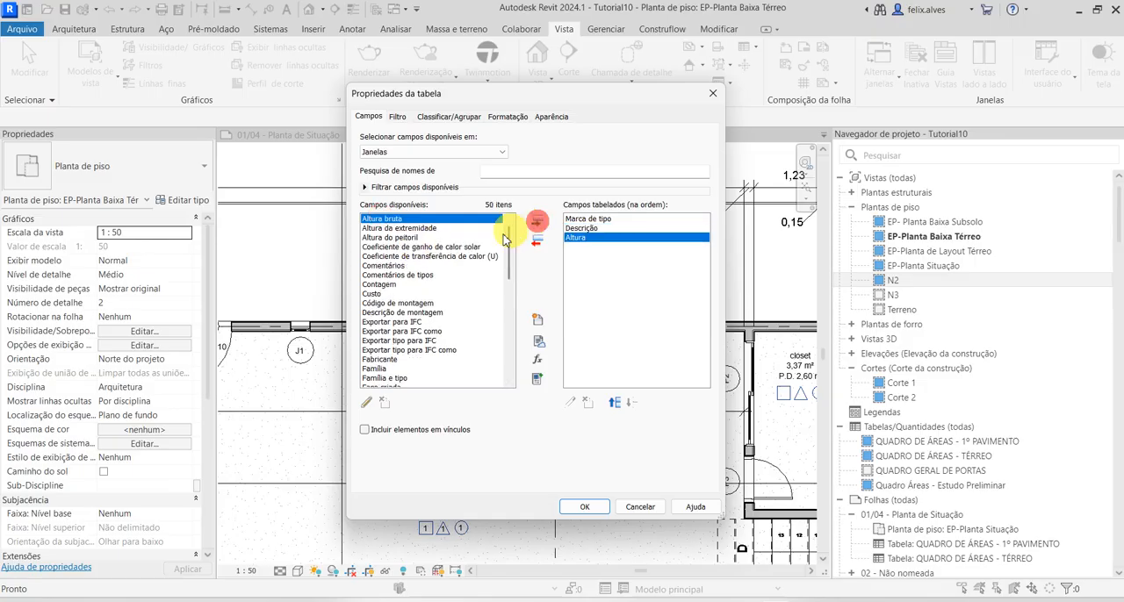
click(415, 239)
click(537, 221)
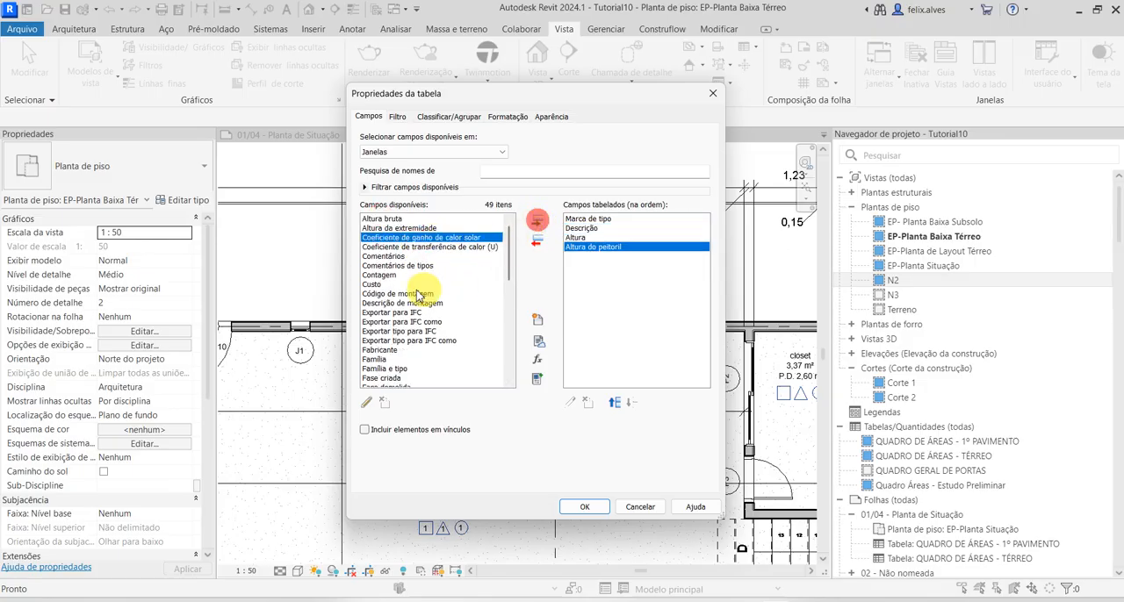
scroll(418, 289, down, 6)
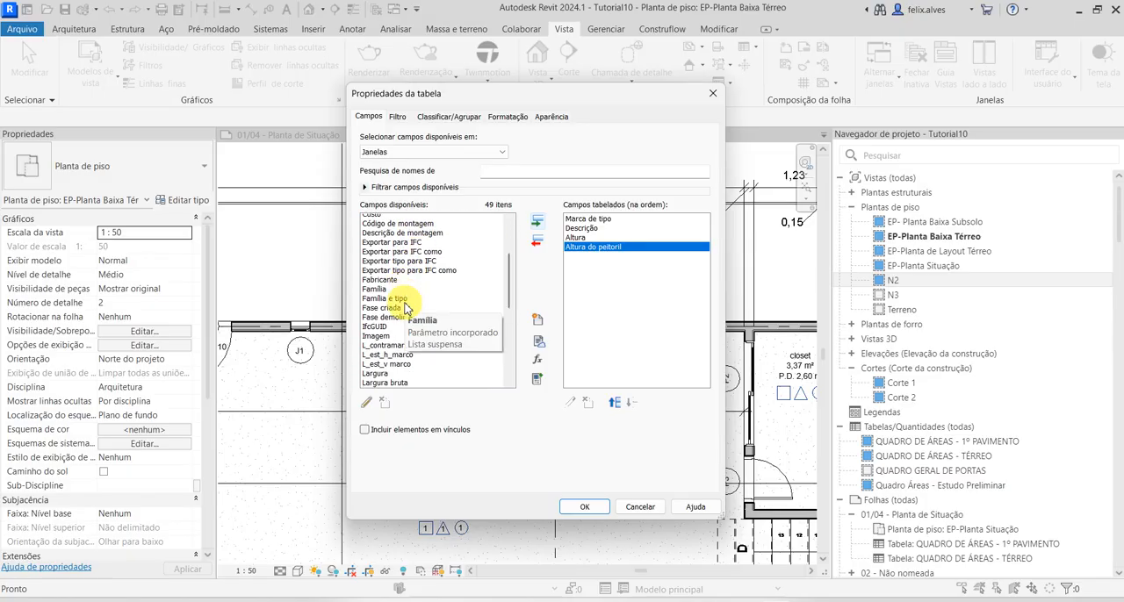
scroll(405, 307, down, 2)
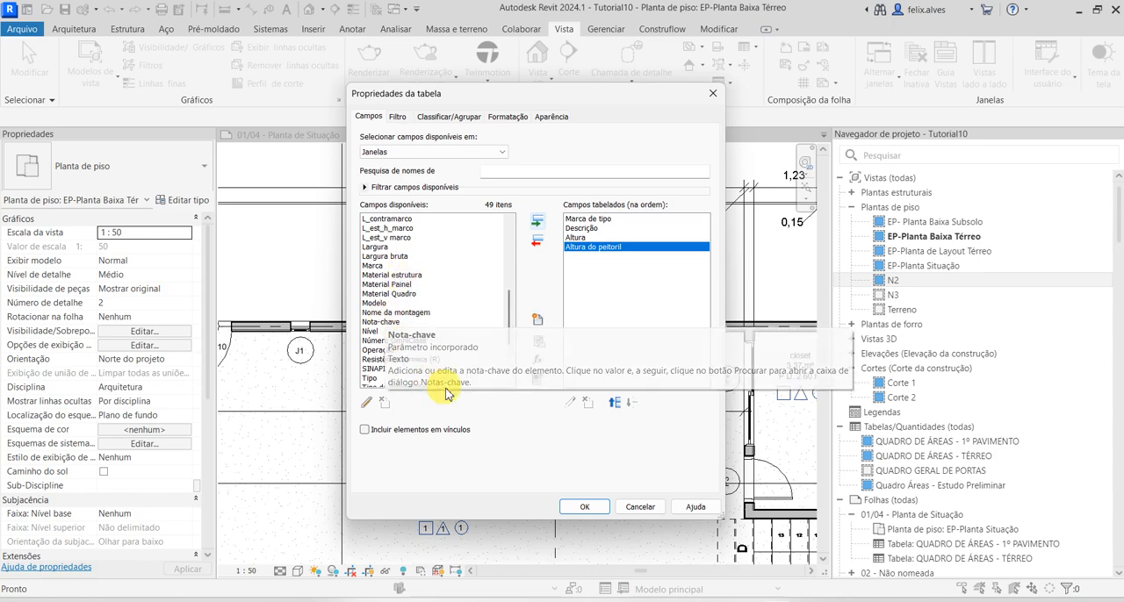
click(377, 248)
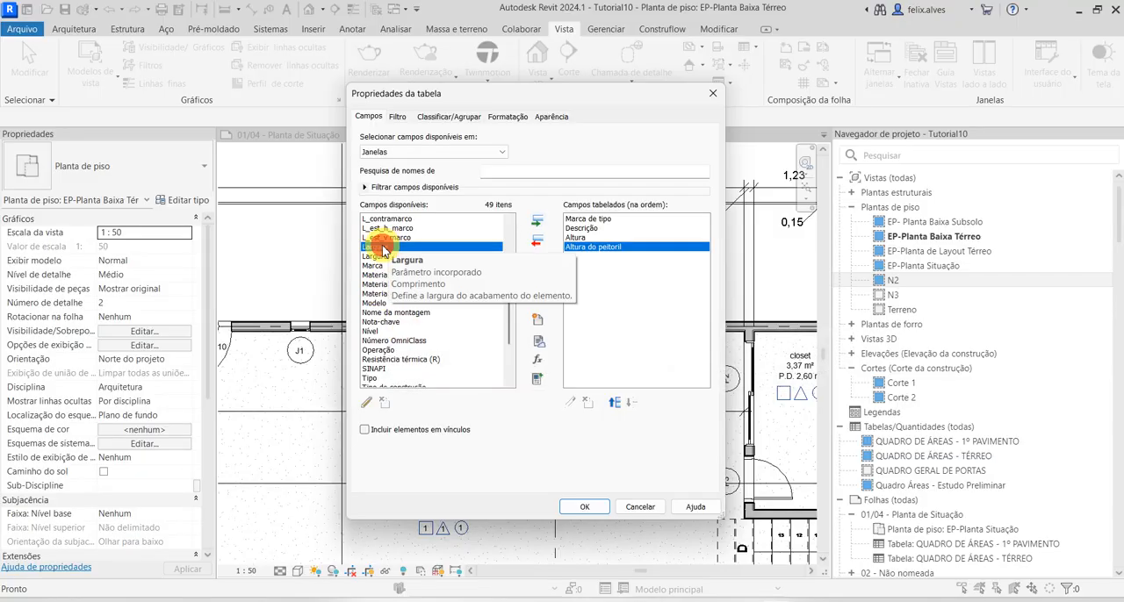
click(584, 507)
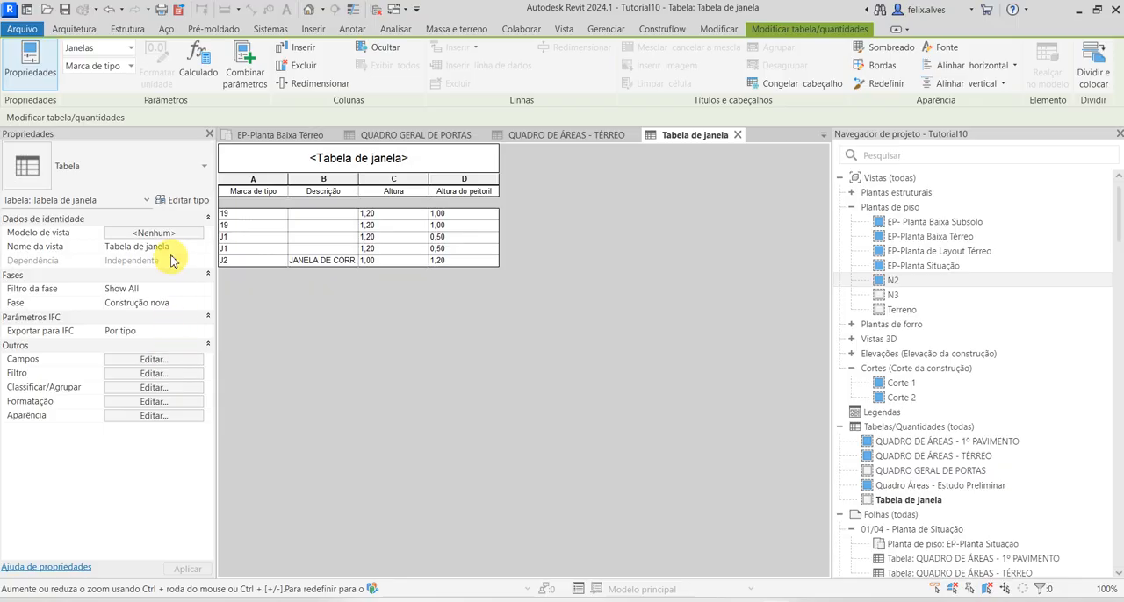
Add the Largura field to the window schedule and place it directly before Altura do peitoril
click(157, 361)
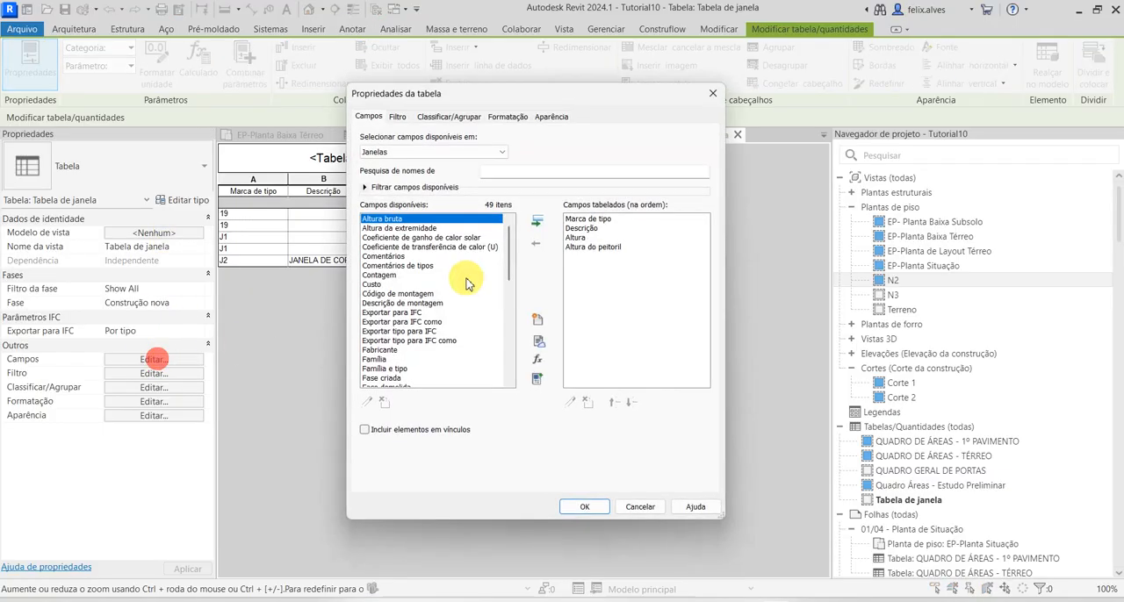
drag(661, 103, 909, 93)
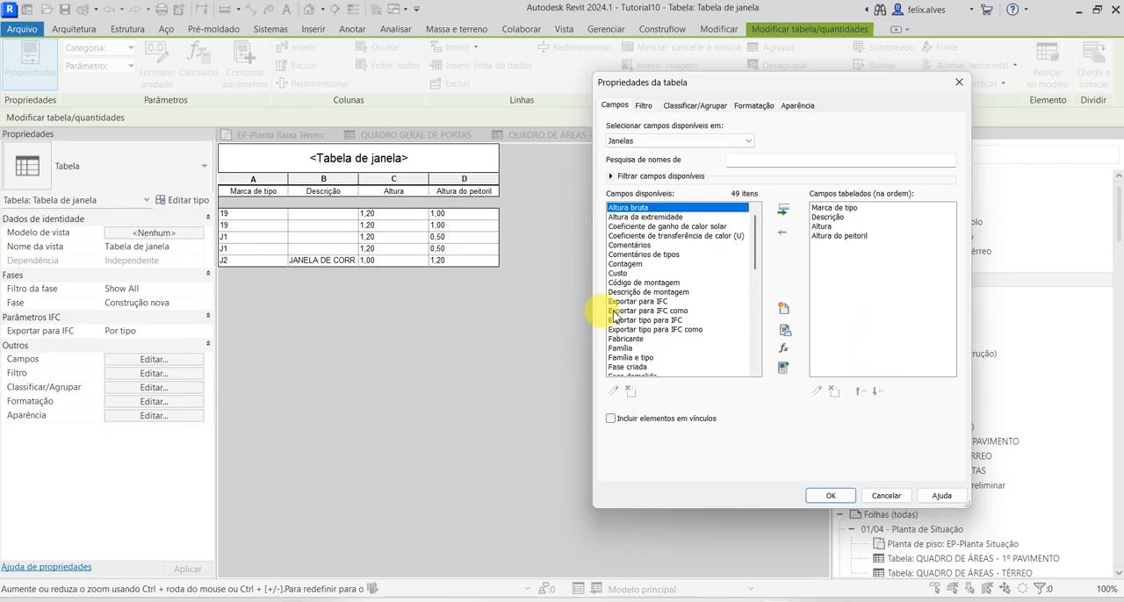
scroll(630, 281, down, 4)
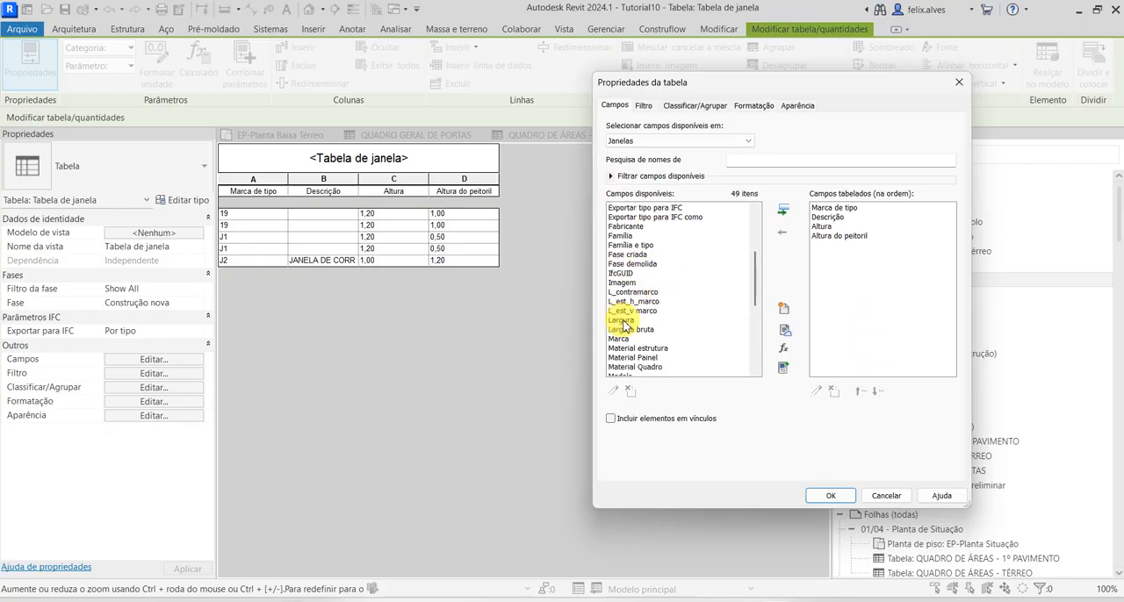
click(622, 320)
click(782, 210)
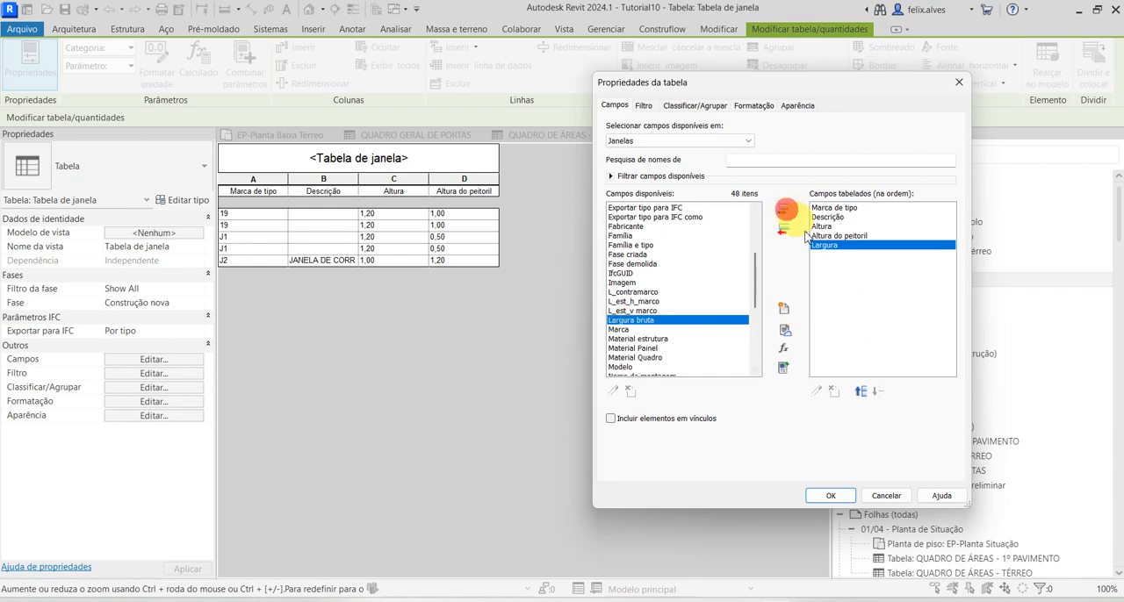
click(860, 392)
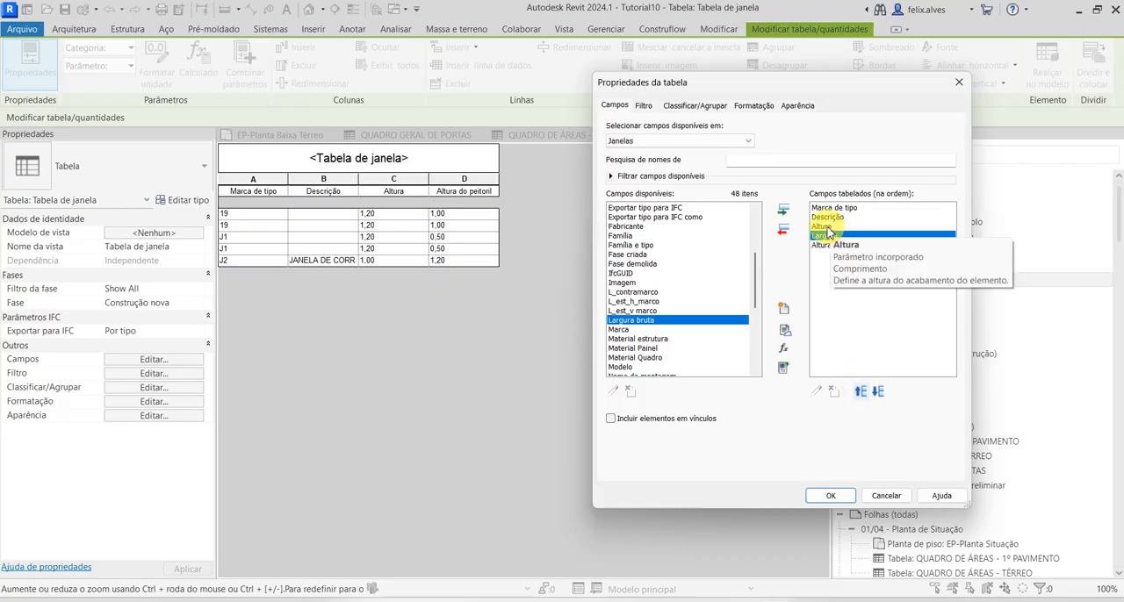
Reorder the window schedule fields to Marca de tipo, Largura, Altura, Altura do peitoril, Descrição and apply the order
click(861, 391)
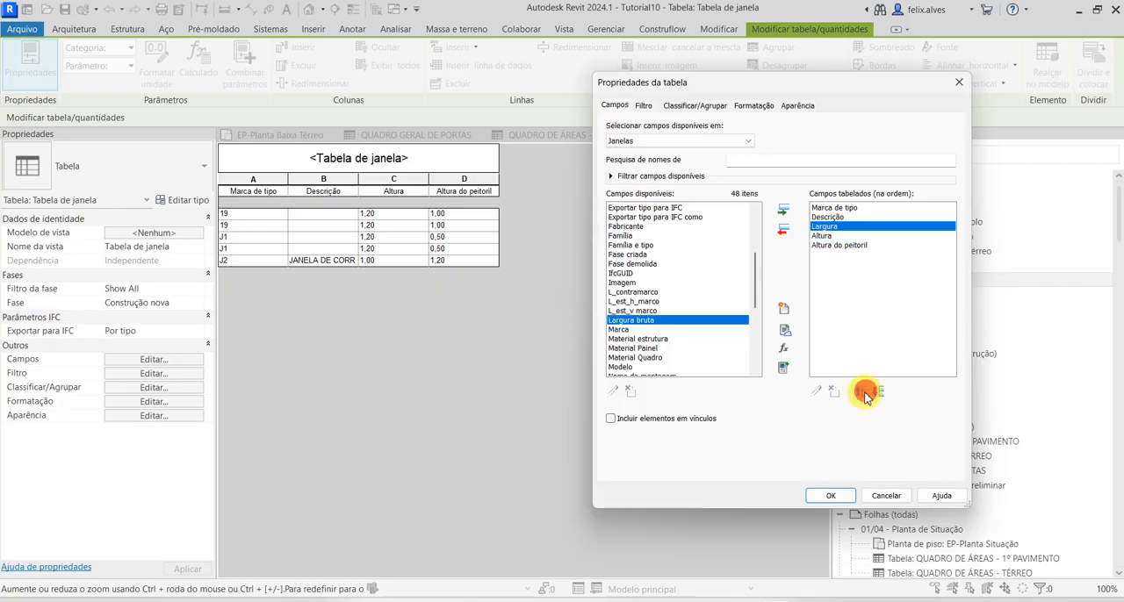
click(863, 392)
click(825, 236)
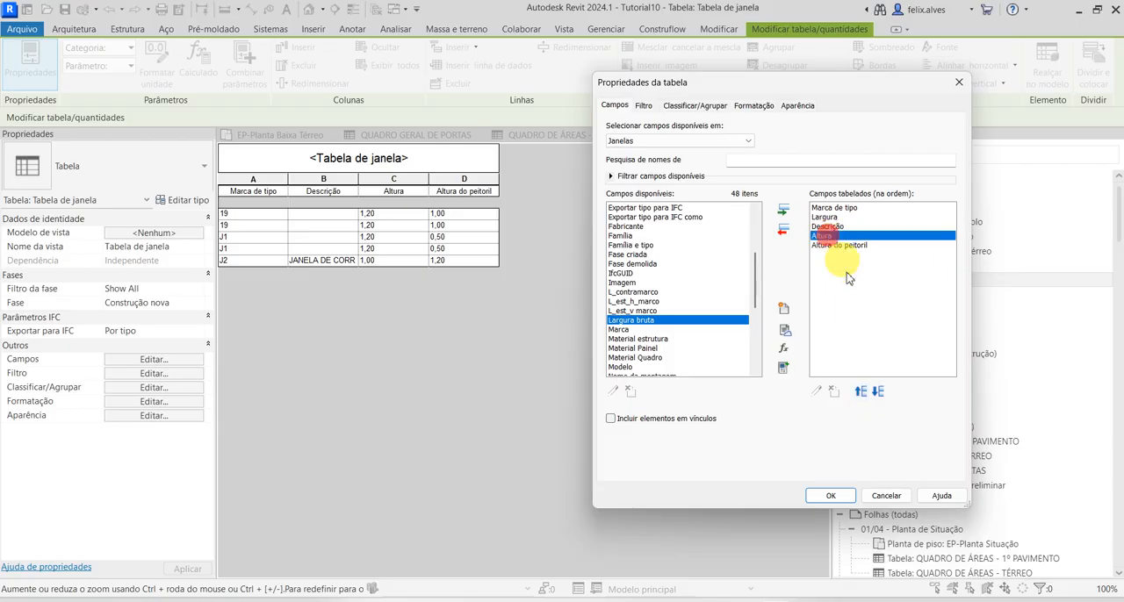
click(861, 393)
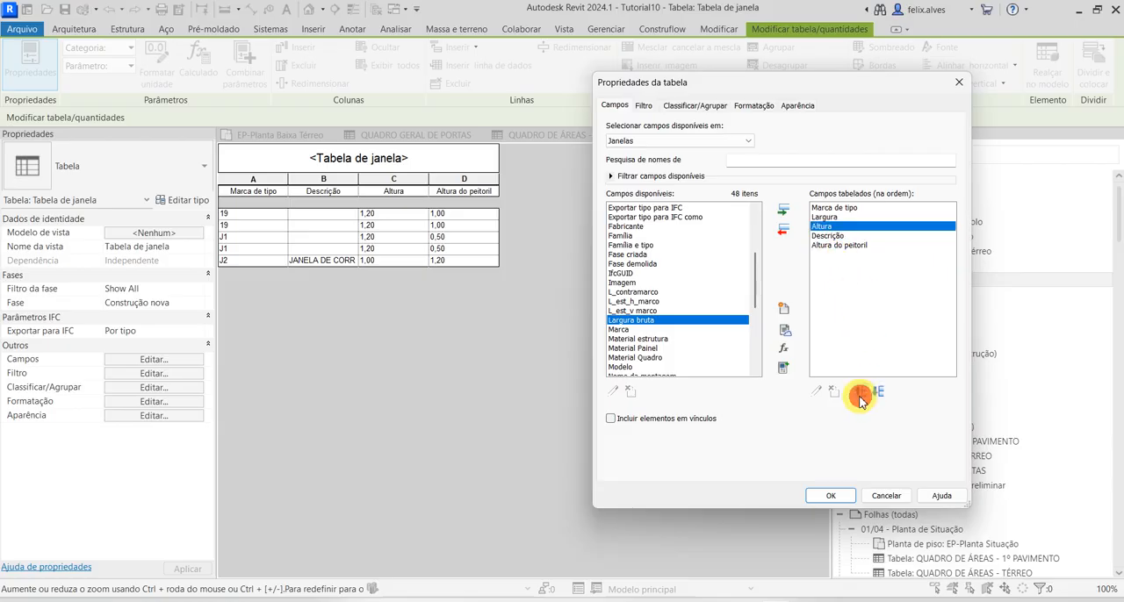
click(852, 246)
click(861, 391)
click(867, 287)
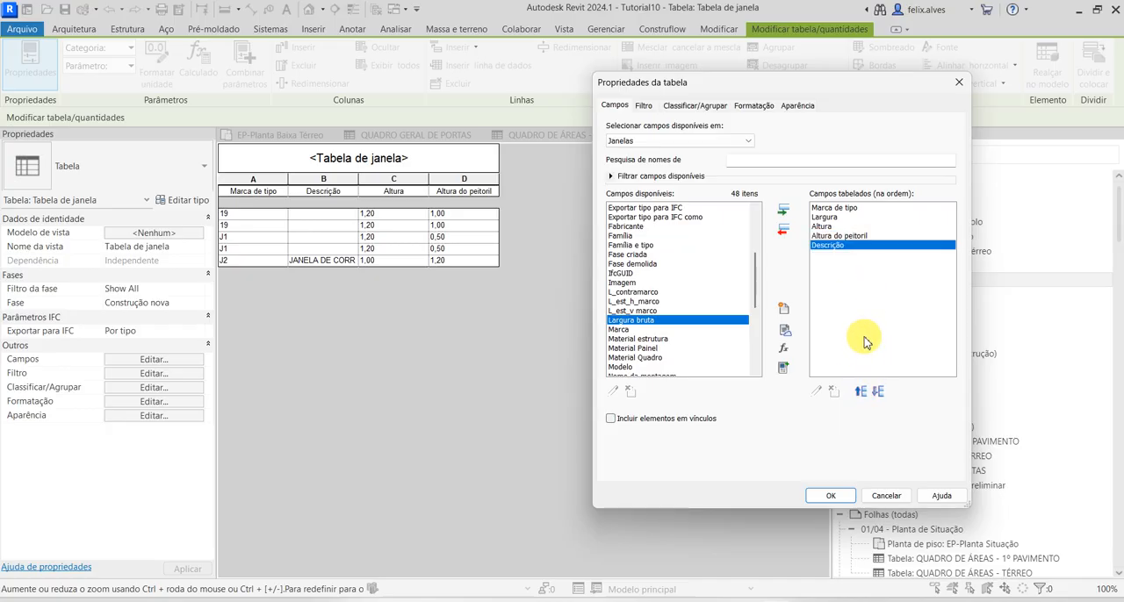
click(834, 496)
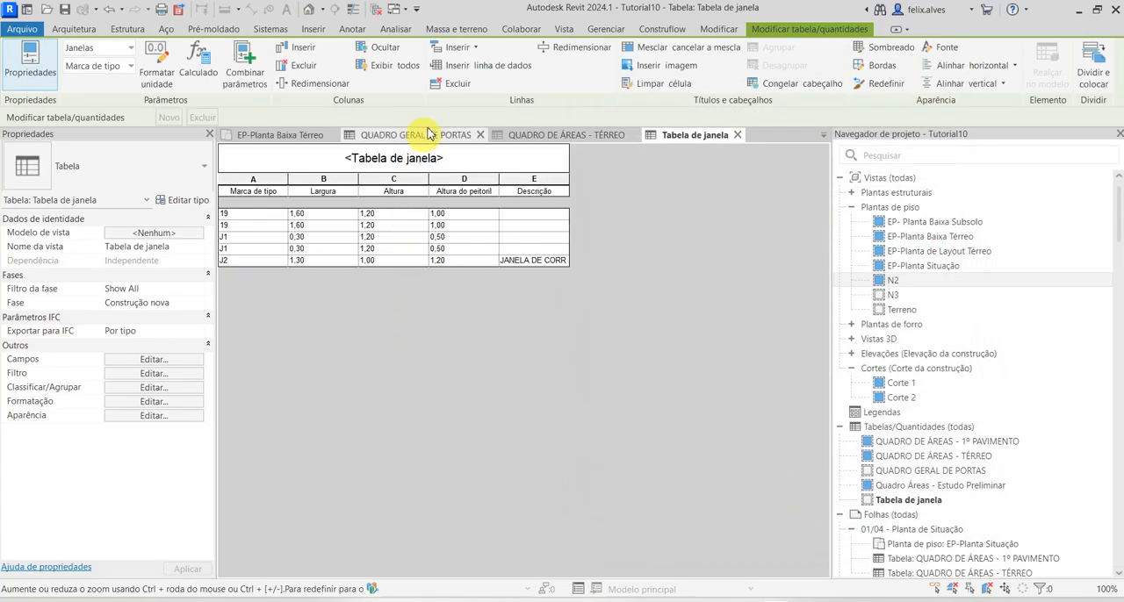
Retitle the window schedule as QUADRO GERAL DE JANELAS
click(420, 154)
double_click(421, 153)
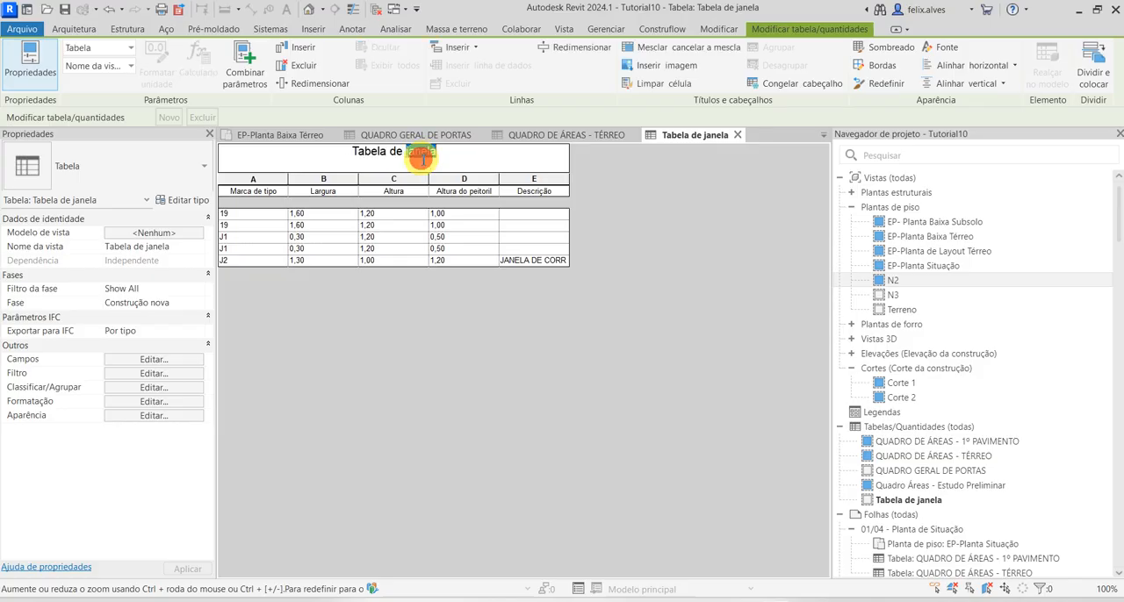
drag(421, 155, 339, 160)
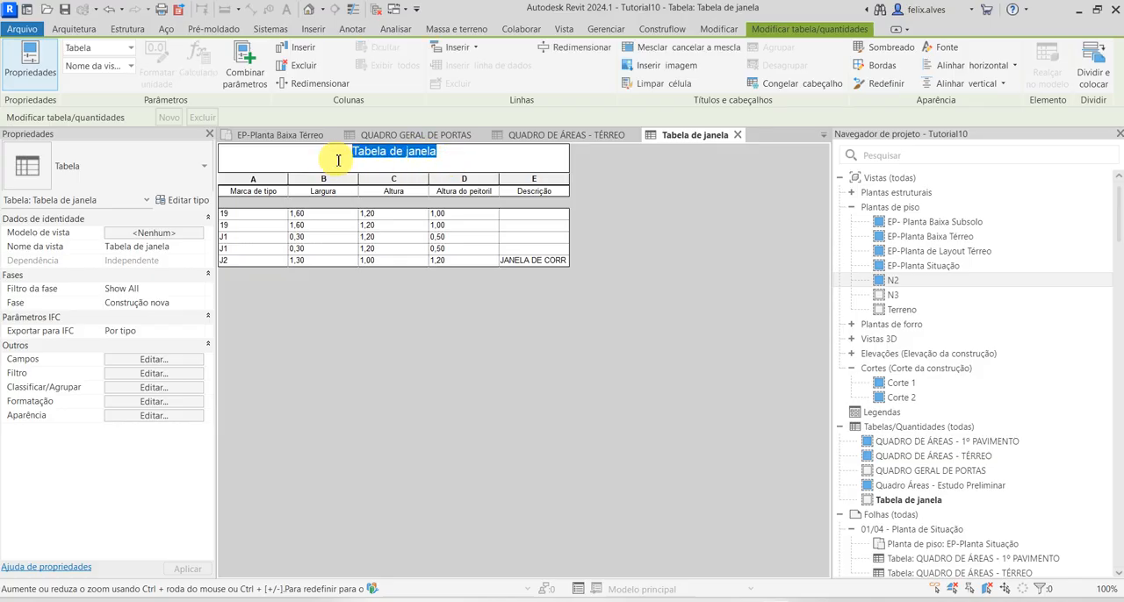
text(QUAD)
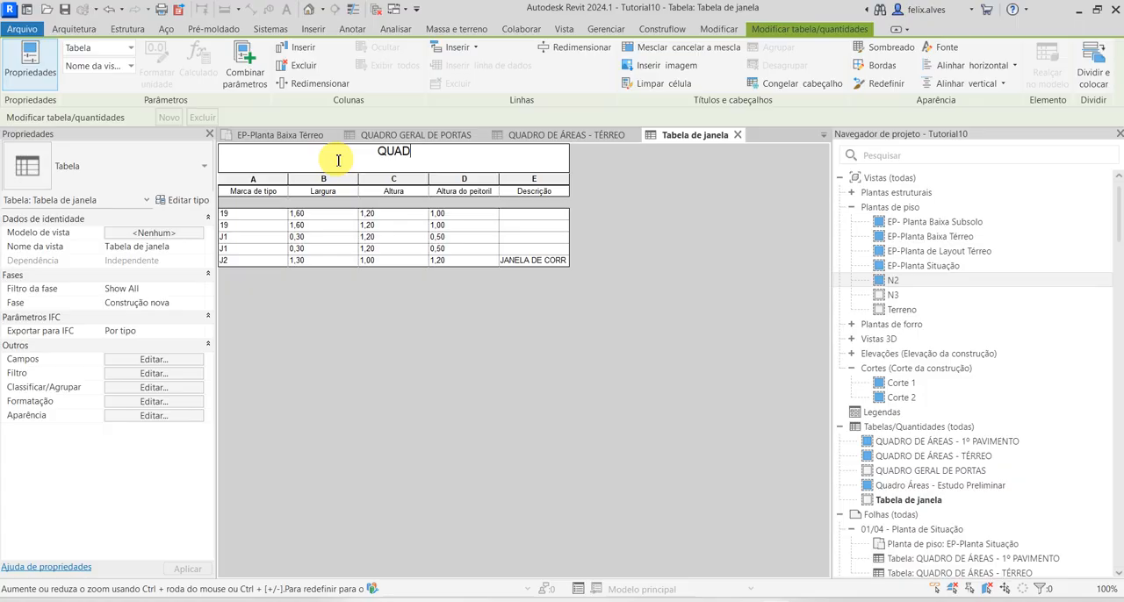
text(RO GER)
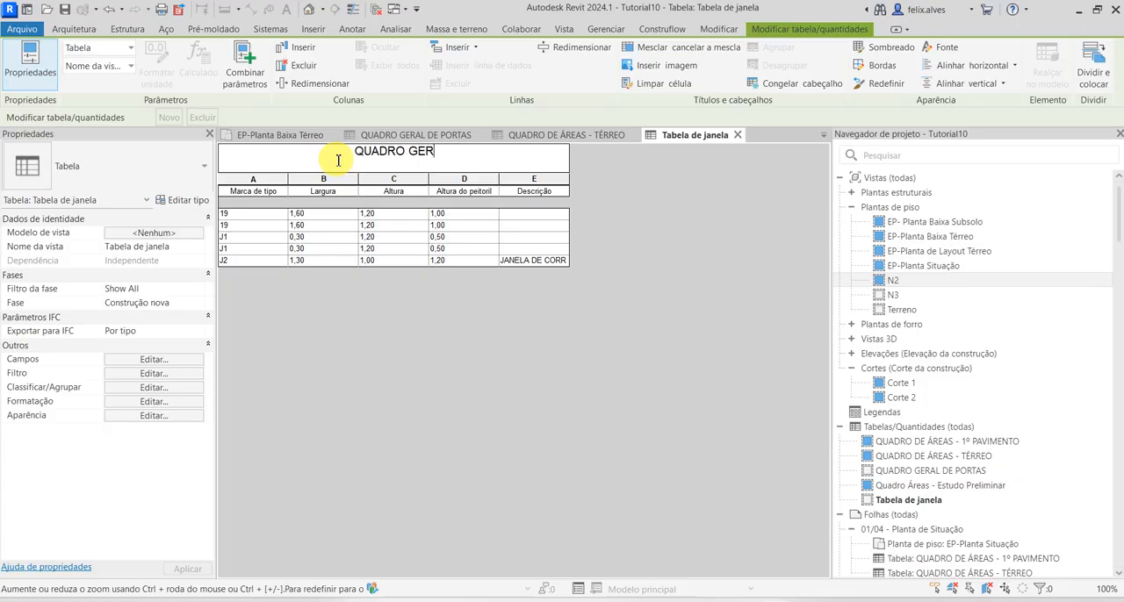
text(AL DE JANELAS)
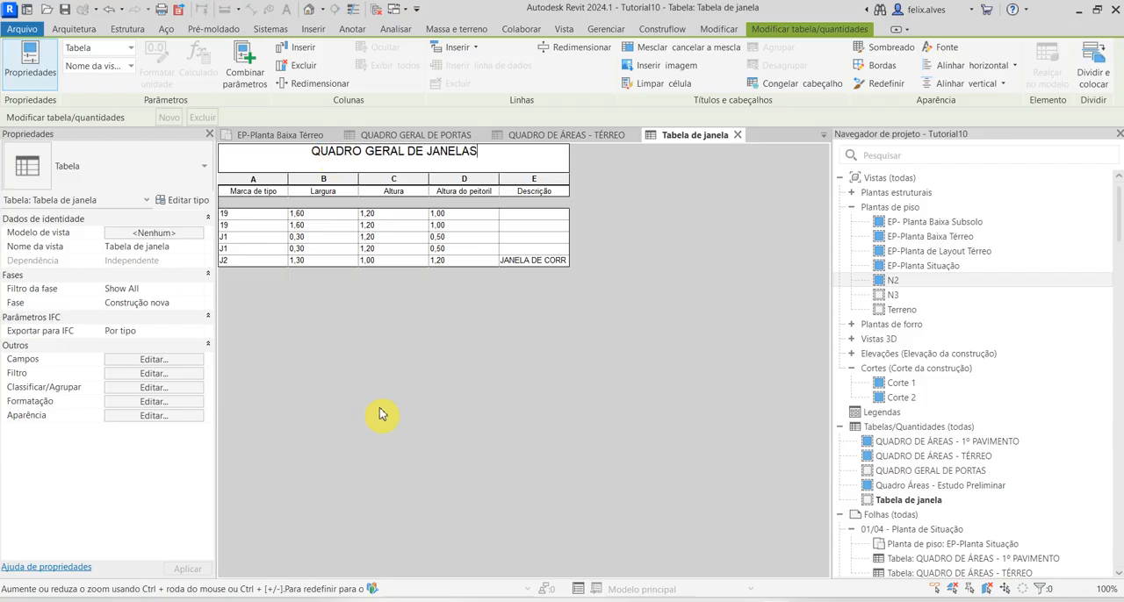
Sort the window schedule by Marca de tipo in ascending order and remove the blank row before the data
click(176, 375)
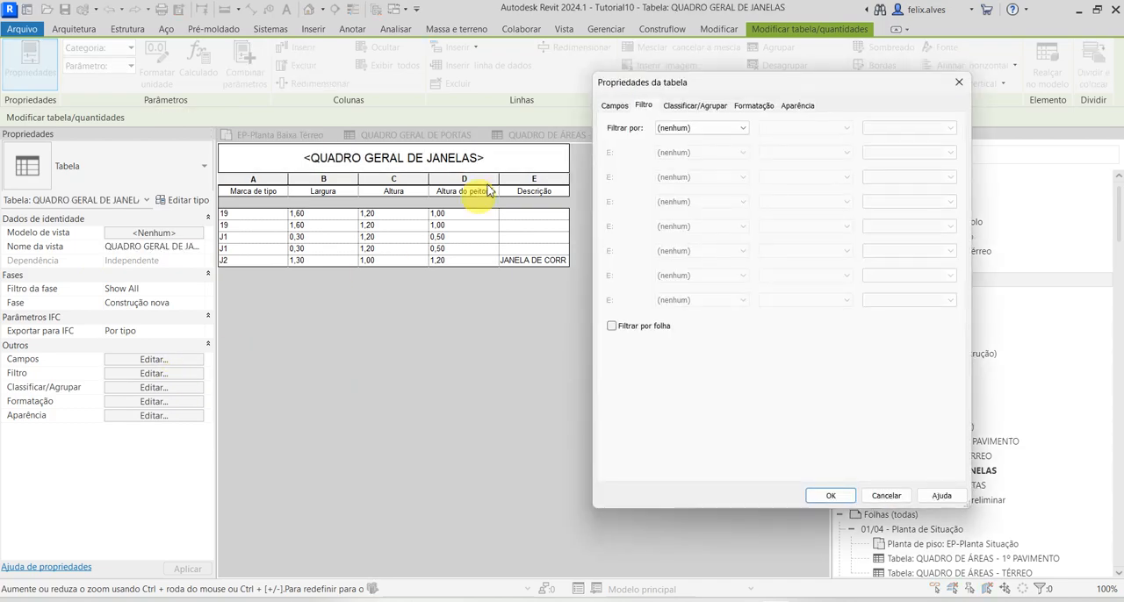
click(685, 106)
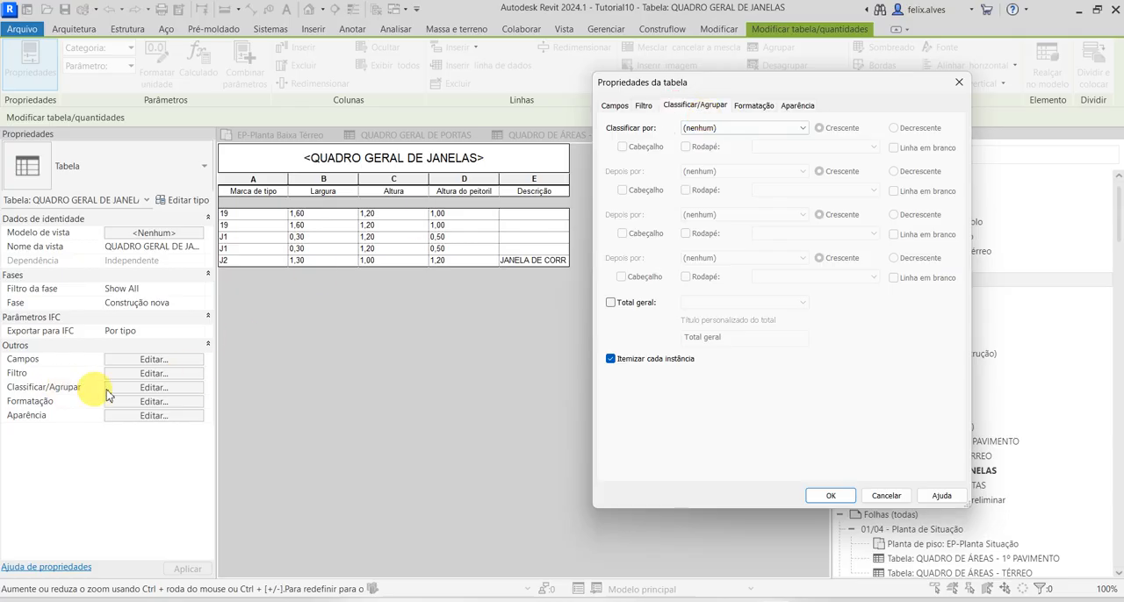
click(734, 130)
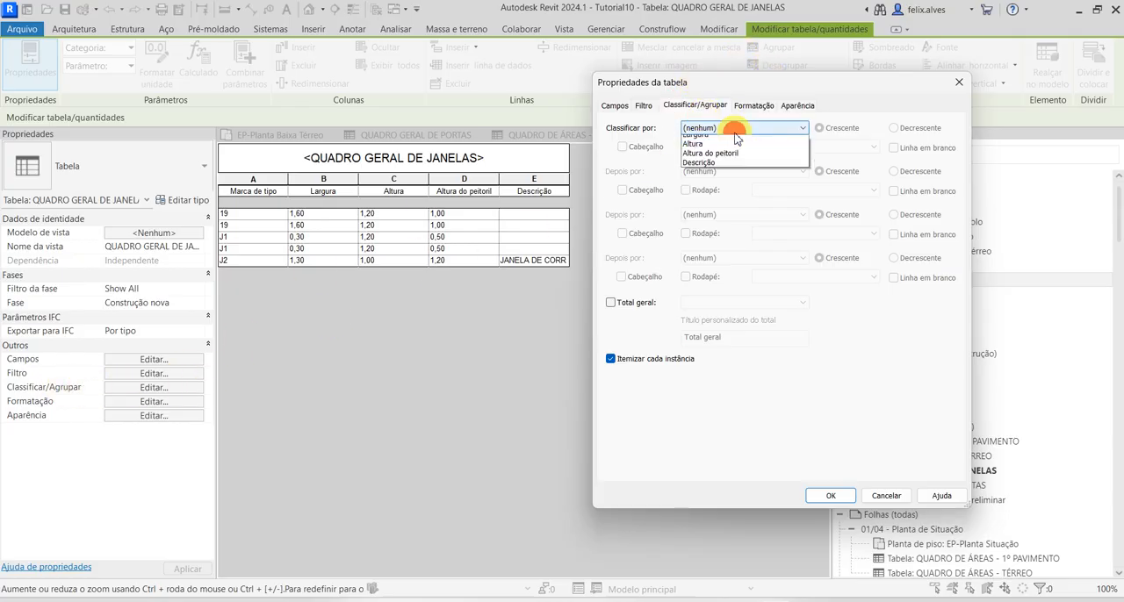
click(729, 149)
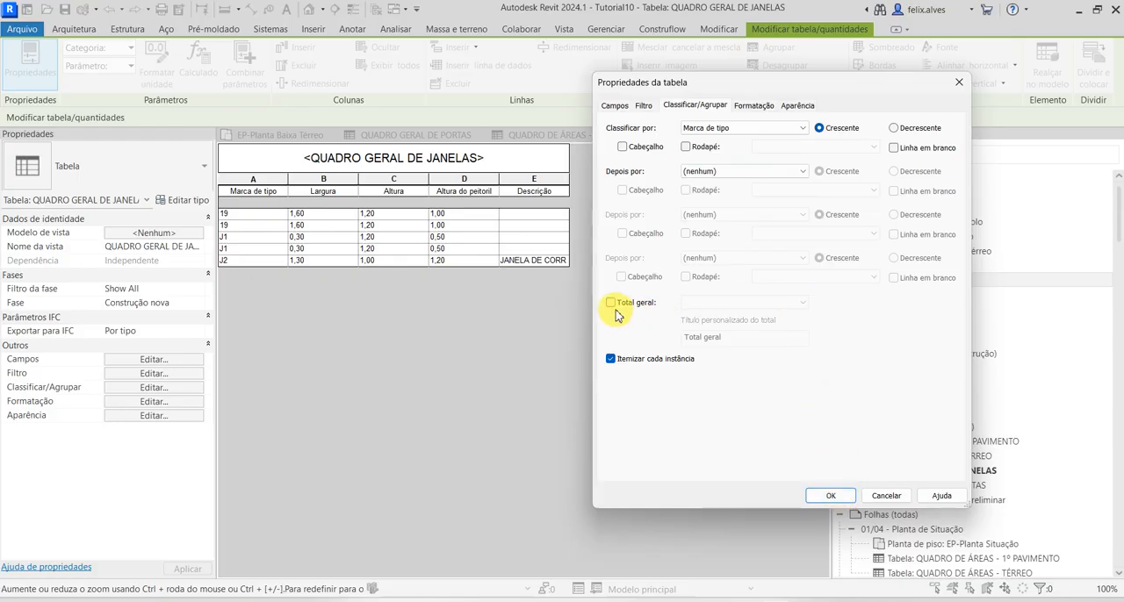
click(760, 109)
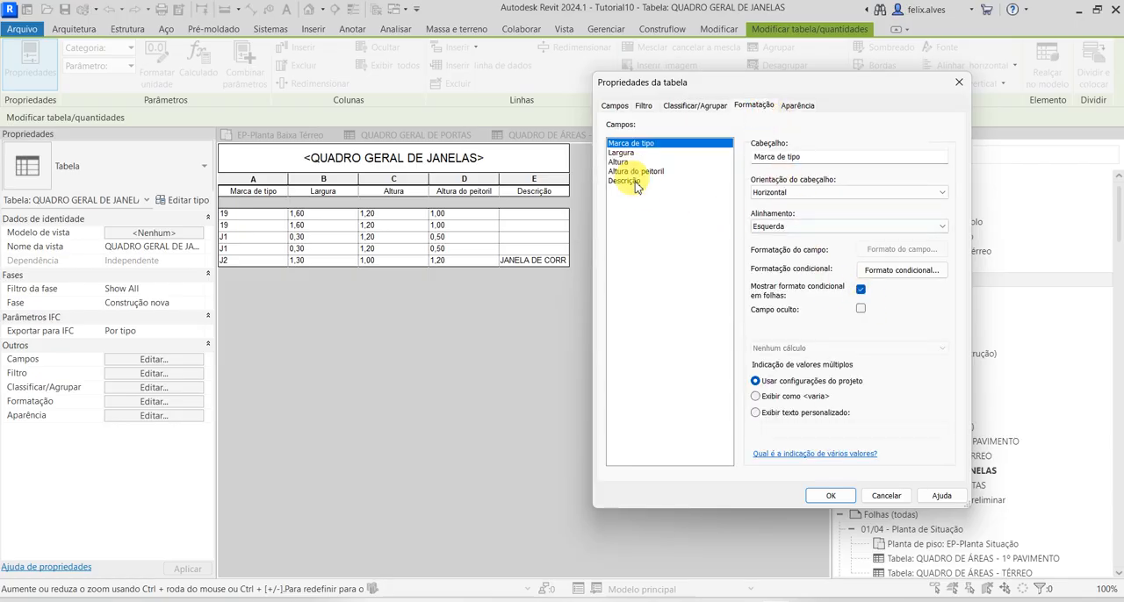
click(793, 105)
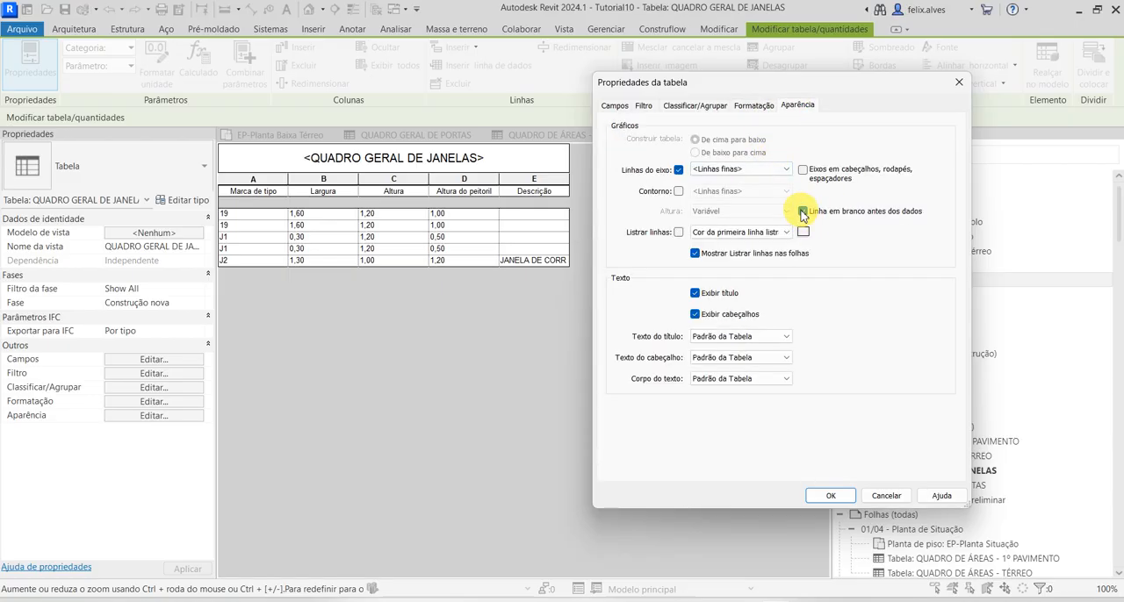
click(827, 497)
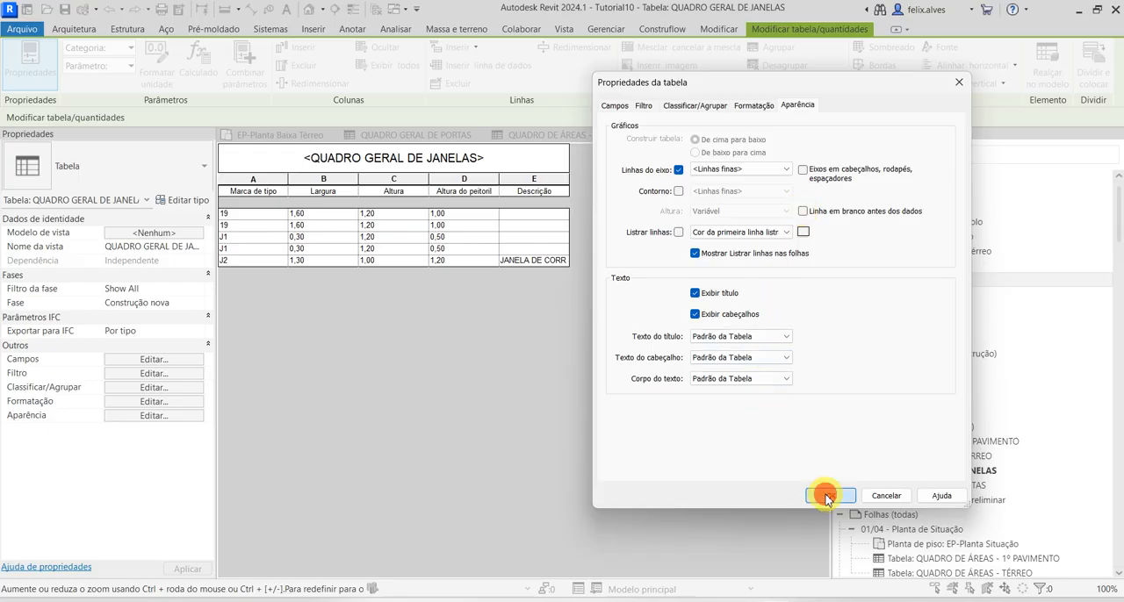
Add the Contagem field to the window schedule as its last column
click(153, 359)
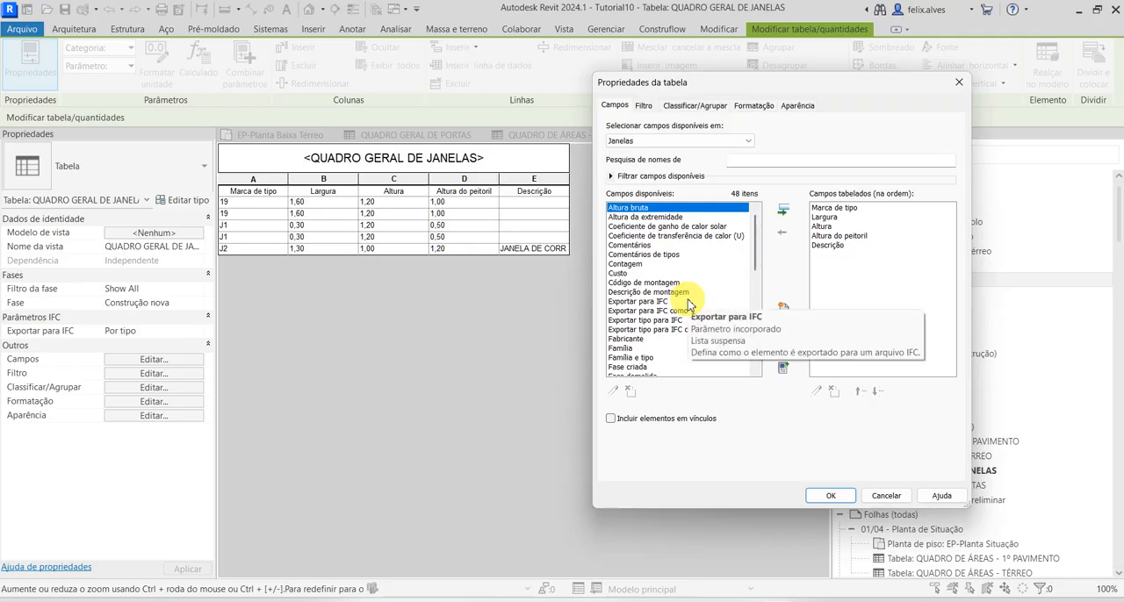
scroll(689, 305, down, 3)
scroll(688, 305, up, 2)
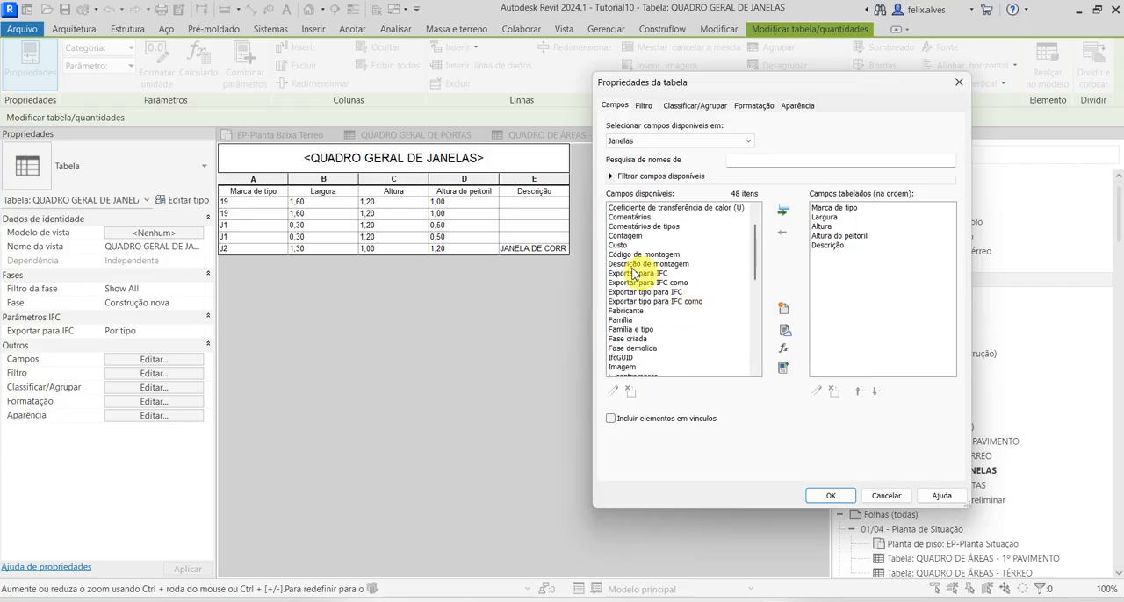
click(624, 238)
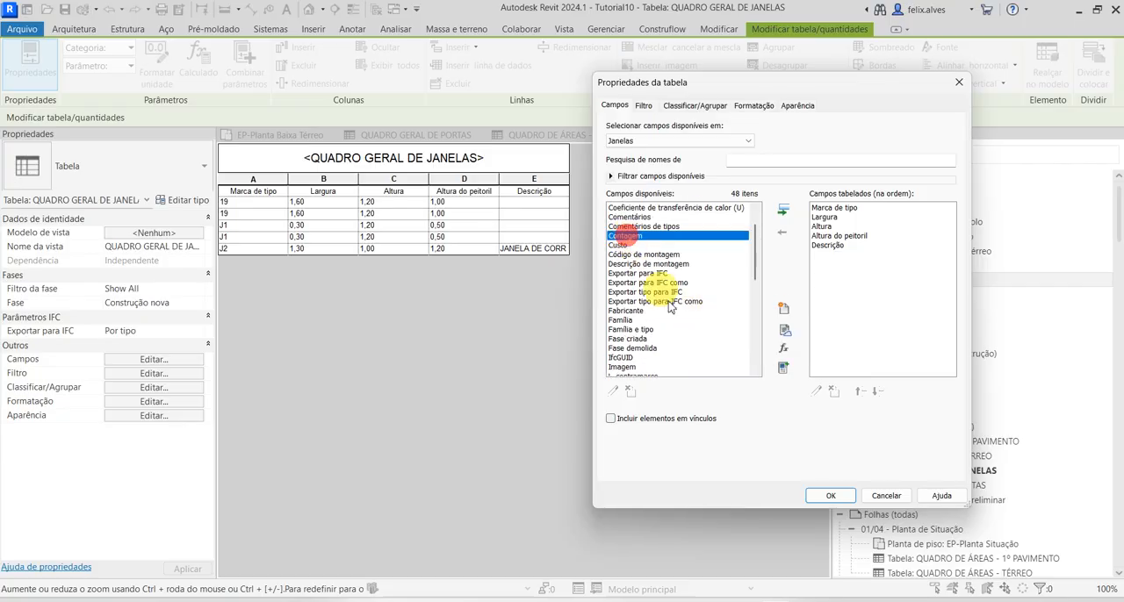
click(782, 209)
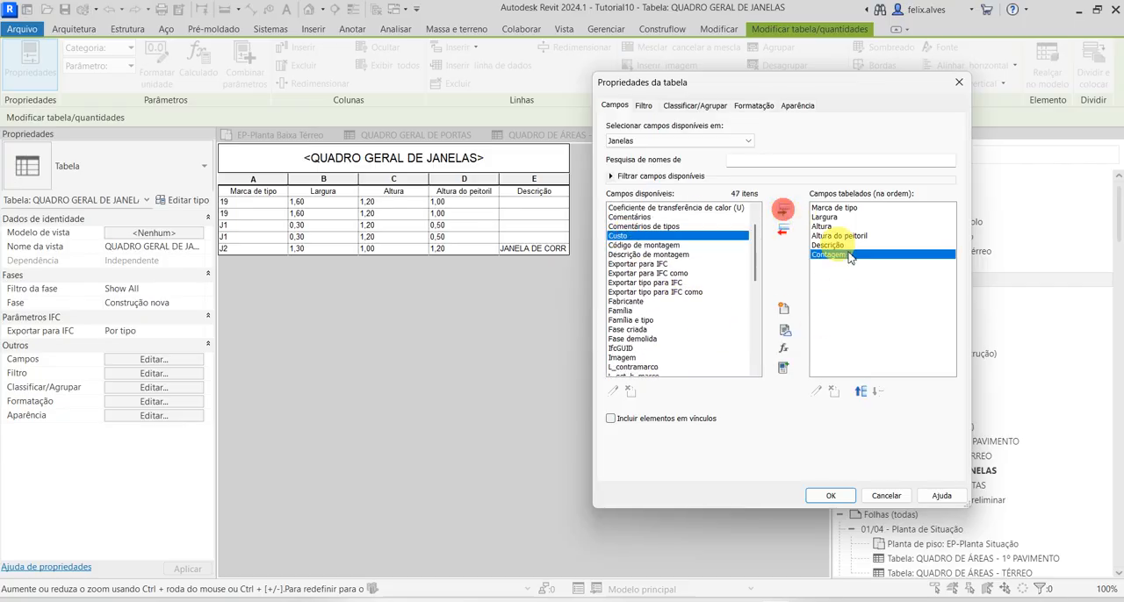
click(830, 495)
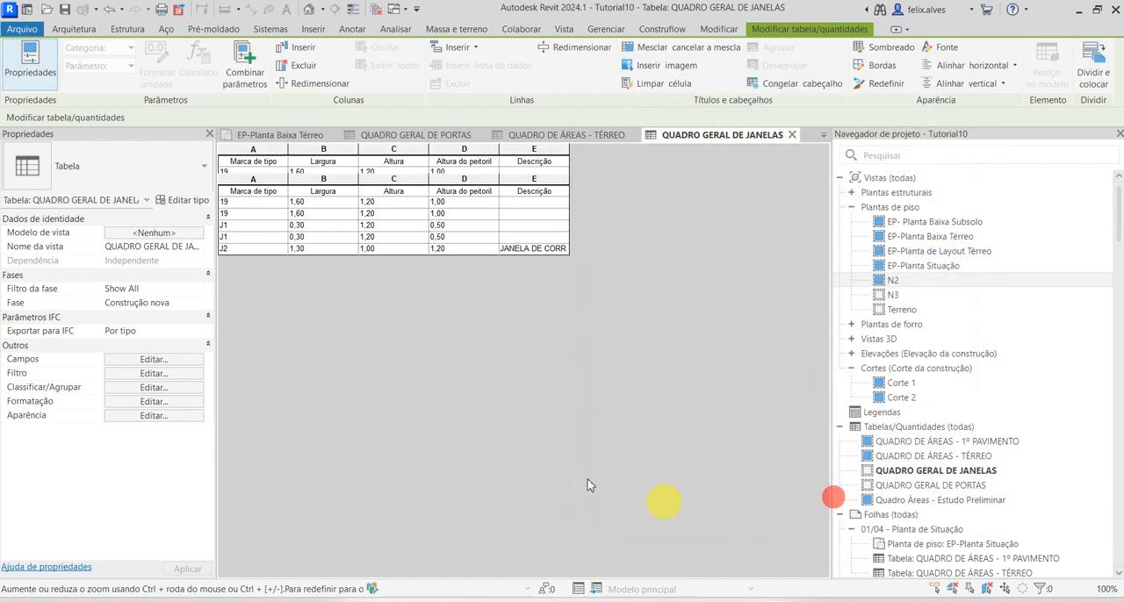
Rename the Marca de tipo column header to CÓDIGO
click(281, 179)
click(262, 193)
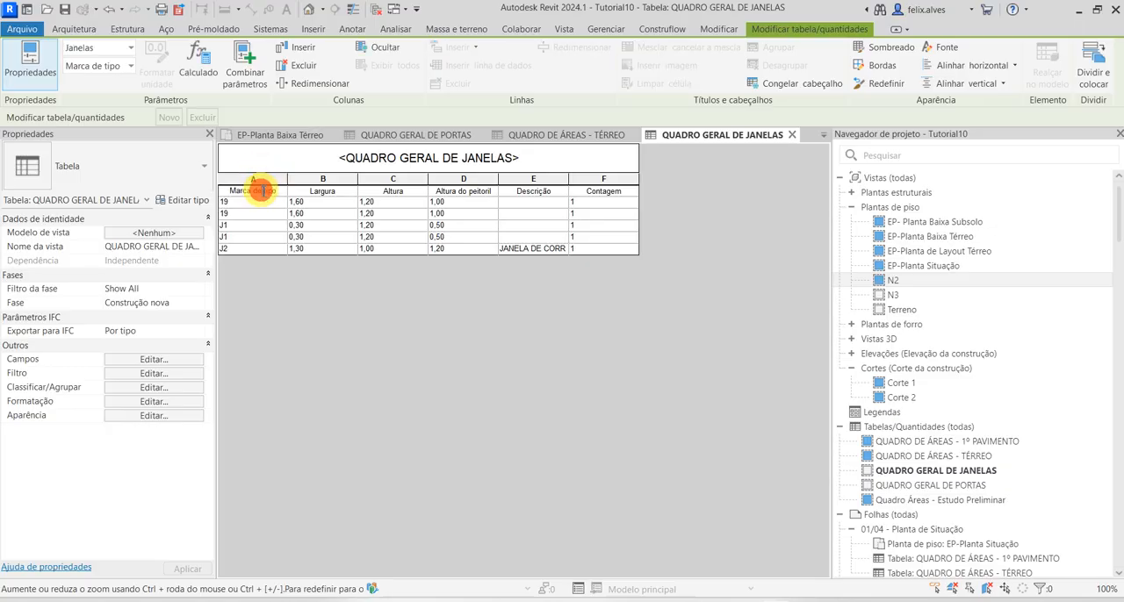
click(277, 190)
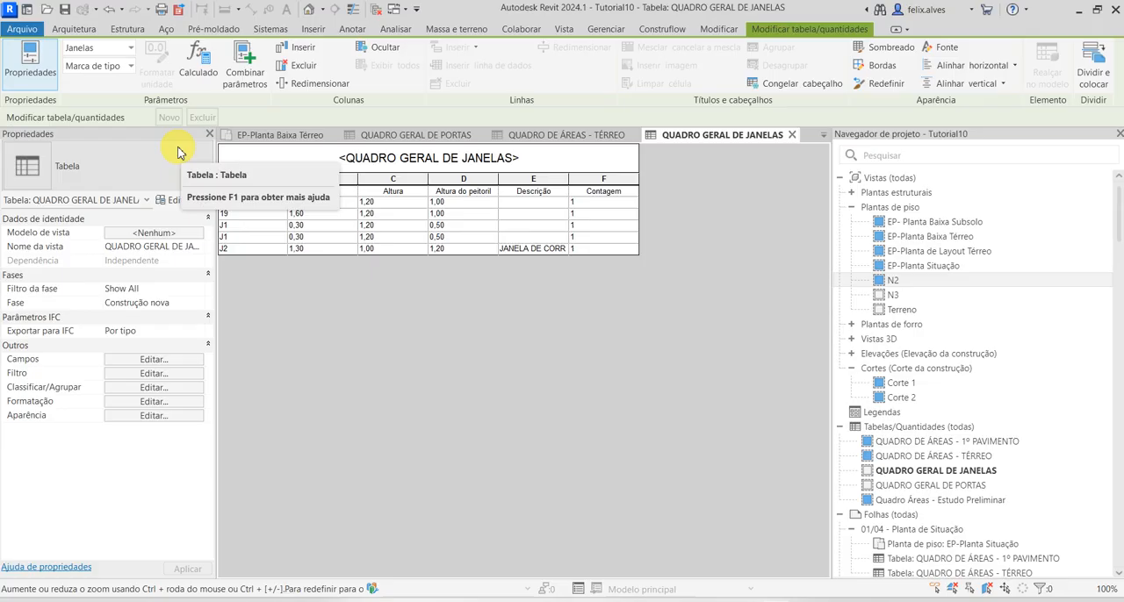
text(CÓDIGO)
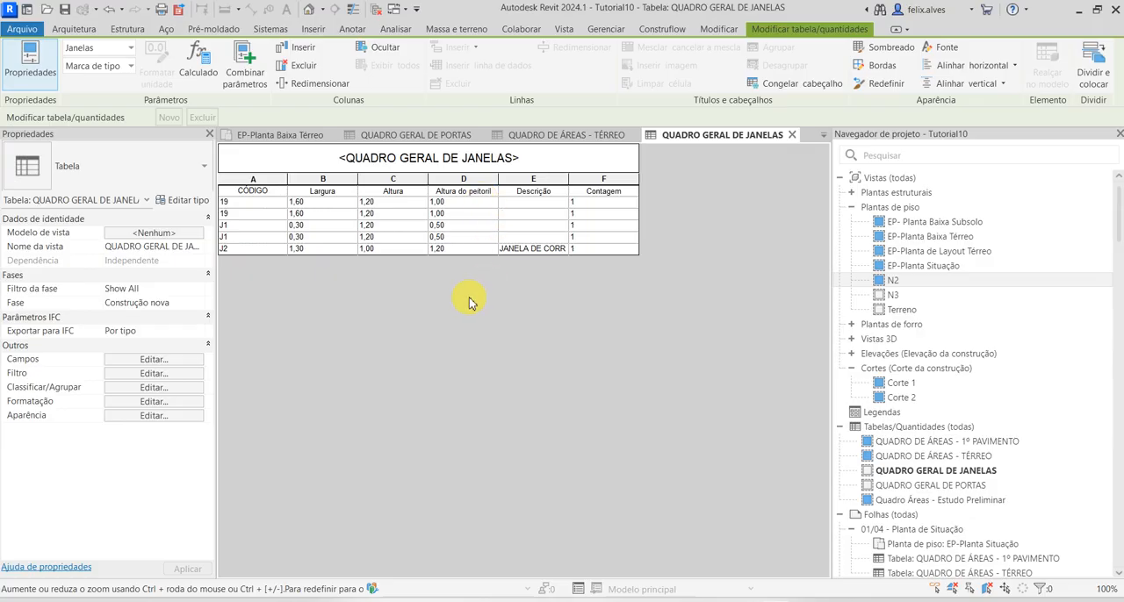
Change the type code of the 1,60 m wide windows to J3, applying it to all elements of that type
click(239, 213)
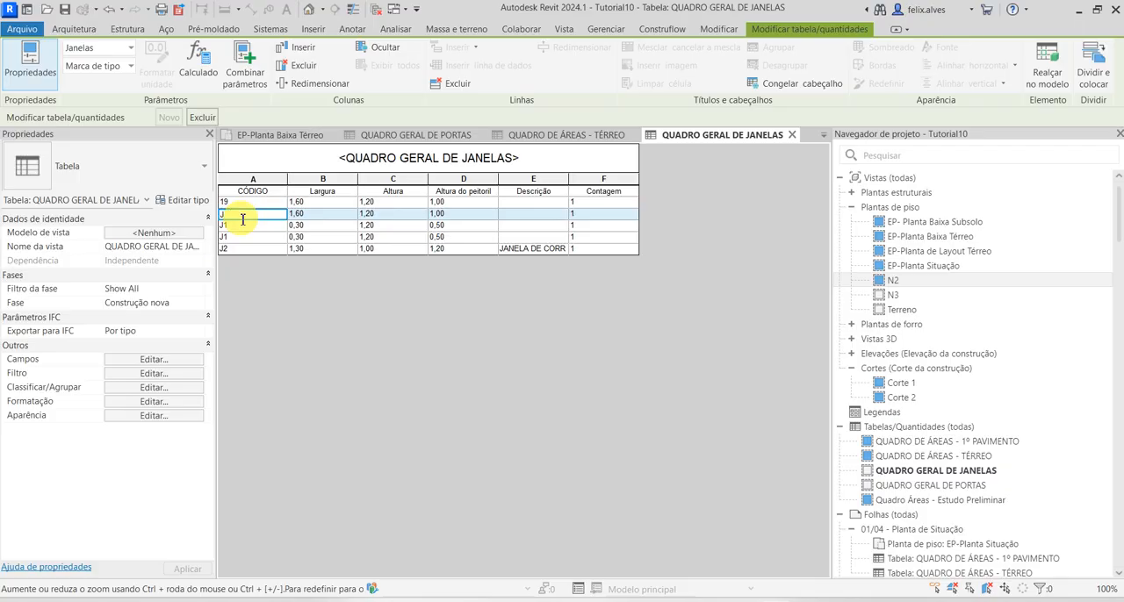
key(Return)
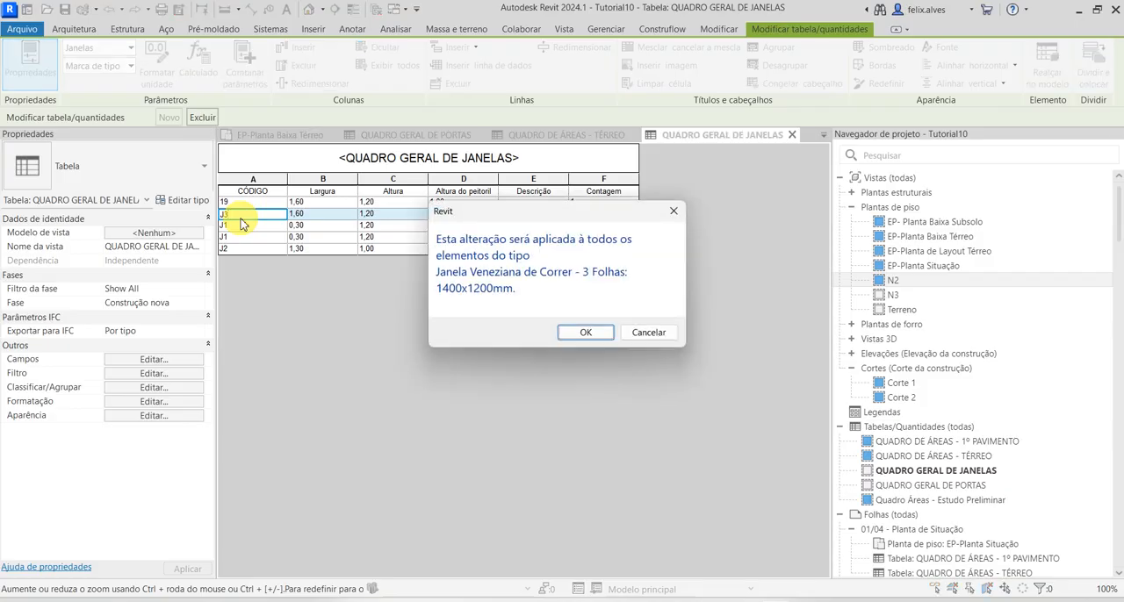
click(588, 333)
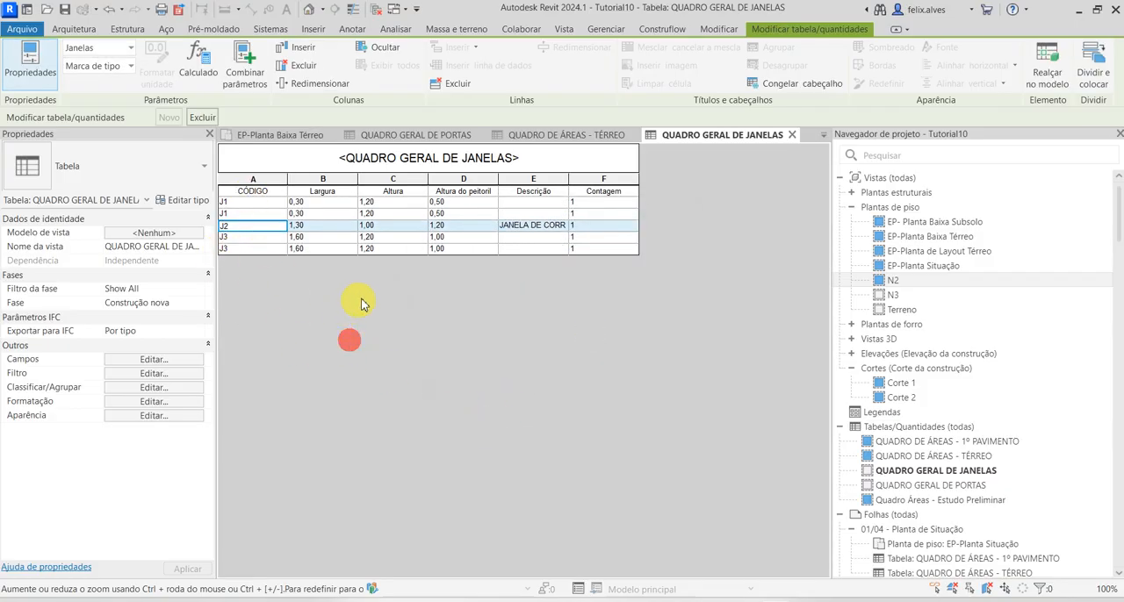
Rename the Contagem column header to QNT
click(609, 192)
click(614, 191)
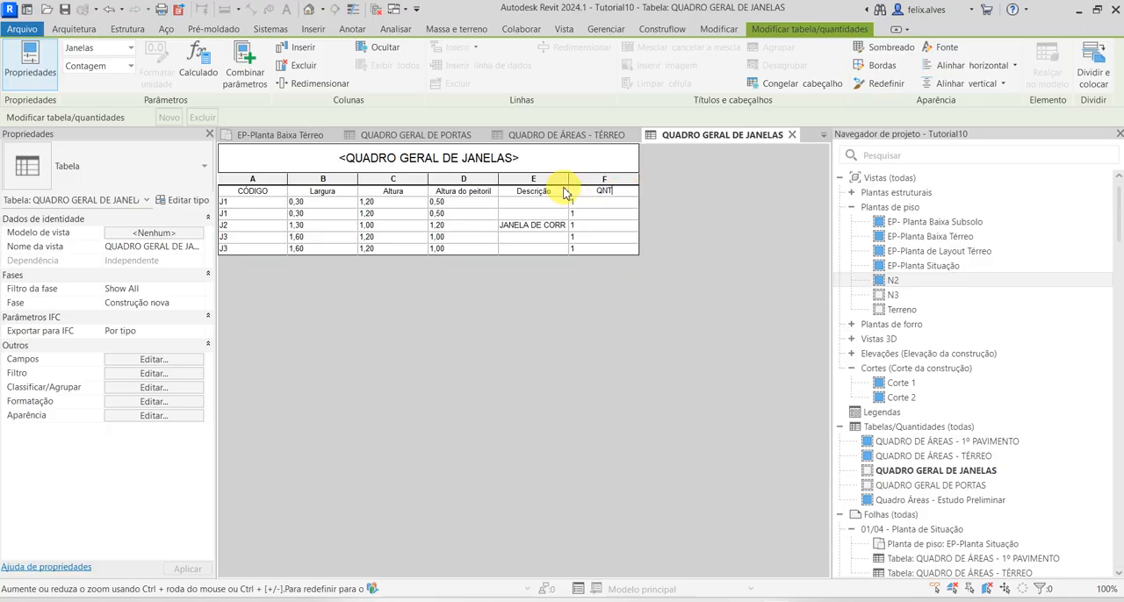
click(611, 302)
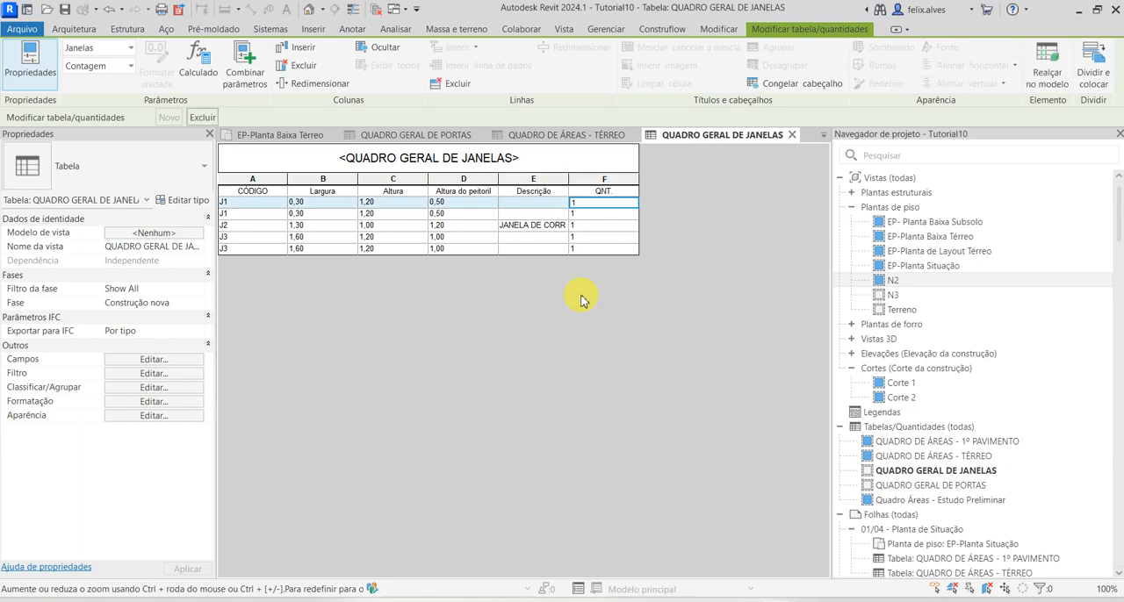
Move the Contagem field above Descrição in the QUADRO GERAL DE JANELAS fields, following the column order of the door schedule
click(420, 134)
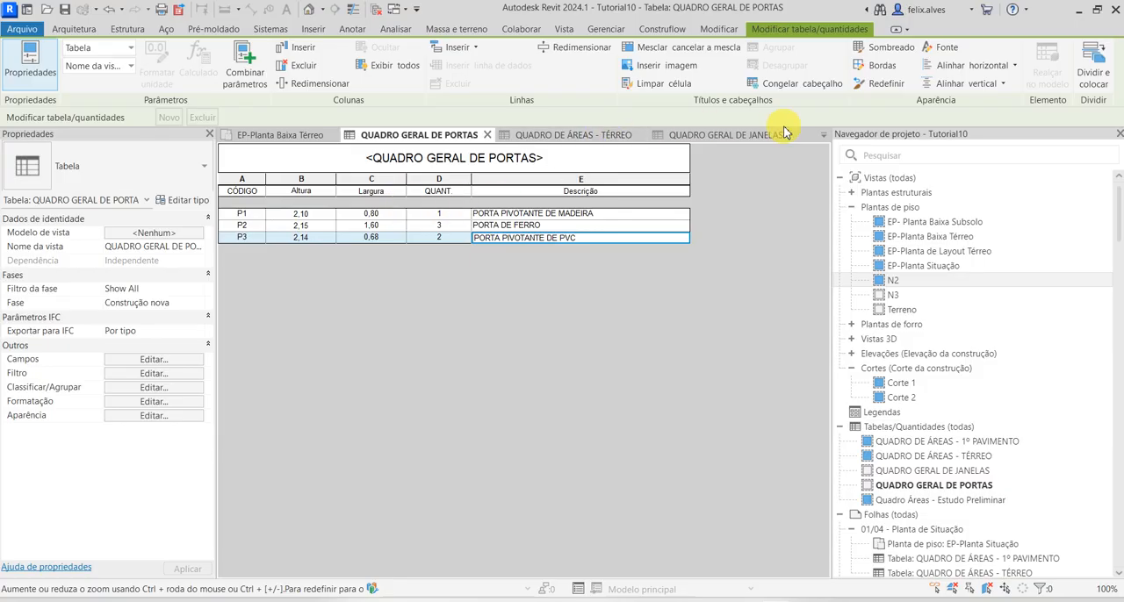
click(730, 134)
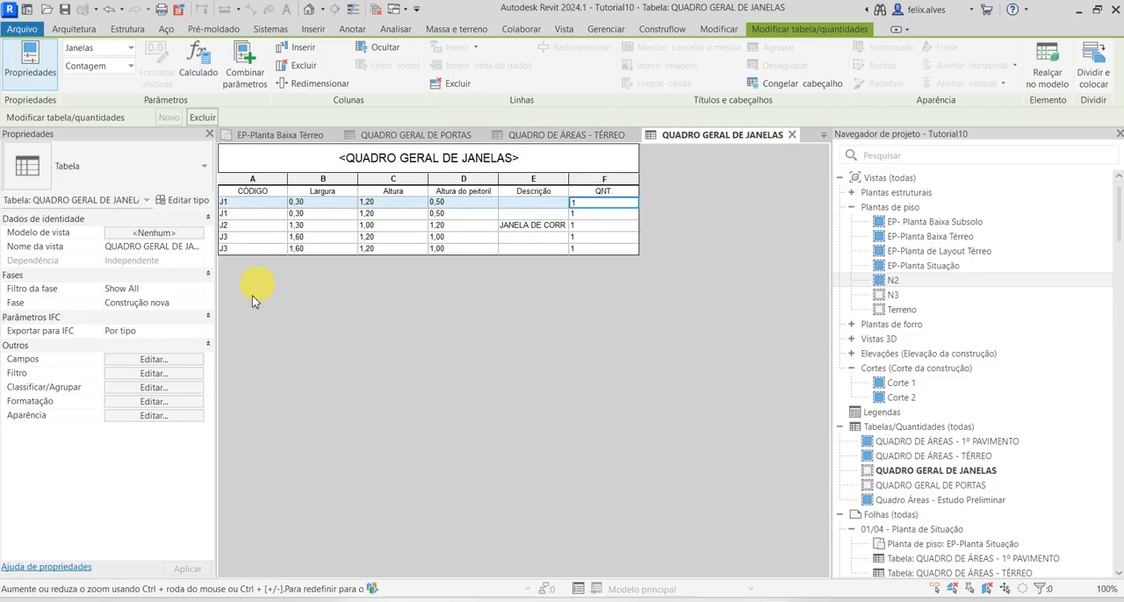
click(167, 360)
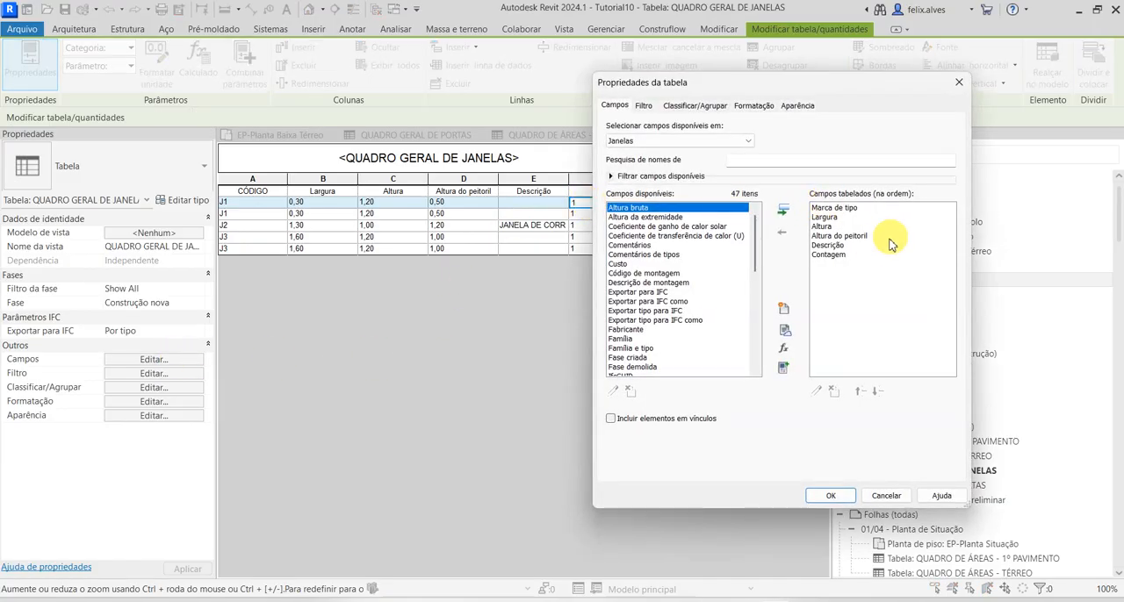
click(830, 254)
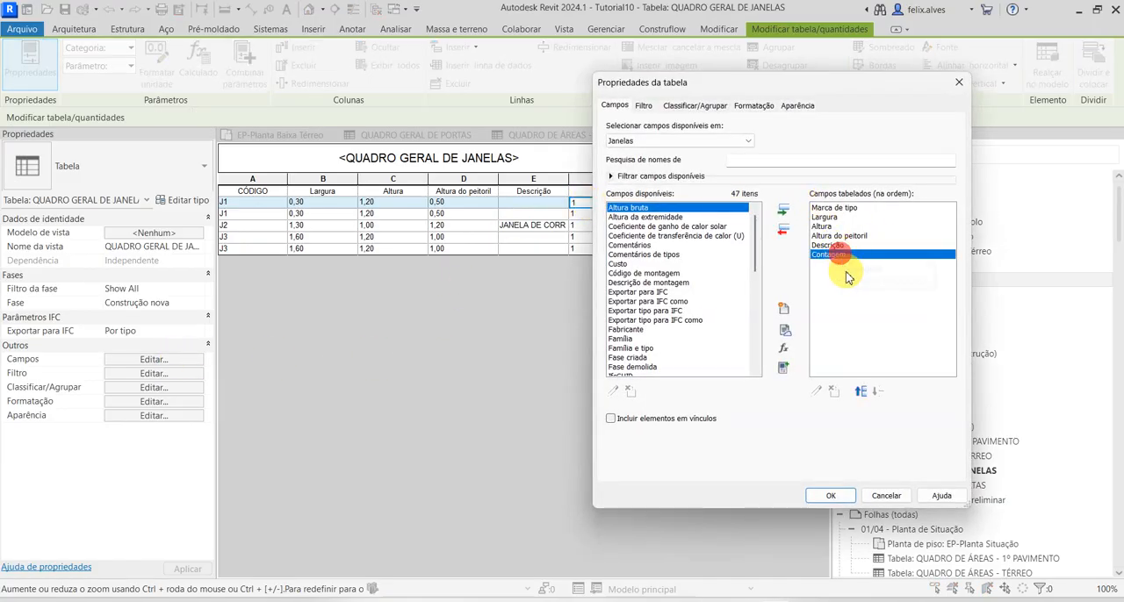
click(862, 392)
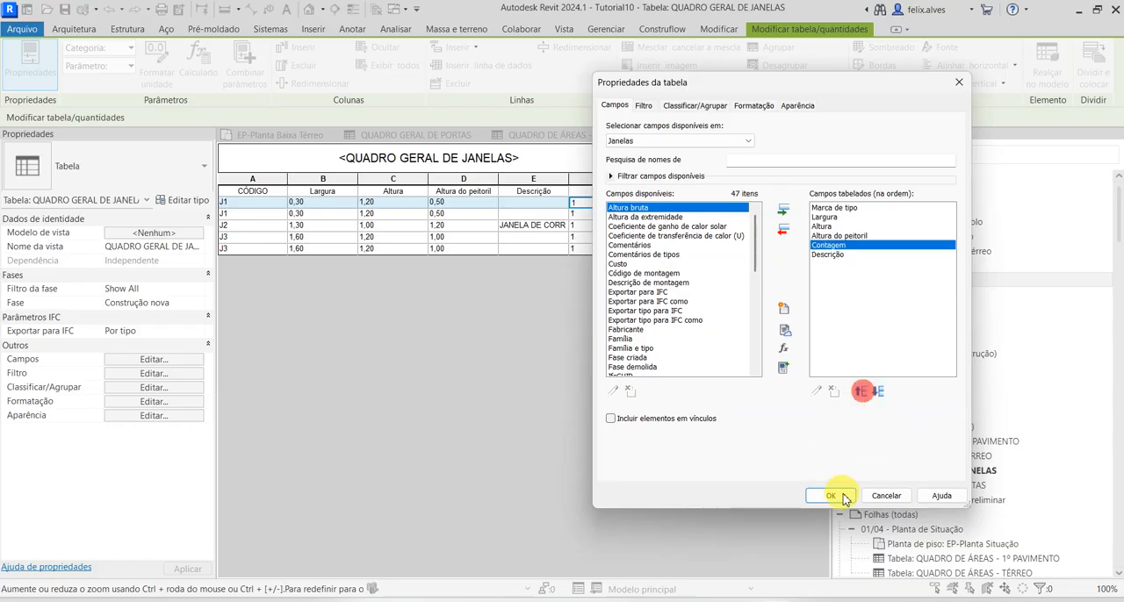
click(830, 496)
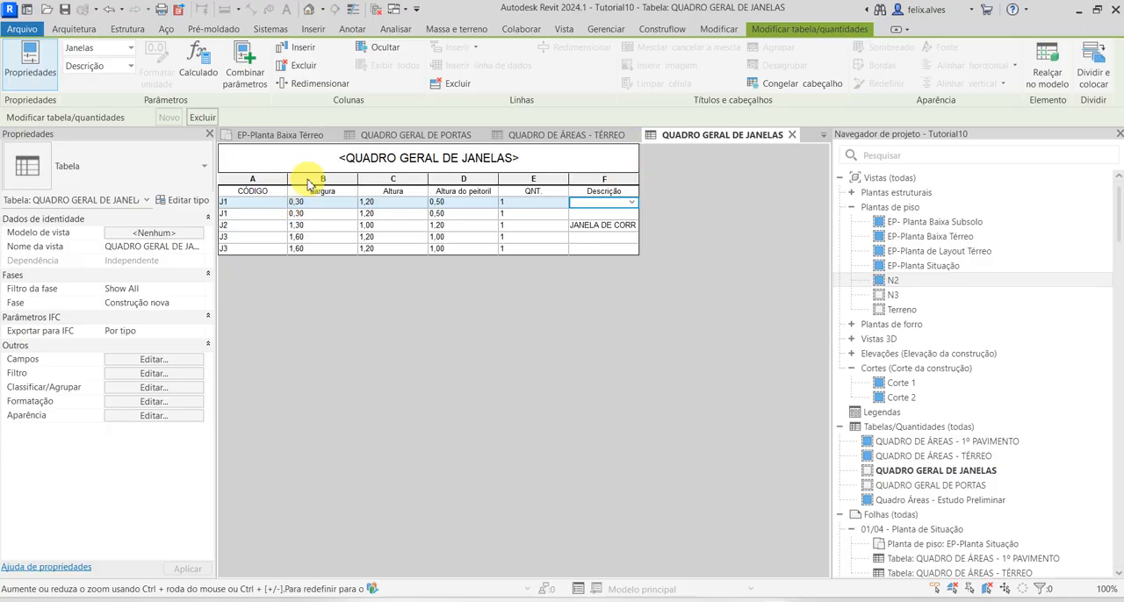
Narrow the CÓDIGO, Largura and Altura columns of the window schedule
drag(286, 179, 270, 179)
drag(342, 180, 311, 180)
drag(383, 178, 349, 179)
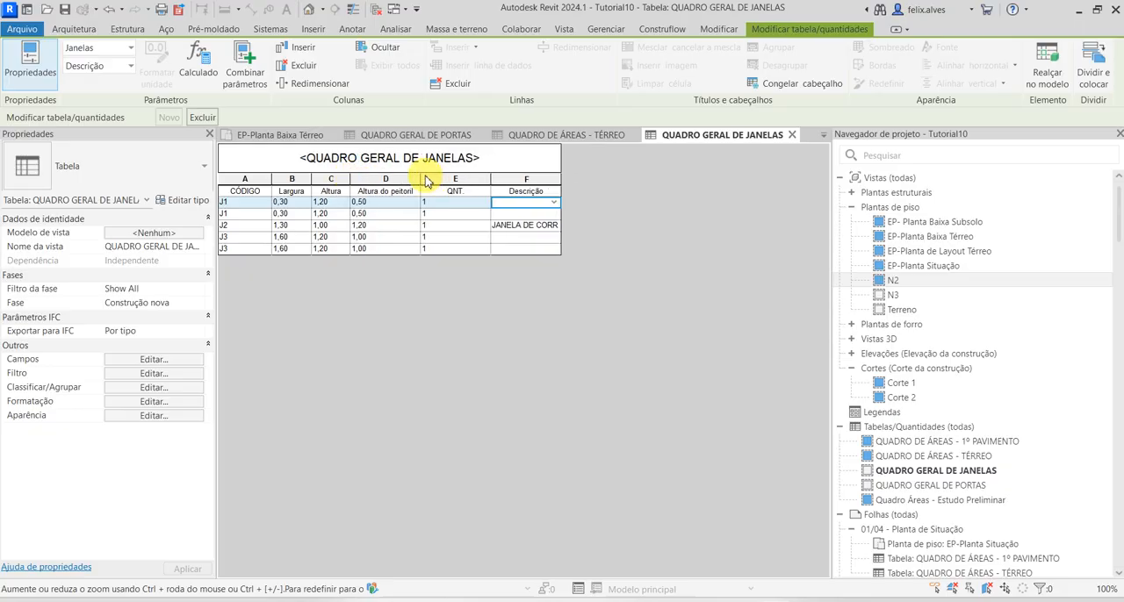
Narrow the sill height and quantity columns of the window schedule, renaming their headers to Peitoril and UN
drag(421, 179, 357, 186)
click(381, 190)
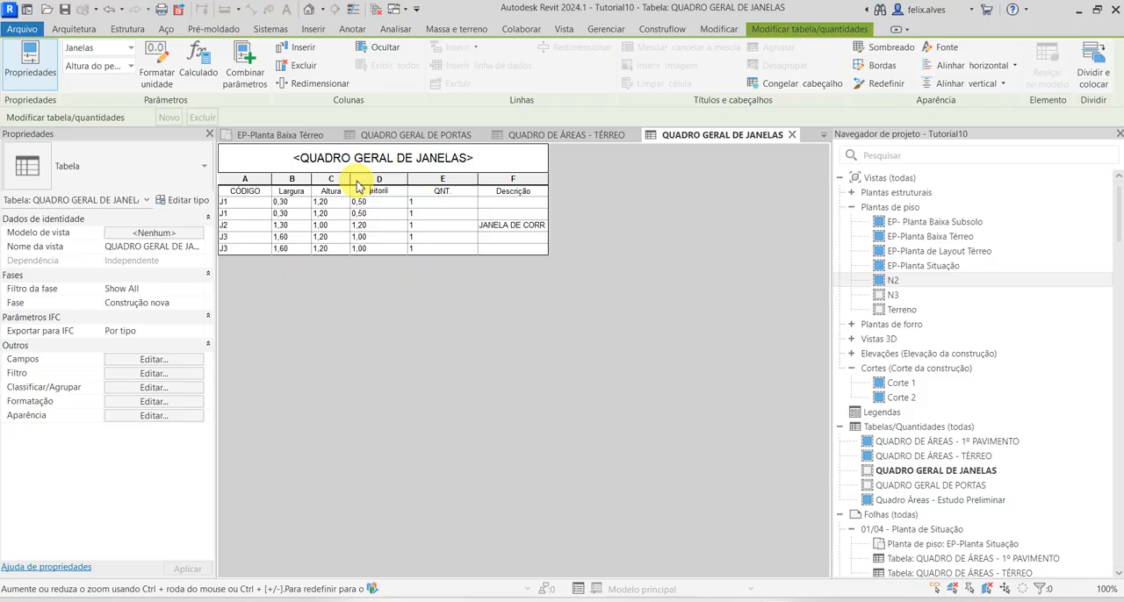
click(476, 331)
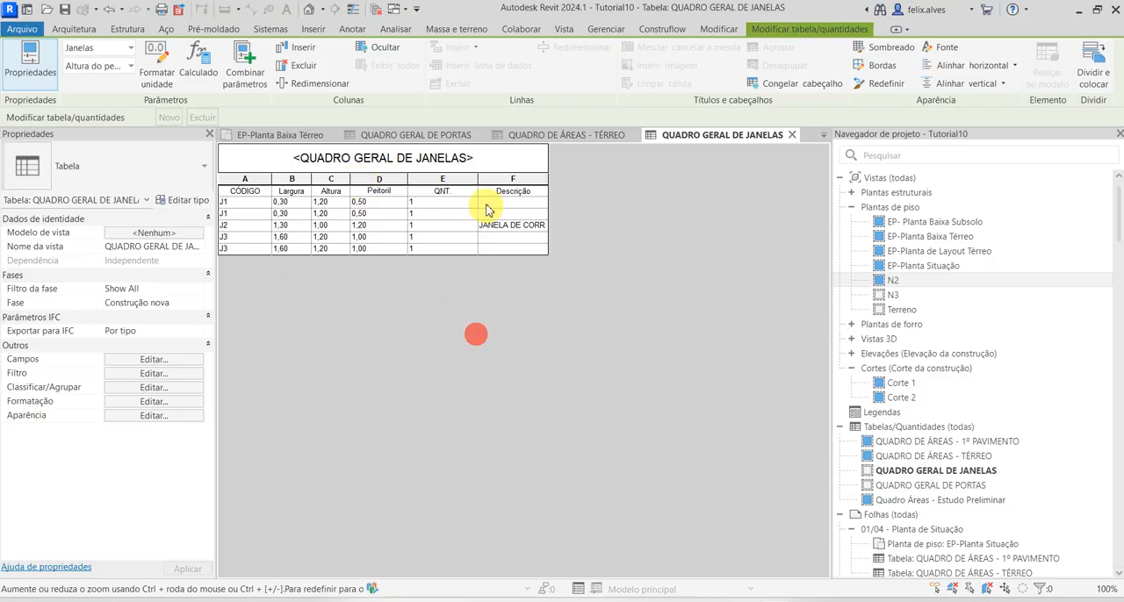
drag(478, 180, 437, 184)
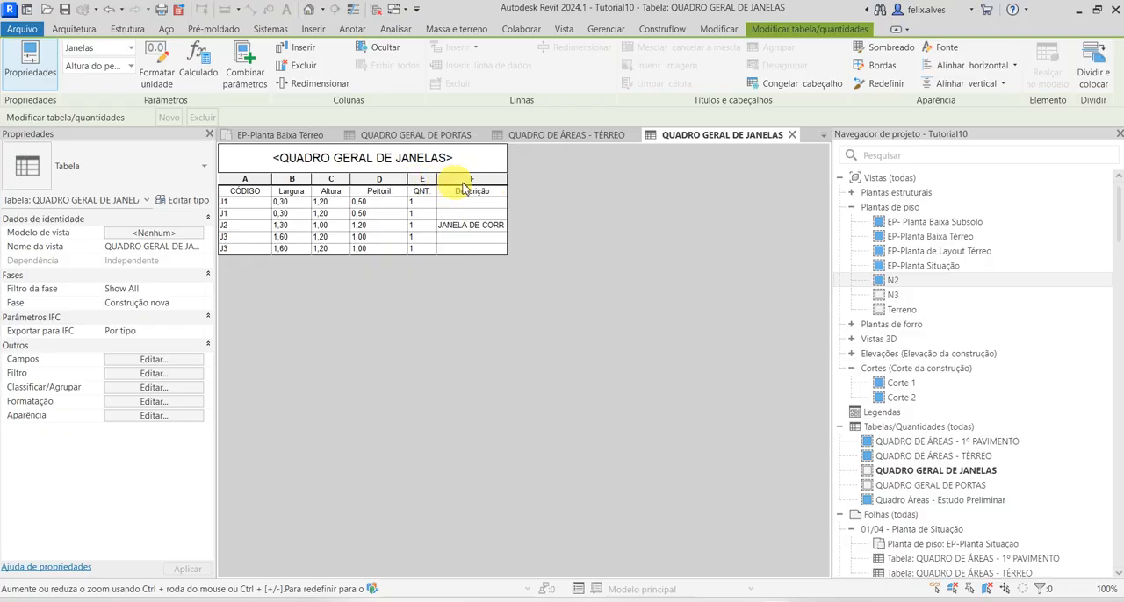
click(426, 194)
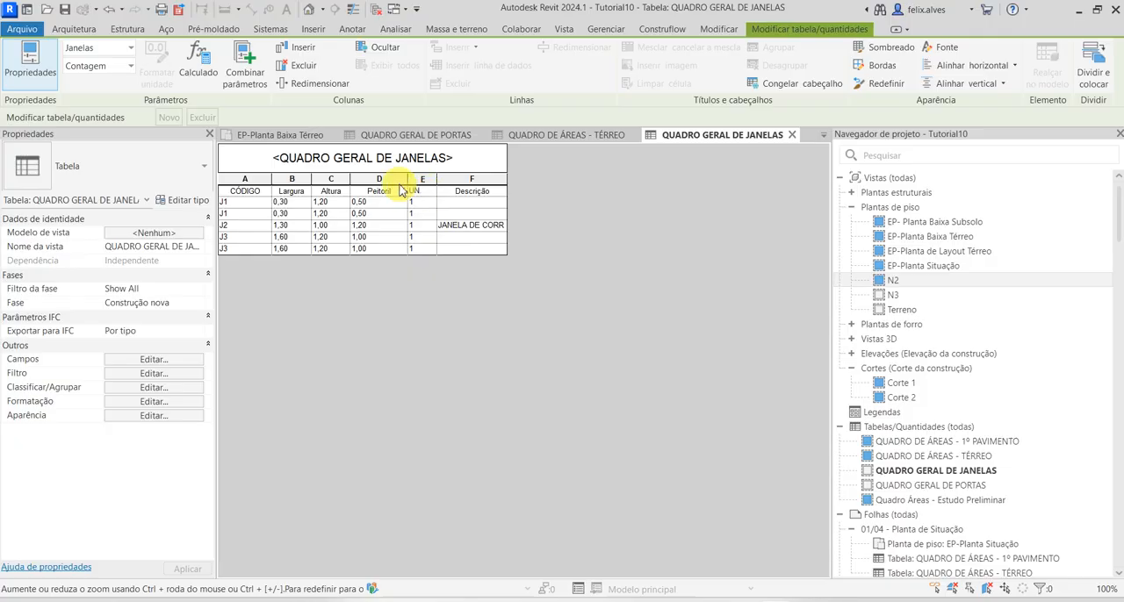
Widen the Descrição column of the window schedule to fit its full description text
click(508, 179)
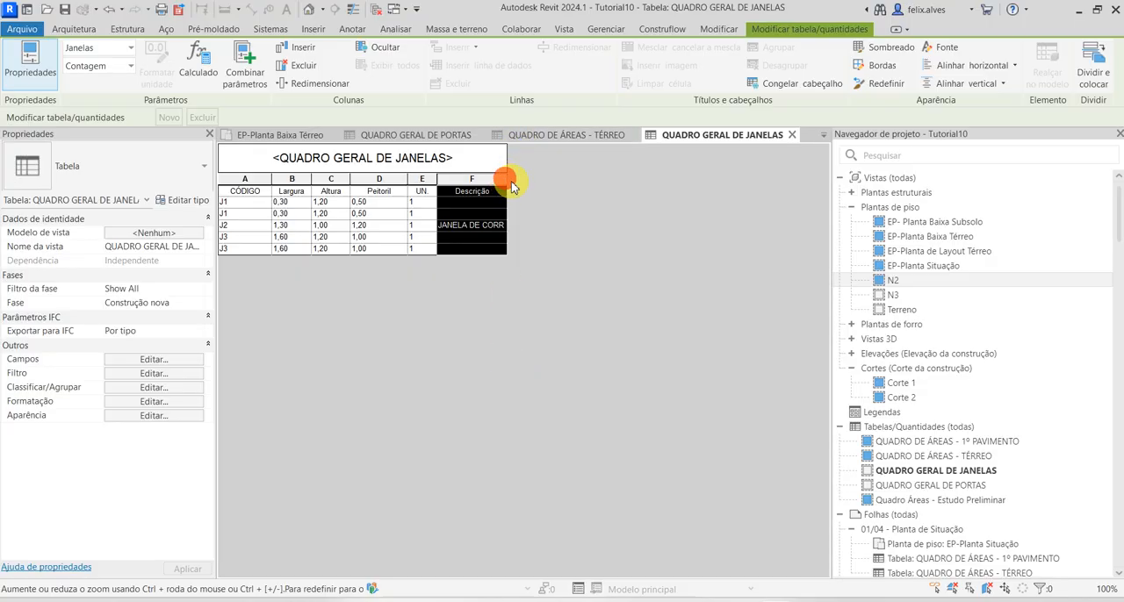
drag(507, 176, 592, 211)
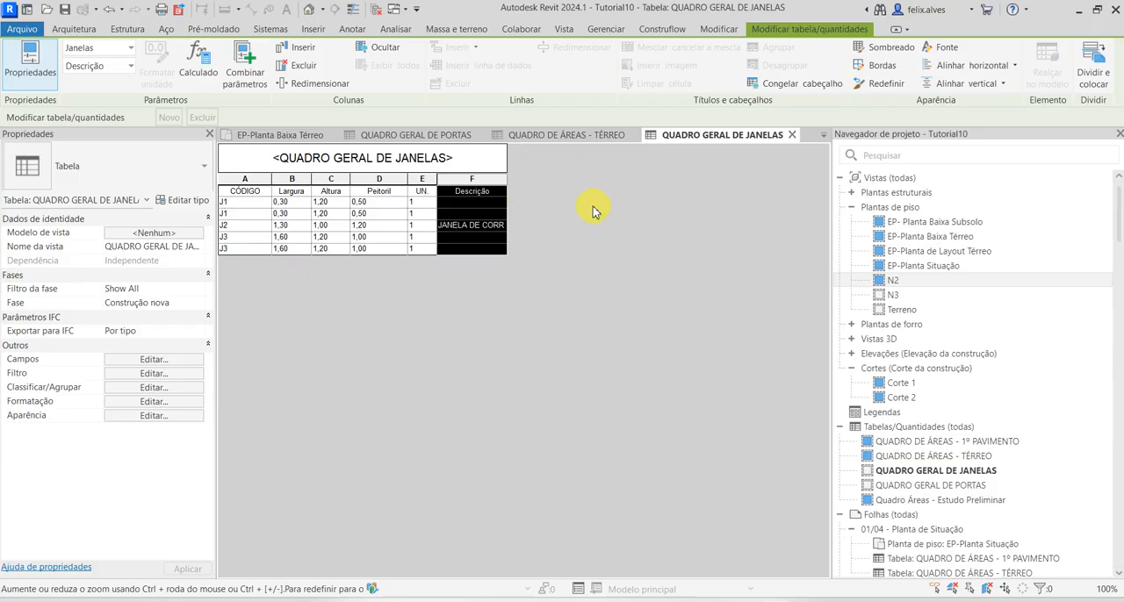
click(424, 226)
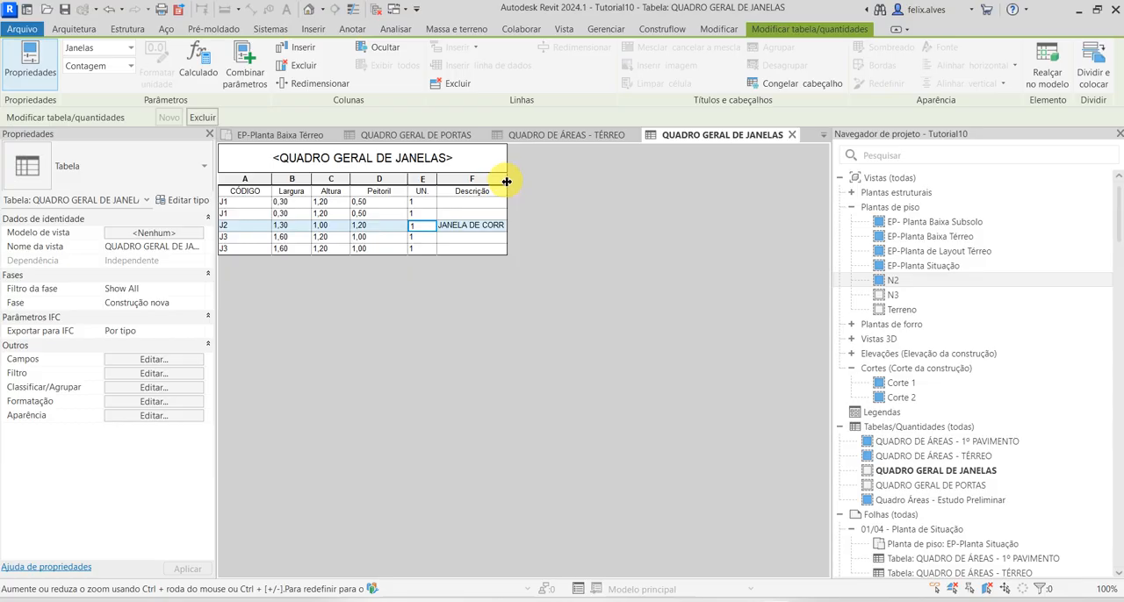
drag(507, 181, 619, 178)
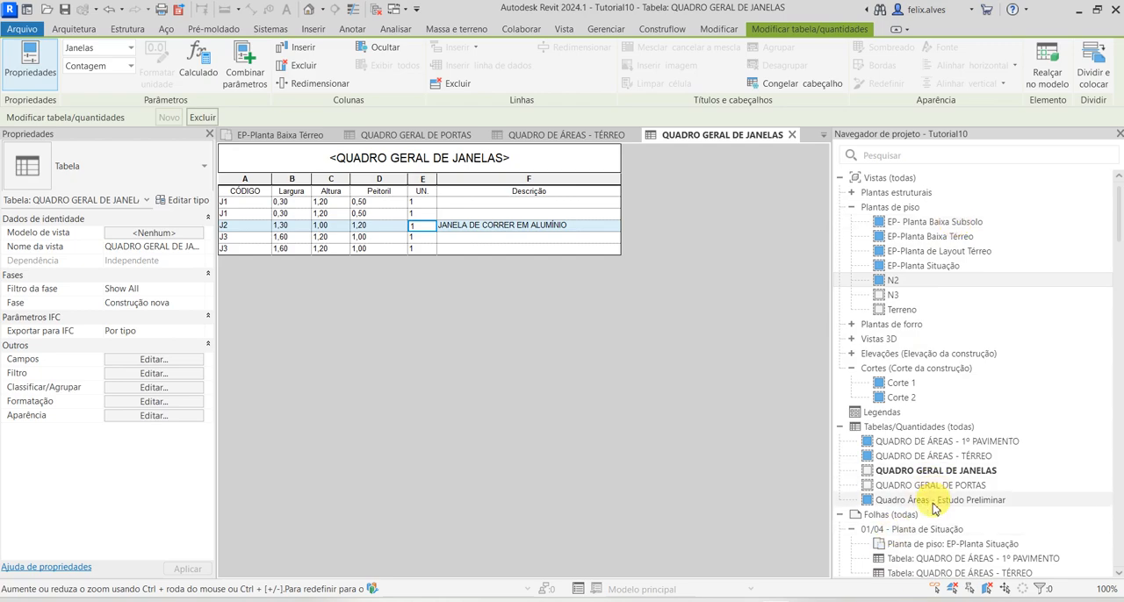
Open the sheet 01/04 - Planta de Situação and examine the layout of the area tables placed on it
click(941, 531)
double_click(942, 534)
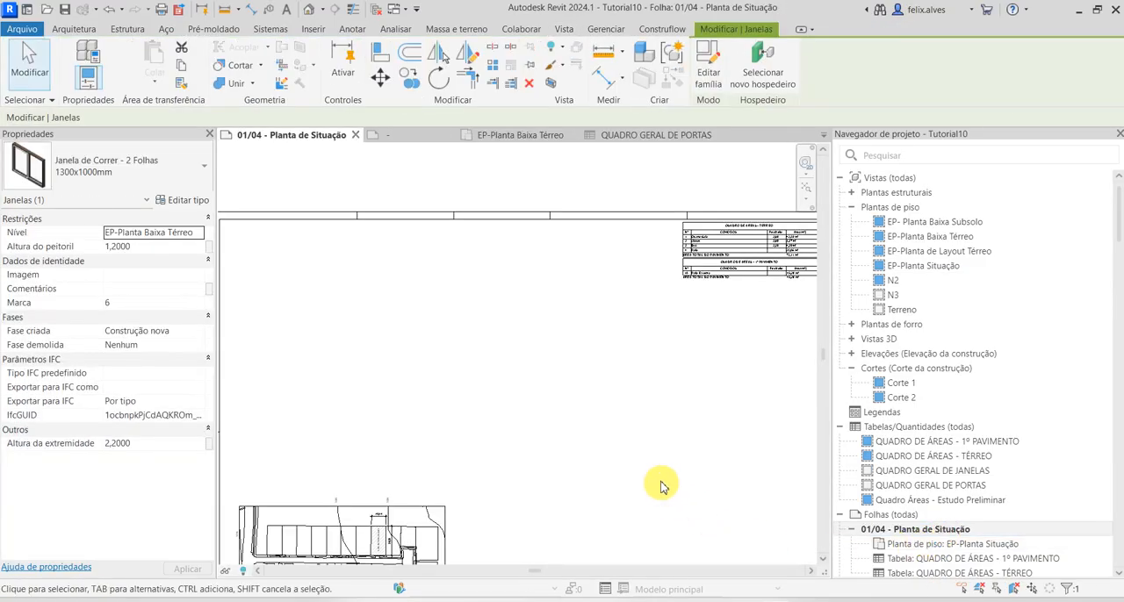
scroll(650, 474, down, 2)
middle_drag(611, 453, 446, 442)
scroll(576, 289, up, 5)
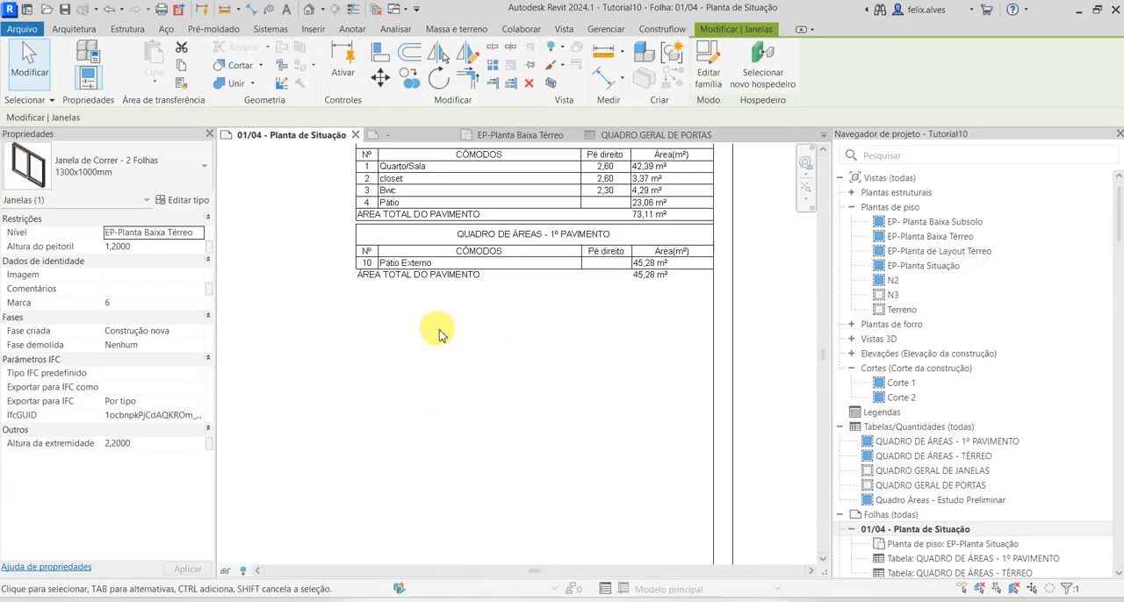
middle_drag(438, 326, 460, 443)
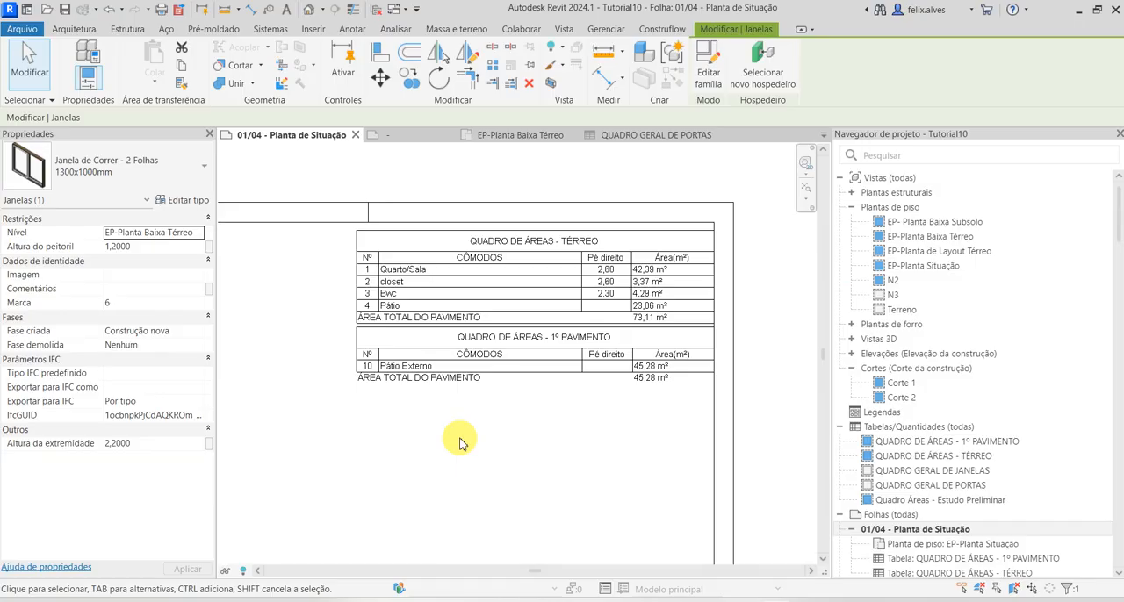
scroll(459, 442, up, 1)
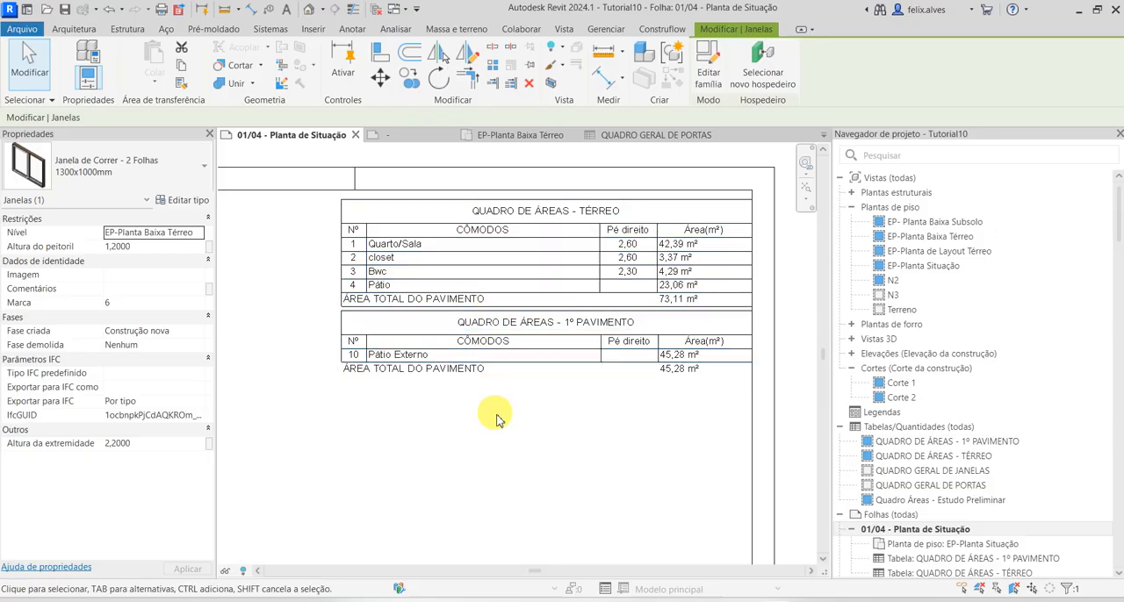
click(450, 286)
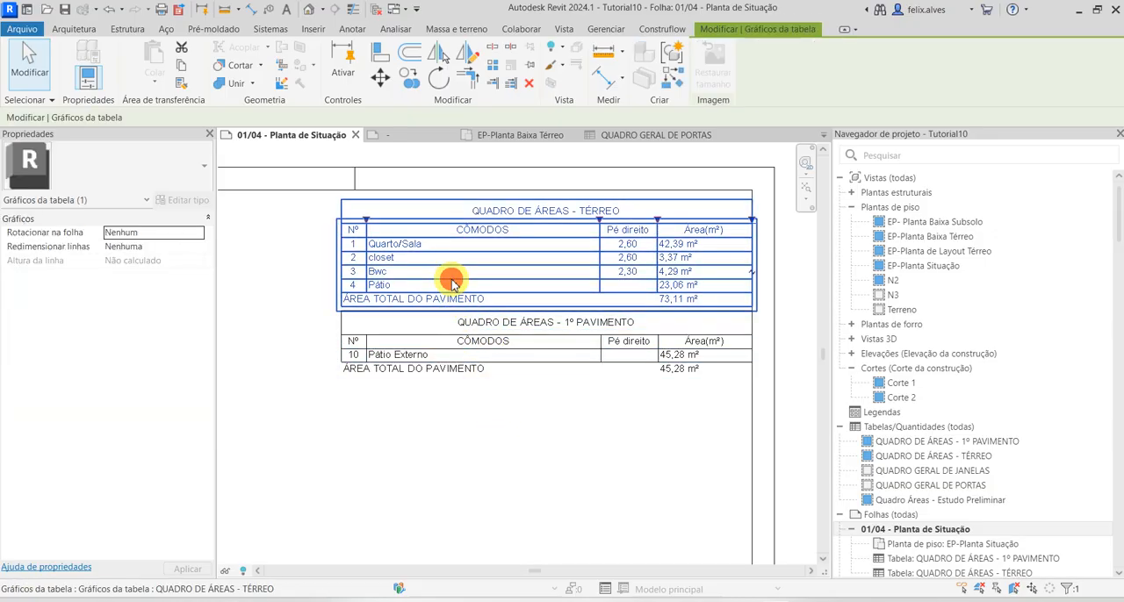
Compare the appearance settings of QUADRO GERAL DE PORTAS with those of QUADRO DE ÁREAS - TÉRREO, checking grid lines, outline and blank row
click(643, 139)
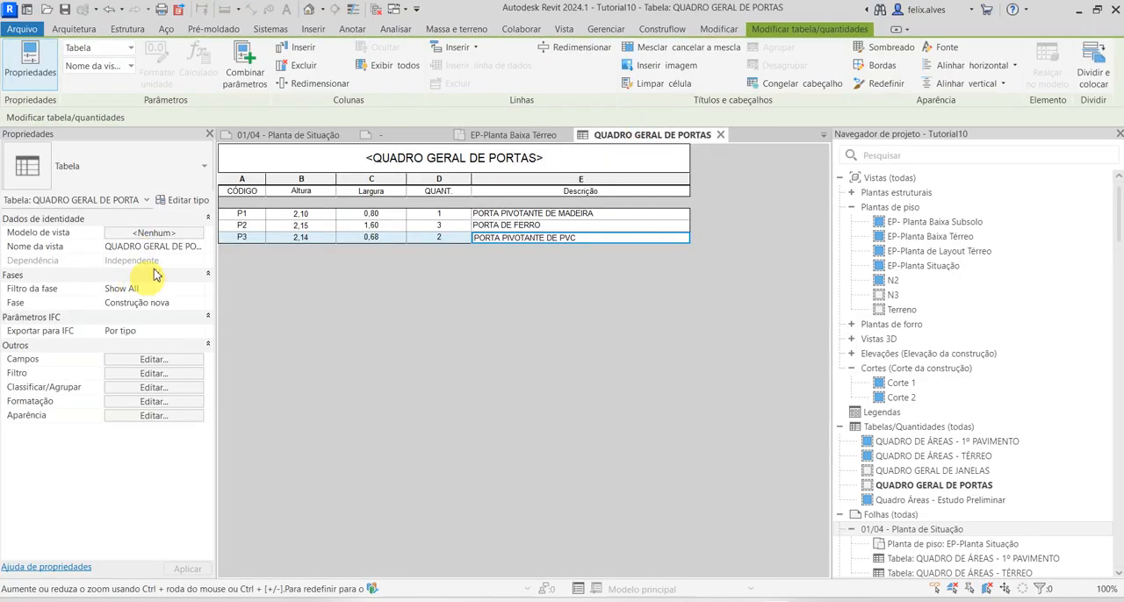
click(169, 418)
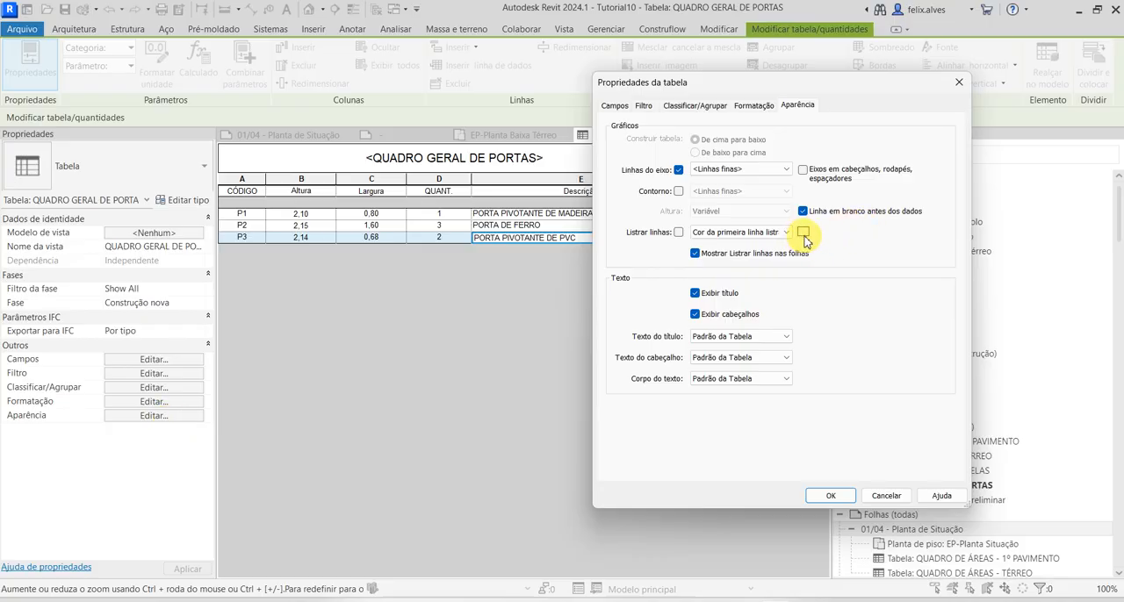
click(887, 496)
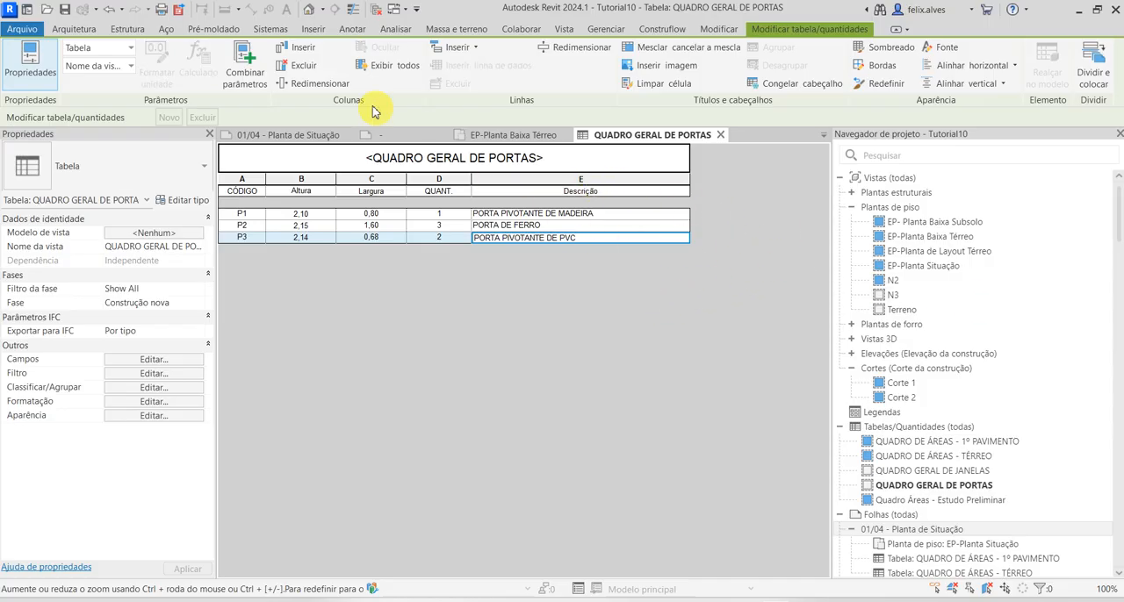
double_click(950, 457)
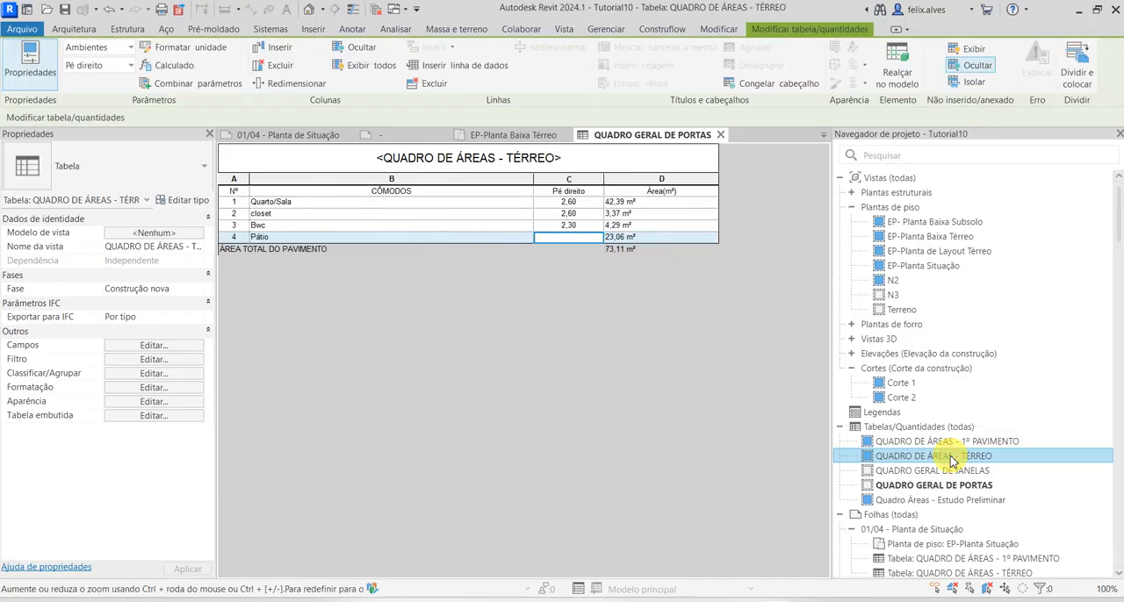
click(592, 363)
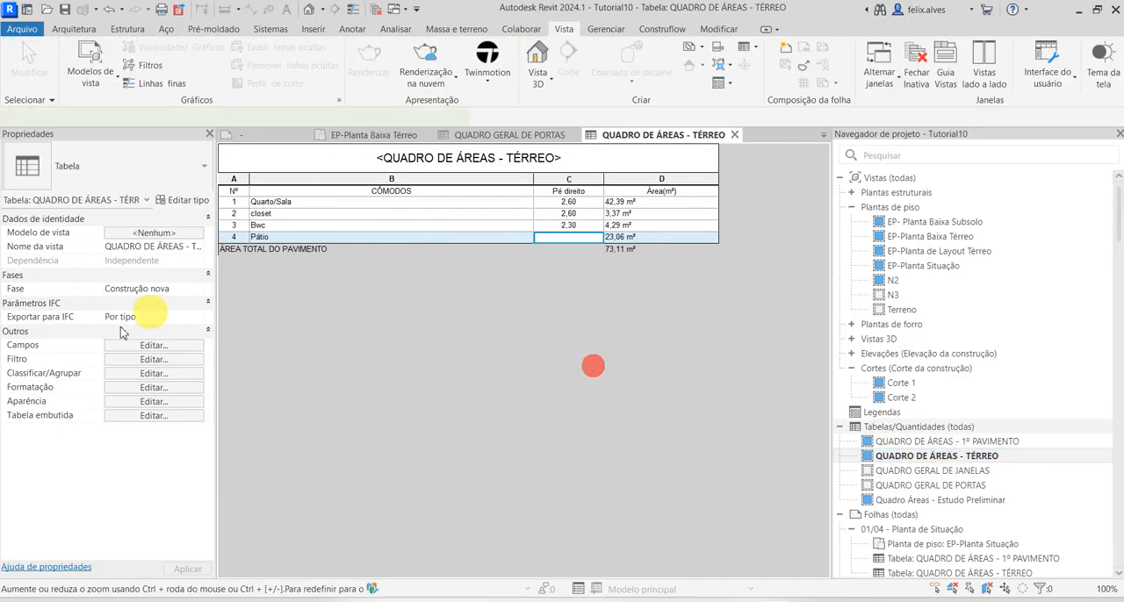
click(160, 404)
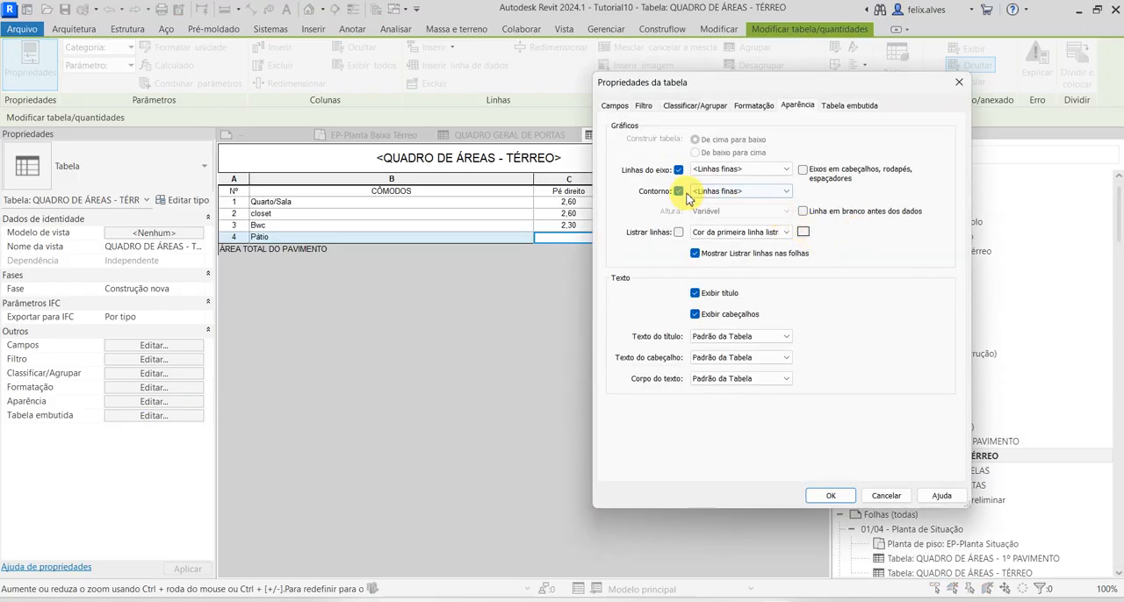
click(884, 500)
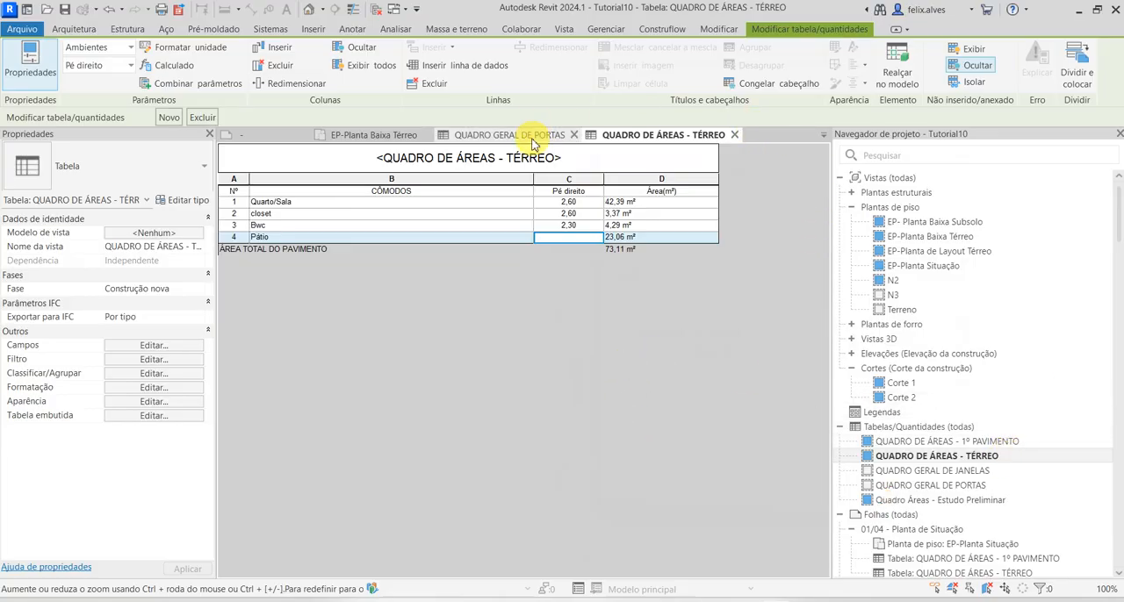
Close the PAE_QuadroDeÁreas family sheet and return to the area tables on sheet 01/04 - Planta de Situação
click(391, 139)
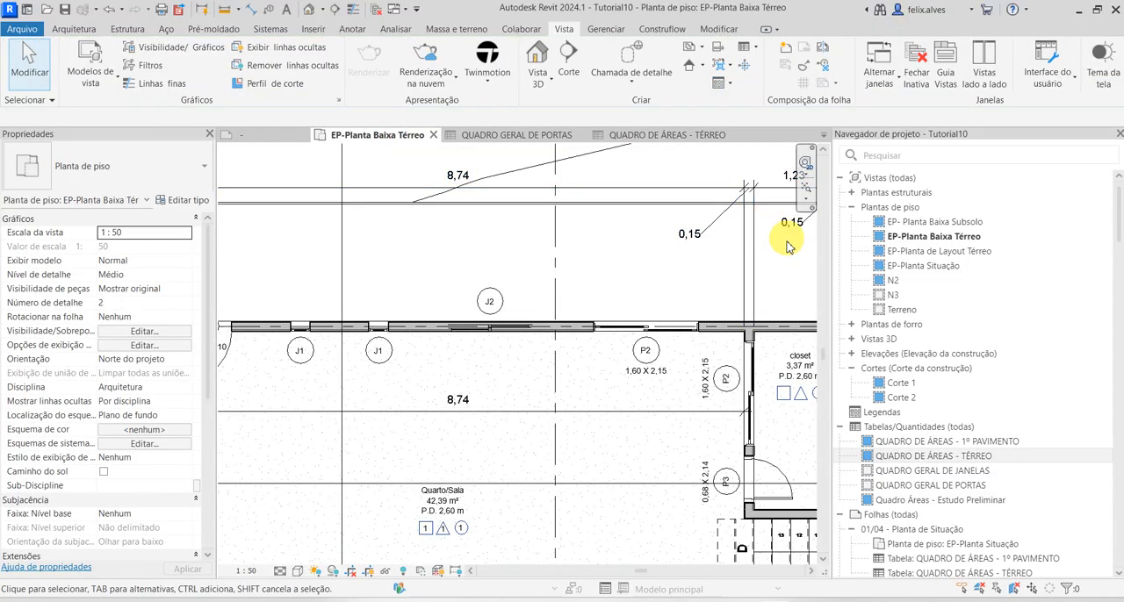
click(279, 134)
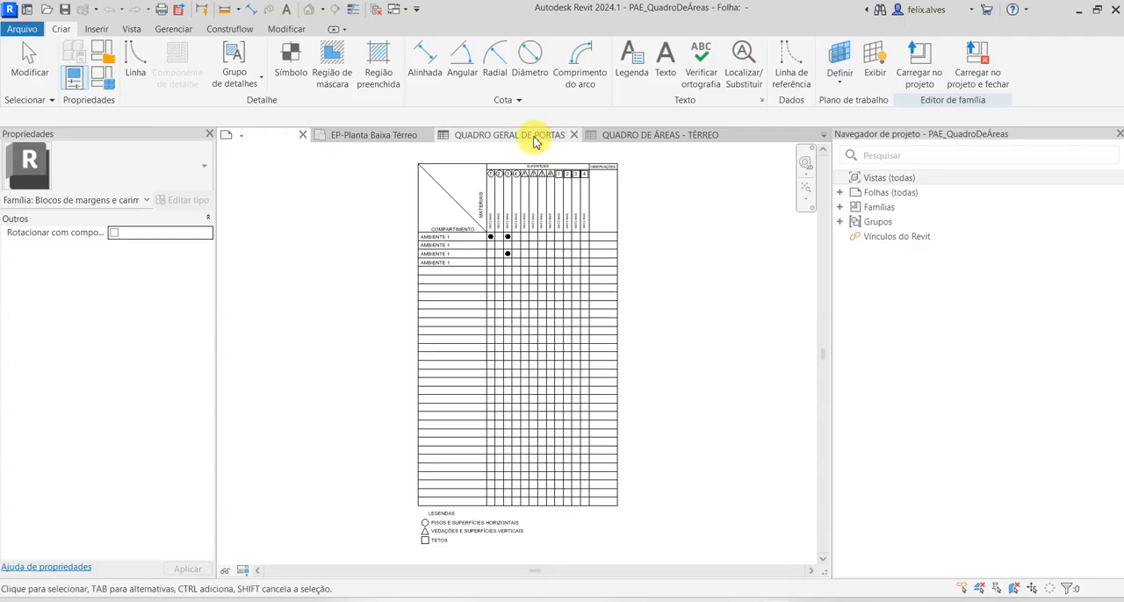
click(305, 137)
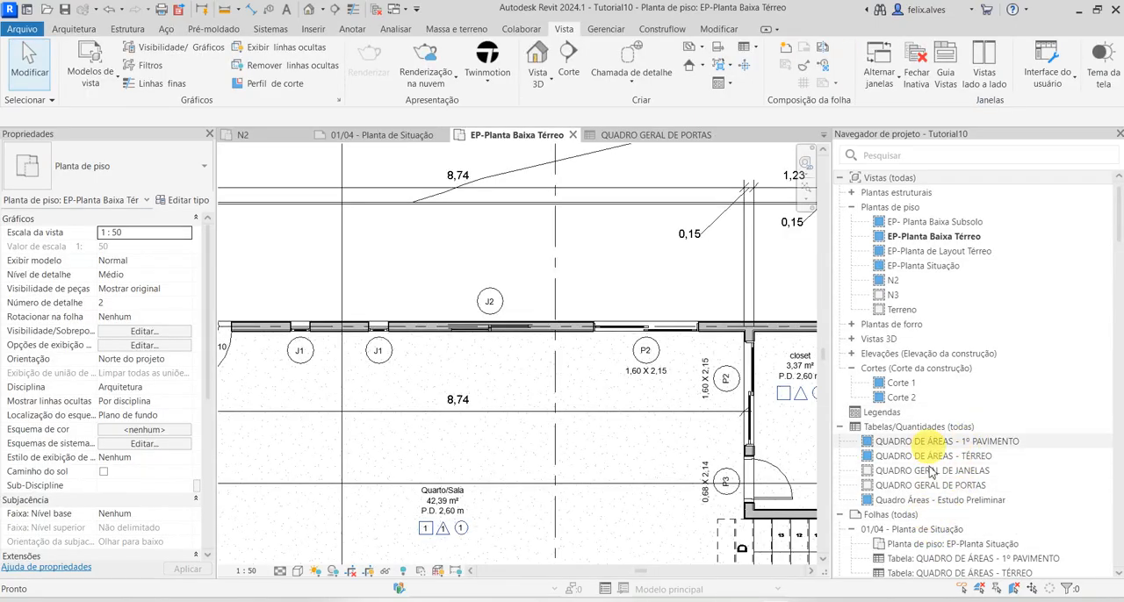
double_click(939, 532)
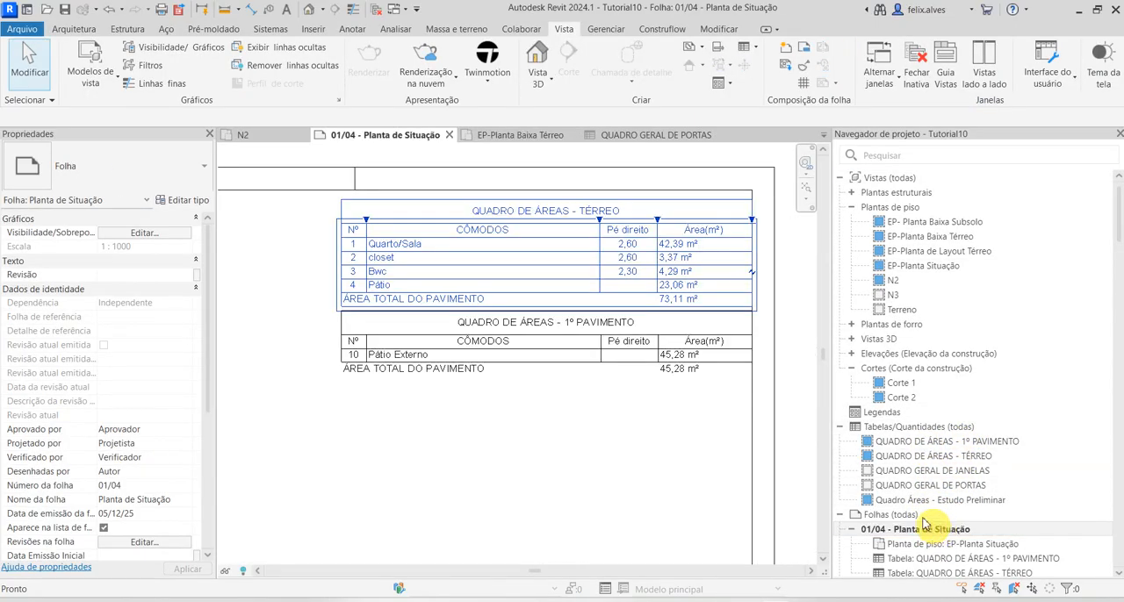
click(597, 444)
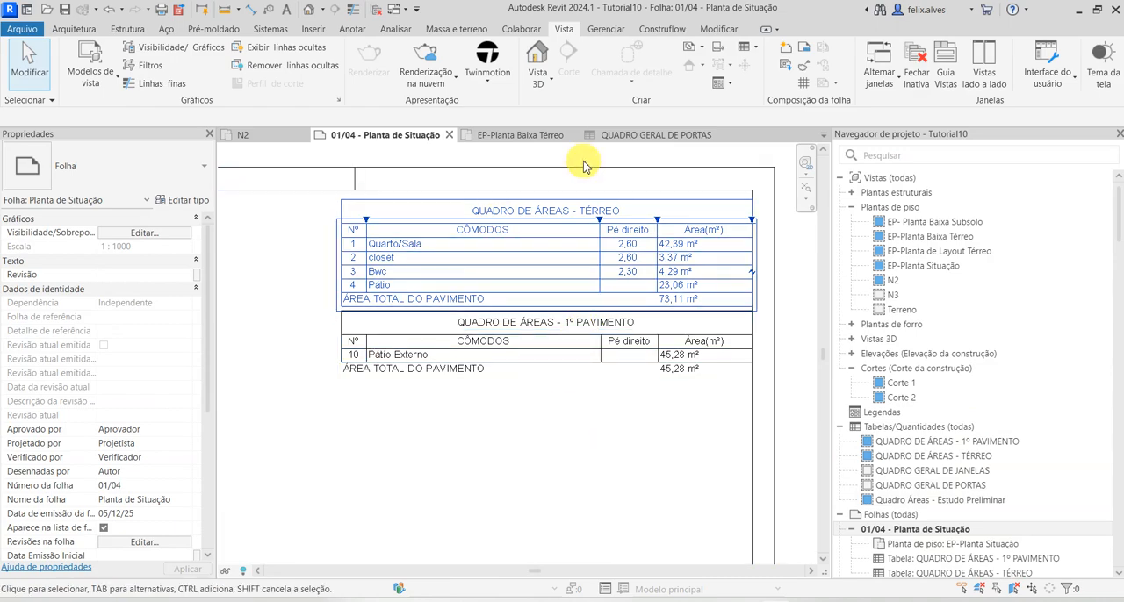
click(713, 375)
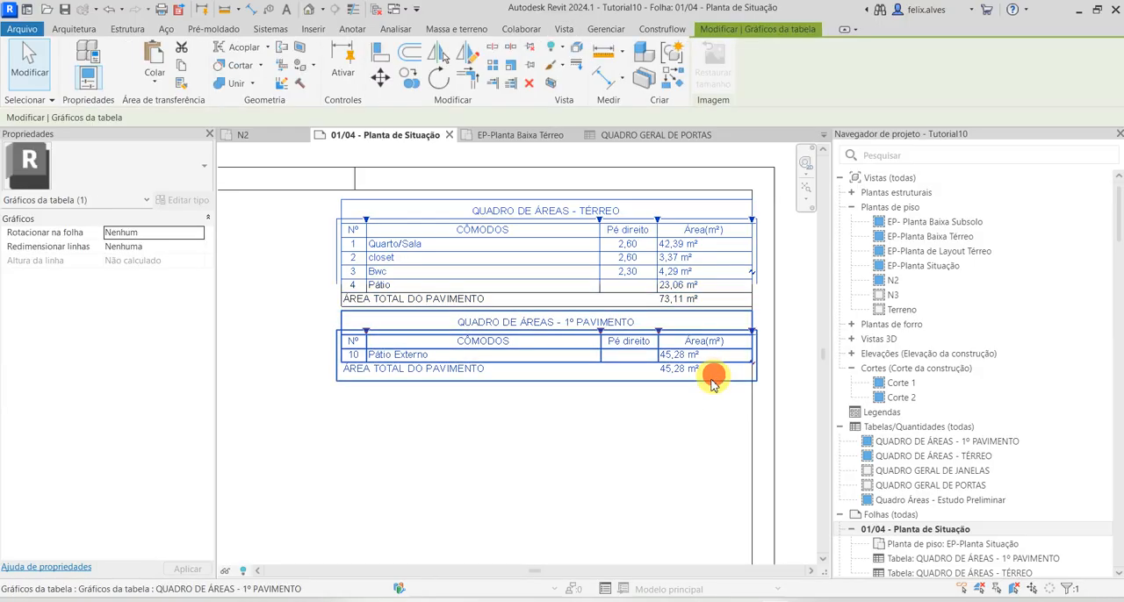
click(711, 436)
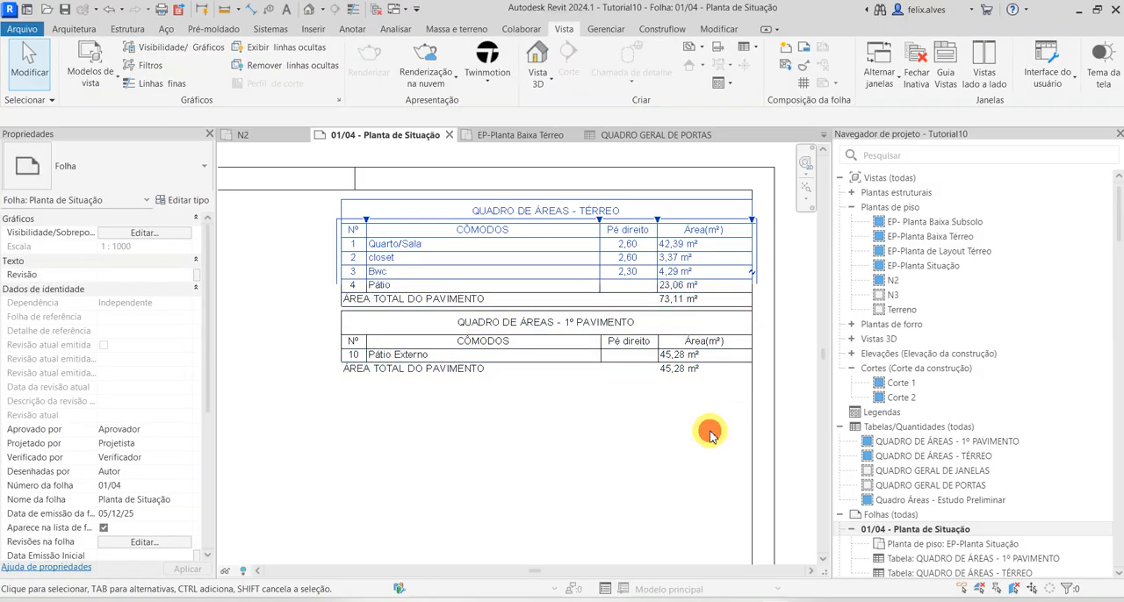
click(439, 430)
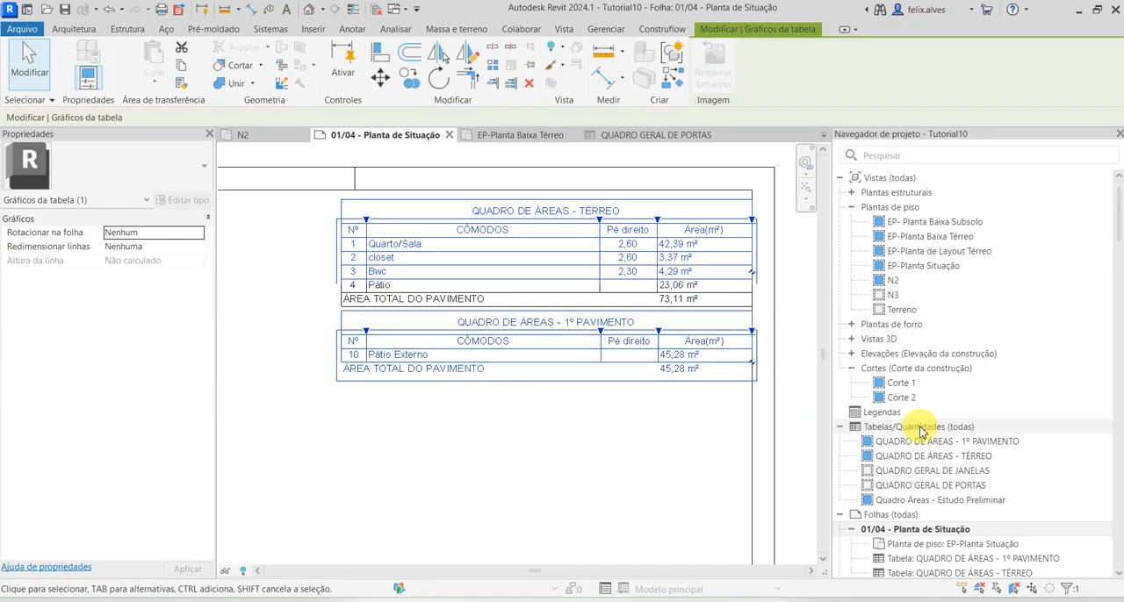
Open the QUADRO DE ÁREAS - 1º PAVIMENTO schedule and check its appearance settings for grid lines, outline, blank row and text
click(973, 442)
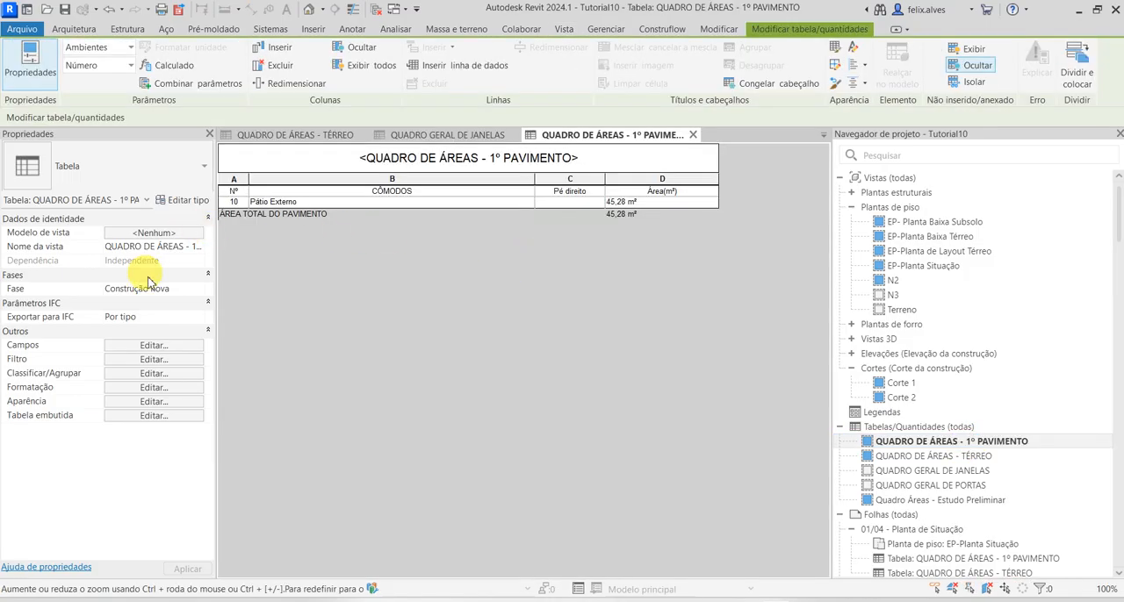
click(154, 401)
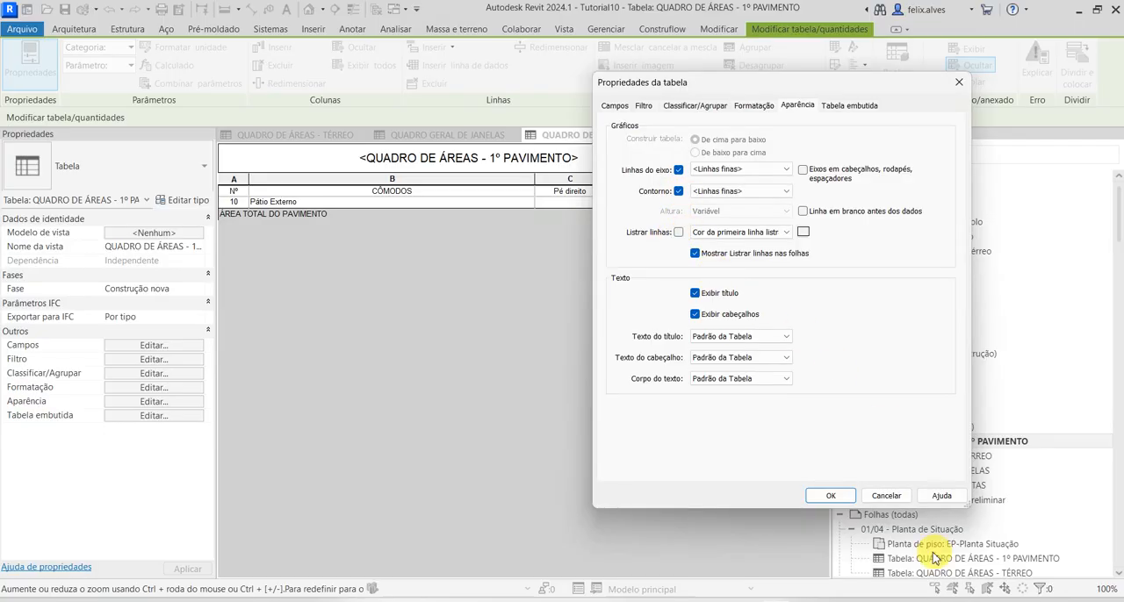
click(831, 500)
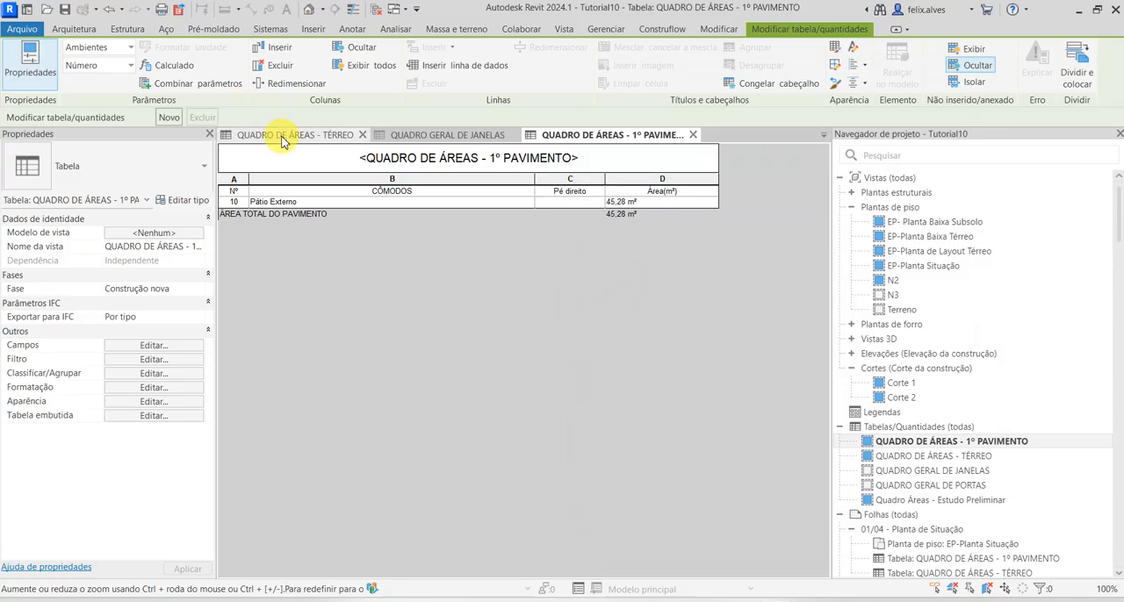
Close the area schedules and QUADRO GERAL DE PORTAS, keeping QUADRO GERAL DE JANELAS open, and return to sheet 01/04 - Planta de Situação
click(367, 137)
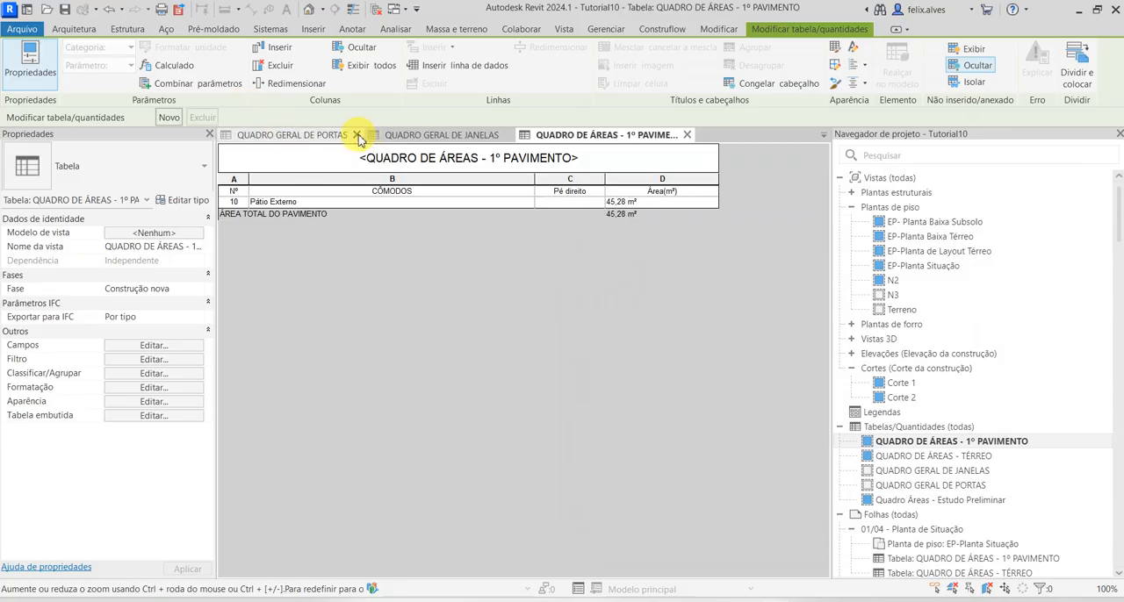
click(364, 137)
click(357, 138)
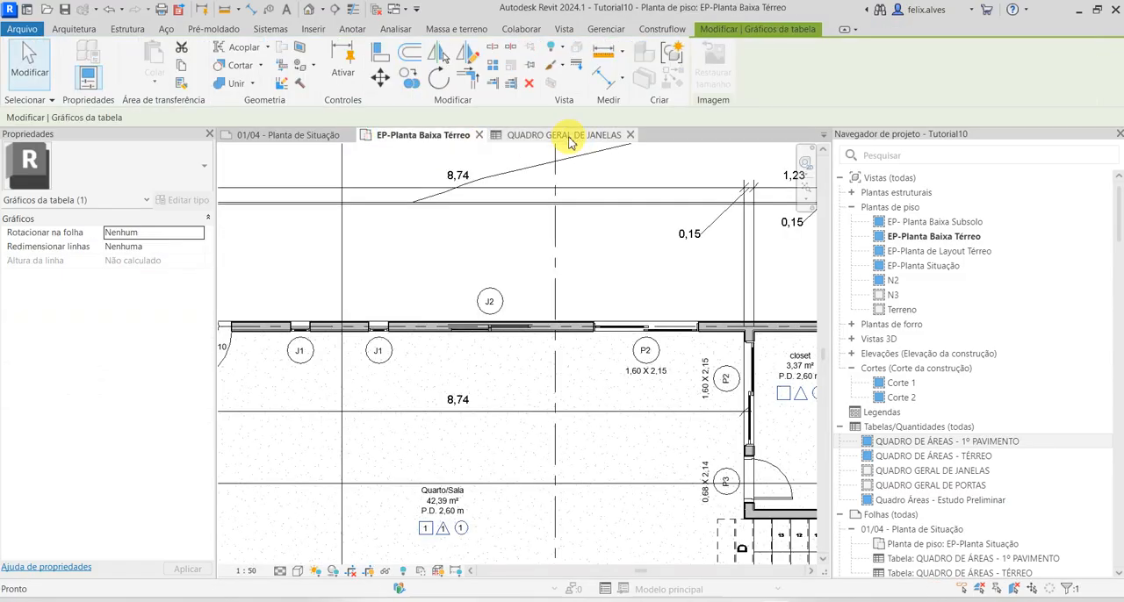
drag(333, 151, 301, 132)
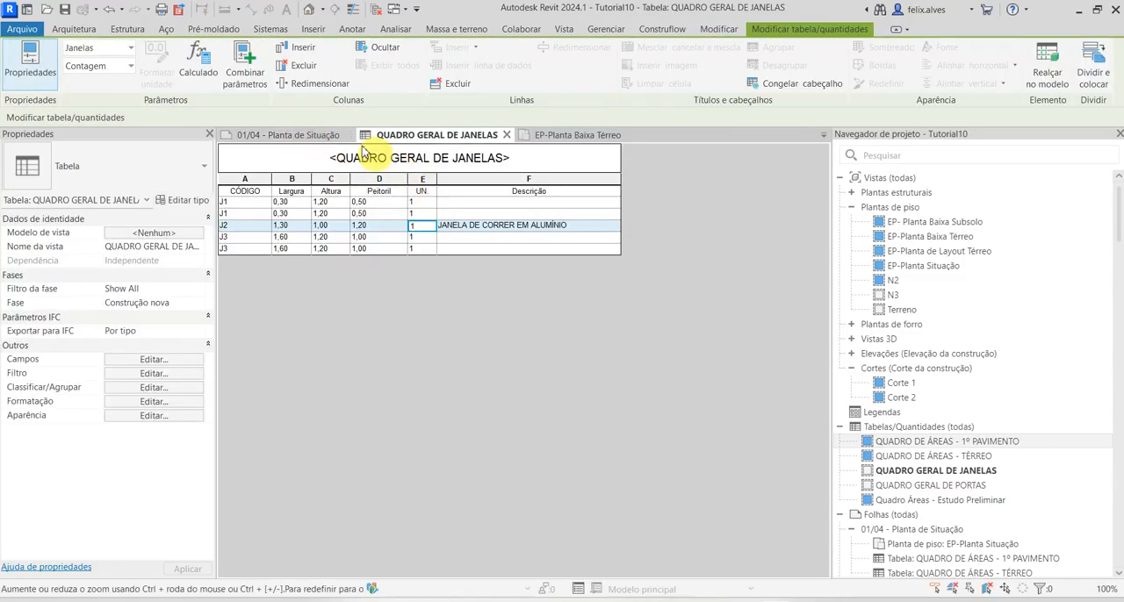
click(318, 136)
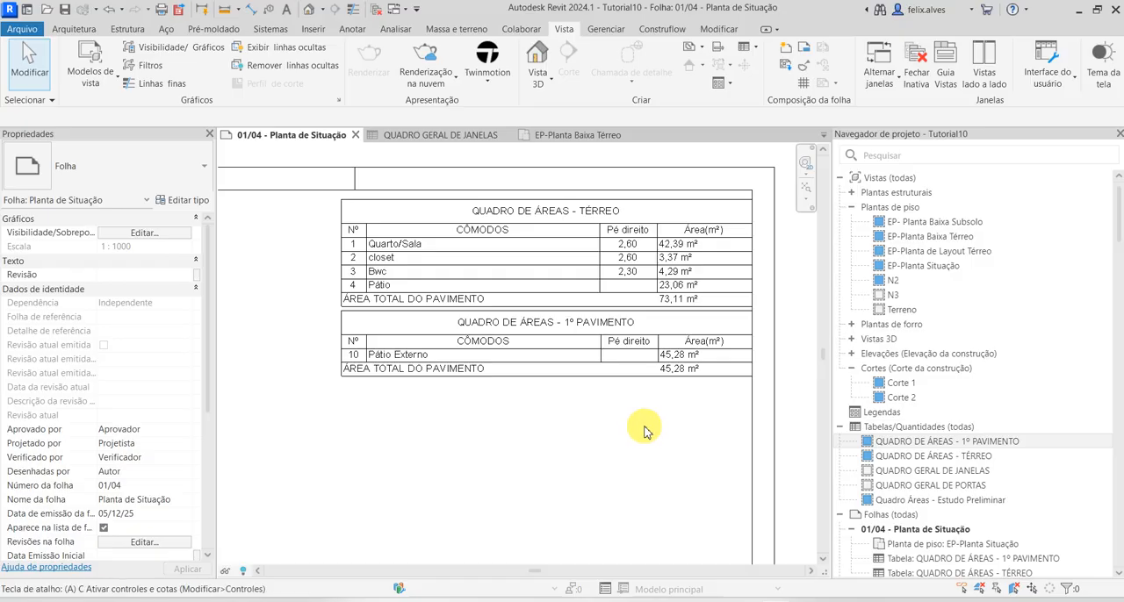
Align the upper edge of QUADRO DE ÁREAS - 1º PAVIMENTO with the lower edge of QUADRO DE ÁREAS - TÉRREO on the sheet
key(a)
key(l)
scroll(402, 283, up, 3)
click(427, 327)
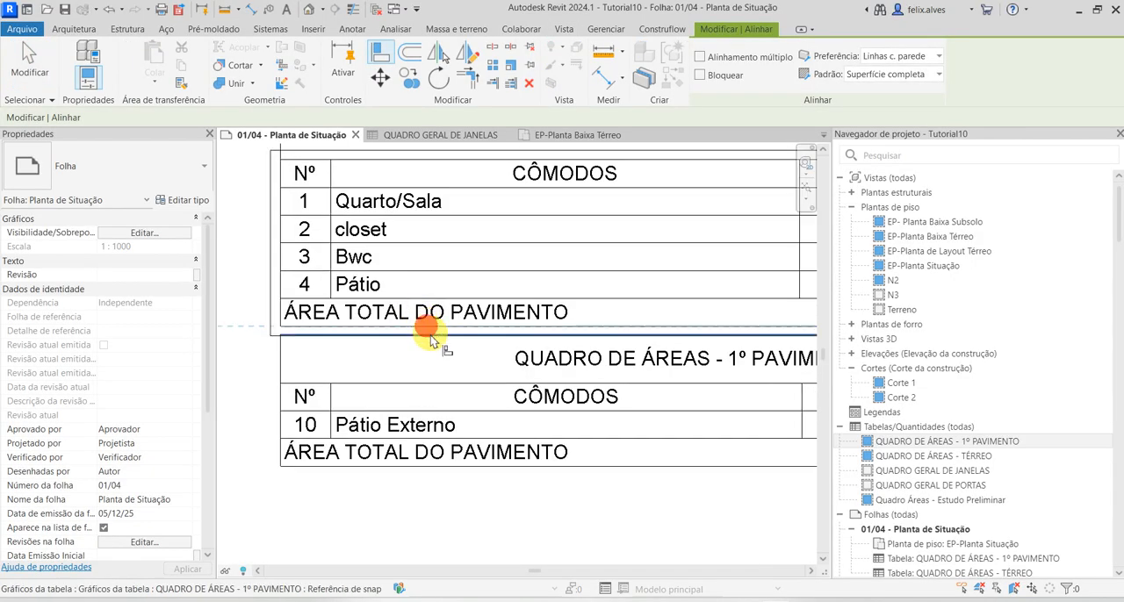
click(432, 342)
scroll(465, 483, down, 5)
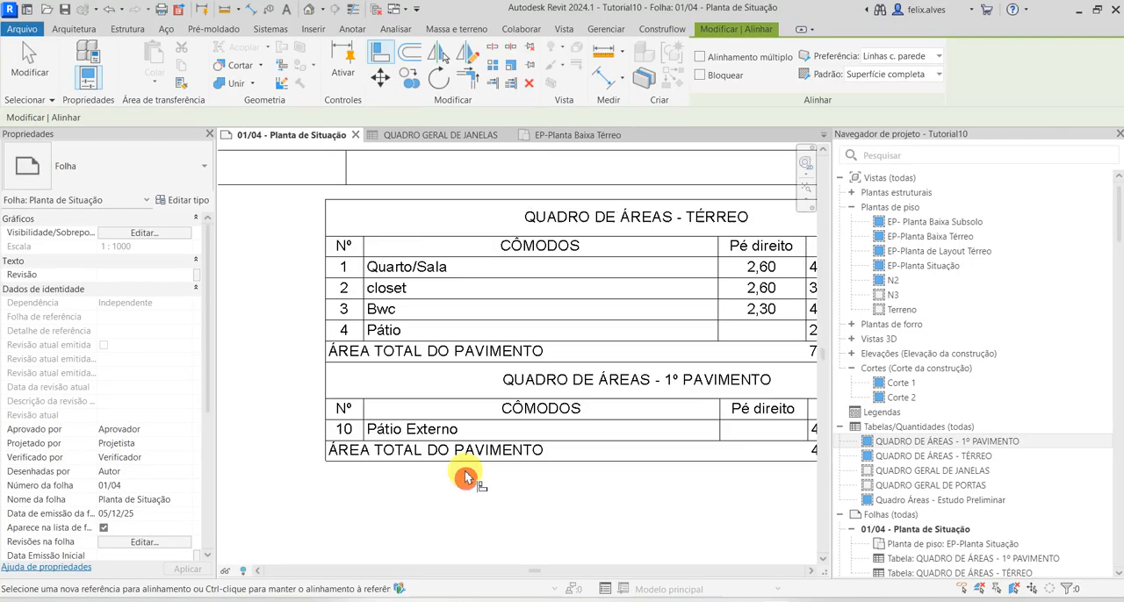
key(Escape)
key(Escape)
middle_drag(582, 521, 531, 411)
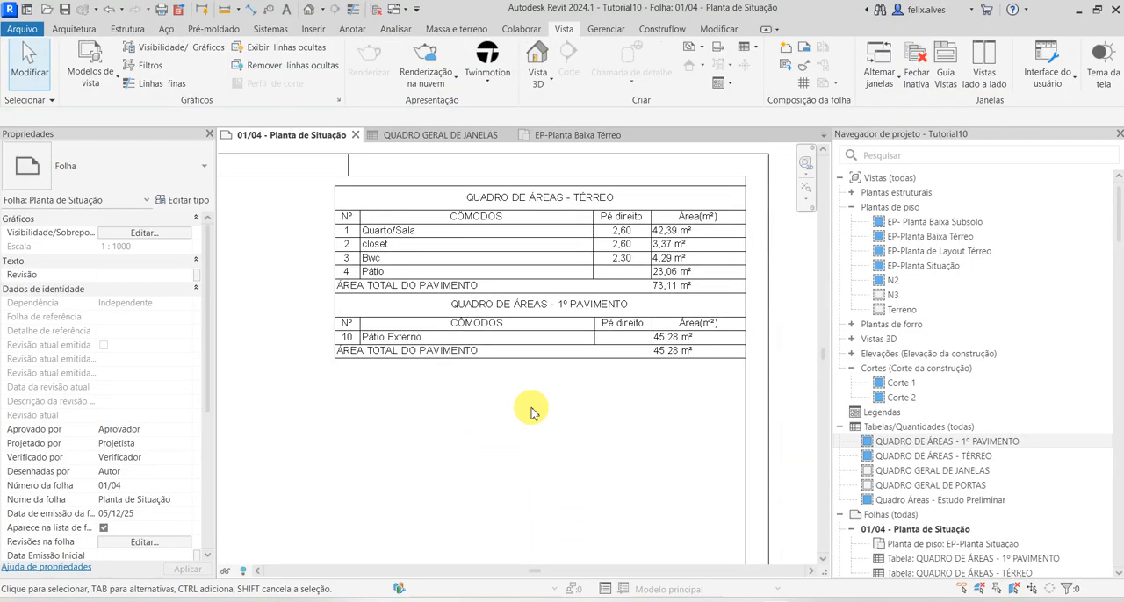
Place the QUADRO GERAL DE PORTAS schedule on sheet 01/04, just below the 1º pavimento area table
click(946, 470)
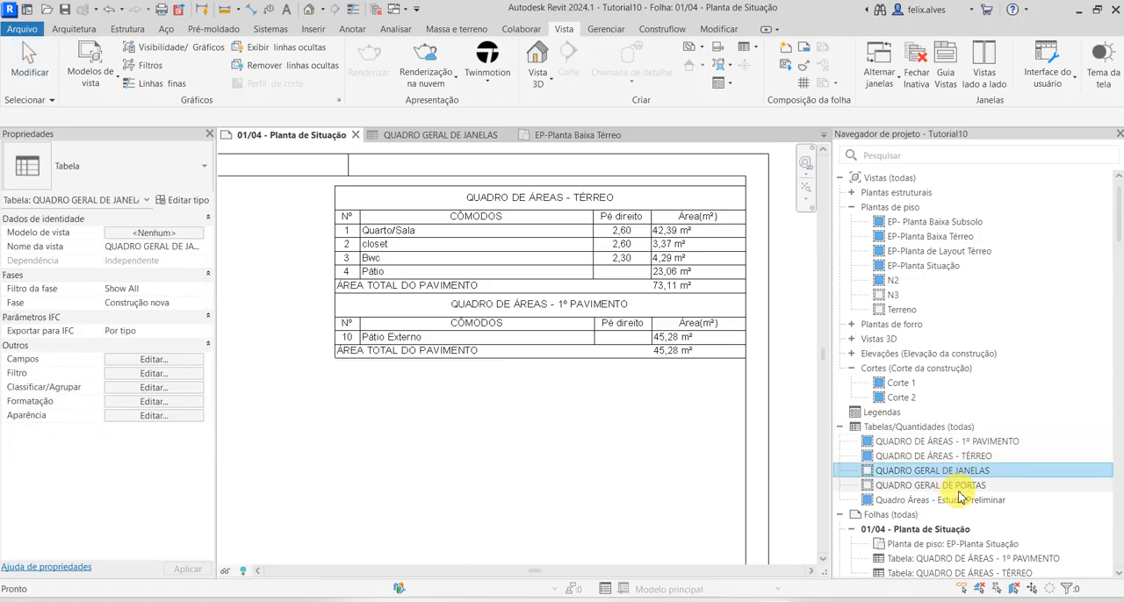
drag(957, 492, 472, 474)
drag(433, 404, 434, 410)
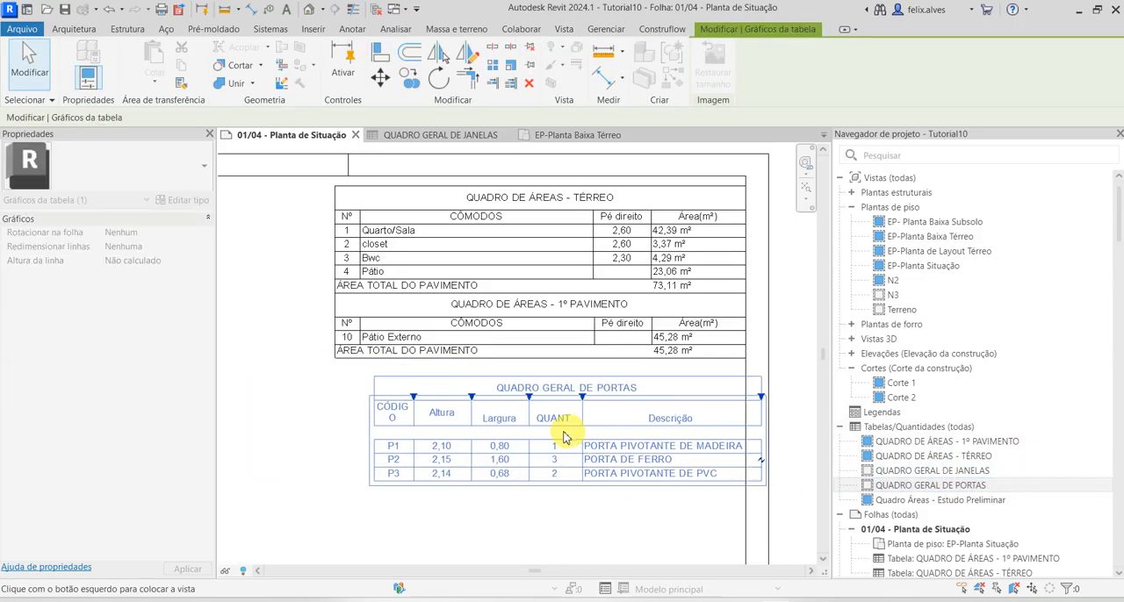
click(518, 429)
click(527, 502)
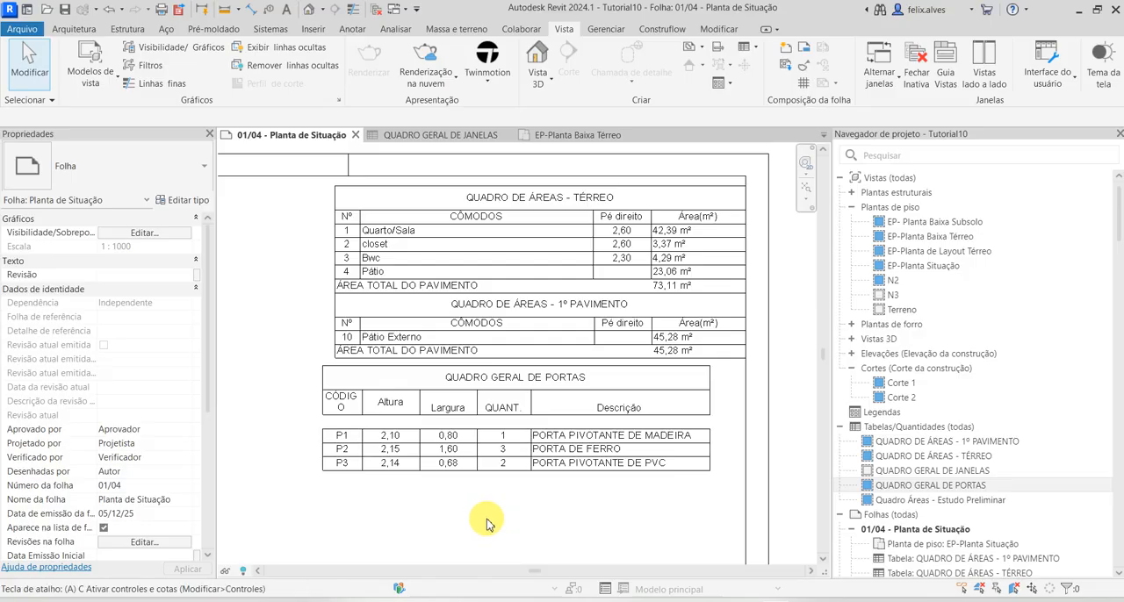
Align the left edge of the door schedule with the left edge of the area tables above it
key(a)
key(l)
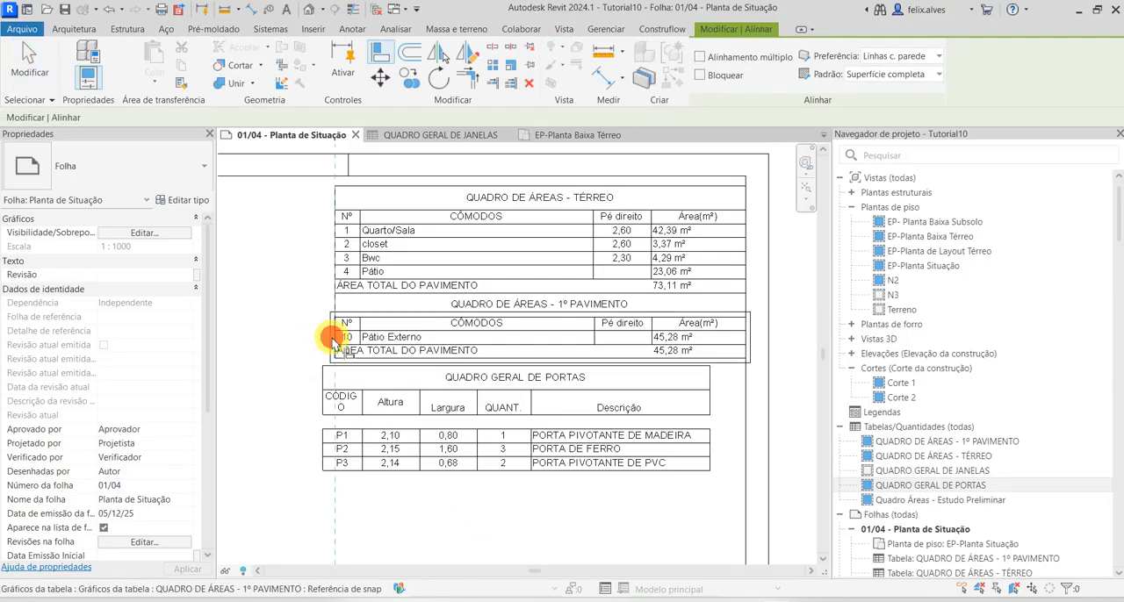
click(325, 408)
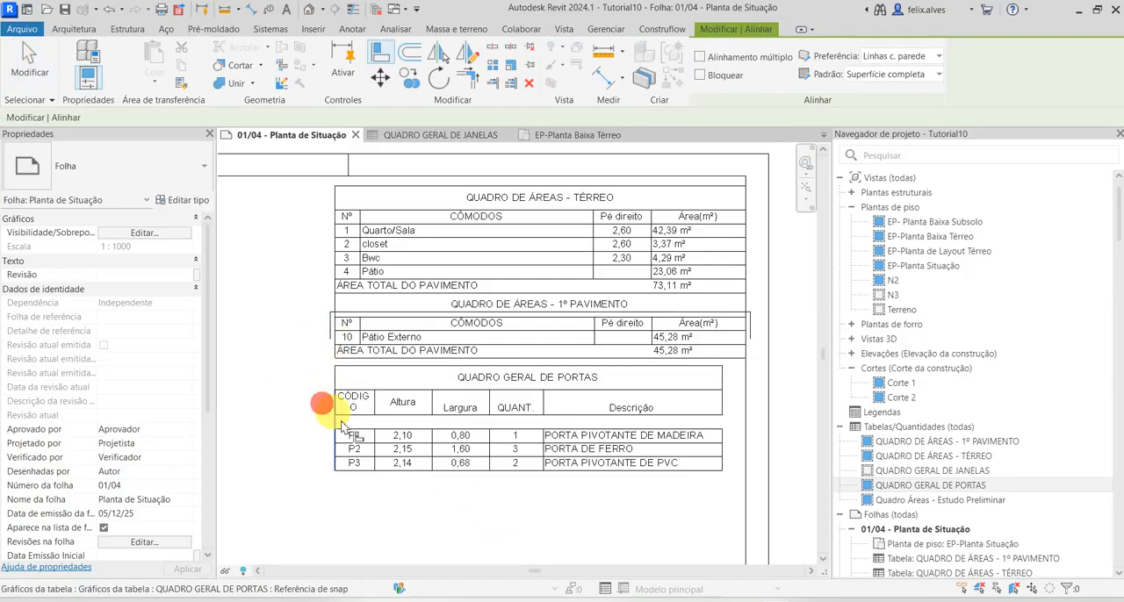
key(Escape)
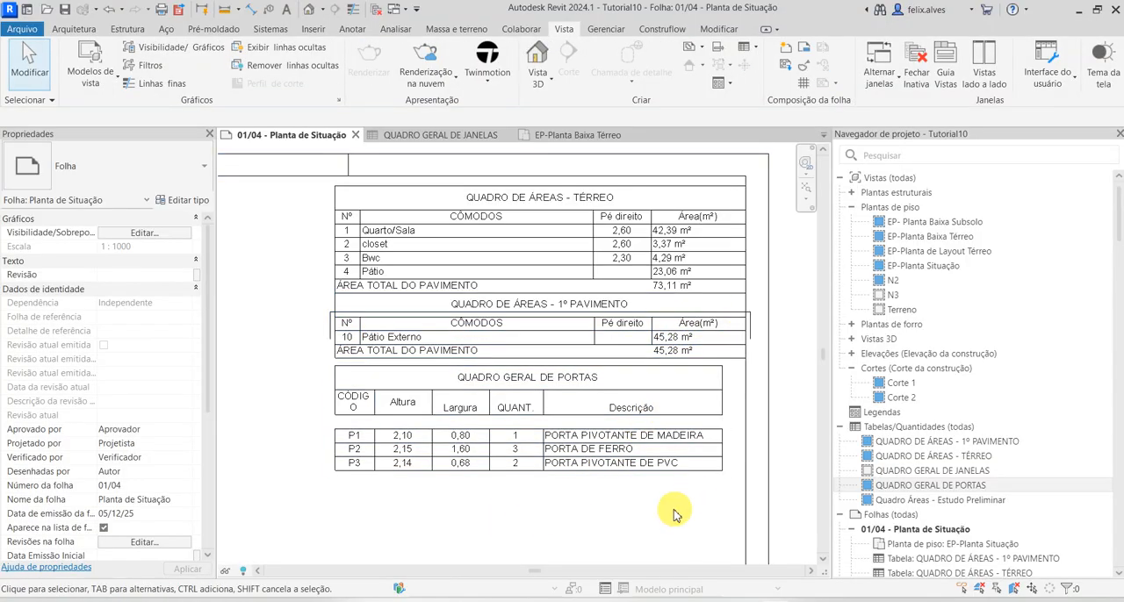
Place QUADRO GERAL DE JANELAS on the sheet, left-aligned under the door schedule, and move it down clear of that table
scroll(673, 510, down, 1)
middle_drag(672, 510, 619, 474)
scroll(605, 455, up, 1)
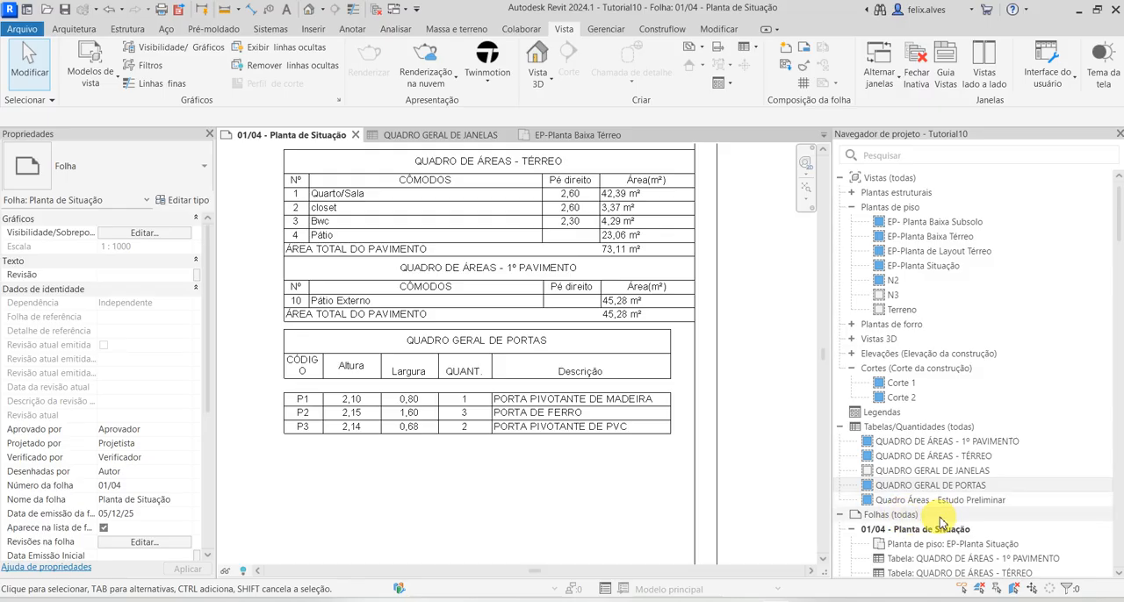
click(946, 472)
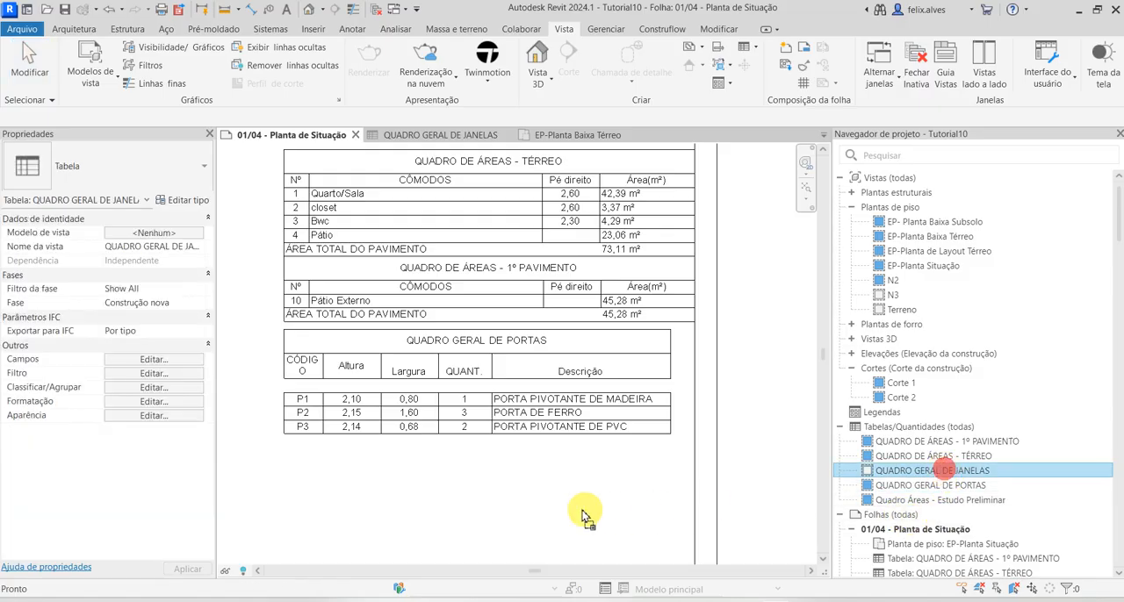
click(448, 501)
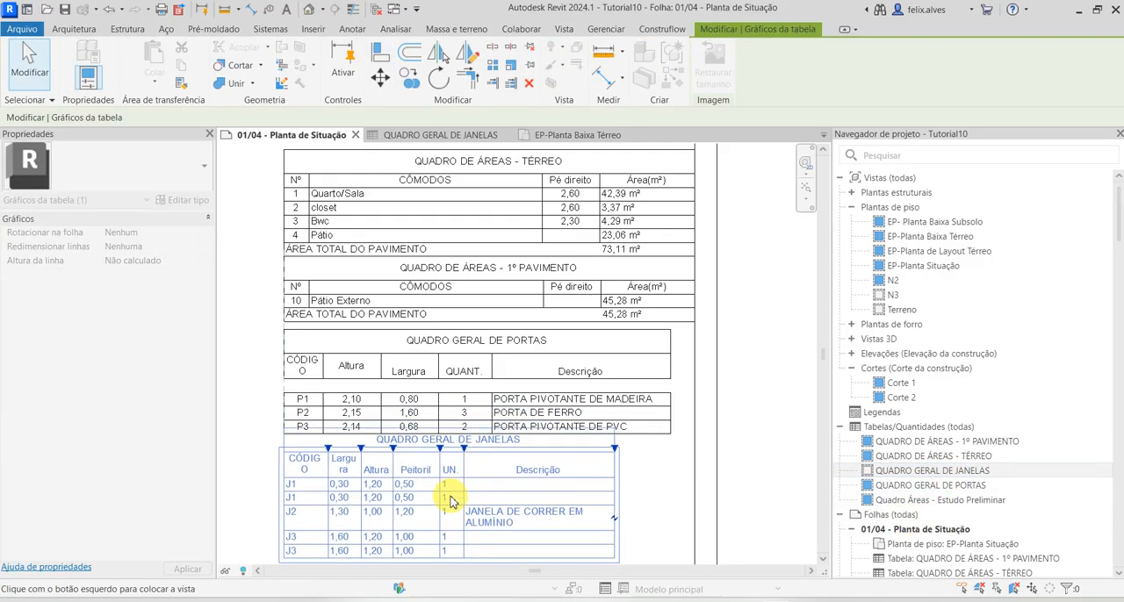
scroll(609, 493, down, 1)
click(662, 505)
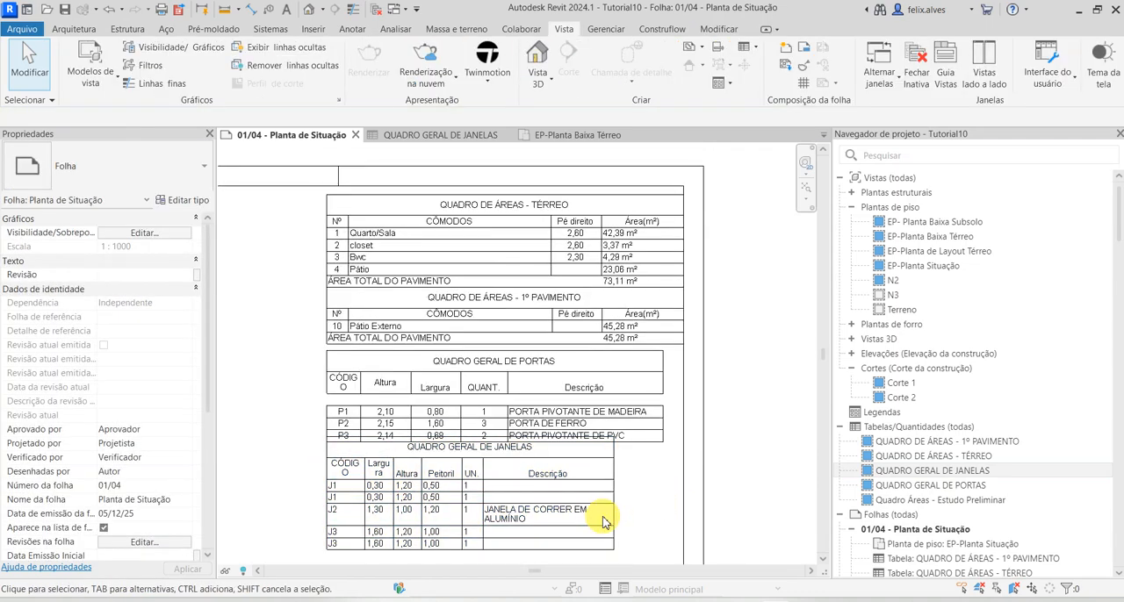
click(585, 462)
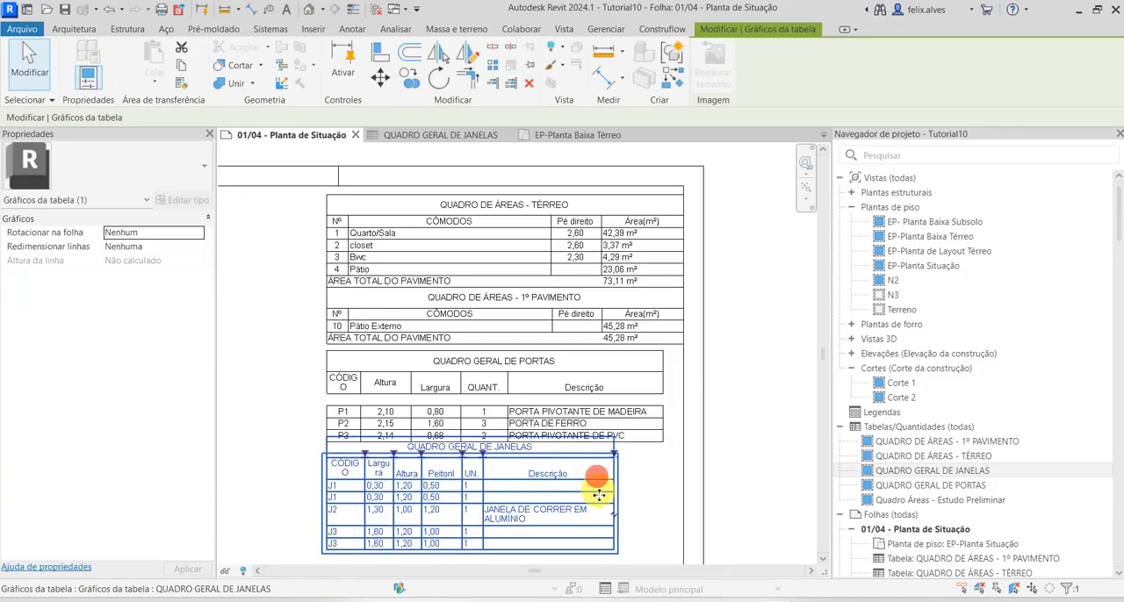
drag(599, 495, 599, 499)
click(641, 499)
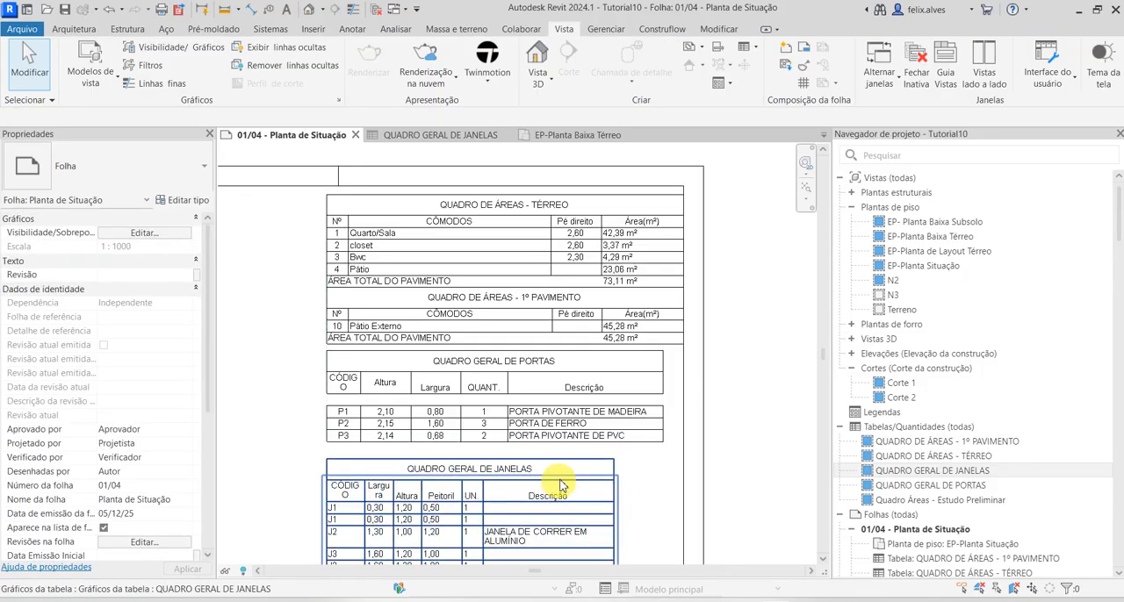
Try to stack the door and window schedules directly below the area tables by aligning their adjoining horizontal edges
key(l)
scroll(447, 367, up, 2)
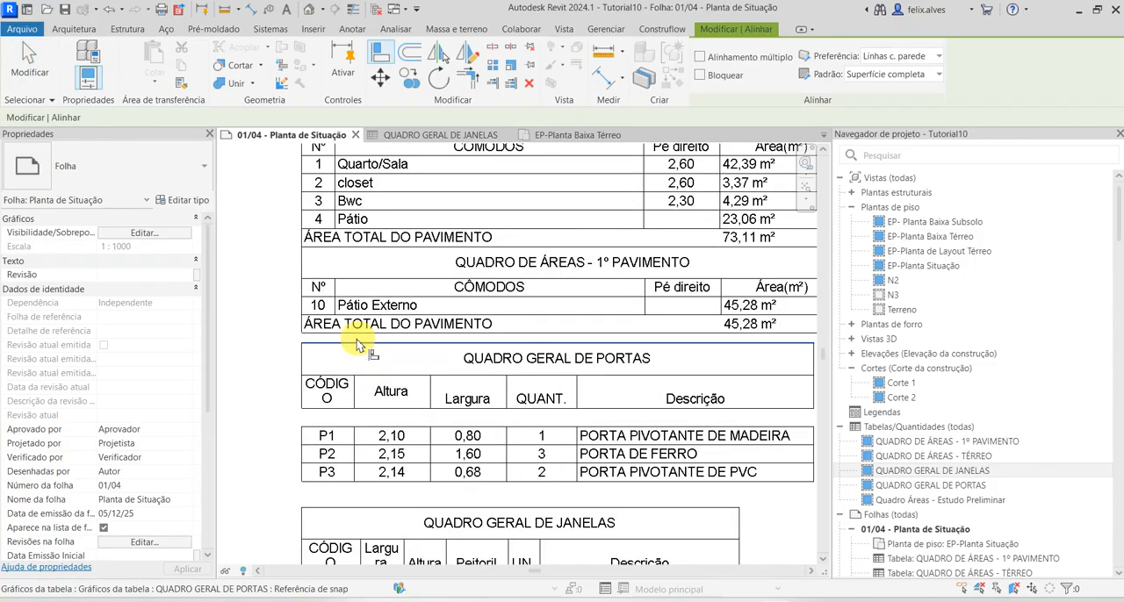
click(350, 346)
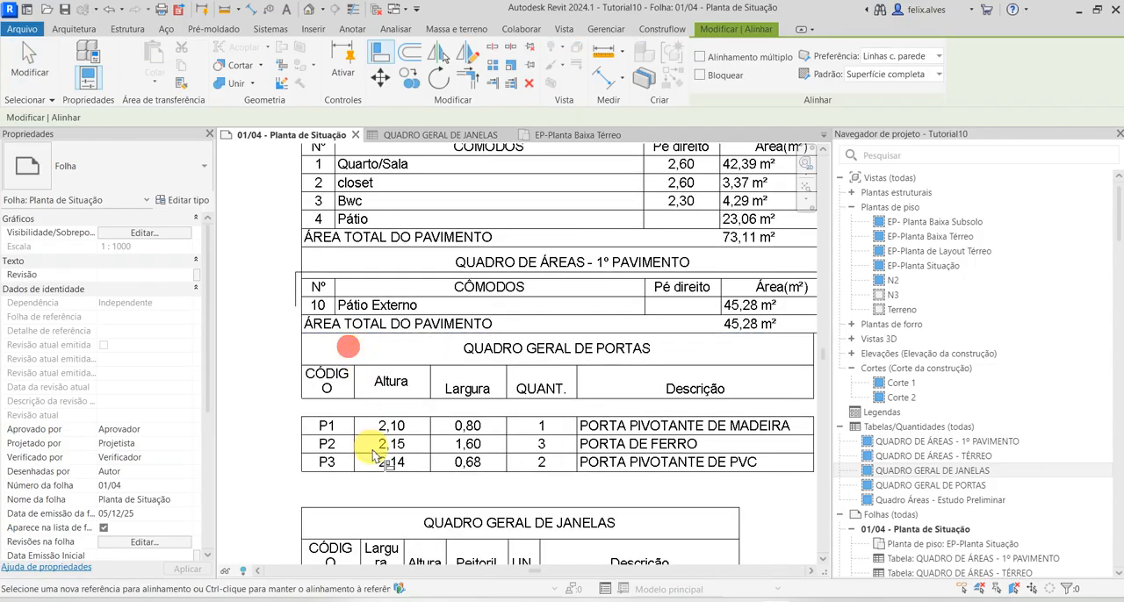
click(395, 501)
click(394, 474)
key(Escape)
key(Escape)
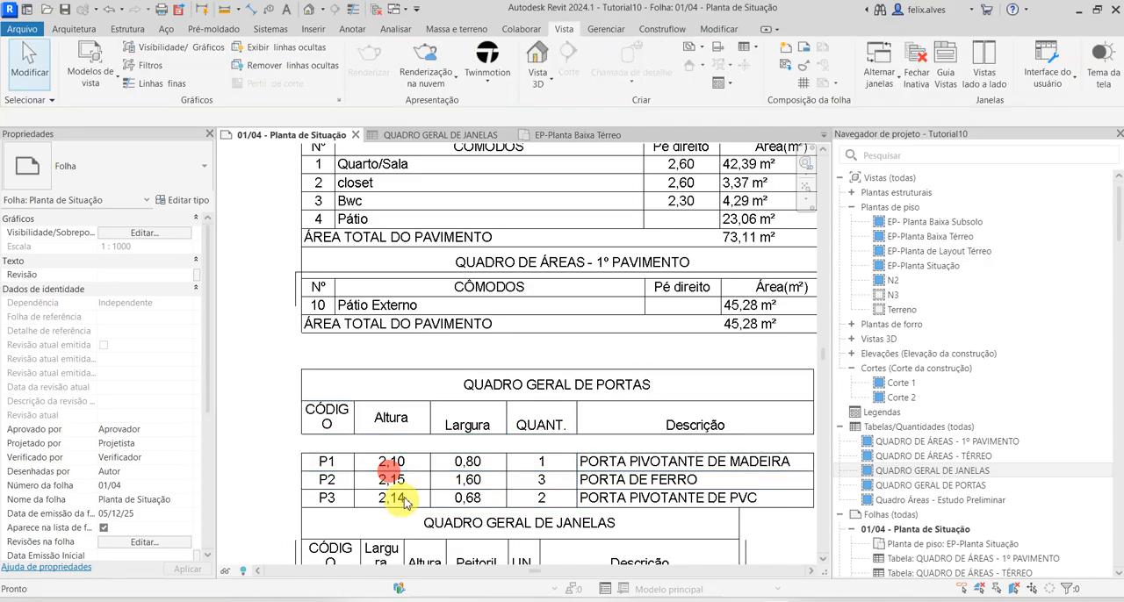
Examine the stacked area, door and window tables and their position within the whole sheet 01/04 layout
scroll(368, 351, down, 3)
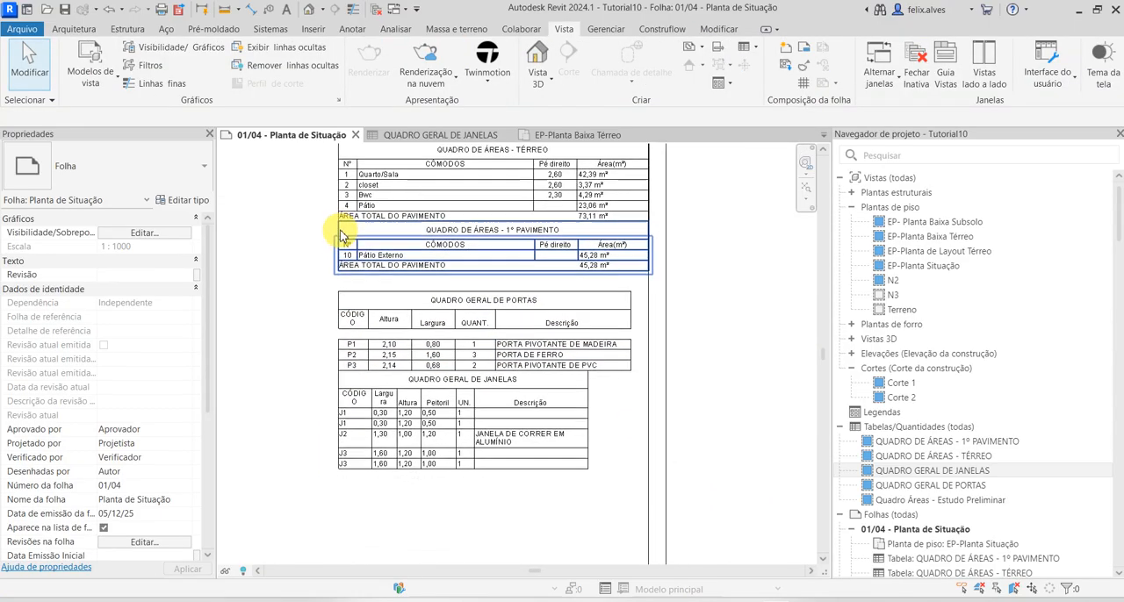
scroll(553, 303, up, 2)
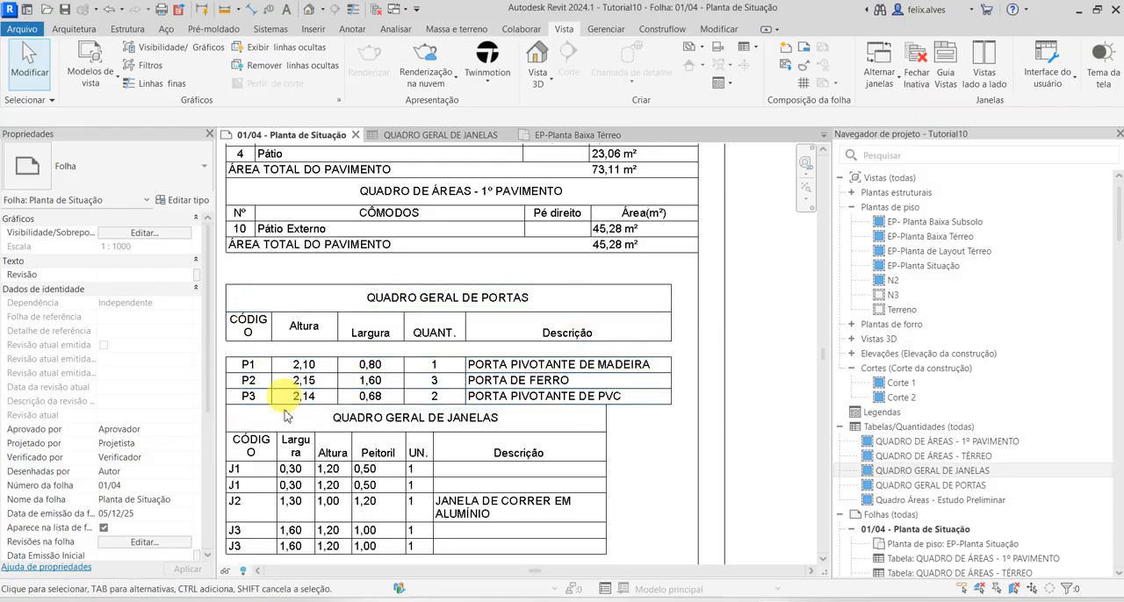
scroll(299, 442, down, 2)
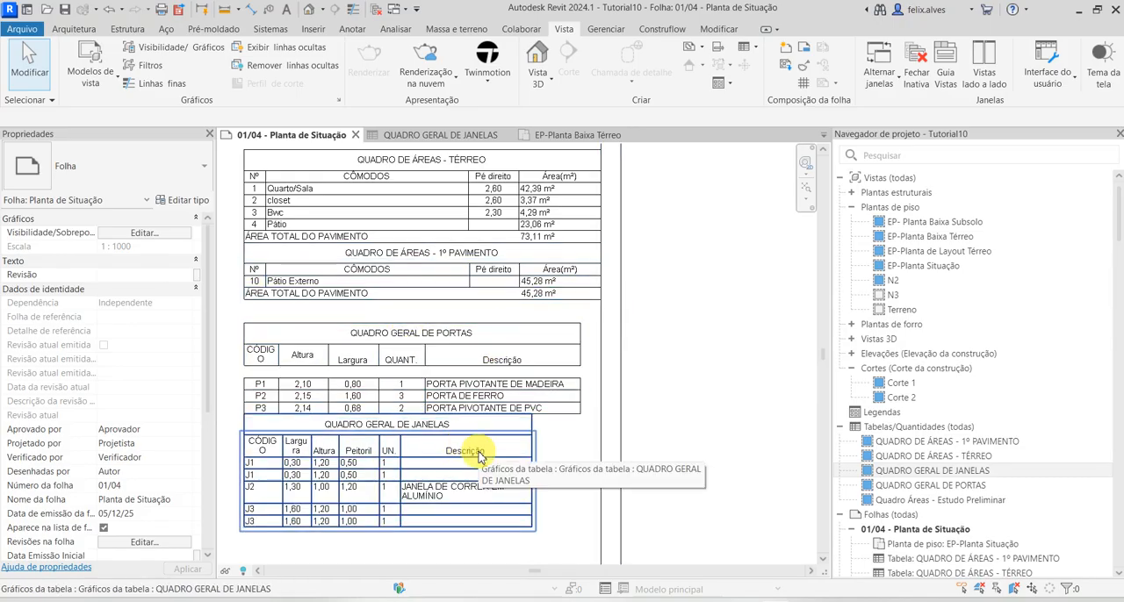
scroll(552, 371, down, 3)
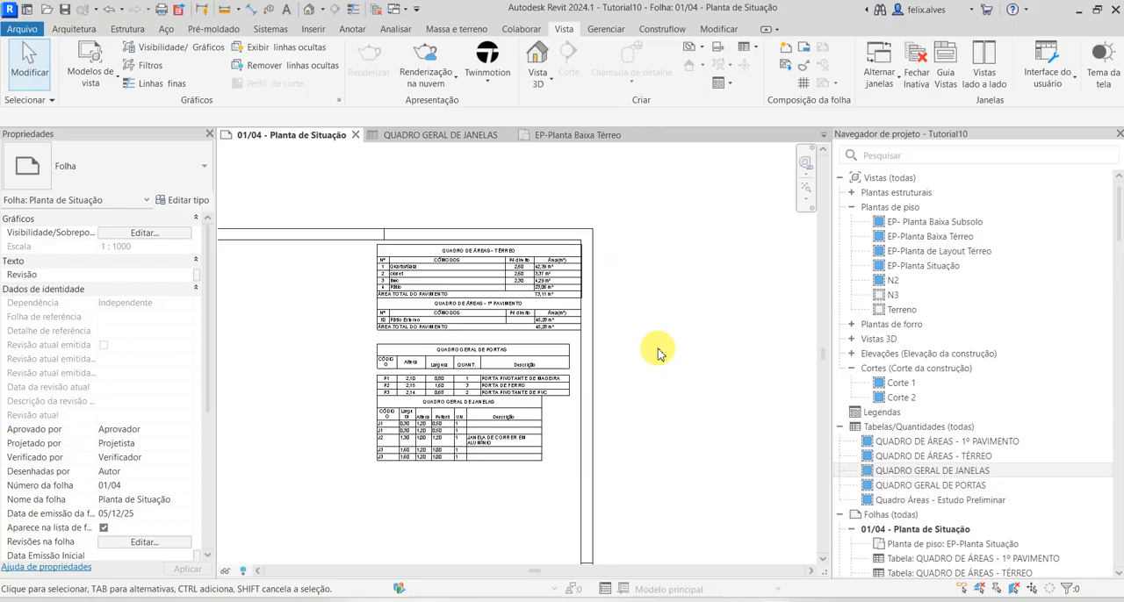
middle_drag(660, 353, 690, 298)
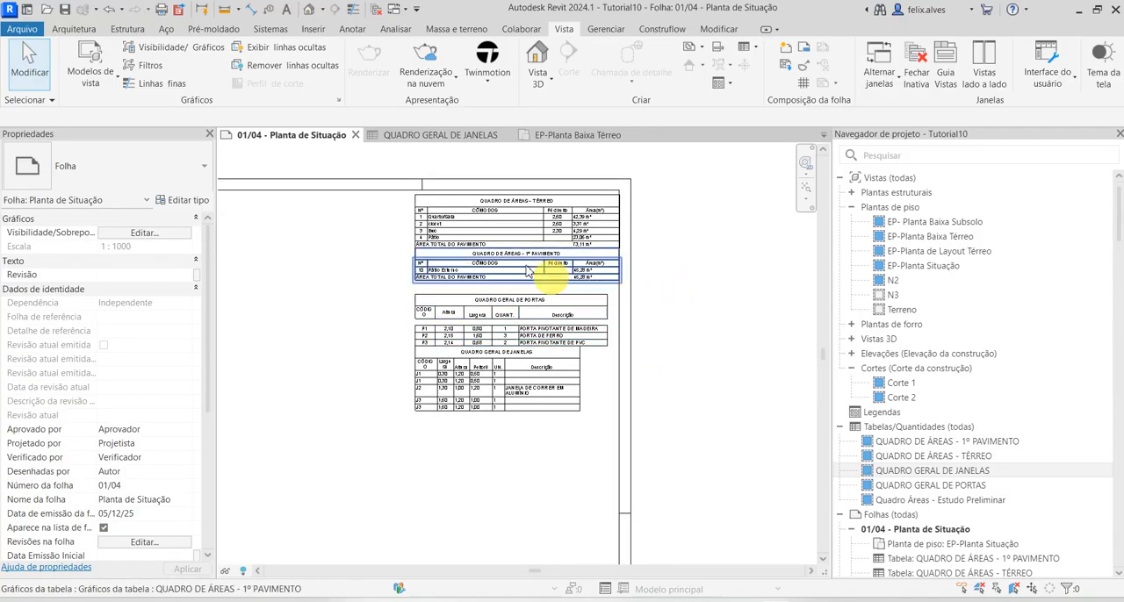
scroll(474, 299, up, 2)
scroll(535, 381, down, 2)
scroll(541, 452, down, 2)
middle_drag(542, 452, 534, 334)
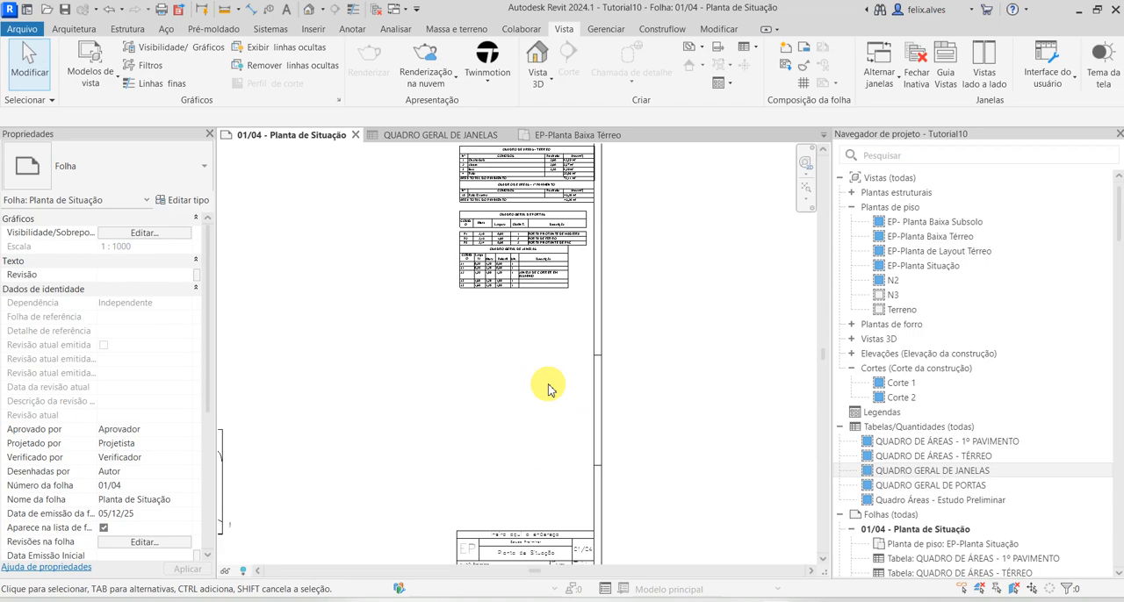
scroll(547, 386, down, 1)
middle_drag(544, 385, 648, 391)
middle_drag(532, 382, 637, 376)
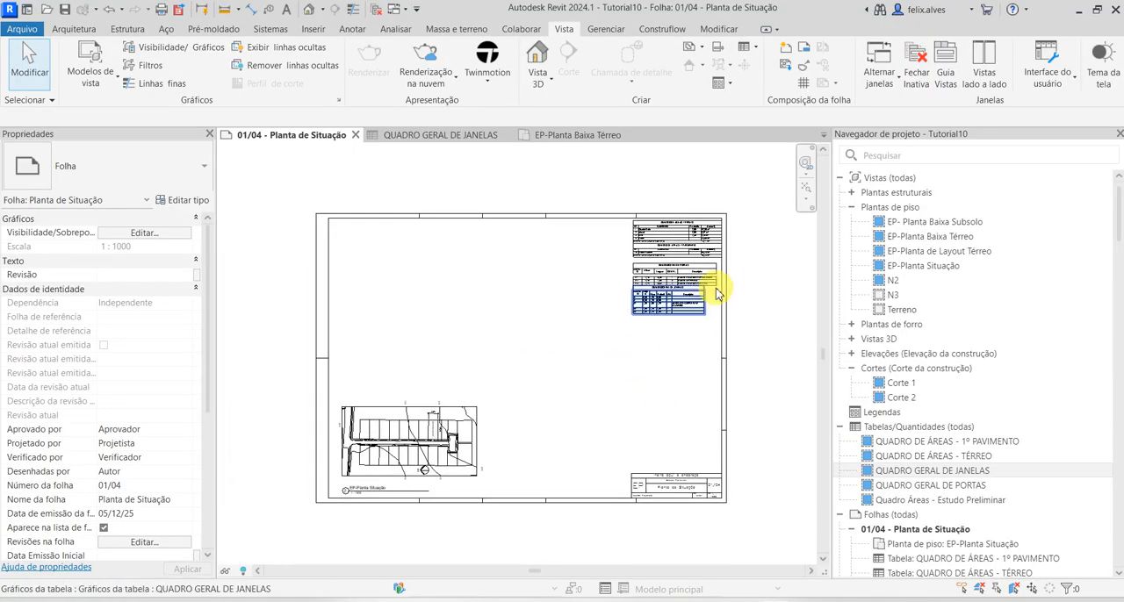
Activate the EP-Planta Situação viewport on the sheet to work inside the floor plan view
scroll(401, 468, up, 3)
middle_drag(403, 489, 478, 492)
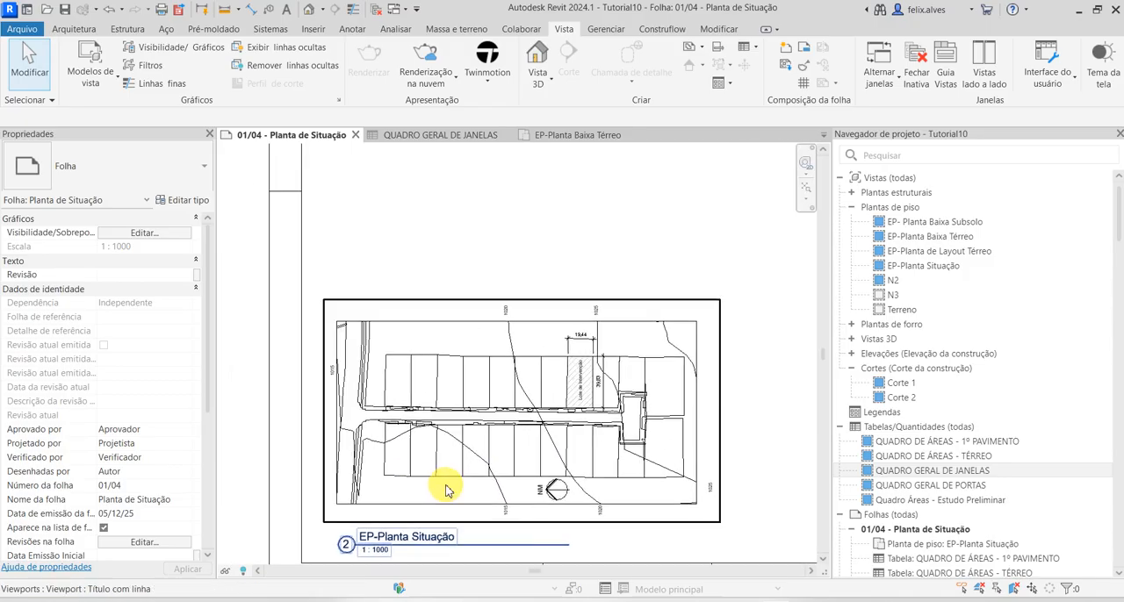
double_click(439, 463)
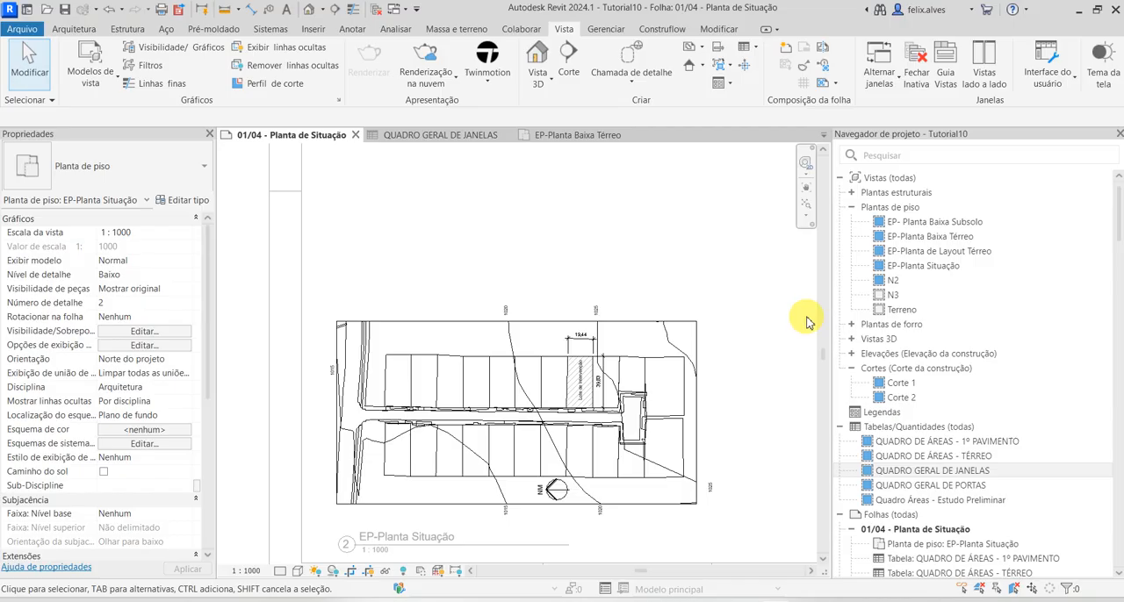
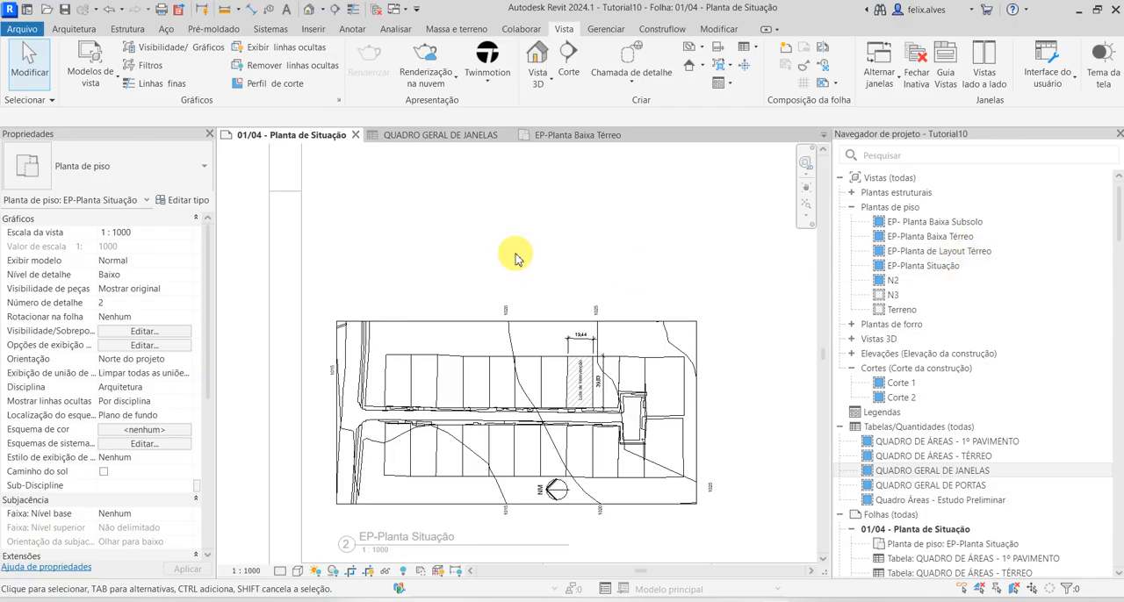
Open the EP-Planta Baixa Térreo floor plan and show the whole building with its surrounding terrain
double_click(970, 252)
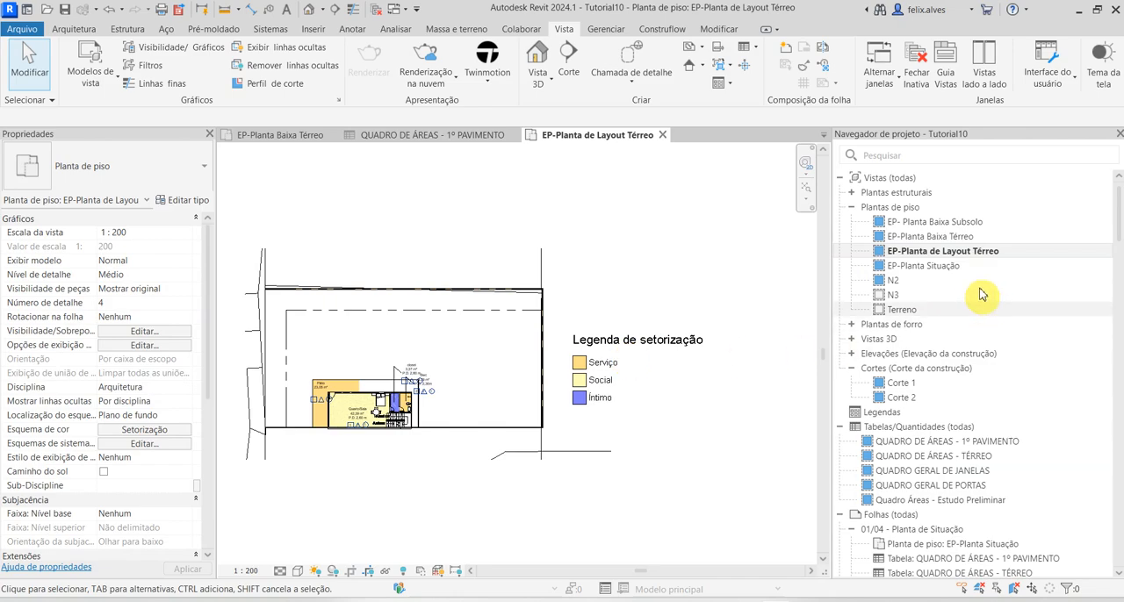
double_click(963, 237)
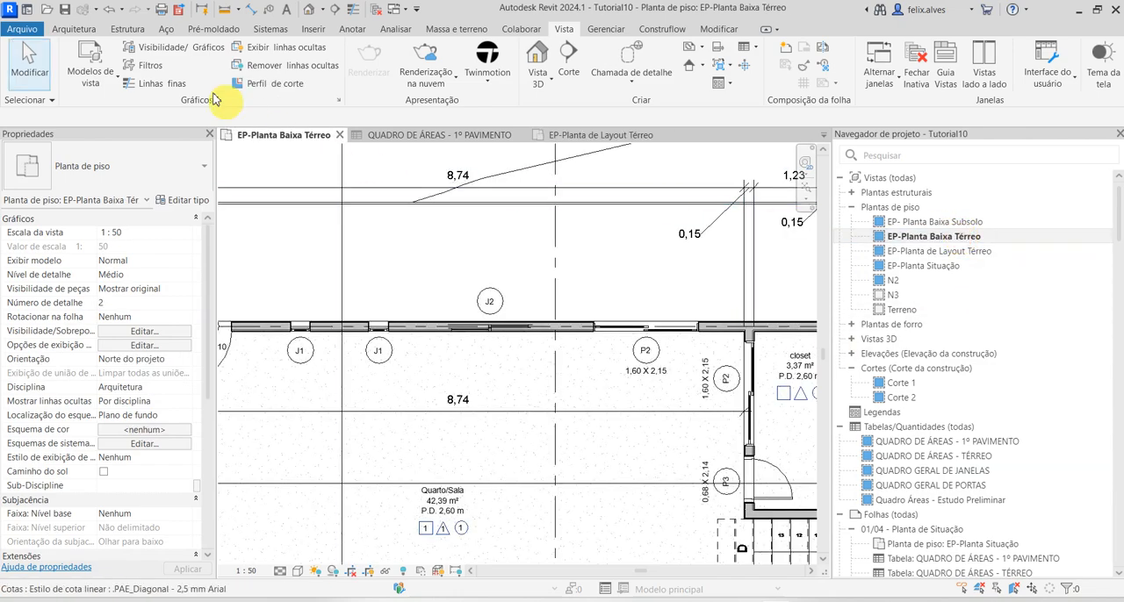
scroll(484, 321, down, 3)
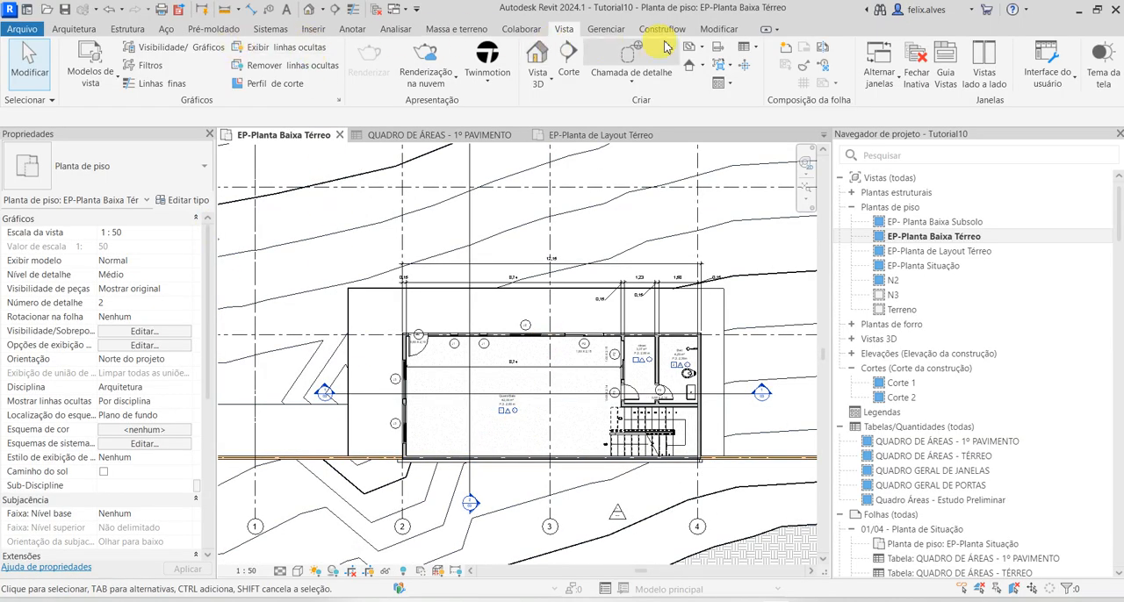
Start placing an annotation symbol and load the PAE_LegendaMateriaisLocação family from the AnotaçõesSimbologias folder
click(76, 28)
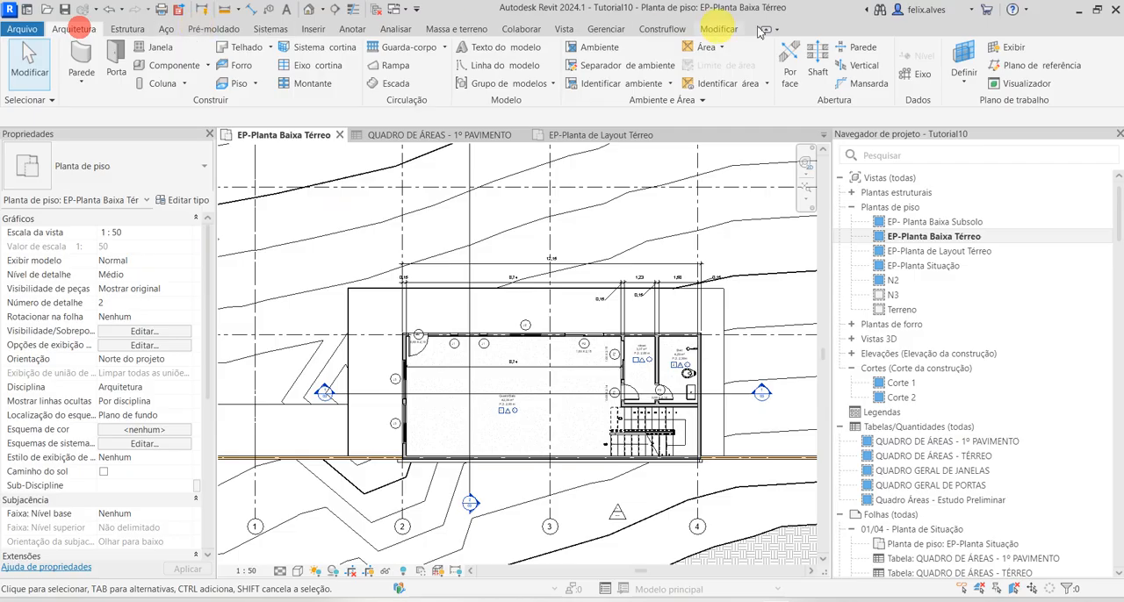
click(352, 29)
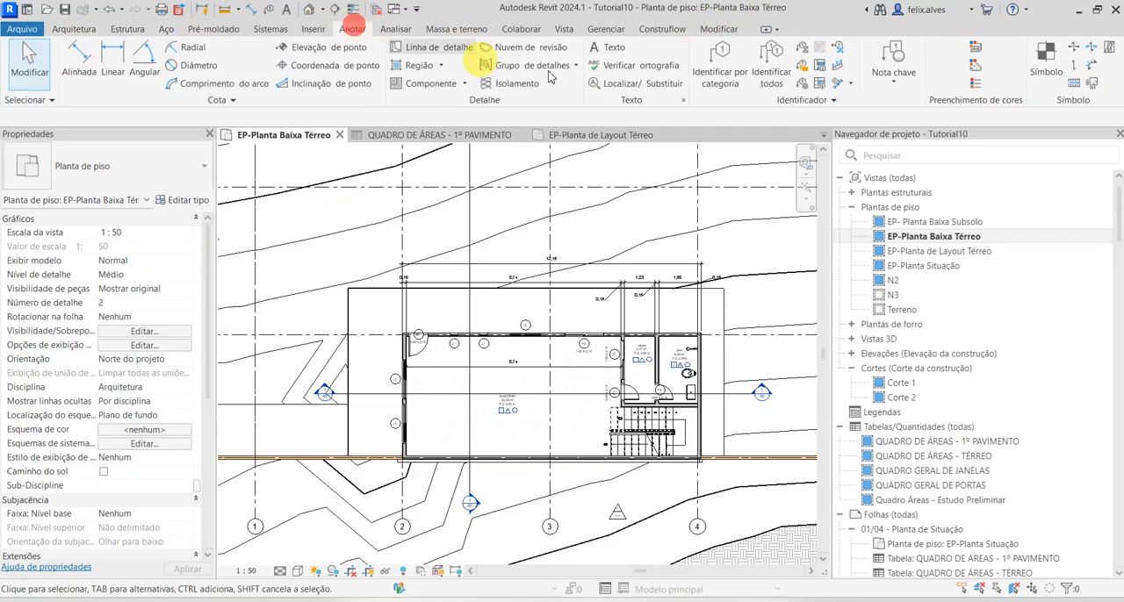
click(1050, 53)
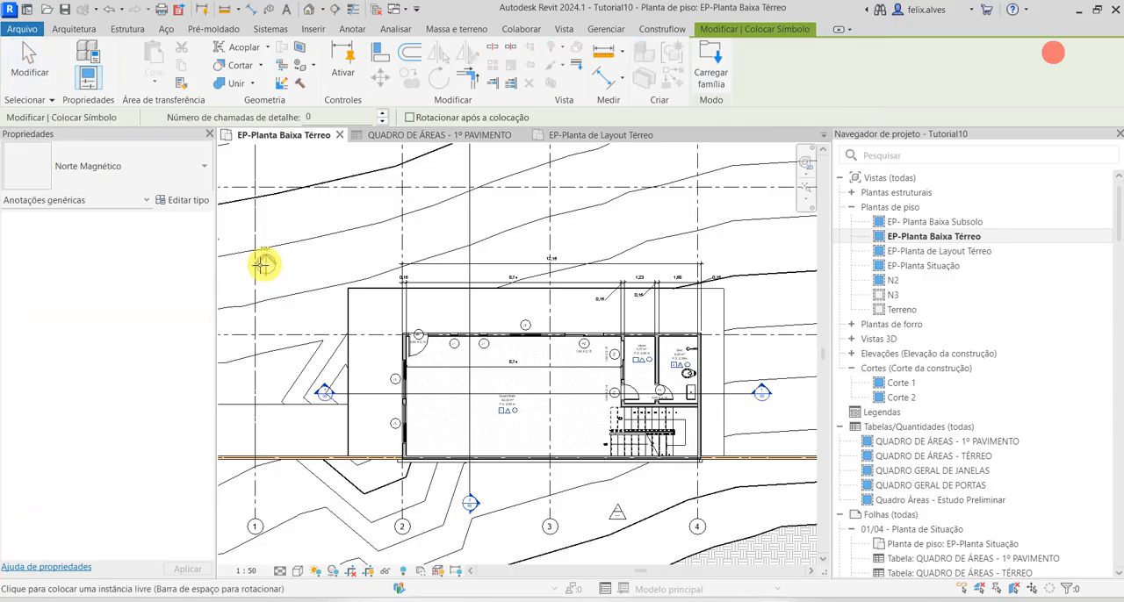
click(165, 176)
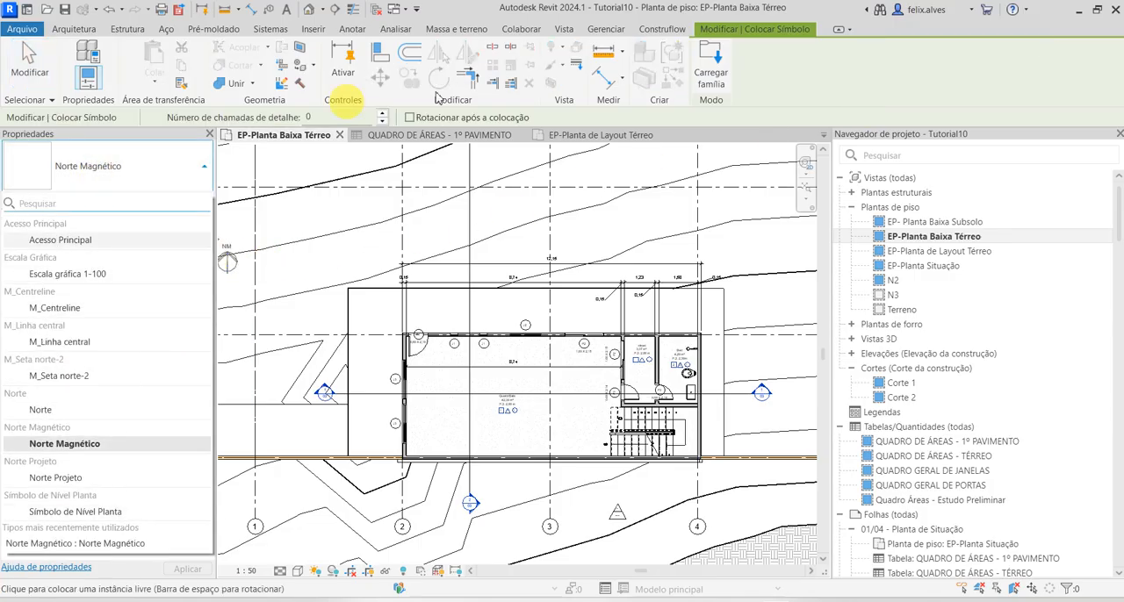
click(826, 95)
click(711, 70)
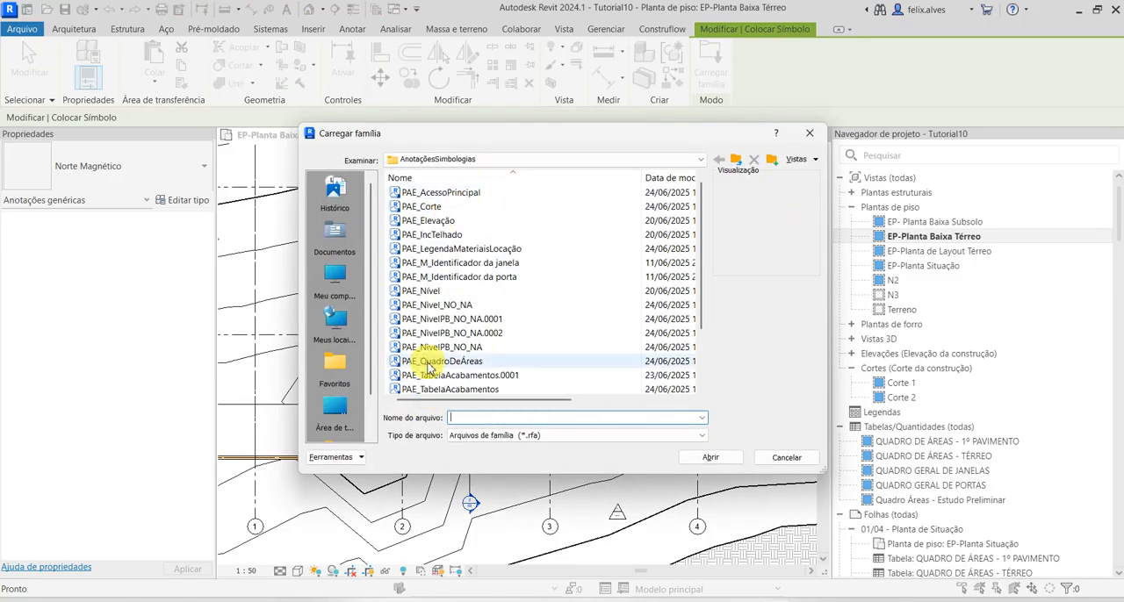
scroll(459, 373, down, 2)
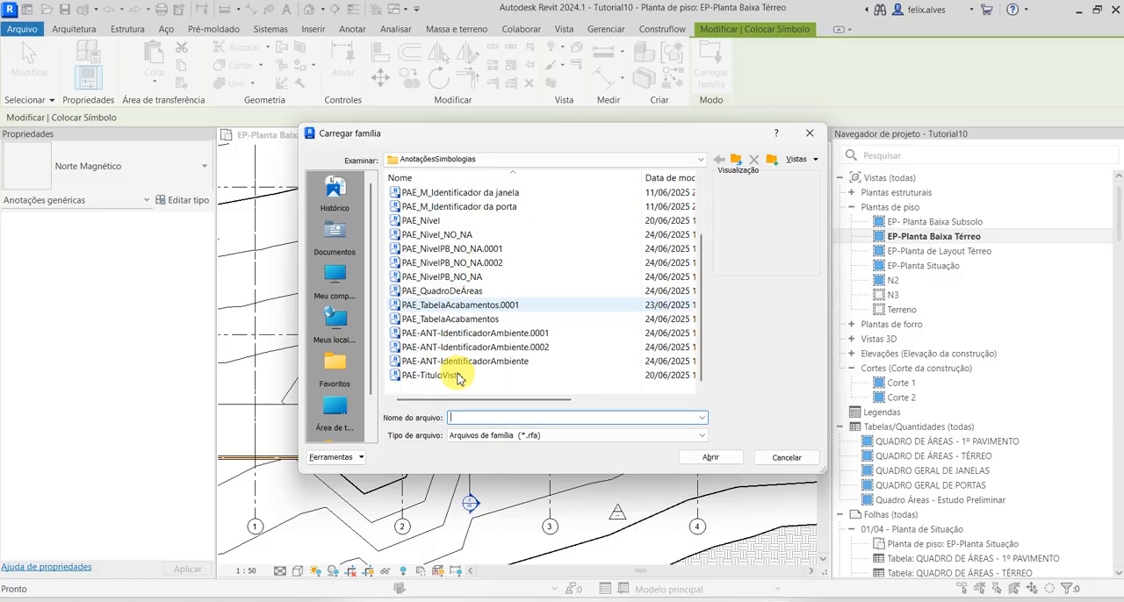
scroll(463, 321, up, 1)
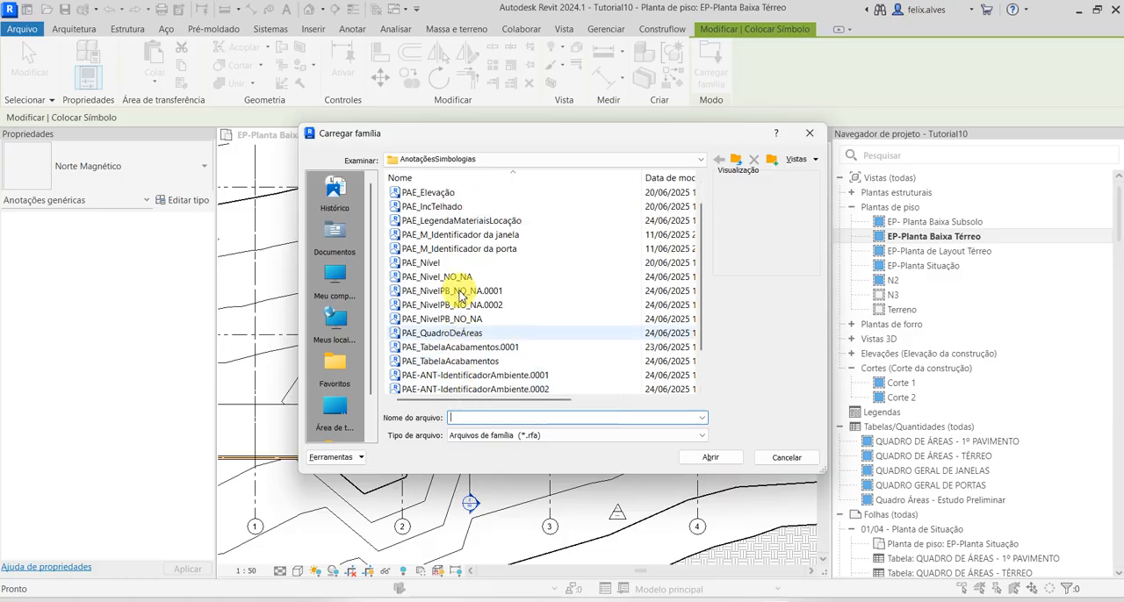
click(468, 224)
click(711, 457)
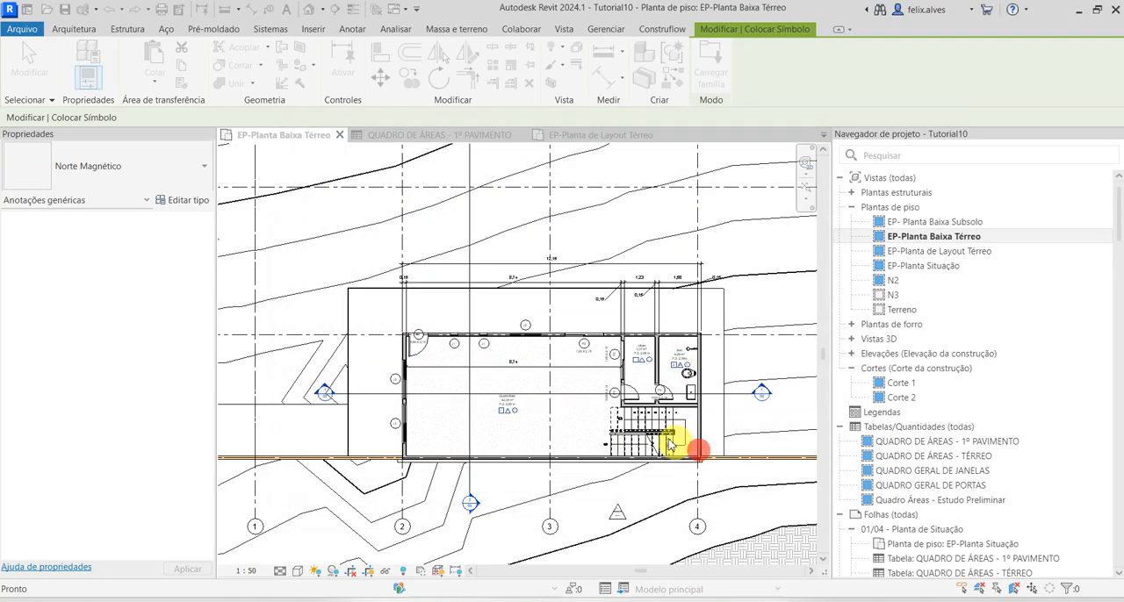
Place three material legend symbols: on the paved area beside the west wall, on the yellow strip, and on the terrain north-west of the building
scroll(382, 361, up, 1)
click(372, 366)
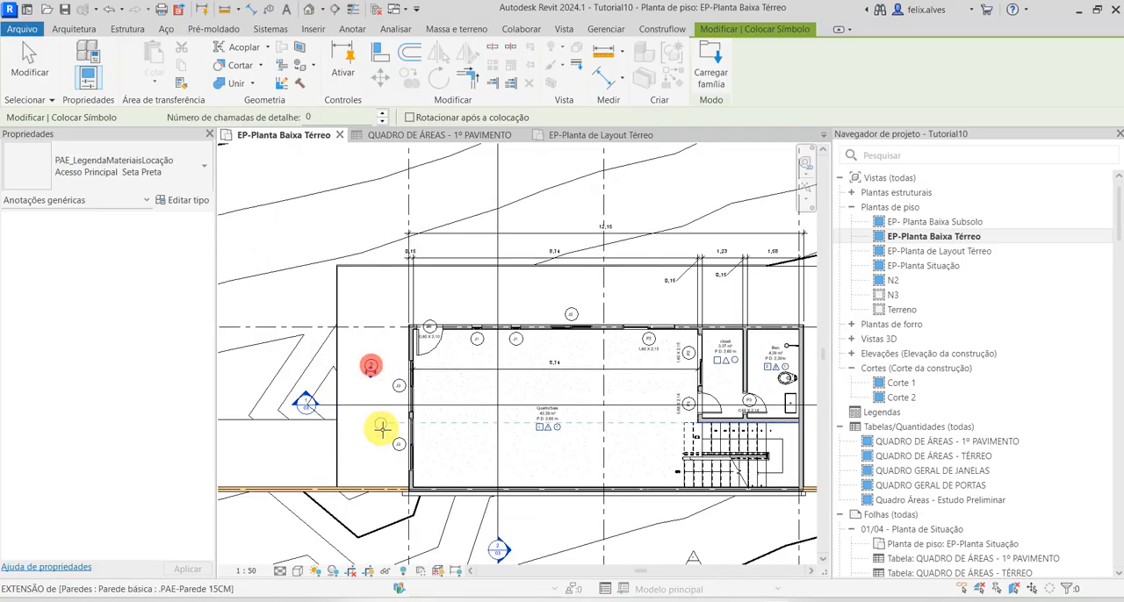
scroll(384, 430, down, 1)
middle_drag(515, 428, 673, 447)
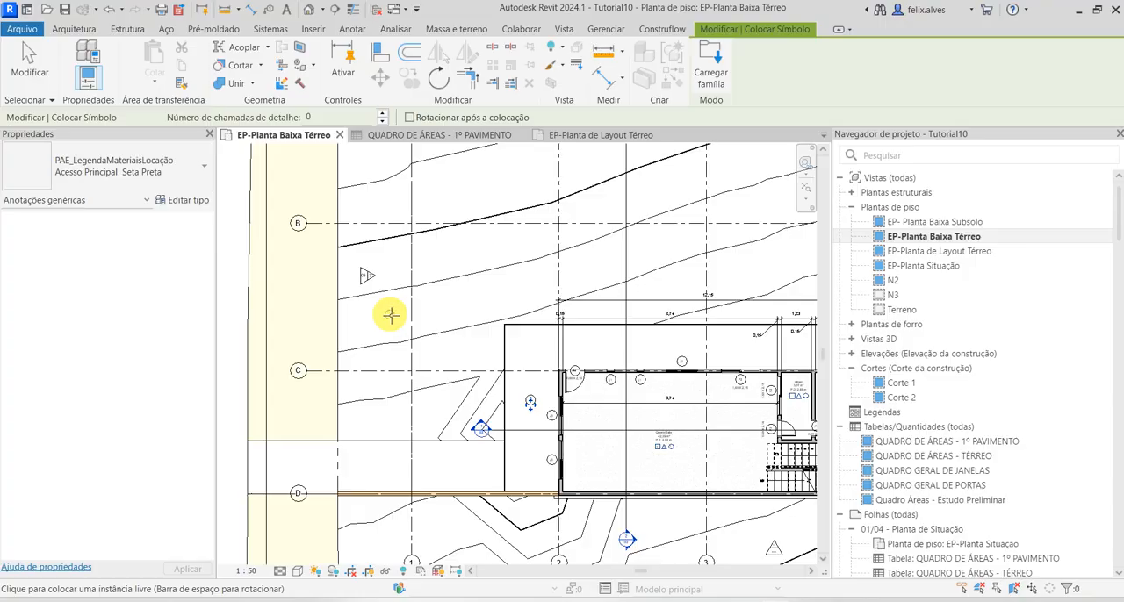
click(312, 314)
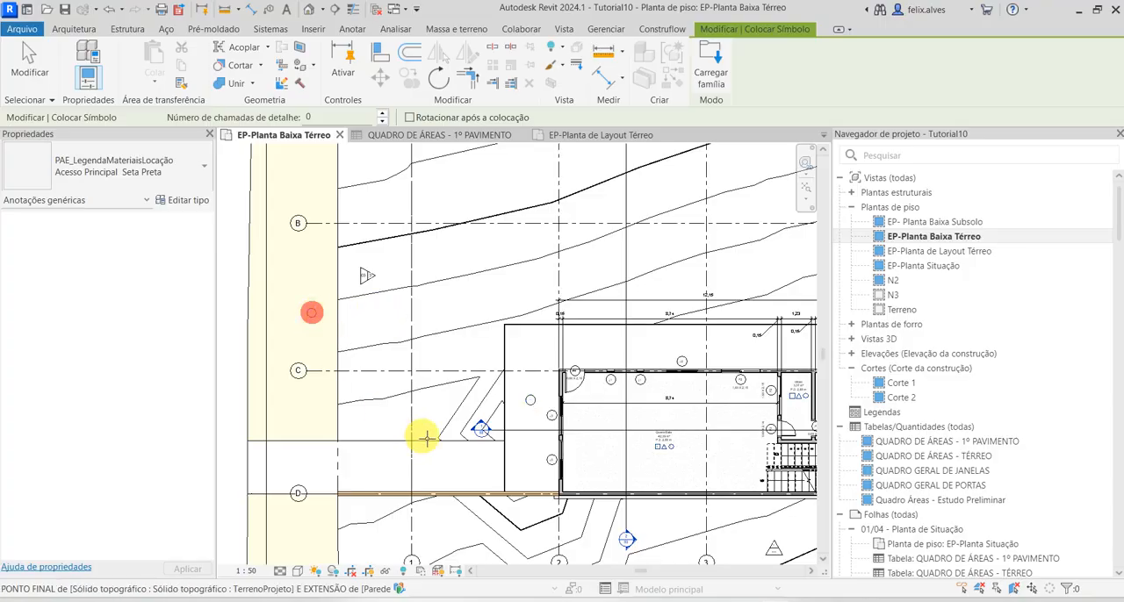
middle_drag(472, 448, 355, 416)
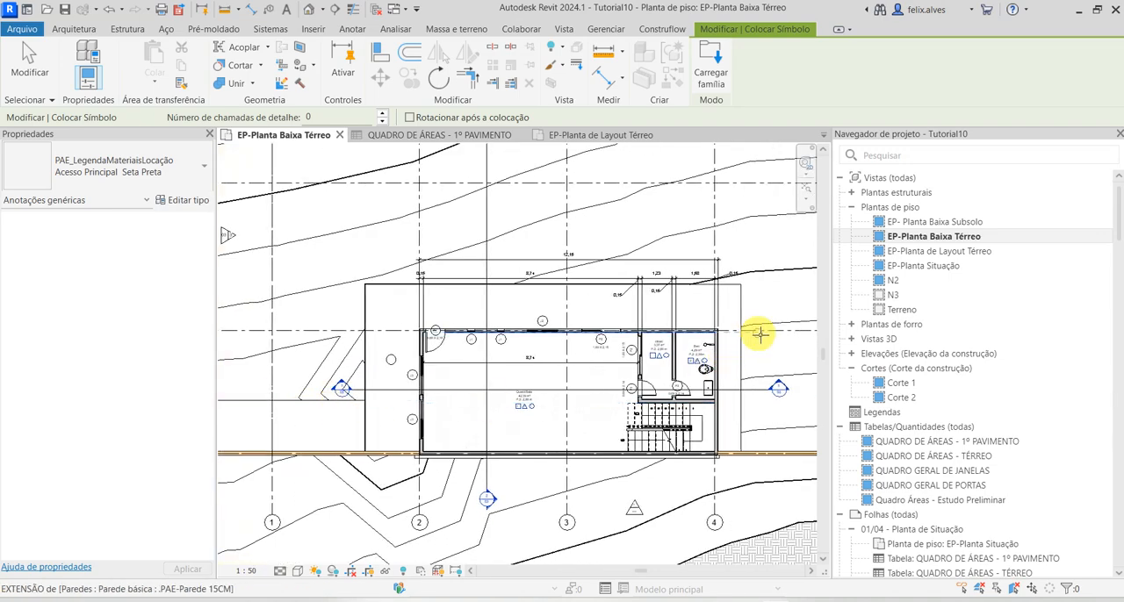
click(359, 257)
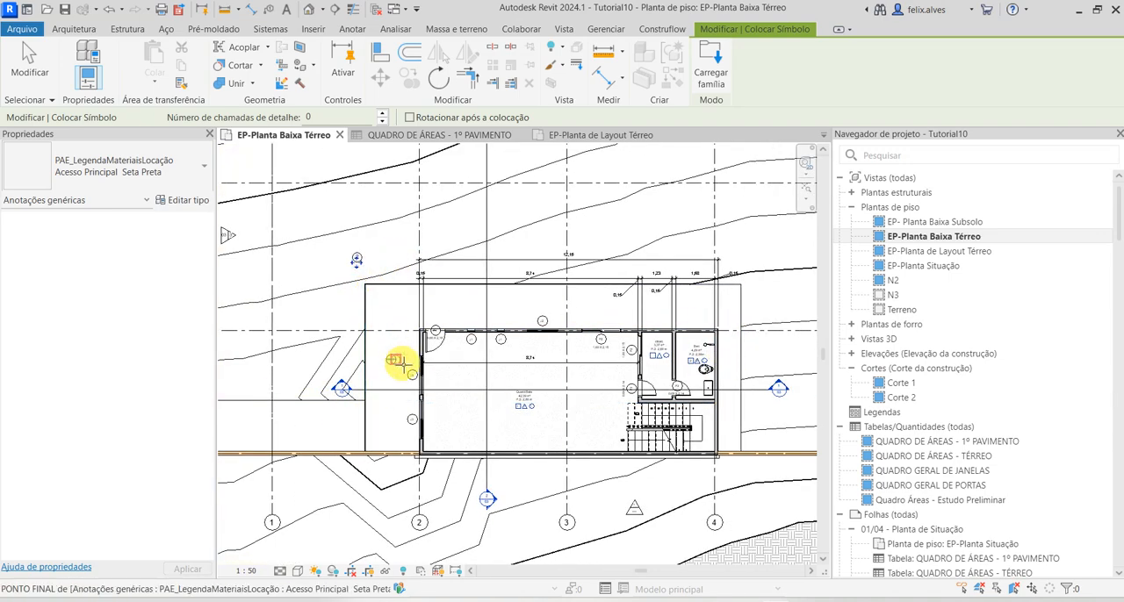
key(Escape)
Set the circle number of the legend symbol beside the building's west wall to 1
scroll(391, 369, up, 5)
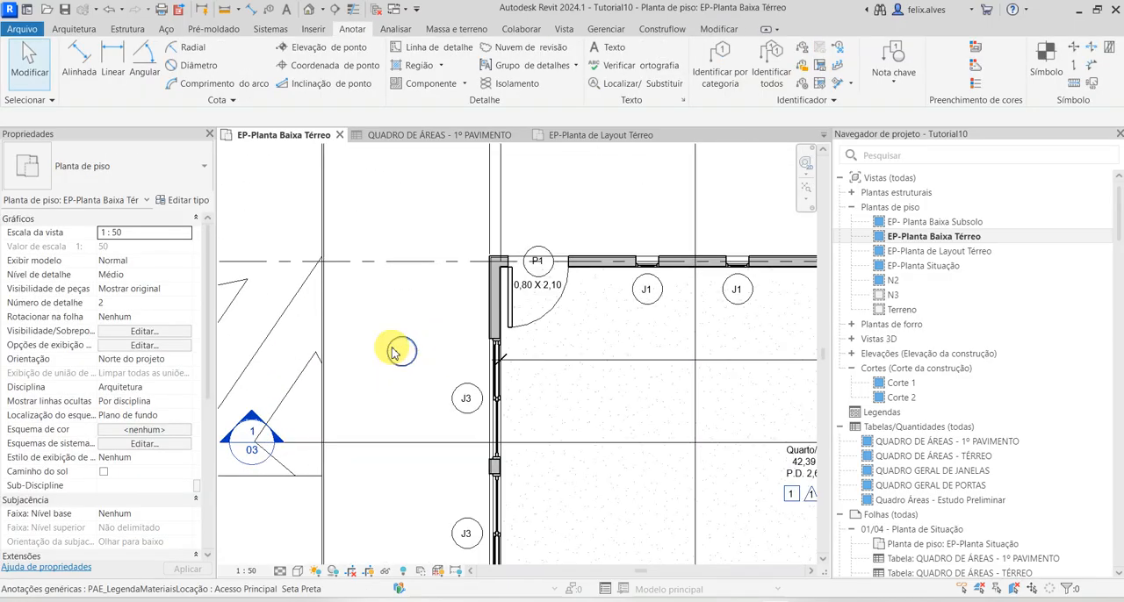
click(400, 353)
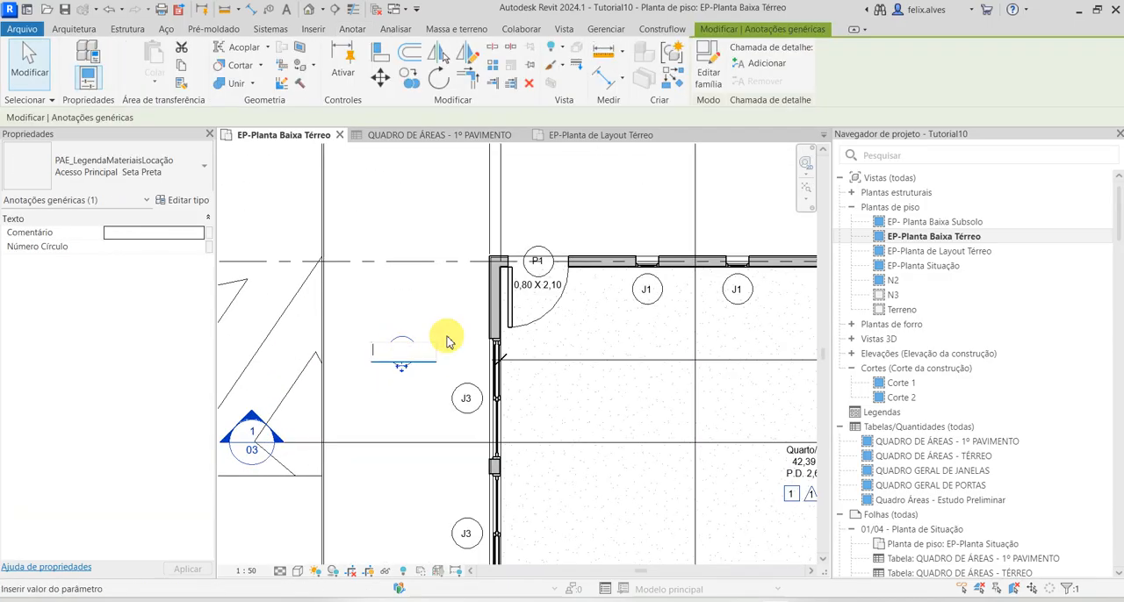
key(Return)
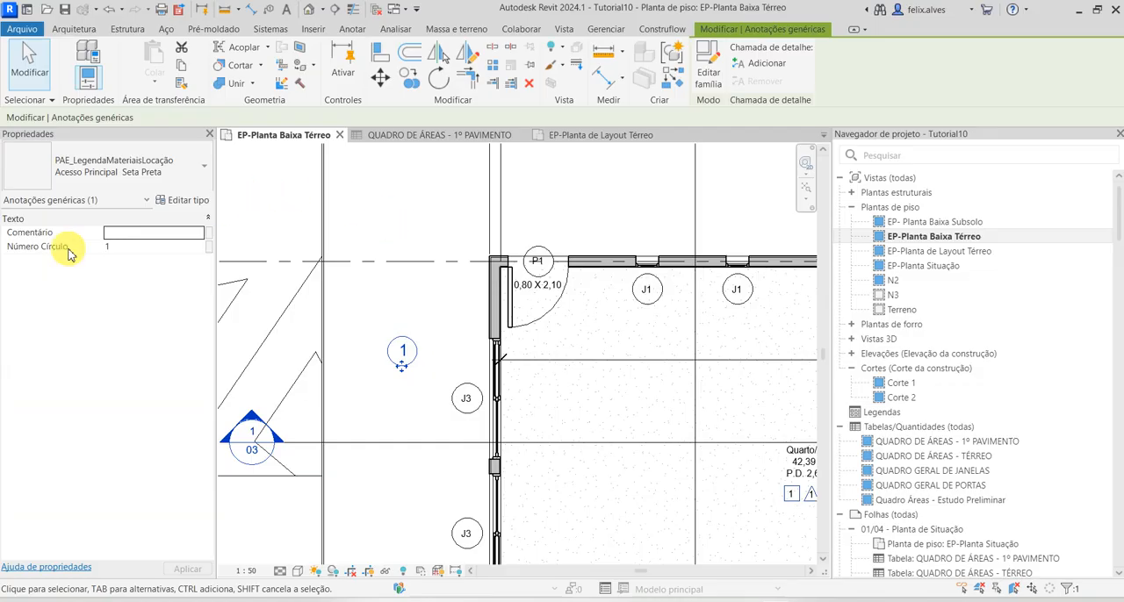
click(127, 220)
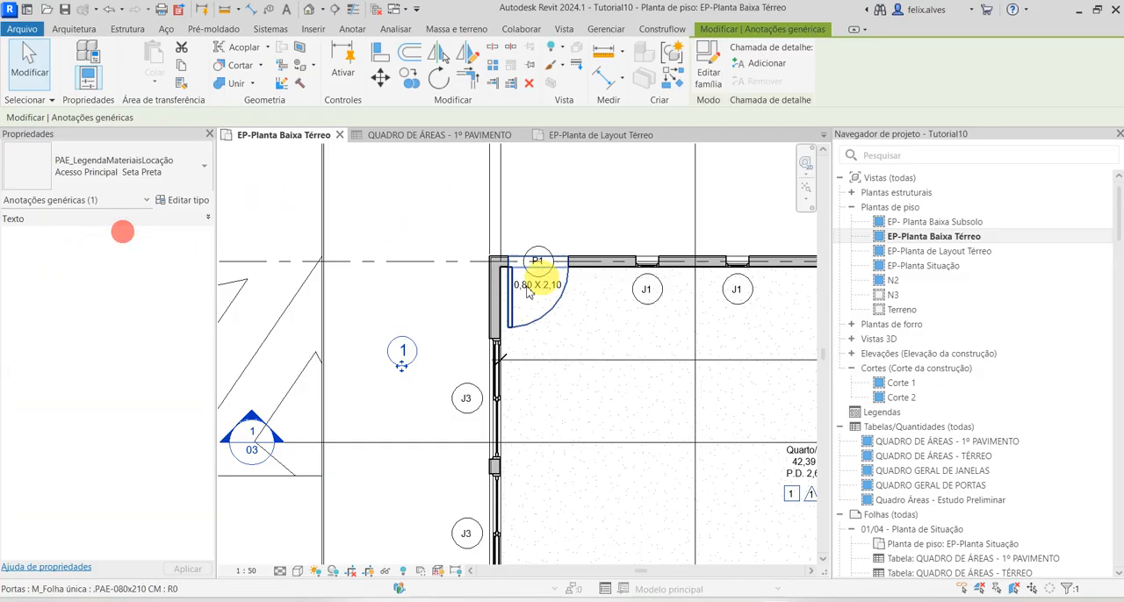
key(Escape)
click(408, 362)
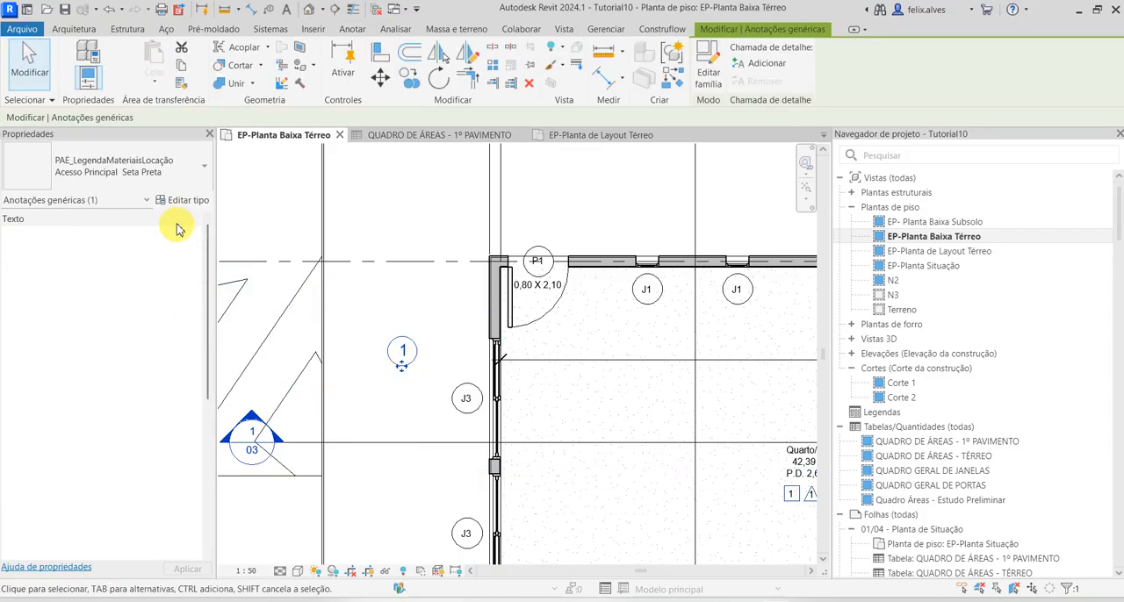
key(Escape)
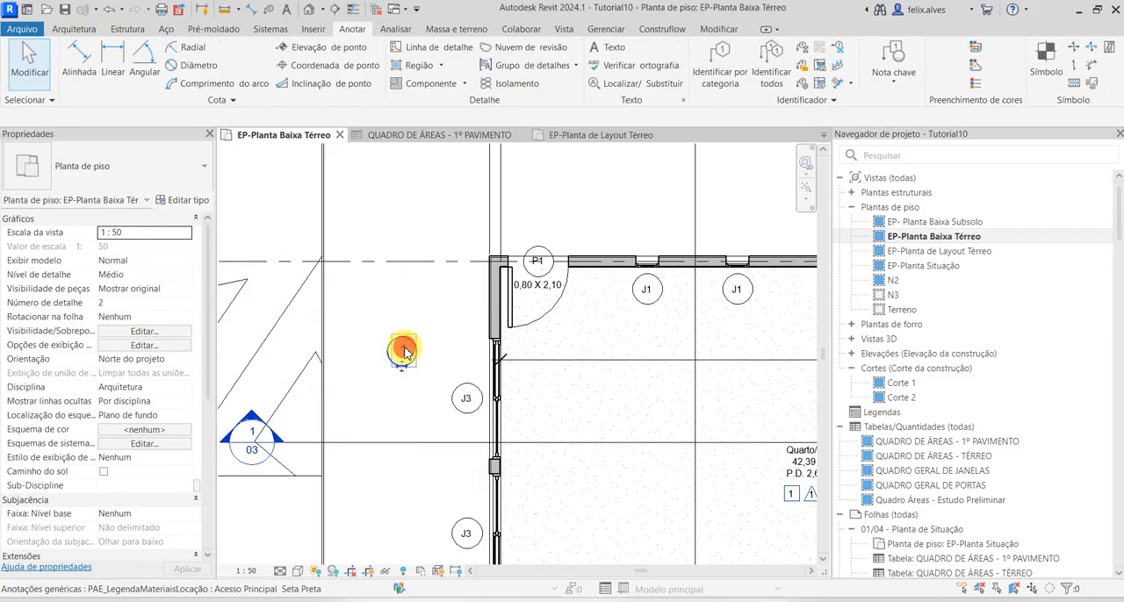
double_click(404, 349)
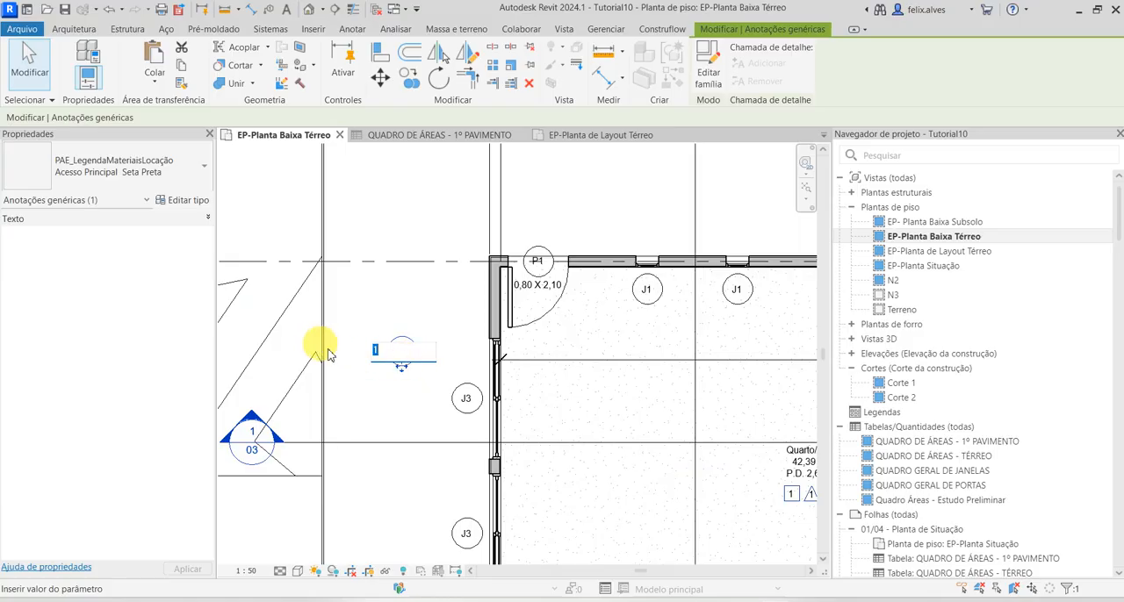
click(401, 371)
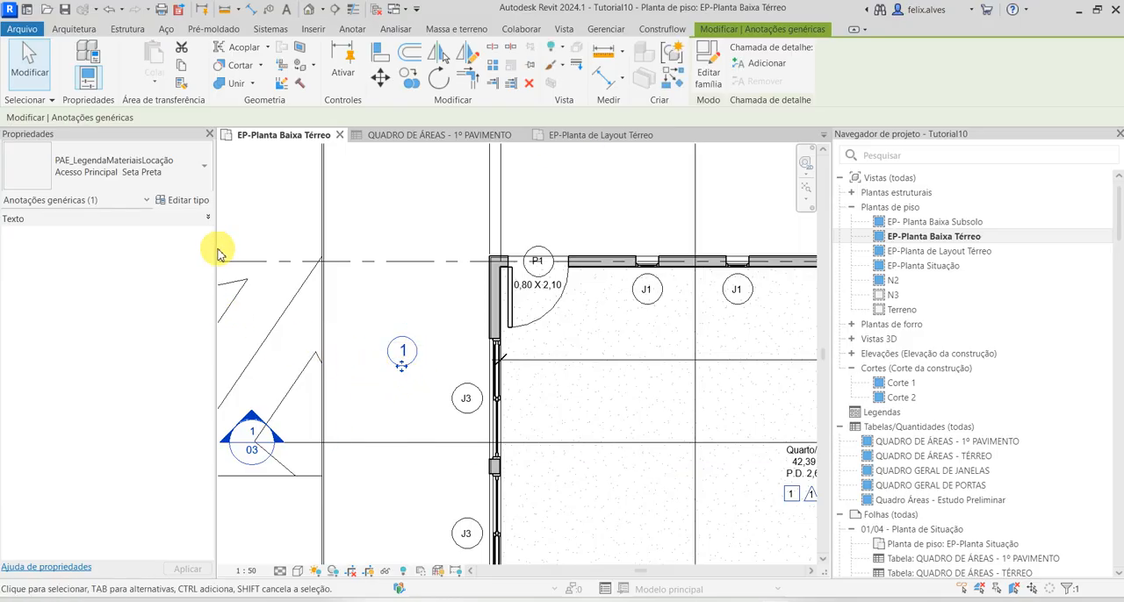
click(206, 216)
Enter a comment beginning "CALÇADA- PISO CIMEN" for legend symbol 1 beside the west wall
click(129, 231)
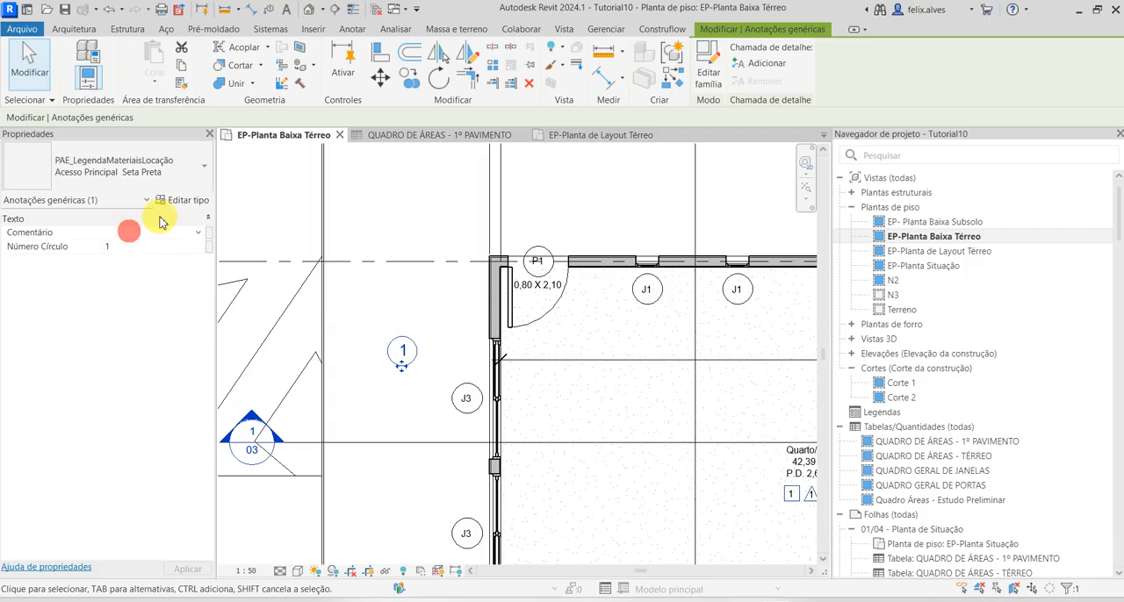
text(cALA)
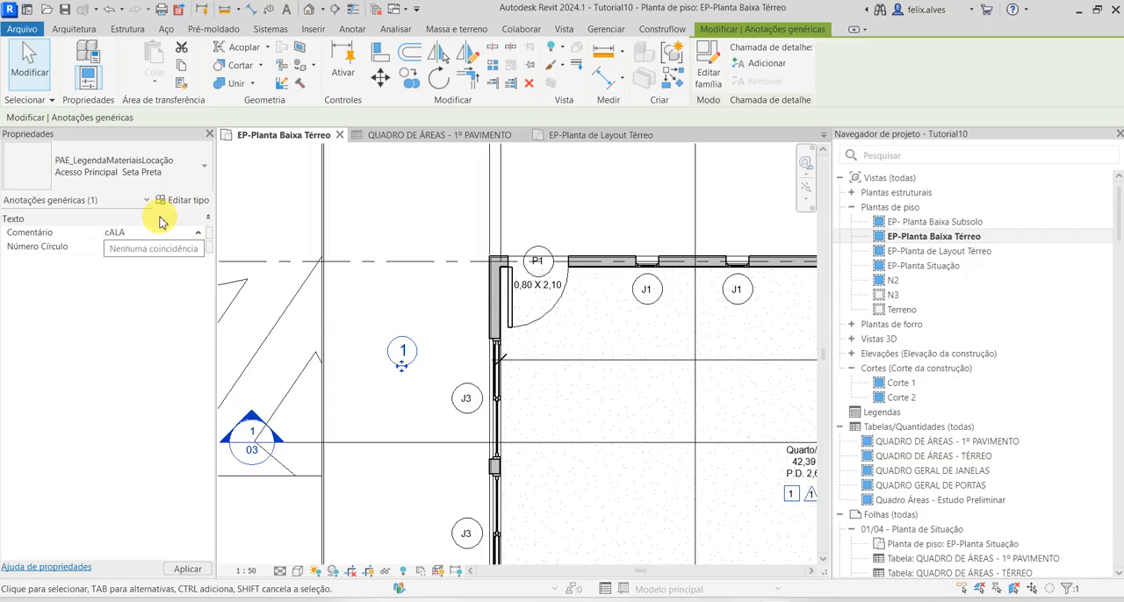
key(BackSpace)
text(CA)
key(Return)
Give the legend symbol on the terrain north-west of the building circle number 2 and the comment ÁREA VERDE
scroll(527, 238, down, 1)
scroll(416, 263, down, 1)
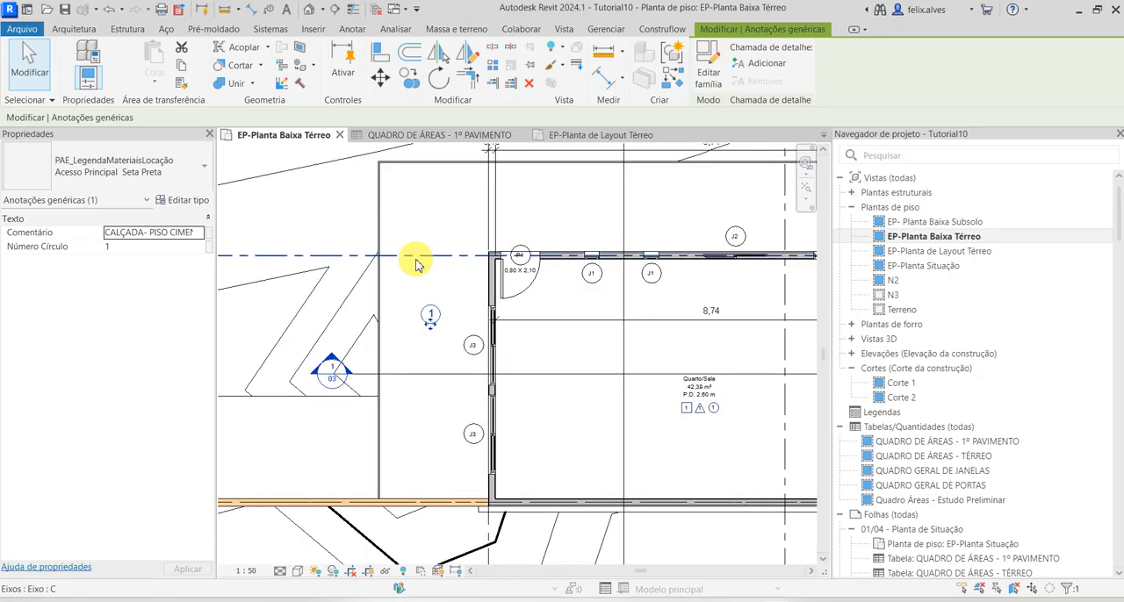
middle_drag(416, 264, 621, 428)
click(568, 276)
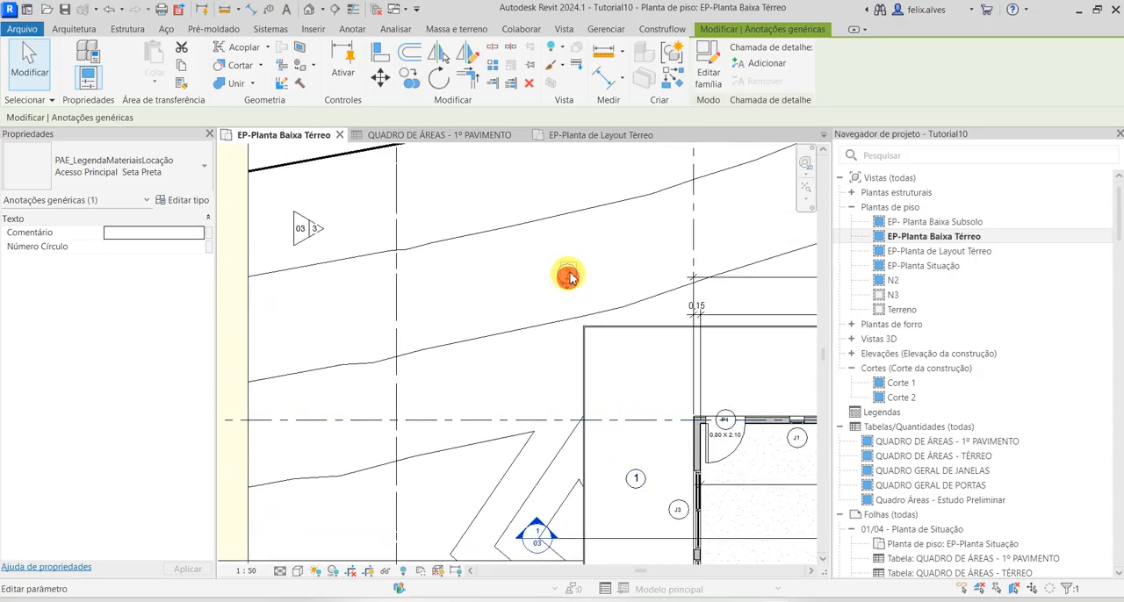
click(568, 274)
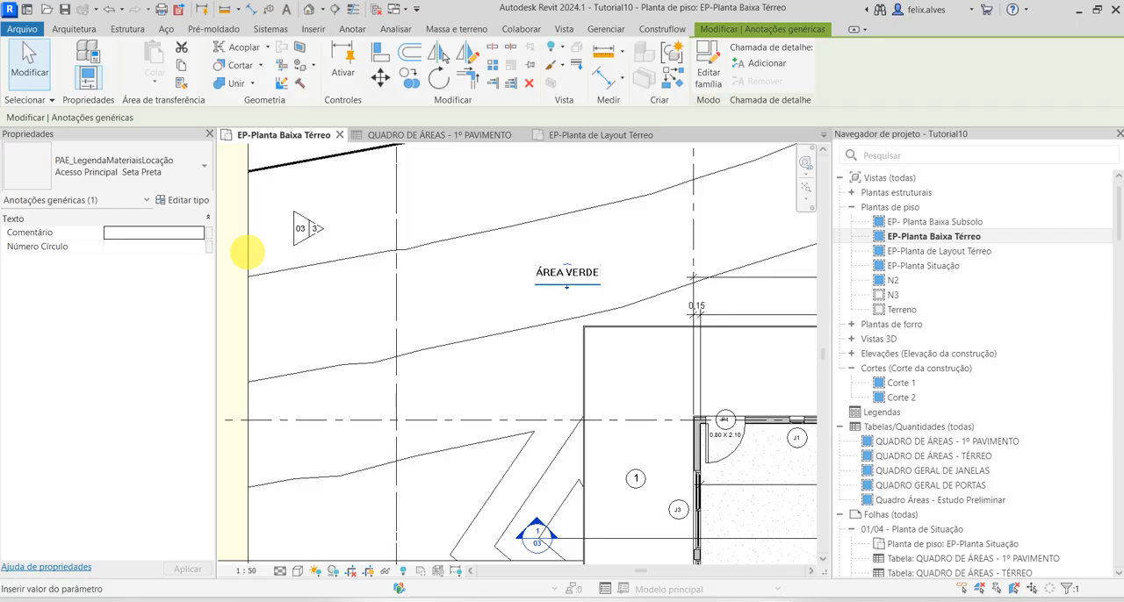
key(ctrl+a)
key(ctrl+c)
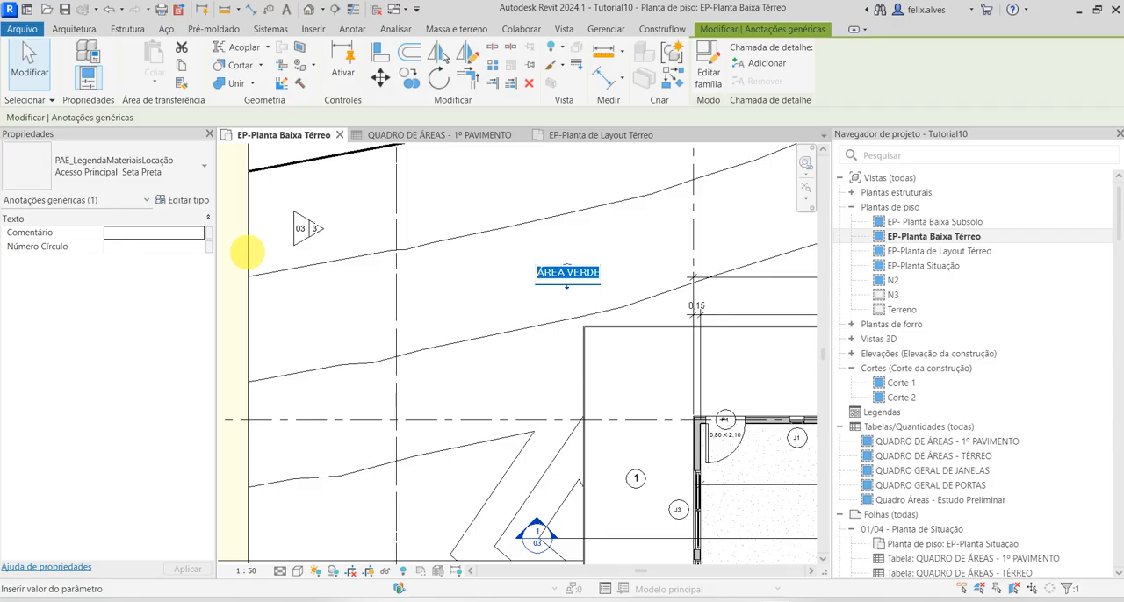
key(BackSpace)
click(248, 253)
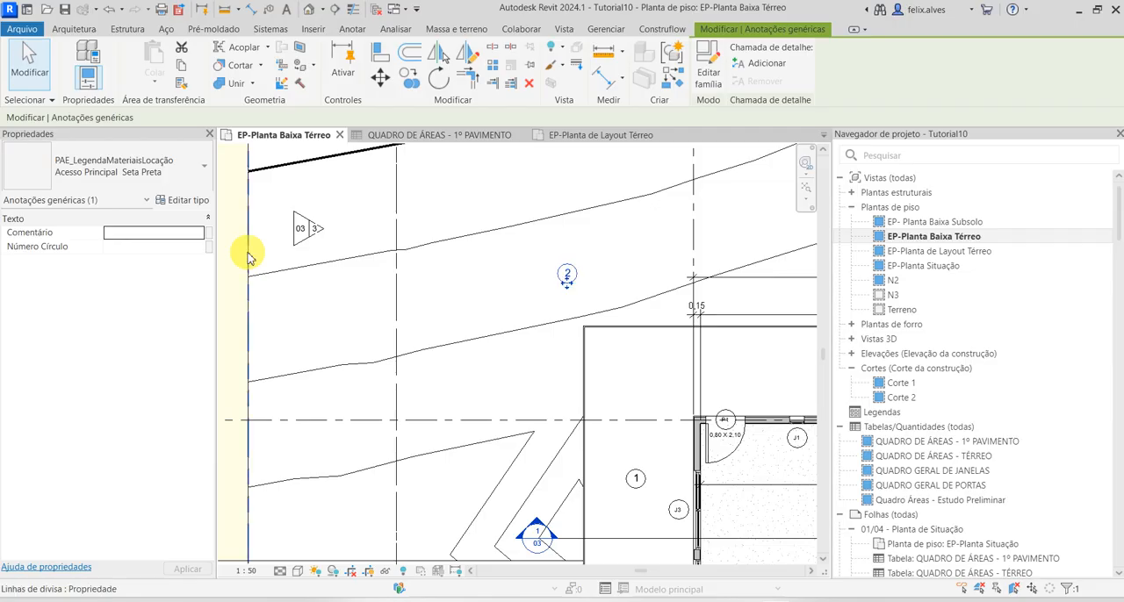
click(119, 236)
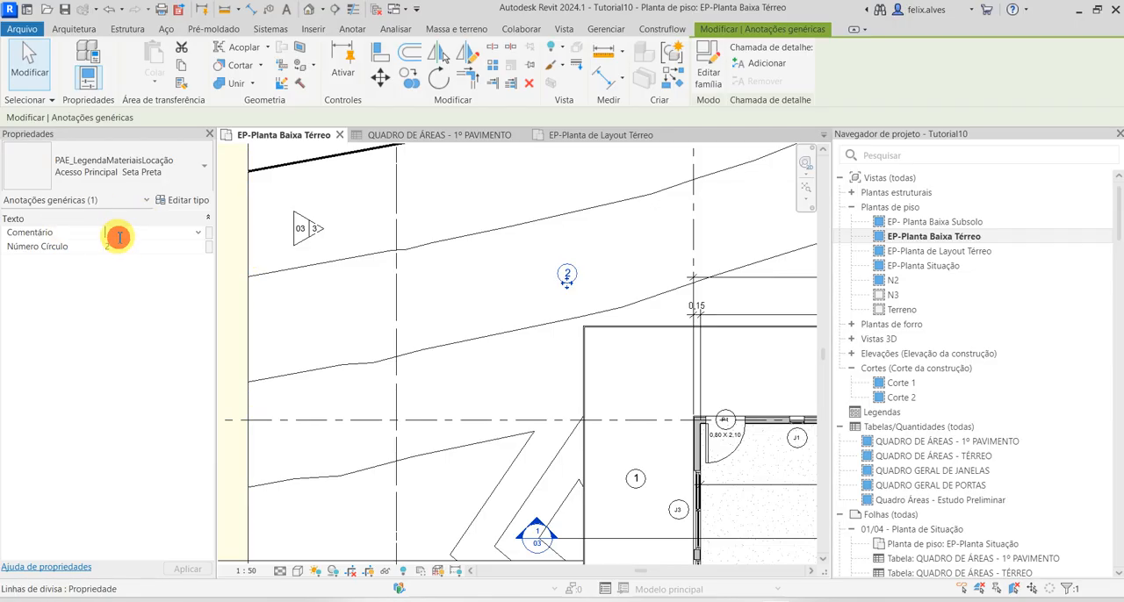
key(ctrl+v)
click(158, 272)
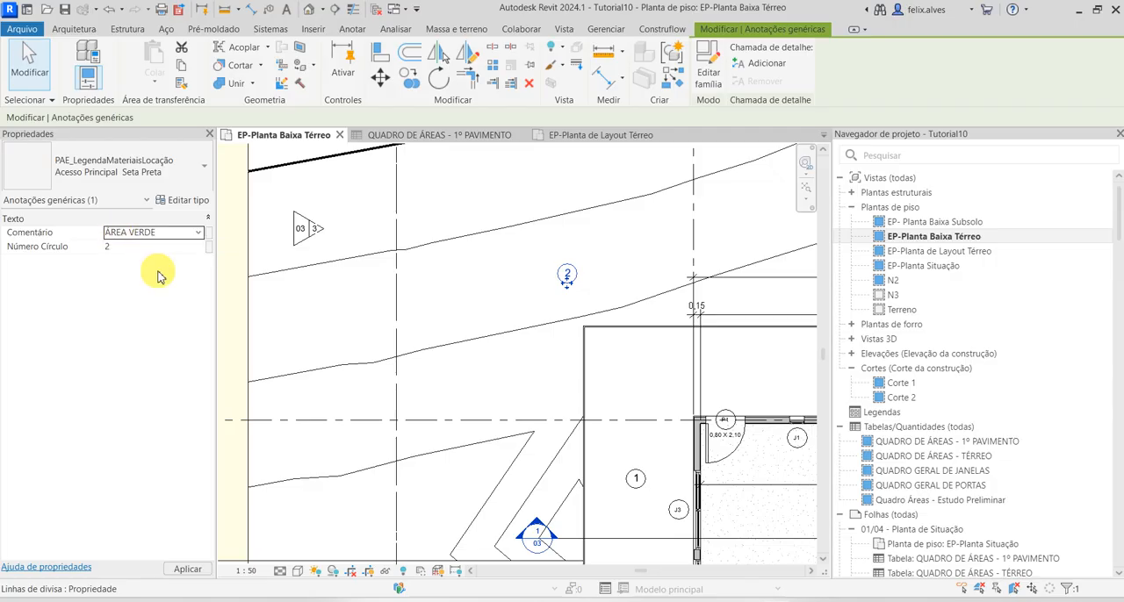
Give the legend symbol on the yellow strip circle number 3 and the comment CALÇADA-BLOCO INTERTRAVADO
scroll(646, 251, down, 2)
click(308, 301)
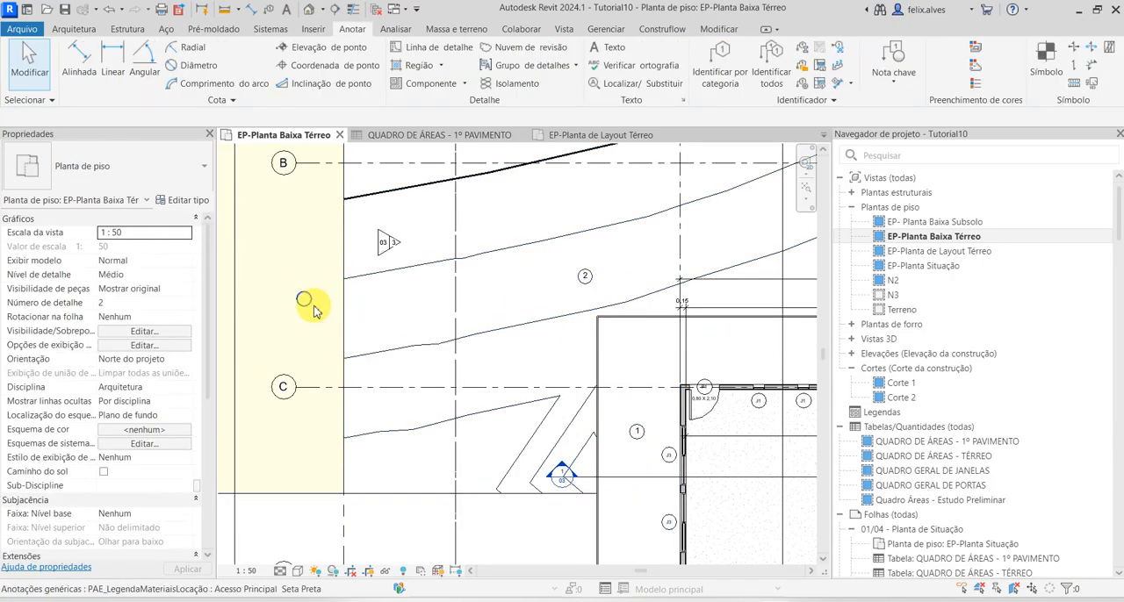
click(305, 301)
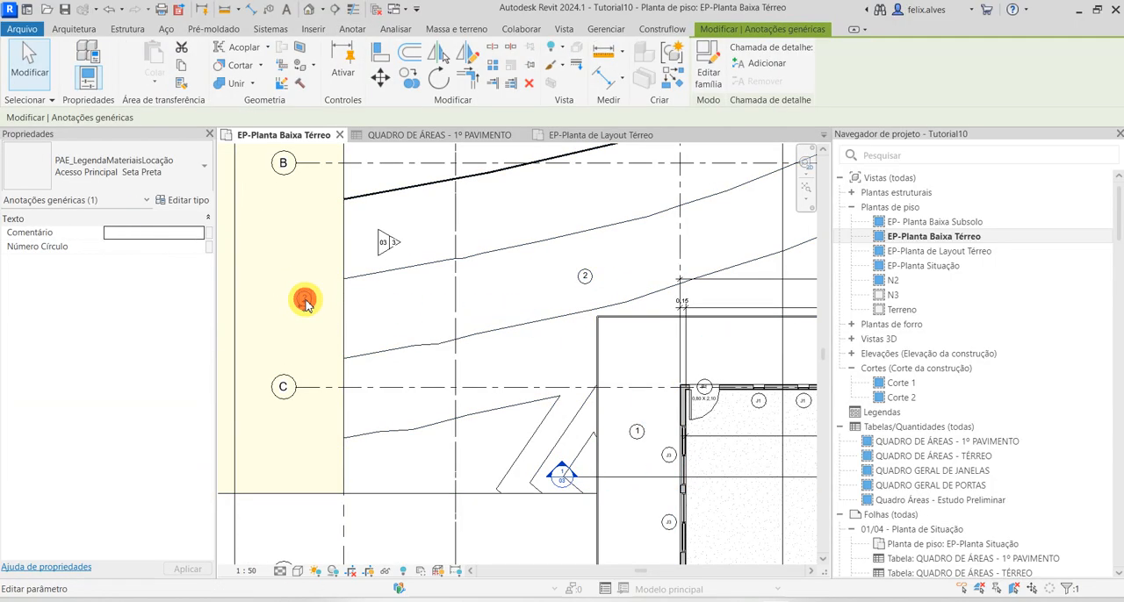
click(171, 247)
text(3)
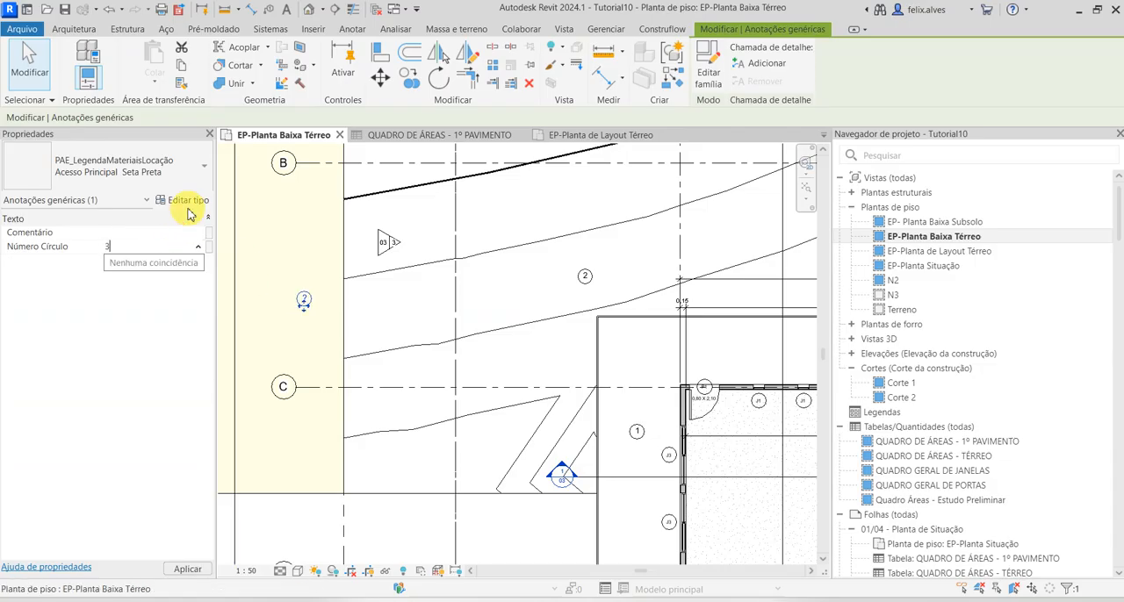
click(136, 232)
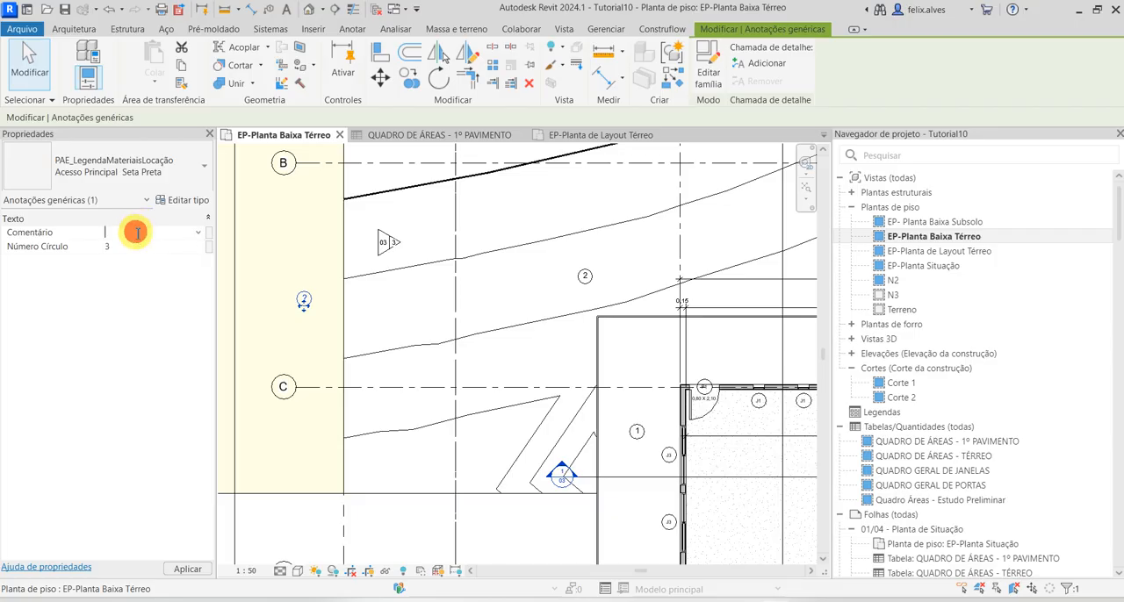
text(CALÇAD)
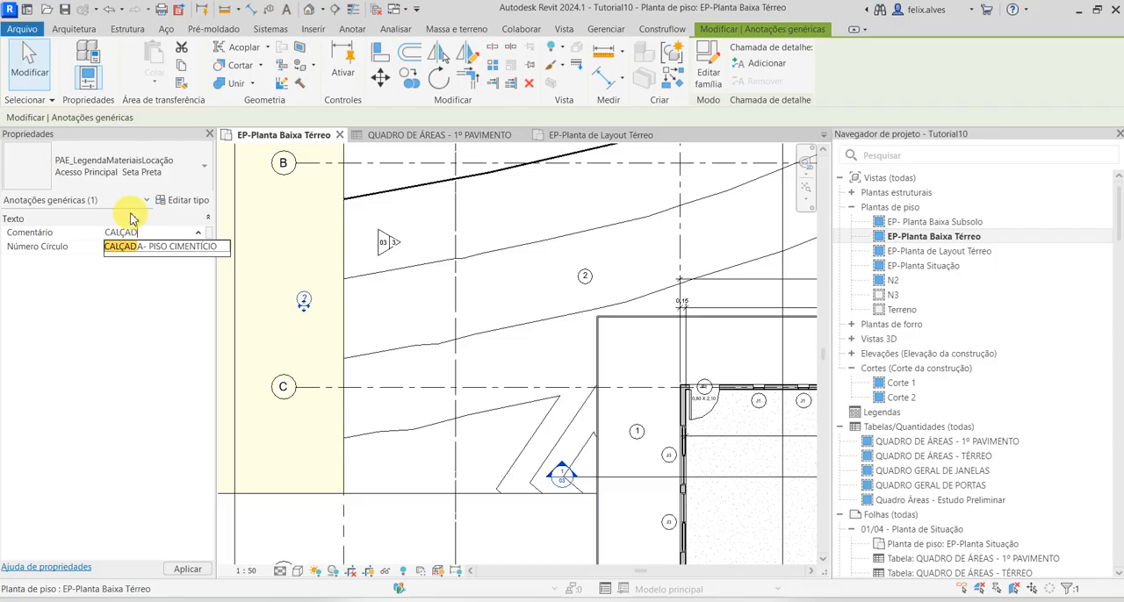
text(A-BL)
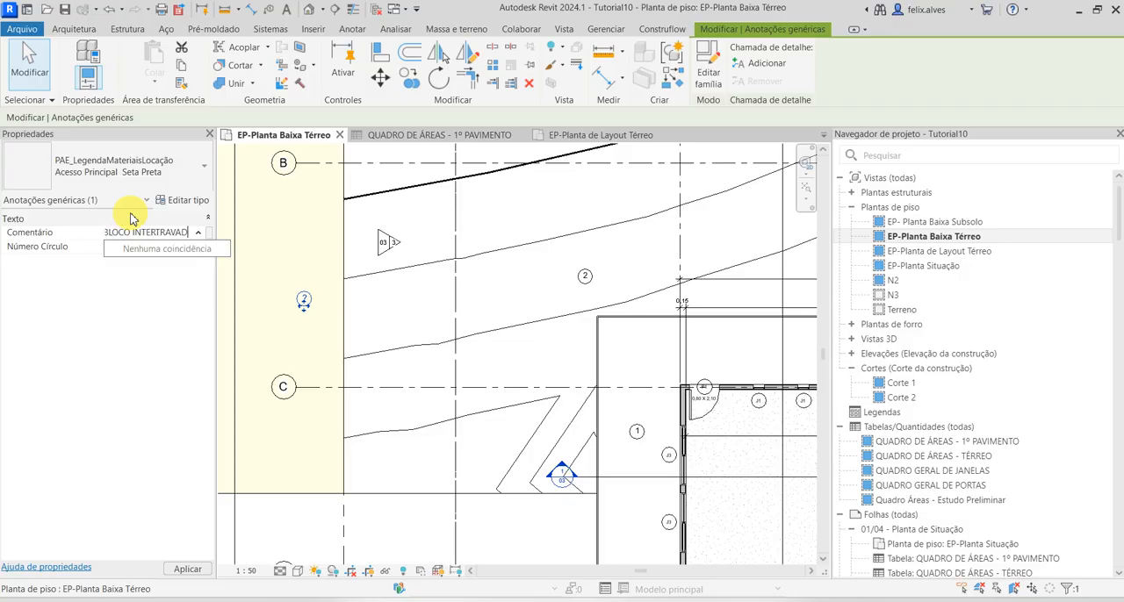
key(Return)
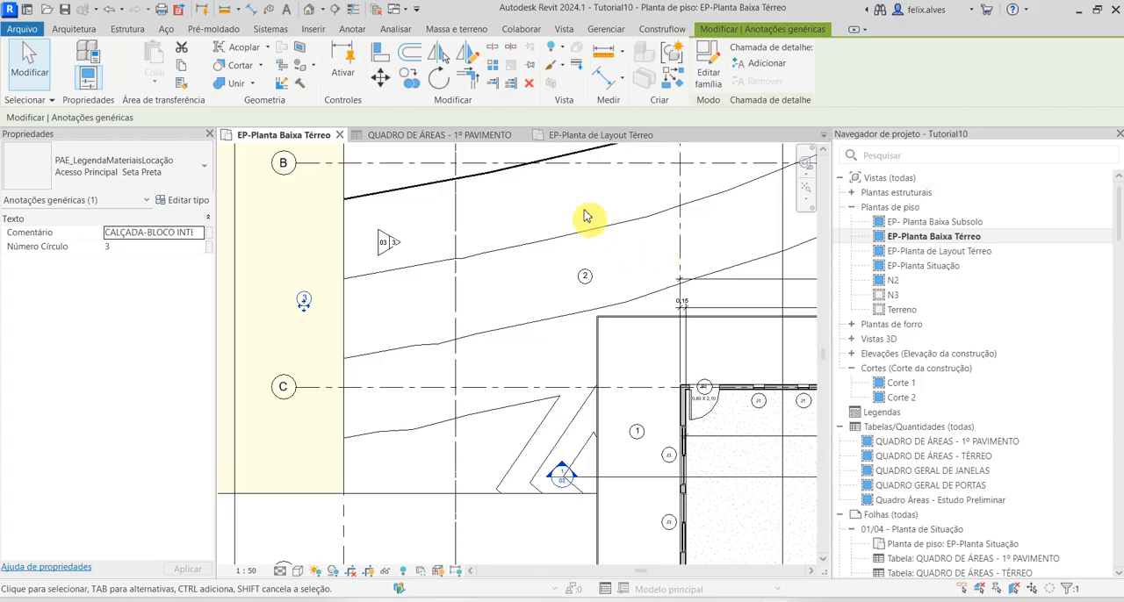
Close the EP-Planta de Layout Térreo view and return to sheet 01/04 - Planta de Situação
click(599, 136)
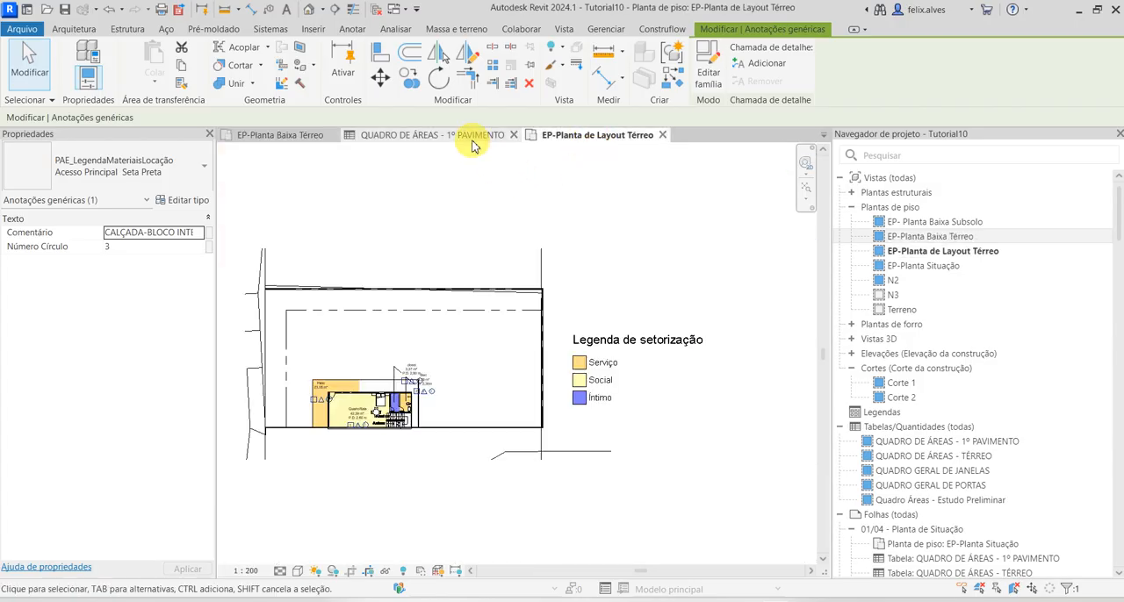
click(664, 137)
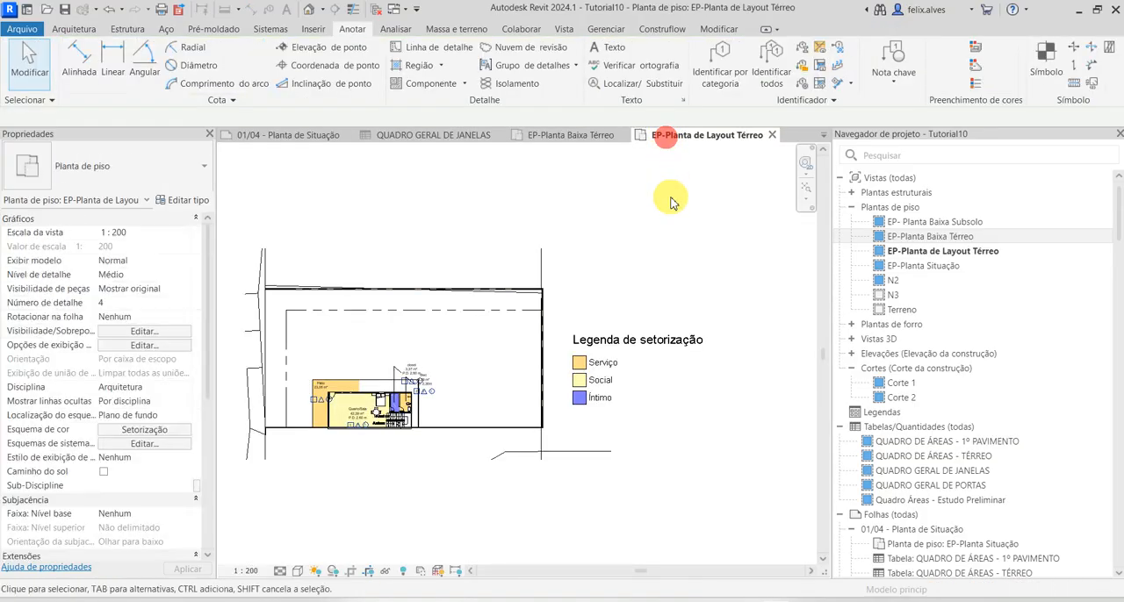
click(772, 134)
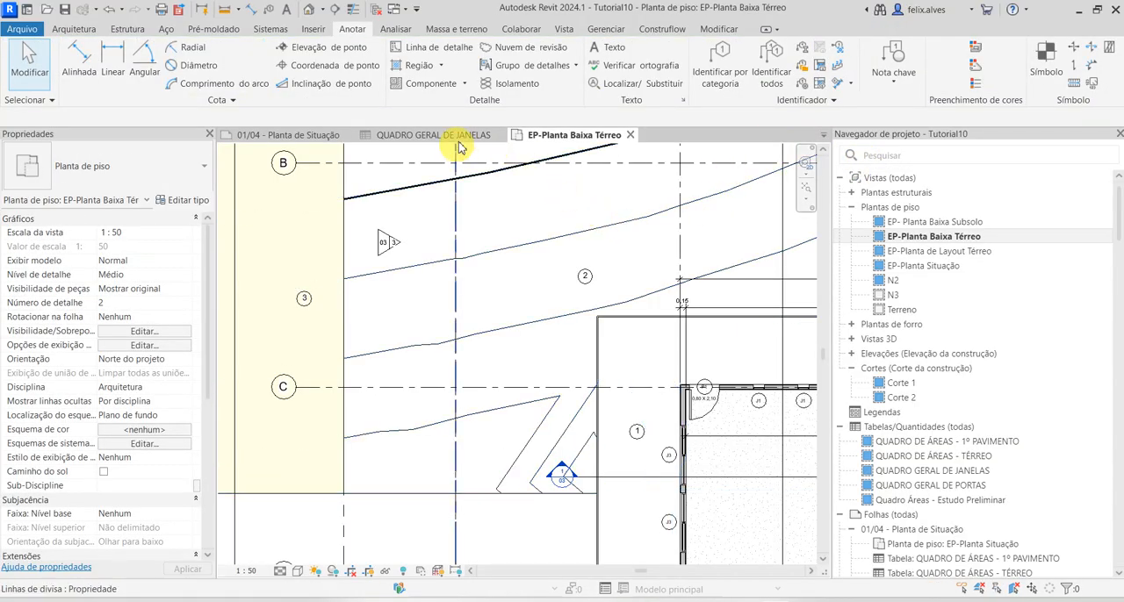
scroll(559, 331, down, 1)
scroll(559, 331, down, 1)
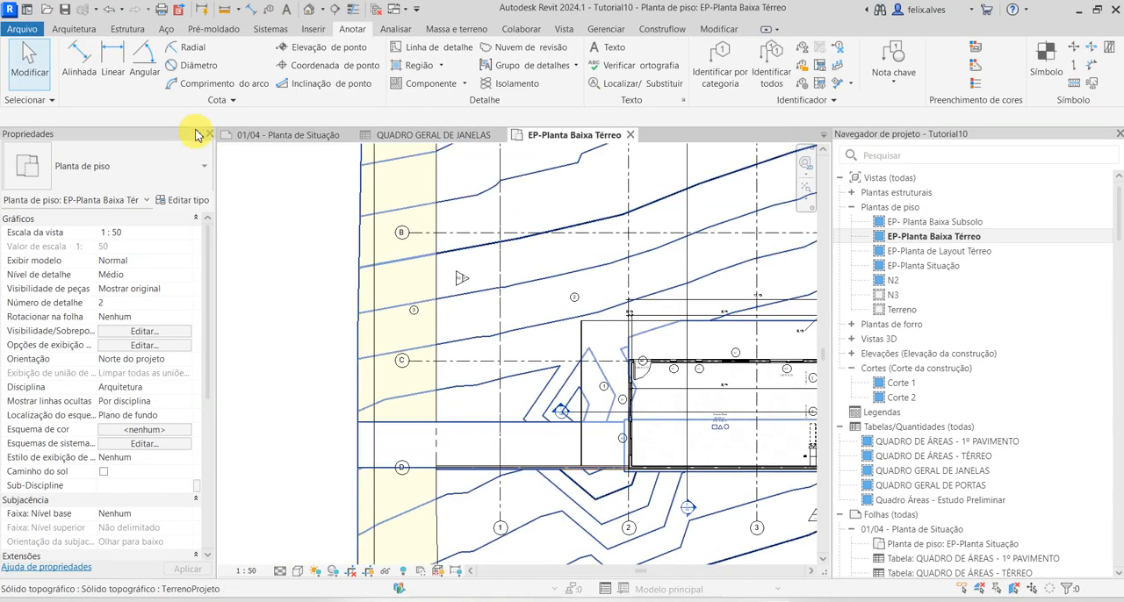
click(252, 138)
scroll(683, 392, down, 5)
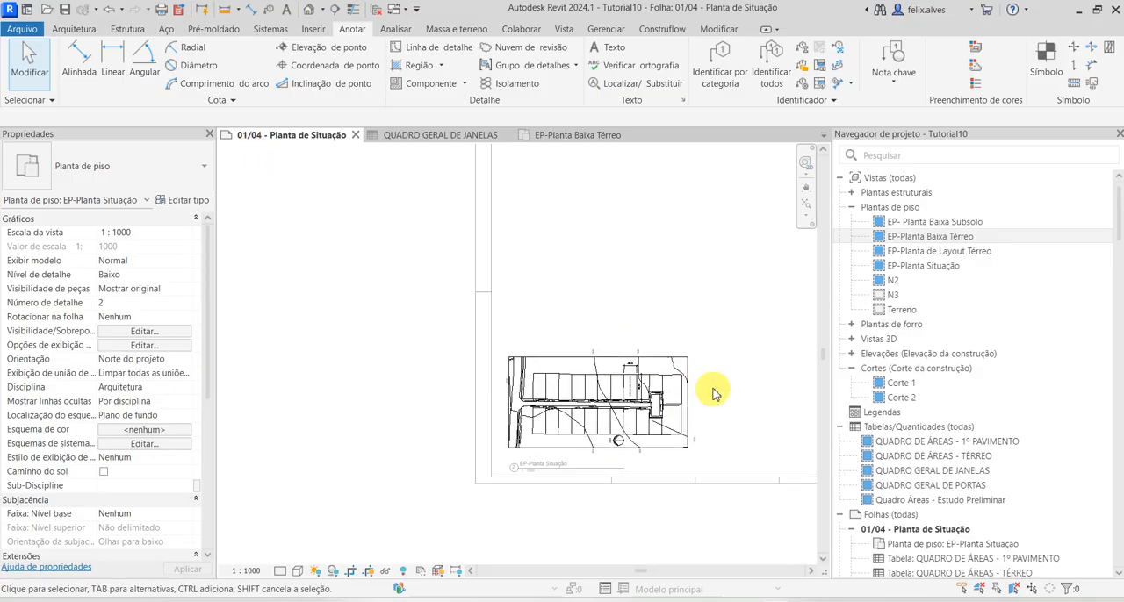
middle_drag(637, 383, 354, 379)
scroll(637, 330, down, 1)
middle_drag(636, 330, 604, 400)
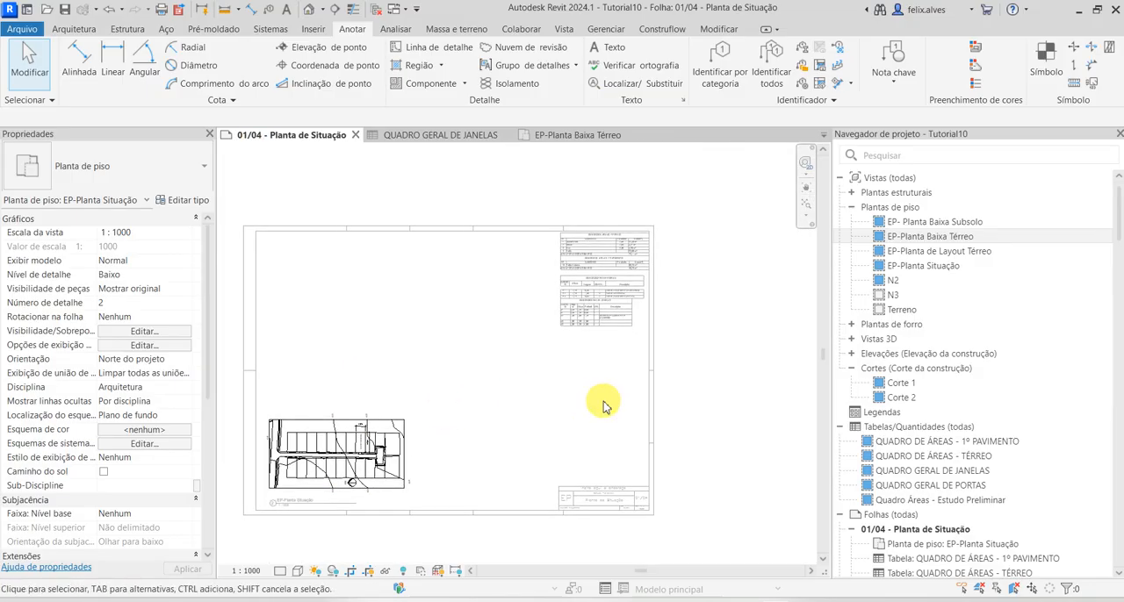
Create a new note block based on the PAE_LegendaMateriaisLocação family, keeping the name Bloco de notas
click(564, 29)
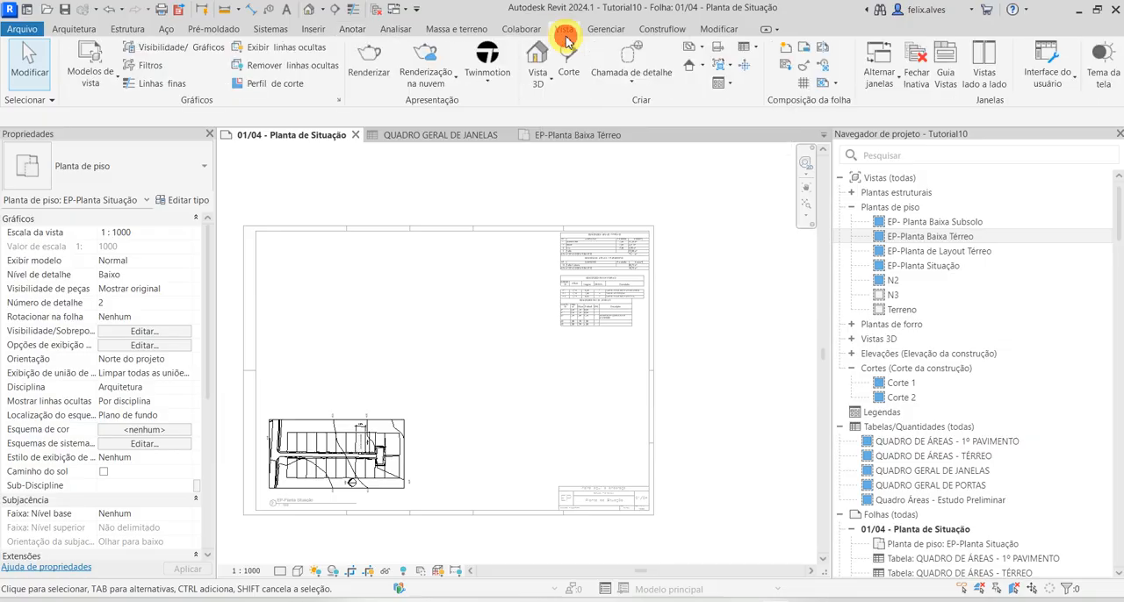
click(748, 51)
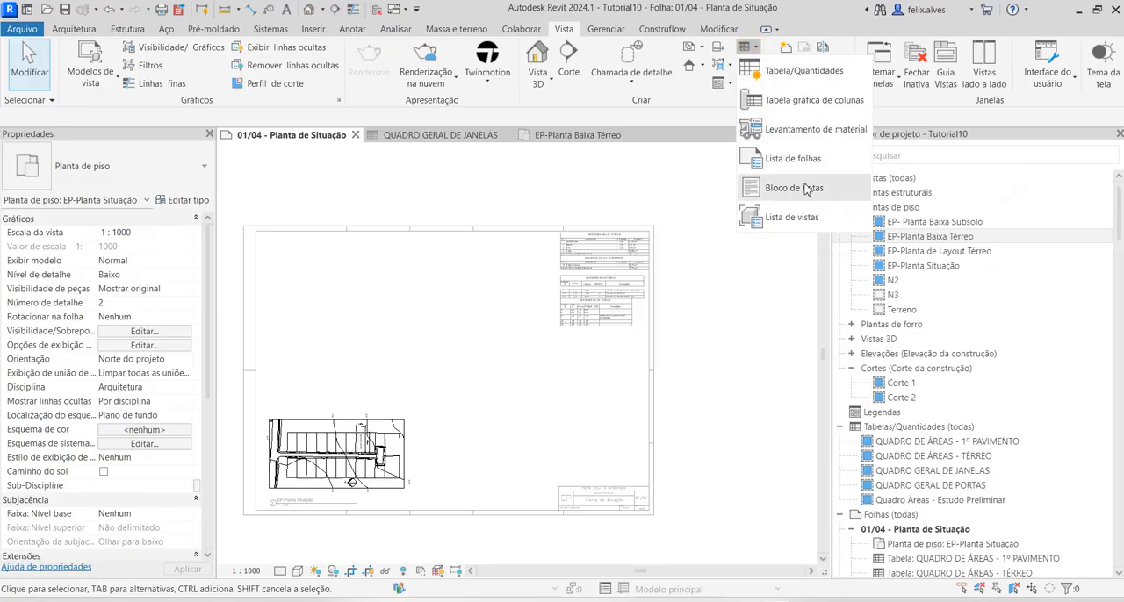
click(799, 185)
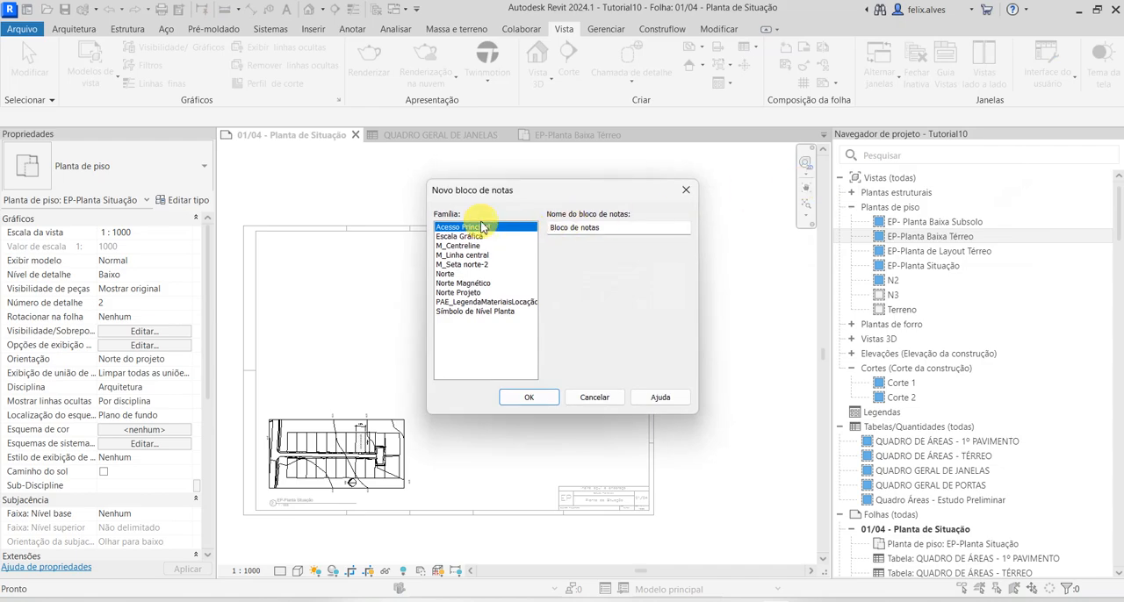
click(497, 302)
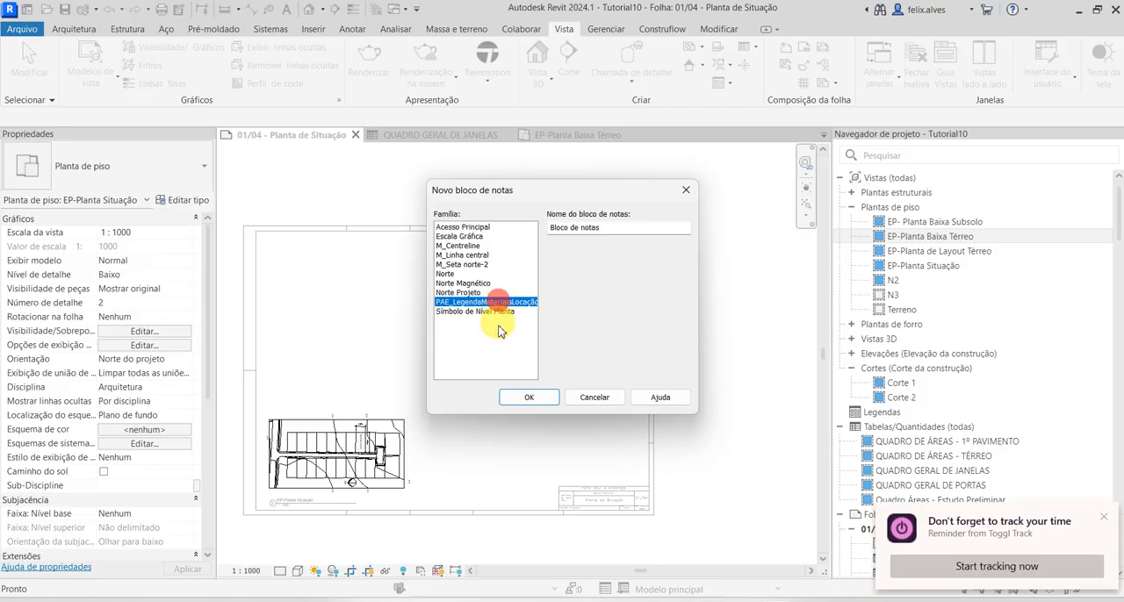
click(543, 401)
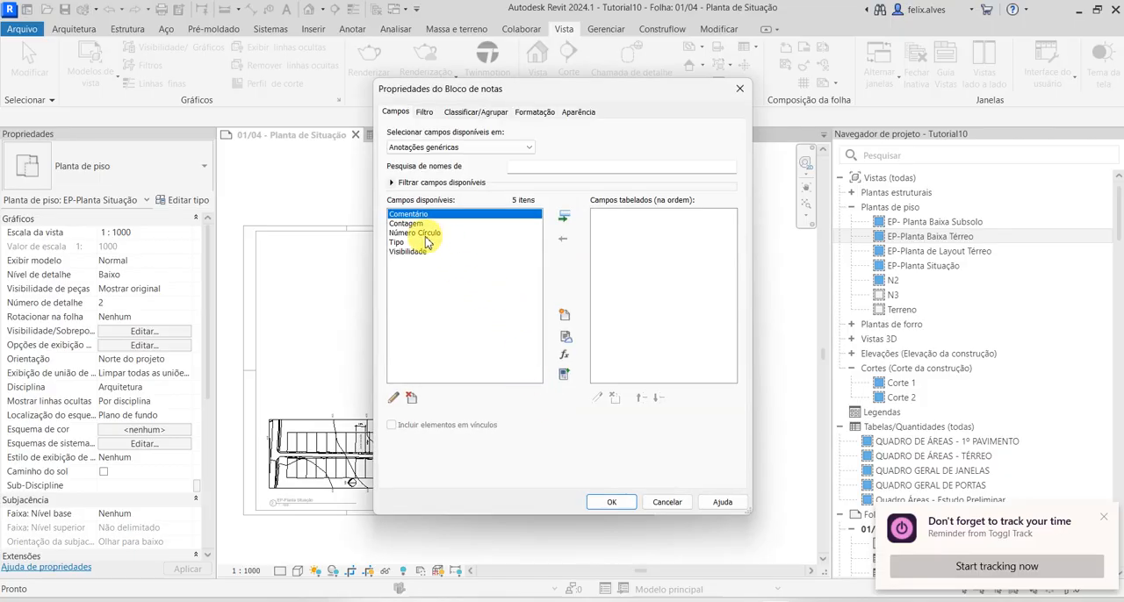
Include the fields Número Círculo and Comentário, in that order, in the note block and generate its table
click(427, 232)
click(564, 216)
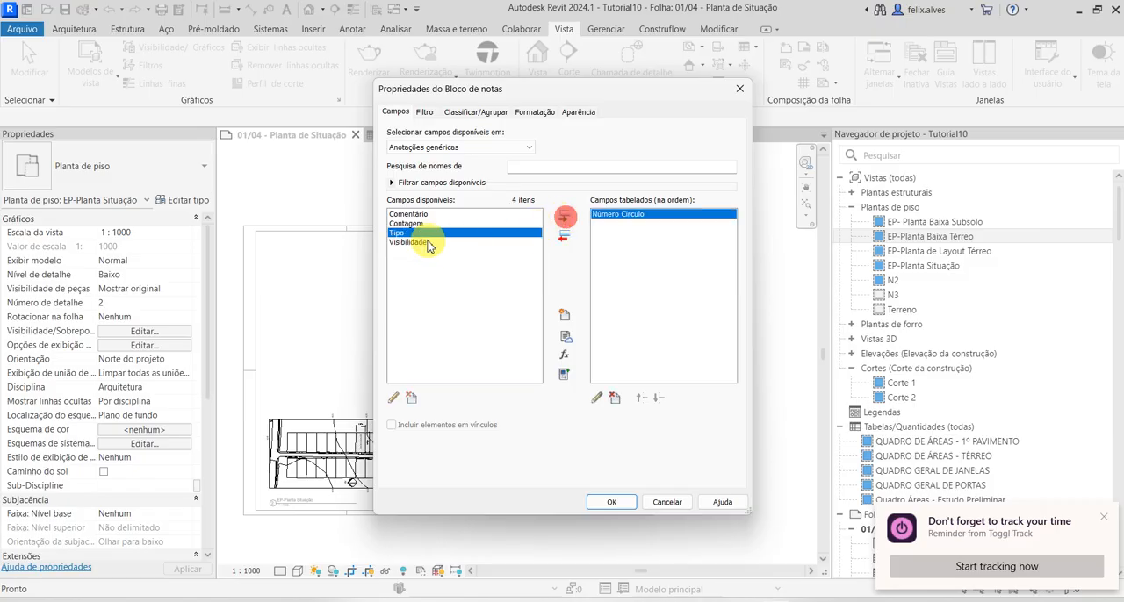
click(409, 214)
click(562, 216)
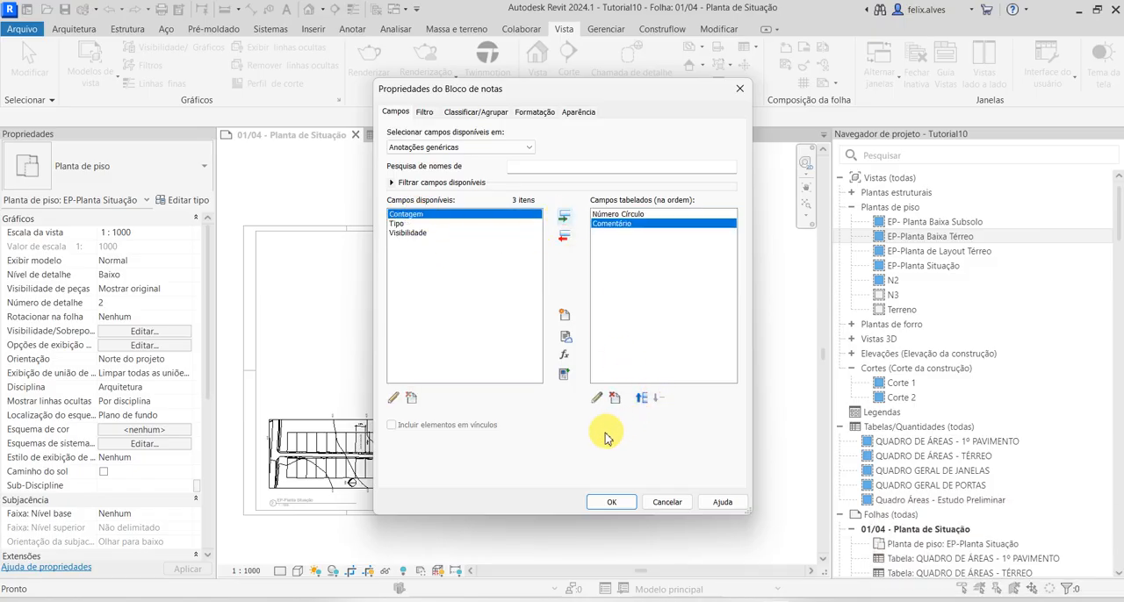
click(611, 501)
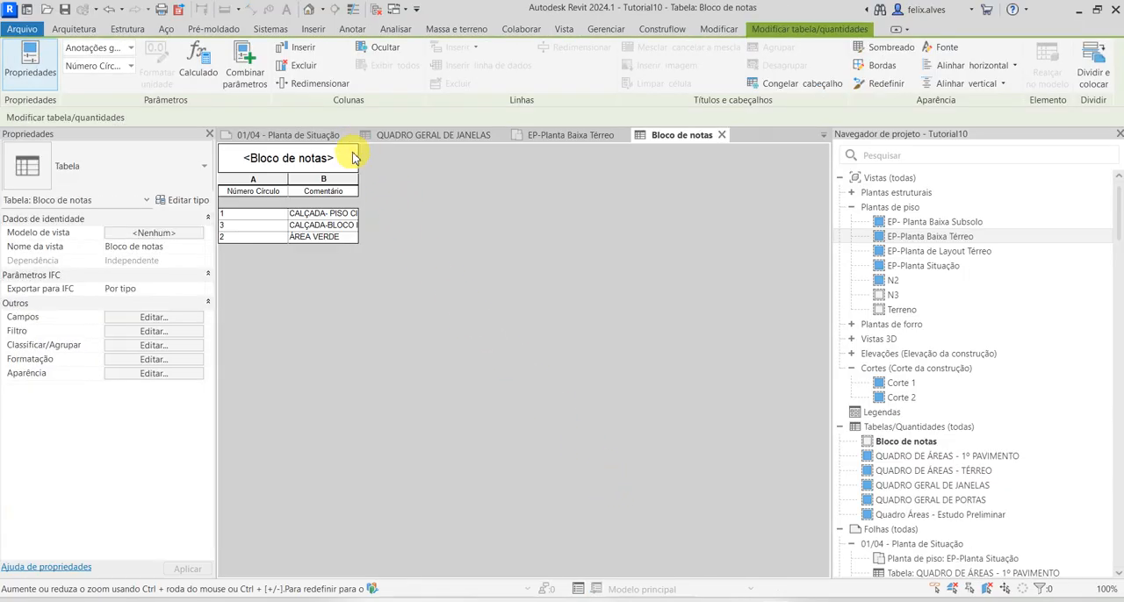
Widen the note block's comment column to fit its text and rename the column headers to ITEM and ESPECIFICAÇÃO
click(377, 219)
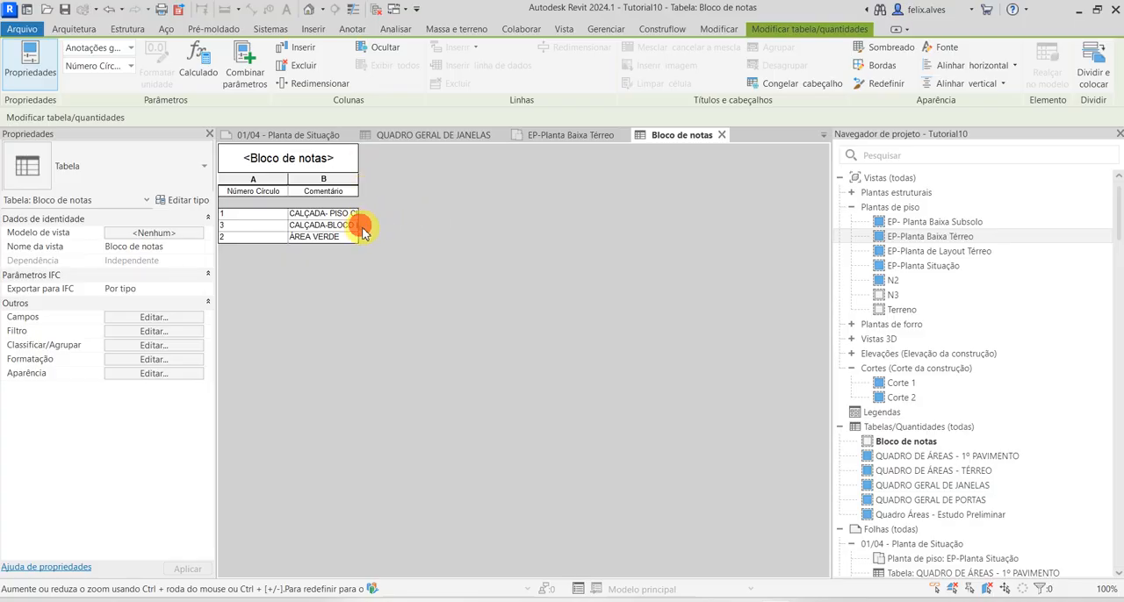
drag(361, 226, 458, 217)
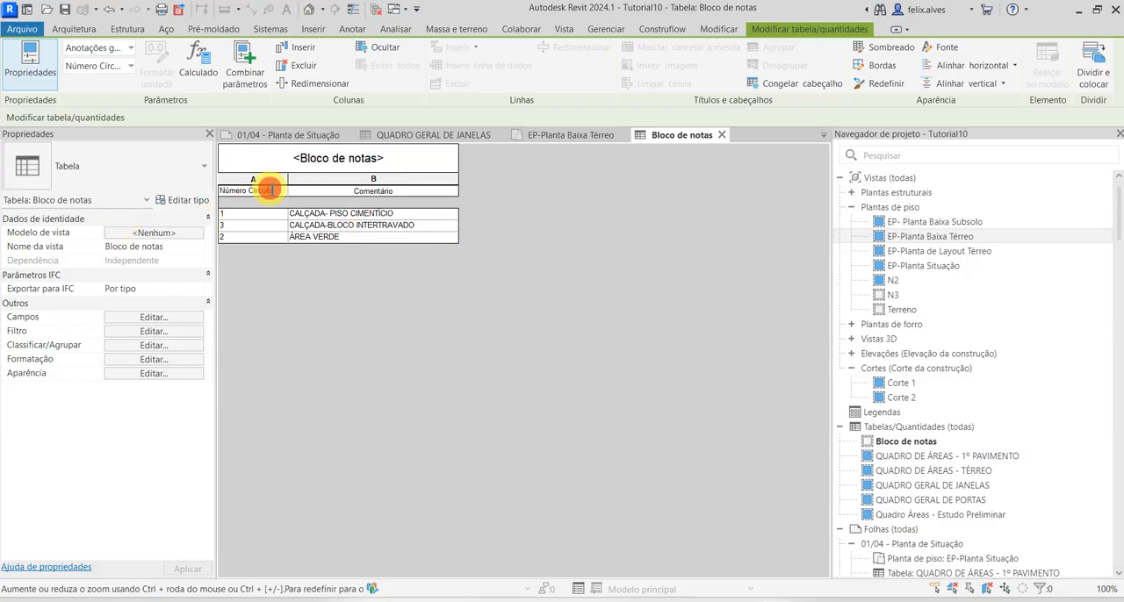
drag(271, 189, 171, 201)
text(ITEM)
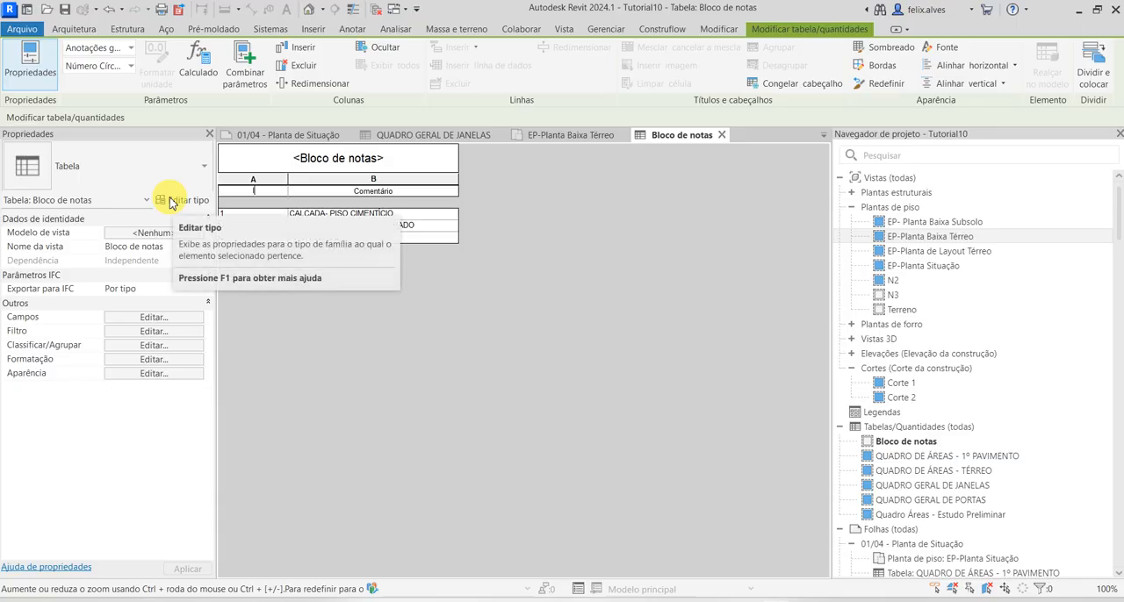
double_click(373, 190)
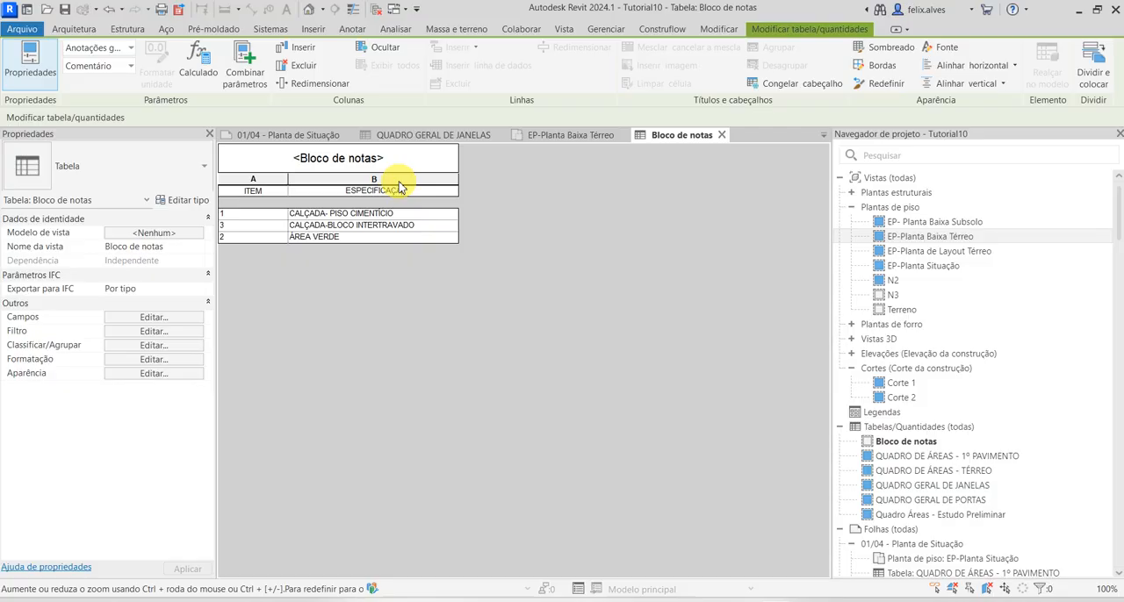
click(534, 307)
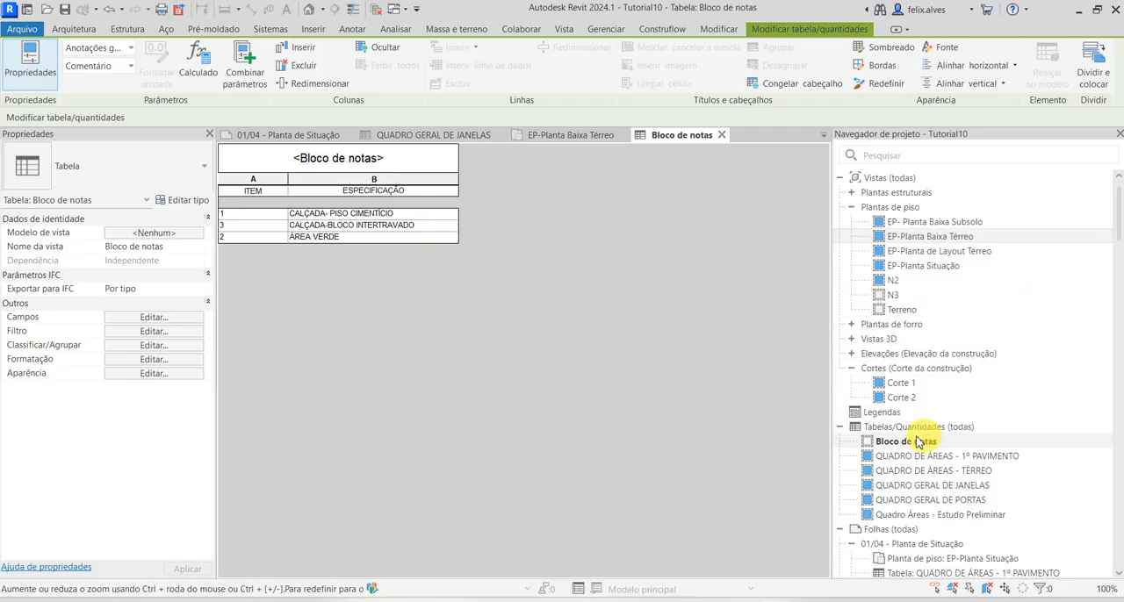
Place the Bloco de notas table on sheet 01/04 beneath the QUADRO GERAL DE JANELAS schedule
click(337, 139)
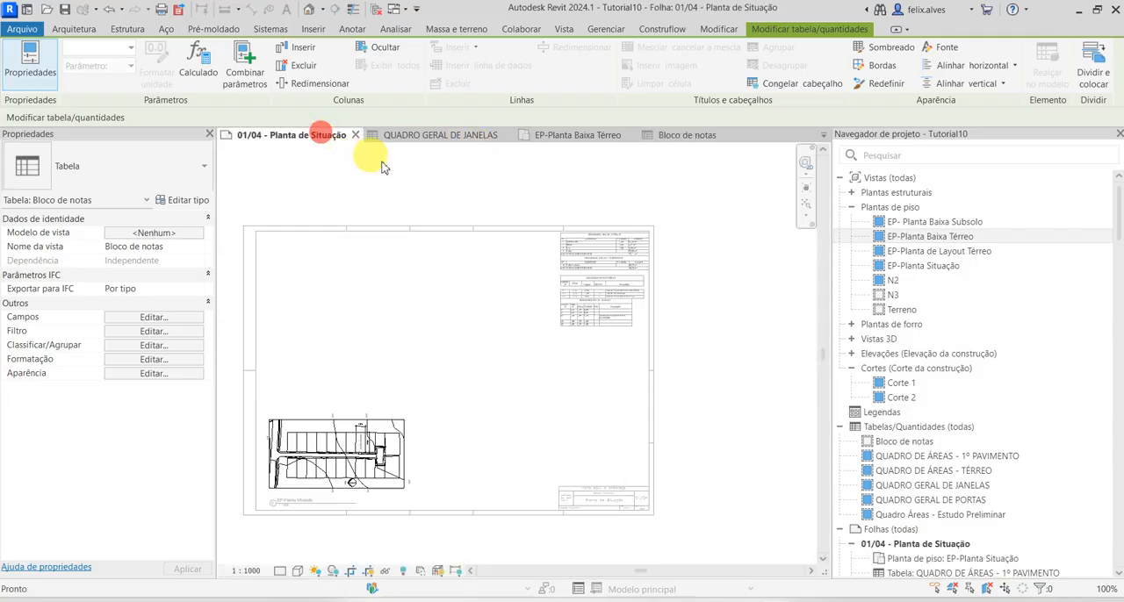
click(725, 396)
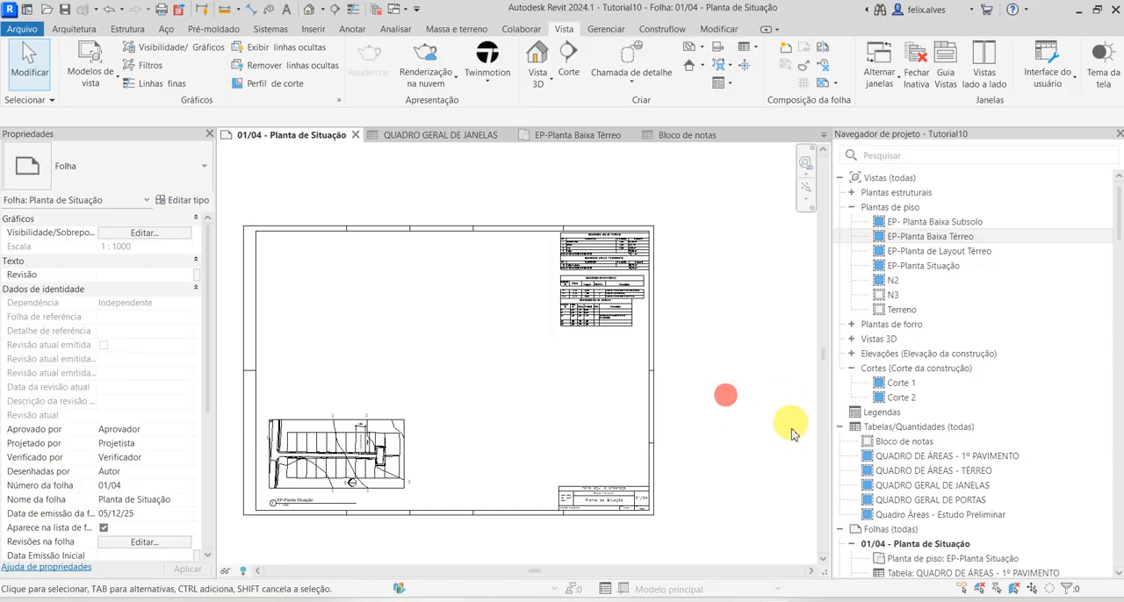
scroll(793, 427, up, 1)
scroll(966, 470, down, 2)
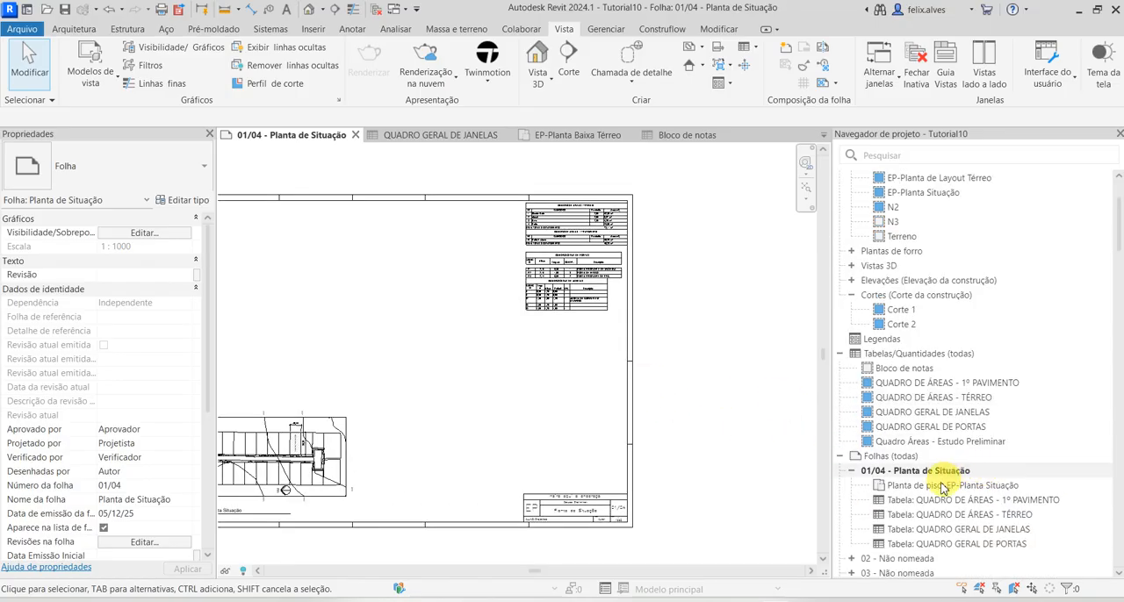
scroll(940, 487, down, 2)
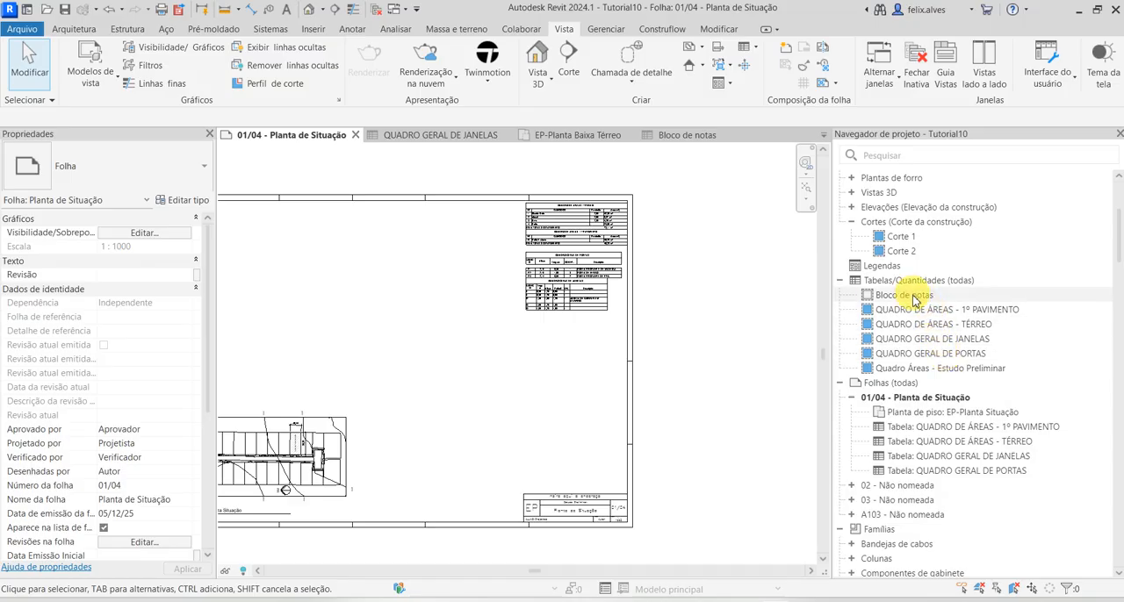
drag(913, 303, 540, 329)
click(540, 329)
scroll(545, 332, up, 3)
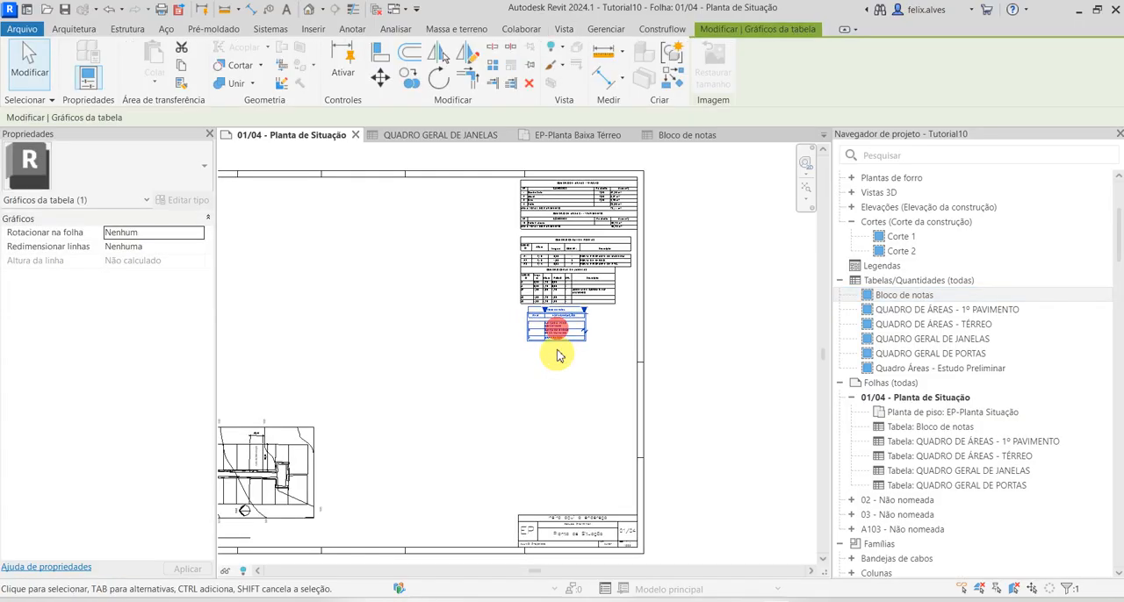
scroll(552, 329, up, 2)
scroll(609, 402, down, 4)
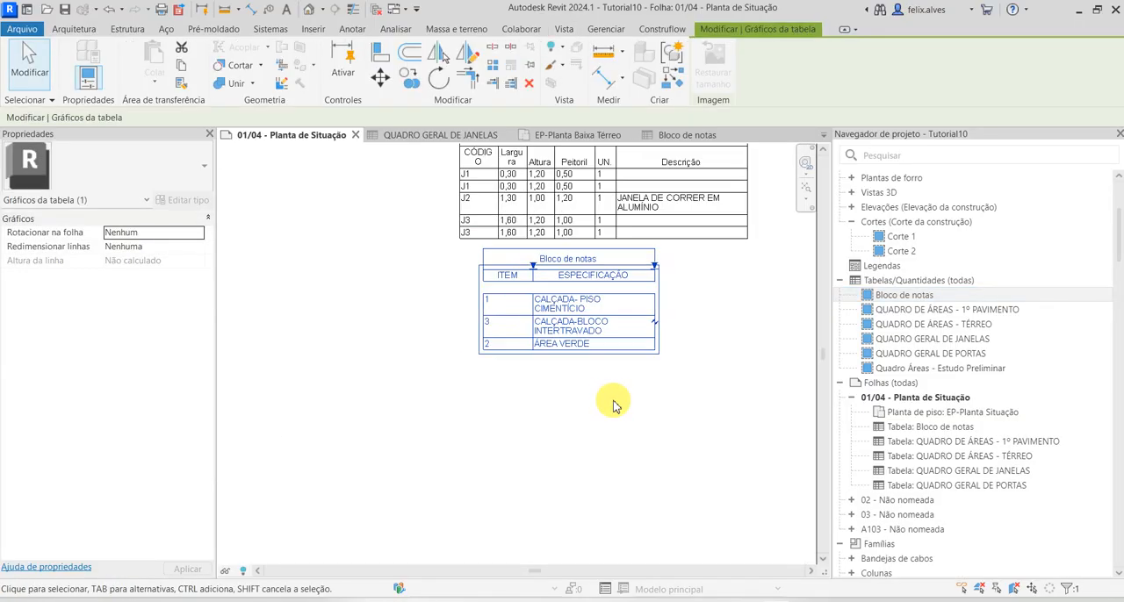
click(609, 418)
Load the PAE_TabelaAcabamentos title block family and place it on sheet 01/04 between the QUADRO GERAL DE JANELAS schedule and the title stamp
scroll(604, 414, down, 4)
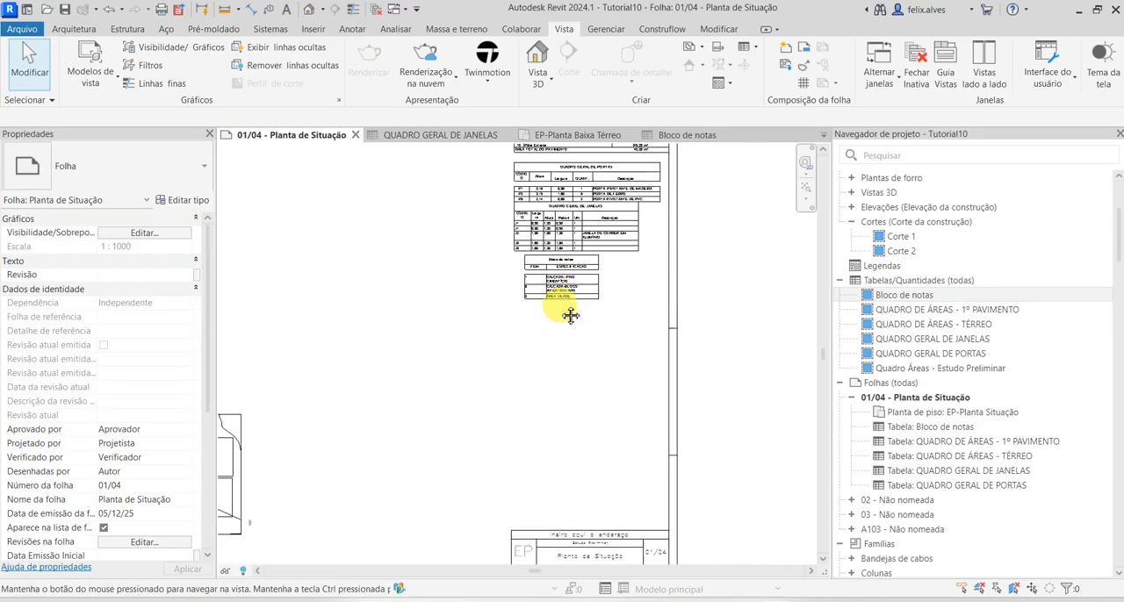
scroll(581, 342, down, 1)
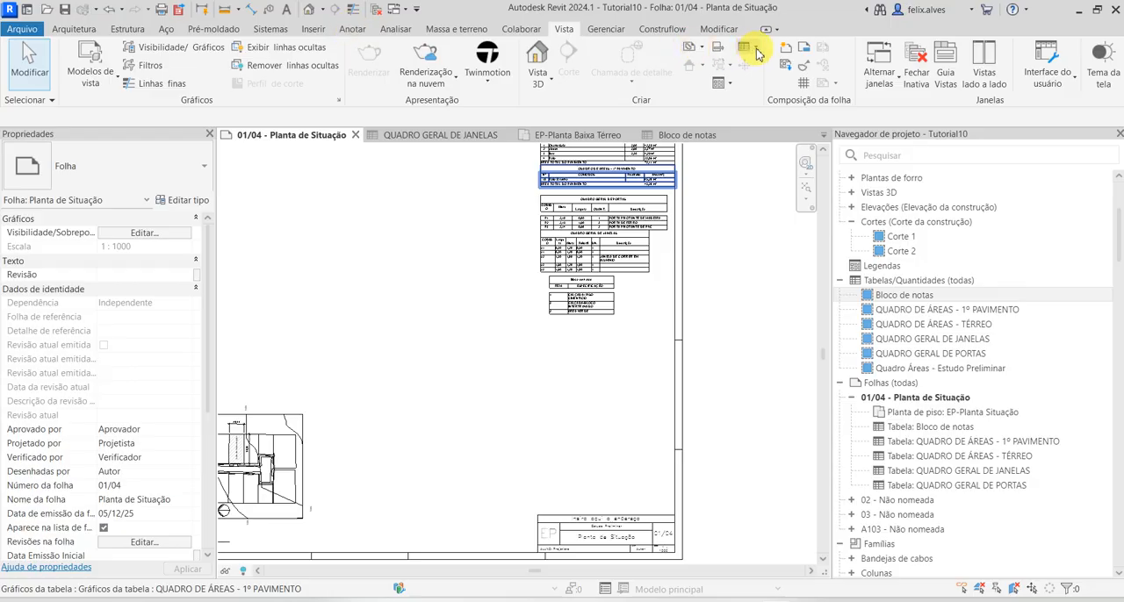
click(806, 48)
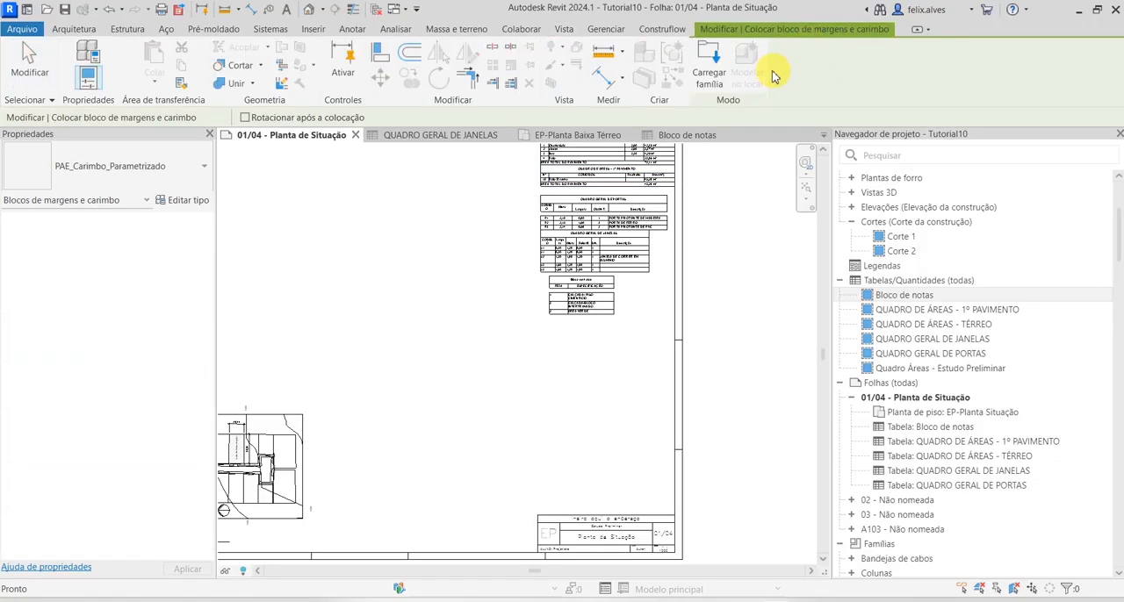
click(161, 154)
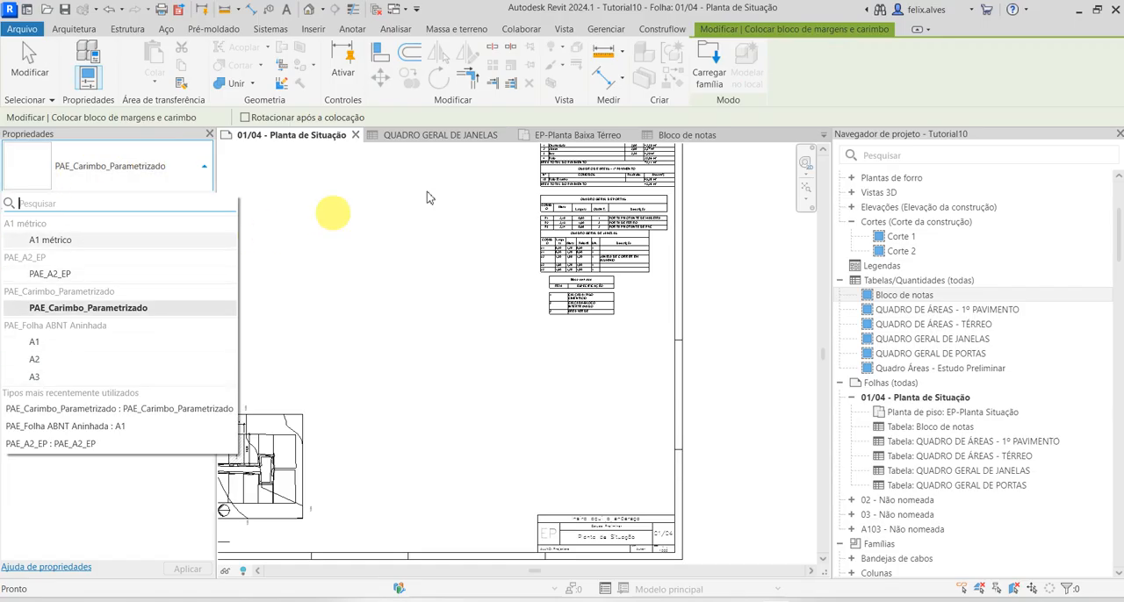
click(701, 62)
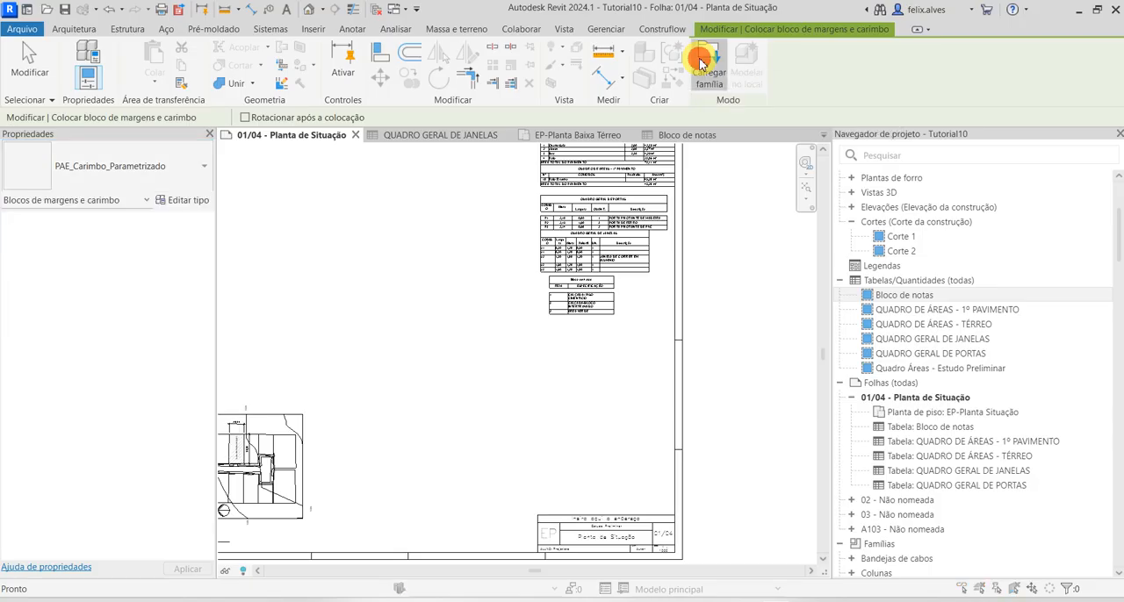
scroll(474, 304, down, 2)
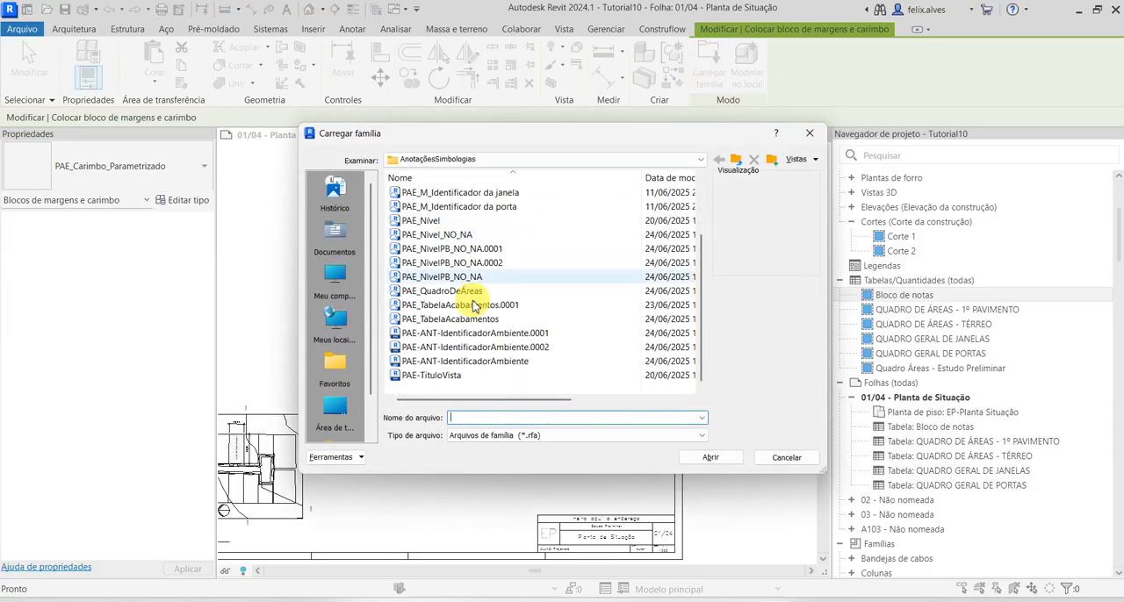
click(450, 319)
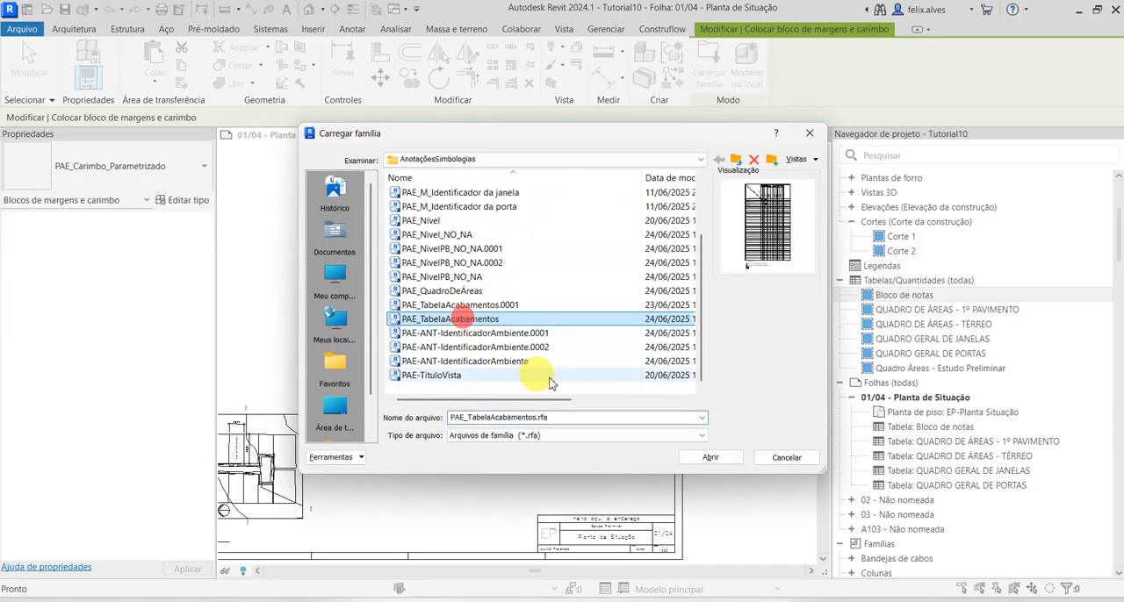
click(711, 458)
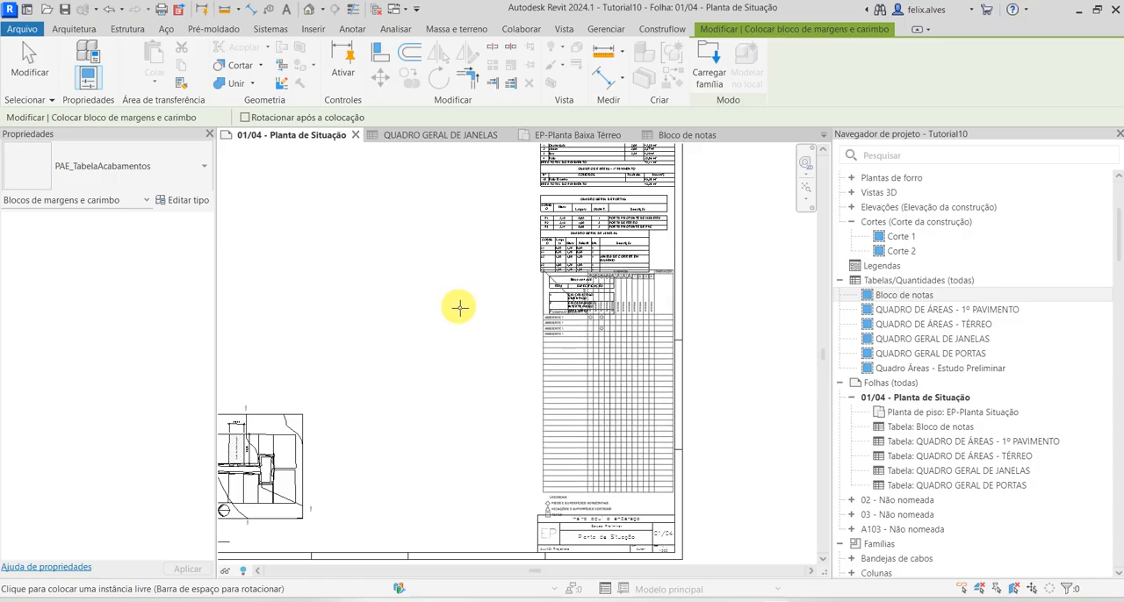
click(526, 306)
Move the Bloco de notas table off the finishes table to the sheet's lower edge, just left of the title stamp
scroll(708, 316, down, 2)
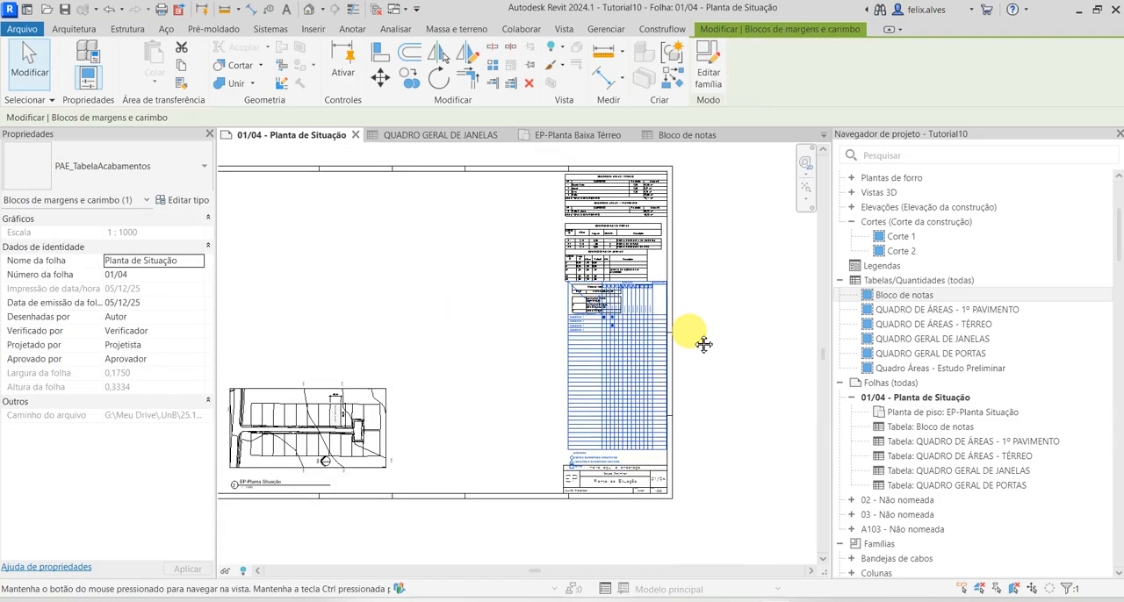
scroll(703, 344, up, 4)
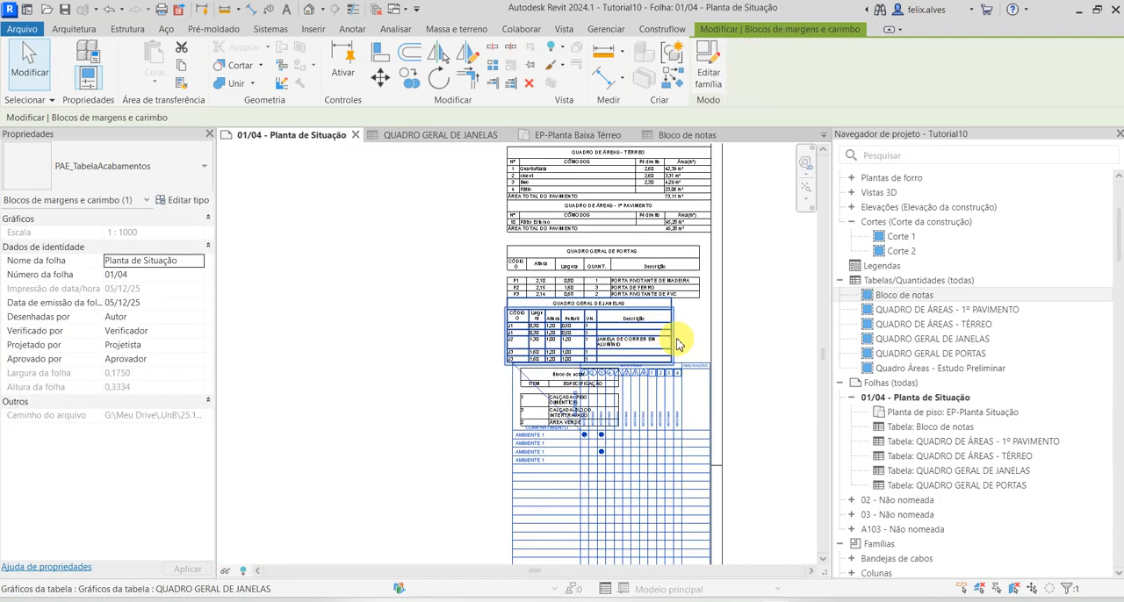
click(567, 406)
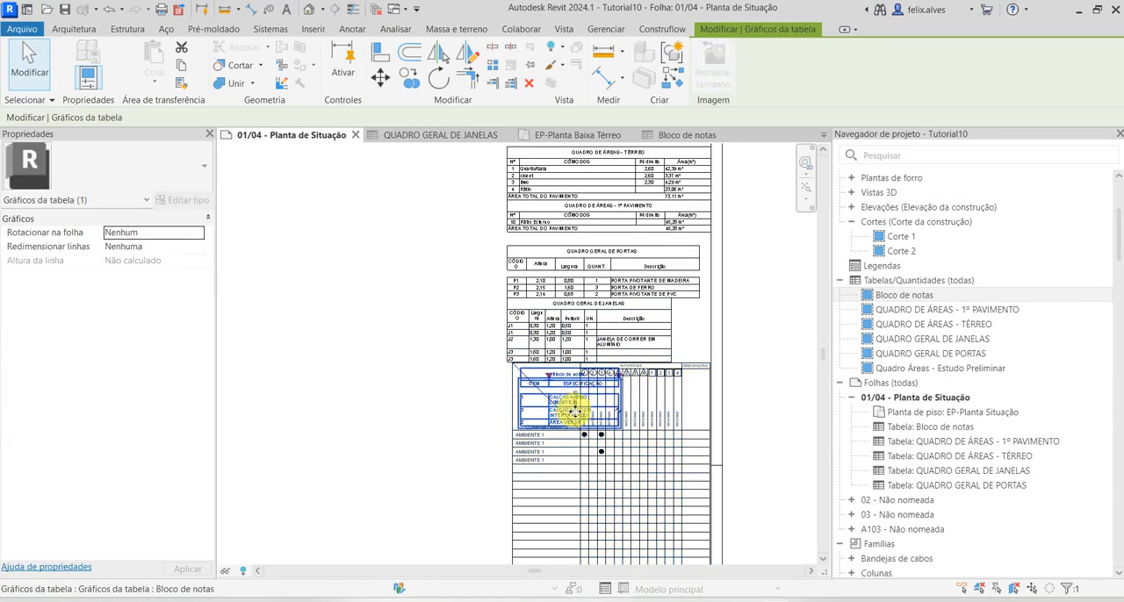
drag(575, 412, 427, 460)
scroll(441, 452, down, 2)
middle_drag(445, 451, 577, 228)
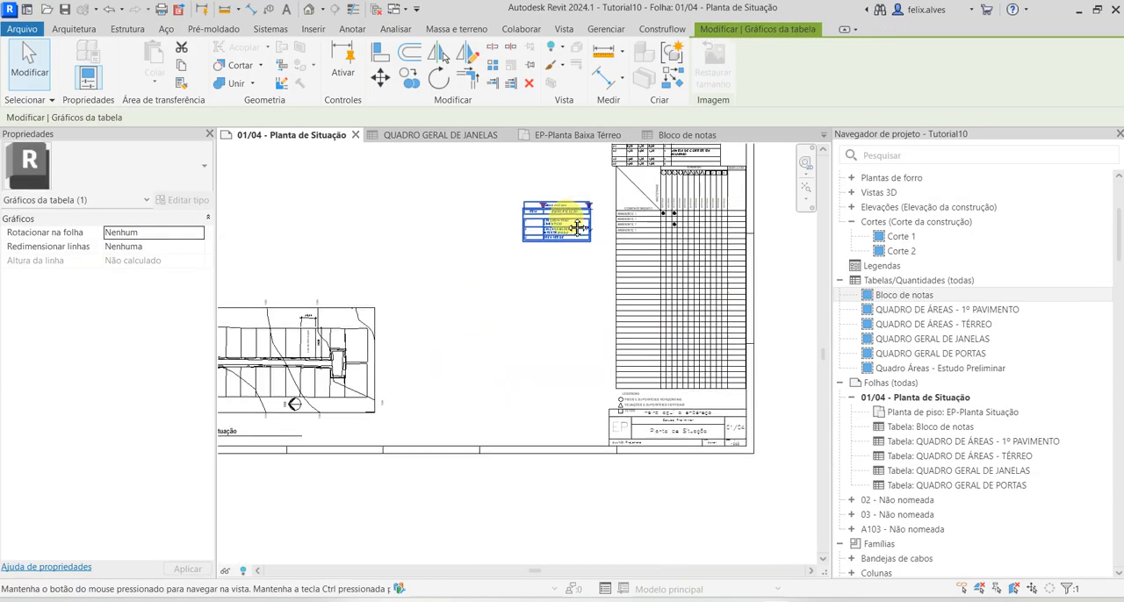
drag(562, 230, 562, 430)
key(Escape)
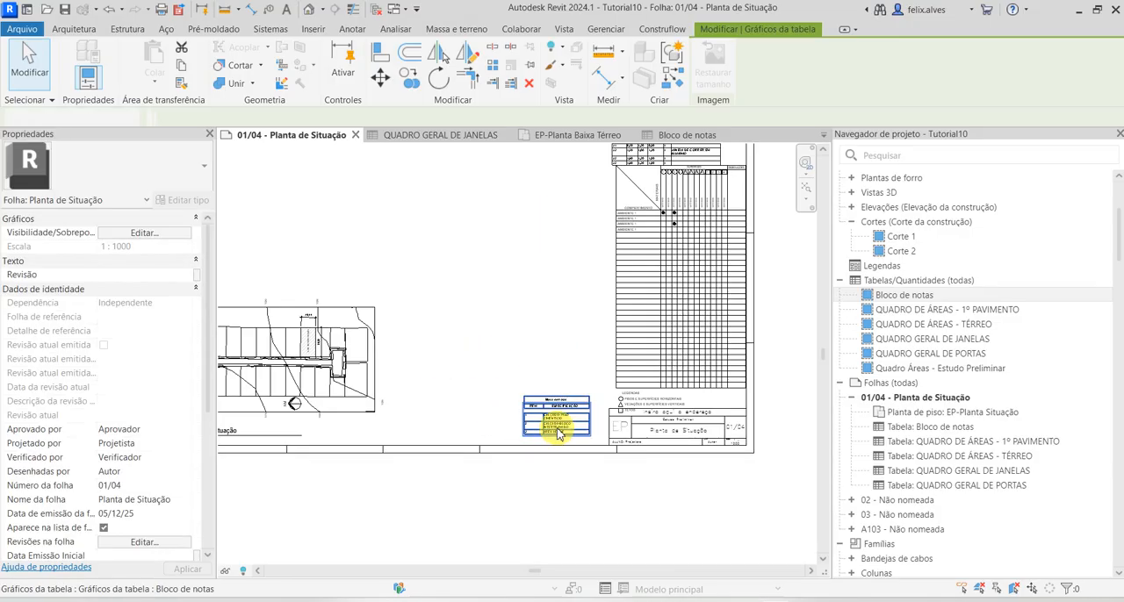
Sort the Bloco de notas table by Número Círculo in ascending order and return to sheet 01/04
scroll(553, 425, up, 5)
scroll(530, 420, down, 3)
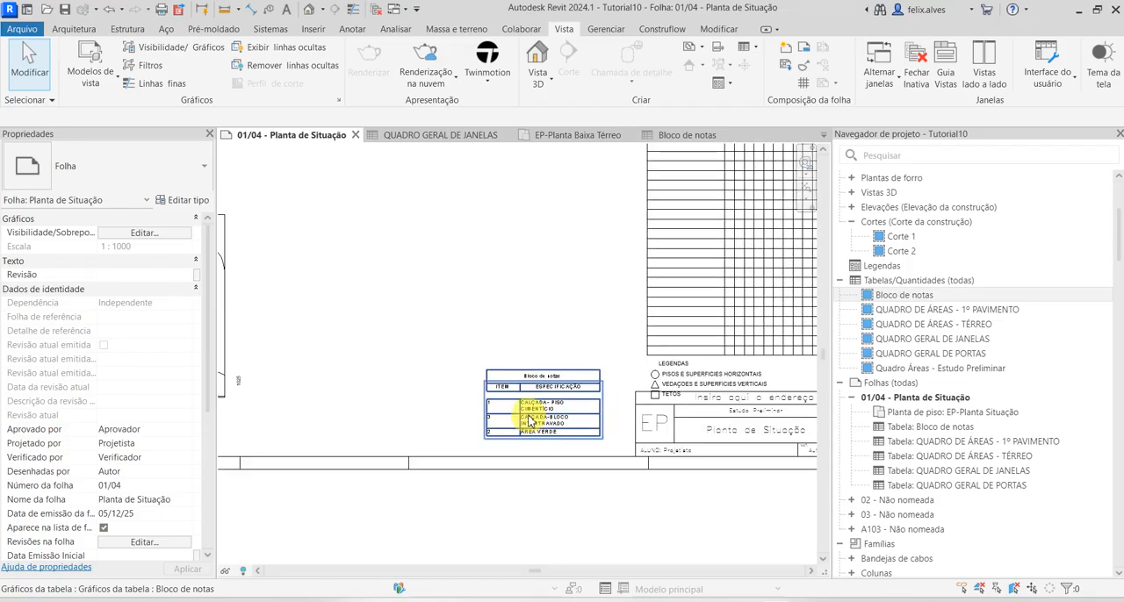
scroll(448, 439, up, 3)
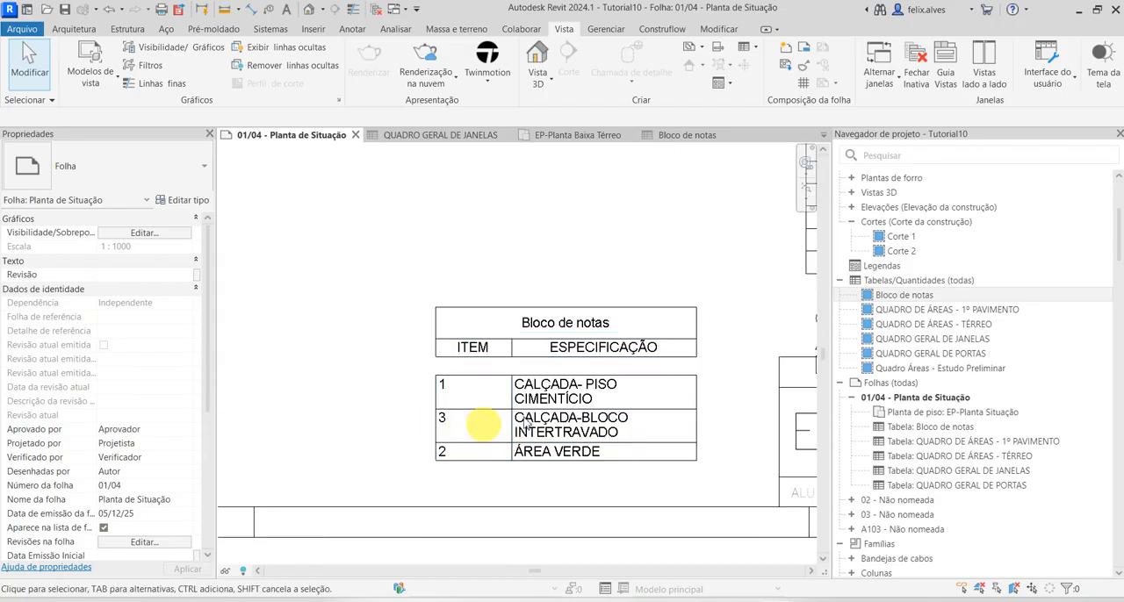
double_click(963, 301)
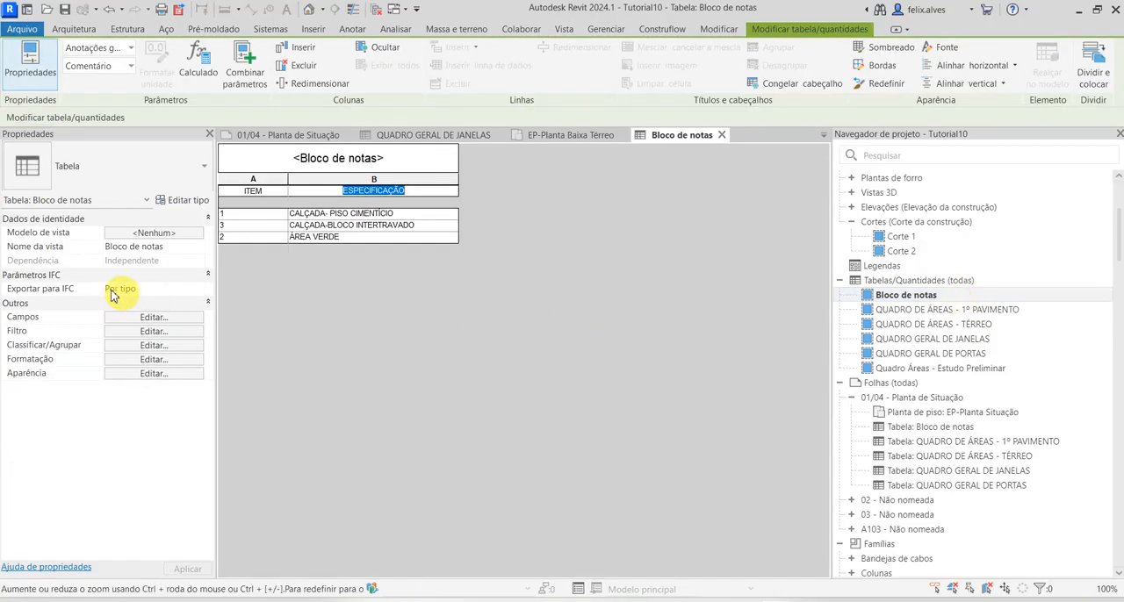
click(154, 345)
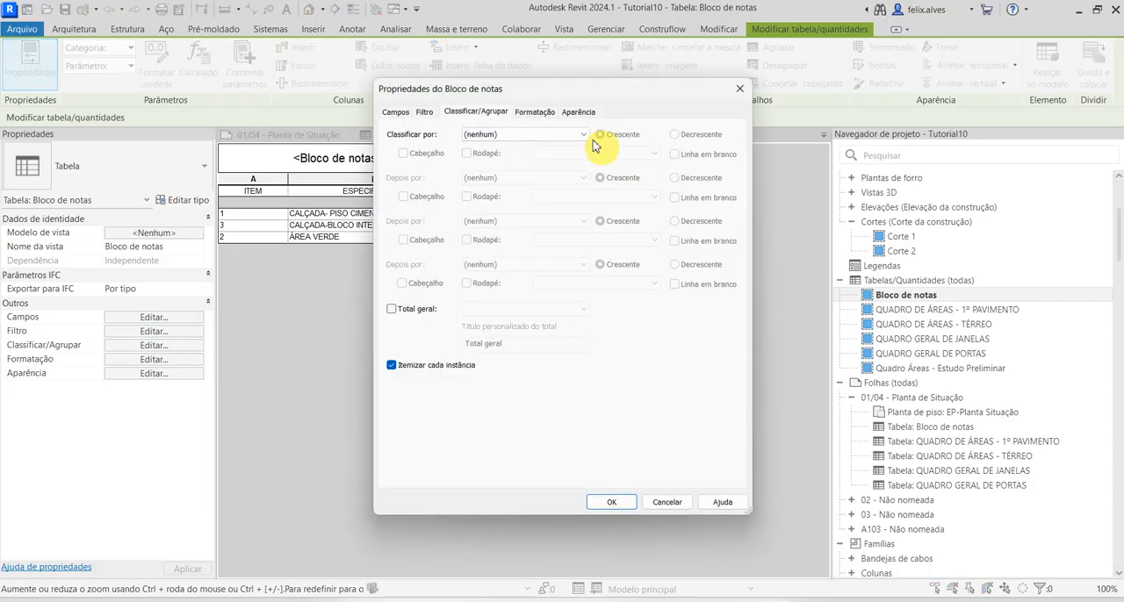
click(582, 134)
click(489, 156)
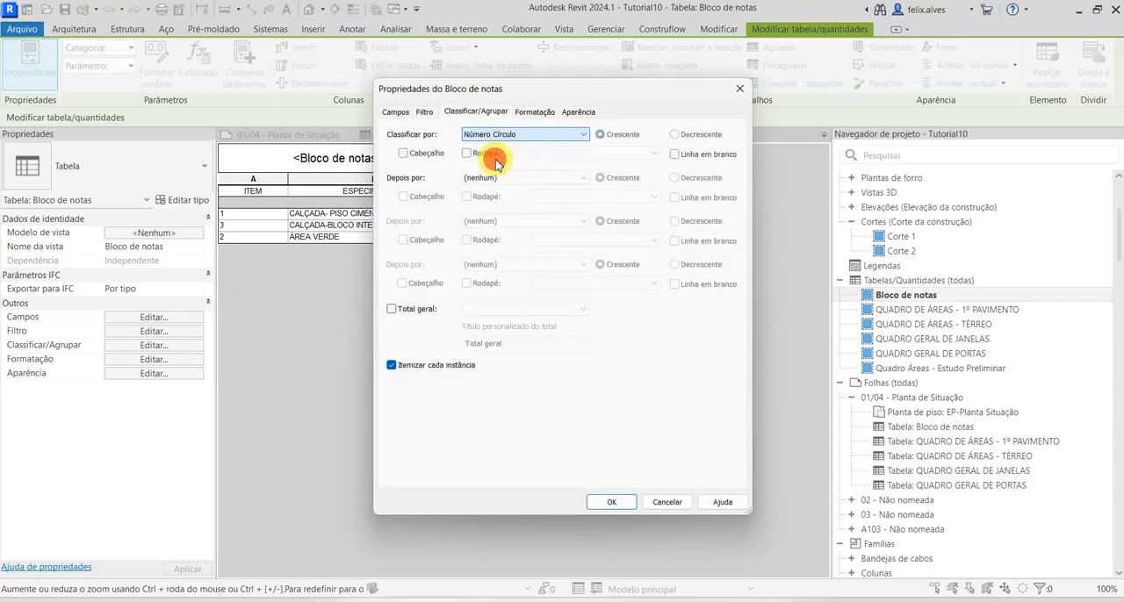
click(612, 499)
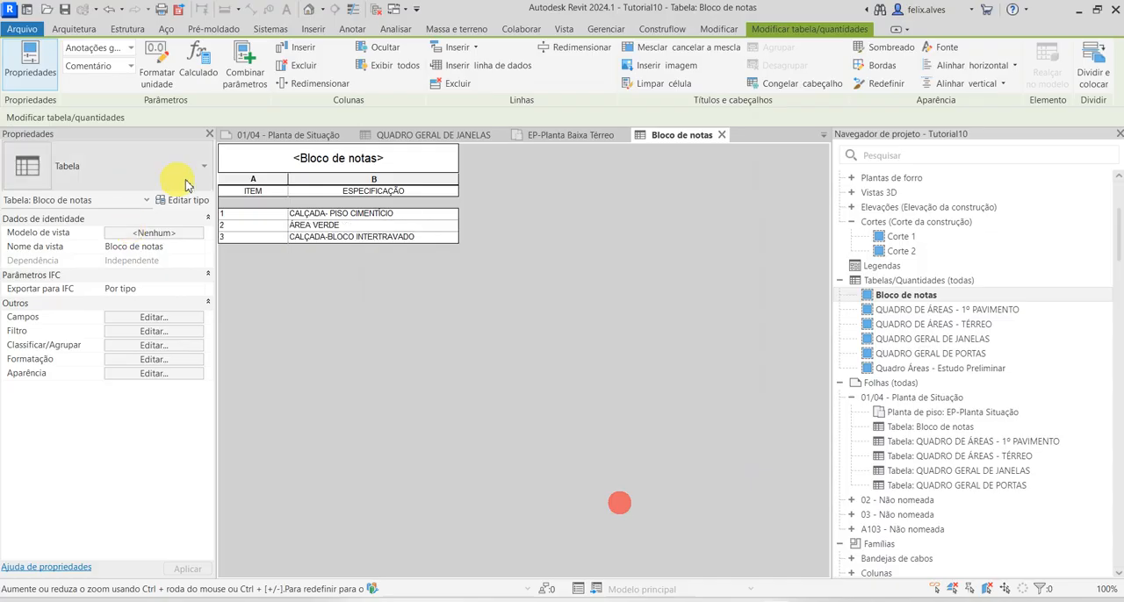
click(724, 135)
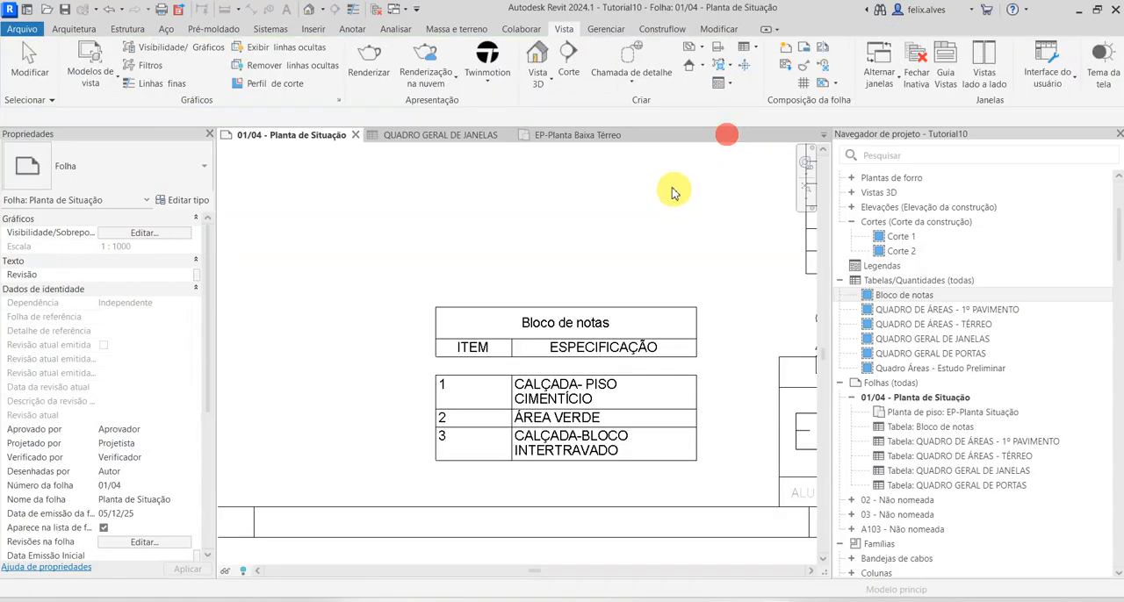
Move QUADRO DE ÁREAS - TÉRREO up to the sheet's upper margin and QUADRO DE ÁREAS - 1º PAVIMENTO directly beneath it with a small gap
scroll(579, 430, down, 5)
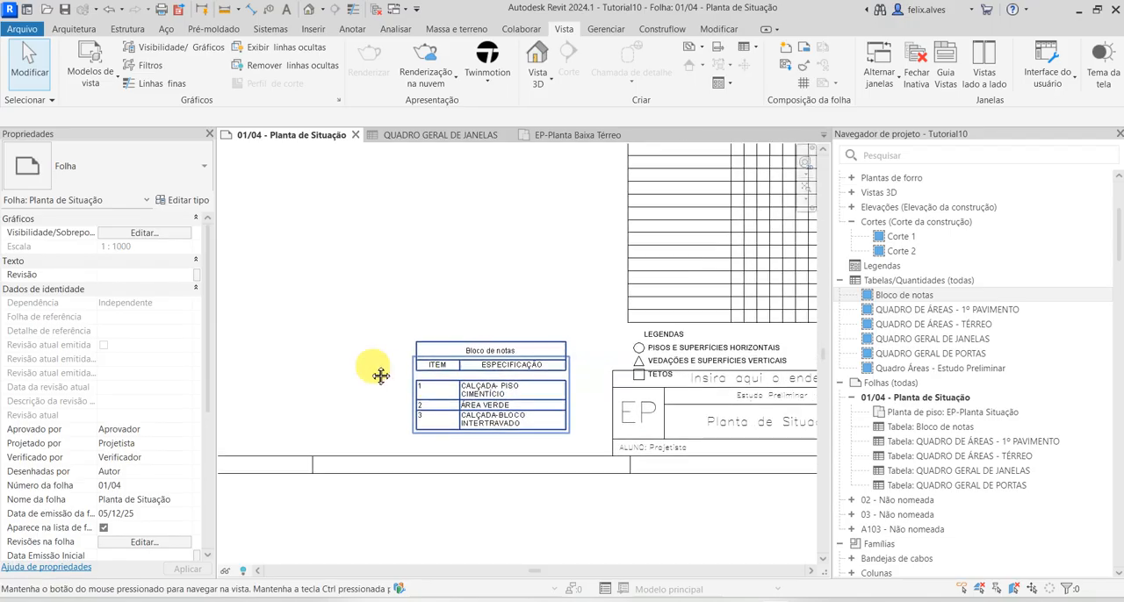
scroll(452, 447, up, 5)
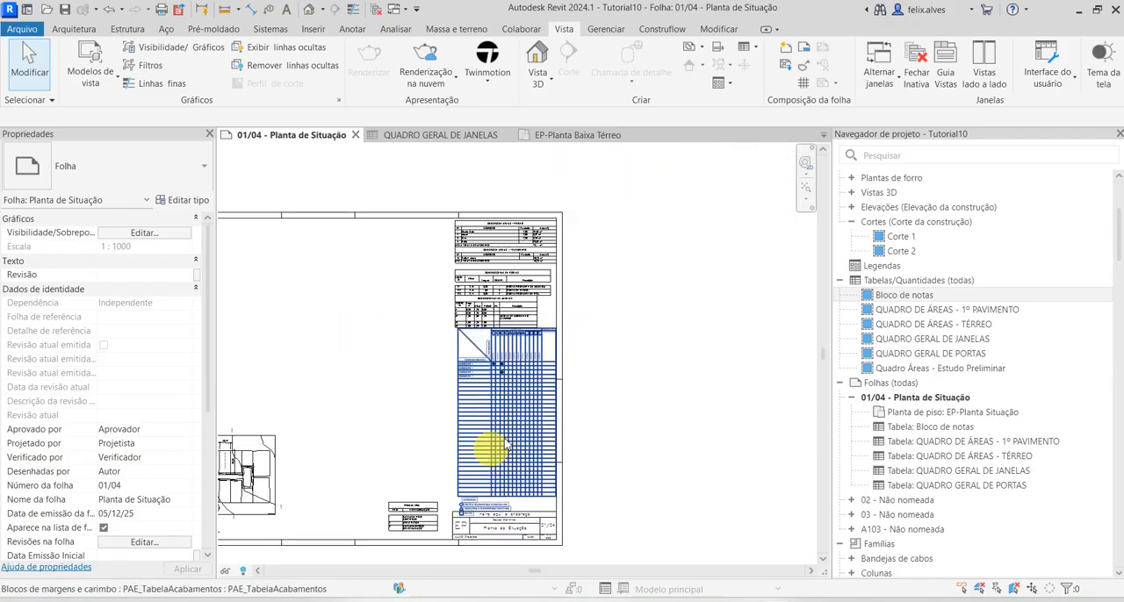
scroll(422, 211, up, 4)
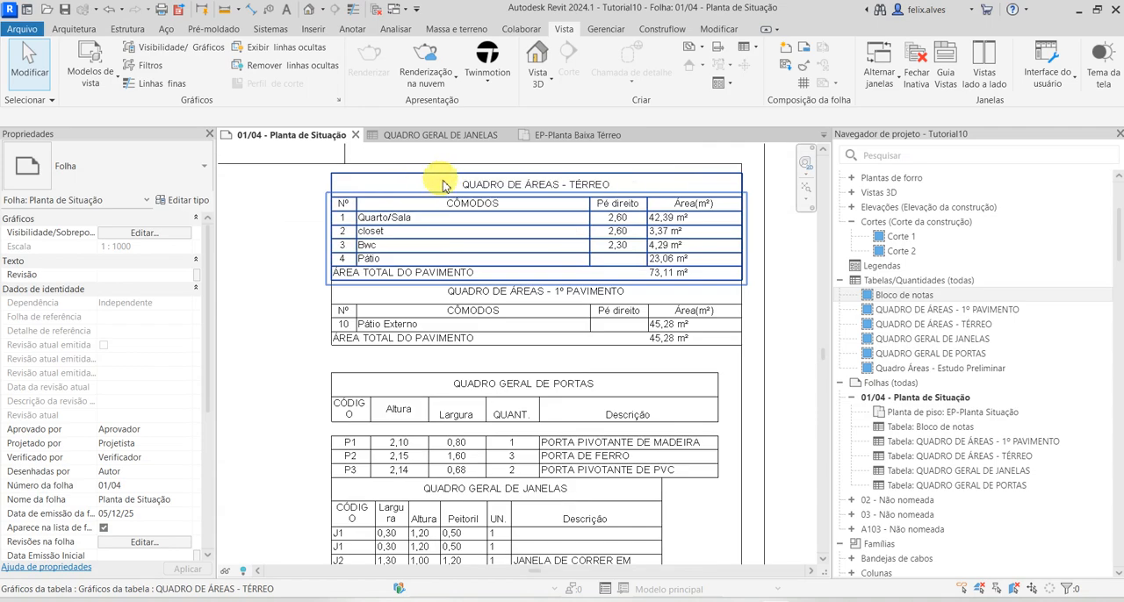
click(443, 186)
drag(451, 200, 453, 194)
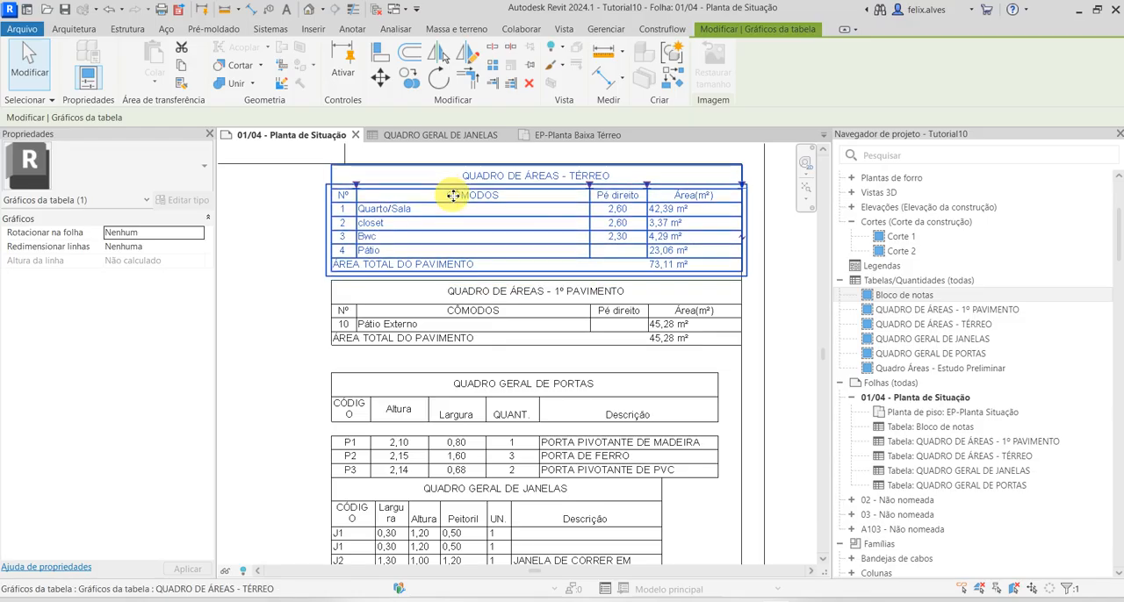
click(550, 327)
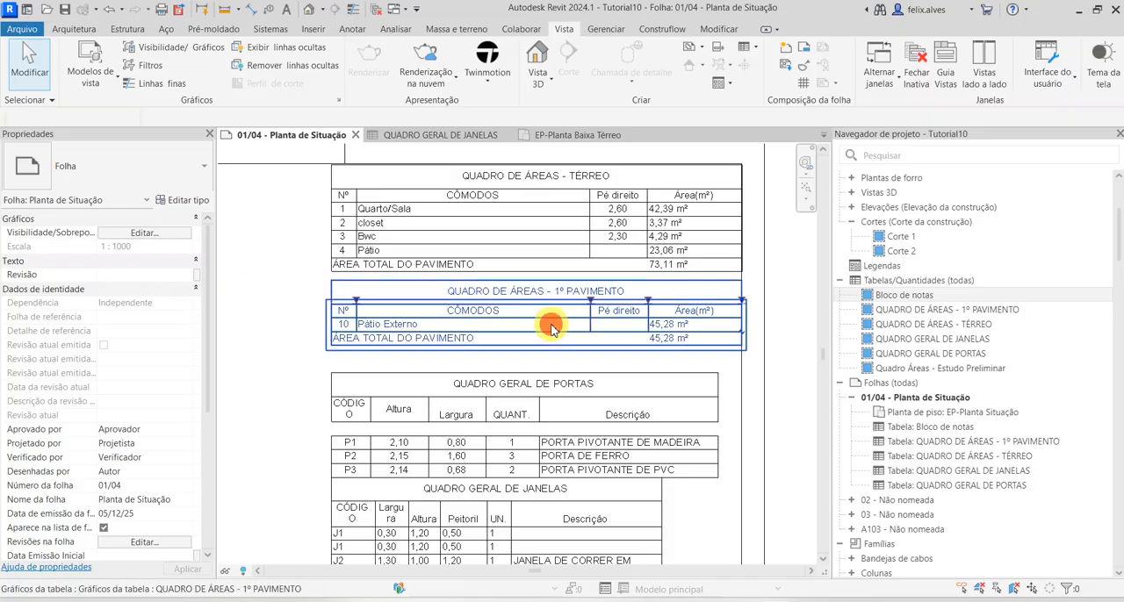
drag(550, 327, 551, 325)
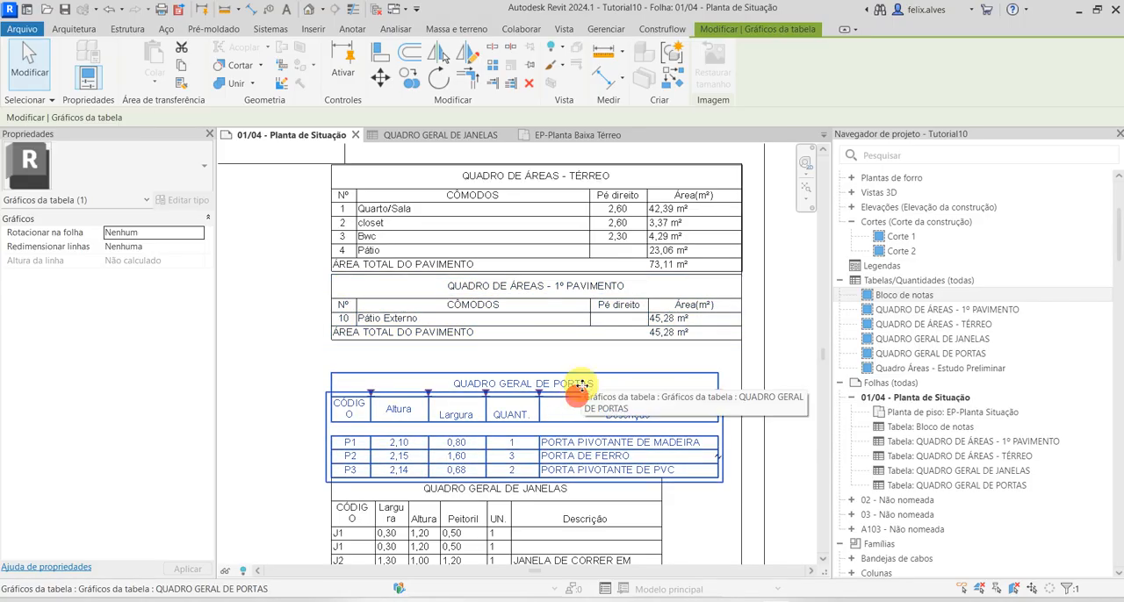
Move the QUADRO GERAL DE PORTAS schedule up to just beneath QUADRO DE ÁREAS - 1º PAVIMENTO
drag(582, 389, 582, 385)
key(Up)
key(Up)
key(Up)
key(Up)
key(Up)
key(Up)
key(Up)
key(Up)
key(Up)
key(Up)
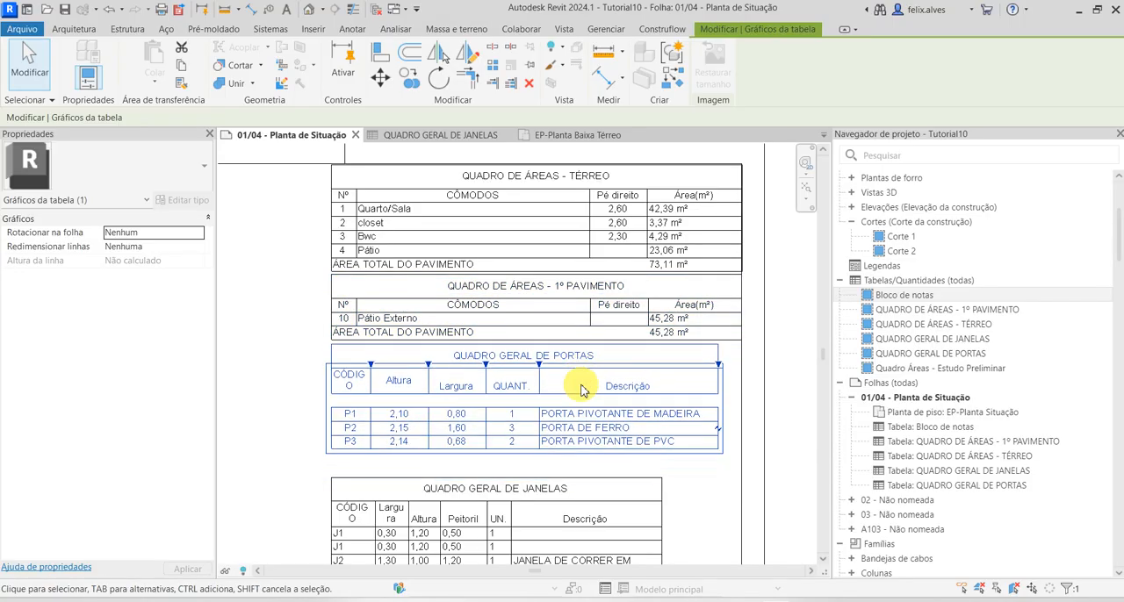
Move the QUADRO GERAL DE JANELAS schedule up to just beneath the QUADRO GERAL DE PORTAS schedule
click(597, 516)
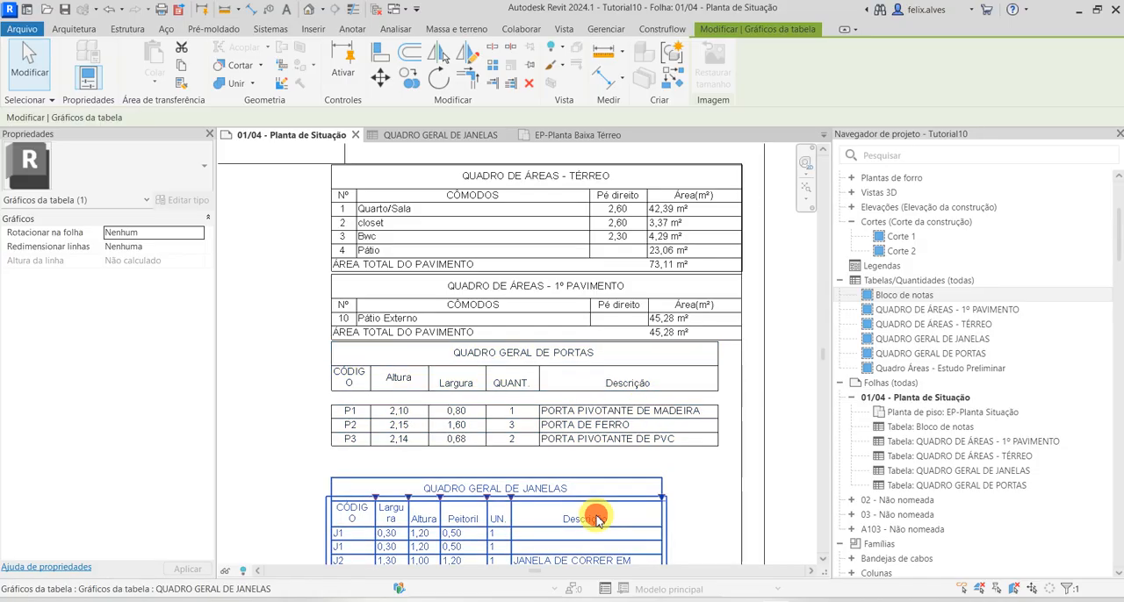
key(Up)
key(Up)
key(Up)
key(Up)
key(Up)
key(Up)
key(Up)
key(Up)
key(Up)
key(Up)
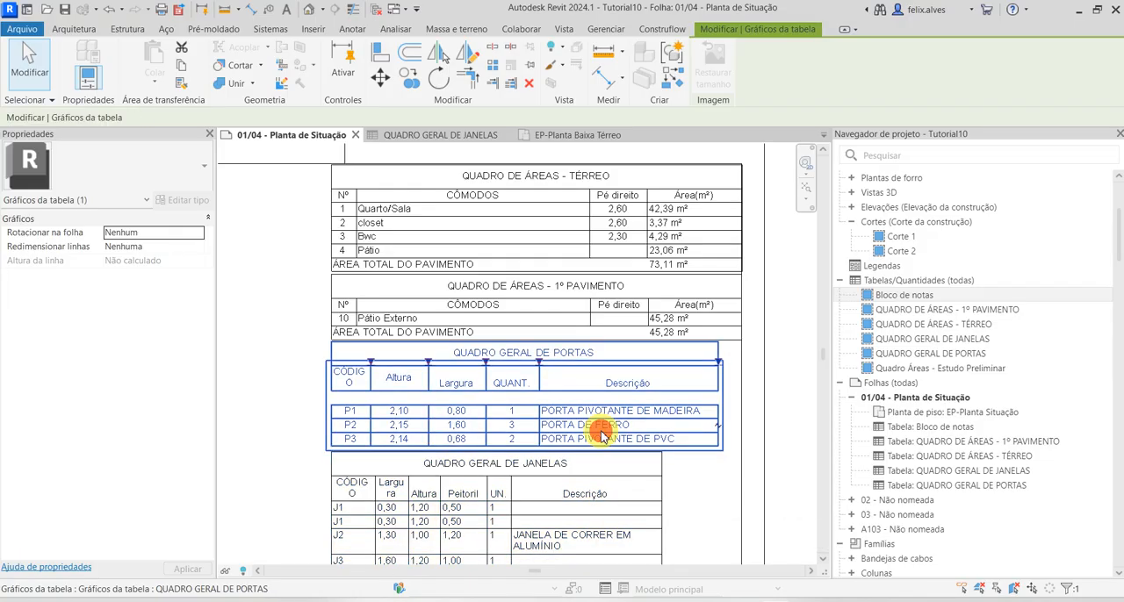
key(Escape)
Check the formatting, appearance and sorting settings of the QUADRO GERAL DE JANELAS schedule
scroll(514, 404, up, 3)
scroll(513, 403, down, 5)
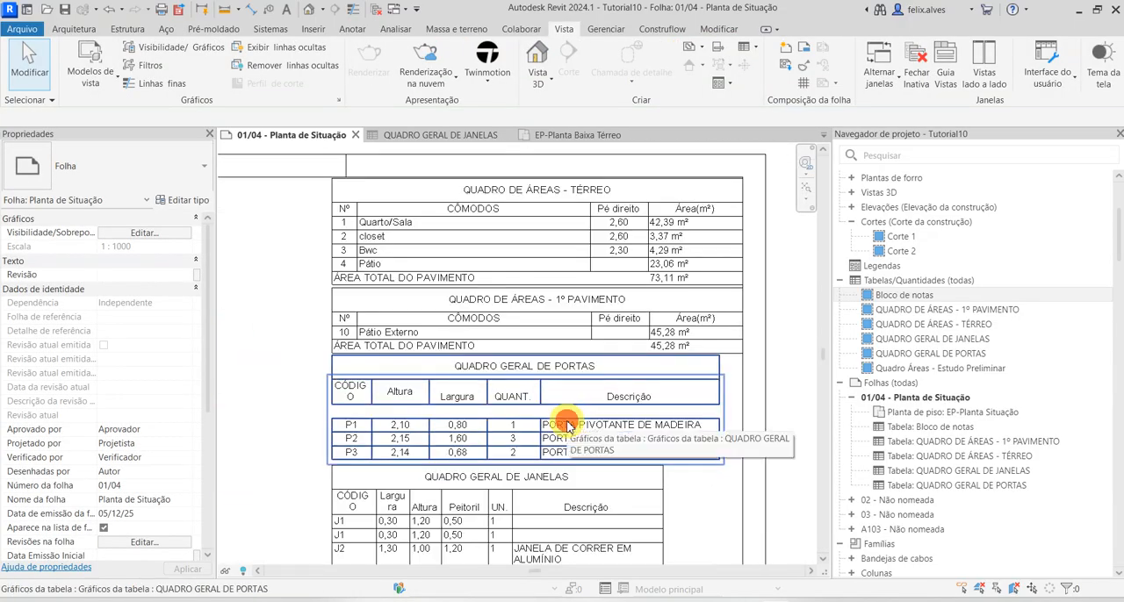
click(565, 423)
click(957, 339)
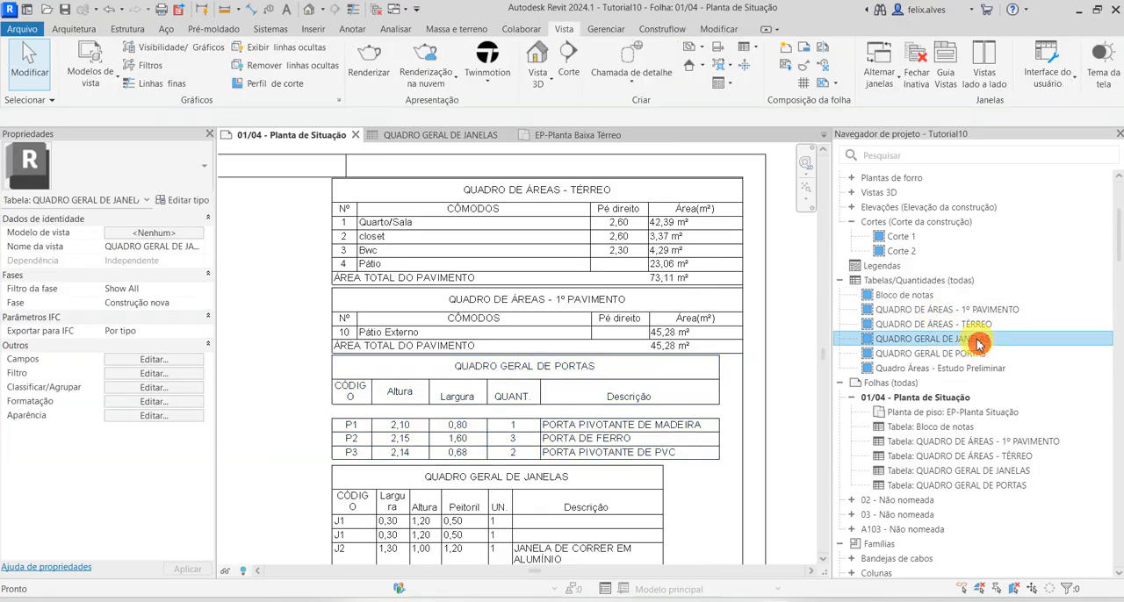
click(151, 401)
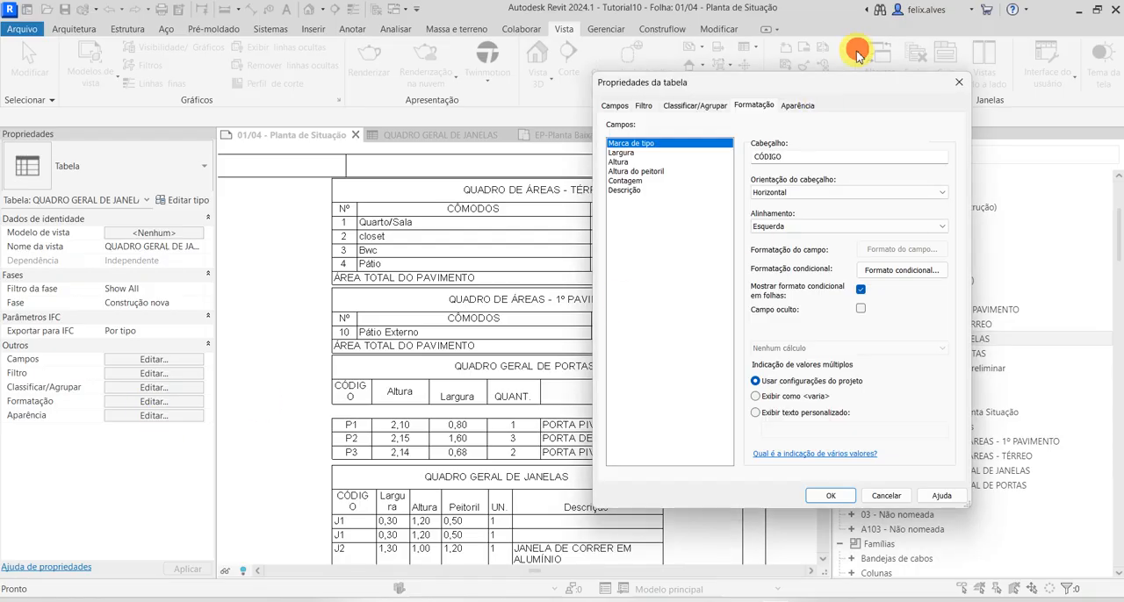
click(797, 105)
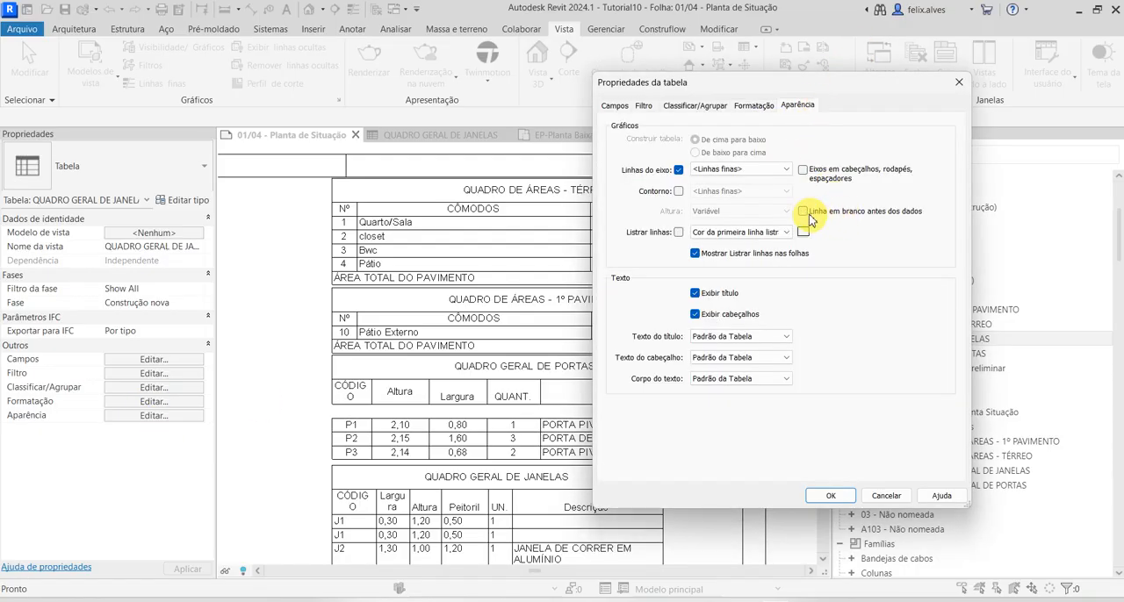
click(720, 105)
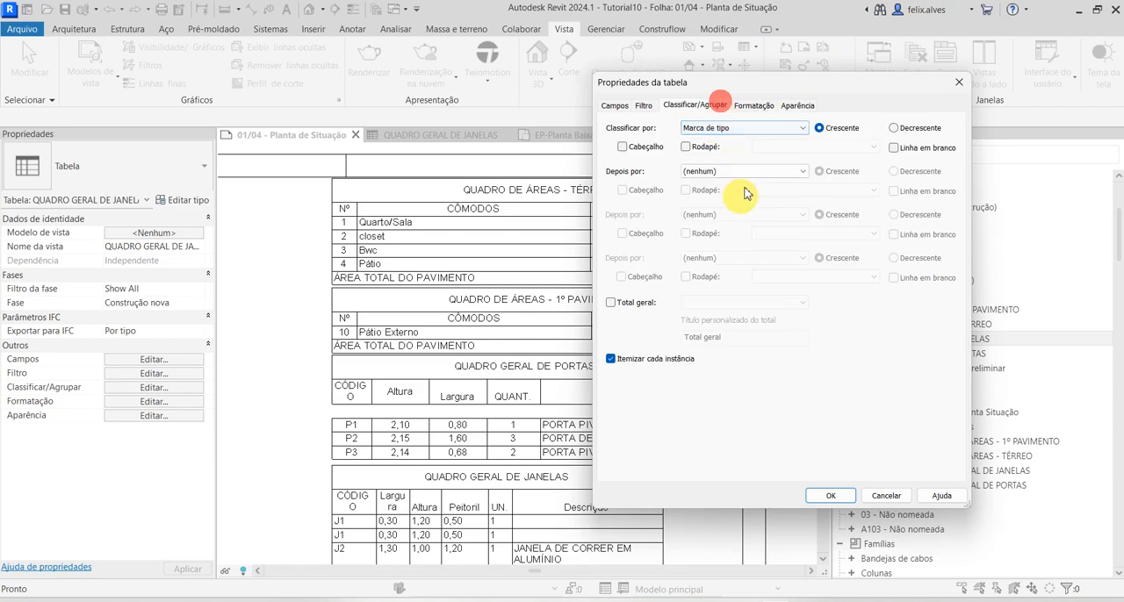
click(754, 106)
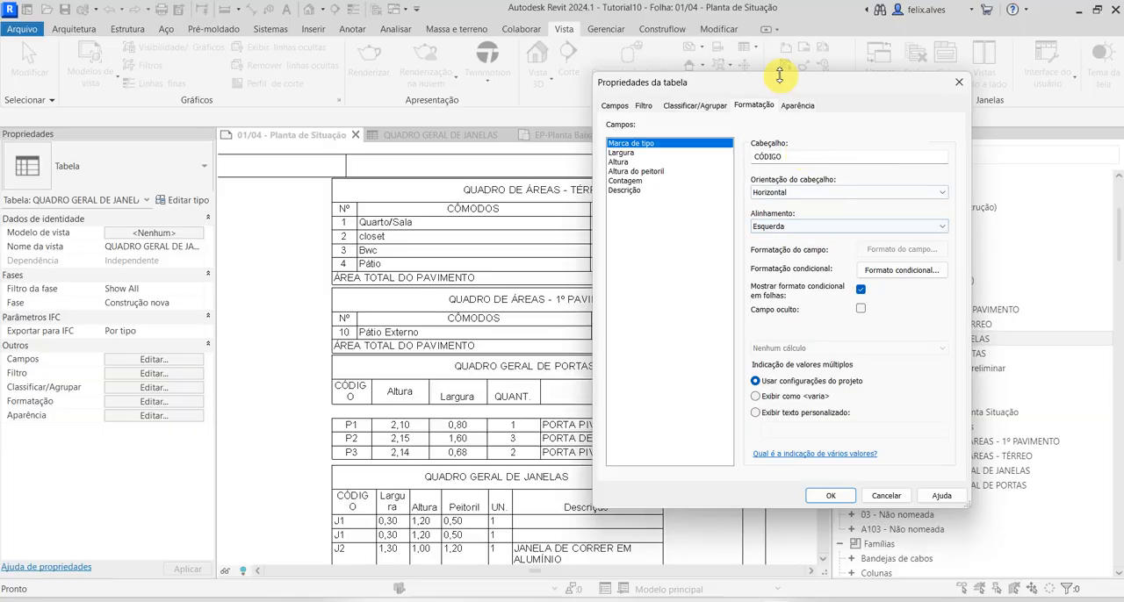
click(796, 105)
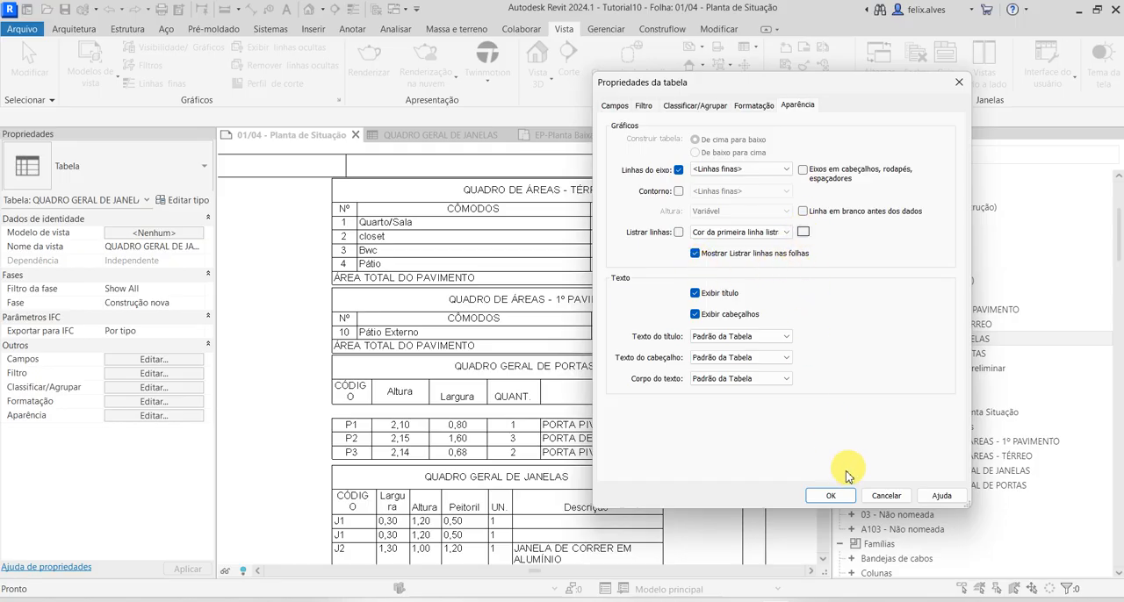
click(831, 496)
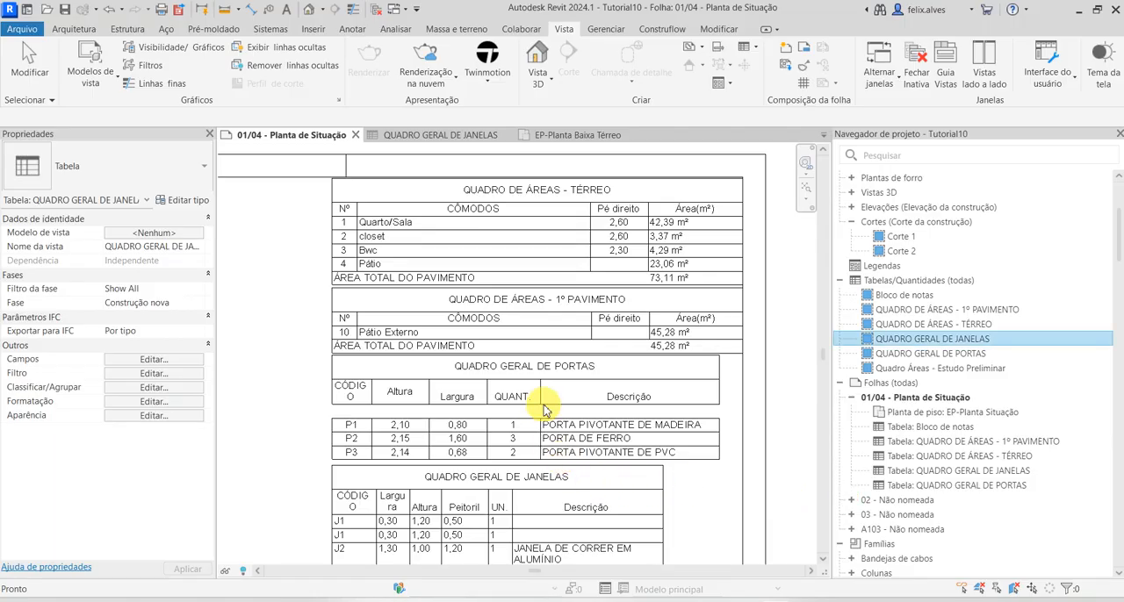
Turn off Itemizar cada instância in the QUADRO GERAL DE JANELAS schedule and return to sheet 01/04
click(554, 438)
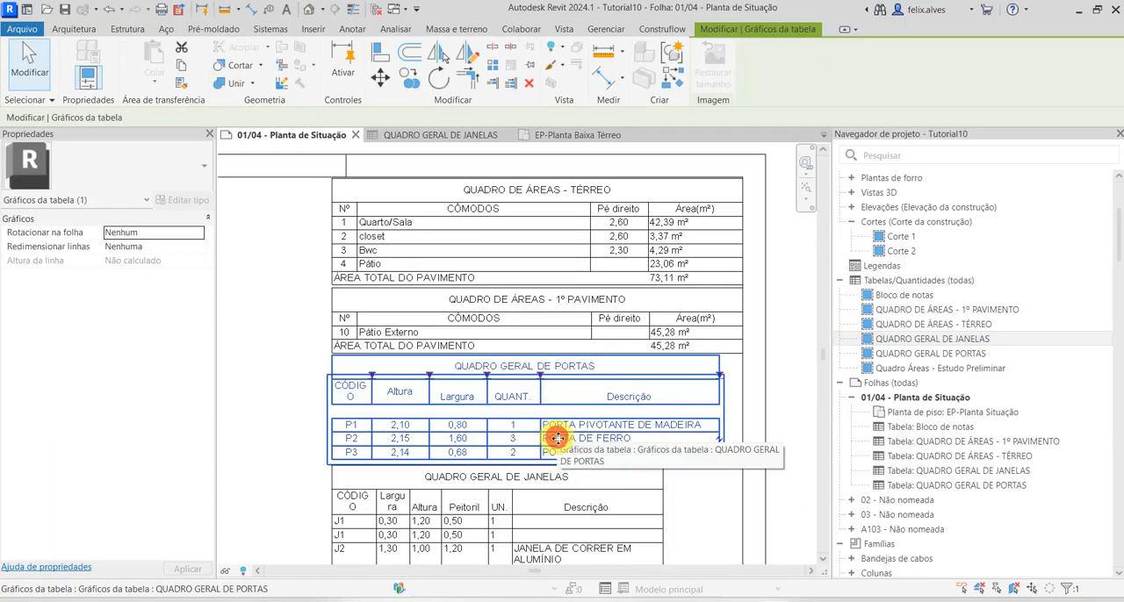
click(460, 135)
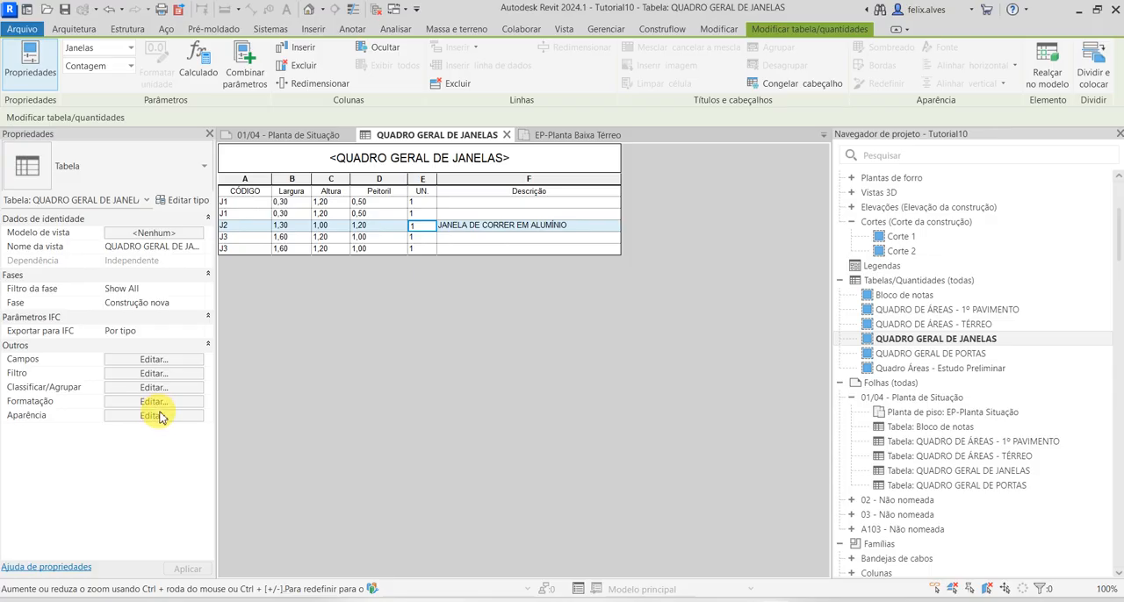
click(158, 416)
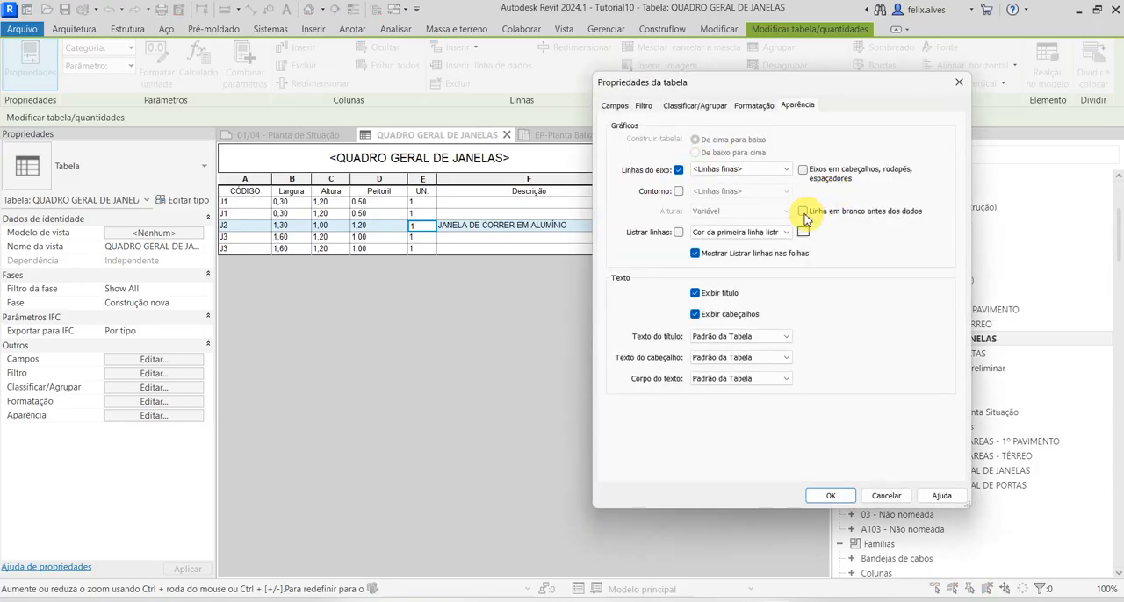
click(761, 109)
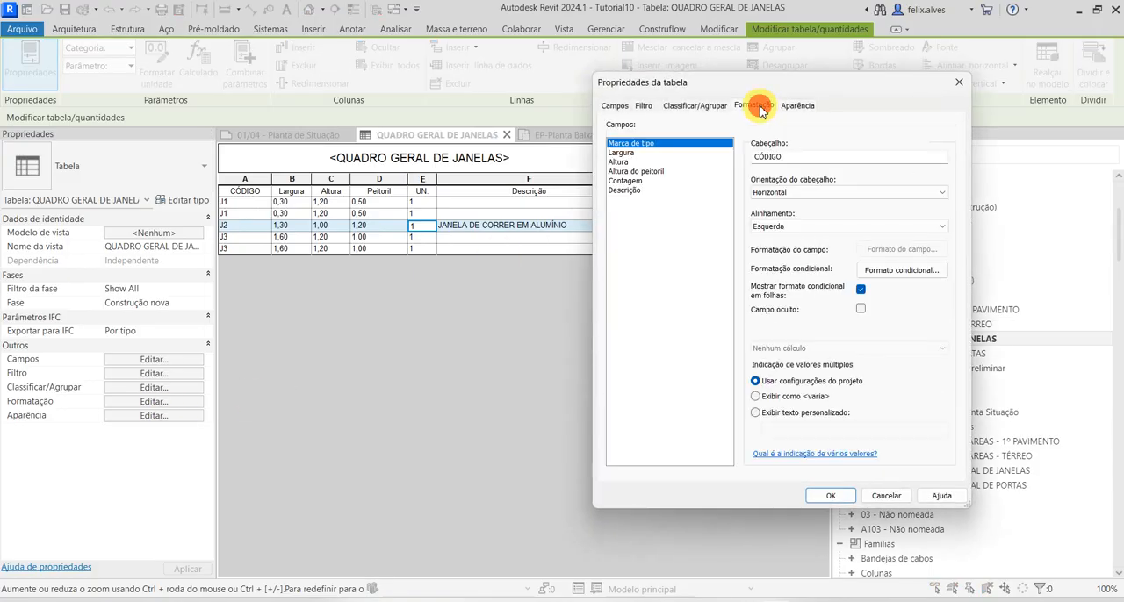
click(698, 105)
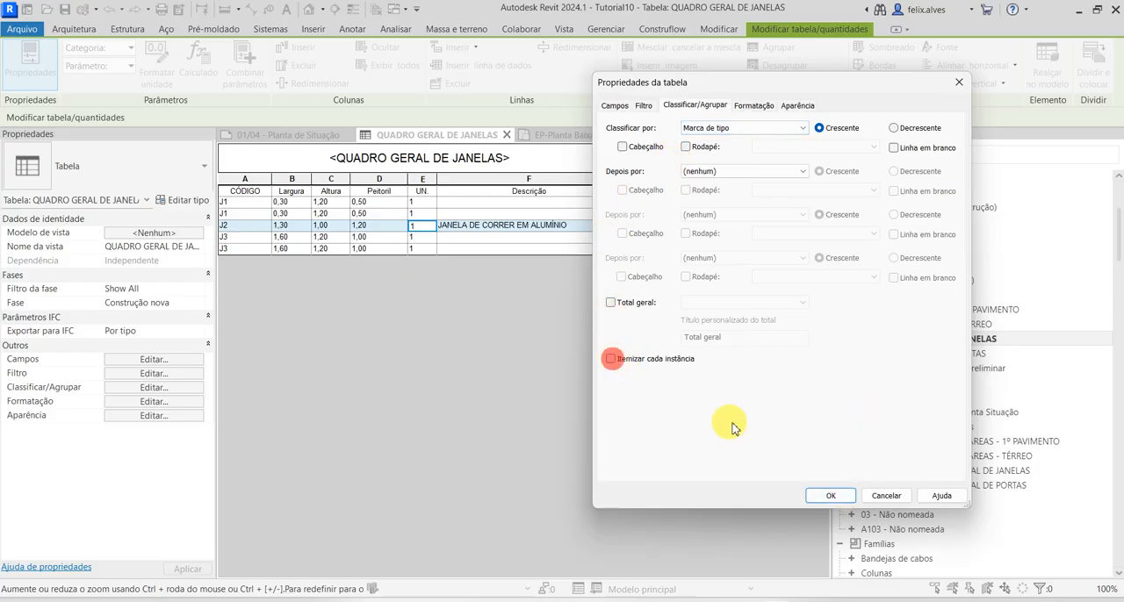
click(829, 495)
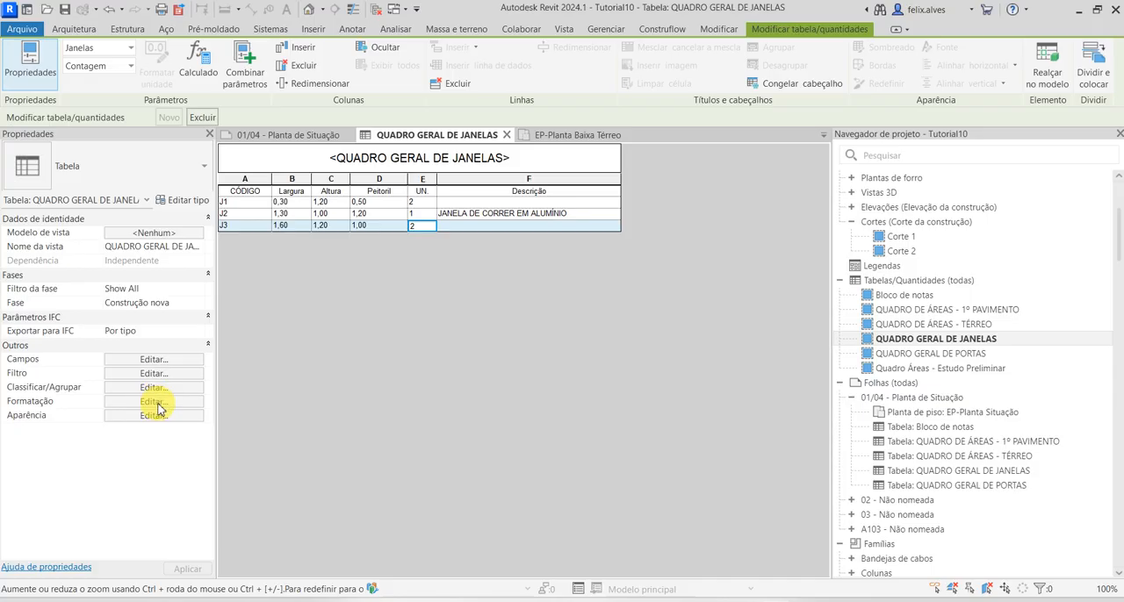
click(506, 136)
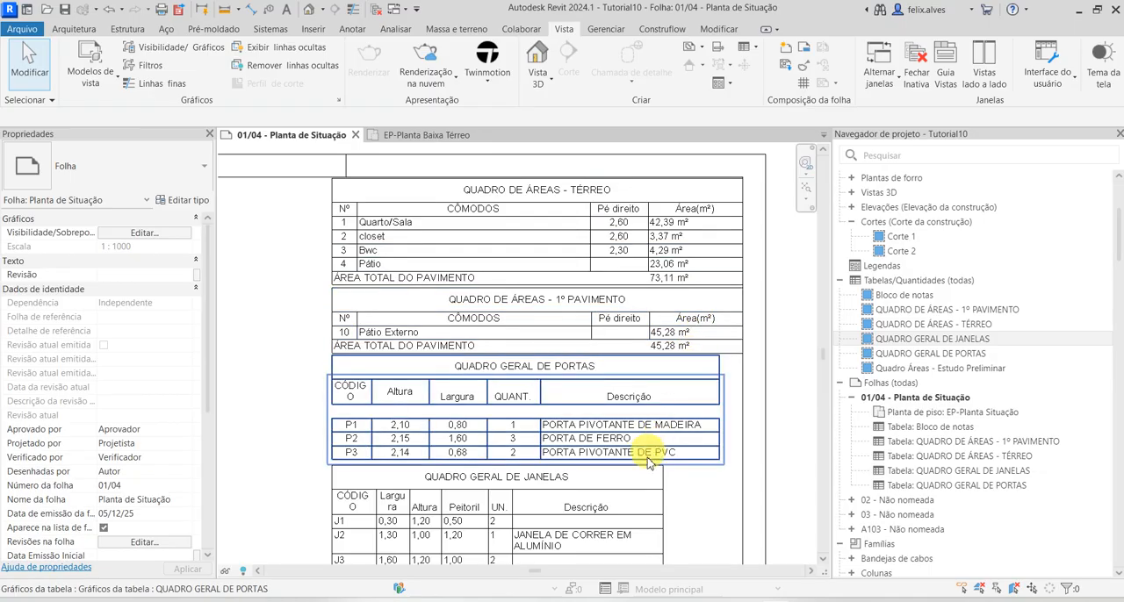
Turn off Linha em branco antes dos dados in the QUADRO GERAL DE PORTAS schedule and return to sheet 01/04
click(665, 445)
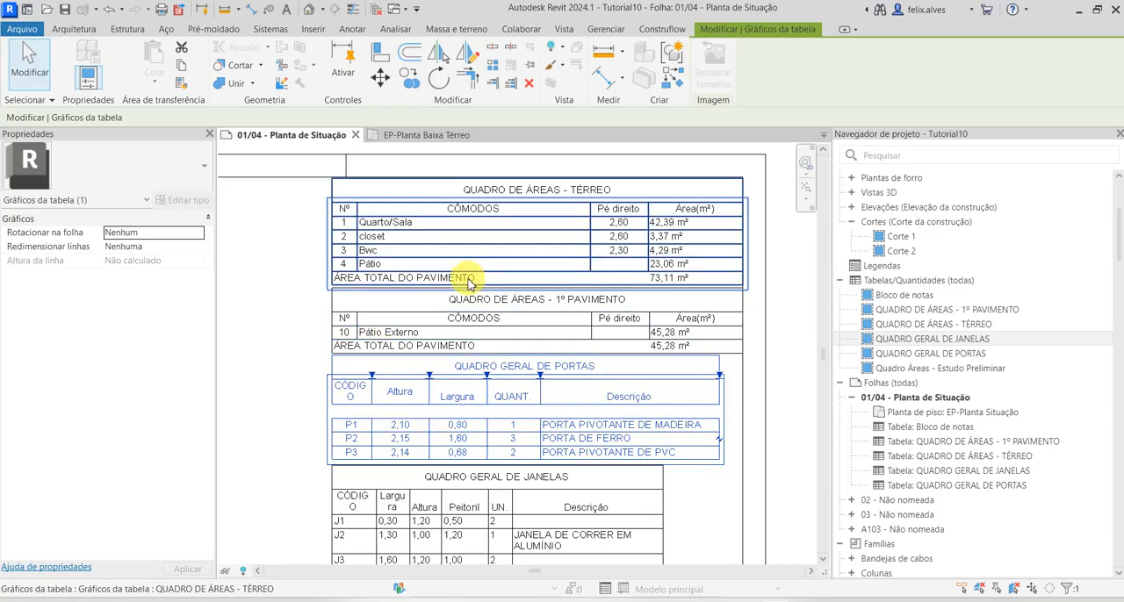
scroll(464, 281, down, 1)
middle_drag(464, 331, 421, 160)
scroll(421, 161, up, 1)
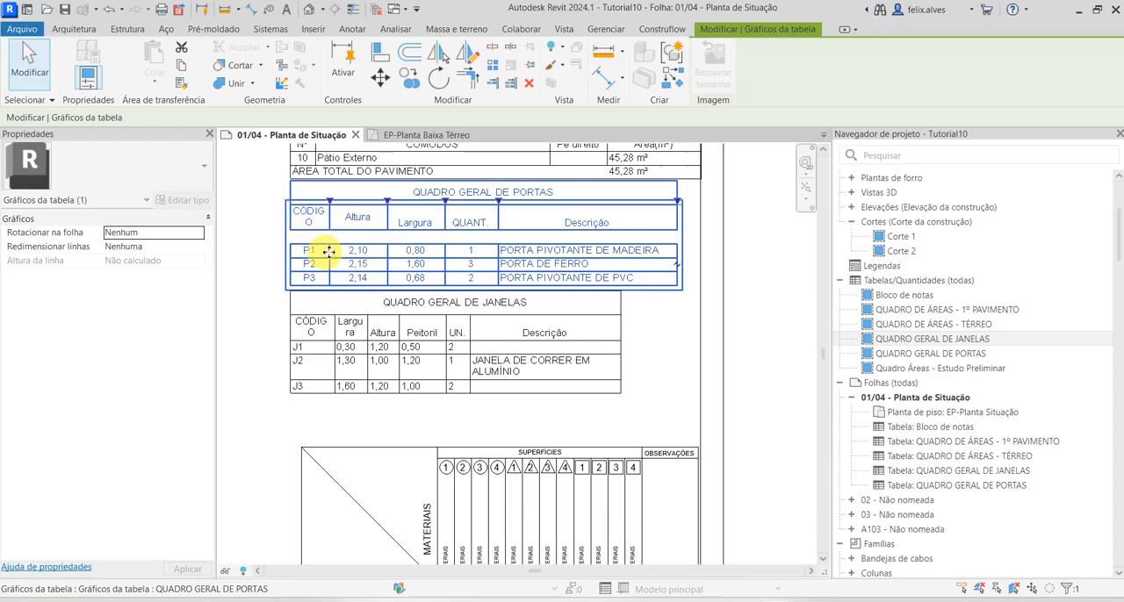
click(426, 260)
double_click(427, 266)
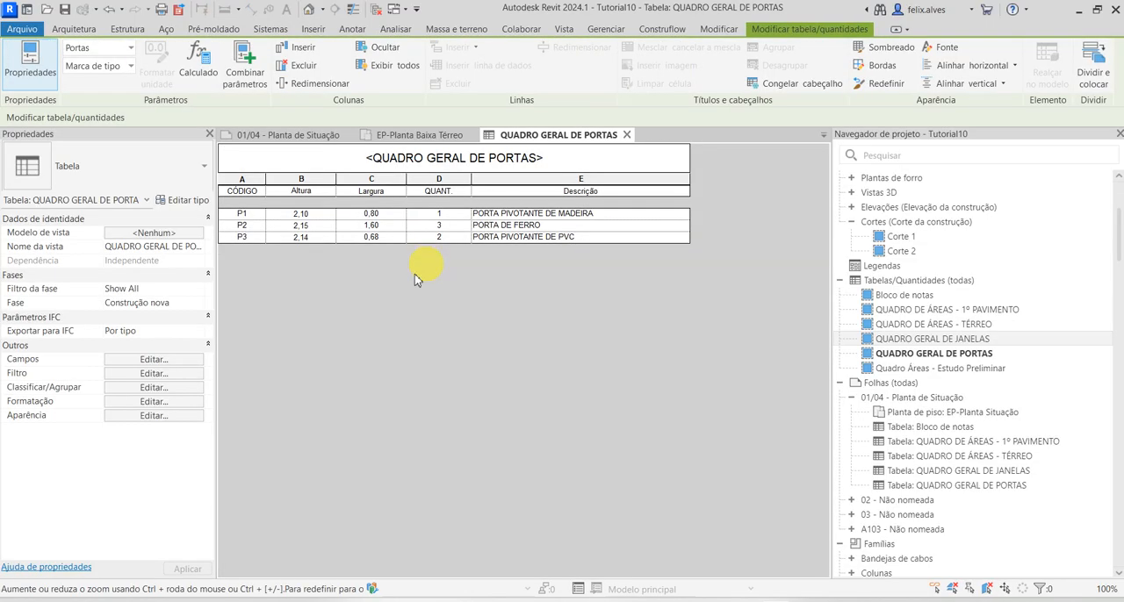
click(182, 418)
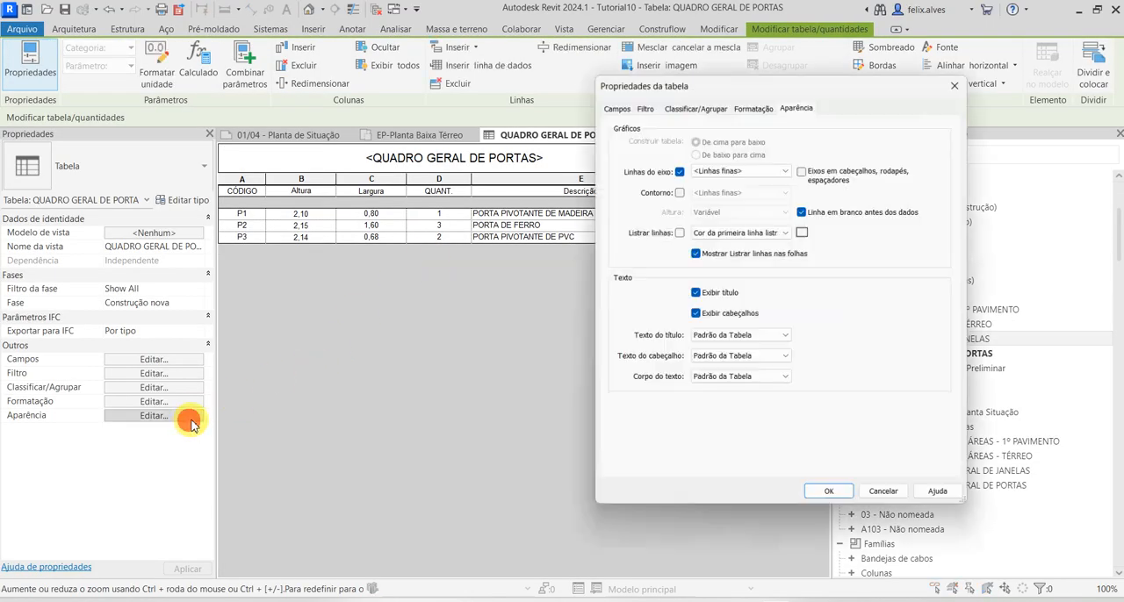
click(802, 211)
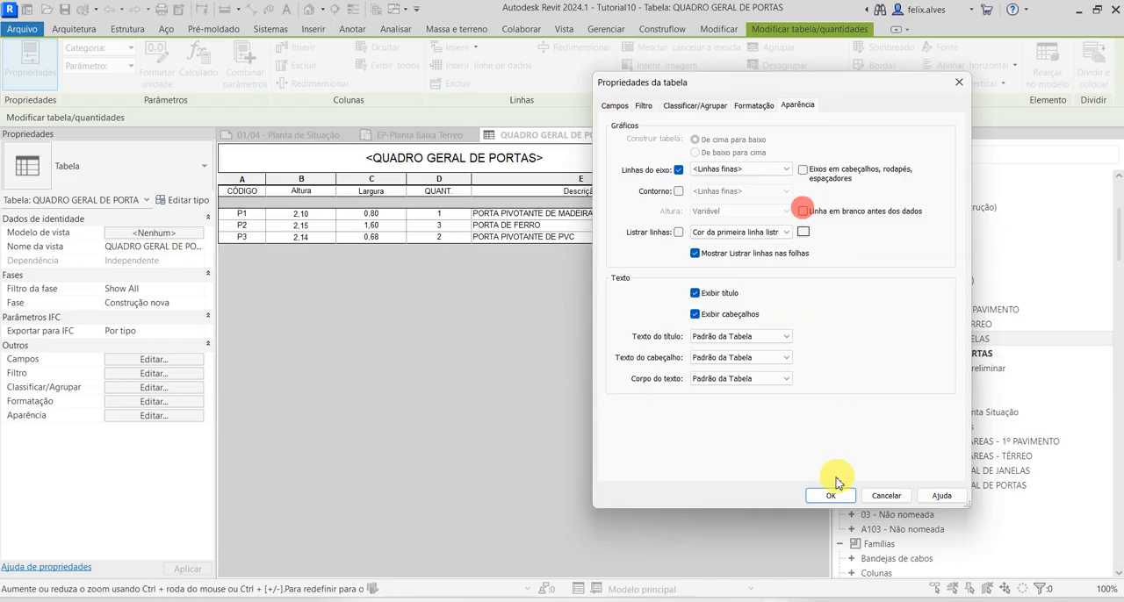
click(829, 497)
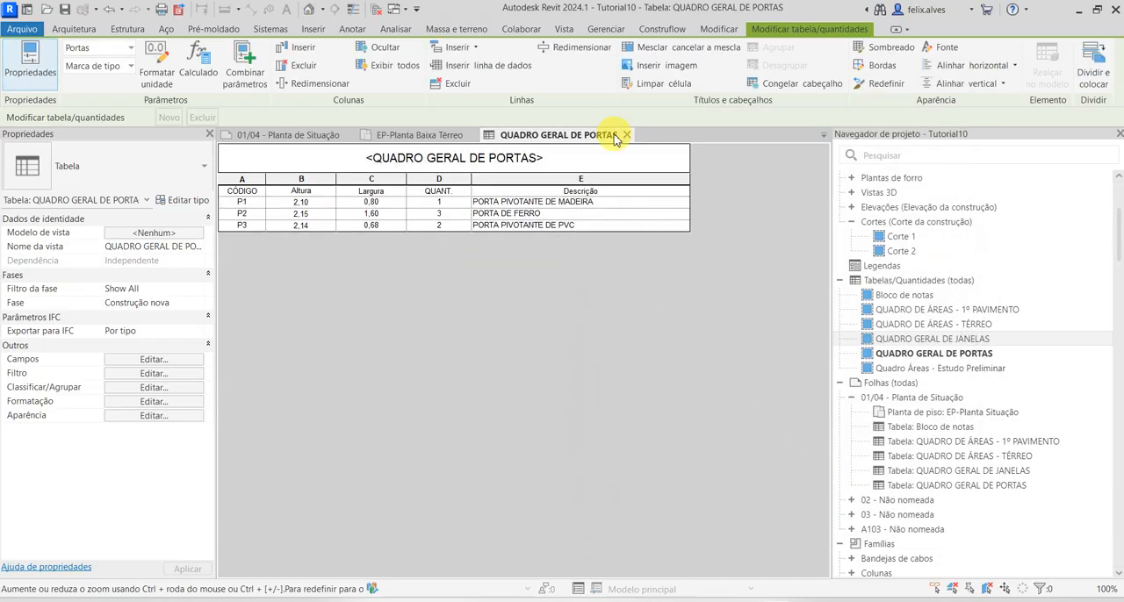
click(626, 135)
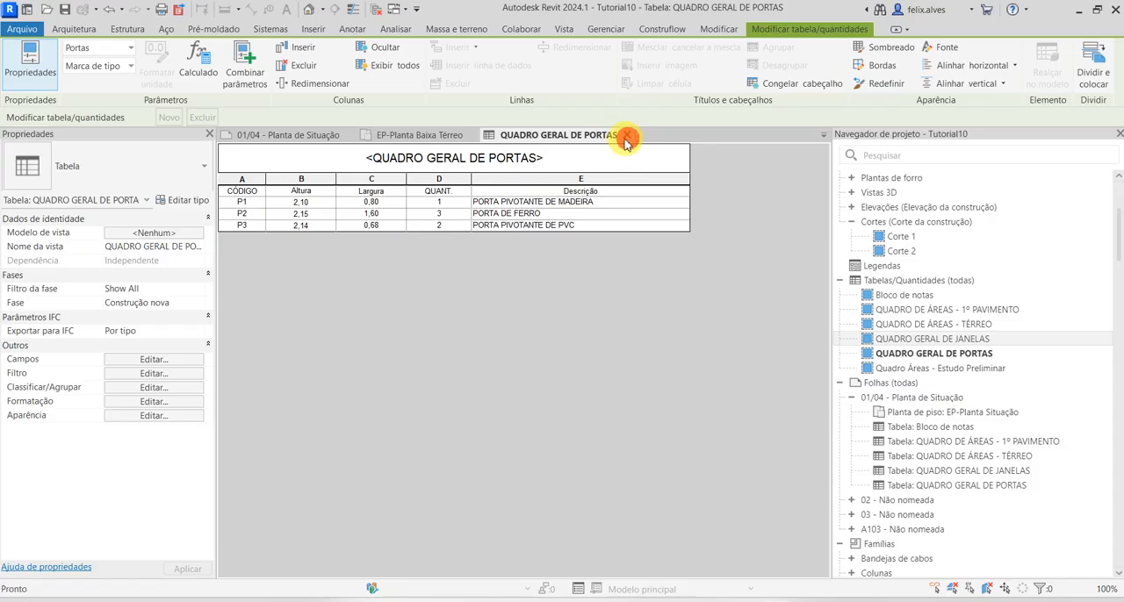
Move the QUADRO GERAL DE JANELAS schedule up to close the gap beneath the shortened QUADRO GERAL DE PORTAS
scroll(505, 299, down, 3)
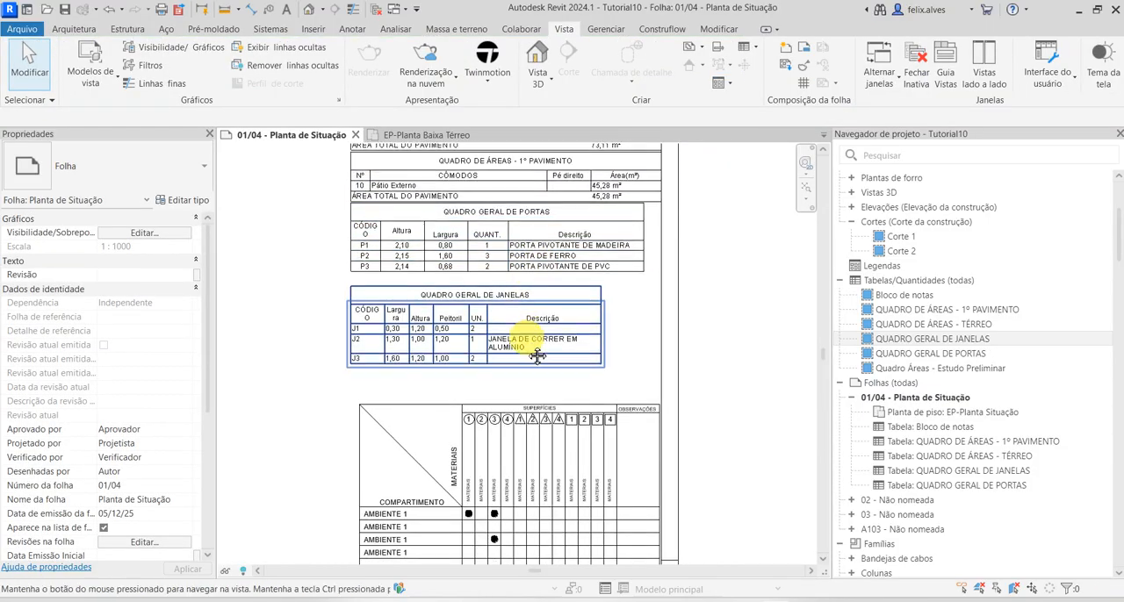
click(522, 390)
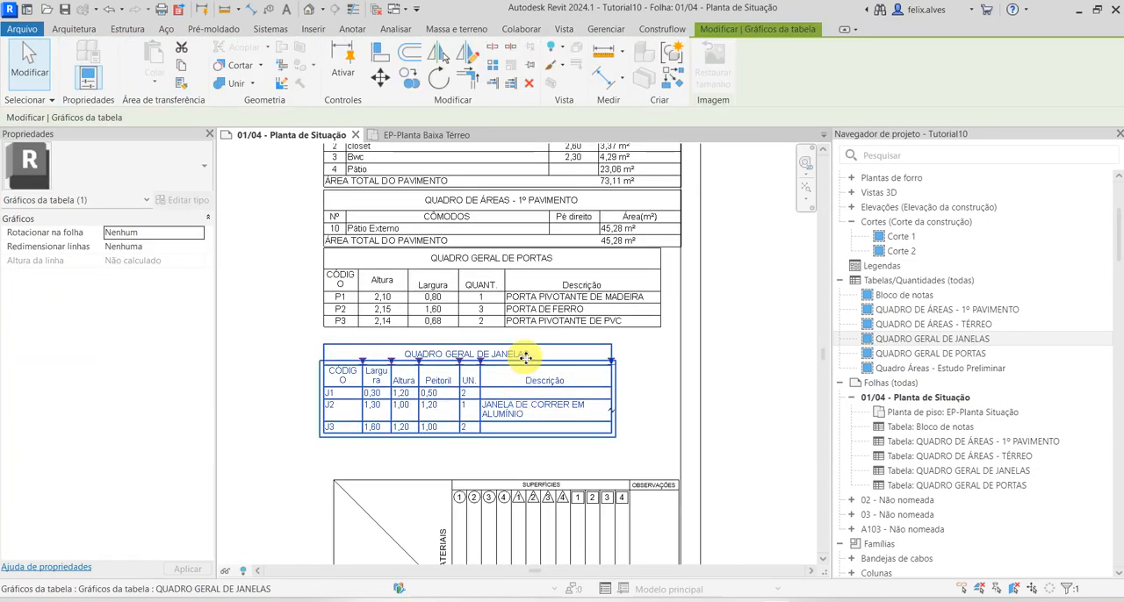
mouse_move(525, 357)
mouse_down()
mouse_move(518, 334)
mouse_move(530, 351)
mouse_move(525, 343)
mouse_up()
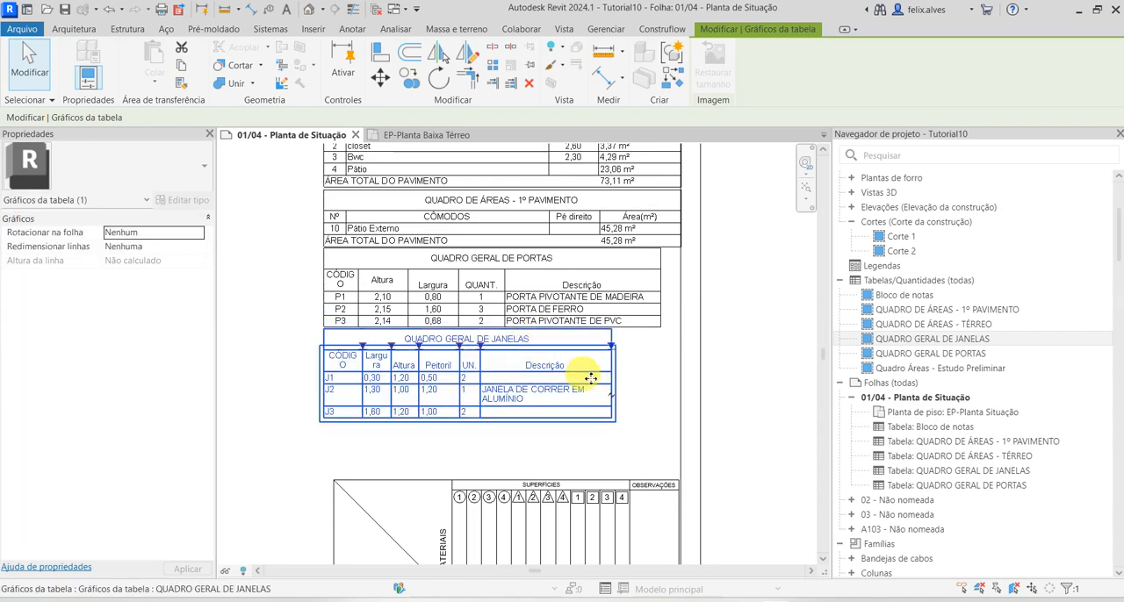
click(716, 401)
Move the PAE_TabelaAcabamentos finishes table up to directly beneath the QUADRO GERAL DE JANELAS schedule
click(586, 481)
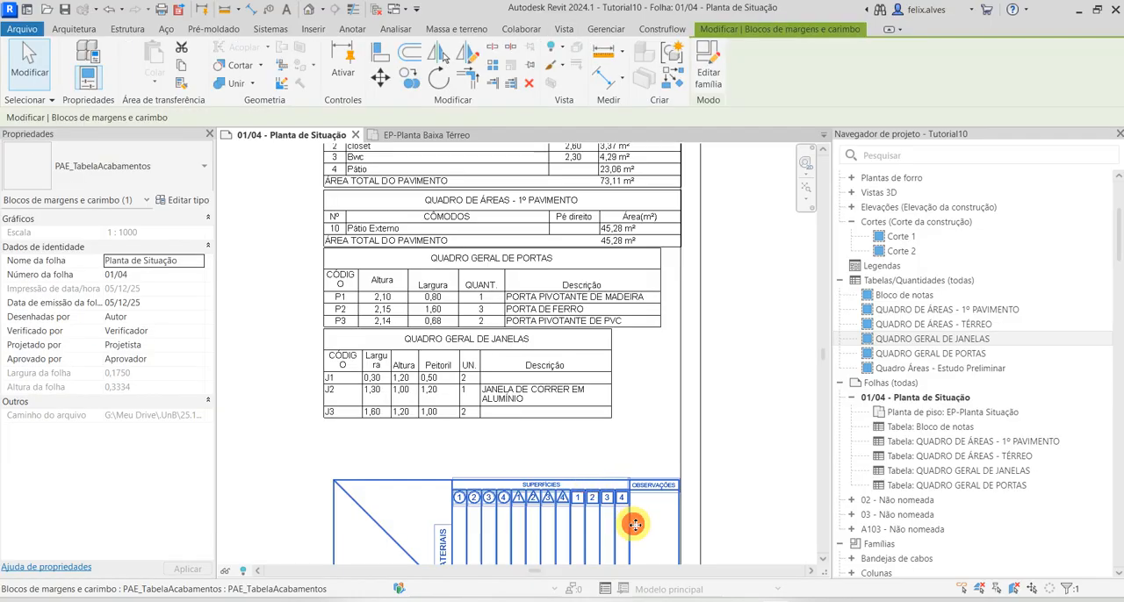
drag(634, 524, 629, 458)
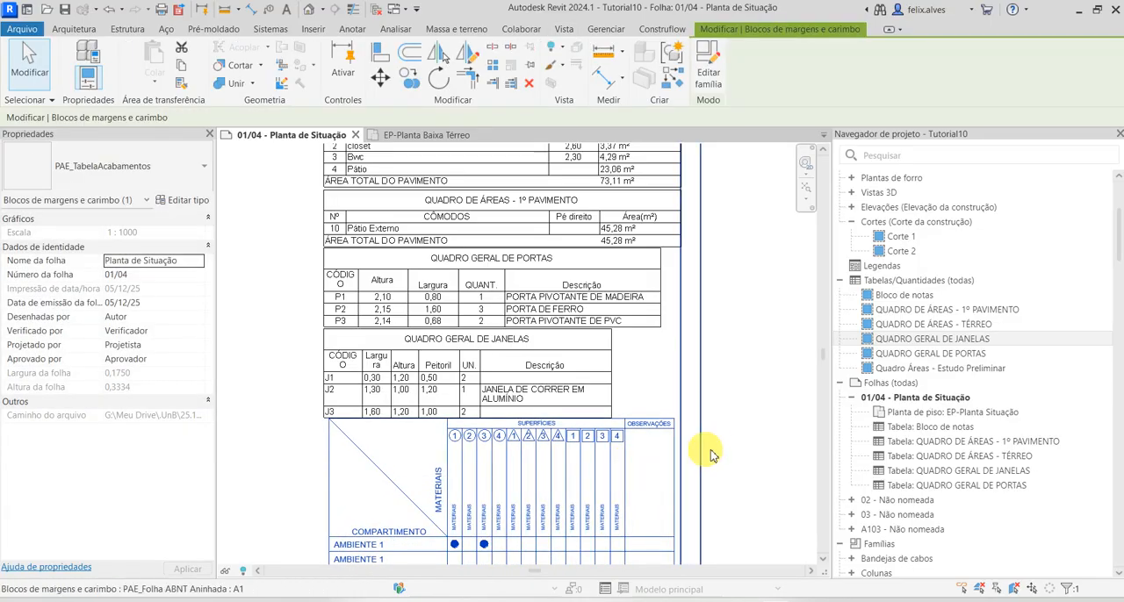
click(721, 449)
Inspect the finishes table's compartment rows and material columns, opening its family in the family editor and closing it to return to sheet 01/04
scroll(722, 450, down, 2)
middle_drag(723, 450, 624, 111)
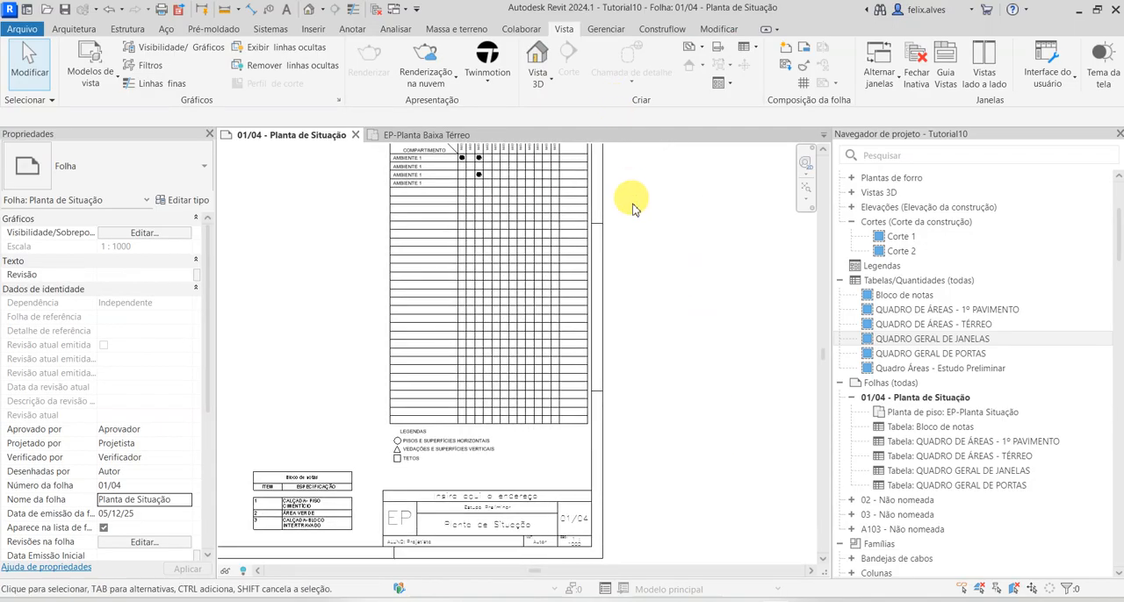
scroll(670, 296, down, 2)
middle_drag(670, 296, 641, 358)
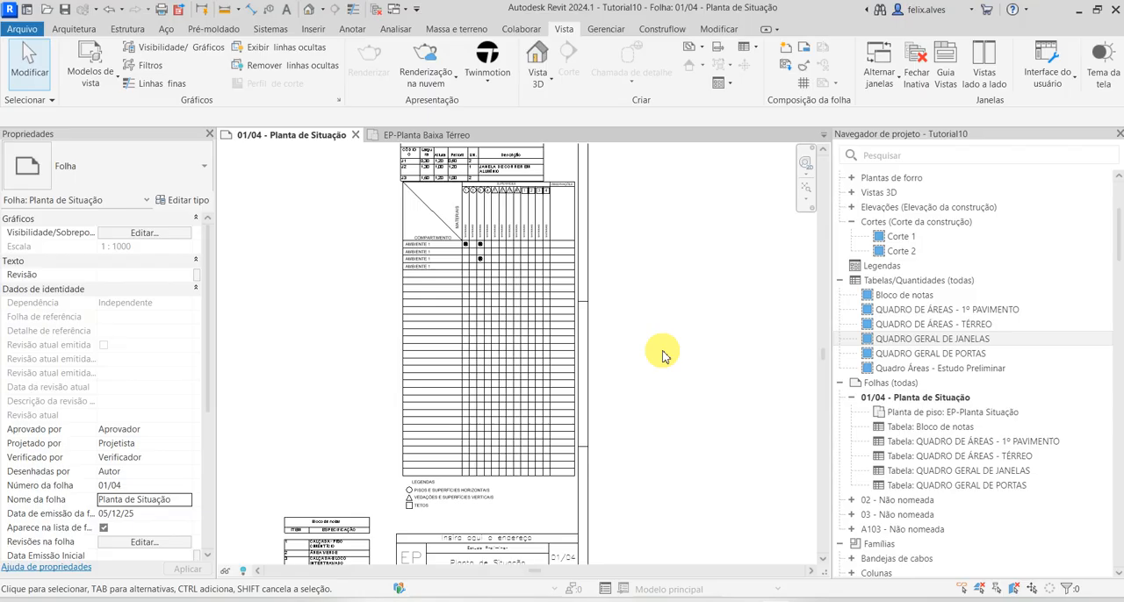
scroll(431, 489, up, 2)
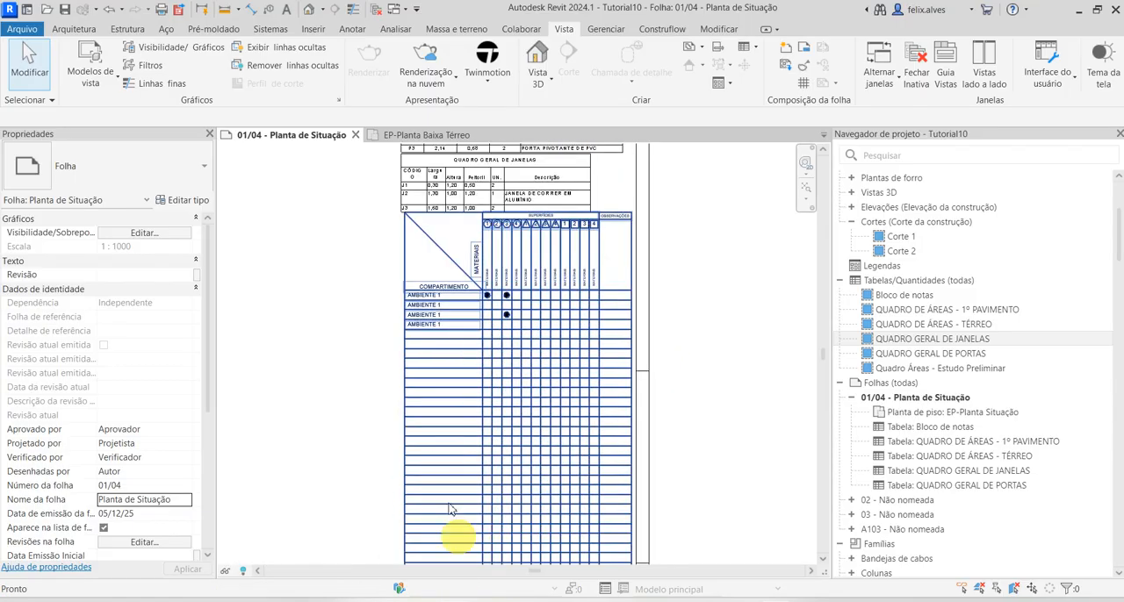
scroll(431, 321, up, 2)
click(449, 288)
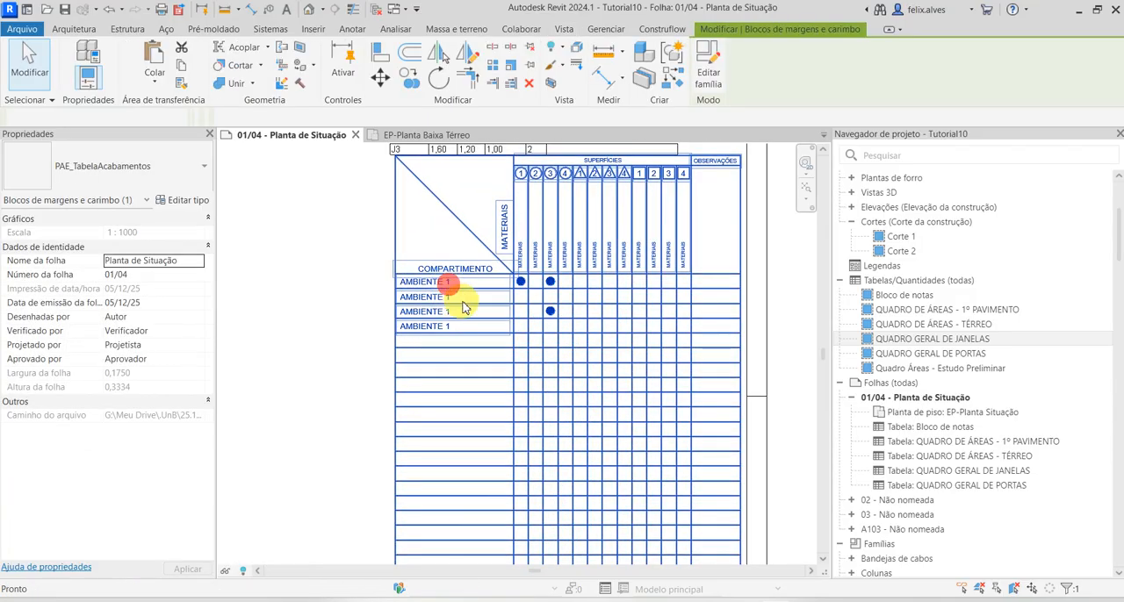
double_click(466, 308)
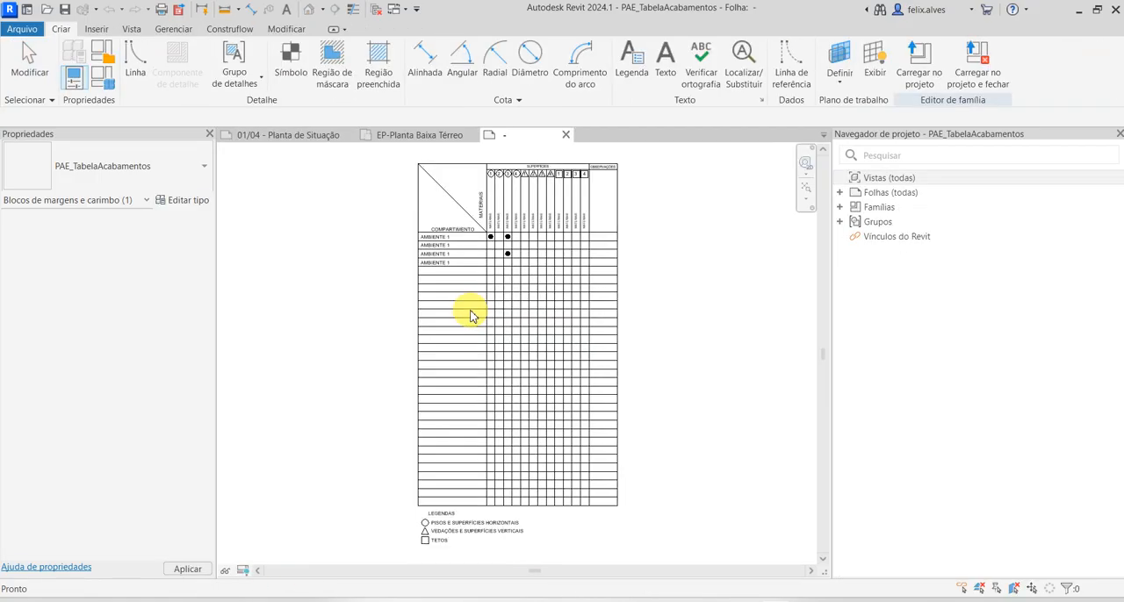
click(566, 136)
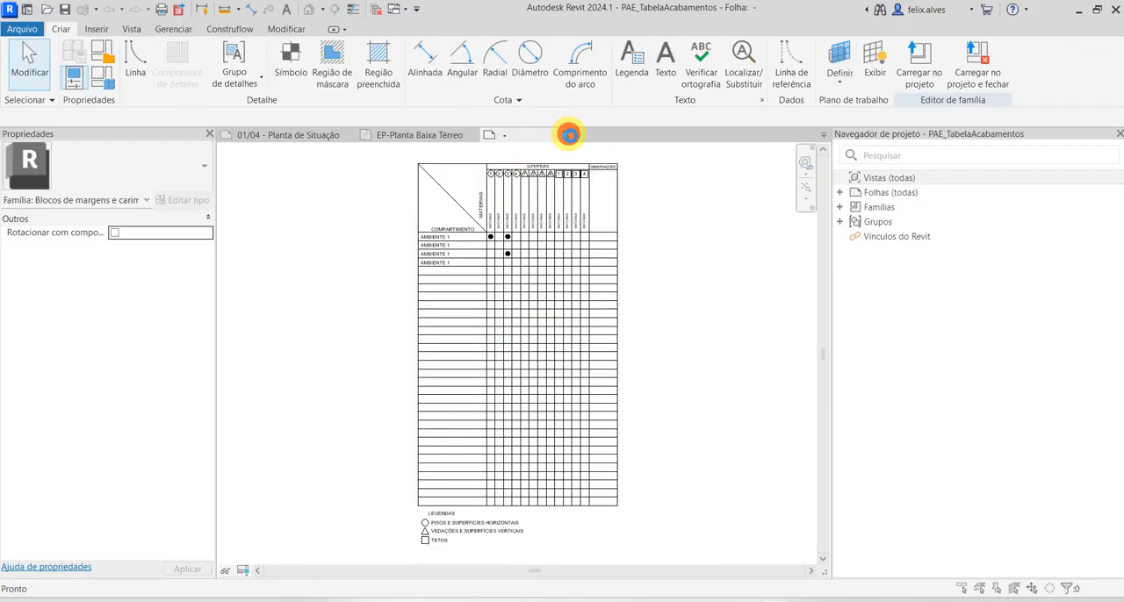
click(599, 316)
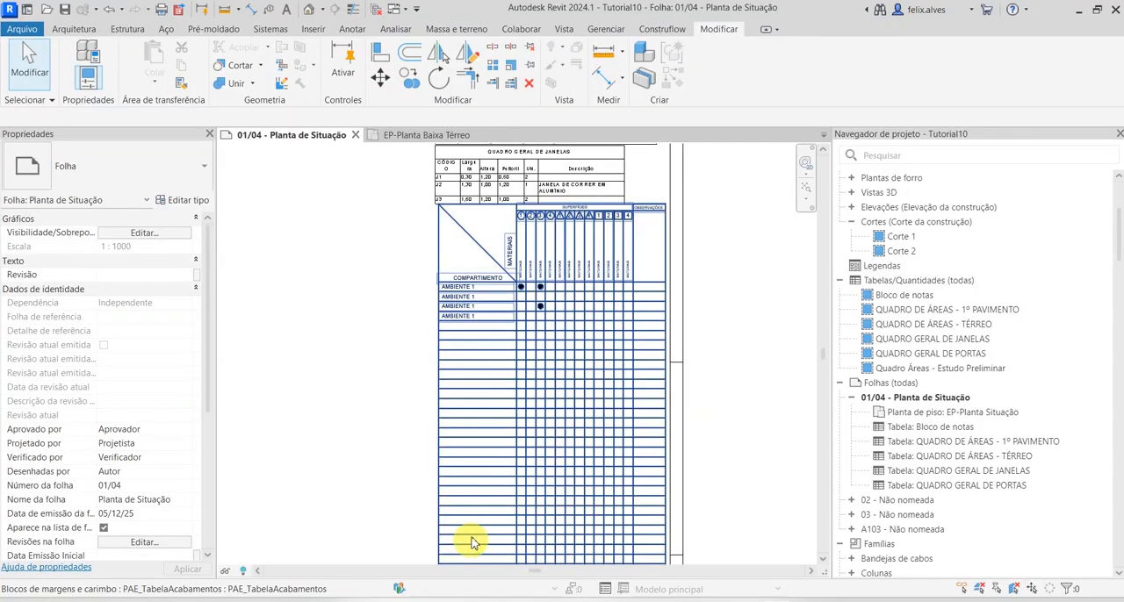
scroll(481, 345, up, 1)
middle_drag(479, 355, 436, 459)
middle_drag(476, 429, 388, 346)
scroll(379, 342, up, 2)
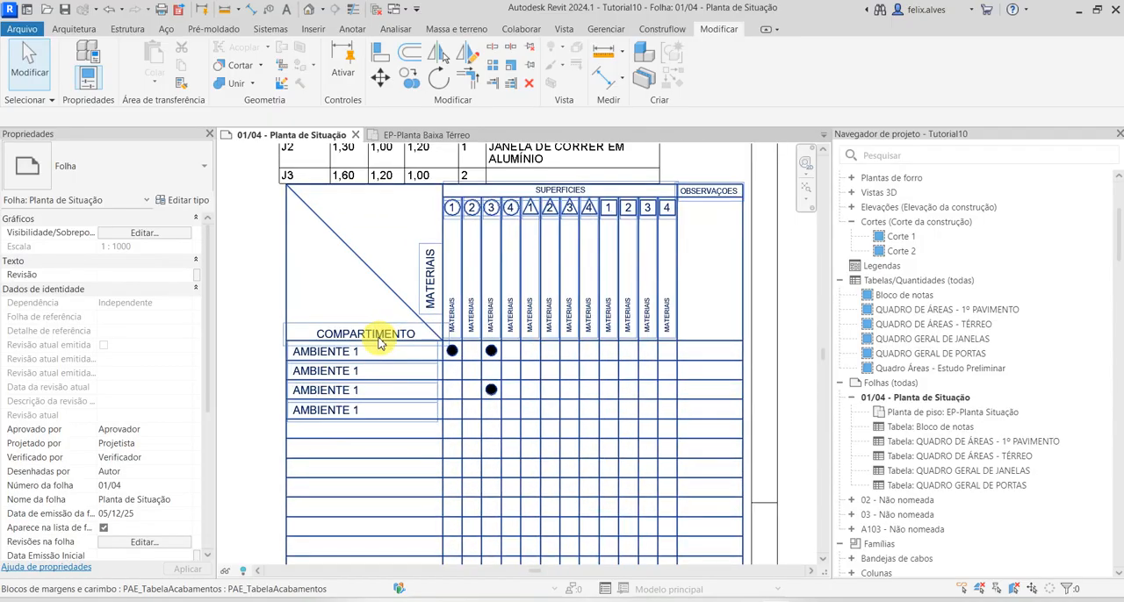
Examine the finishes table's compartment rows, numbered material columns, marker dots and the LEGENDAS symbols beneath it
scroll(433, 441, down, 2)
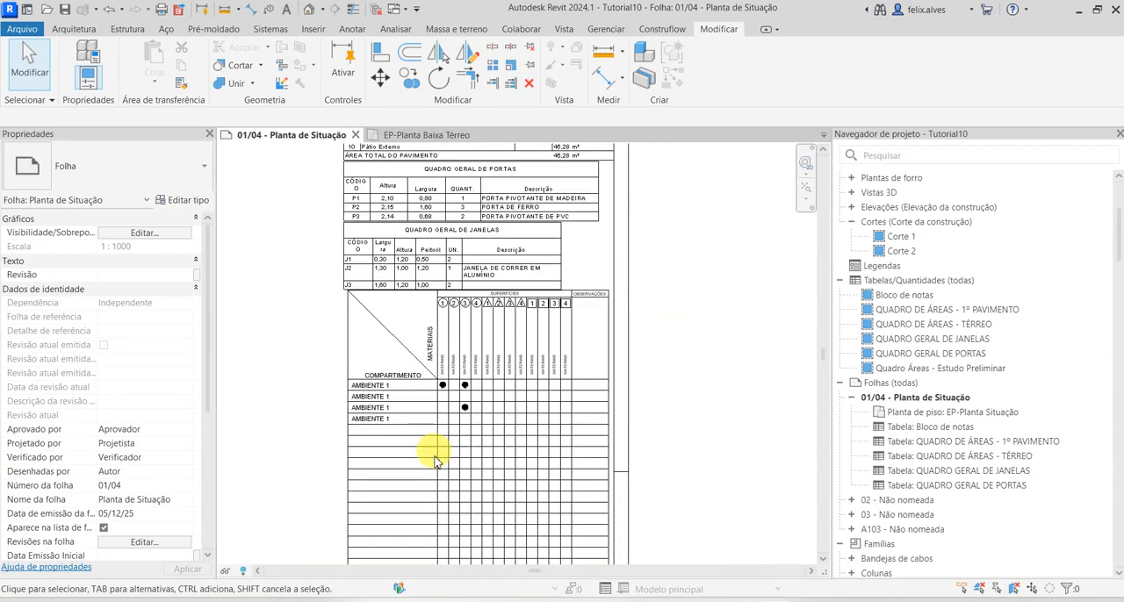
middle_drag(436, 479, 427, 434)
scroll(432, 265, up, 3)
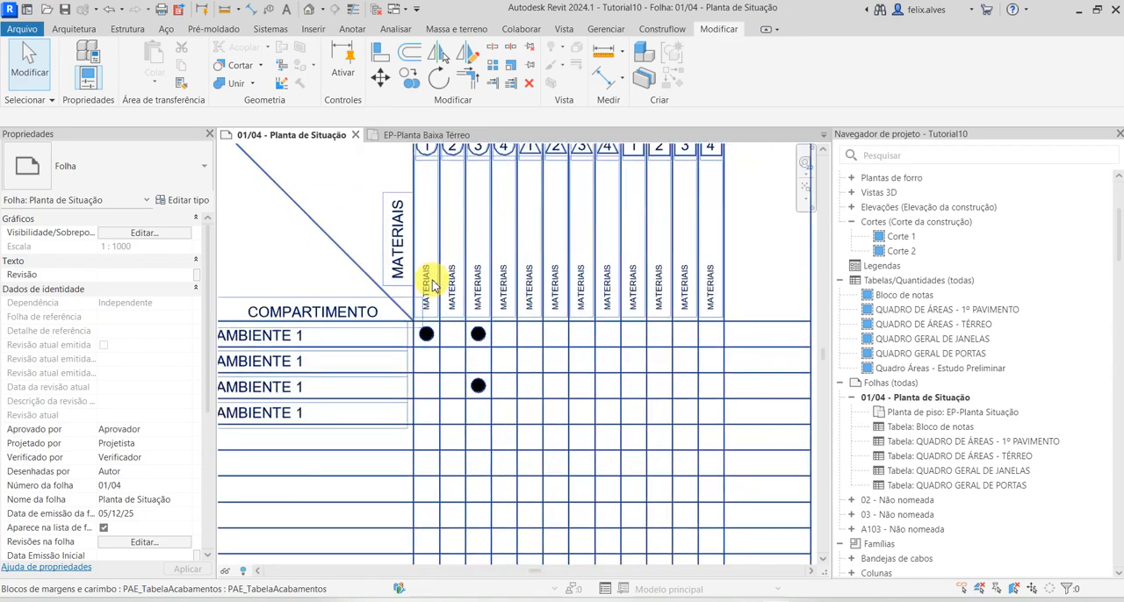
middle_drag(432, 289, 443, 315)
scroll(431, 394, down, 3)
scroll(434, 395, down, 2)
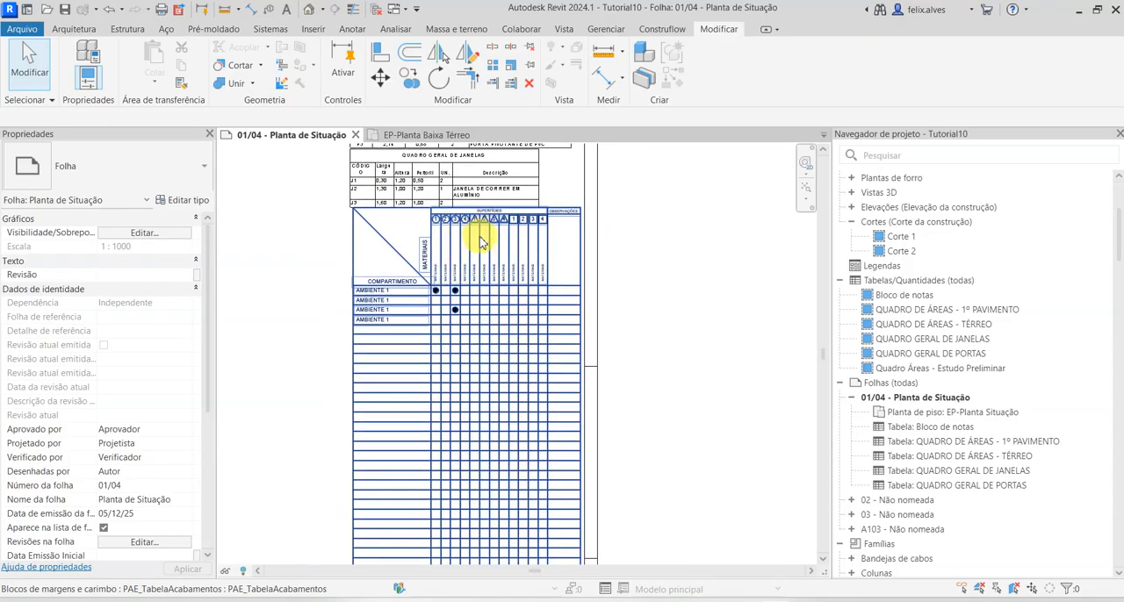
scroll(439, 220, up, 6)
scroll(459, 381, down, 7)
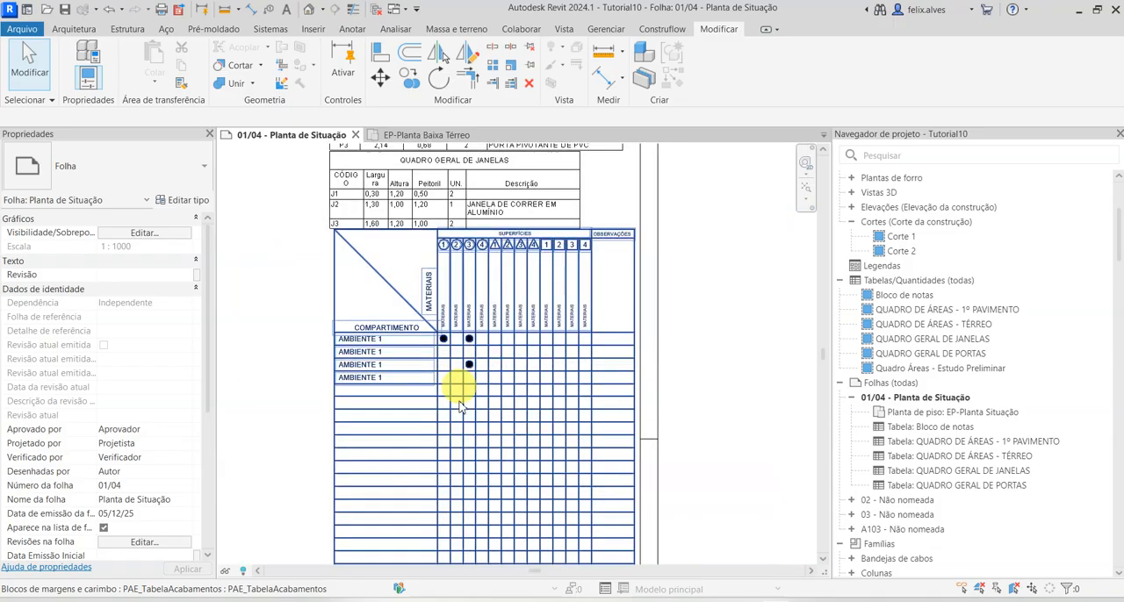
middle_drag(459, 381, 465, 242)
scroll(404, 442, up, 4)
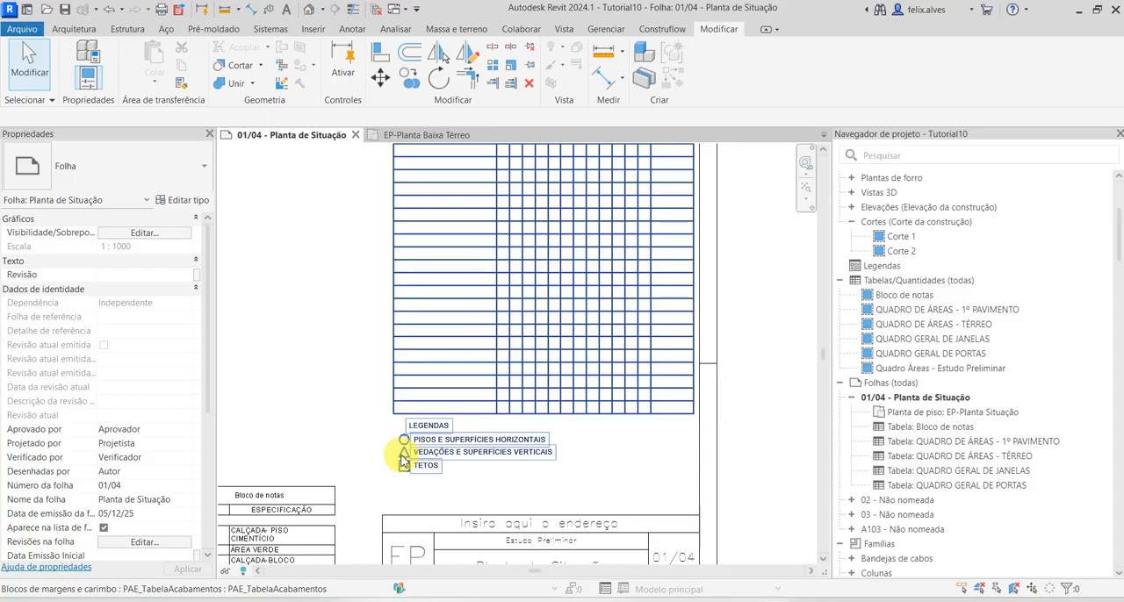
scroll(462, 394, down, 1)
middle_drag(462, 394, 439, 570)
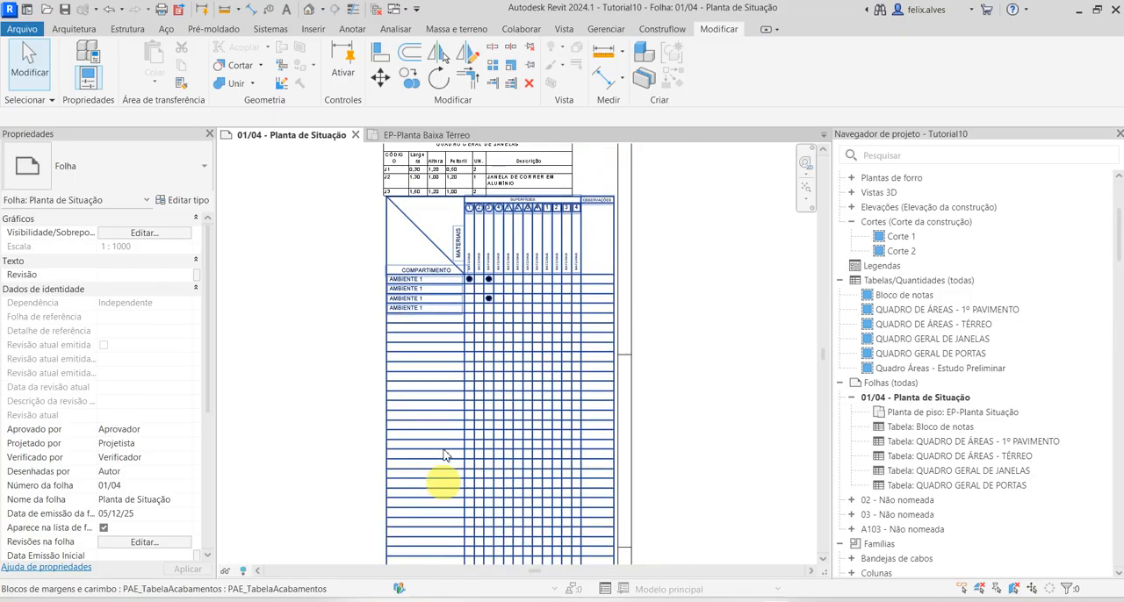
scroll(444, 378, up, 4)
middle_drag(450, 277, 429, 513)
scroll(464, 398, up, 2)
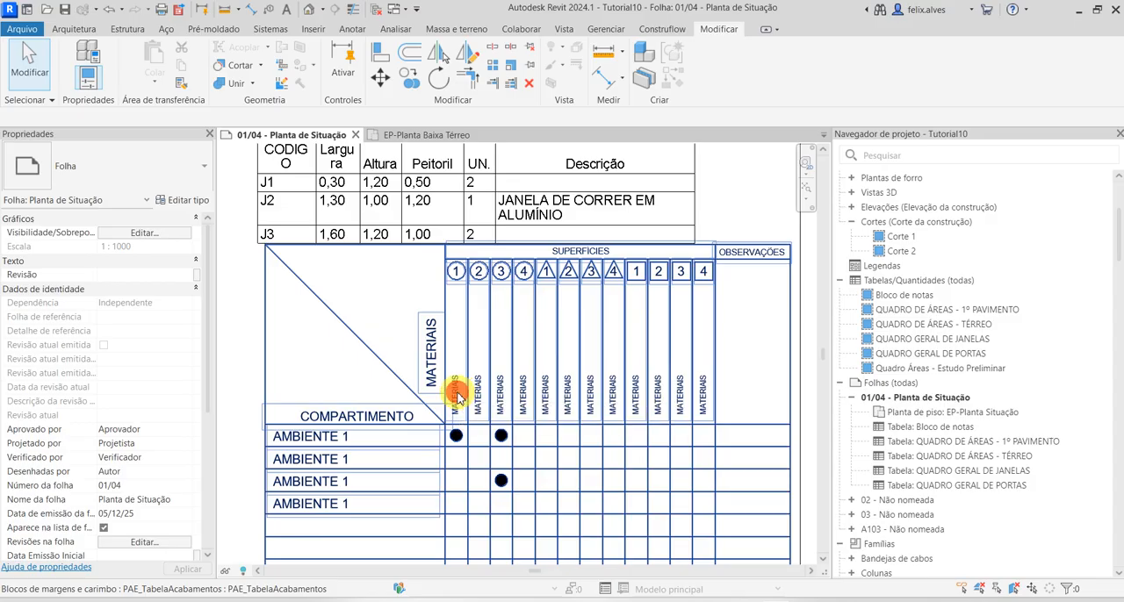
Open the PAE_TabelaAcabamentos family for editing and rename the first compartment row SALA
click(456, 398)
click(709, 81)
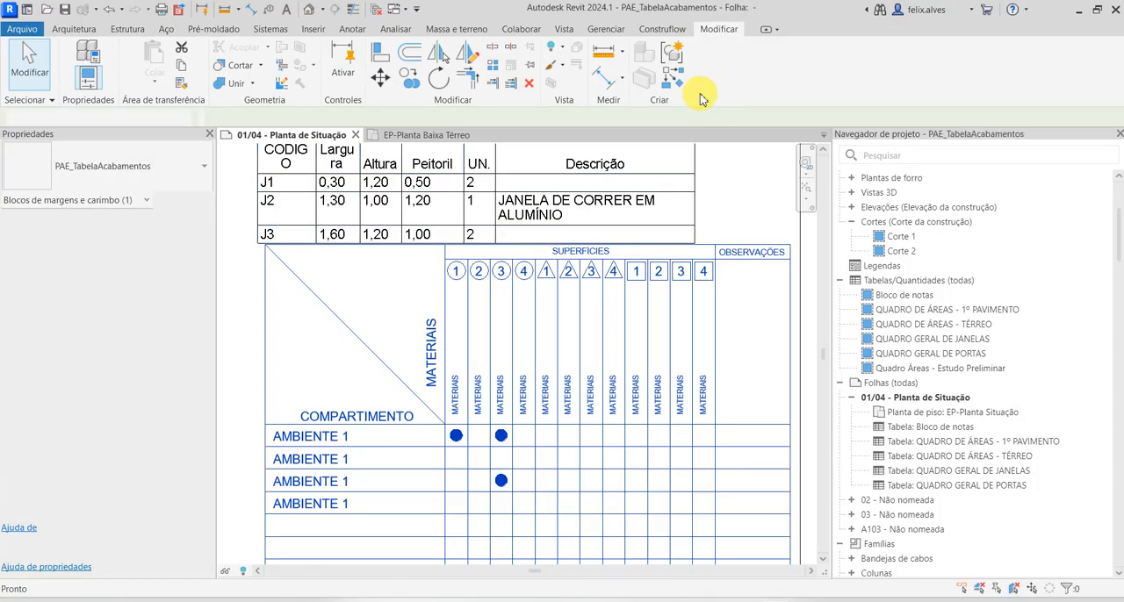
scroll(489, 259, up, 3)
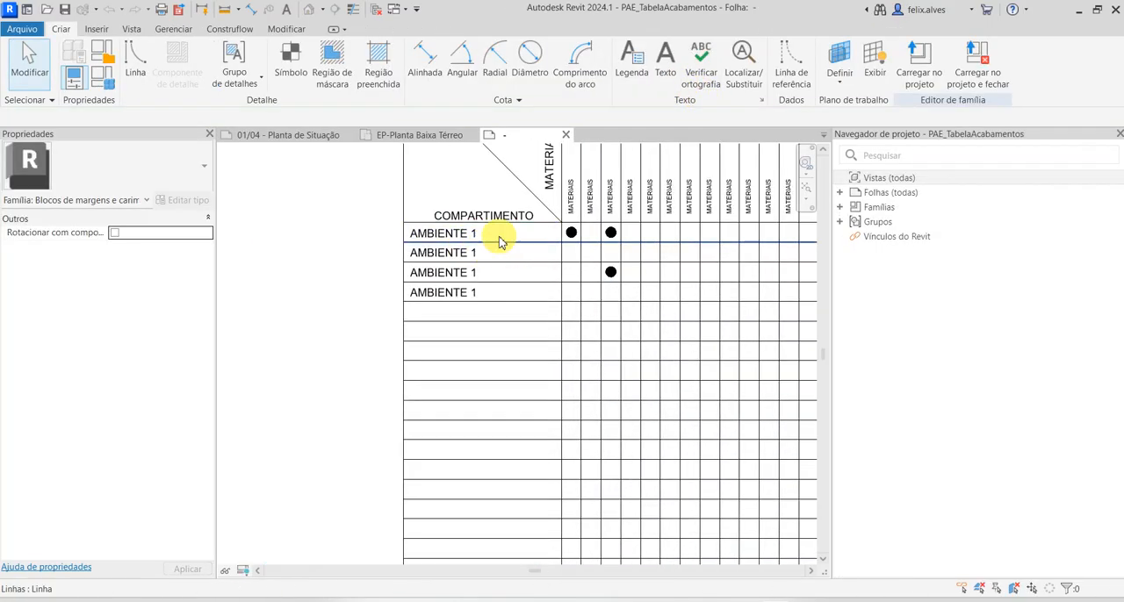
click(498, 243)
click(479, 235)
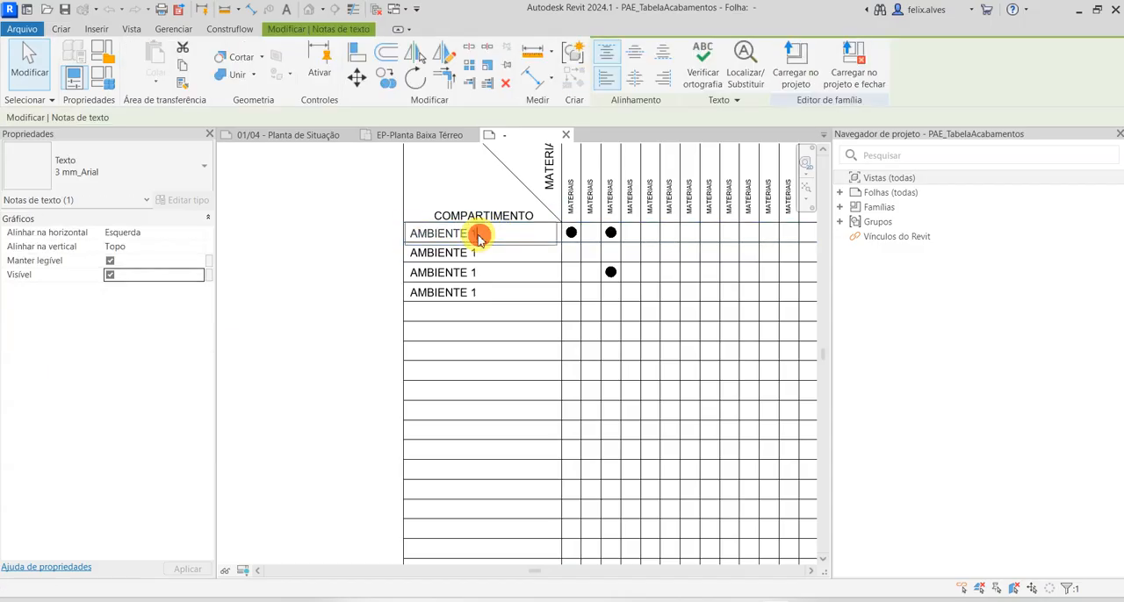
click(479, 235)
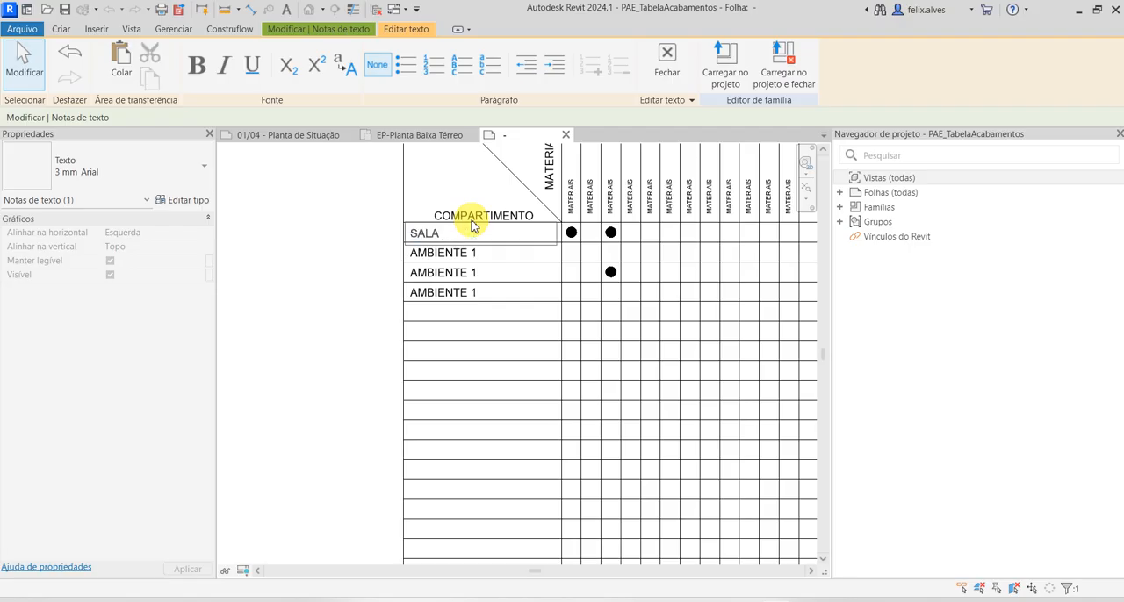
text(SALA)
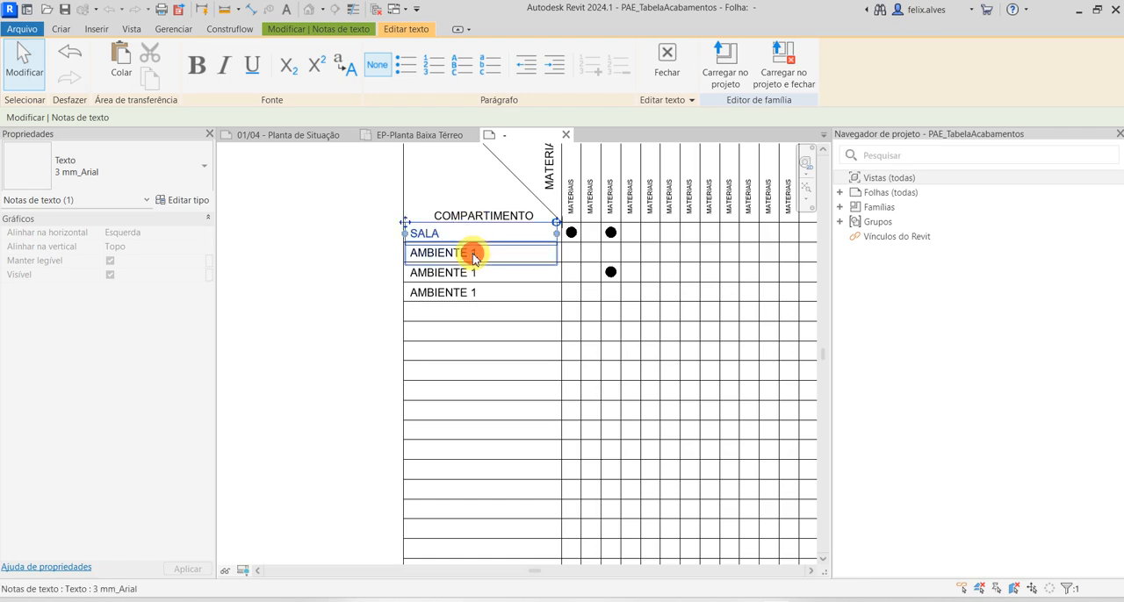
Rename the second compartment row BWC and the third compartment row CLOSET
click(478, 252)
drag(482, 252, 420, 255)
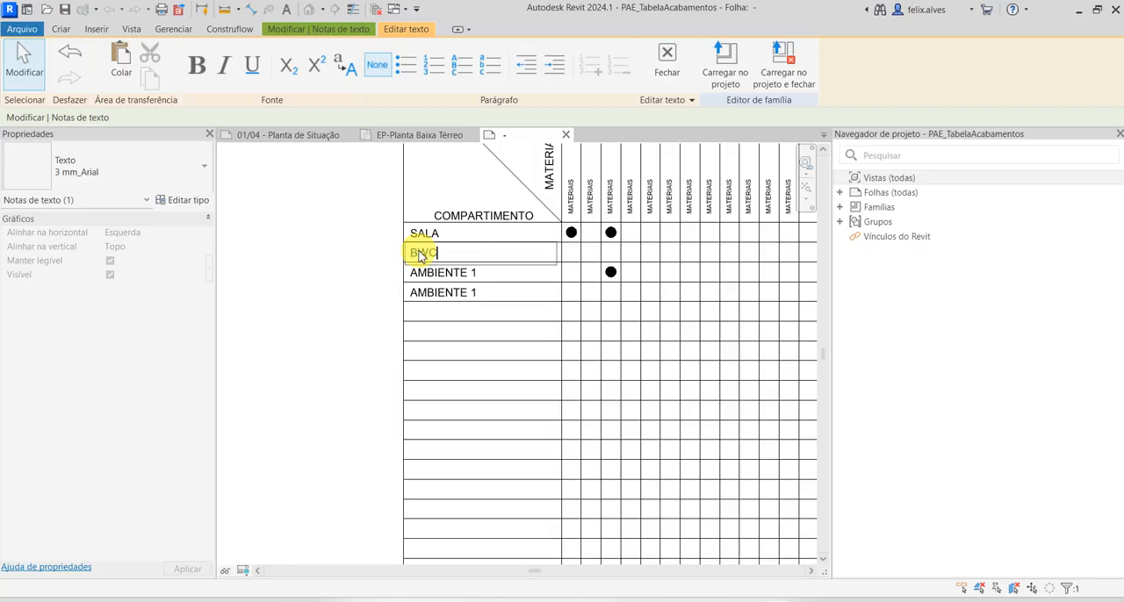
click(451, 272)
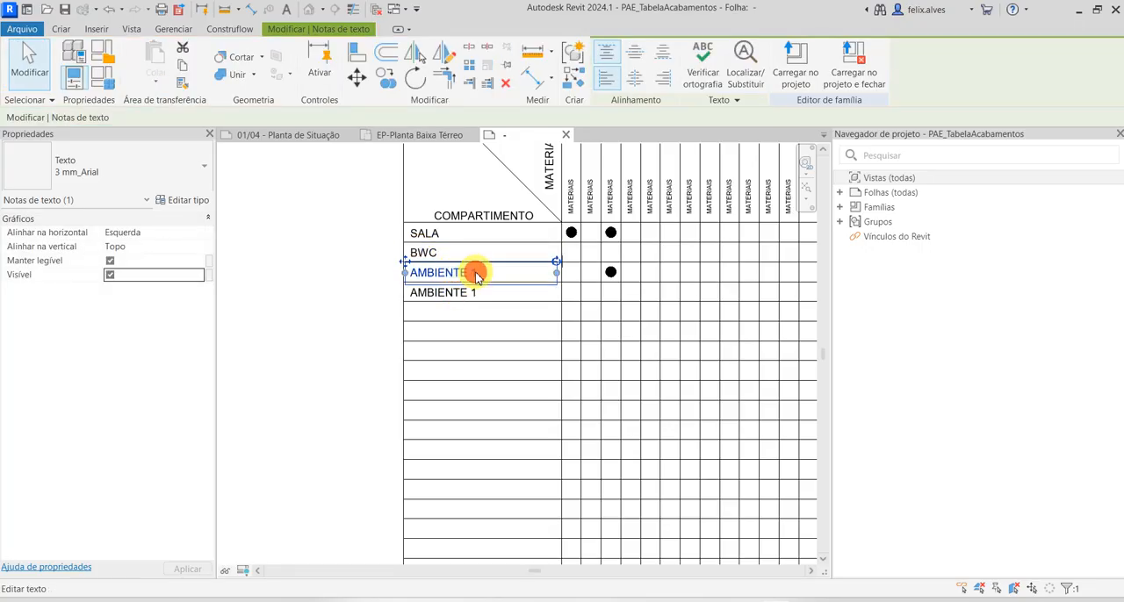
click(474, 274)
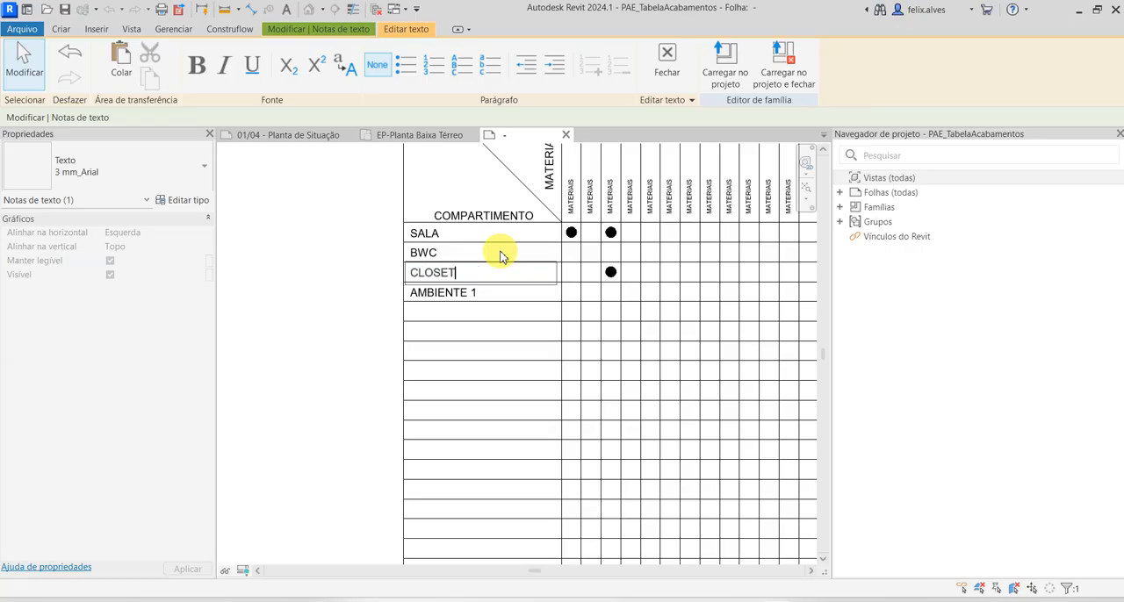
click(339, 360)
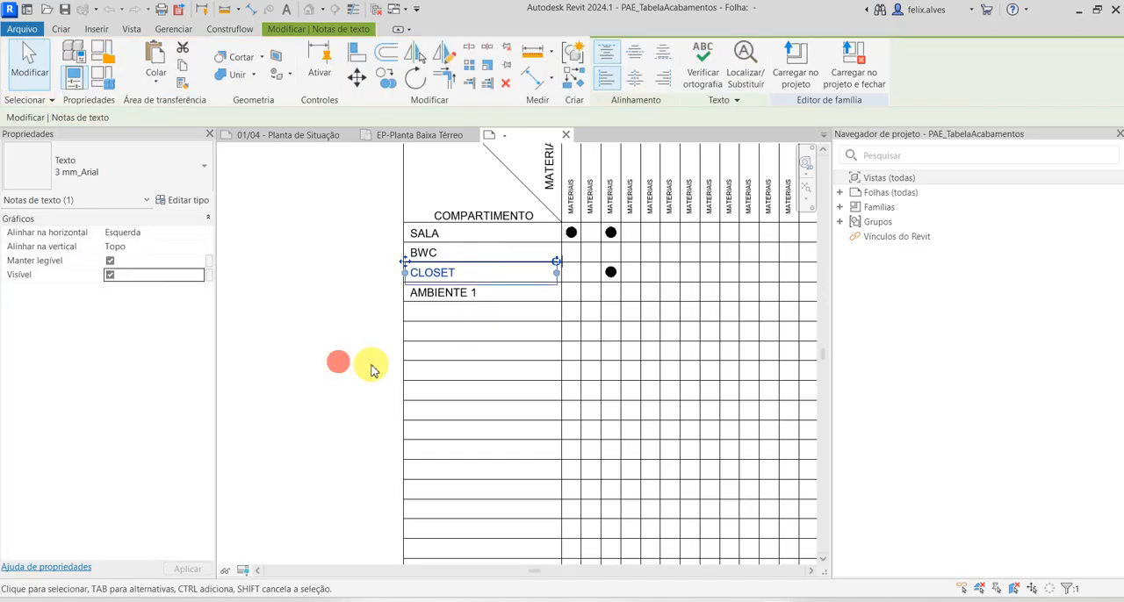
scroll(349, 395, down, 2)
click(349, 397)
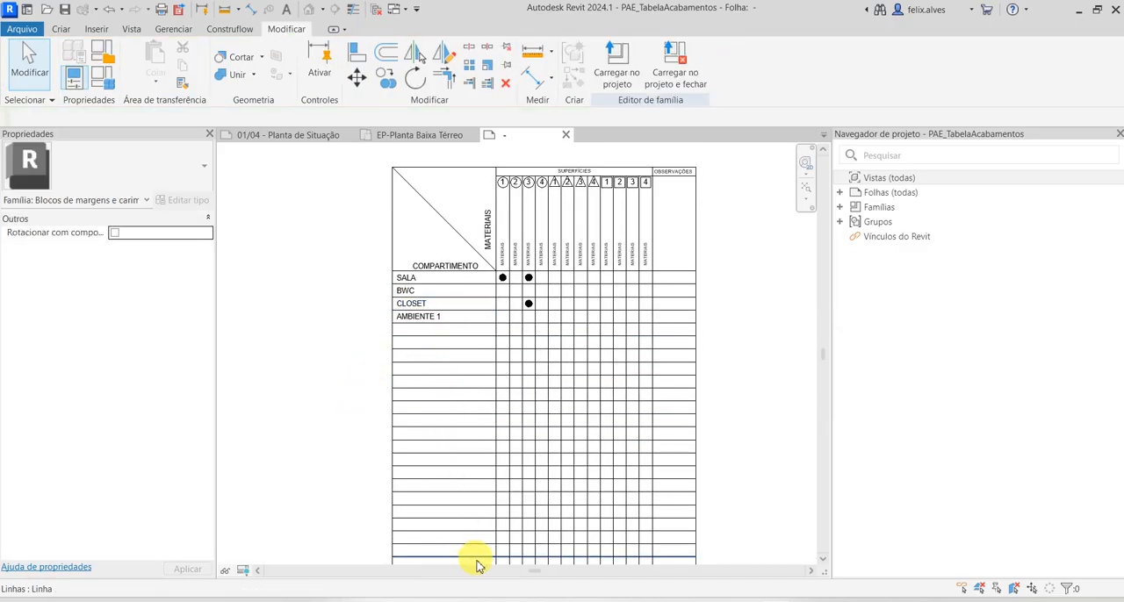
Replace the placeholder text in the circle 1 material column with PISO CERÂMICO - 20x20 CM
scroll(458, 512, down, 1)
scroll(534, 359, up, 1)
scroll(446, 351, up, 3)
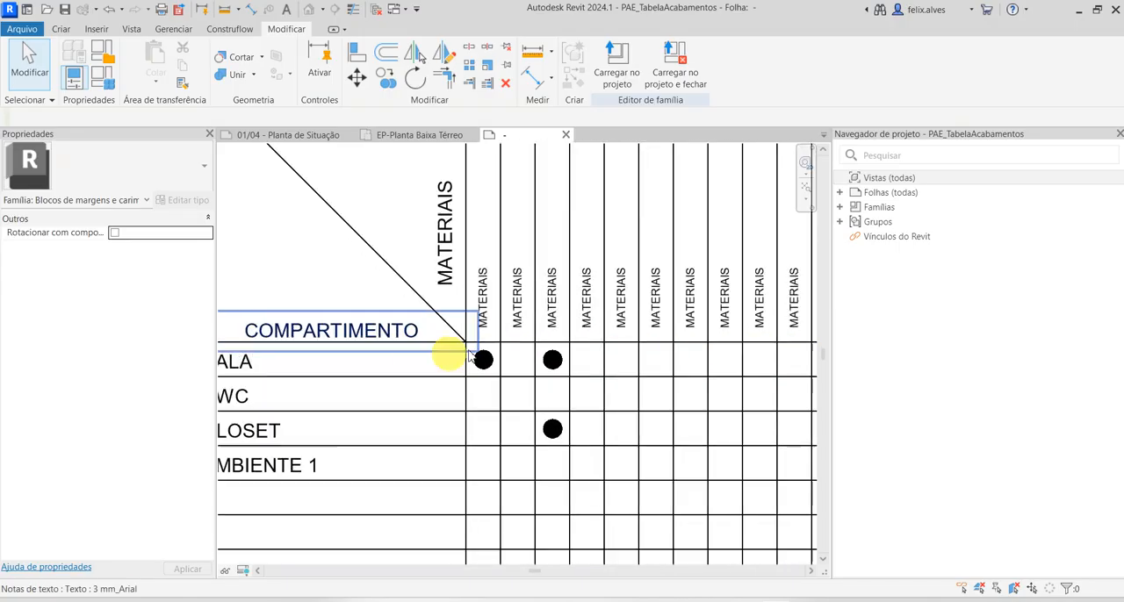
scroll(483, 294, down, 2)
scroll(484, 294, down, 4)
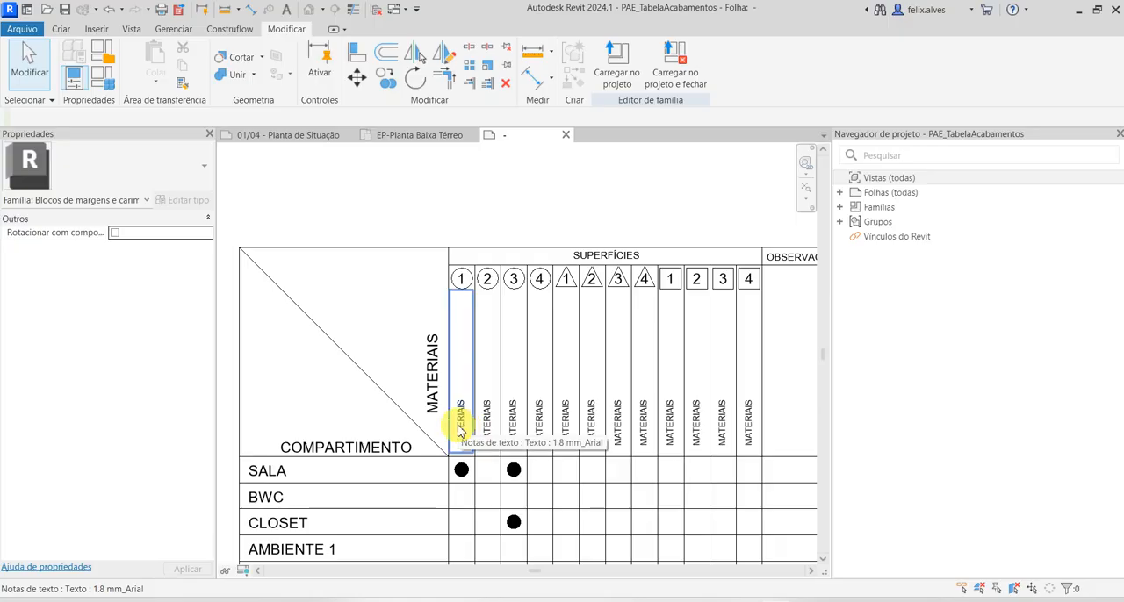
double_click(458, 430)
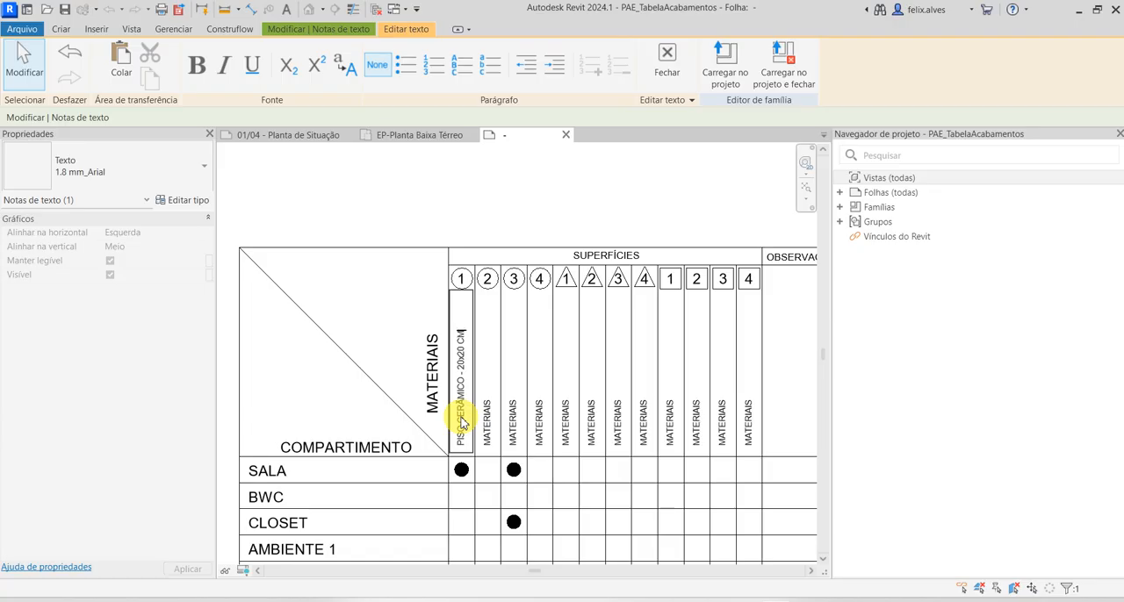
Replace the placeholder text in the circle 2 material column with PISO EM PORCELANTO - 30 x 30 CM
click(489, 432)
click(489, 443)
drag(490, 443, 489, 405)
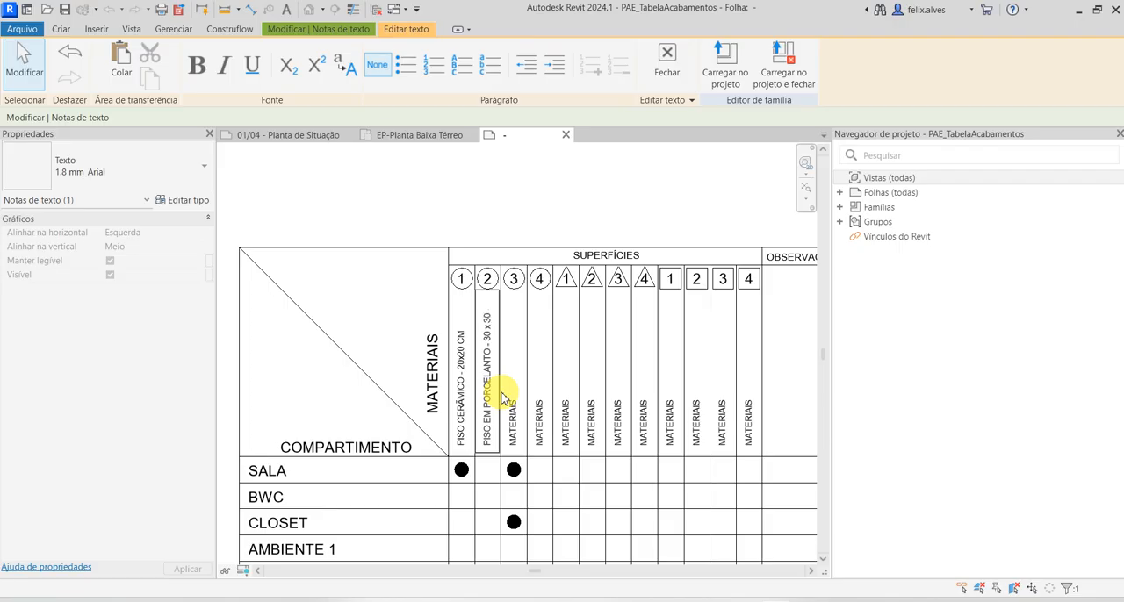
click(519, 448)
Delete the MATERIAIS placeholder texts from the circle 3 and circle 4 columns
click(515, 440)
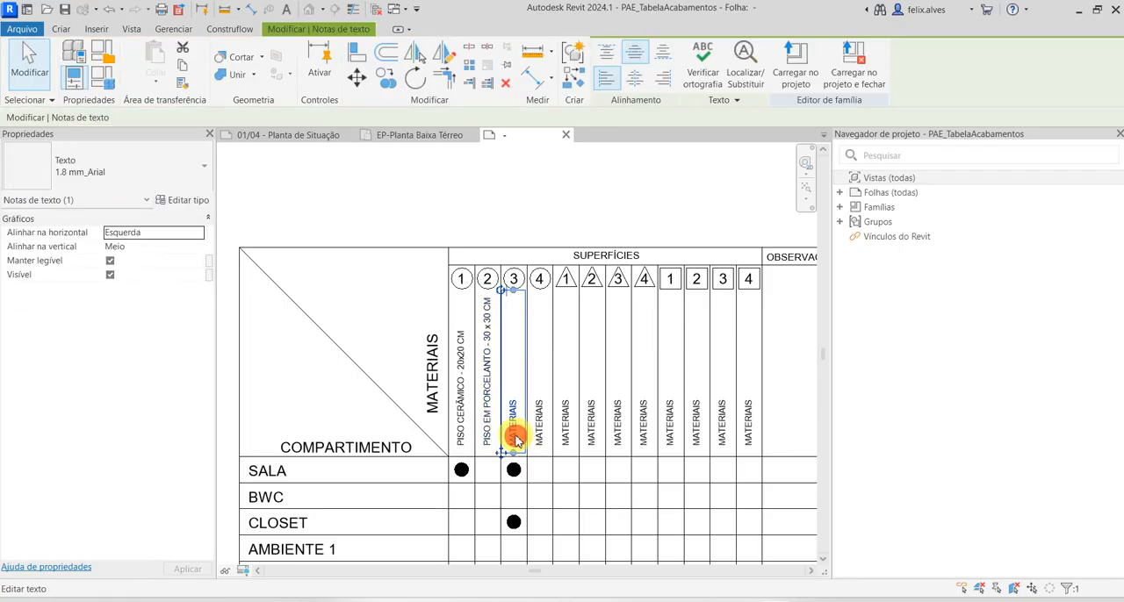
key(Delete)
click(537, 430)
key(Delete)
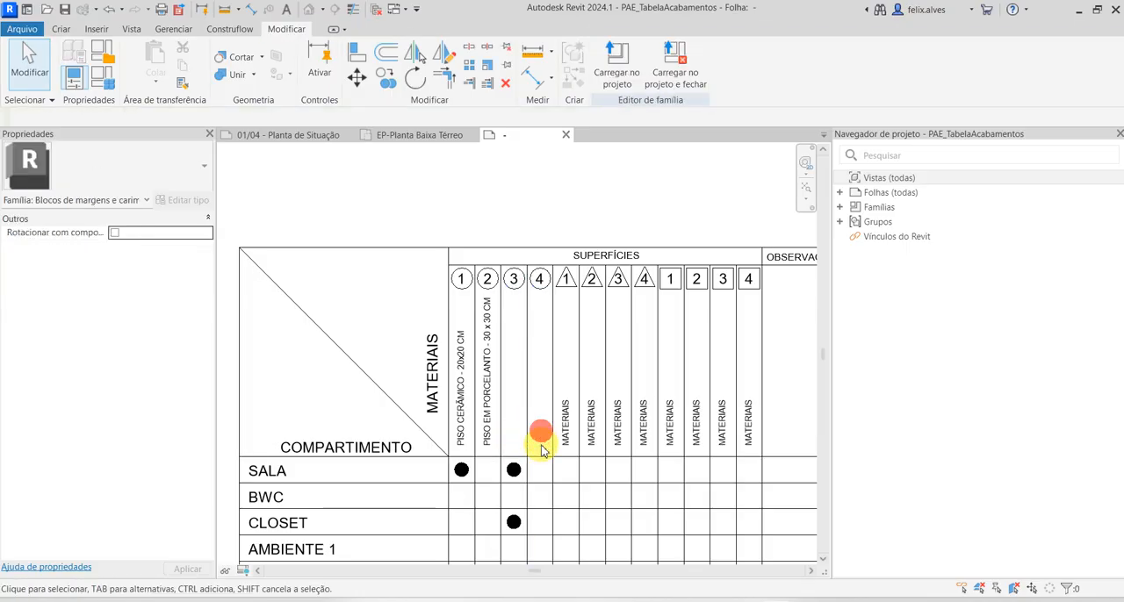
Delete the numbers 3 and 4 from inside their header circles, keeping the circle outlines
click(513, 283)
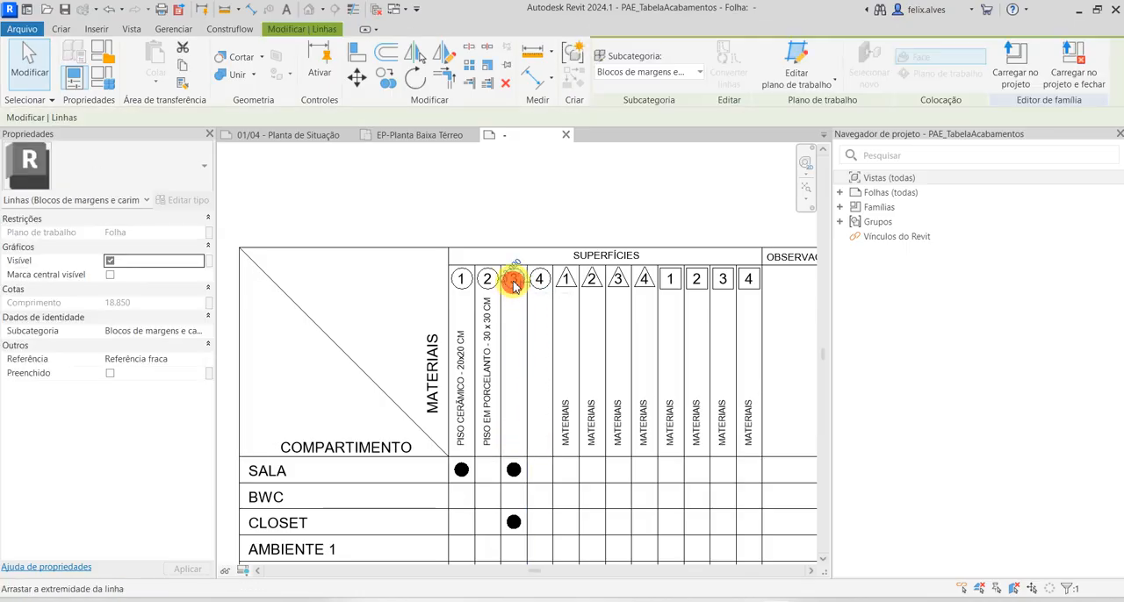
key(Escape)
click(516, 283)
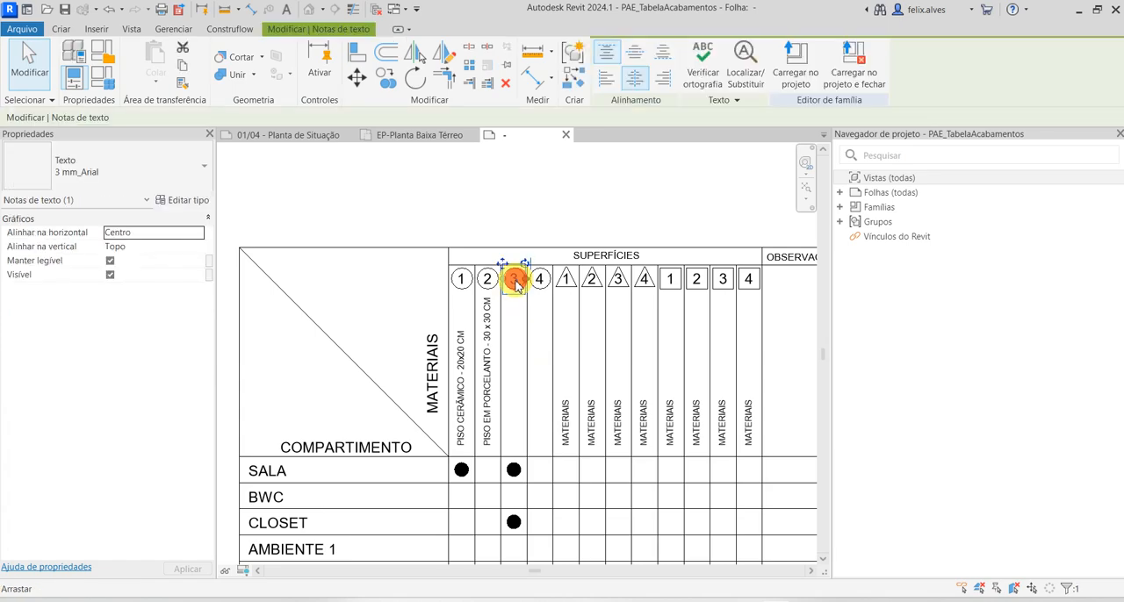
key(Delete)
click(537, 285)
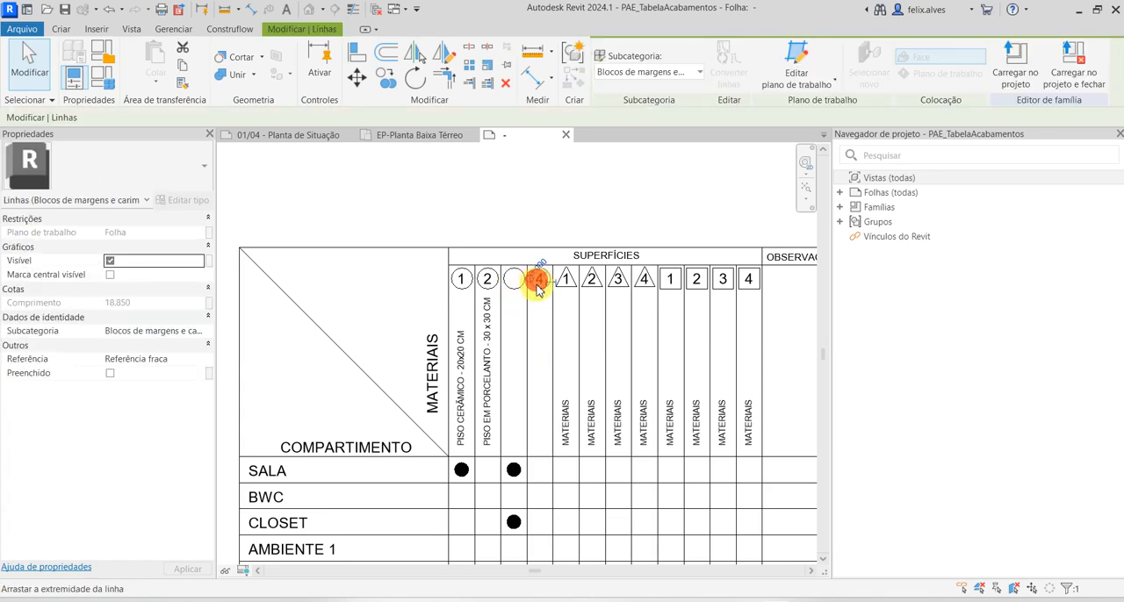
key(Escape)
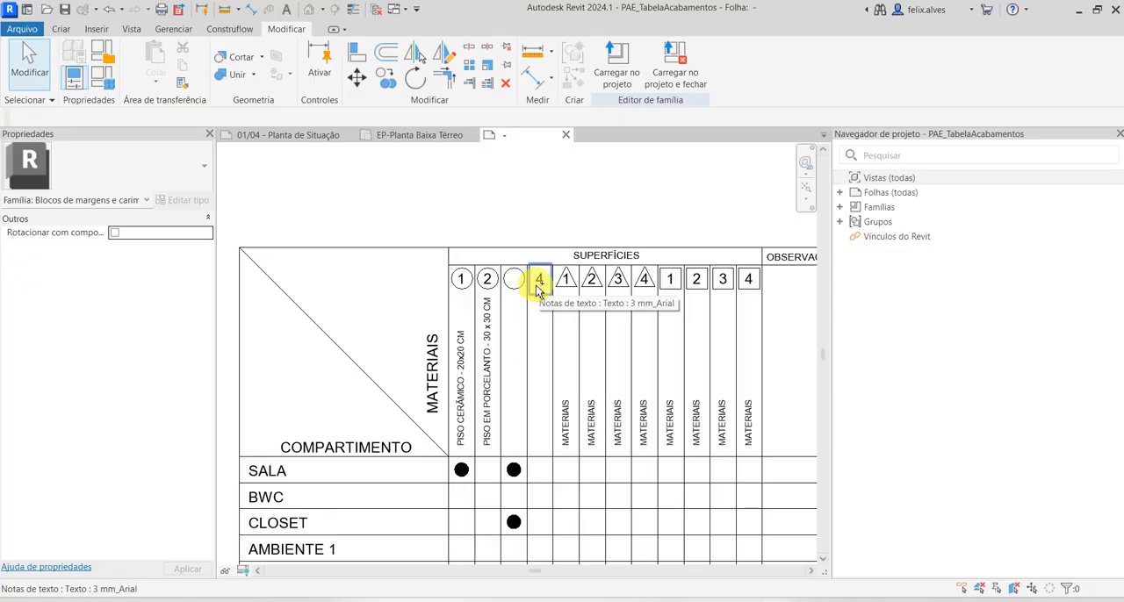
click(540, 288)
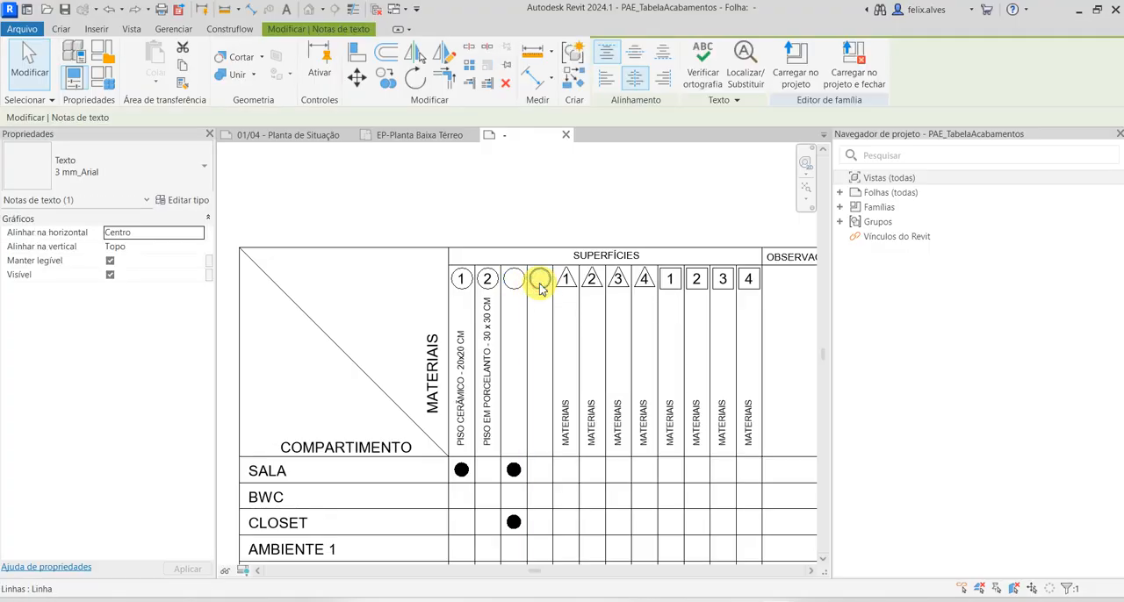
key(Delete)
Copy the filled dot in the SALA row from the PISO CERÂMICO column to the adjacent PISO EM PORCELANTO column
scroll(534, 316, down, 2)
scroll(521, 290, up, 1)
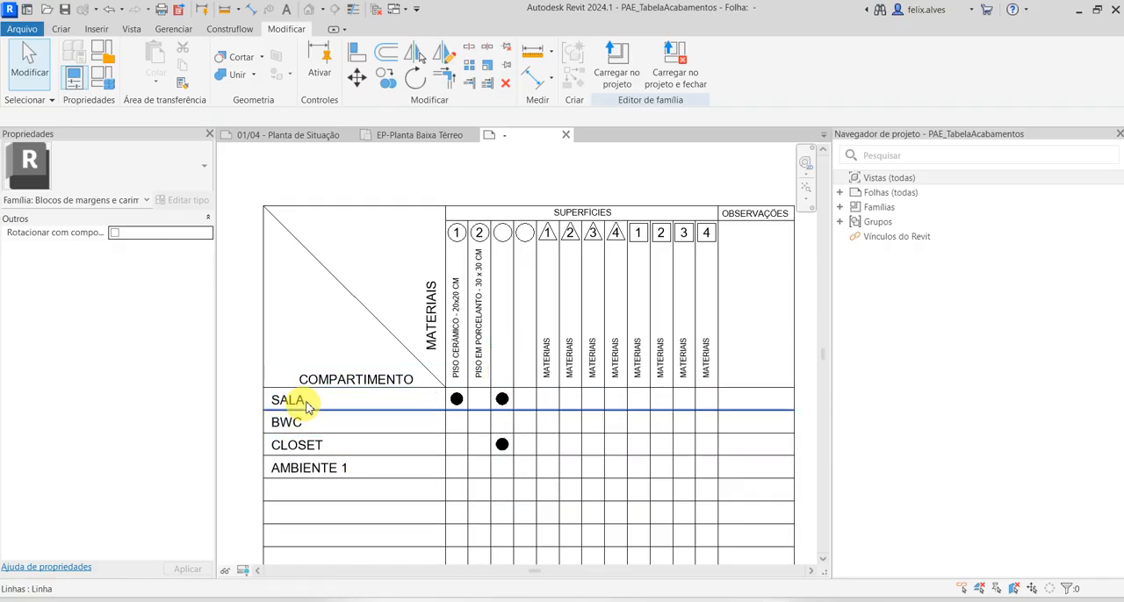
scroll(454, 399, up, 2)
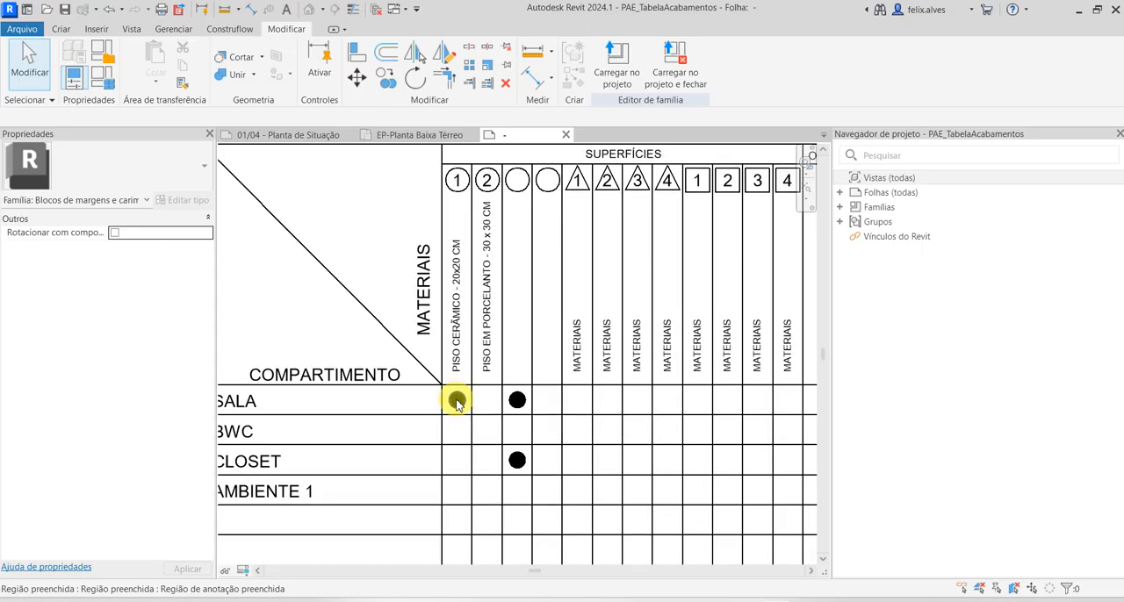
scroll(461, 404, down, 1)
scroll(487, 397, up, 2)
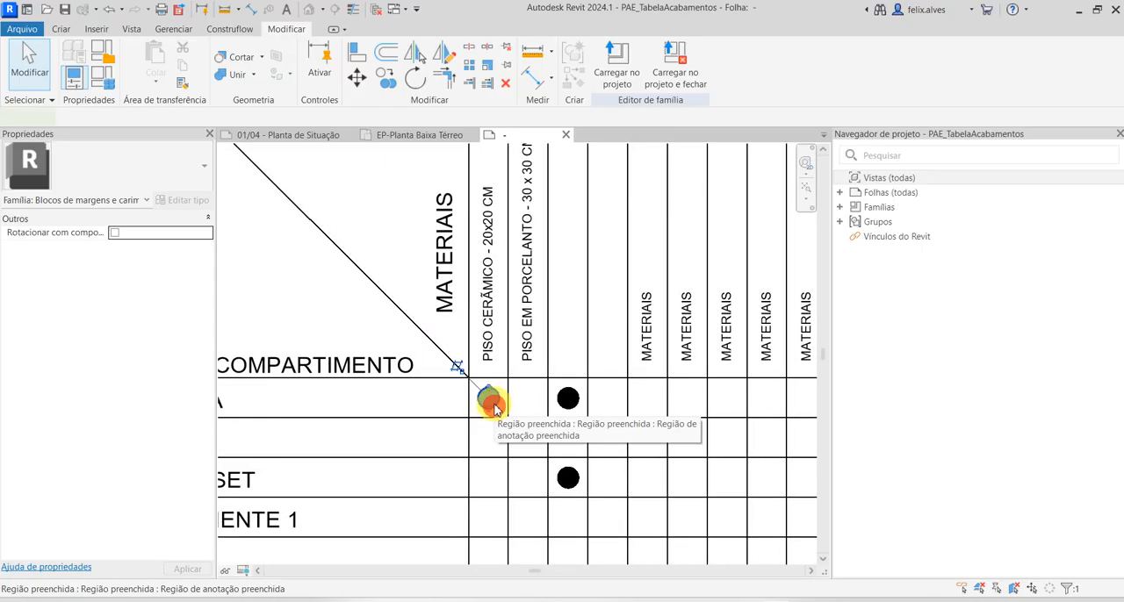
click(489, 400)
click(386, 77)
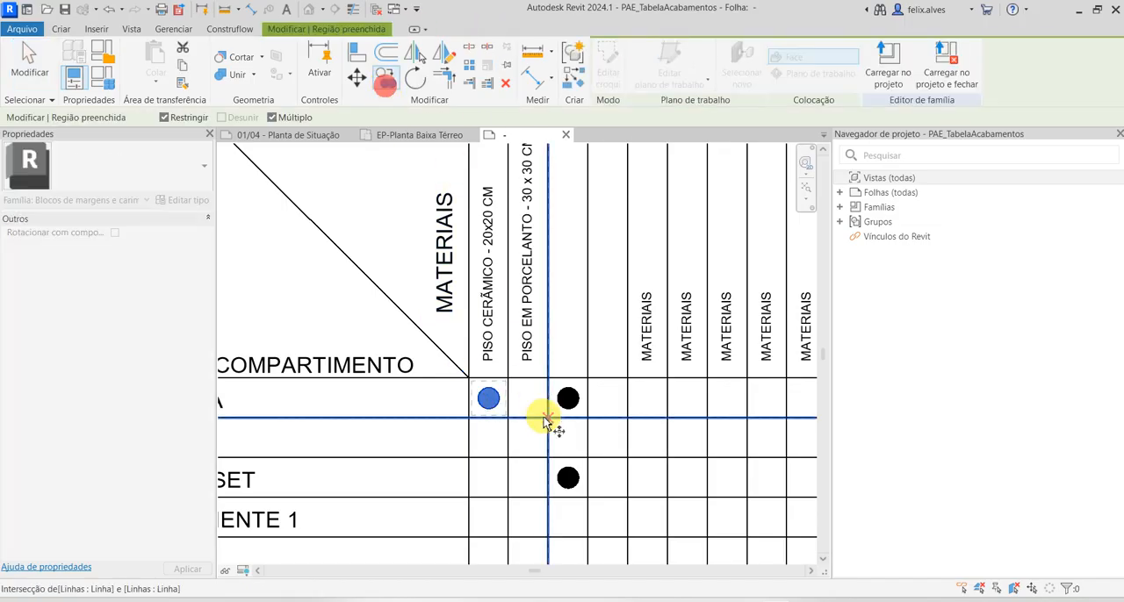
click(470, 422)
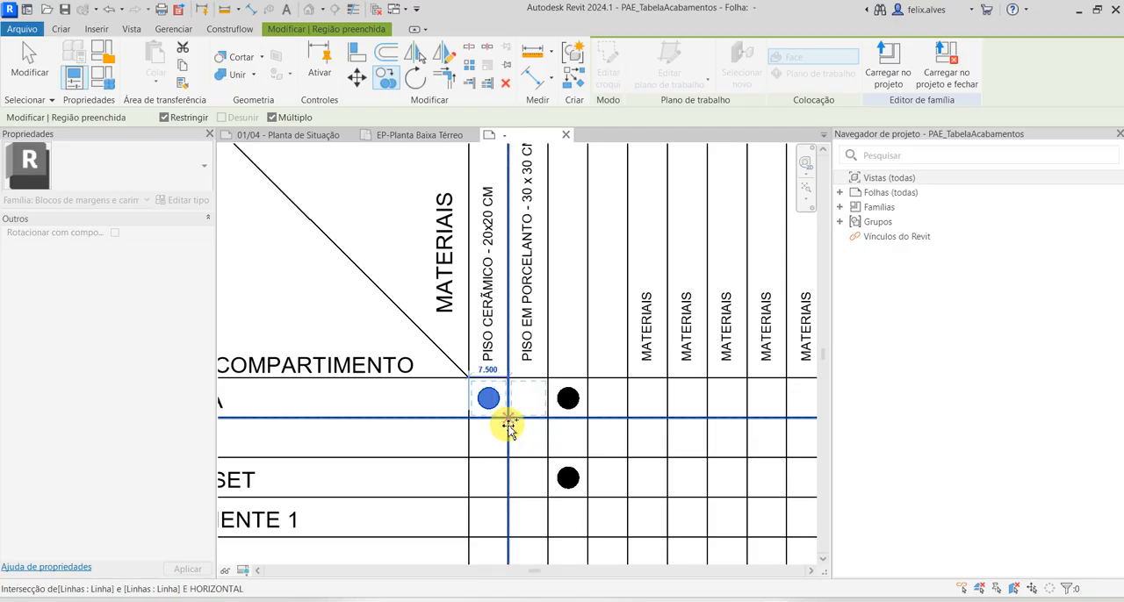
click(509, 423)
key(Escape)
key(Escape)
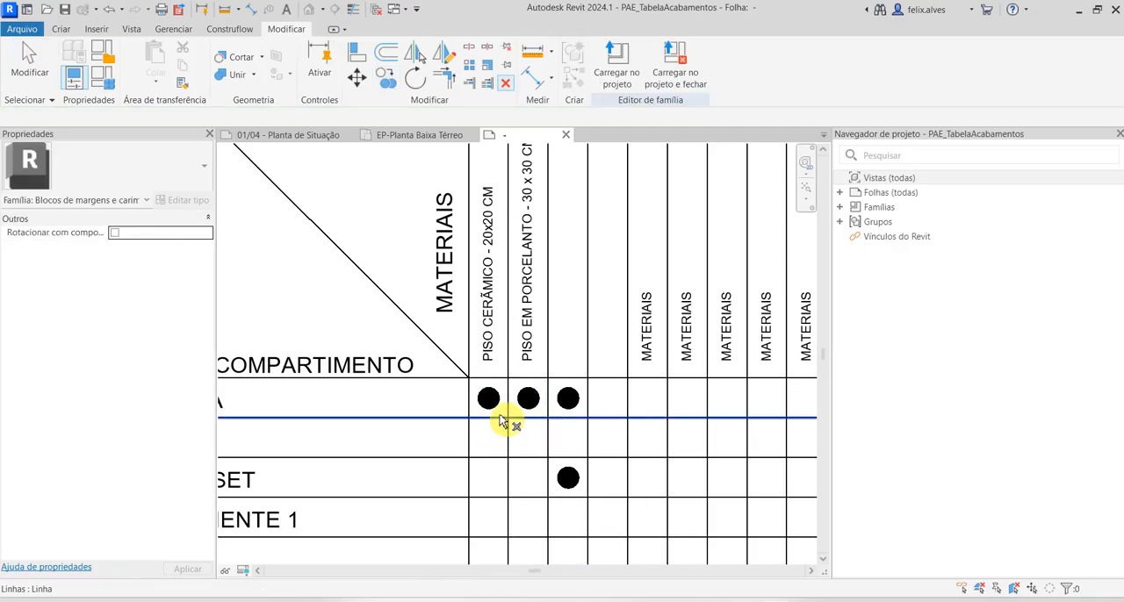
scroll(484, 395, down, 2)
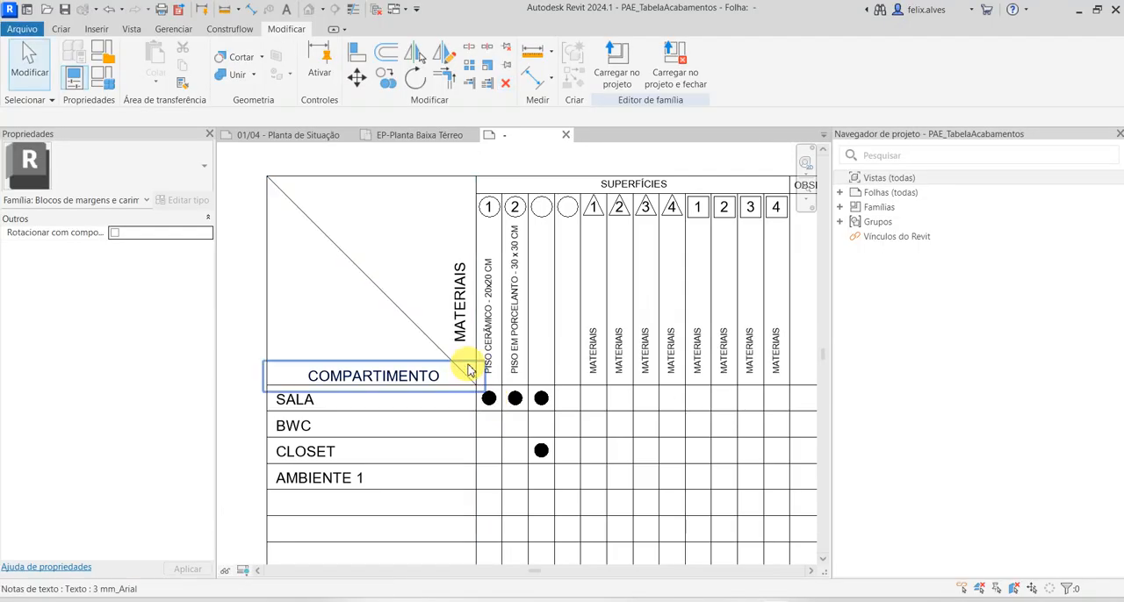
Delete the filled dot in the SALA row of the PISO CERÂMICO column
scroll(486, 399, up, 2)
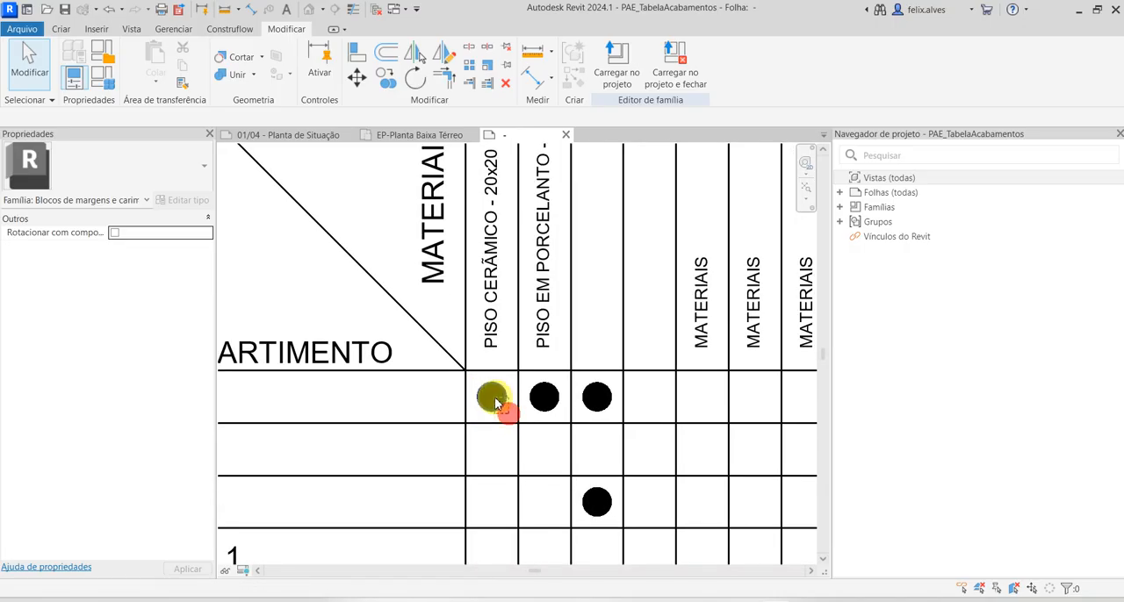
click(501, 409)
key(Delete)
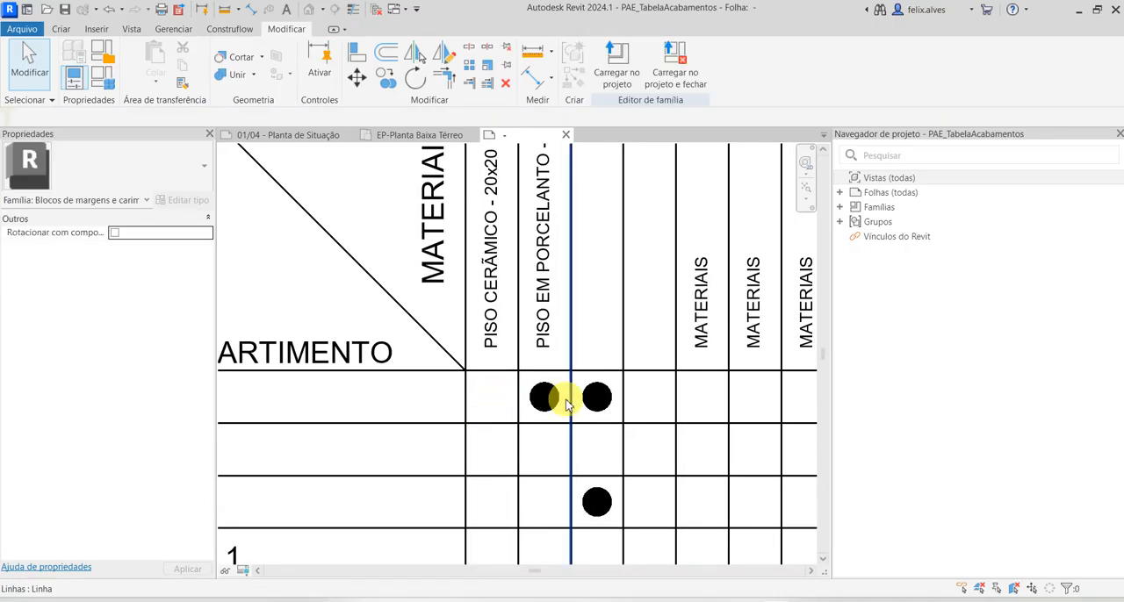
Replace the MATERIAIS placeholder in the triangle 1 column with PINTURA ACRILICA BRANCA
scroll(553, 399, down, 2)
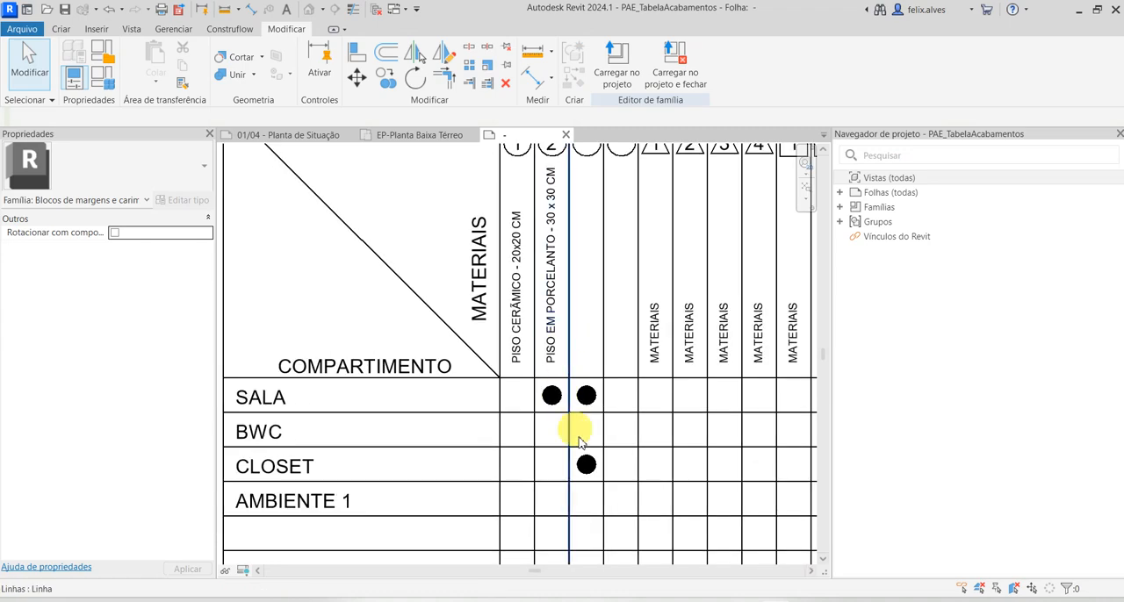
middle_drag(677, 389, 638, 446)
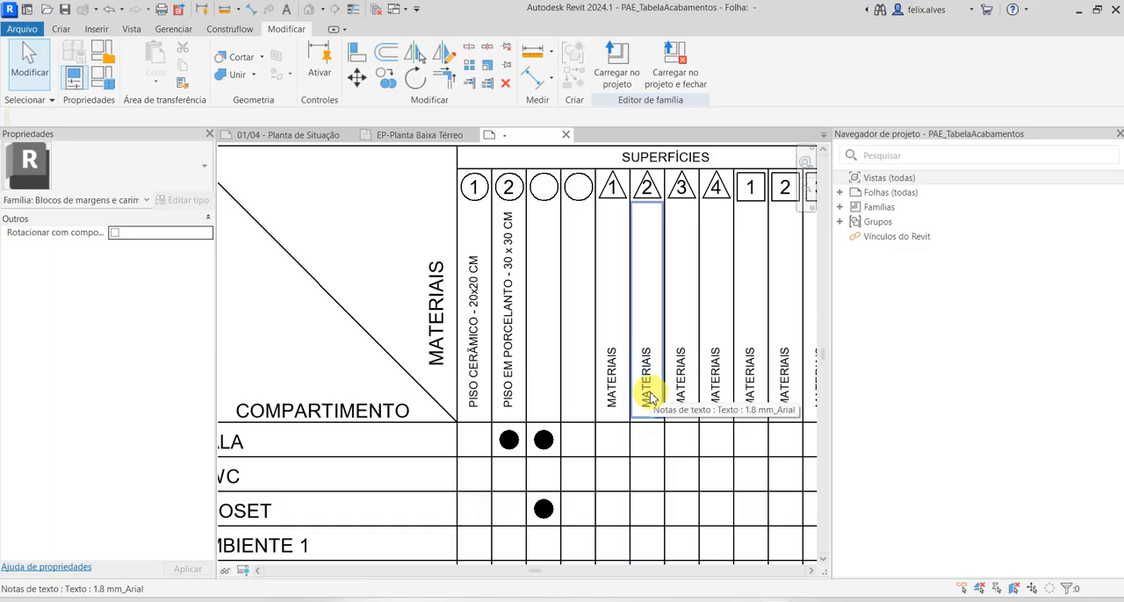
double_click(610, 397)
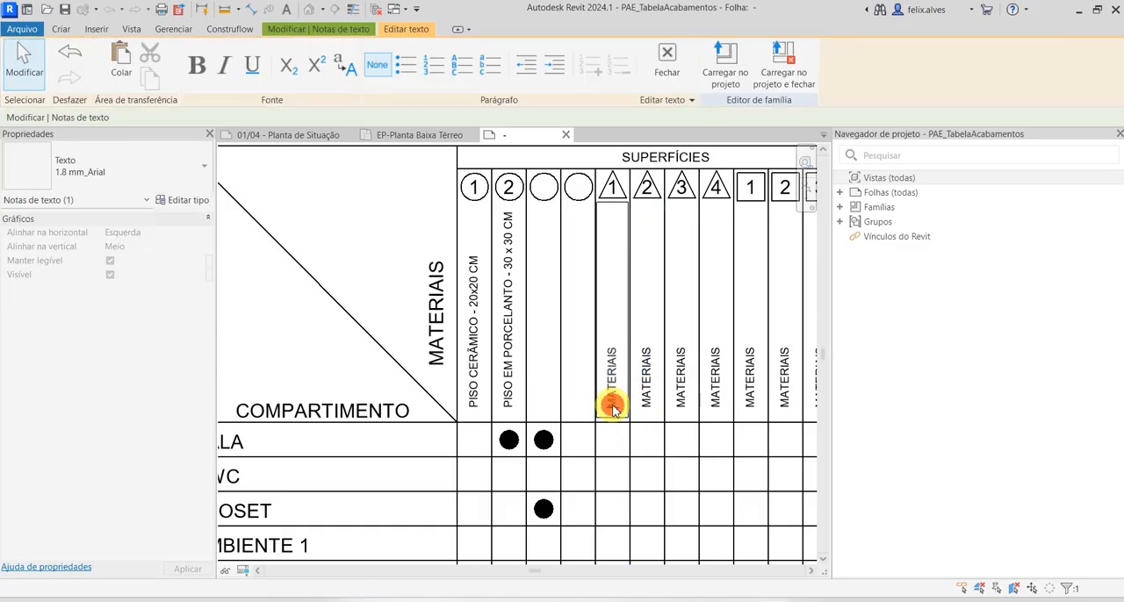
drag(612, 406, 609, 326)
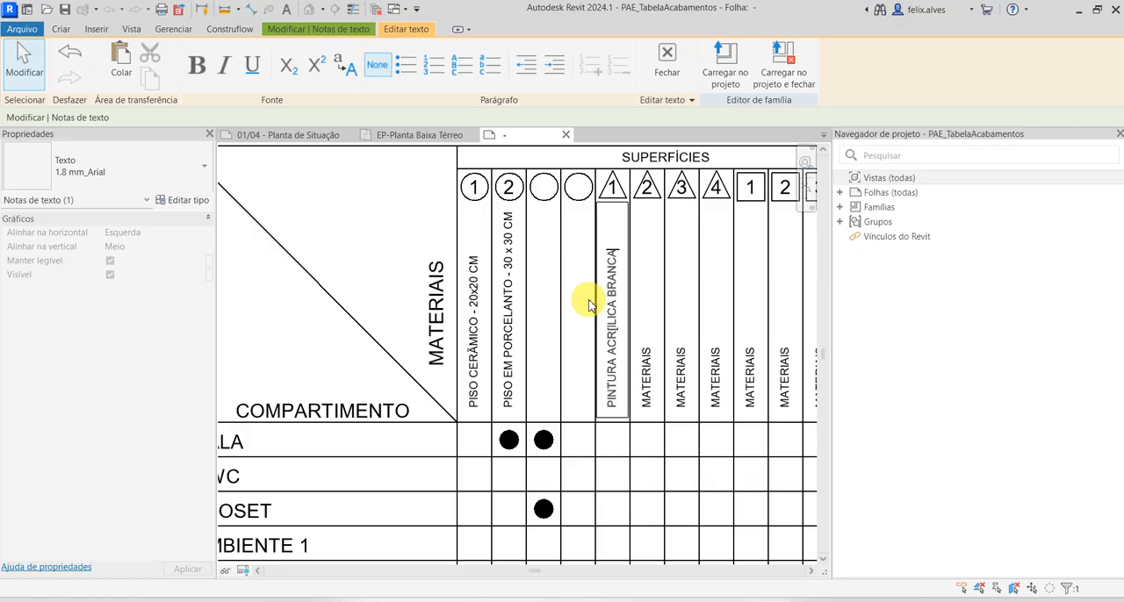
click(682, 321)
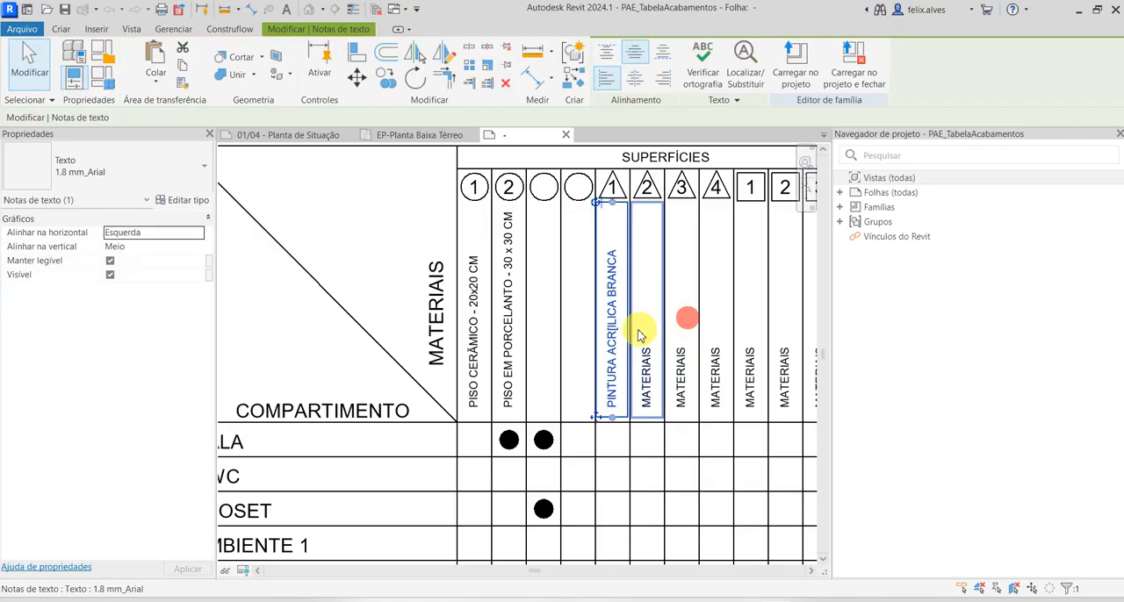
click(620, 330)
click(619, 329)
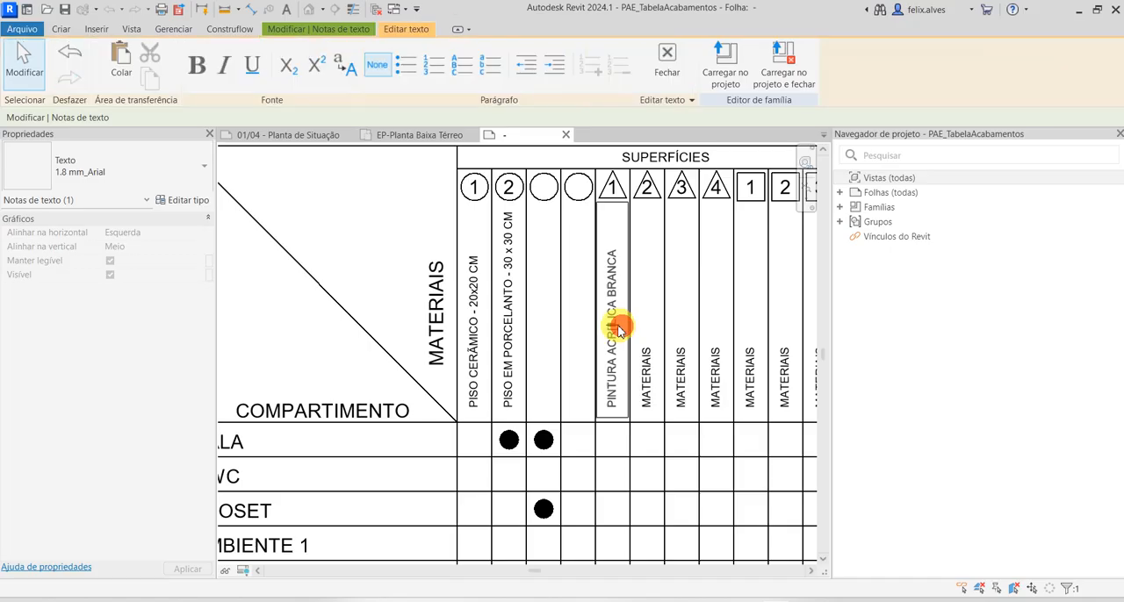
click(647, 381)
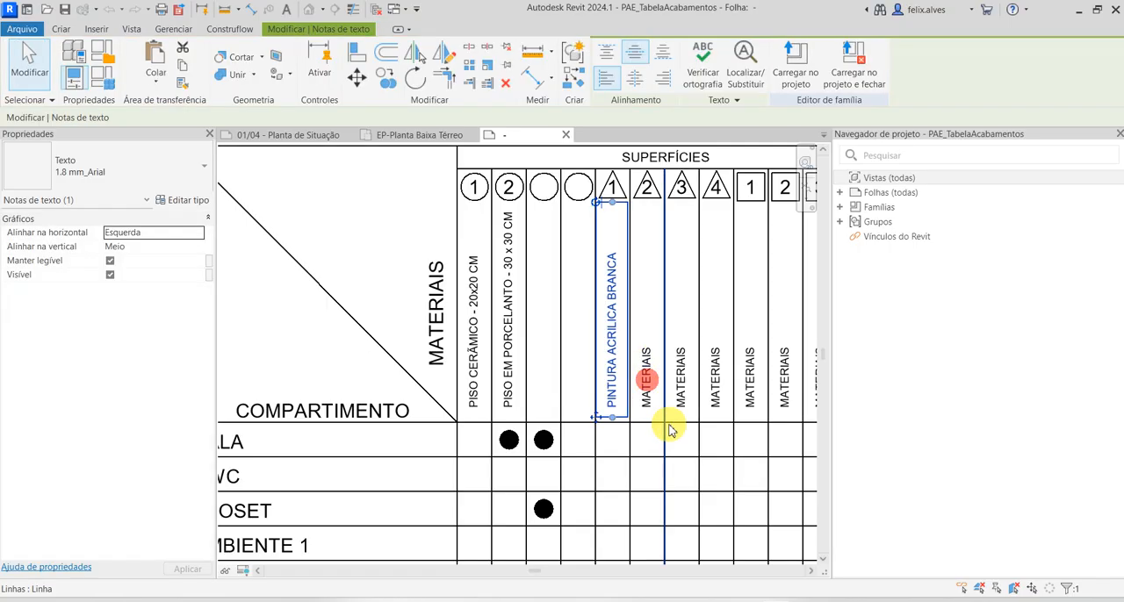
Delete the MATERIAIS placeholder texts from the triangle 2, 3 and 4 columns
click(648, 390)
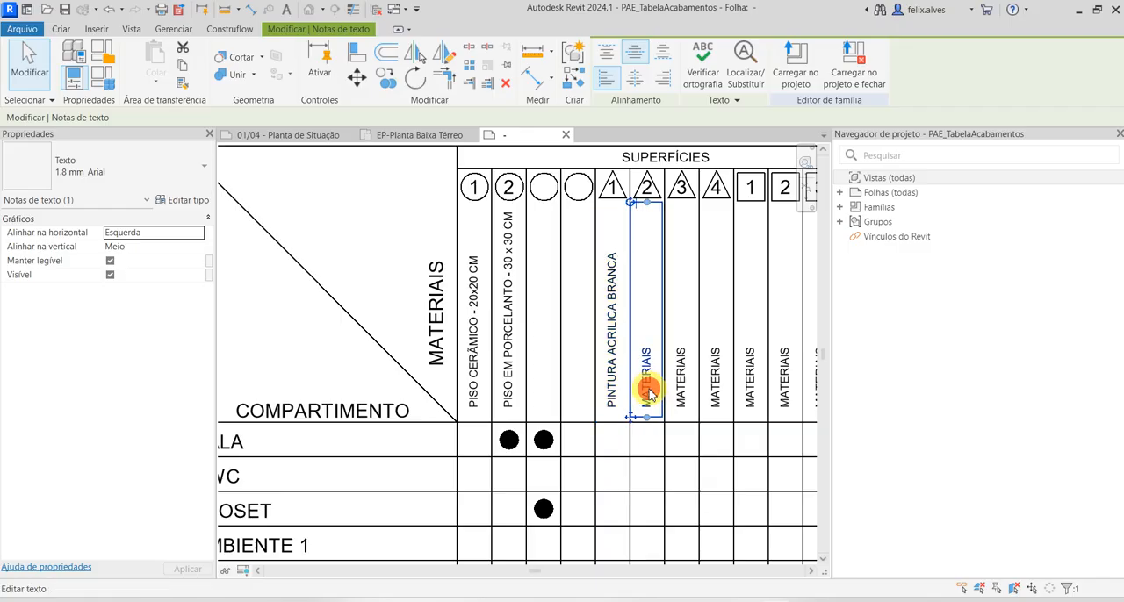
key(Delete)
click(685, 398)
key(Delete)
click(715, 390)
key(Delete)
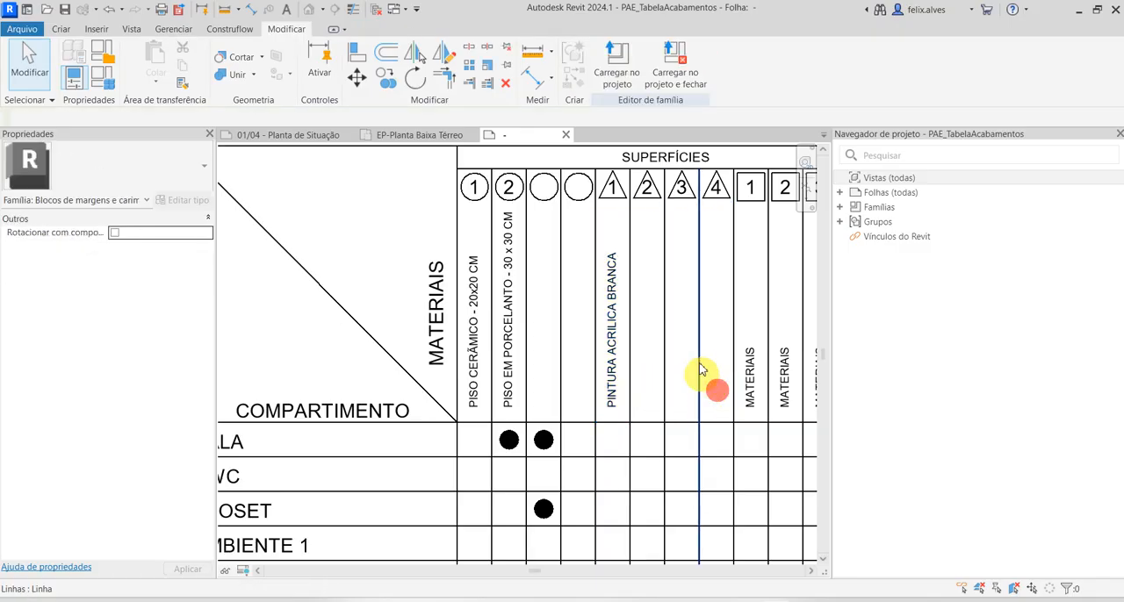
Delete the numbers 4, 3 and 2 from inside their header triangles, keeping the triangle outlines
click(716, 190)
key(Delete)
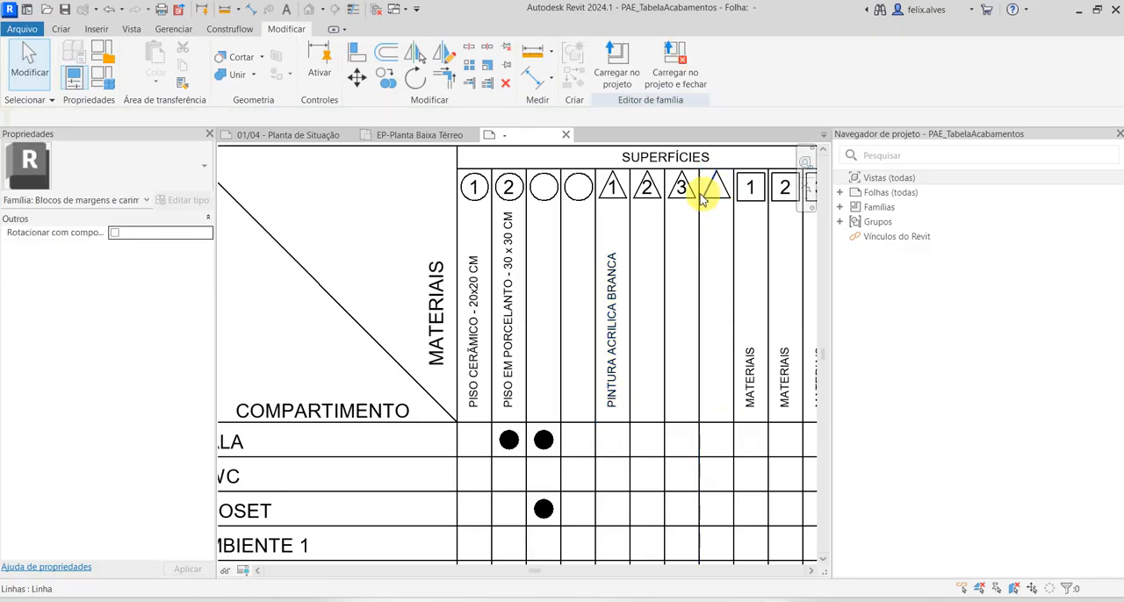
click(682, 185)
key(Delete)
click(682, 184)
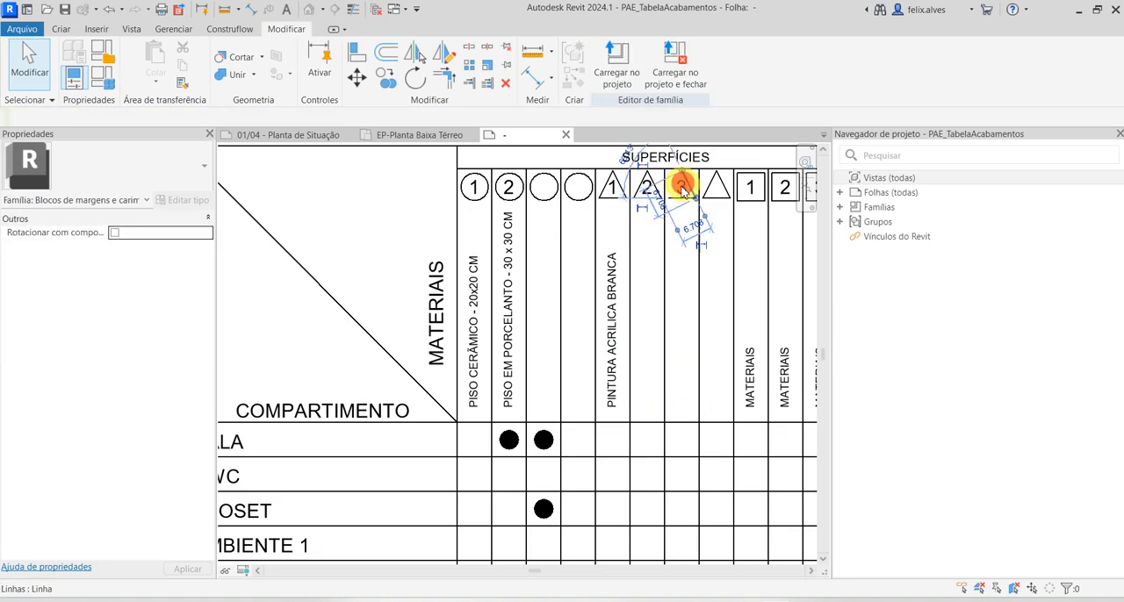
key(Delete)
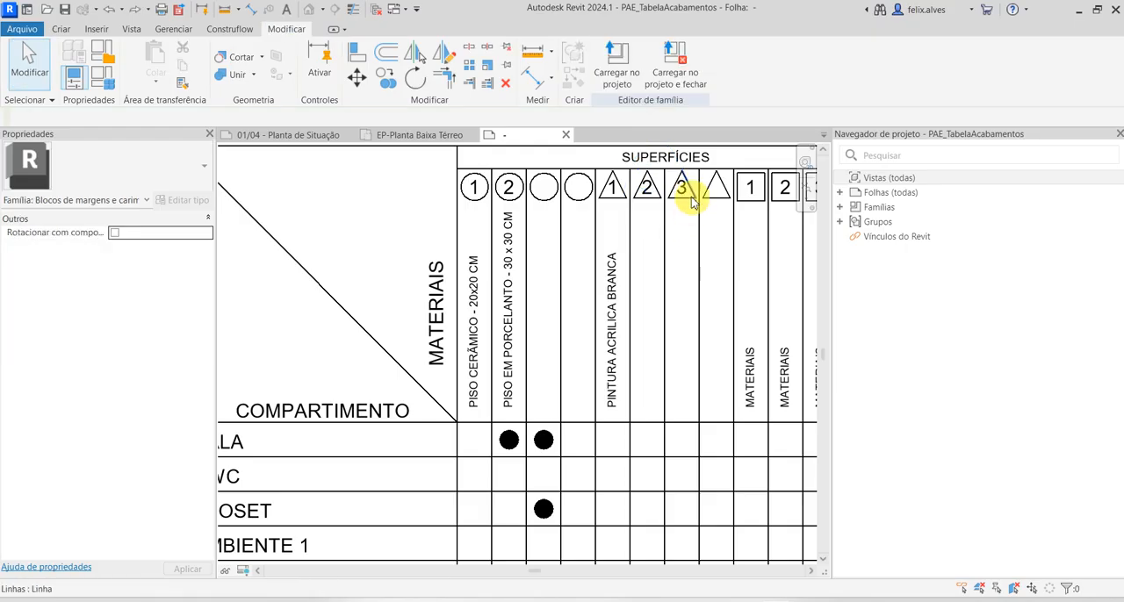
click(682, 192)
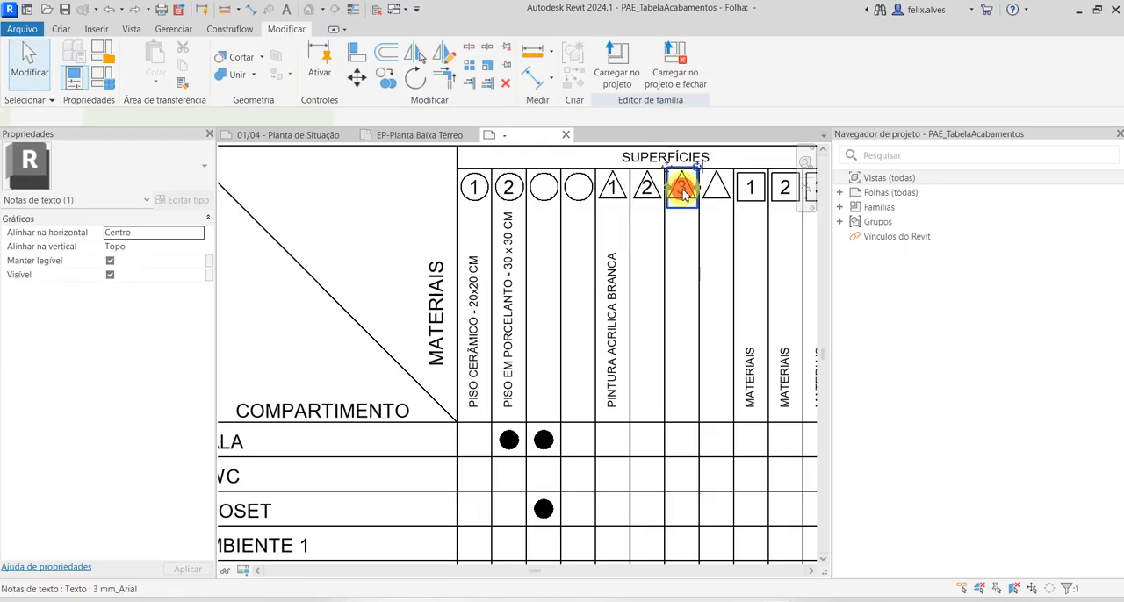
key(Delete)
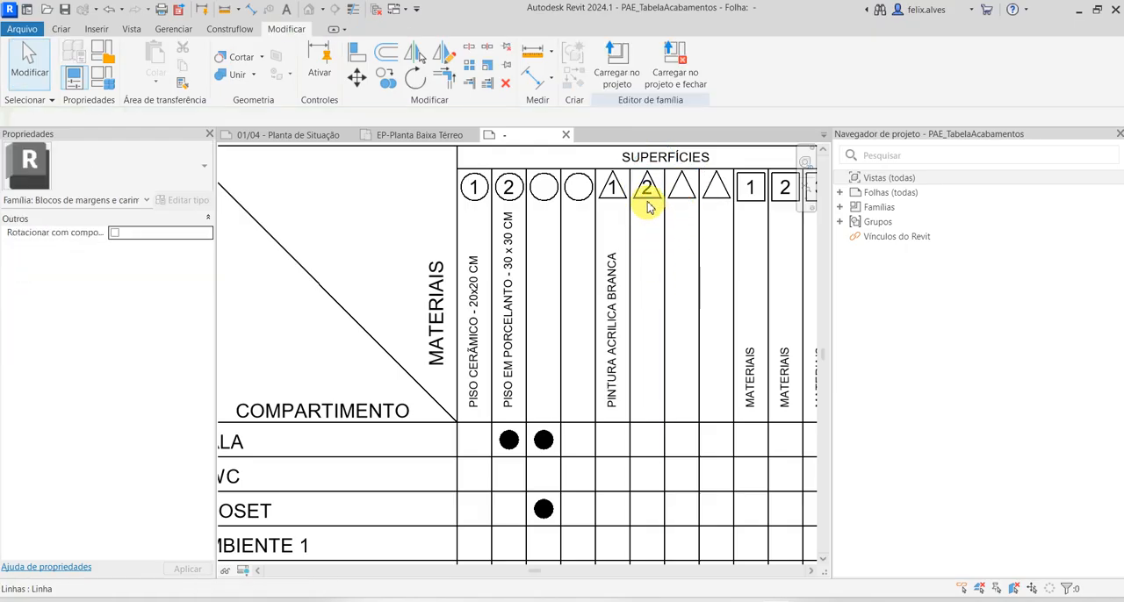
click(646, 191)
key(Delete)
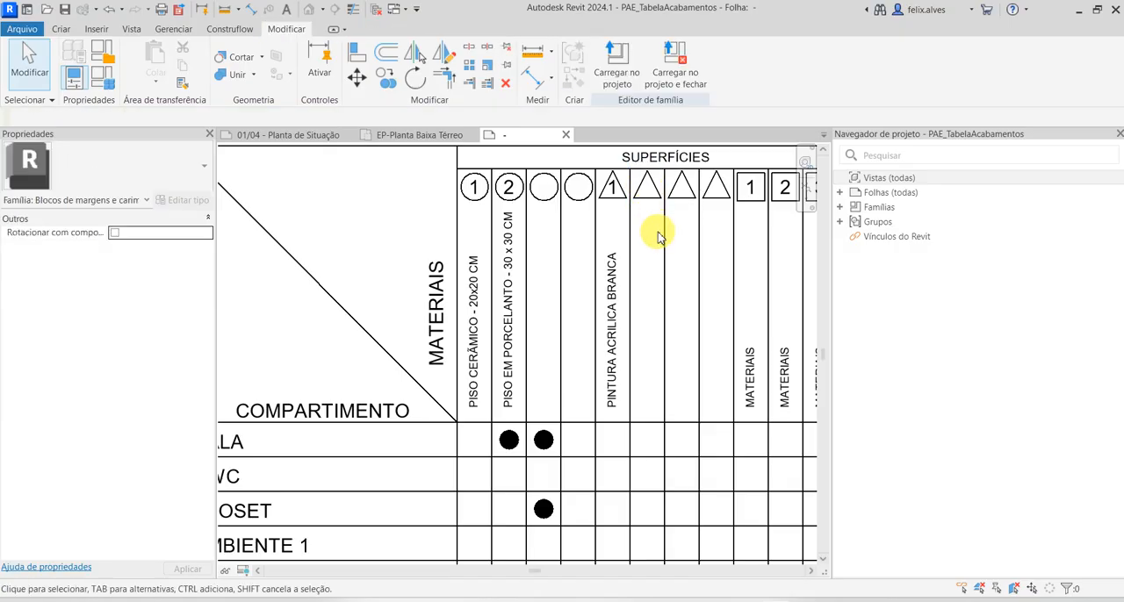
Replace the MATERIAIS placeholder in the square 1 column with FORRO DE GESSO PINTADO
scroll(514, 226, down, 1)
scroll(589, 219, up, 1)
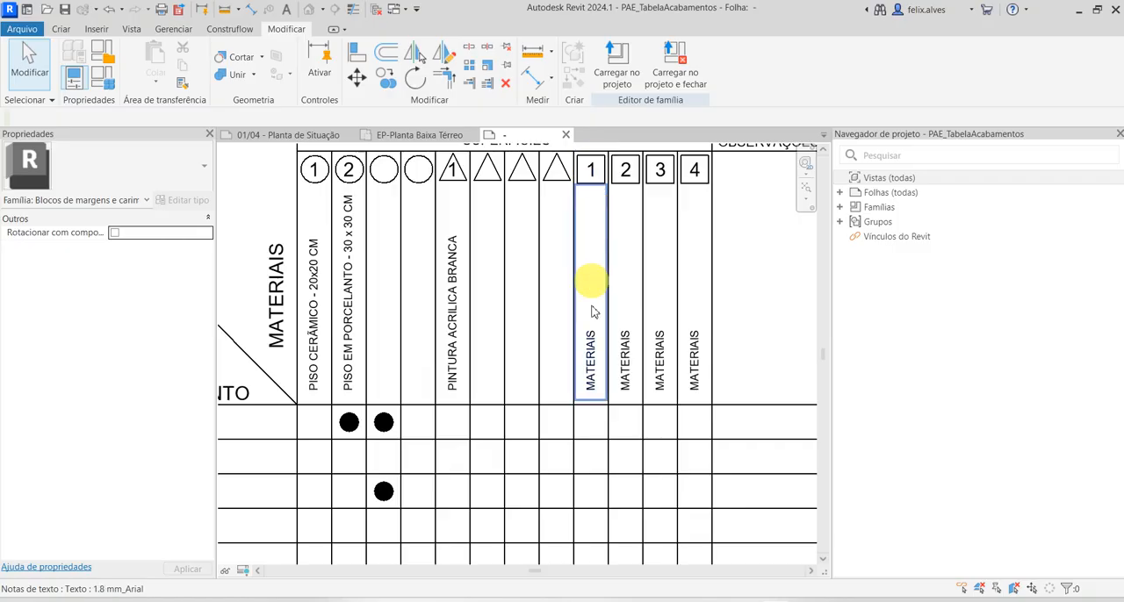
click(591, 352)
click(590, 363)
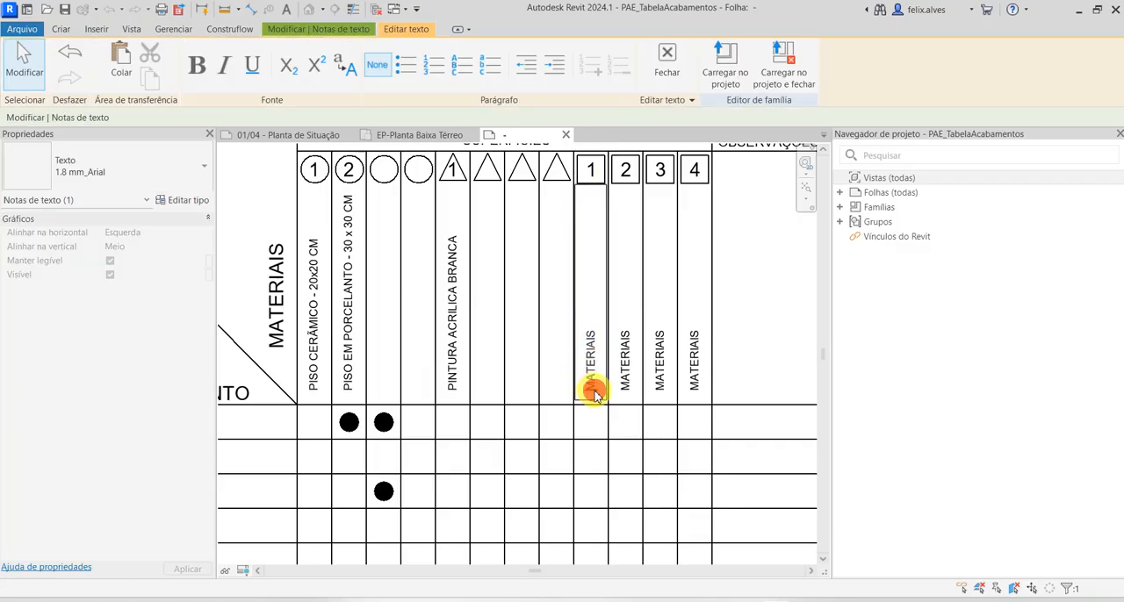
drag(594, 395, 588, 327)
text(FORRO DE GESSO PINTADO)
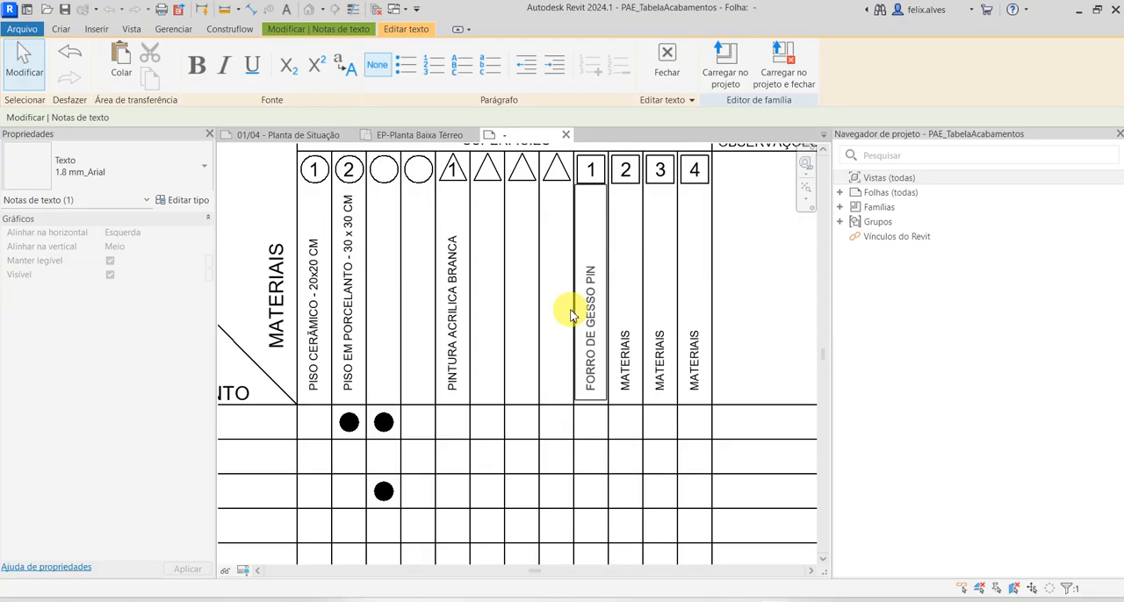
click(625, 370)
Delete the MATERIAIS placeholder texts from the square 2, 3 and 4 columns
click(625, 370)
key(Delete)
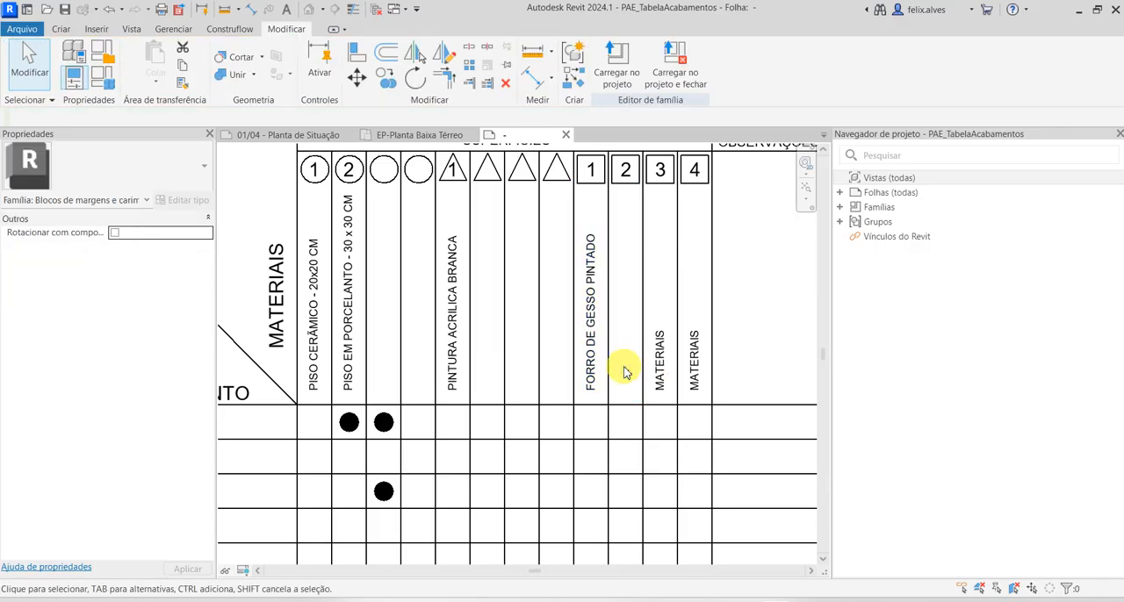
click(664, 366)
key(Delete)
click(688, 360)
key(Delete)
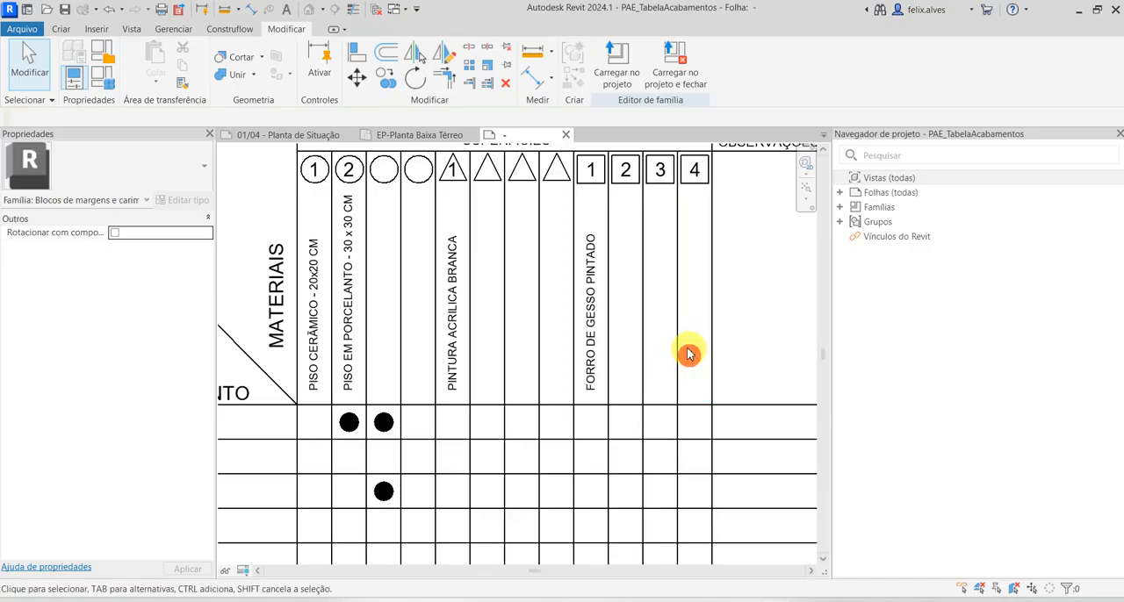
Move the SALA row's filled dot from the third circle column to the PINTURA ACRILICA BRANCA column
scroll(689, 355, down, 1)
scroll(431, 449, down, 1)
middle_drag(462, 450, 553, 463)
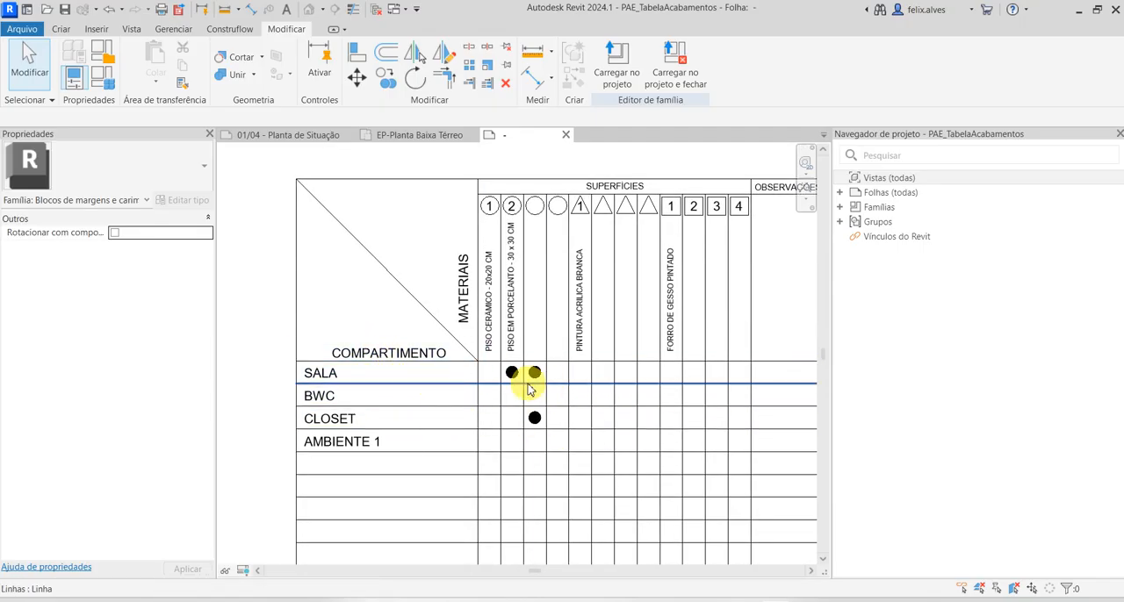
scroll(530, 365, up, 3)
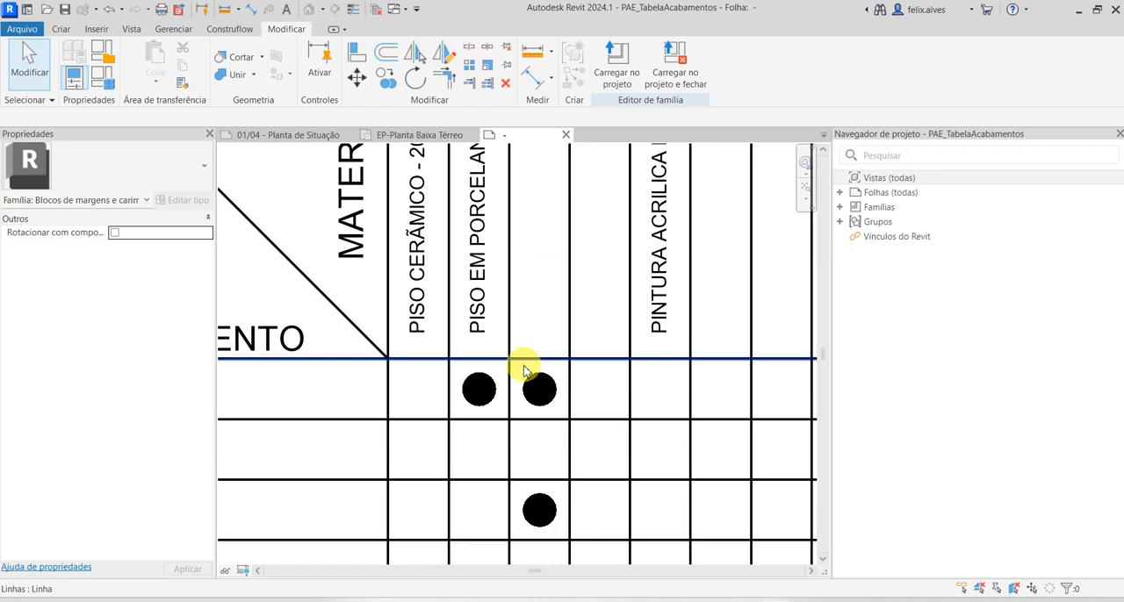
click(542, 391)
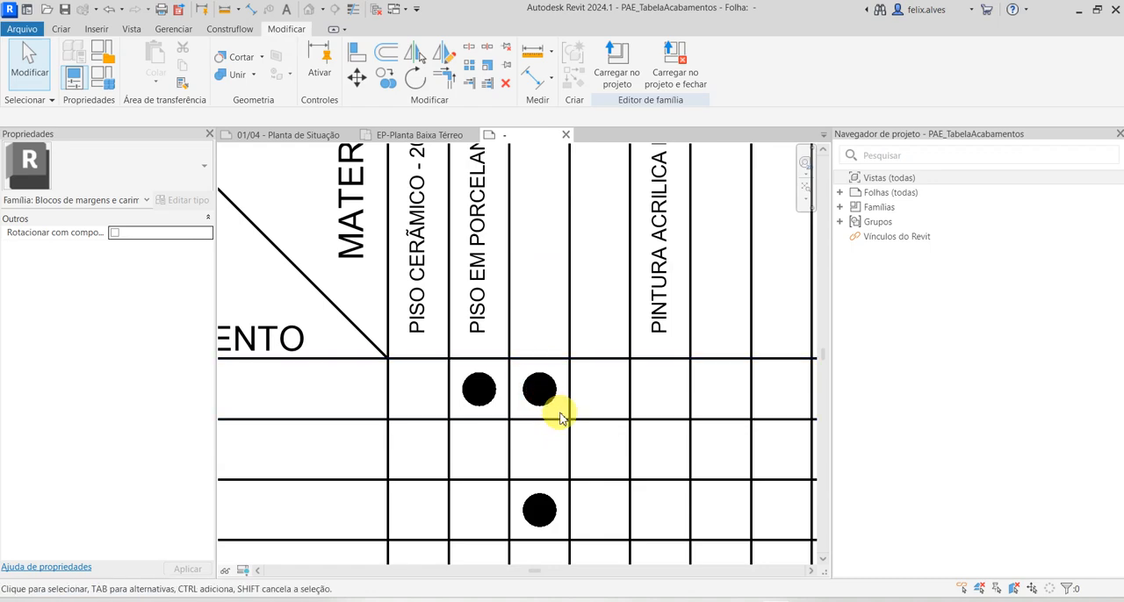
click(541, 392)
click(357, 77)
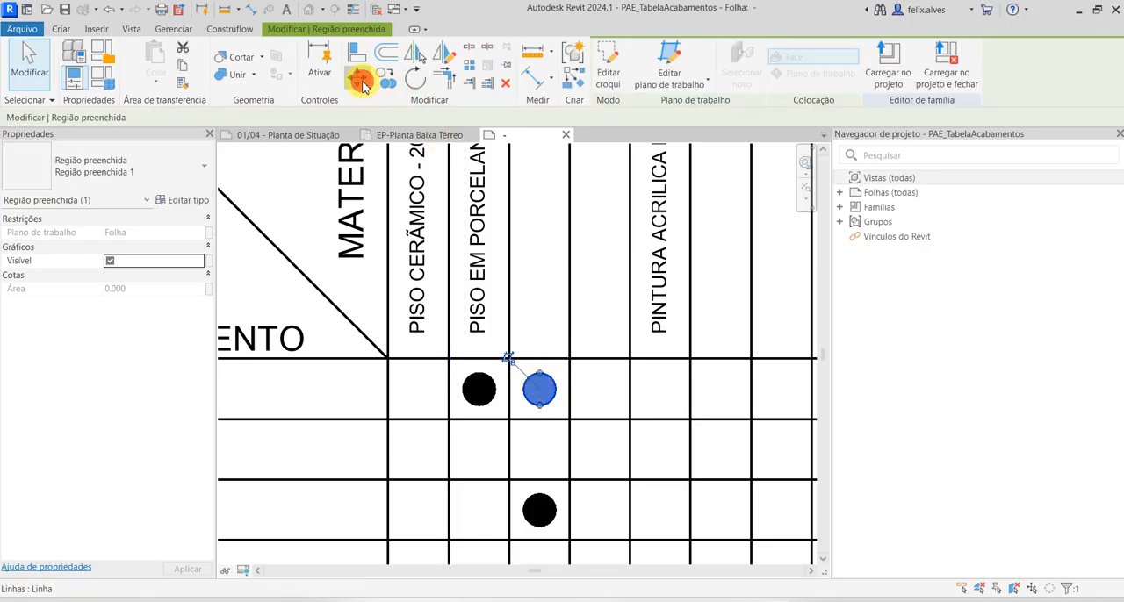
click(510, 424)
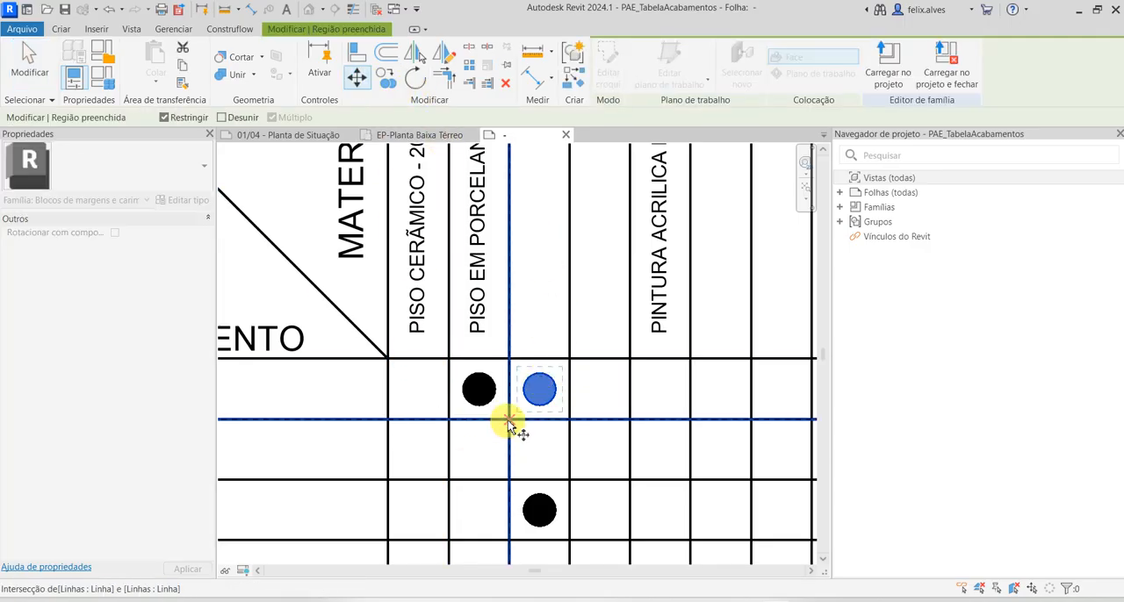
scroll(628, 421, down, 1)
click(630, 424)
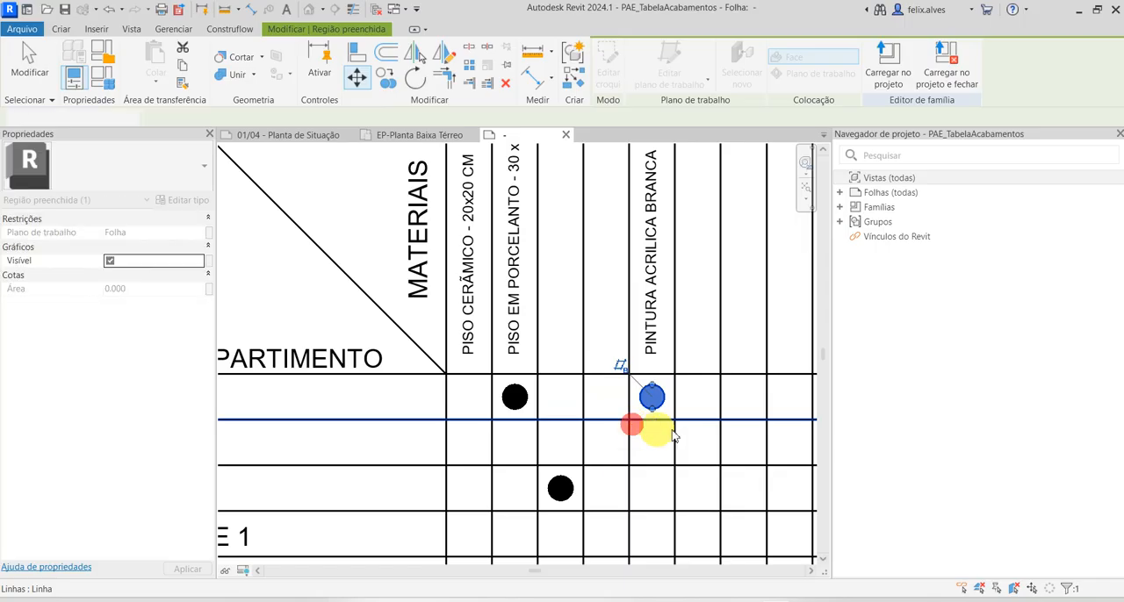
Copy the SALA row's dot from the PINTURA ACRILICA BRANCA column to the FORRO DE GESSO PINTADO column
scroll(698, 435, down, 1)
middle_drag(667, 436, 497, 419)
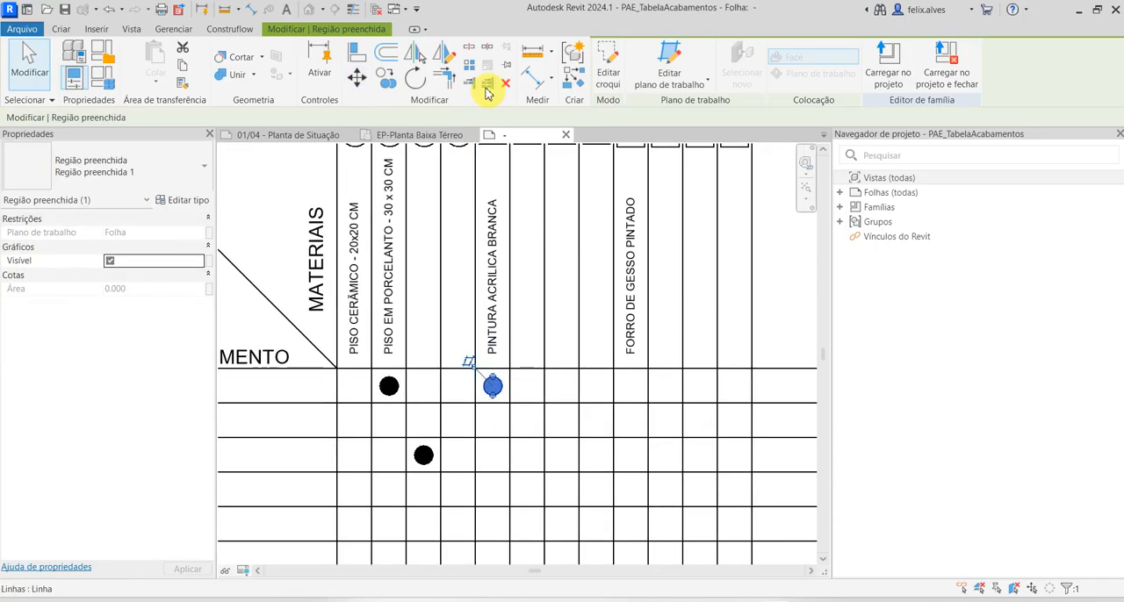
click(386, 77)
click(477, 403)
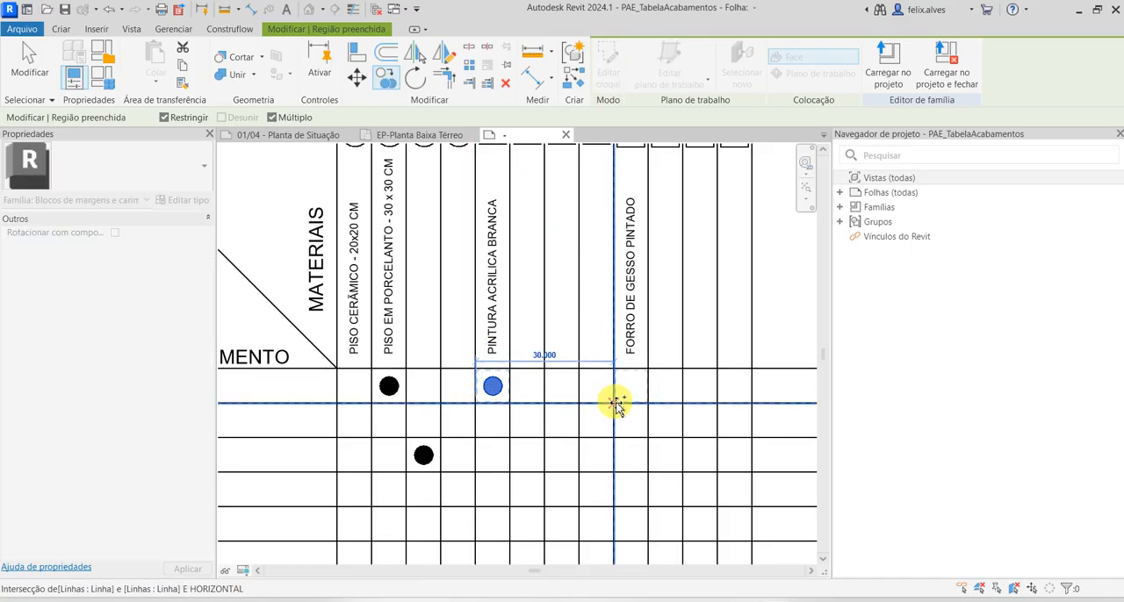
click(476, 407)
click(613, 403)
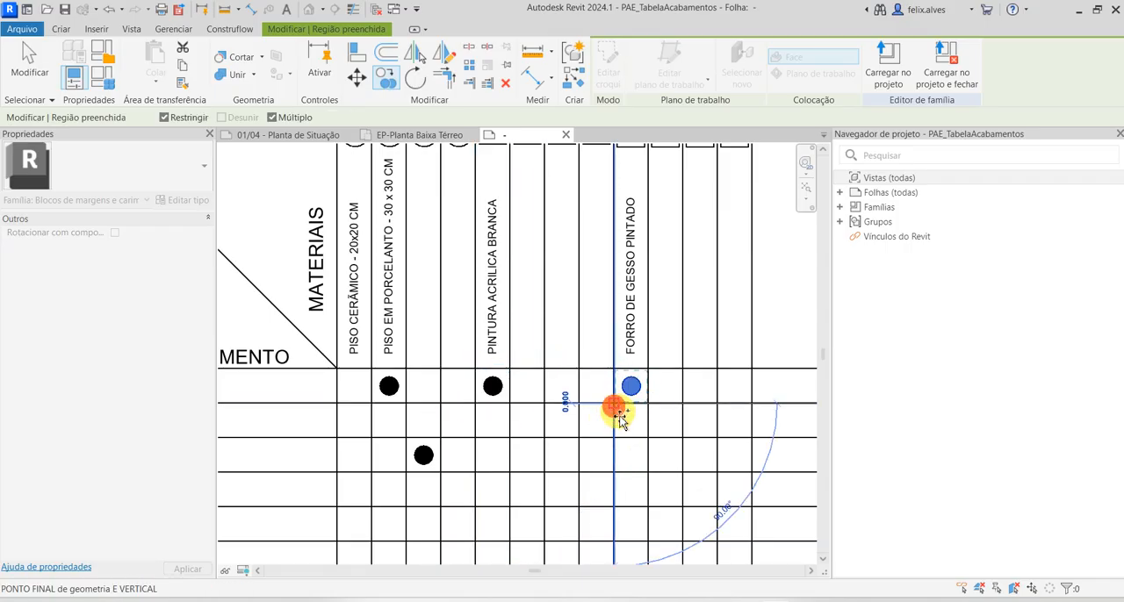
key(Escape)
Copy the CLOSET row's dot from the third circle column to the PISO CERÂMICO - 20x20 CM column and delete the original dot
scroll(562, 471, down, 2)
middle_drag(599, 472, 674, 475)
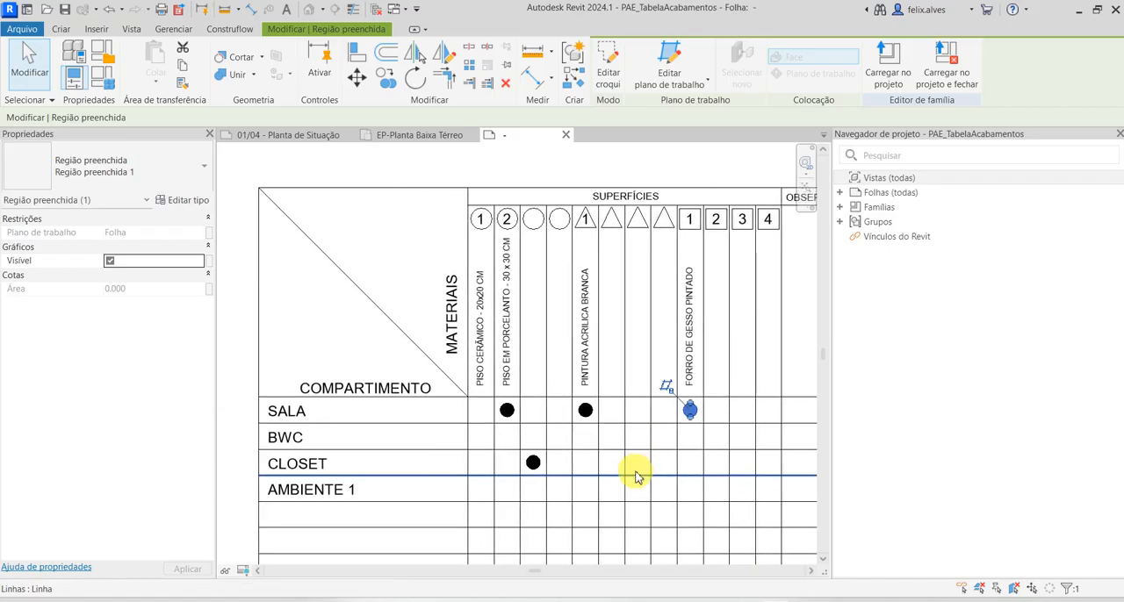
scroll(544, 468, up, 1)
scroll(532, 466, up, 1)
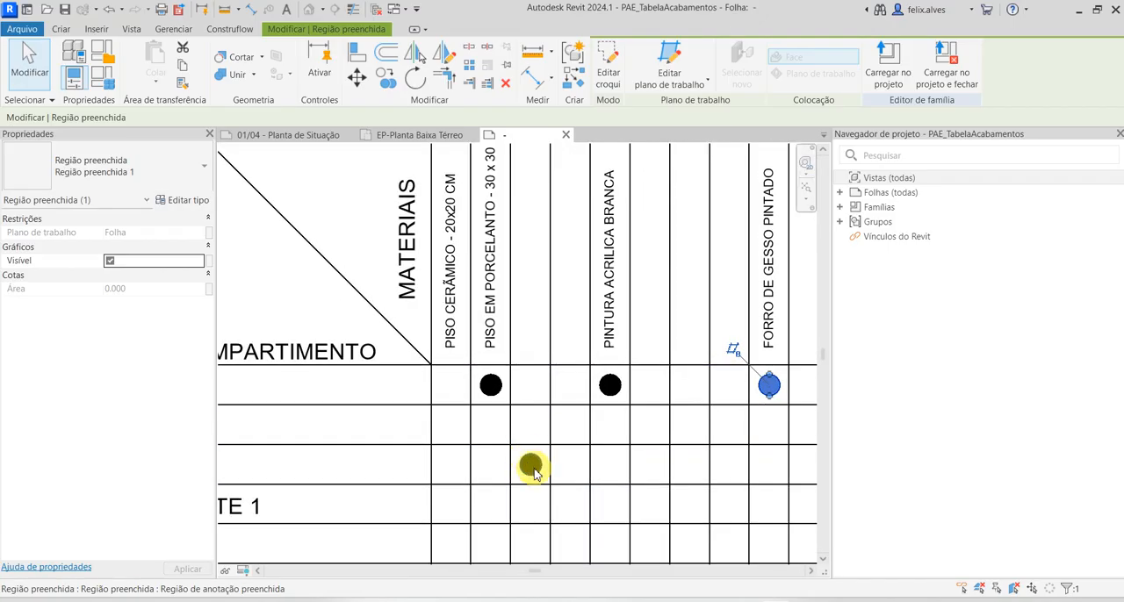
scroll(527, 456, down, 1)
click(530, 466)
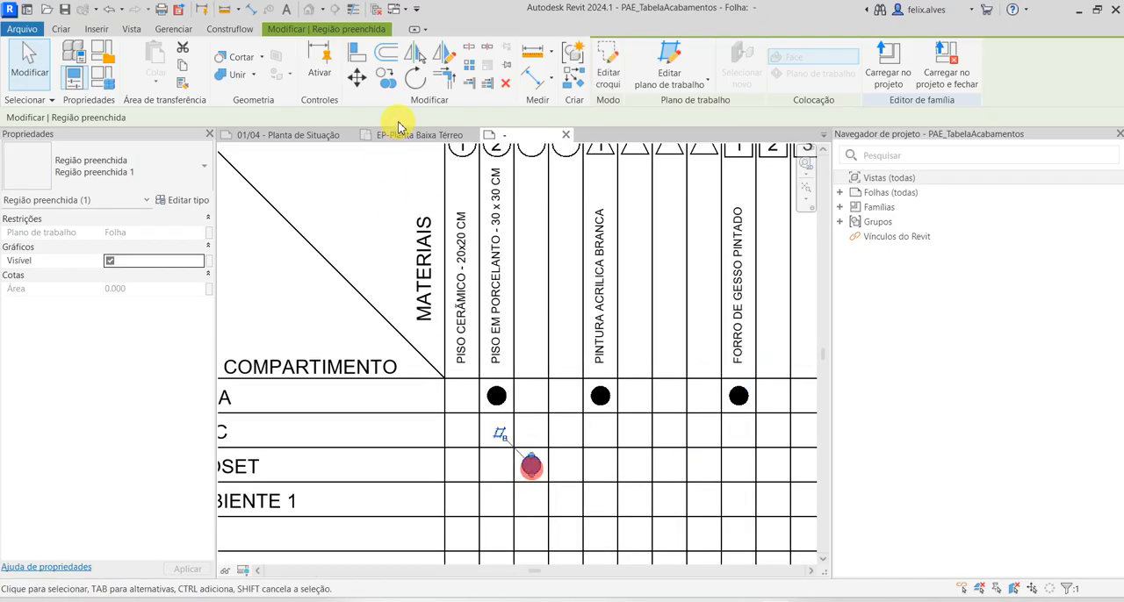
click(386, 80)
click(553, 482)
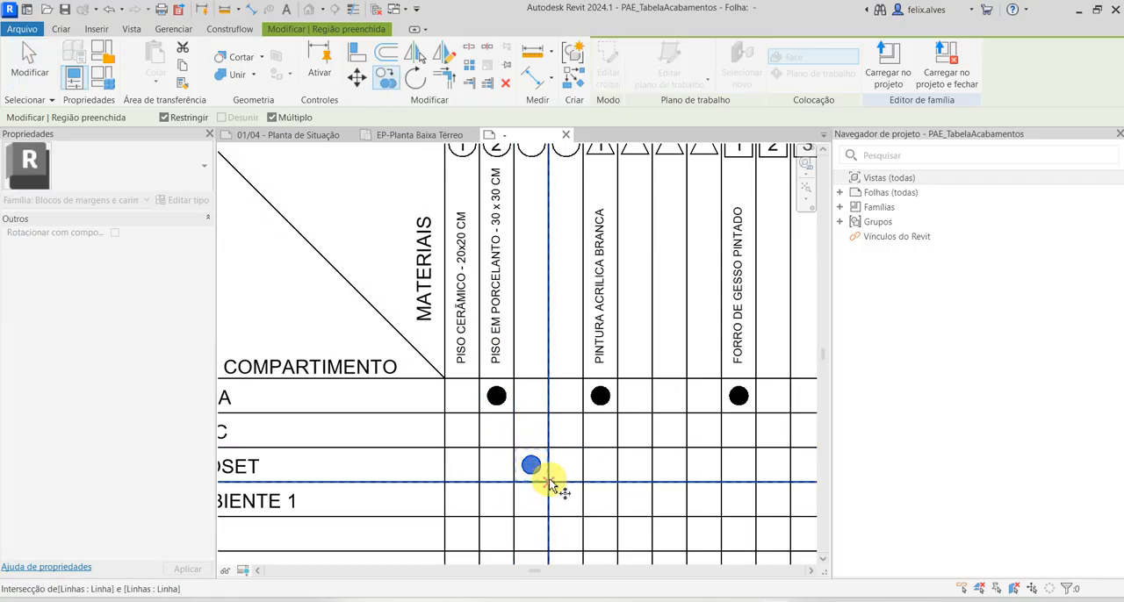
middle_drag(486, 439, 571, 444)
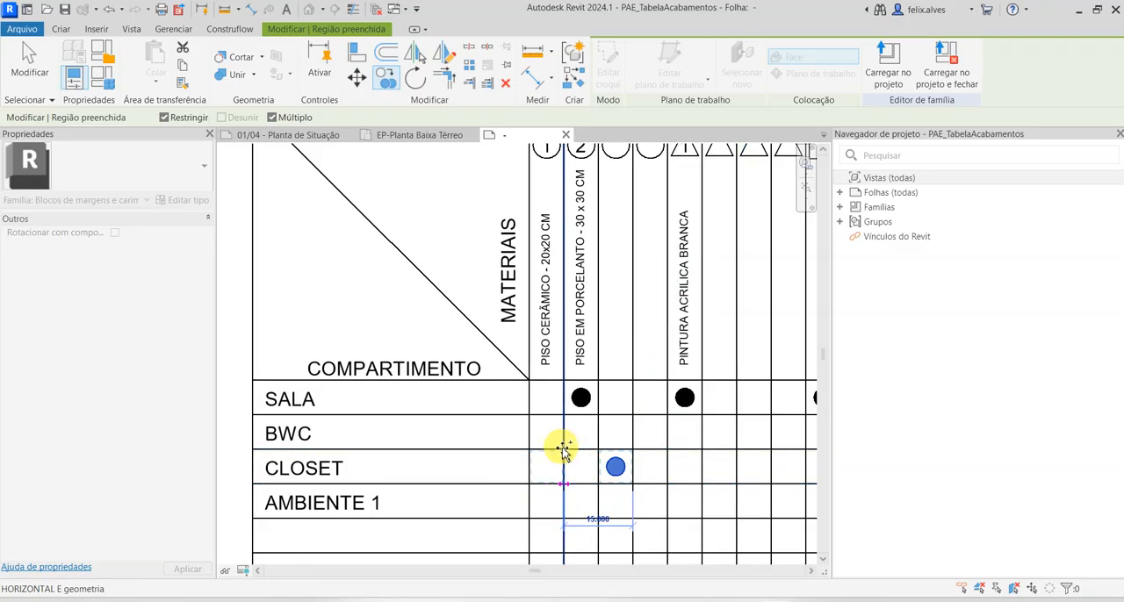
click(561, 449)
key(Escape)
key(Escape)
click(617, 466)
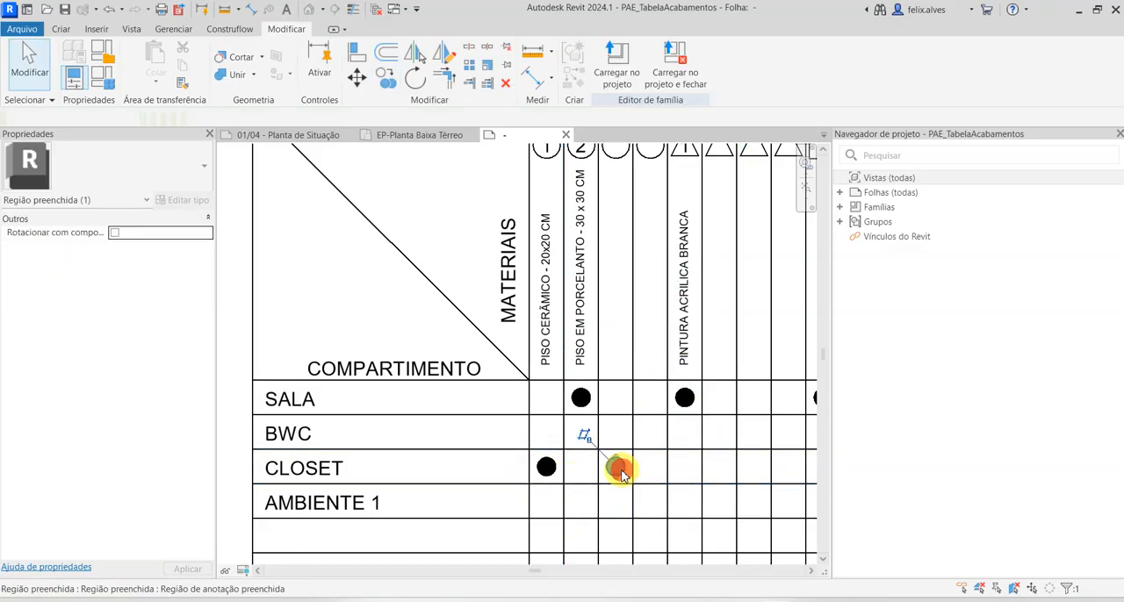
key(Delete)
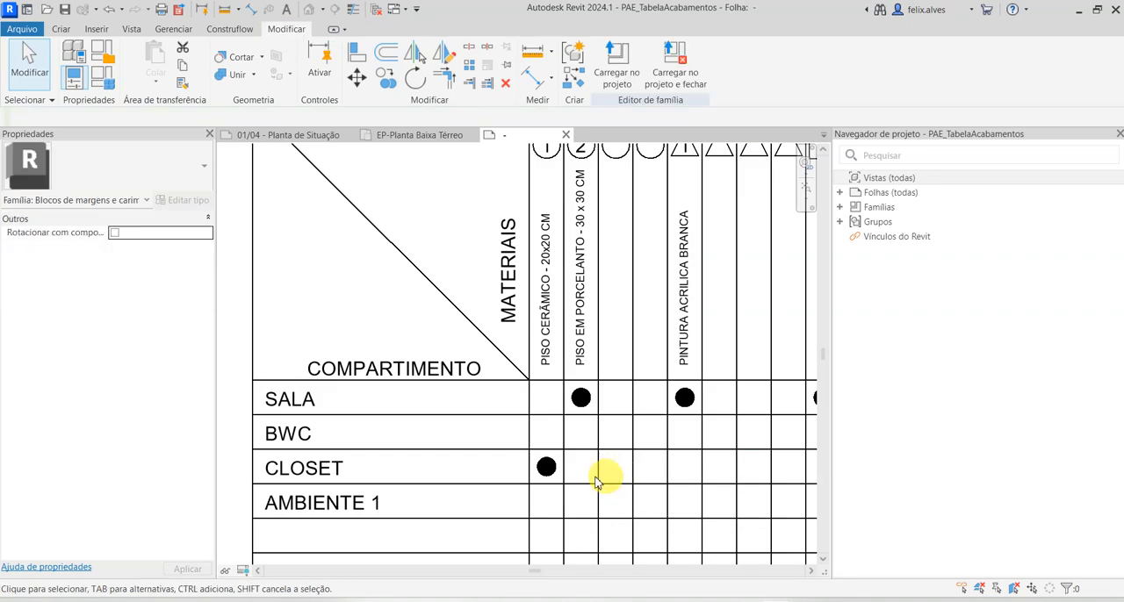
Move the dot in the PISO CERÂMICO - 20x20 CM column from the CLOSET row up to the BWC row
click(547, 467)
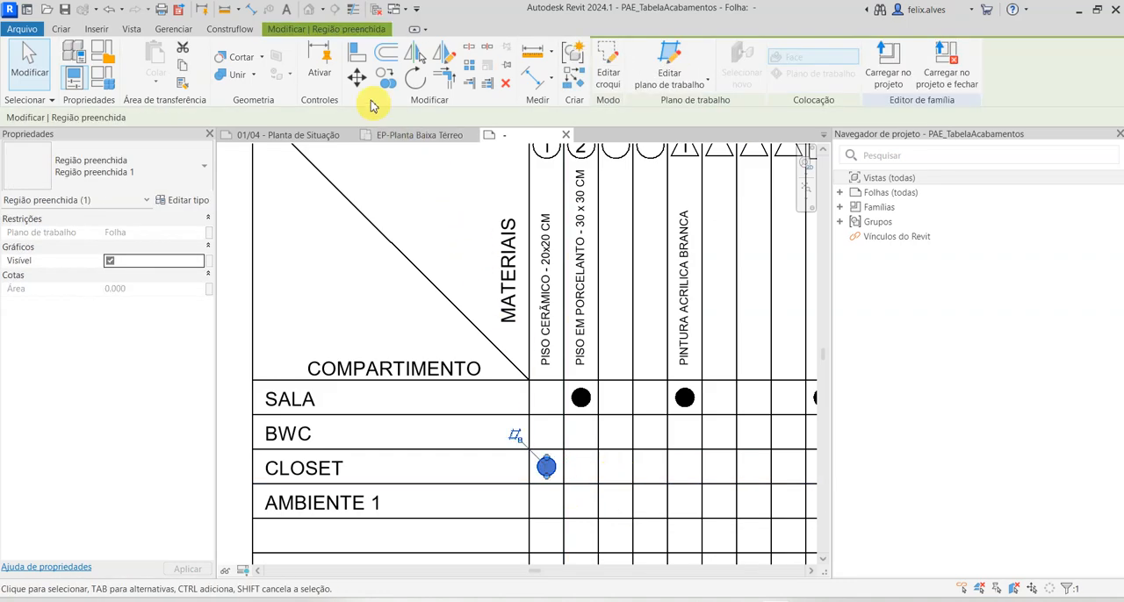
click(356, 77)
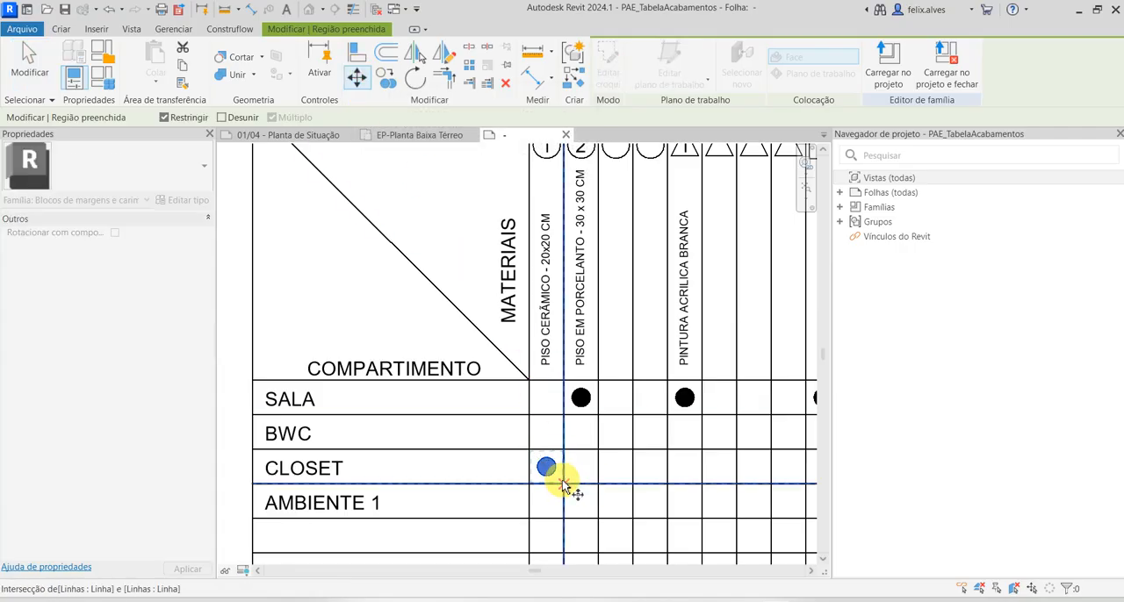
click(563, 484)
click(563, 450)
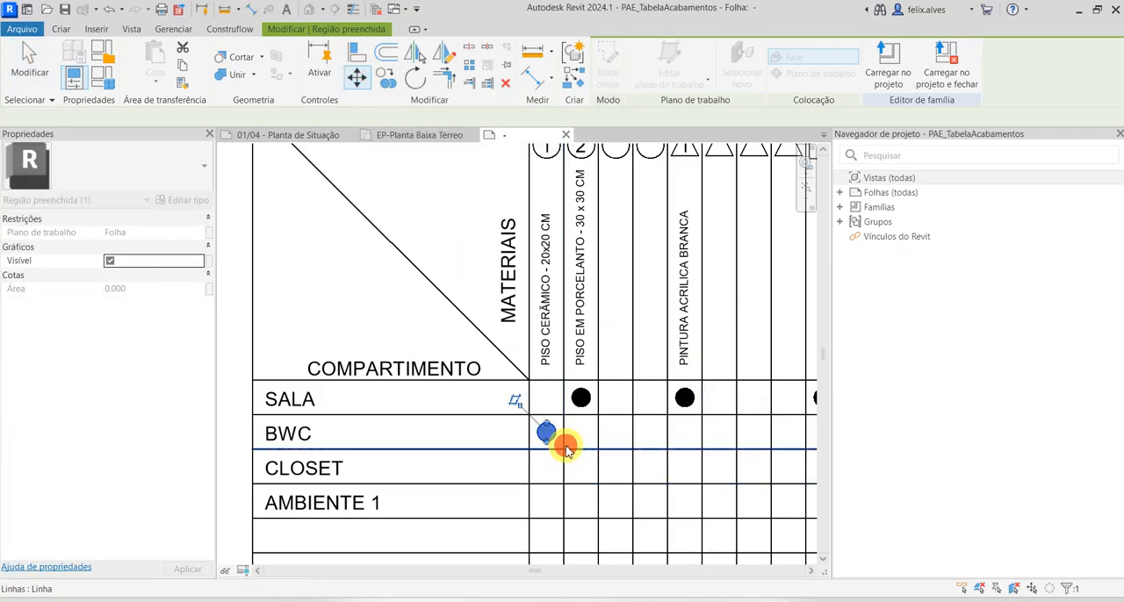
scroll(572, 453, down, 5)
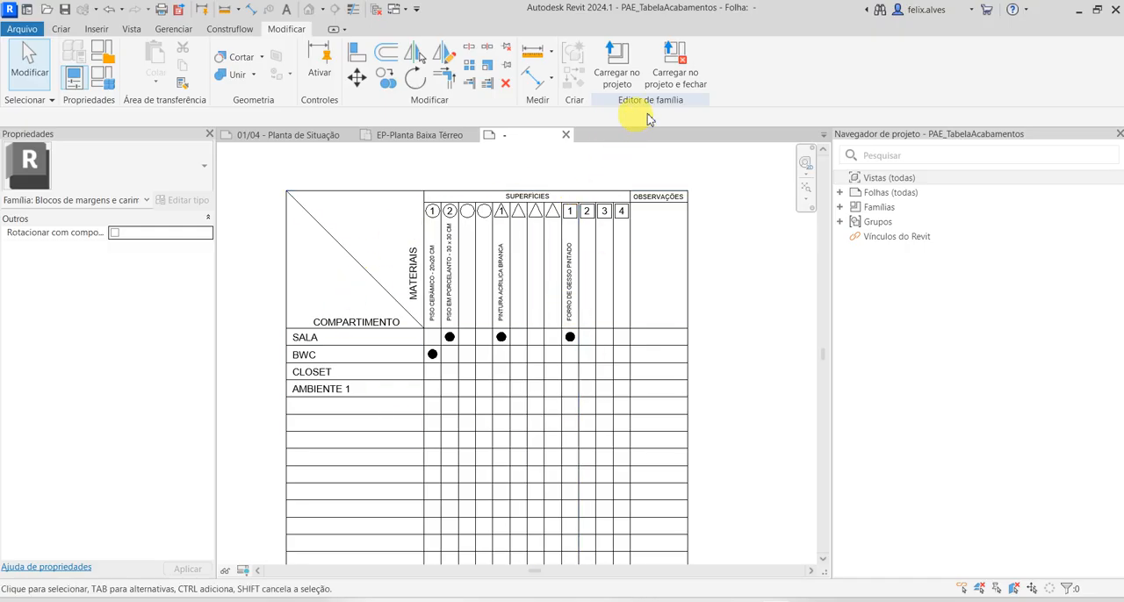
Load the edited PAE_TabelaAcabamentos family into the Tutorial10 project, replacing the existing version, and select the finishes table on sheet 01/04
click(616, 63)
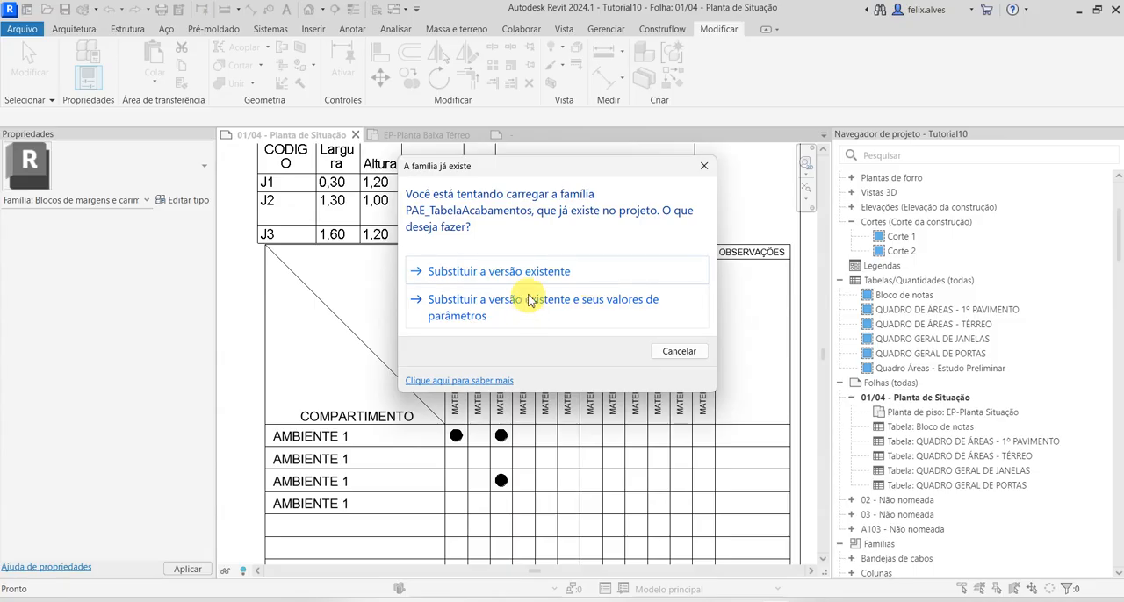
click(530, 273)
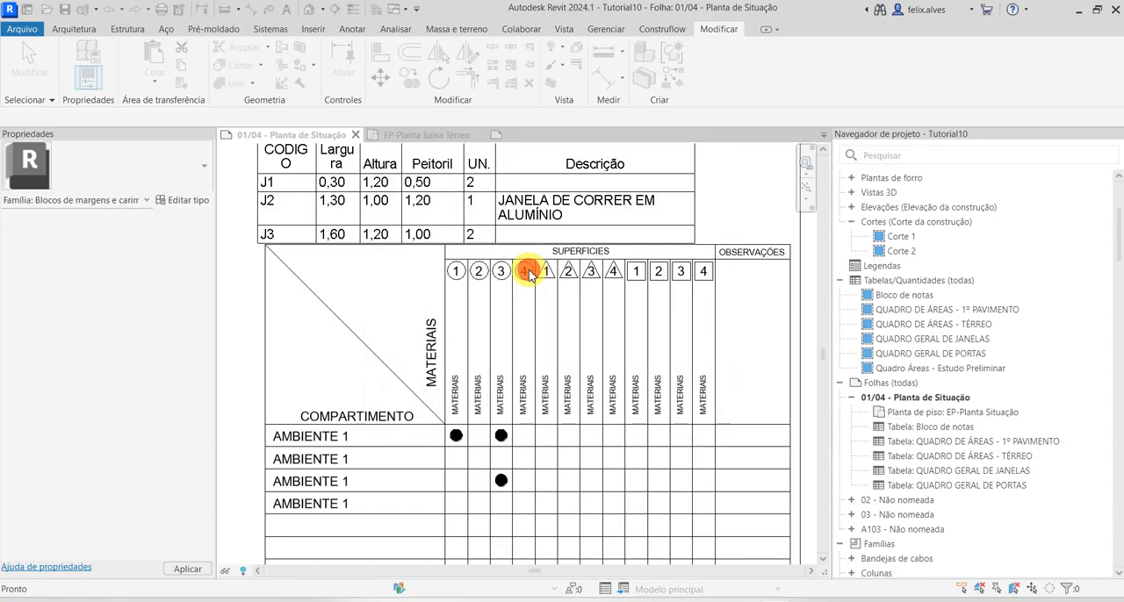
scroll(471, 420, down, 5)
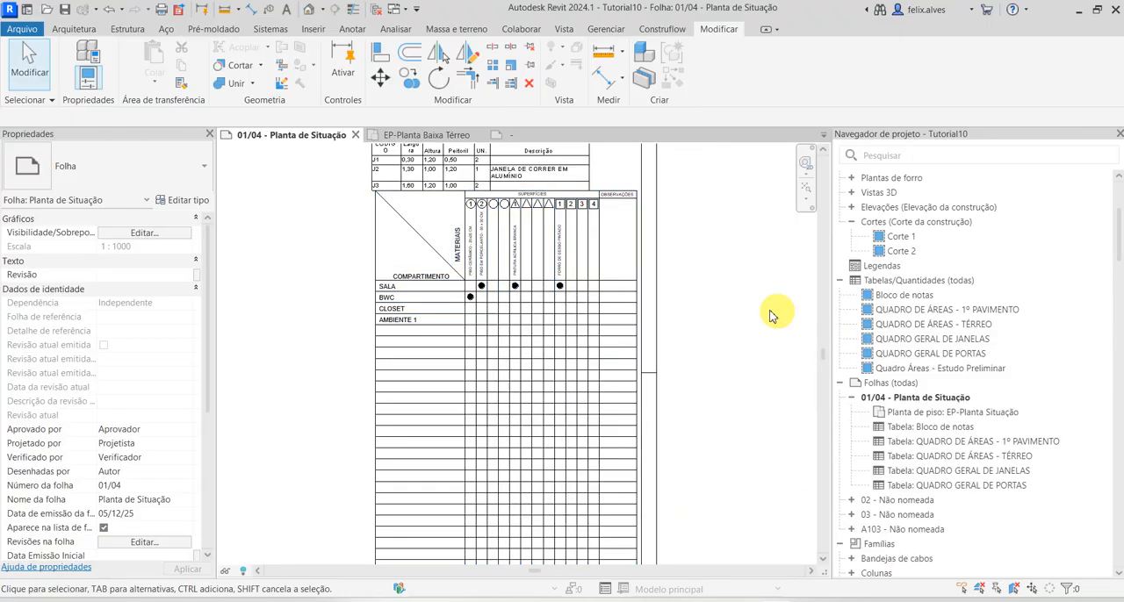
click(556, 356)
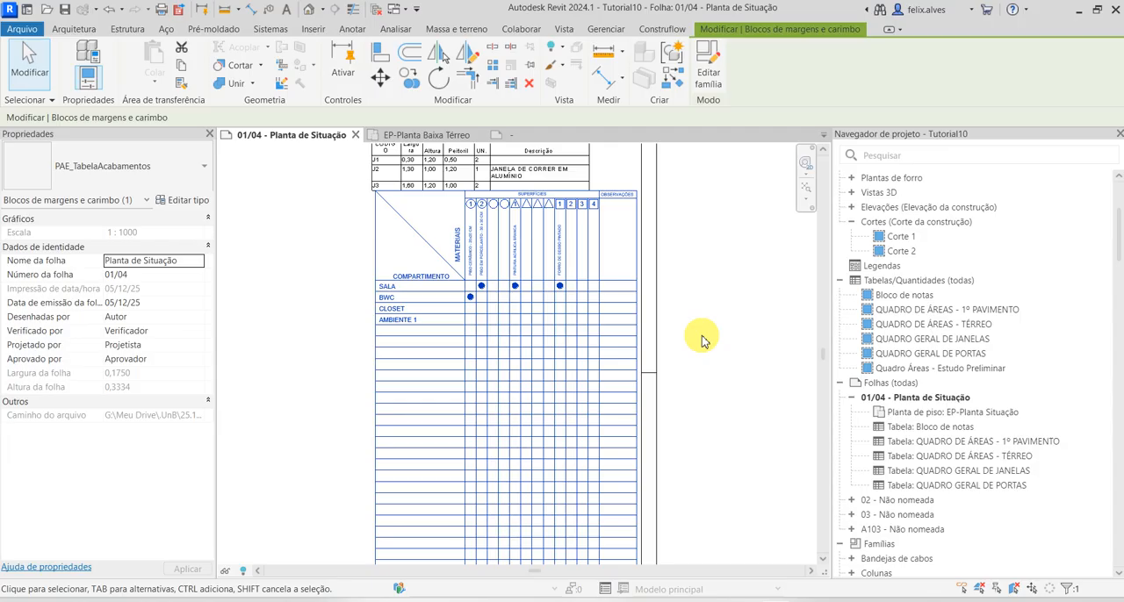
scroll(711, 320, down, 1)
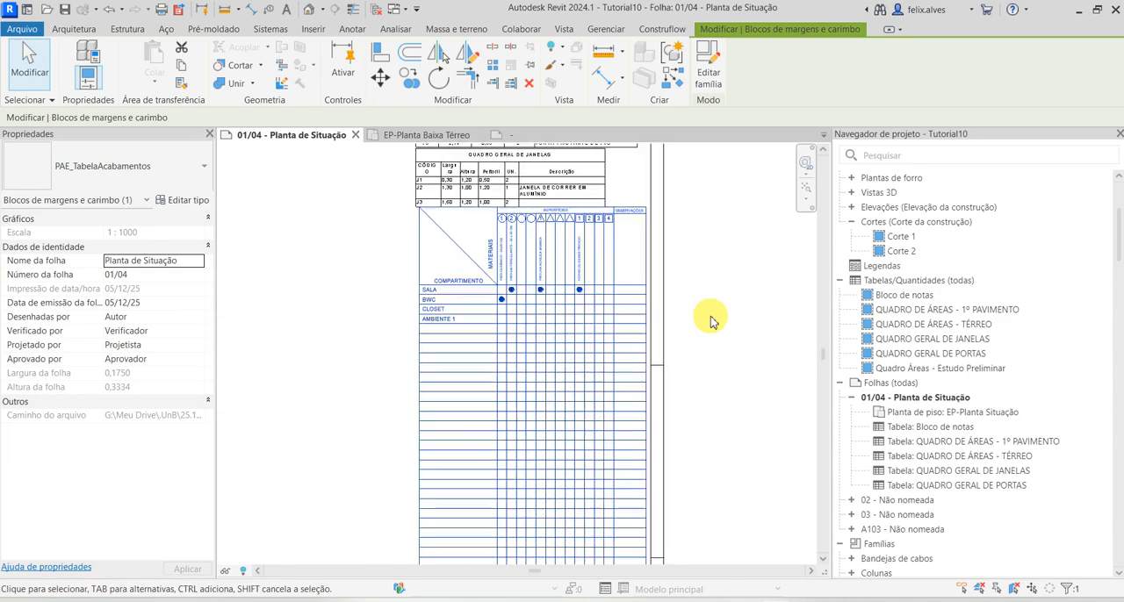
scroll(711, 322, down, 4)
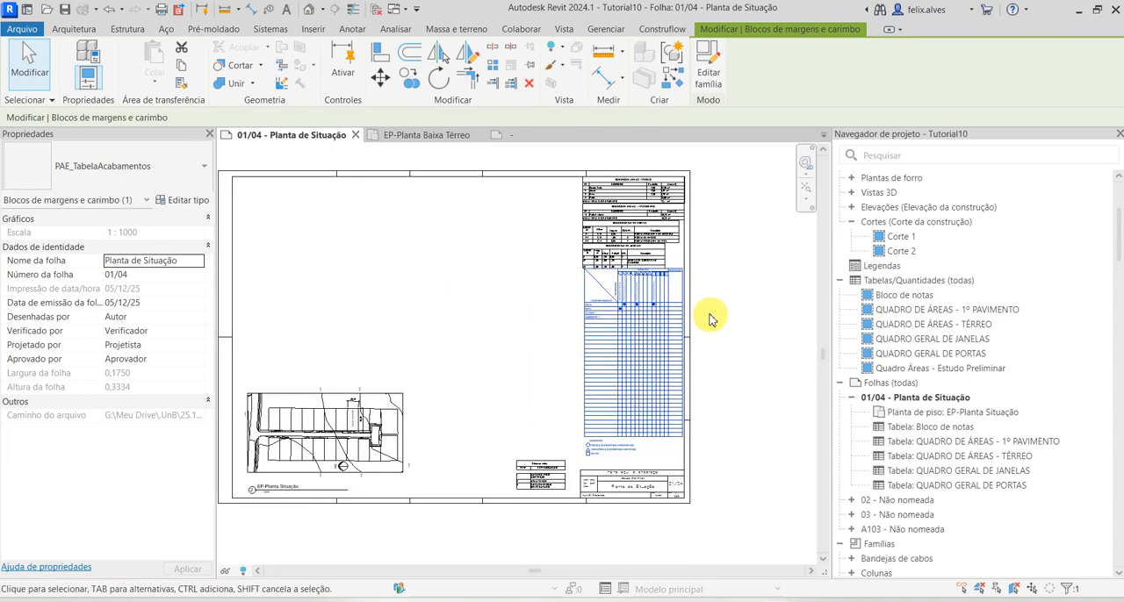
middle_drag(709, 315, 759, 320)
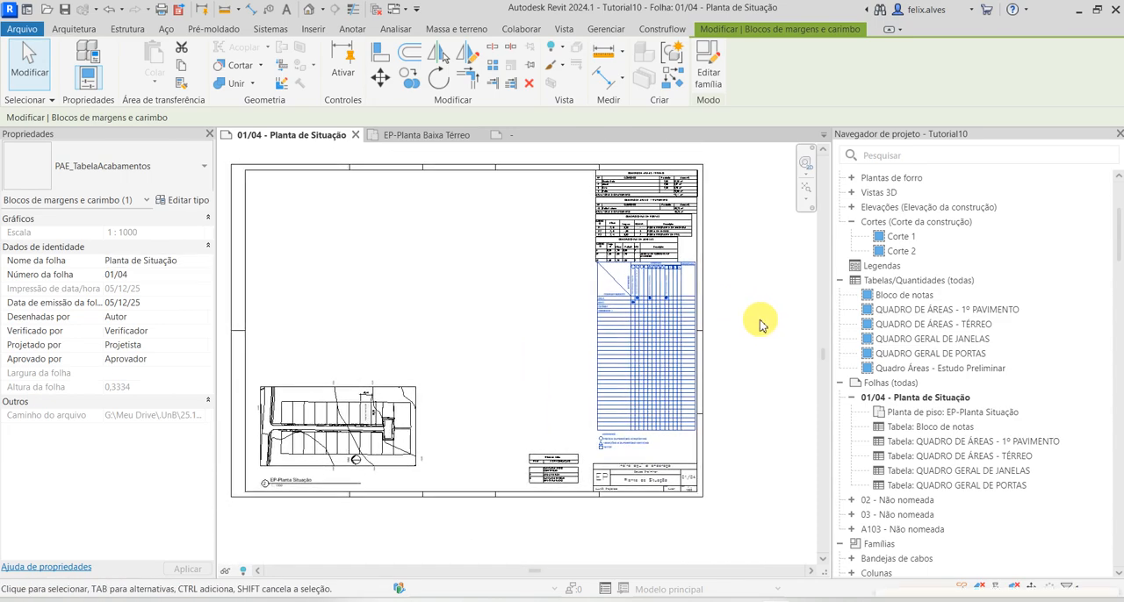